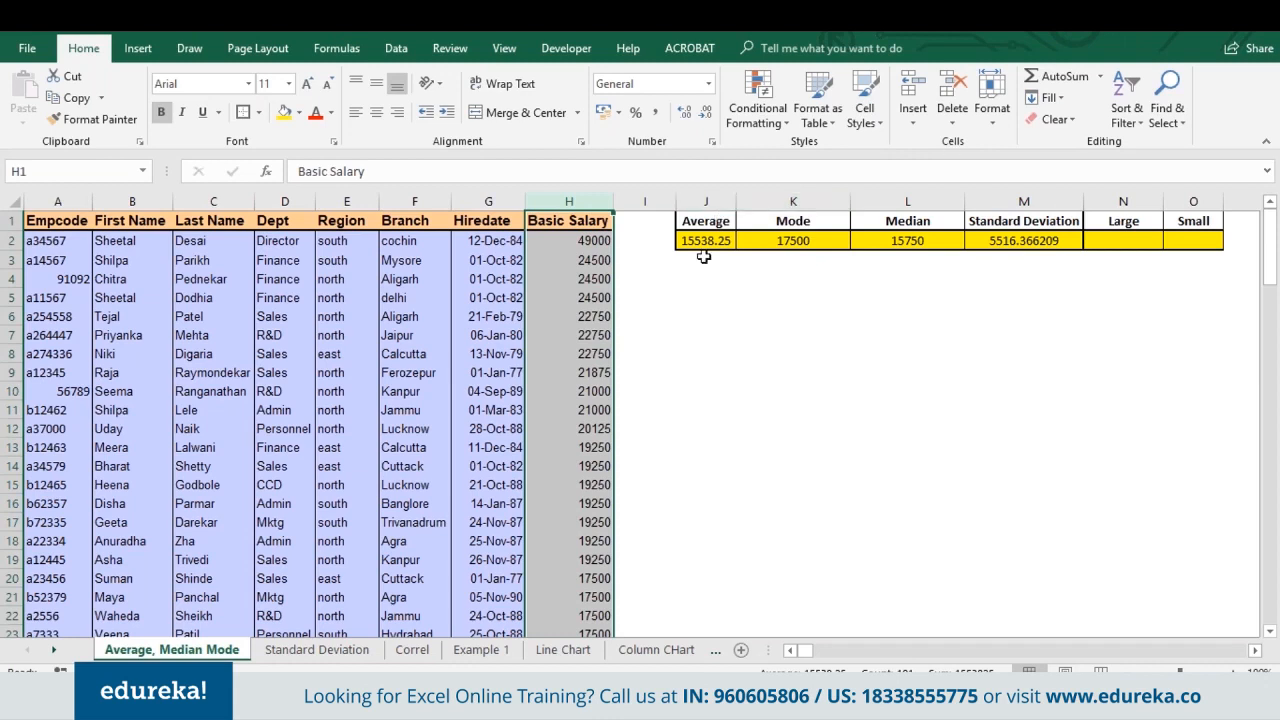
Step: Clear the existing results in J2:M2 and calculate the average of the Basic Salary column in J2 with =AVERAGE(H:H)
{"action": "left_click_drag", "start_coordinate": [714, 240], "coordinate": [1020, 240]}
{"action": "key", "text": "Delete"}
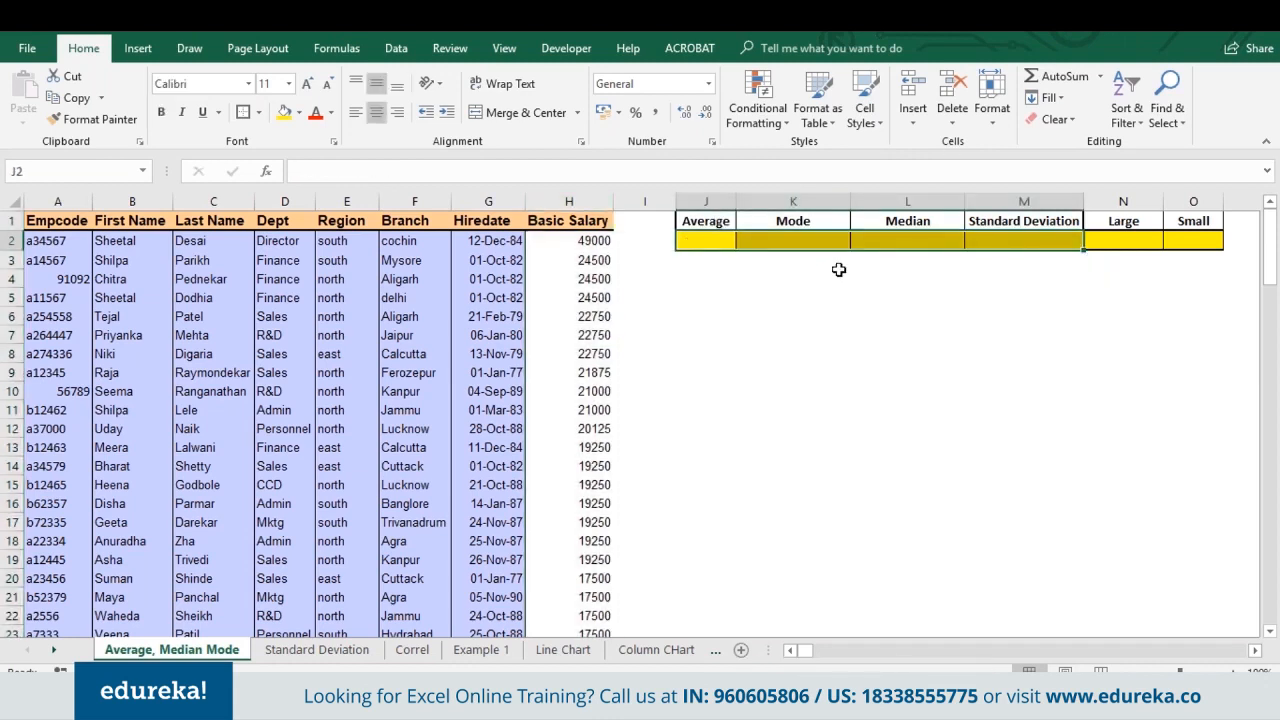
{"action": "double_click", "coordinate": [715, 239]}
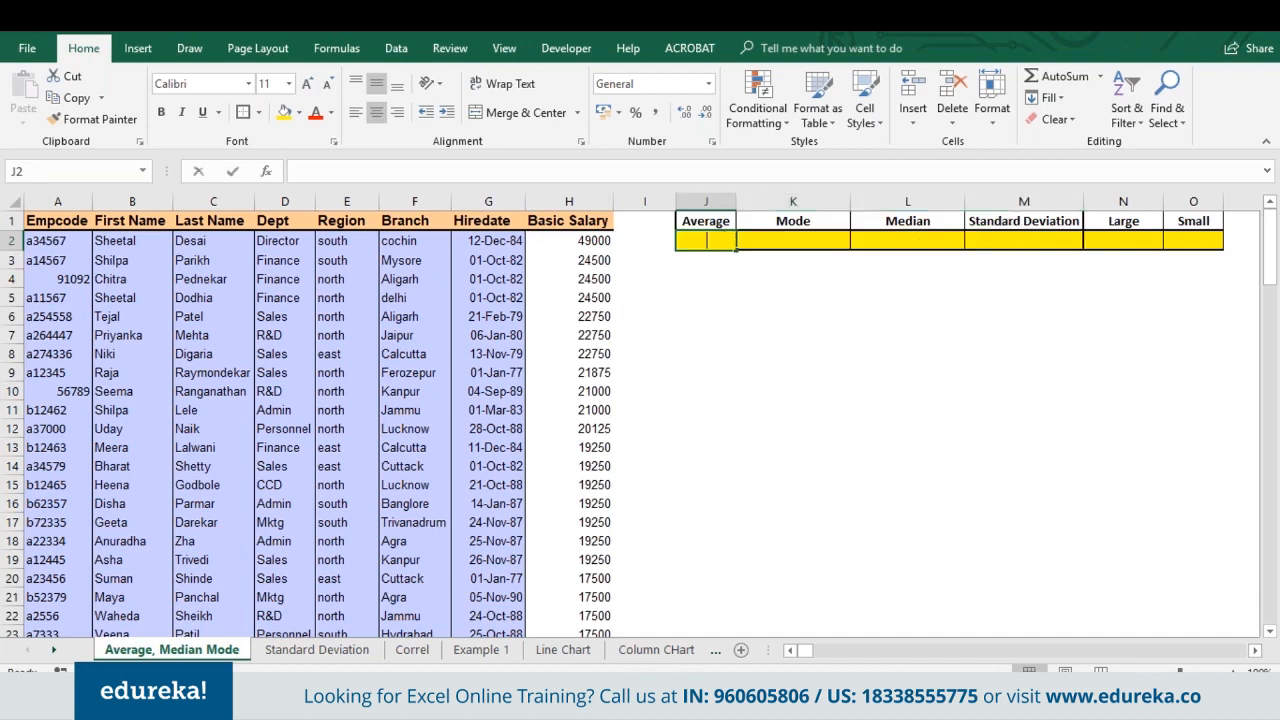
{"action": "type", "text": "=avera"}
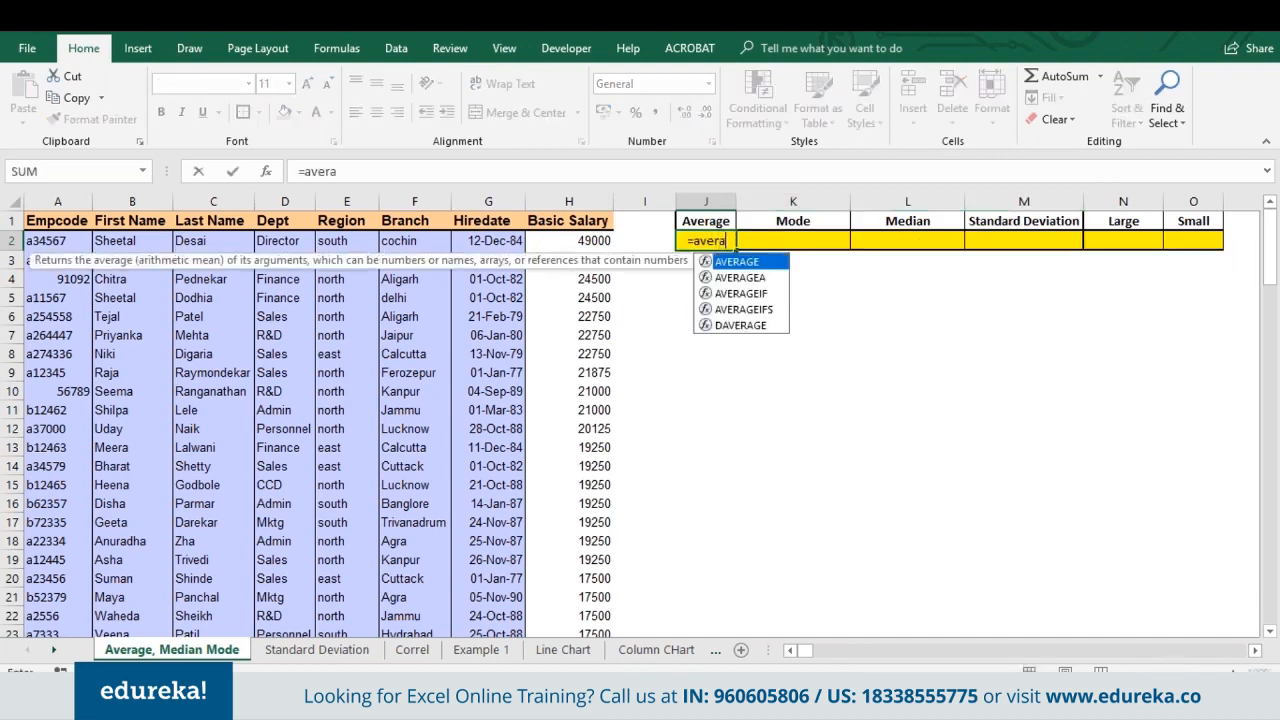
{"action": "key", "text": "Tab"}
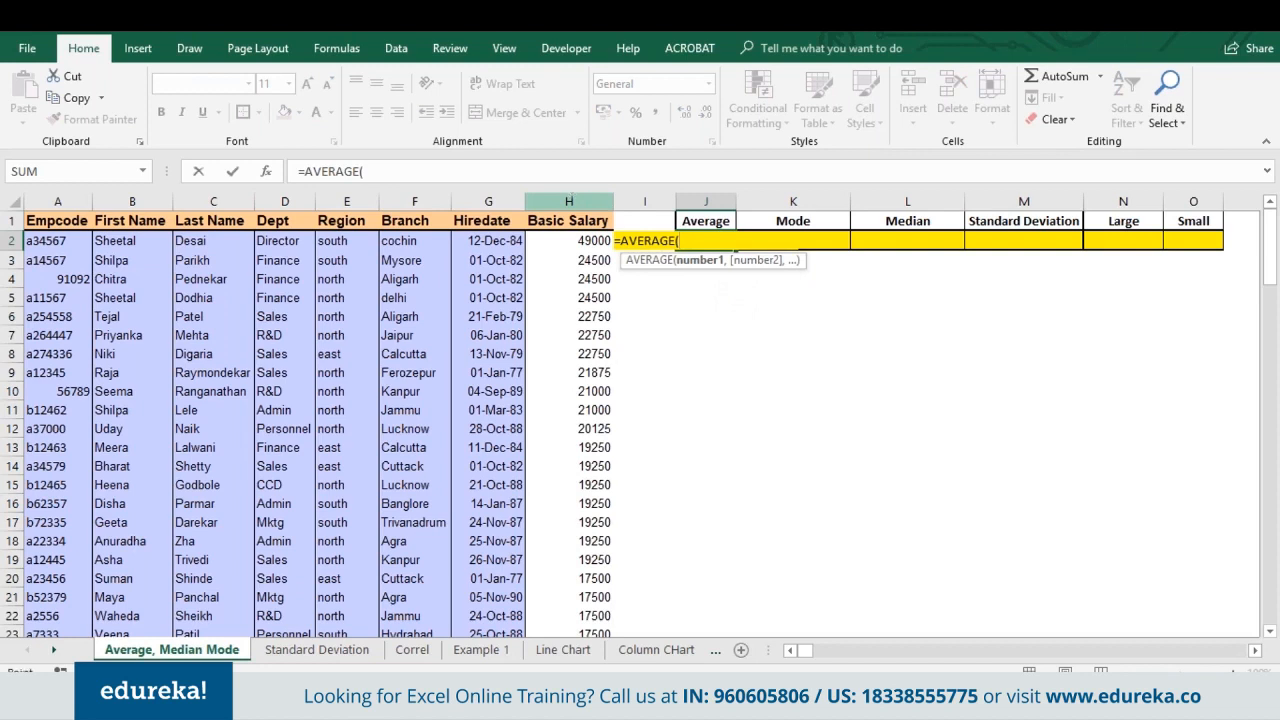
{"action": "left_click", "coordinate": [571, 193]}
{"action": "type", "text": ")"}
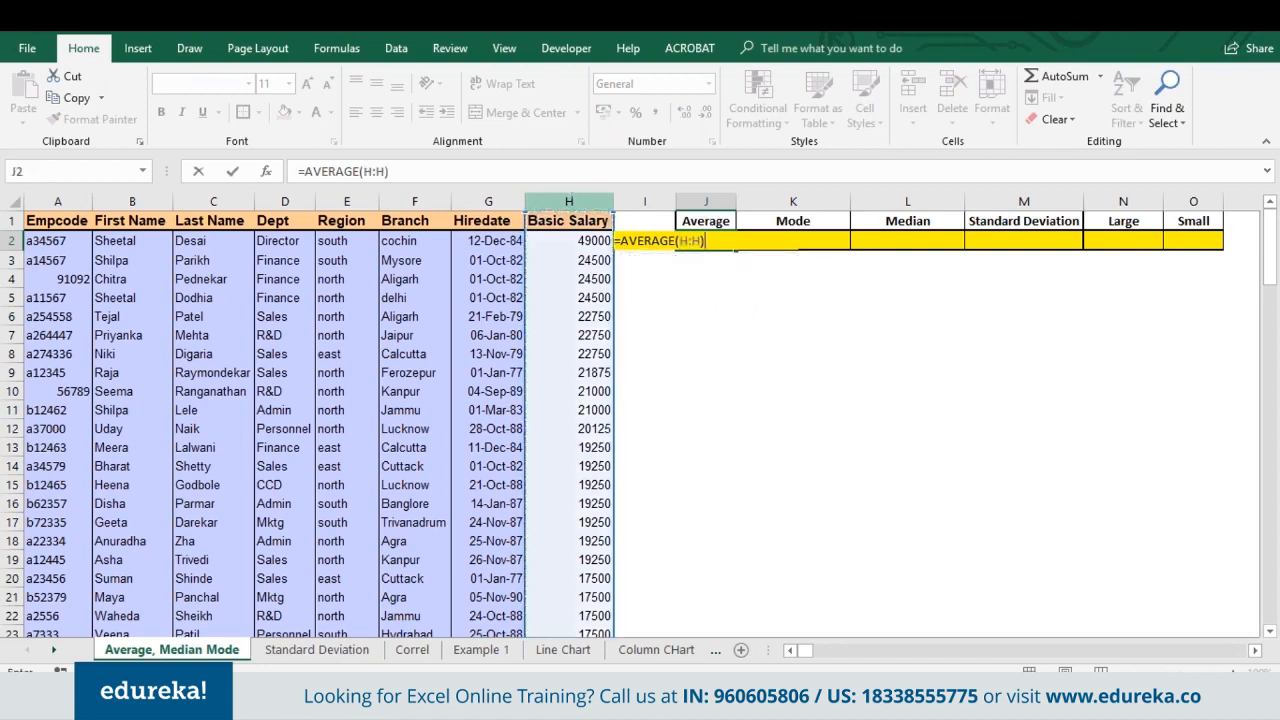
{"action": "key", "text": "Return"}
{"action": "left_click", "coordinate": [719, 241]}
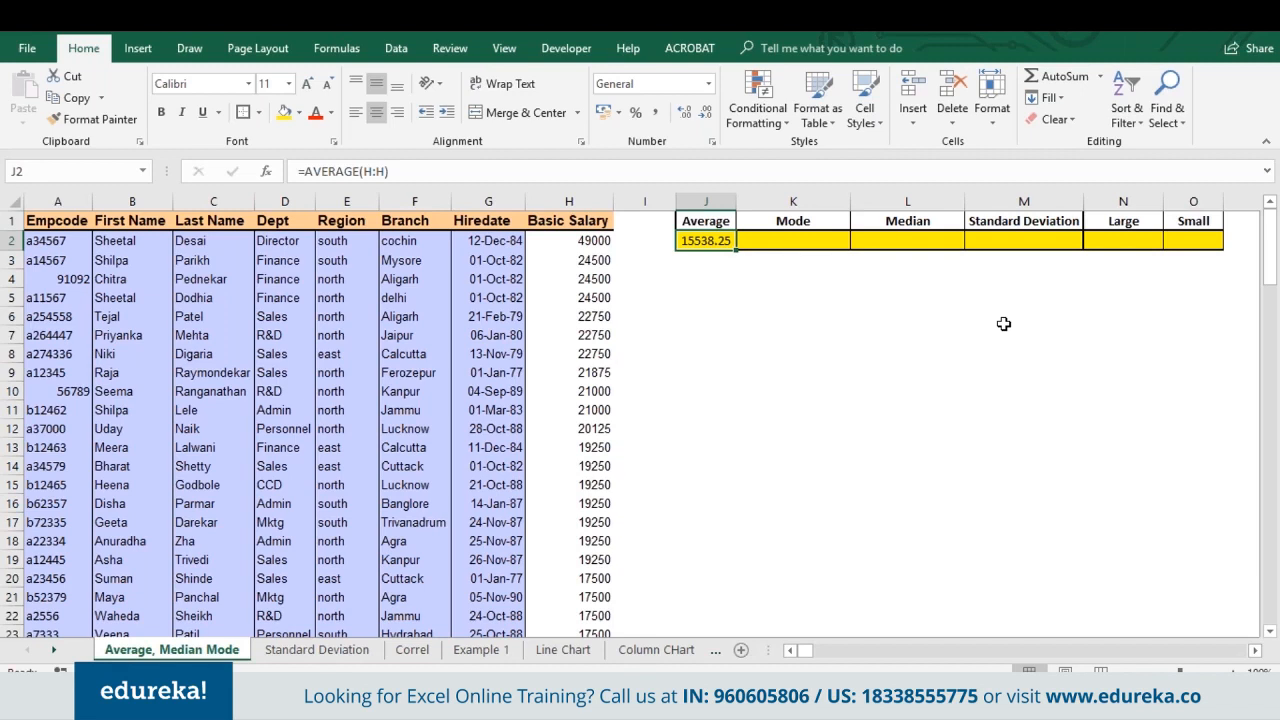
Step: Enter the sample numbers 10, 12 and 15 in cells K7 to K9
{"action": "left_click", "coordinate": [749, 333]}
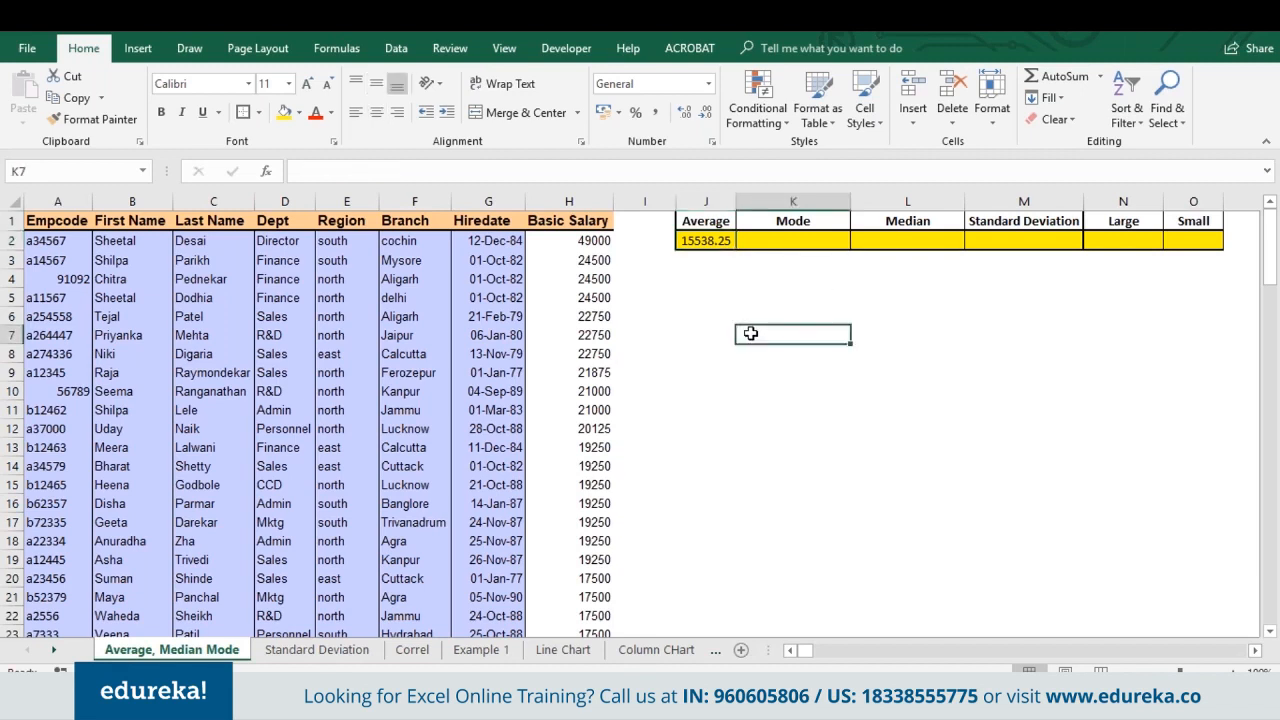
{"action": "type", "text": "10"}
{"action": "key", "text": "Return"}
{"action": "type", "text": "12"}
{"action": "key", "text": "Return"}
{"action": "type", "text": "15"}
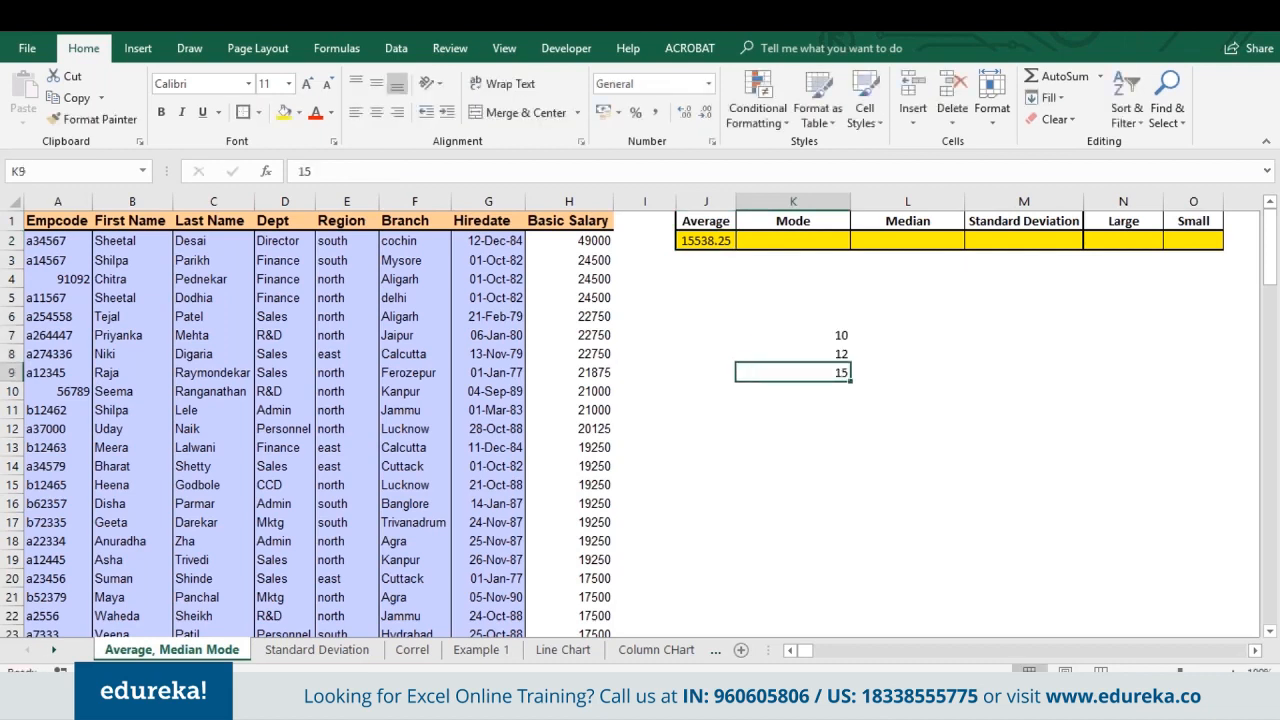
{"action": "key", "text": "Return"}
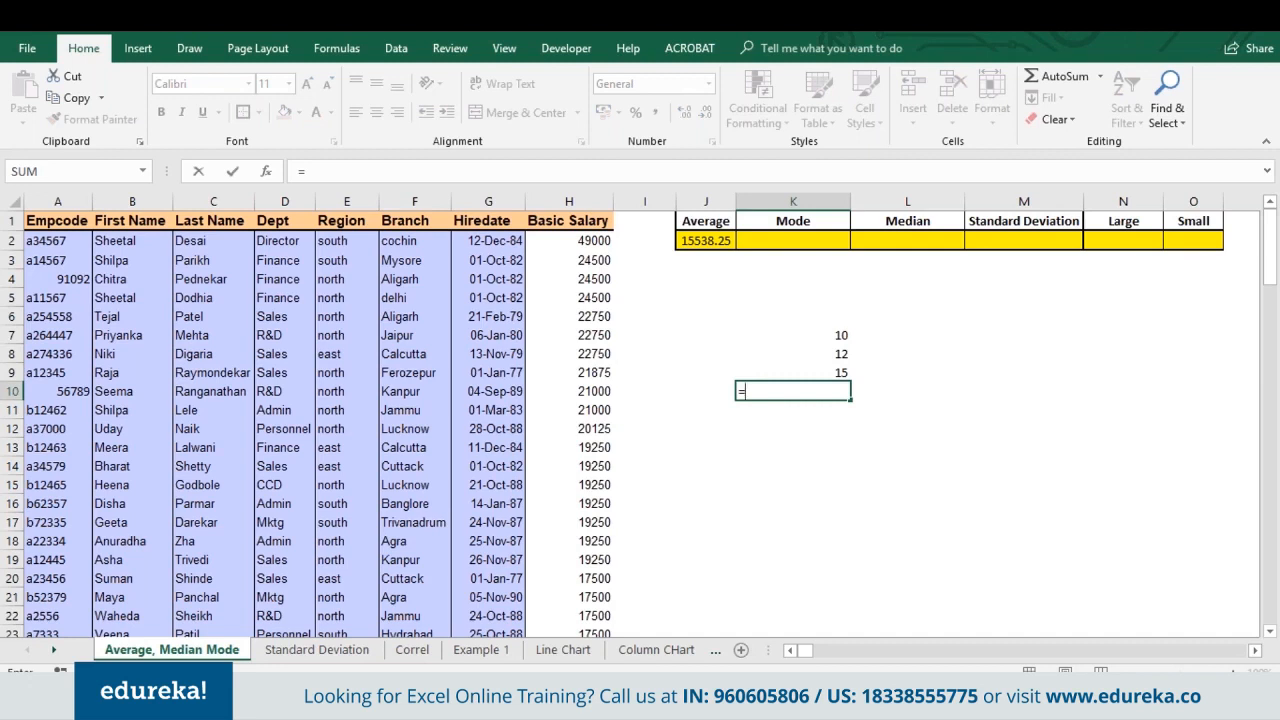
Step: Calculate the median of the three sample numbers in K10 with =MEDIAN(K7:K9)
{"action": "type", "text": "=med"}
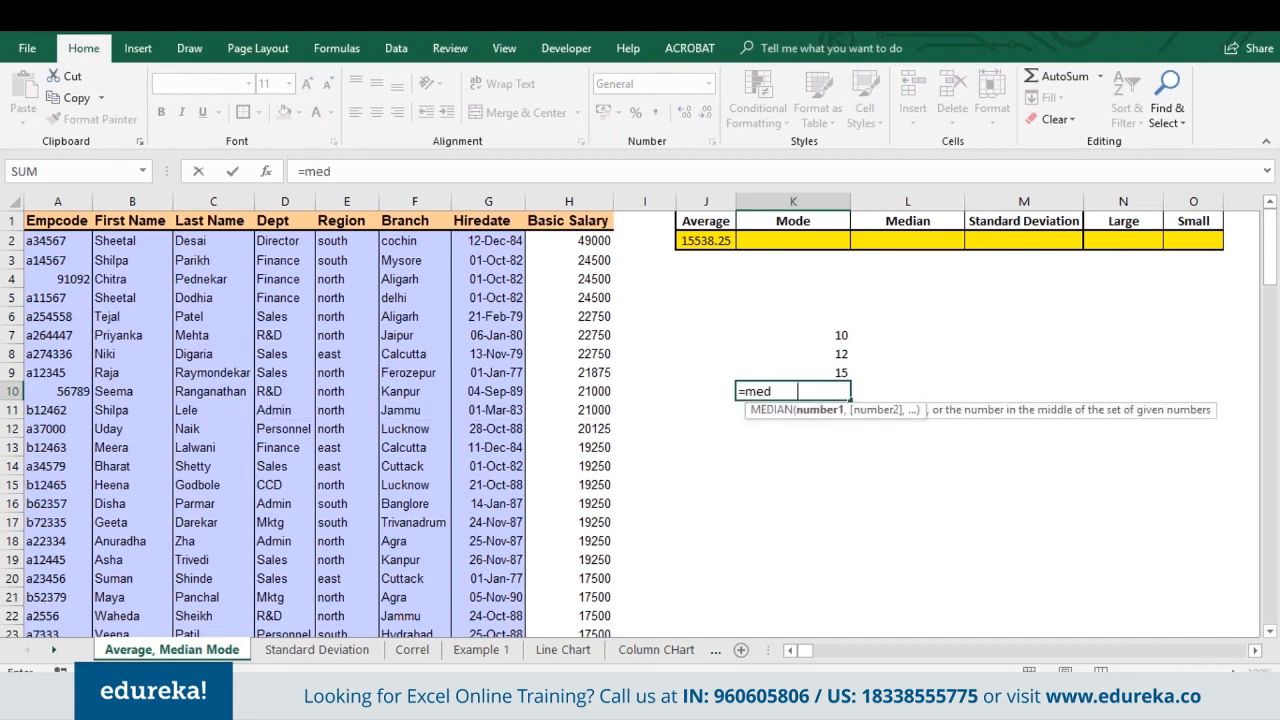
{"action": "key", "text": "Tab"}
{"action": "left_click_drag", "start_coordinate": [811, 330], "coordinate": [818, 366]}
{"action": "type", "text": ")"}
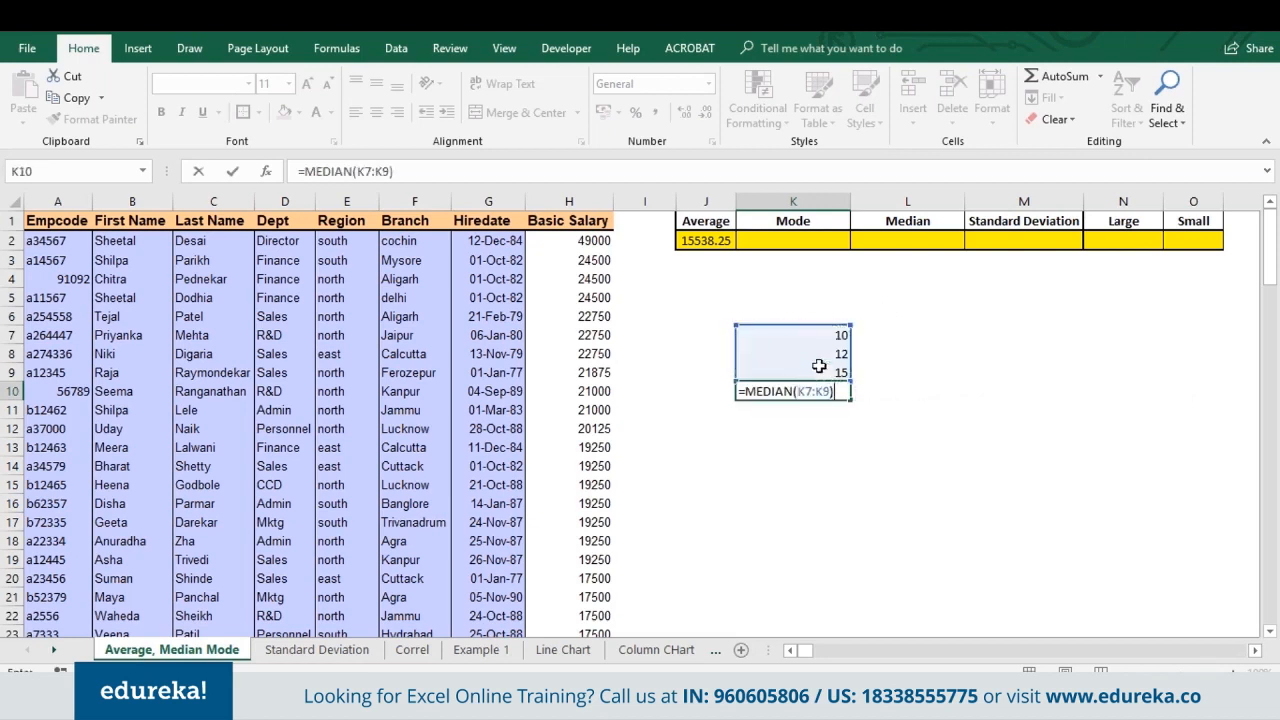
{"action": "key", "text": "ctrl+Return"}
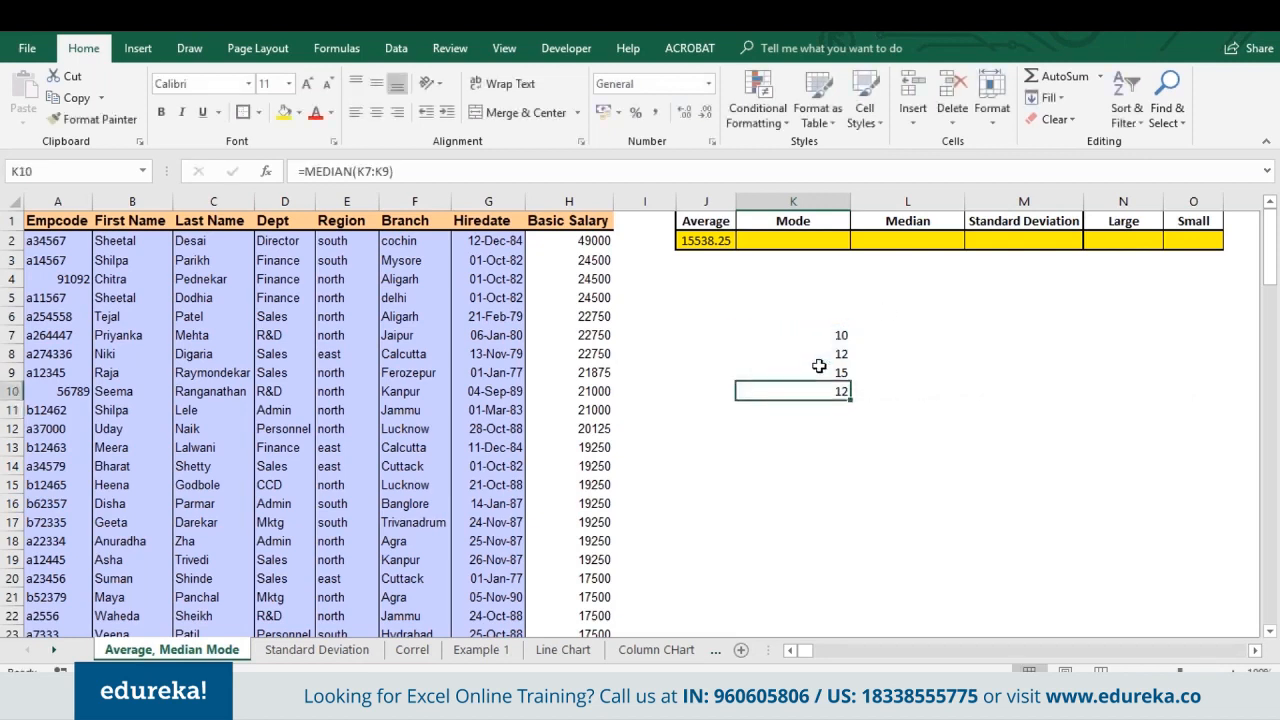
Step: Delete the sample numbers and their median formula from K7:K10
{"action": "left_click", "coordinate": [841, 355]}
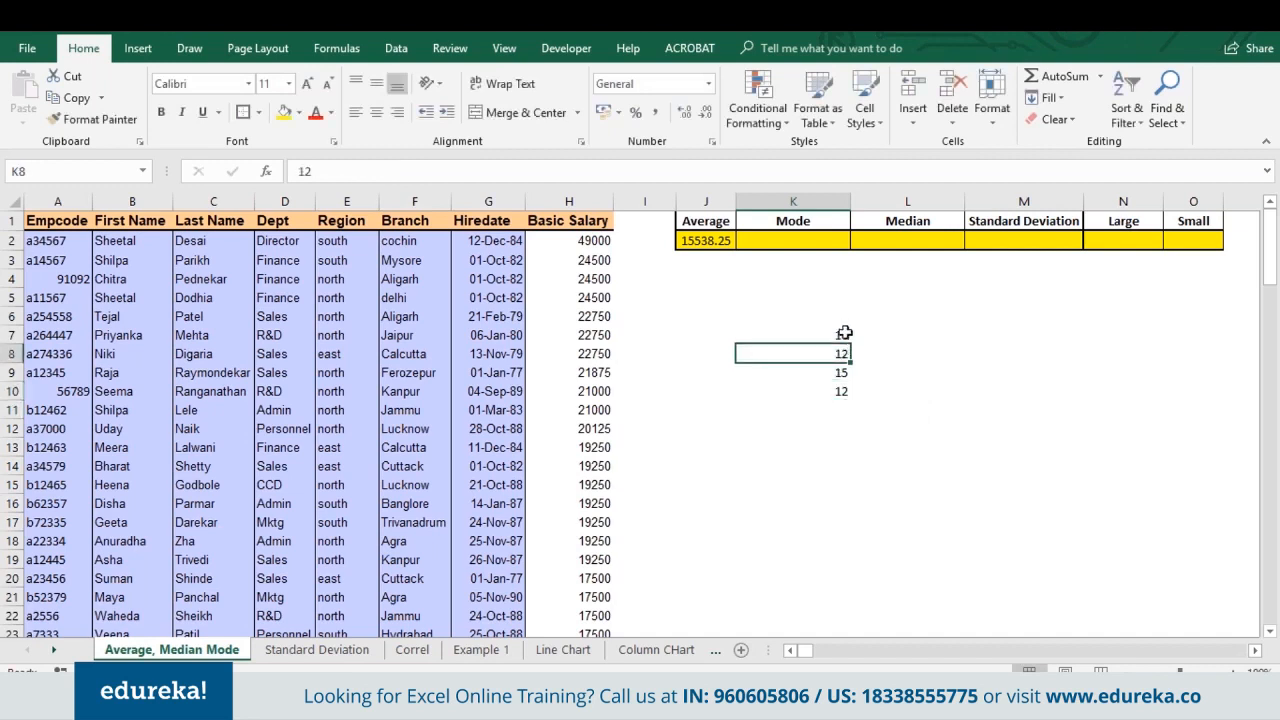
{"action": "left_click_drag", "start_coordinate": [846, 334], "coordinate": [843, 391]}
{"action": "key", "text": "Delete"}
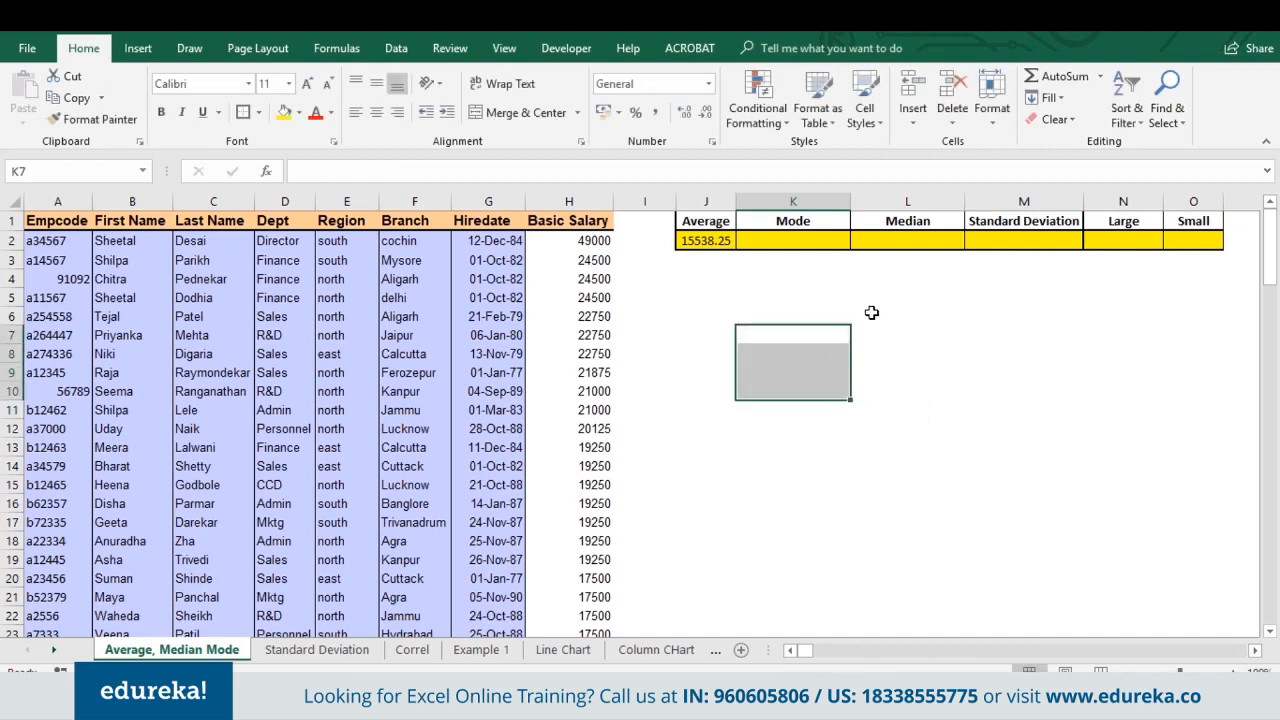
Step: Calculate the median of the whole Basic Salary column in L2 with =MEDIAN(H:H)
{"action": "left_click", "coordinate": [867, 238]}
{"action": "type", "text": "="}
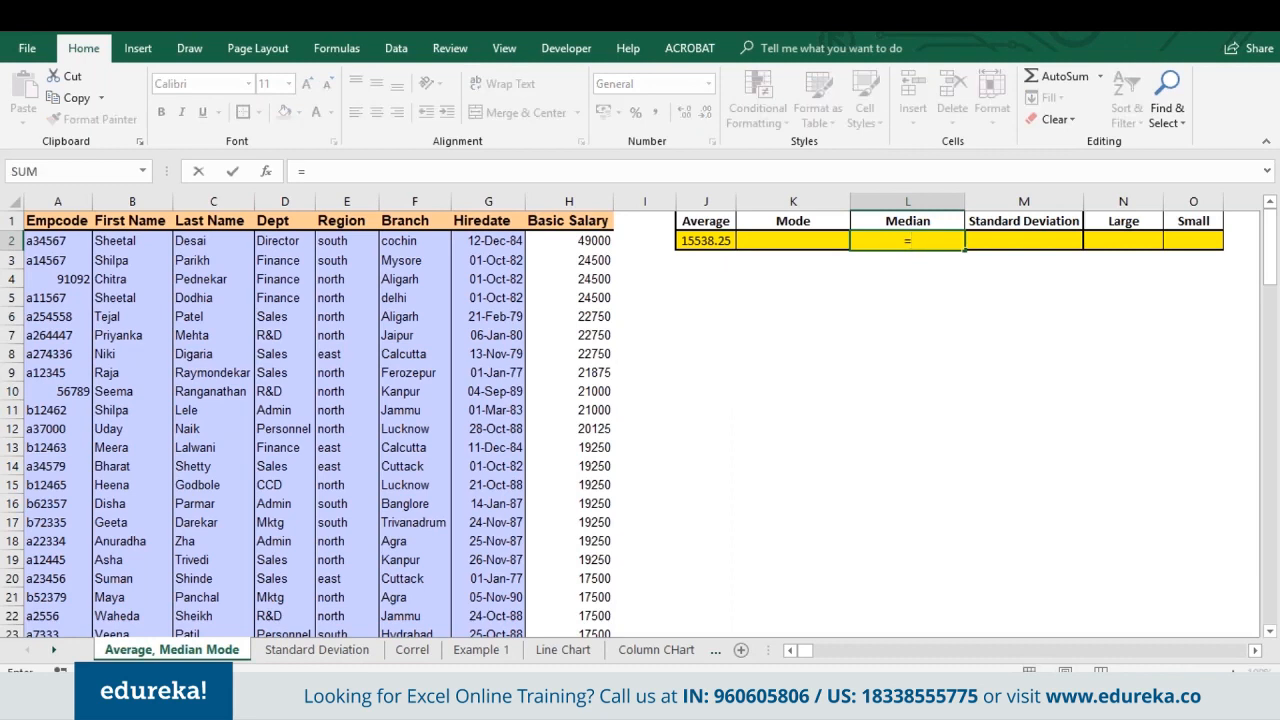
{"action": "type", "text": "median("}
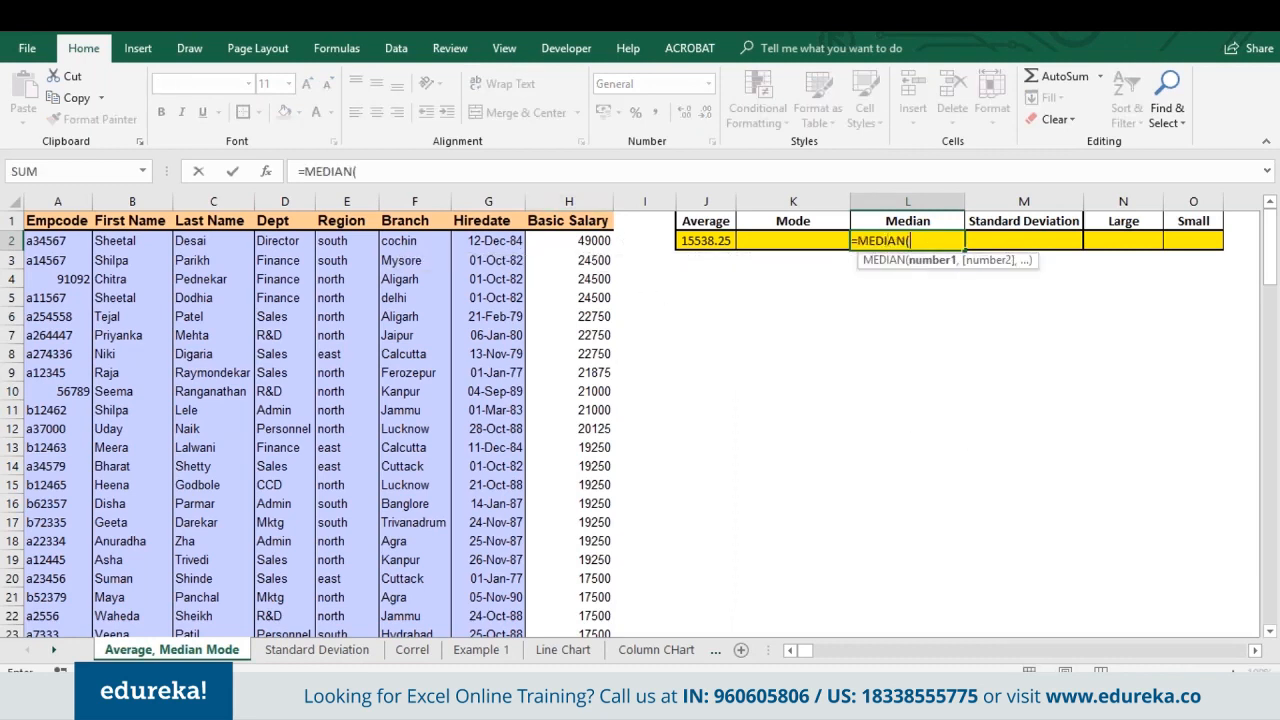
{"action": "left_click", "coordinate": [574, 200]}
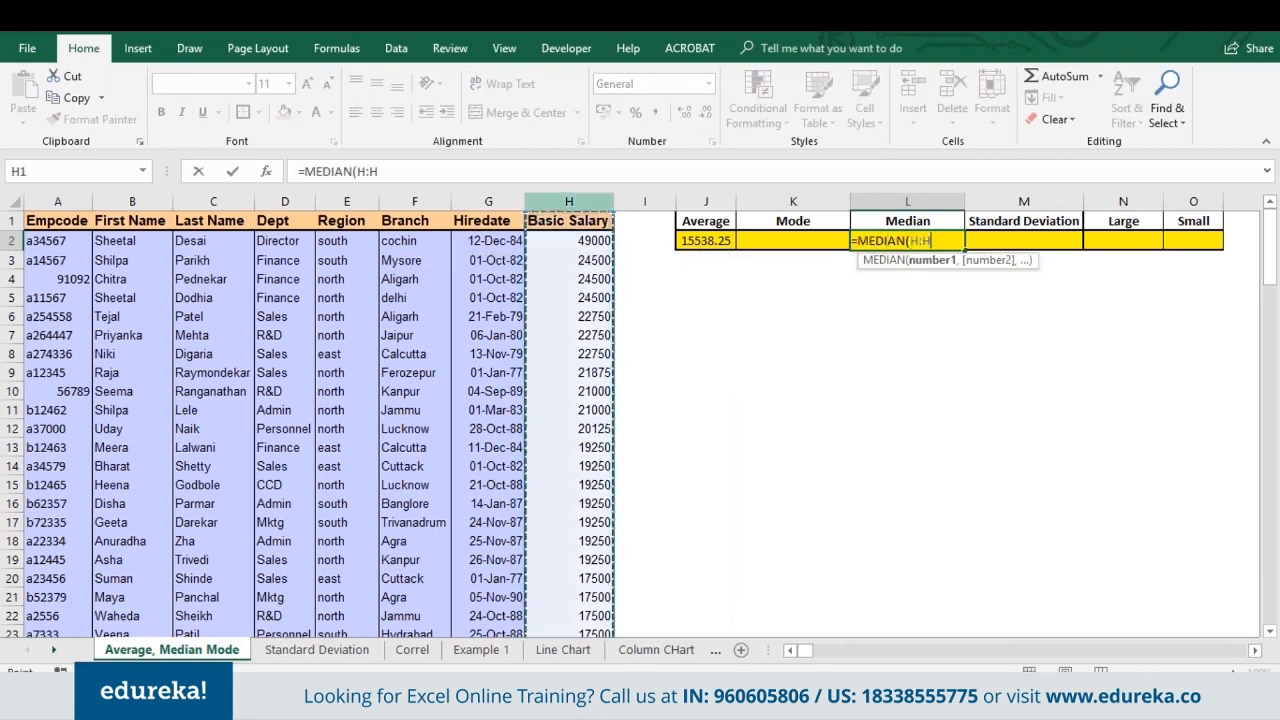
{"action": "key", "text": "ctrl+Return"}
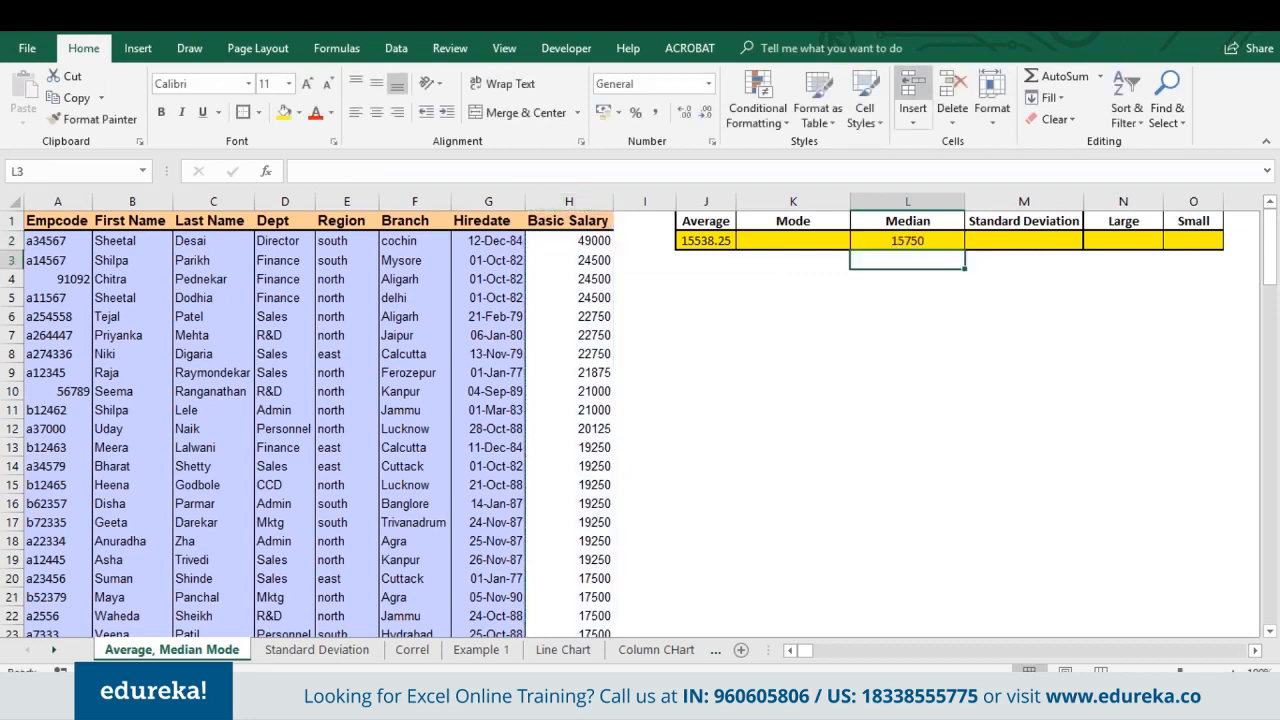
Step: Examine the Basic Salary column for salary values that occur repeatedly
{"action": "left_click", "coordinate": [801, 240]}
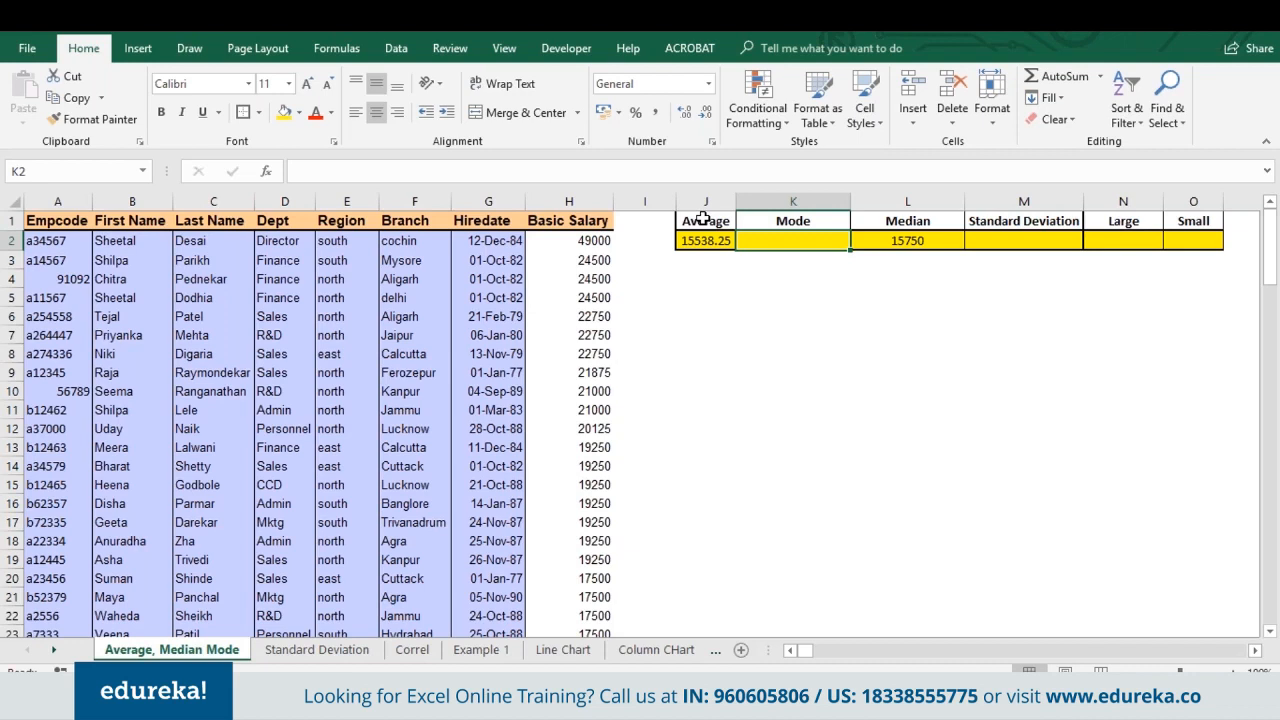
{"action": "left_click", "coordinate": [566, 216]}
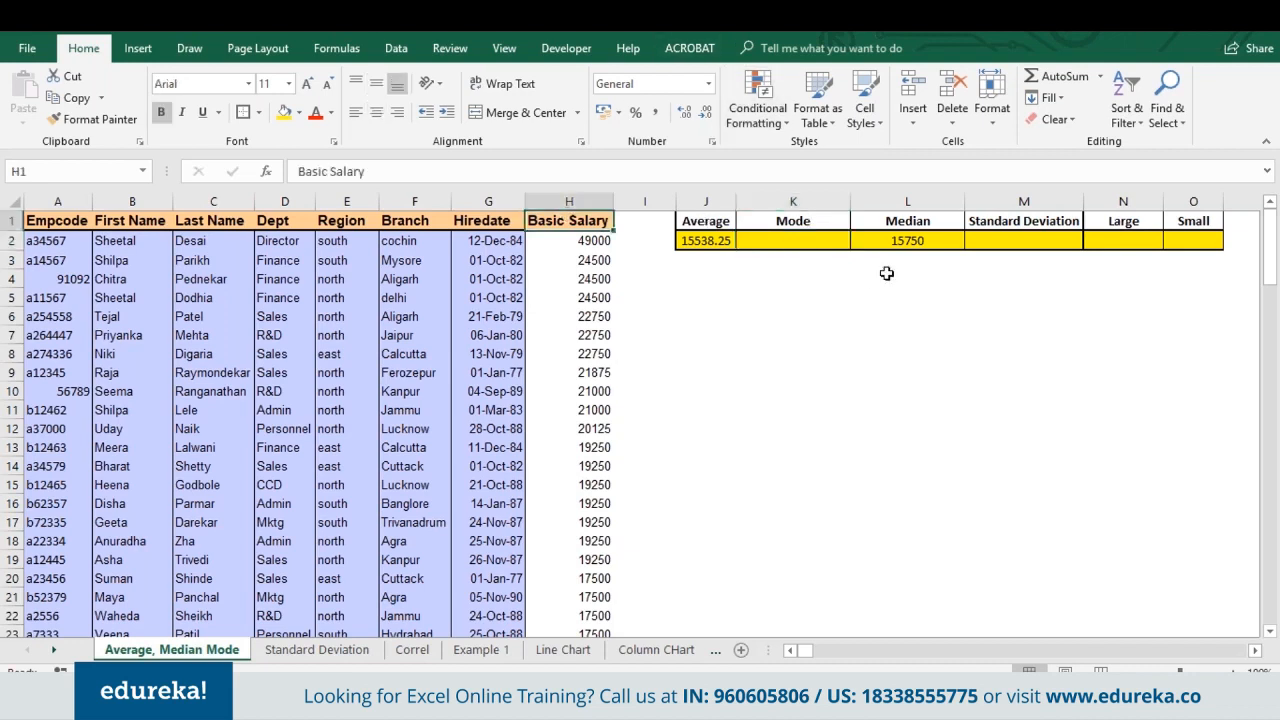
{"action": "left_click", "coordinate": [774, 238]}
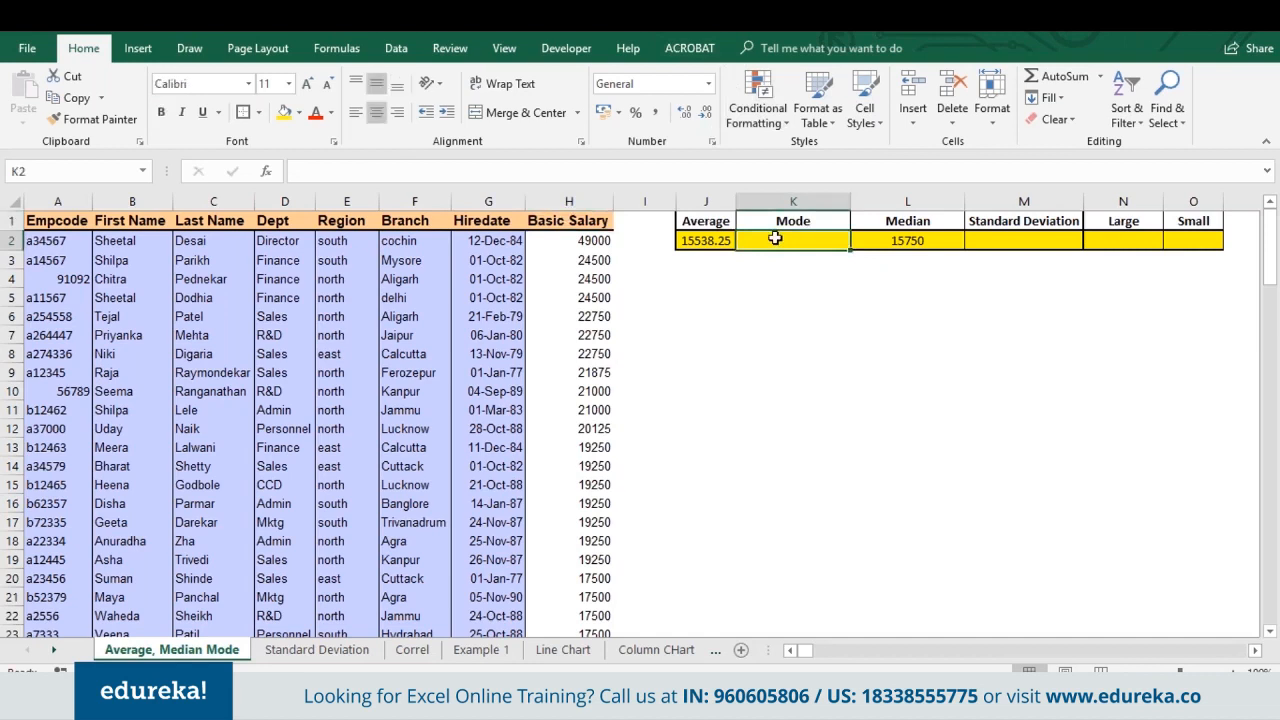
{"action": "left_click", "coordinate": [568, 201]}
{"action": "left_click", "coordinate": [588, 242]}
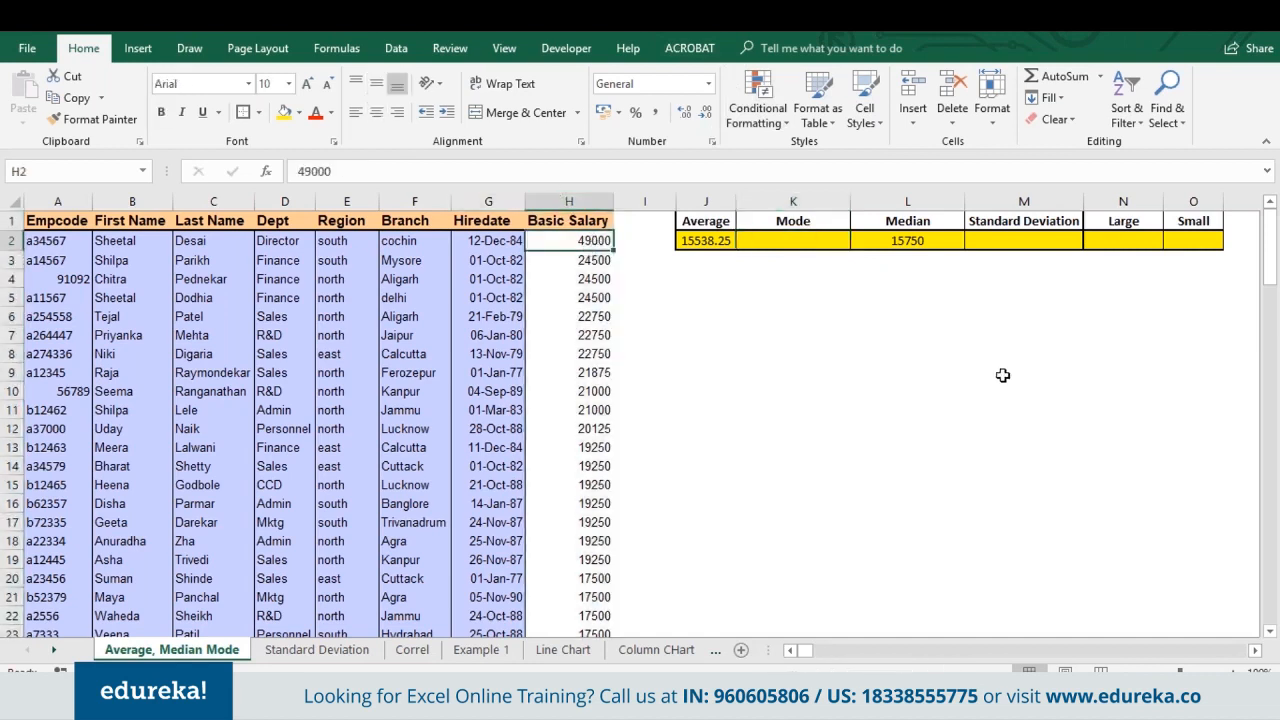
{"action": "left_click_drag", "start_coordinate": [594, 260], "coordinate": [594, 356]}
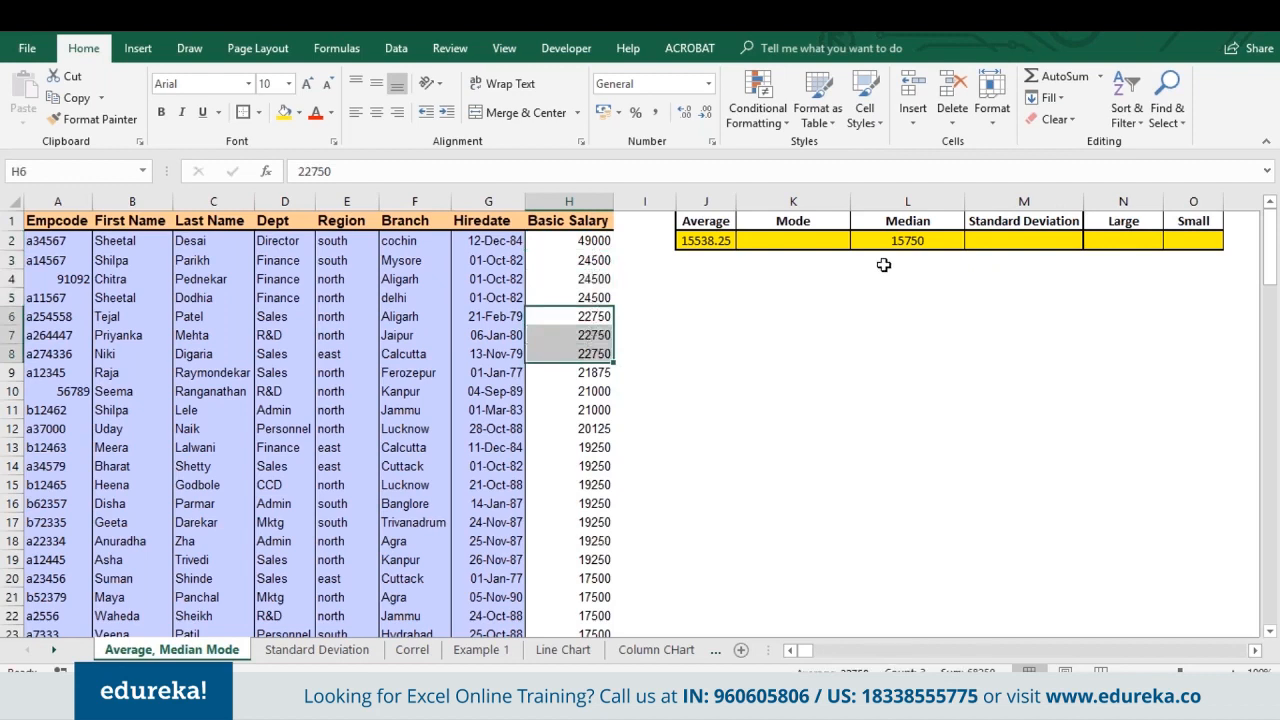
{"action": "left_click", "coordinate": [834, 240]}
{"action": "key", "text": "F2"}
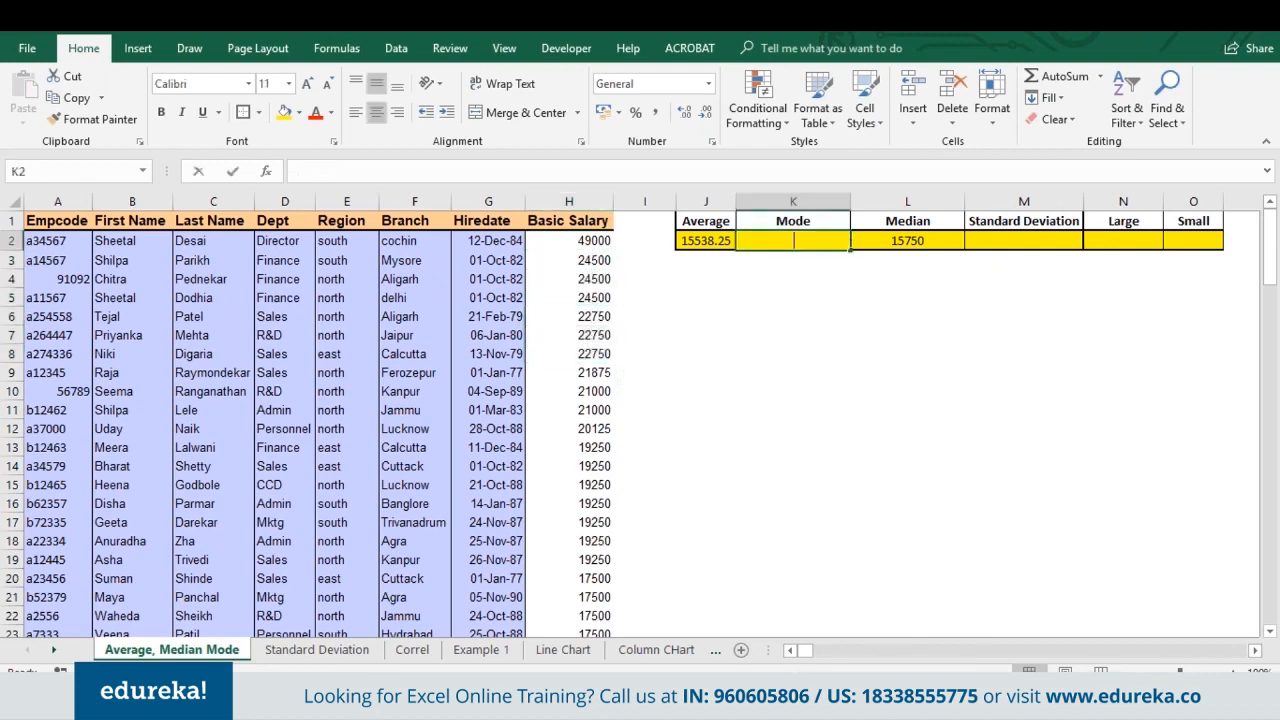
{"action": "type", "text": "="}
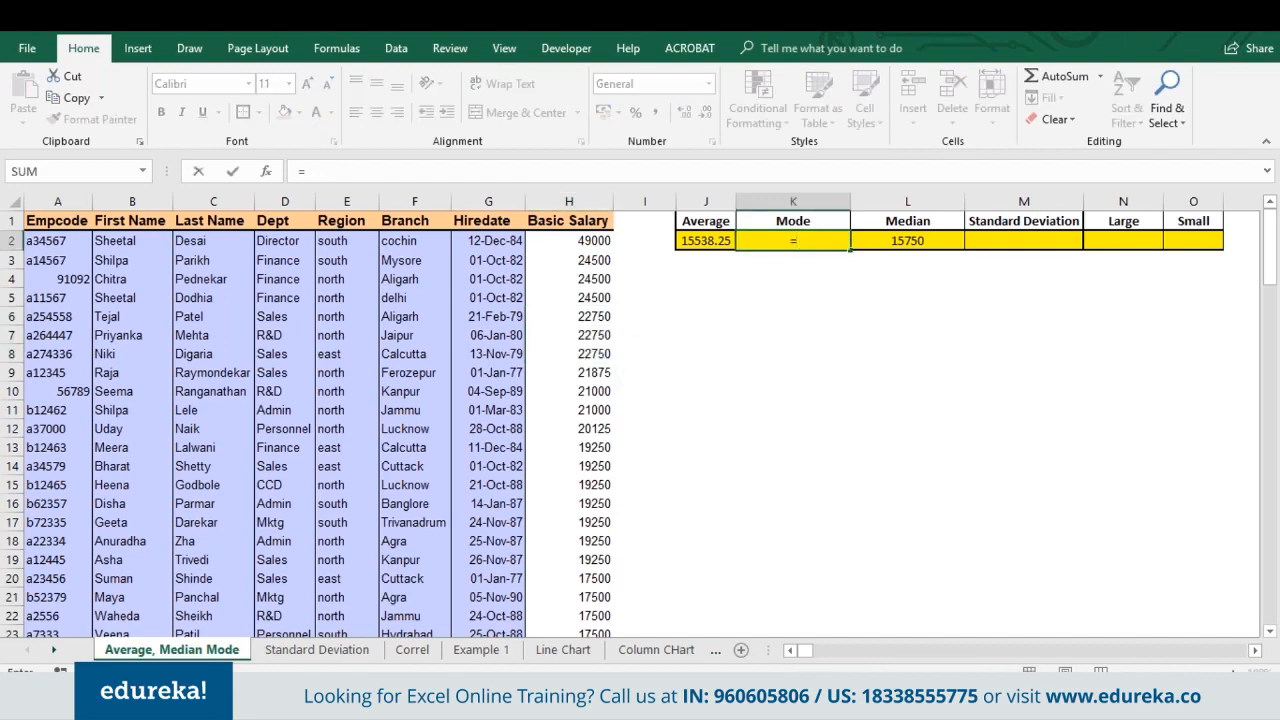
{"action": "type", "text": "mode.m"}
{"action": "key", "text": "Tab"}
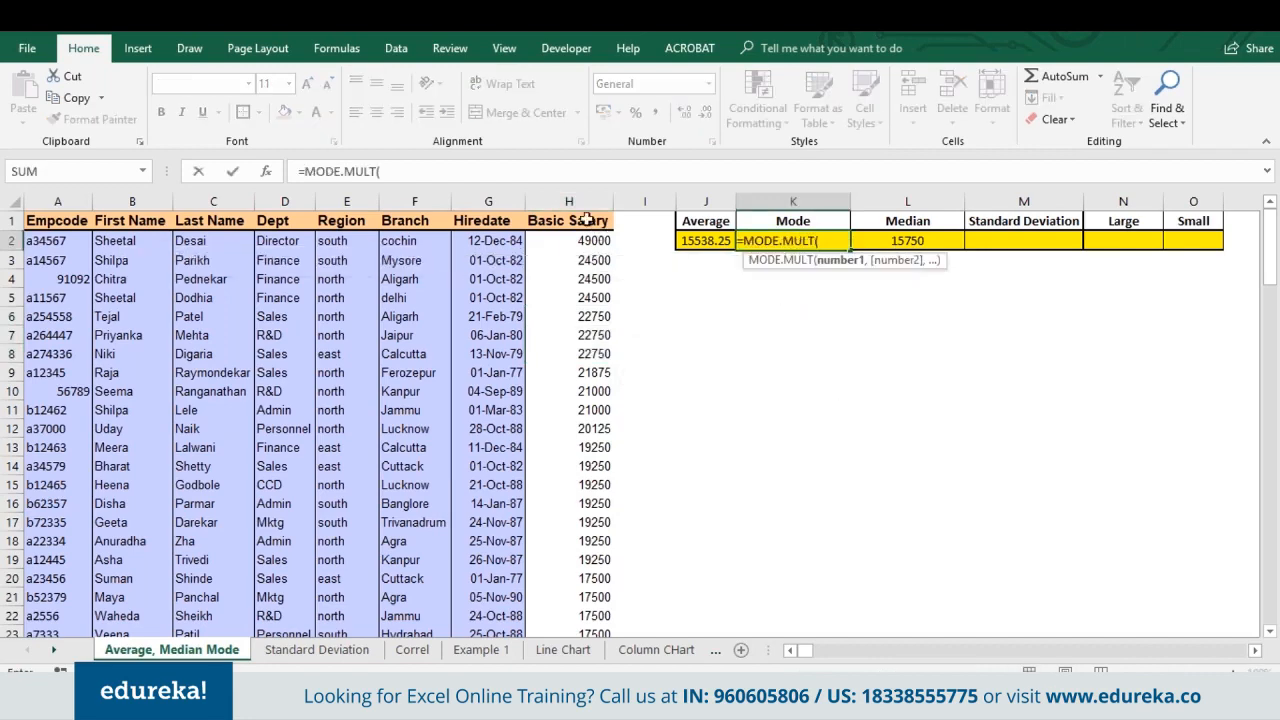
{"action": "key", "text": "BackSpace"}
{"action": "key", "text": "BackSpace"}
{"action": "key", "text": "BackSpace"}
{"action": "key", "text": "BackSpace"}
{"action": "key", "text": "BackSpace"}
{"action": "key", "text": "BackSpace"}
{"action": "key", "text": "BackSpace"}
{"action": "type", "text": "E"}
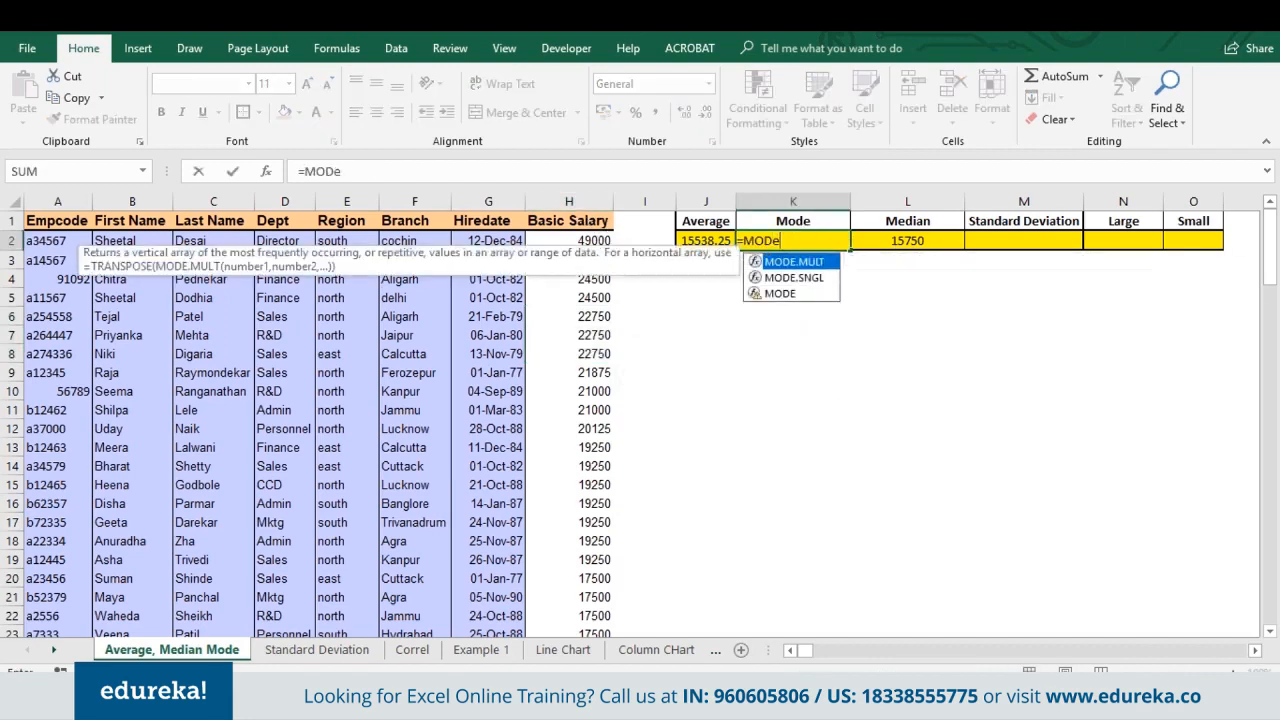
{"action": "left_click", "coordinate": [794, 295]}
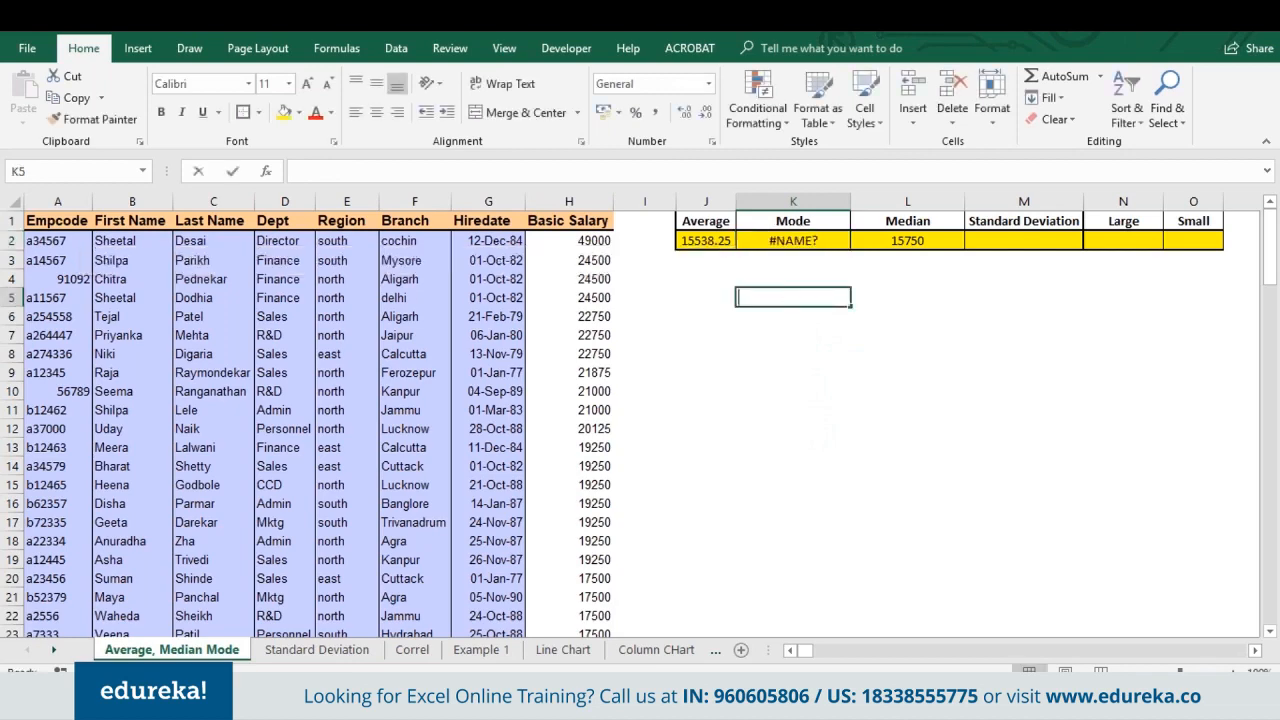
Step: Calculate the mode of the whole Basic Salary column in K2 with =MODE(H:H)
{"action": "left_click", "coordinate": [793, 240]}
{"action": "type", "text": "=mode"}
{"action": "key", "text": "Tab"}
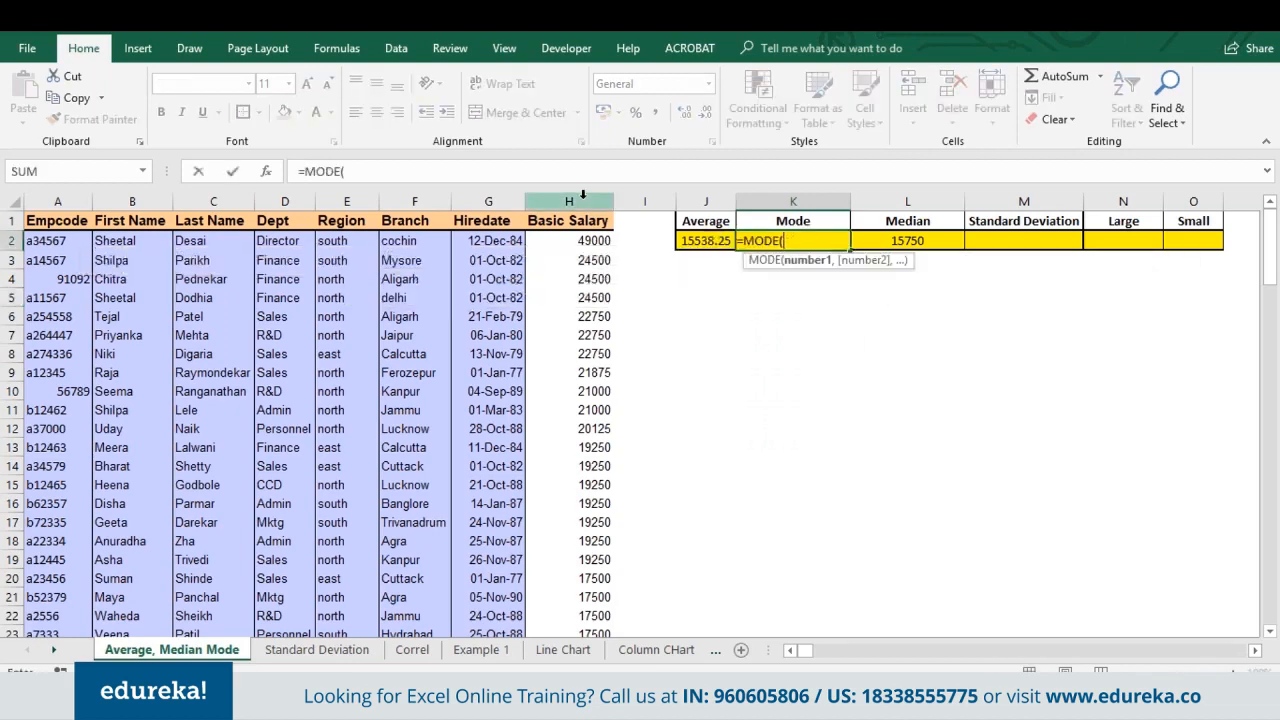
{"action": "left_click", "coordinate": [569, 201]}
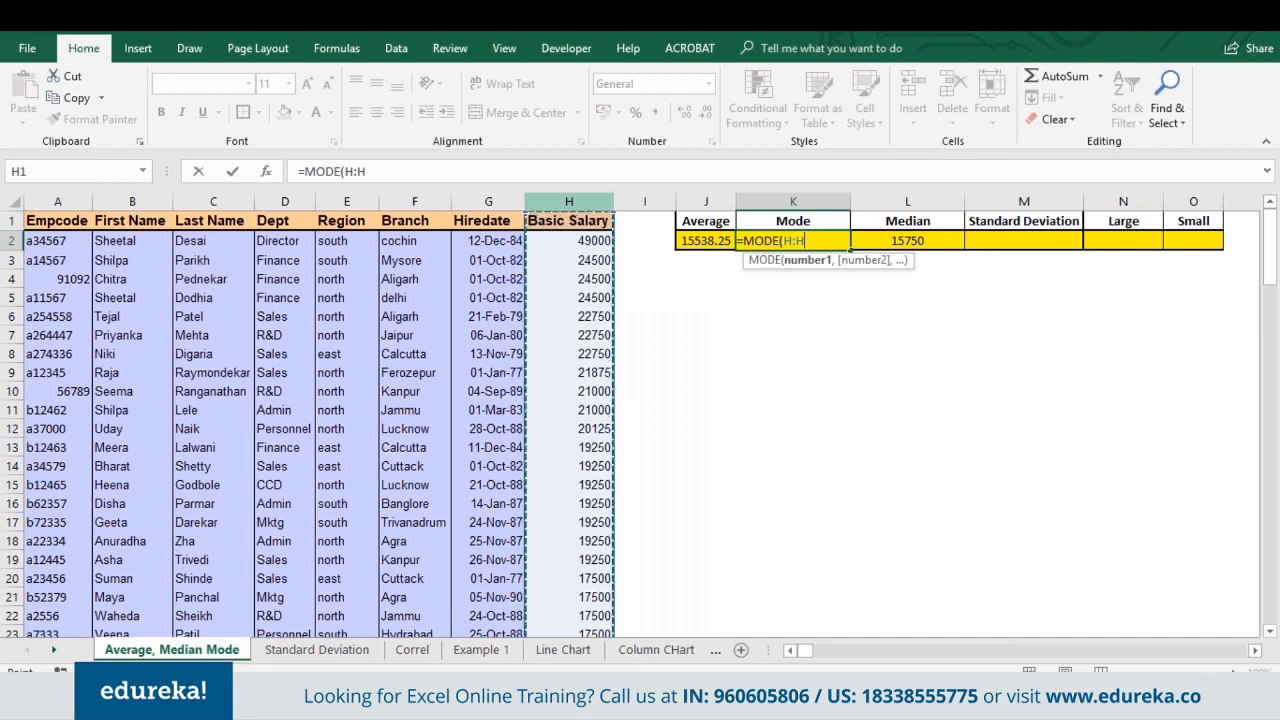
{"action": "type", "text": ")"}
{"action": "key", "text": "Return"}
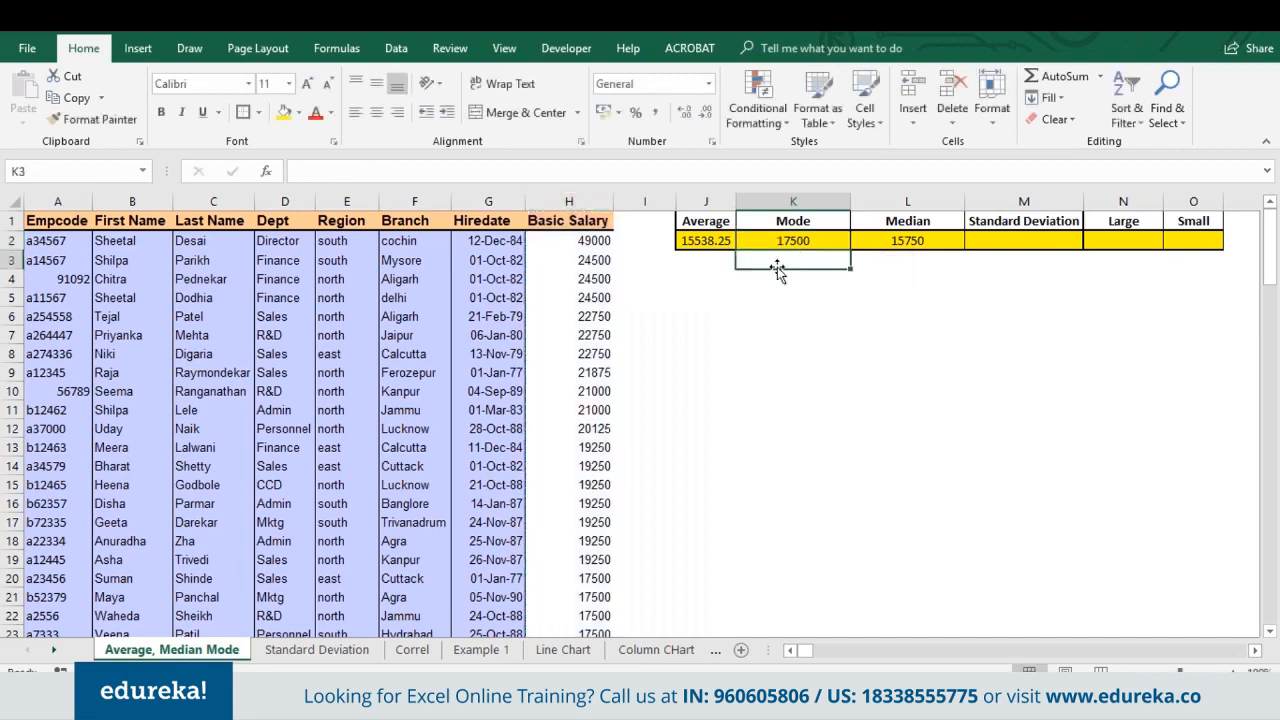
{"action": "left_click", "coordinate": [795, 242]}
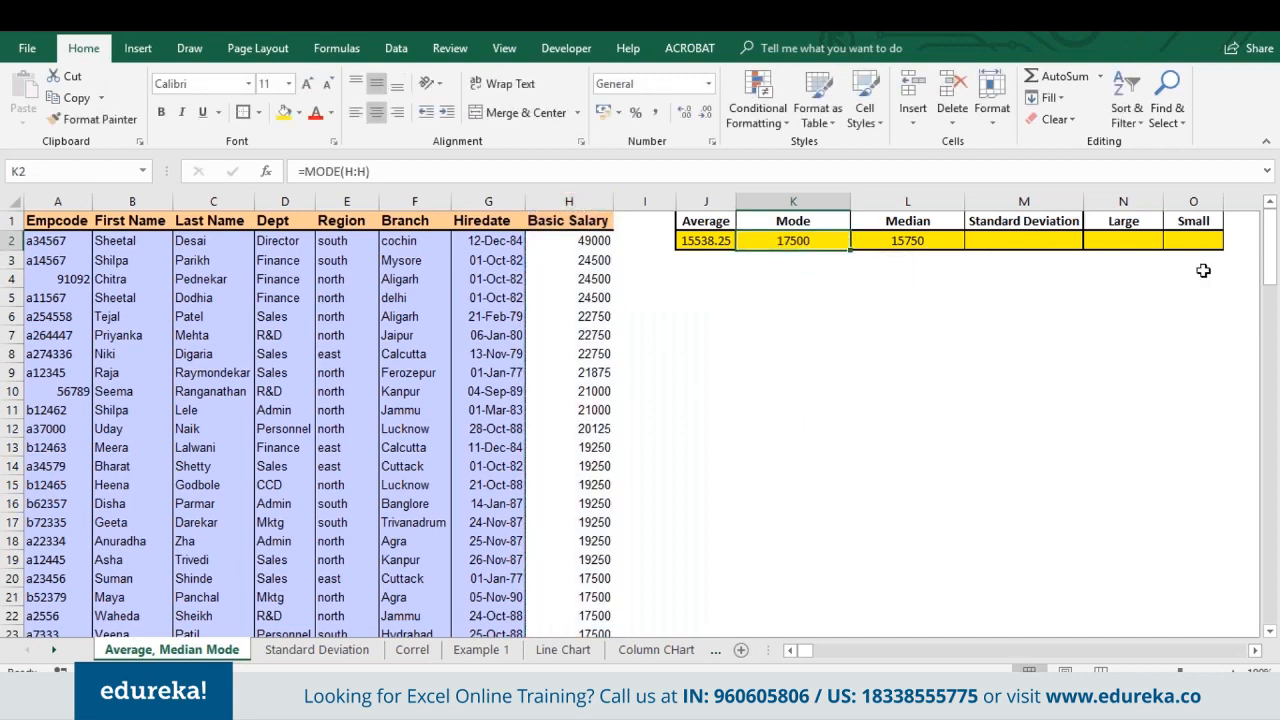
{"action": "left_click", "coordinate": [988, 239]}
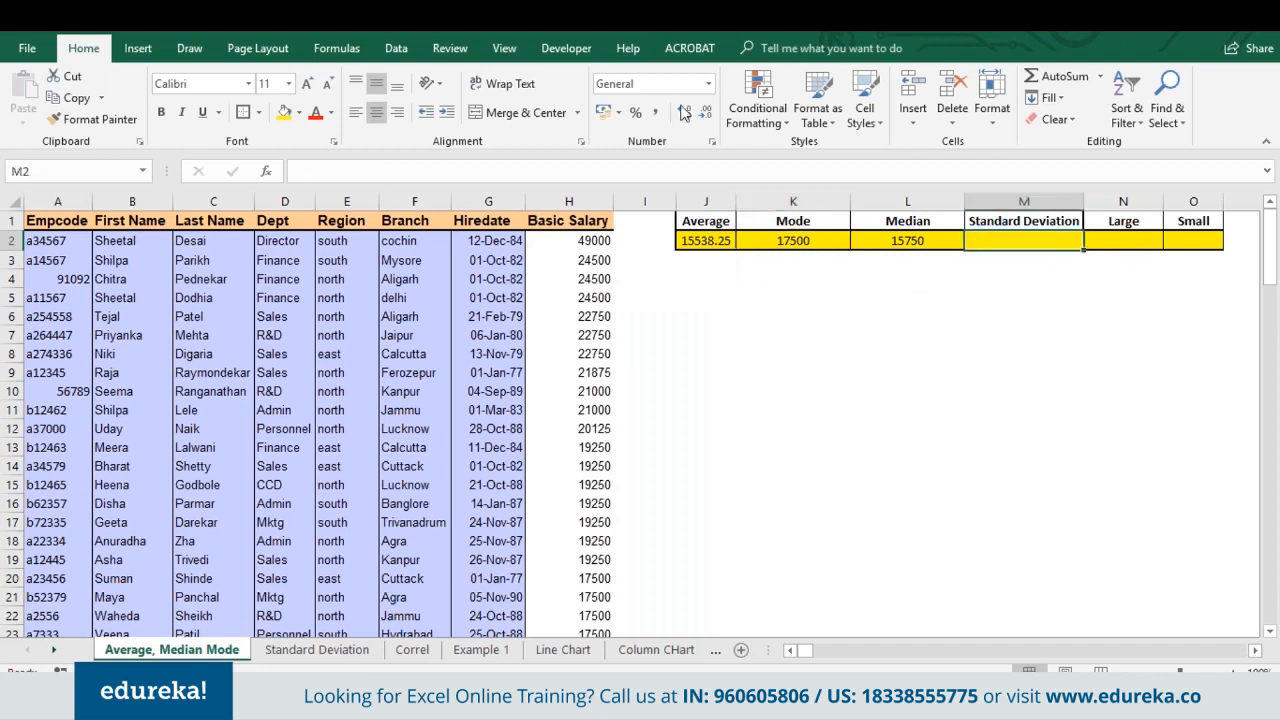
{"action": "left_click", "coordinate": [568, 201]}
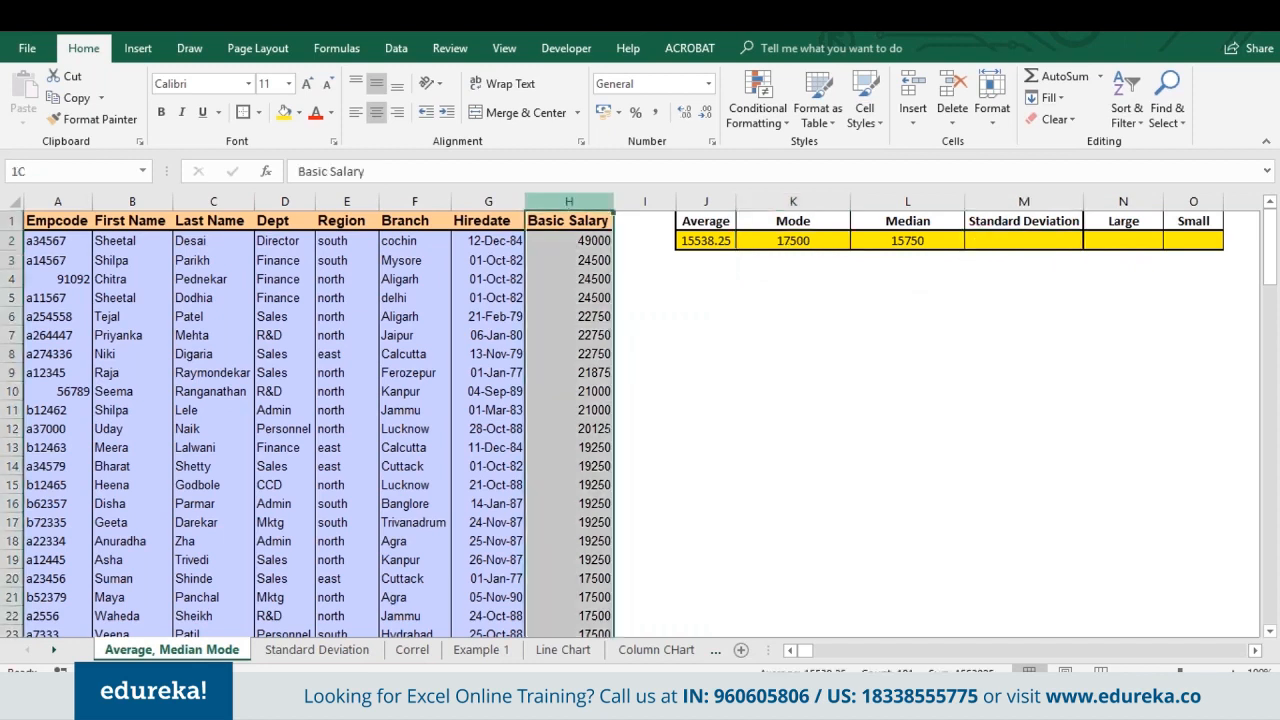
{"action": "left_click", "coordinate": [1035, 242]}
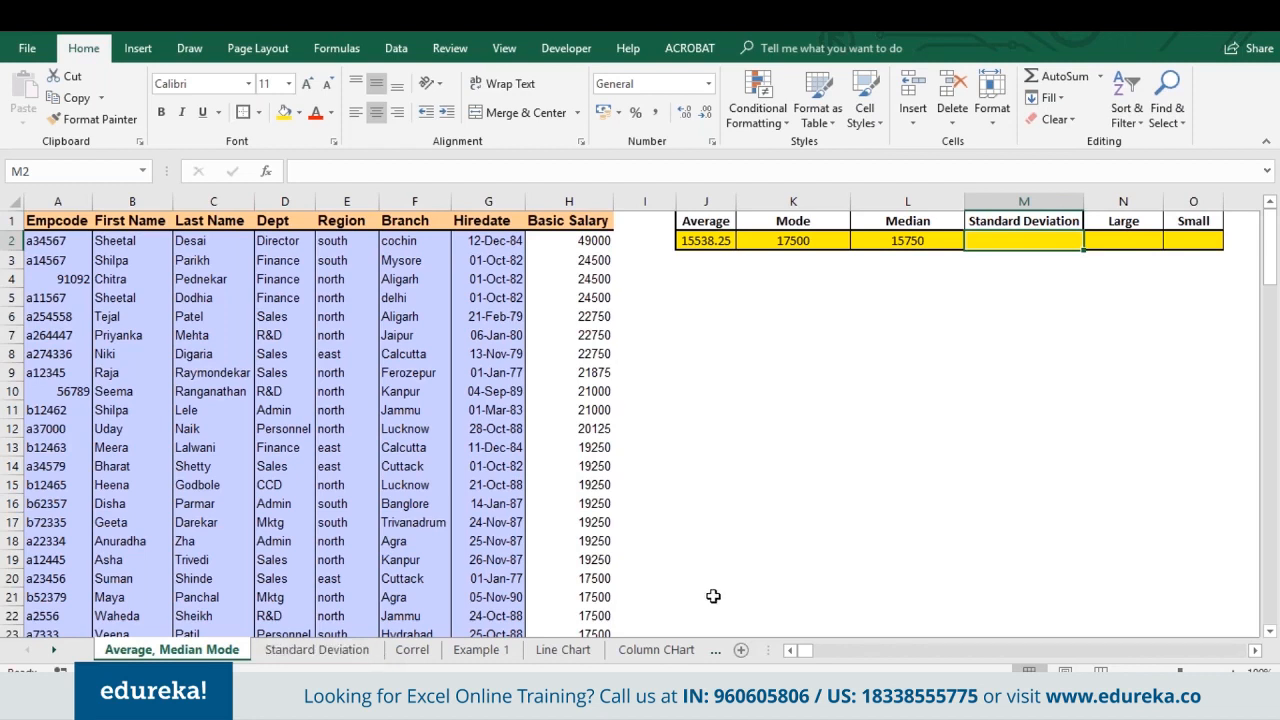
Step: Switch to the Standard Deviation sheet containing the Number and Score table
{"action": "left_click", "coordinate": [712, 241]}
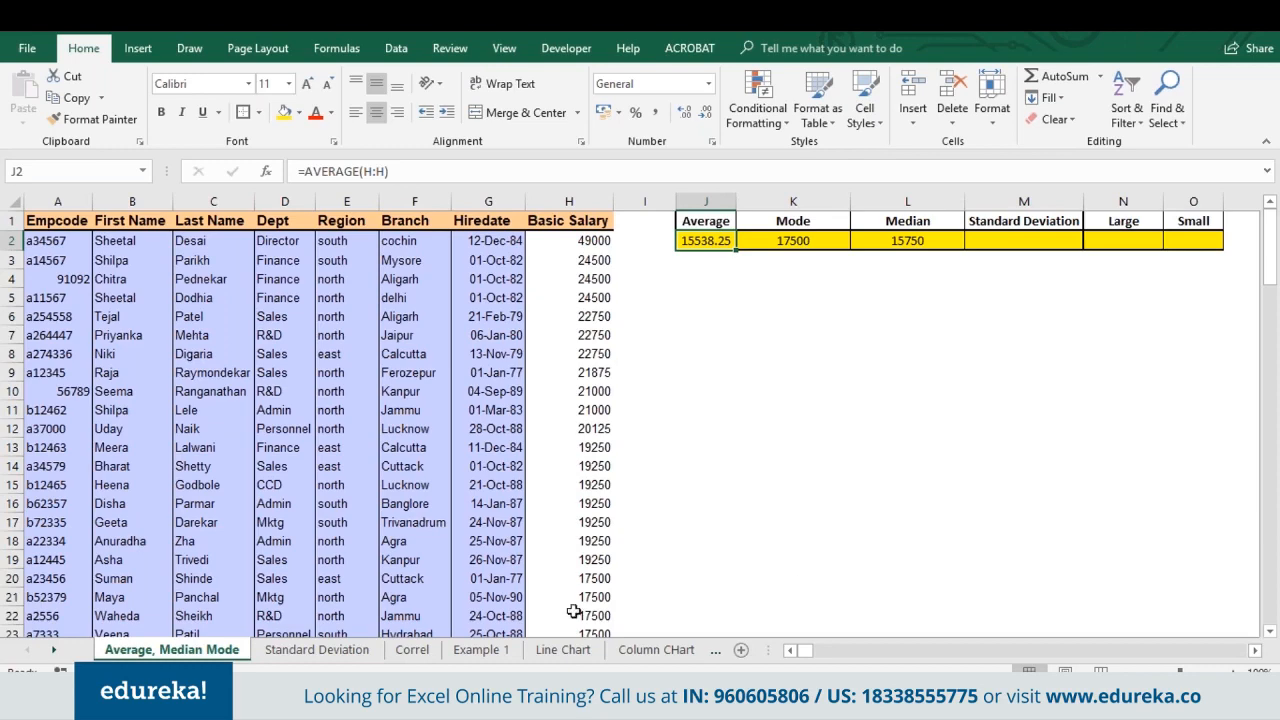
{"action": "left_click", "coordinate": [277, 652]}
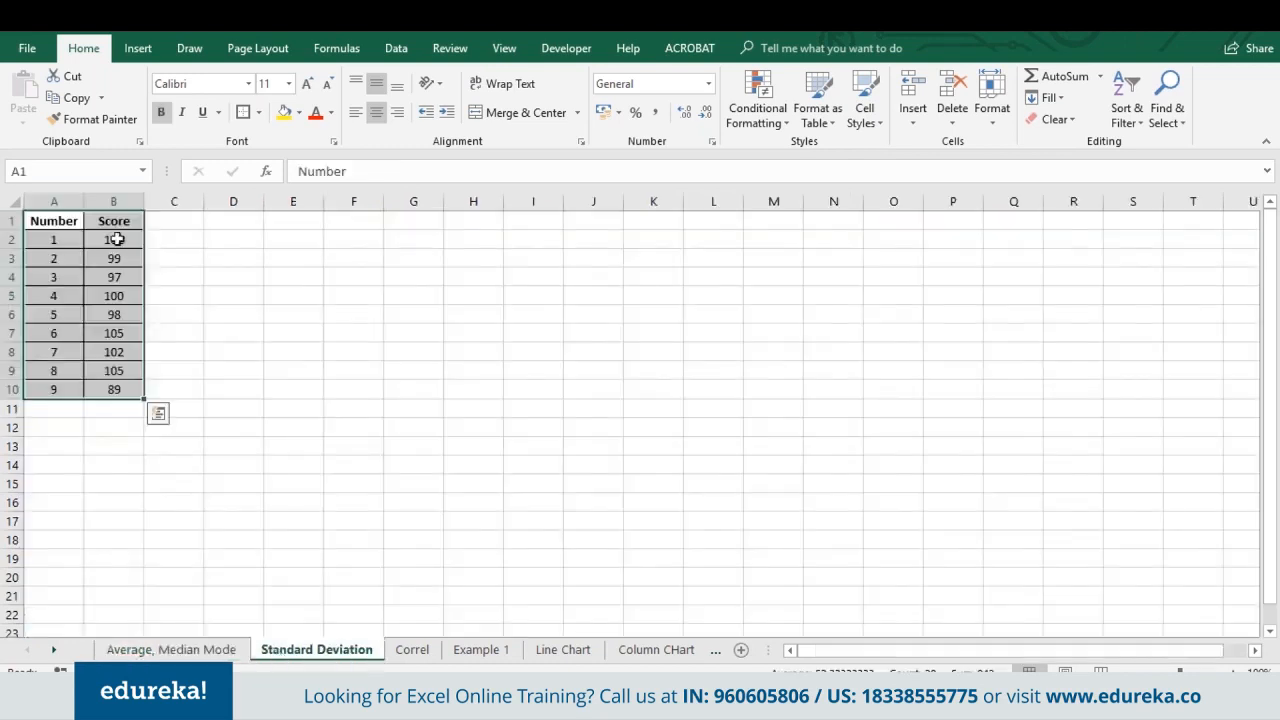
{"action": "left_click_drag", "start_coordinate": [113, 240], "coordinate": [274, 251]}
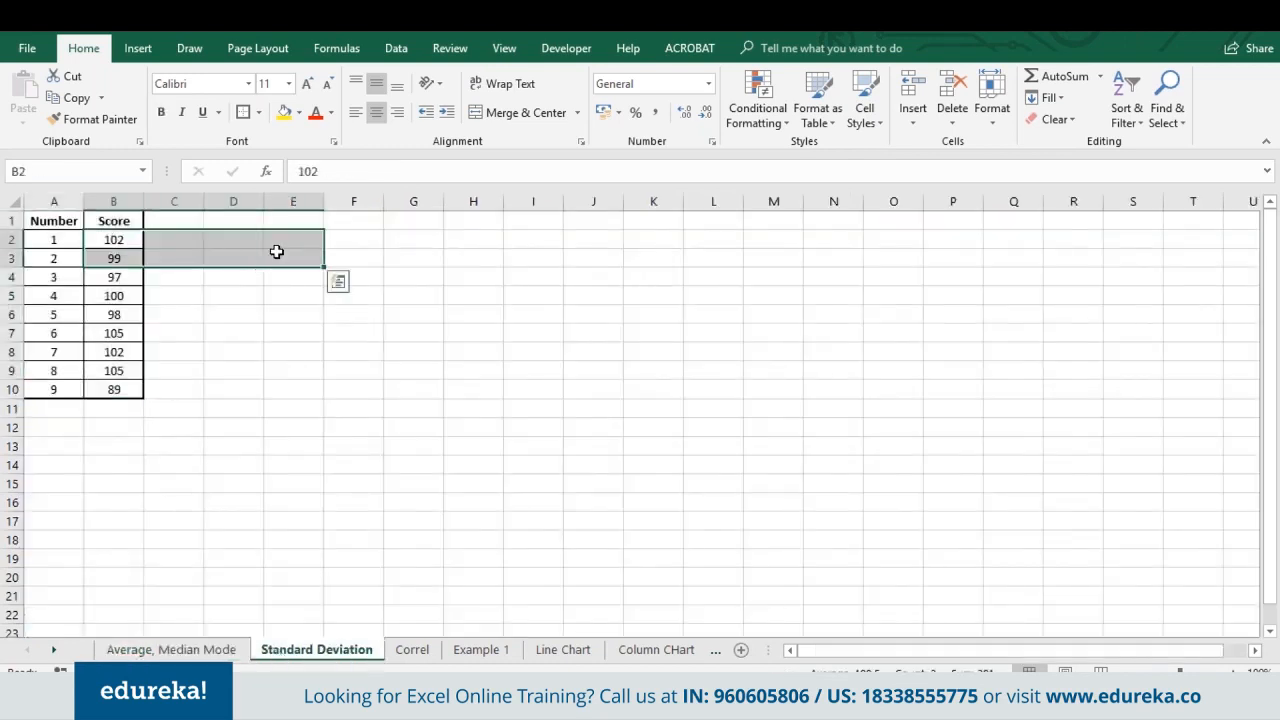
{"action": "left_click", "coordinate": [274, 255]}
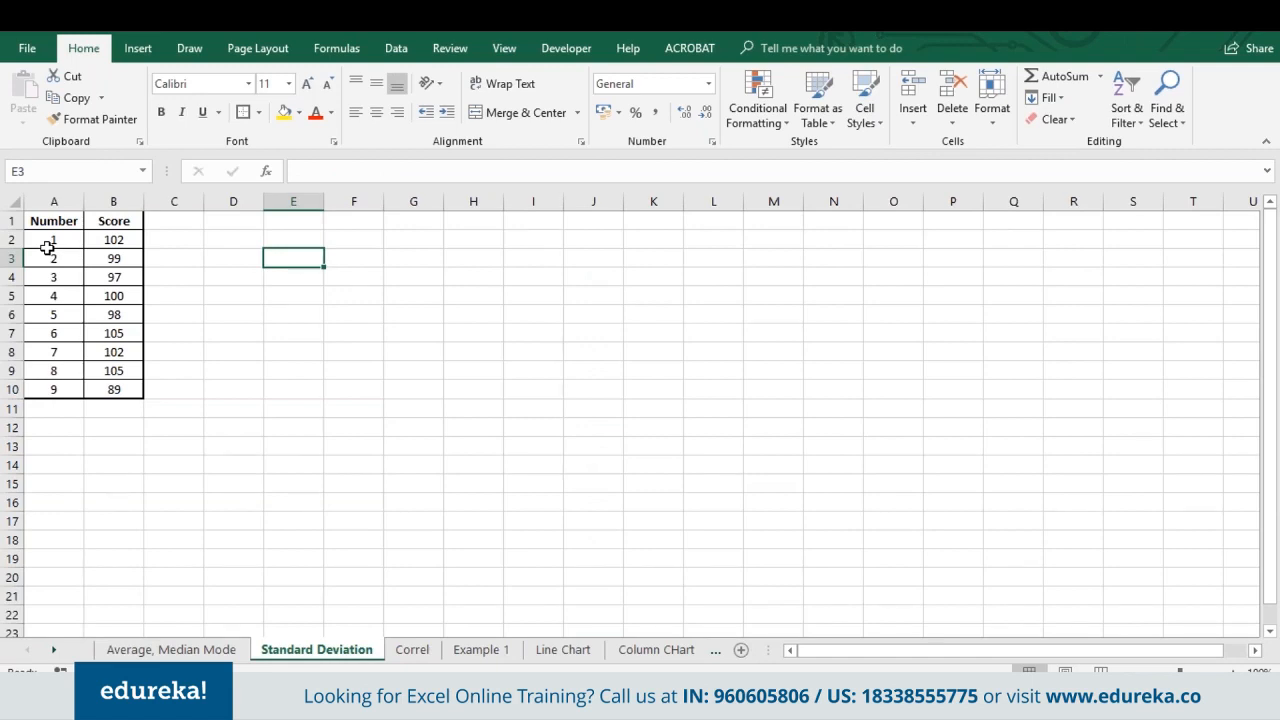
Step: Calculate the sample standard deviation of the nine scores in D2 with =STDEV.S(B2:B10)
{"action": "double_click", "coordinate": [235, 240]}
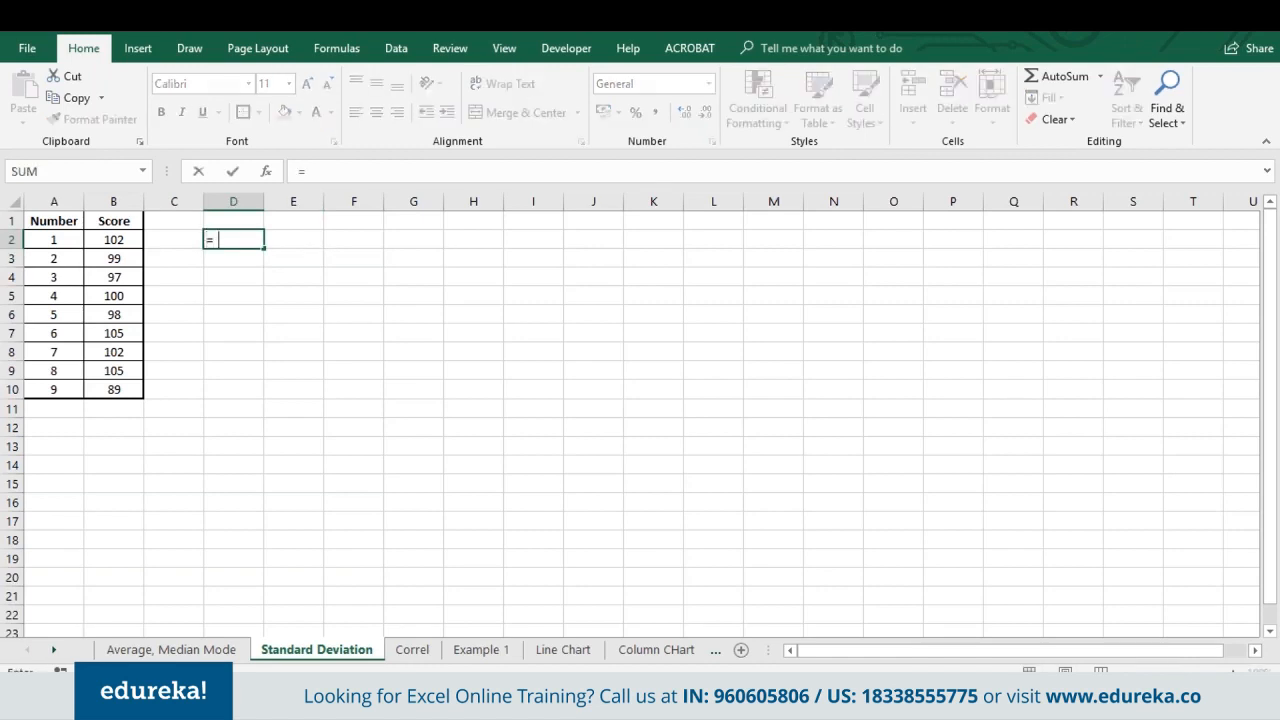
{"action": "type", "text": "std"}
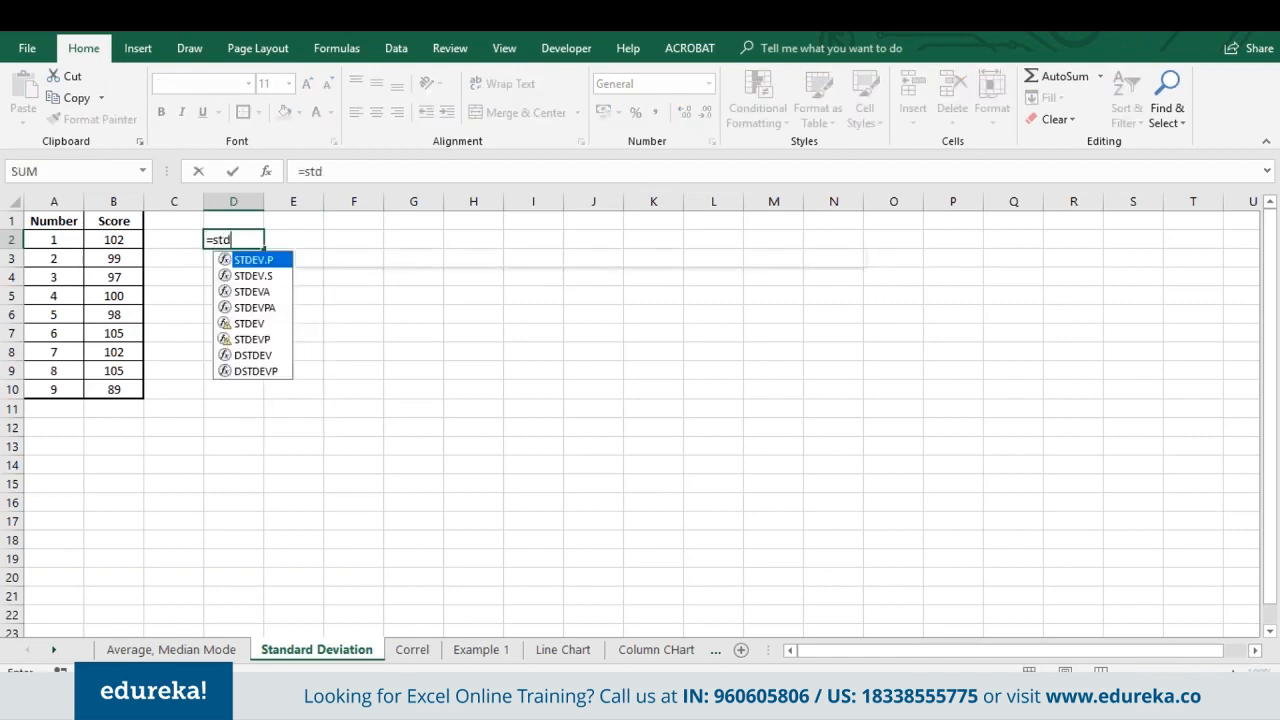
{"action": "key", "text": "Down"}
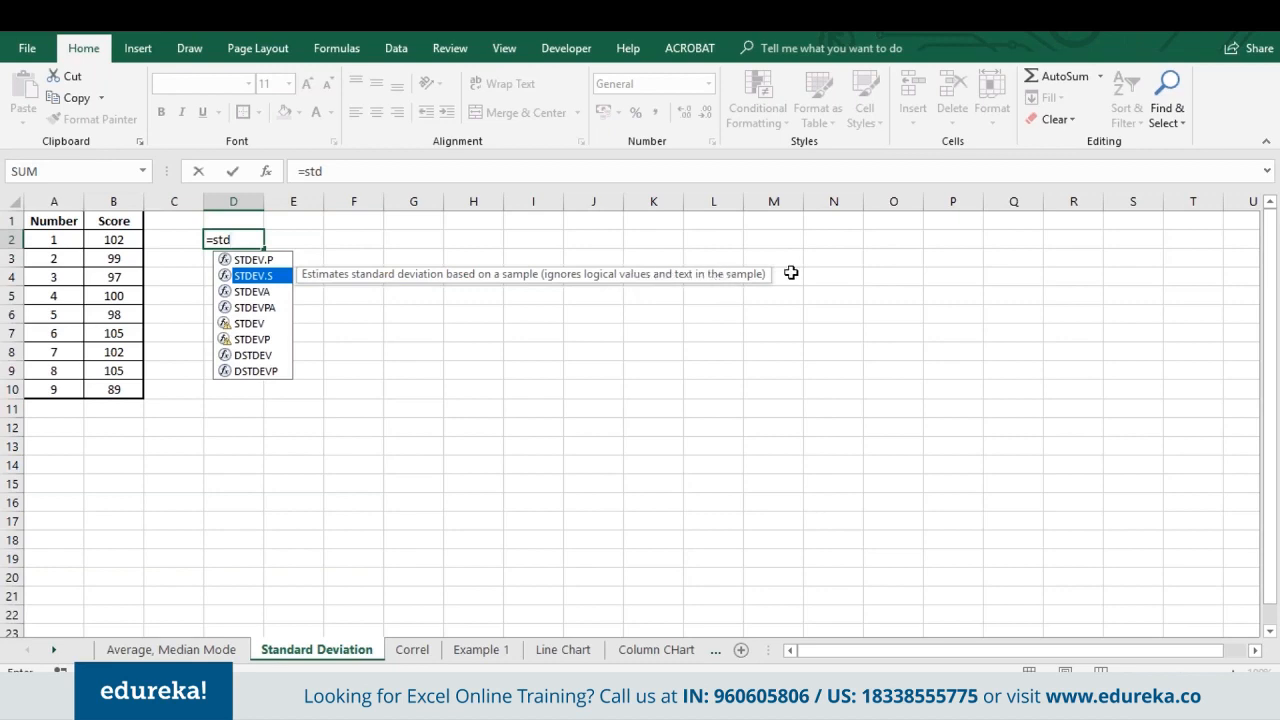
{"action": "key", "text": "Tab"}
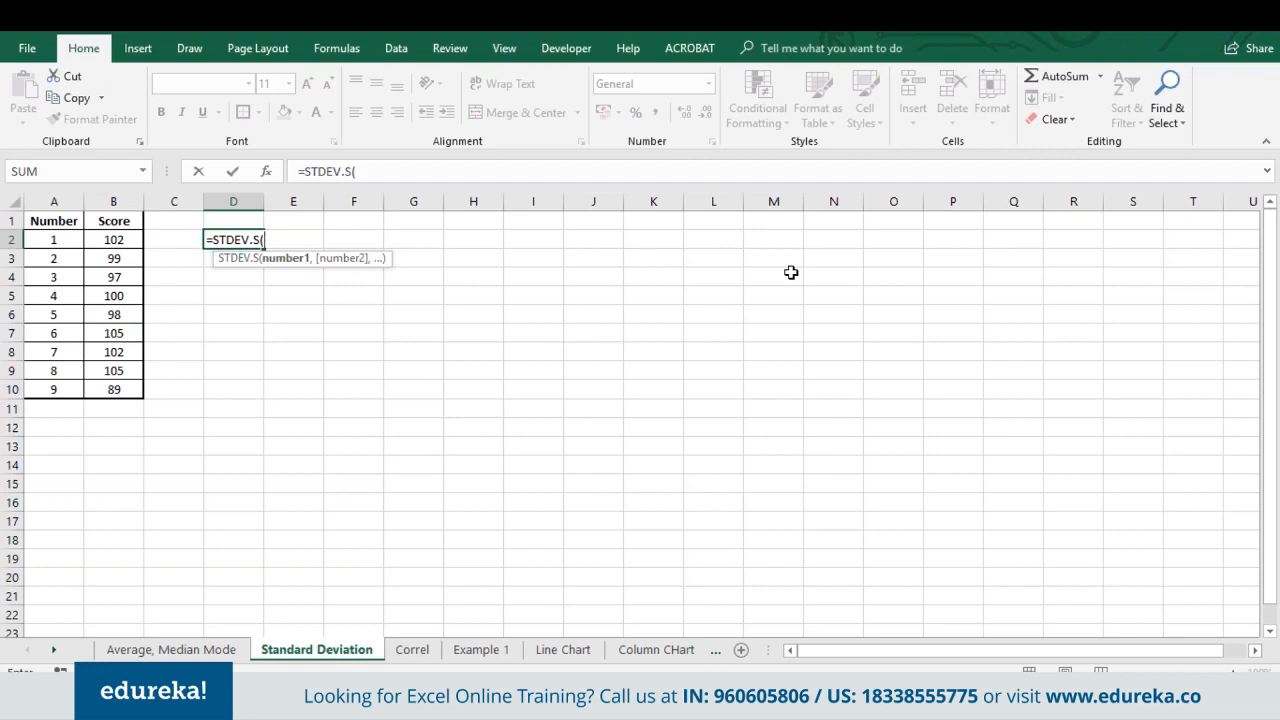
{"action": "key", "text": "BackSpace"}
{"action": "key", "text": "BackSpace"}
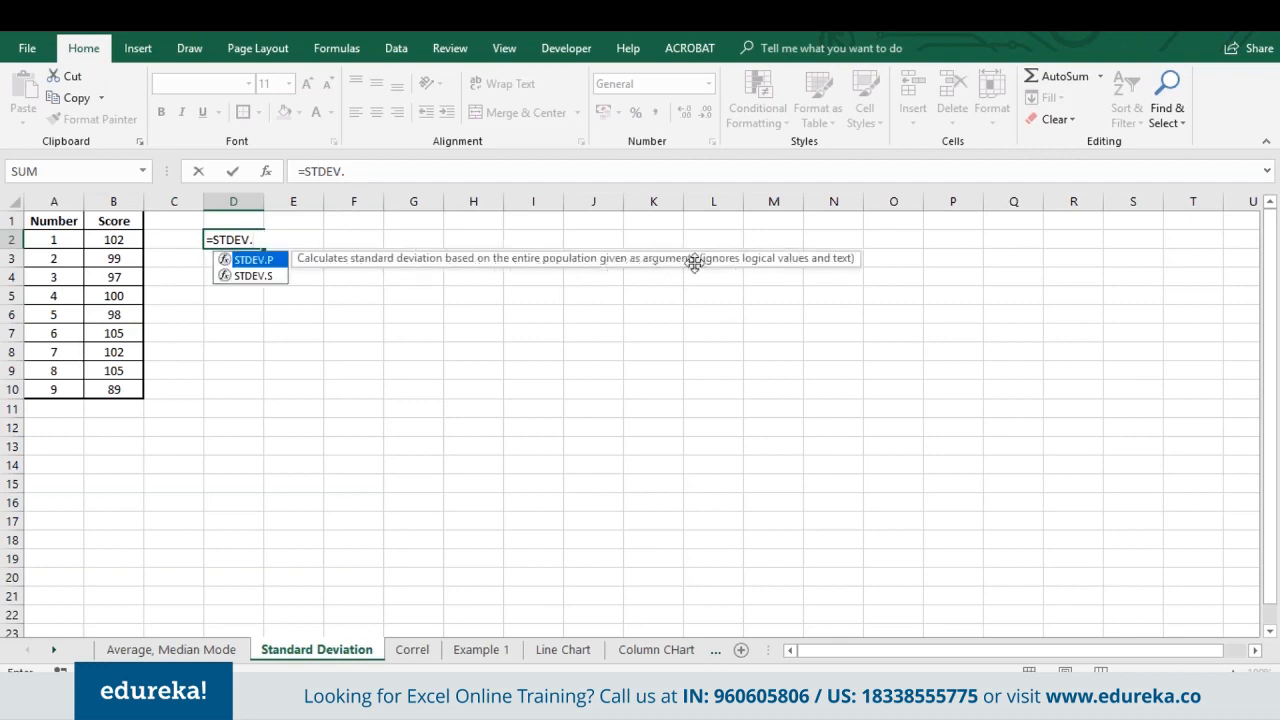
{"action": "left_click", "coordinate": [256, 276]}
{"action": "double_click", "coordinate": [256, 276]}
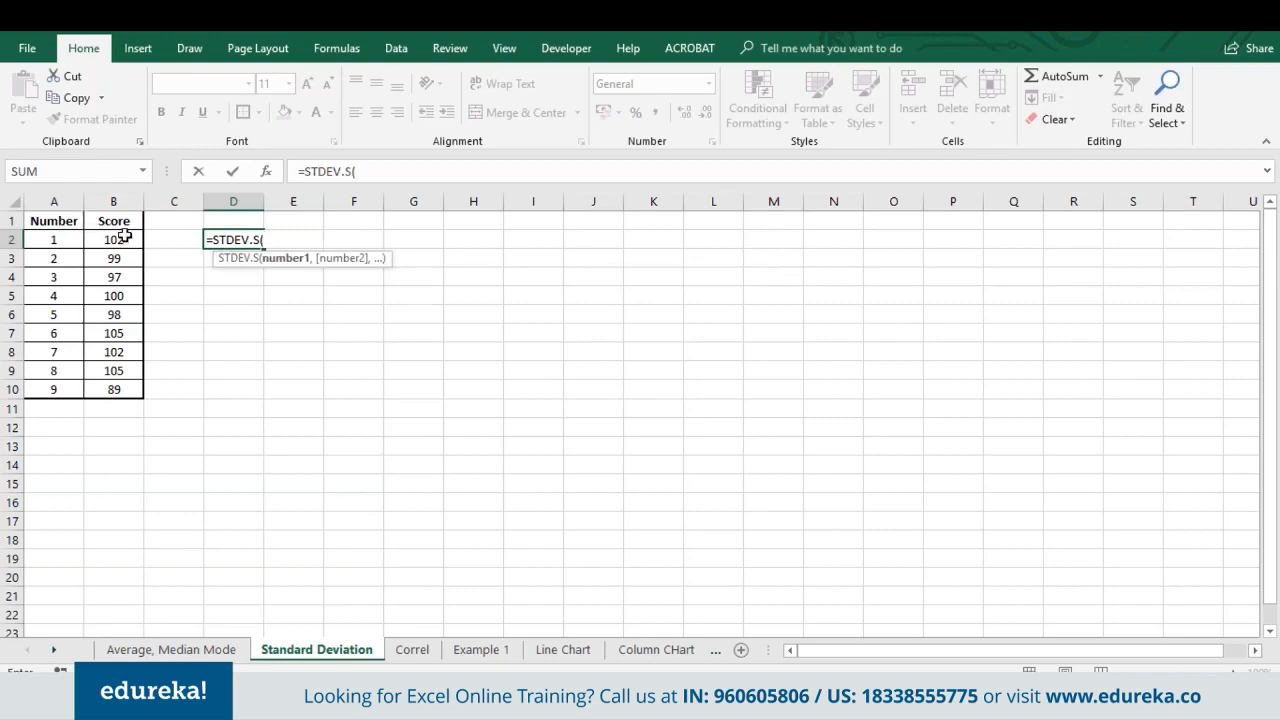
{"action": "left_click_drag", "start_coordinate": [122, 238], "coordinate": [108, 384]}
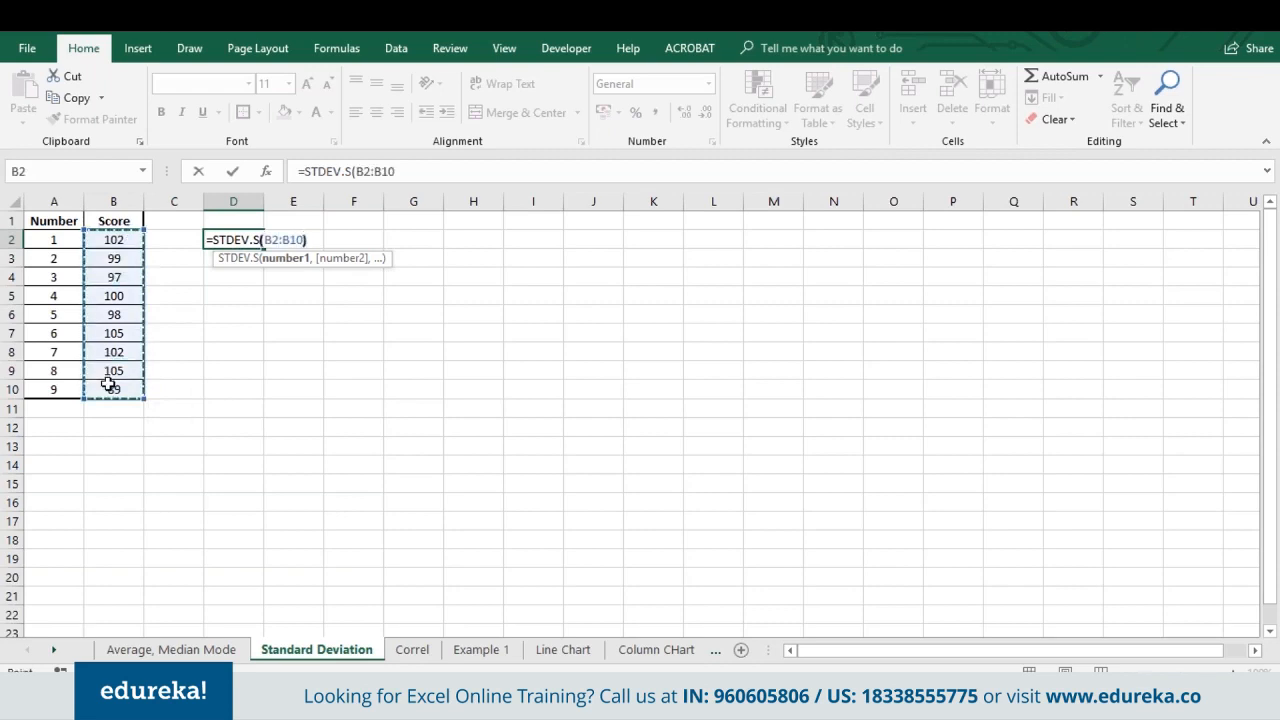
{"action": "type", "text": ")"}
{"action": "key", "text": "Return"}
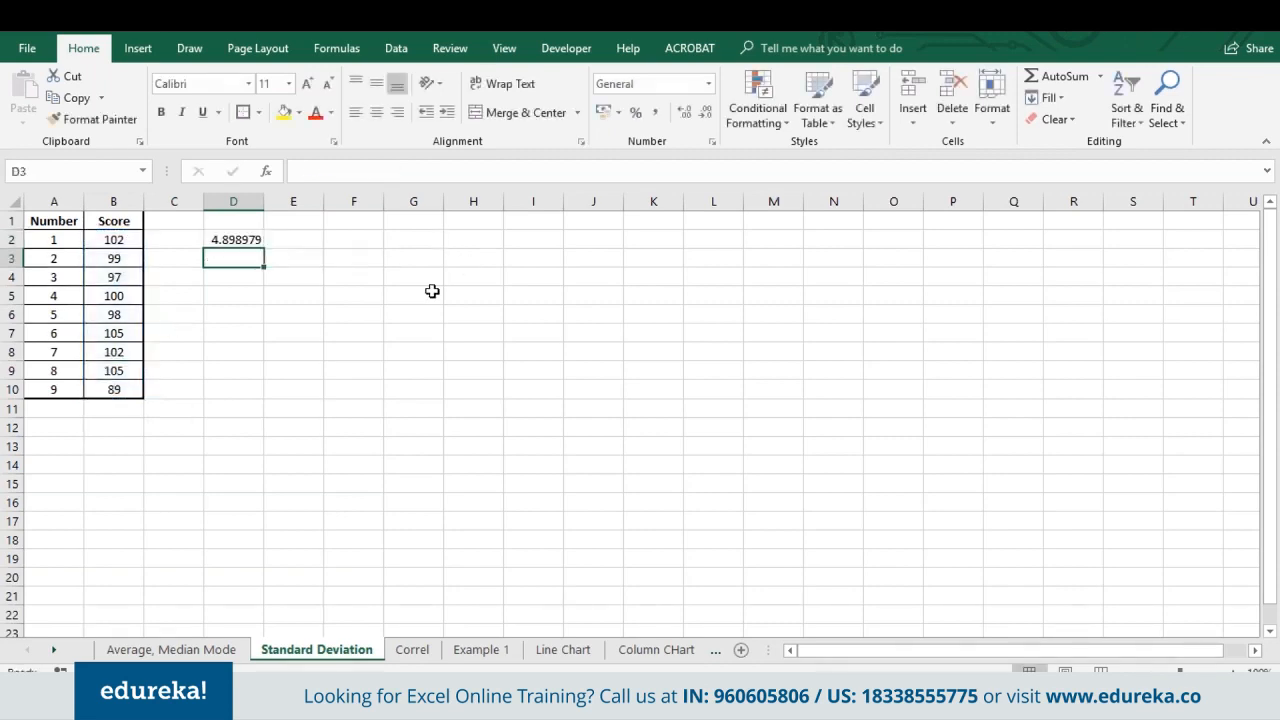
{"action": "left_click", "coordinate": [240, 239]}
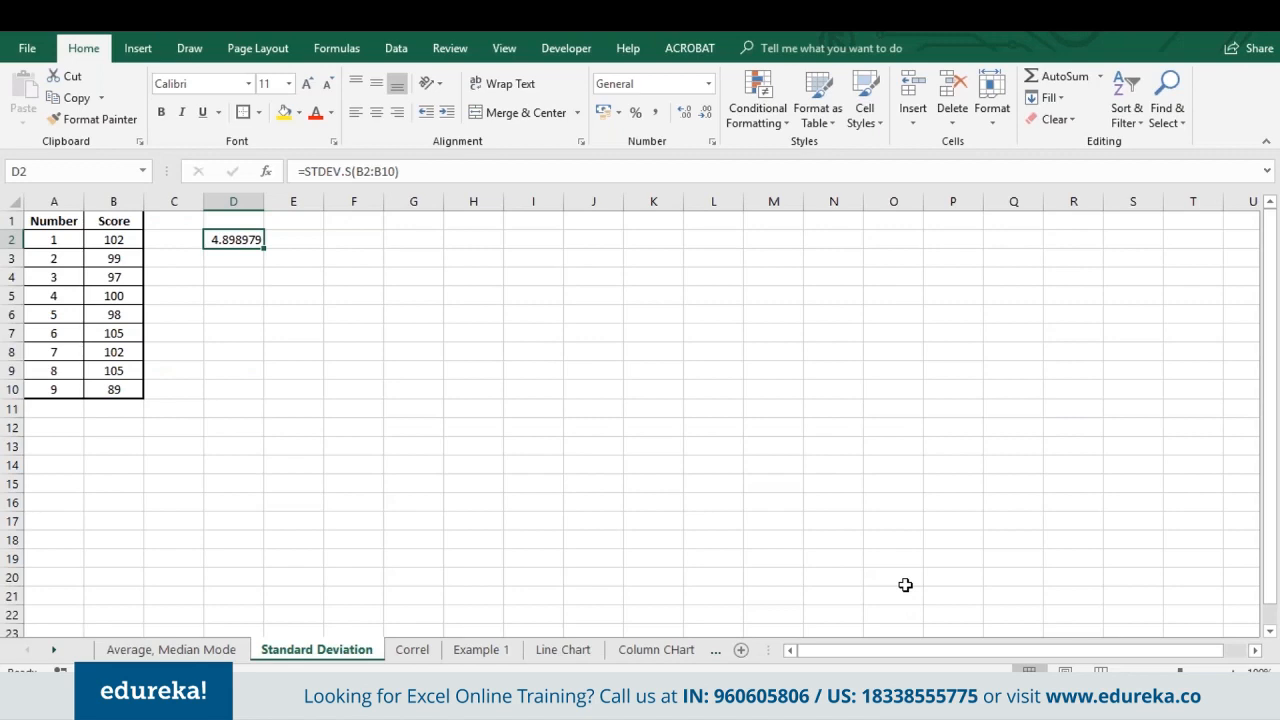
Step: Return to the Average, Median Mode sheet and look over the Basic Salary values and the empty Large cell
{"action": "left_click", "coordinate": [171, 649]}
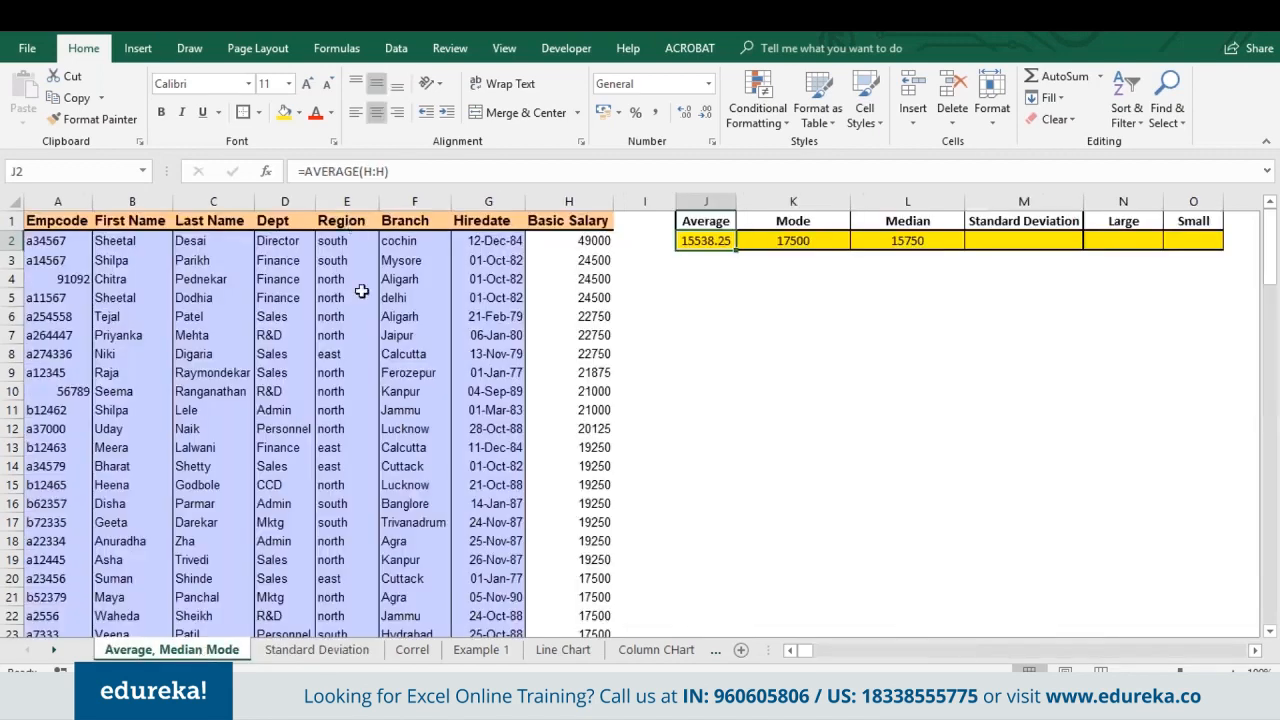
{"action": "left_click", "coordinate": [581, 245]}
{"action": "key", "text": "Right"}
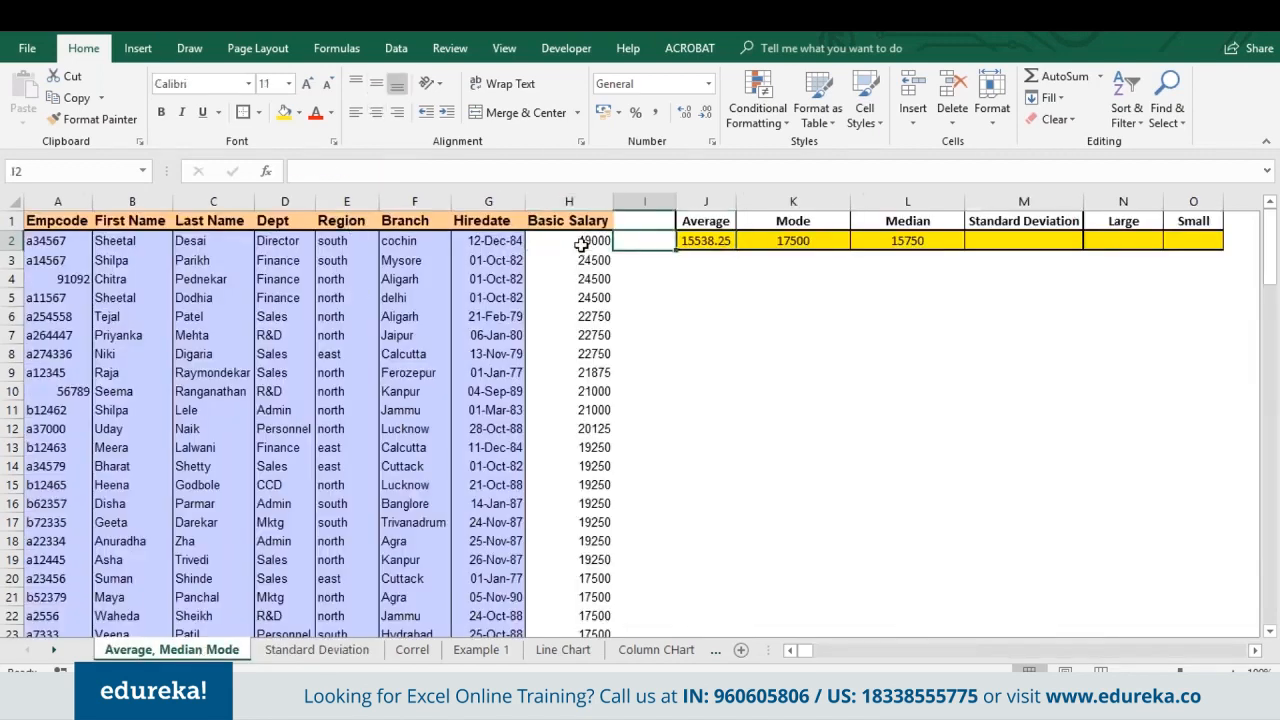
{"action": "key", "text": "Right"}
{"action": "key", "text": "Right"}
{"action": "key", "text": "Right"}
{"action": "key", "text": "Right"}
{"action": "key", "text": "Right"}
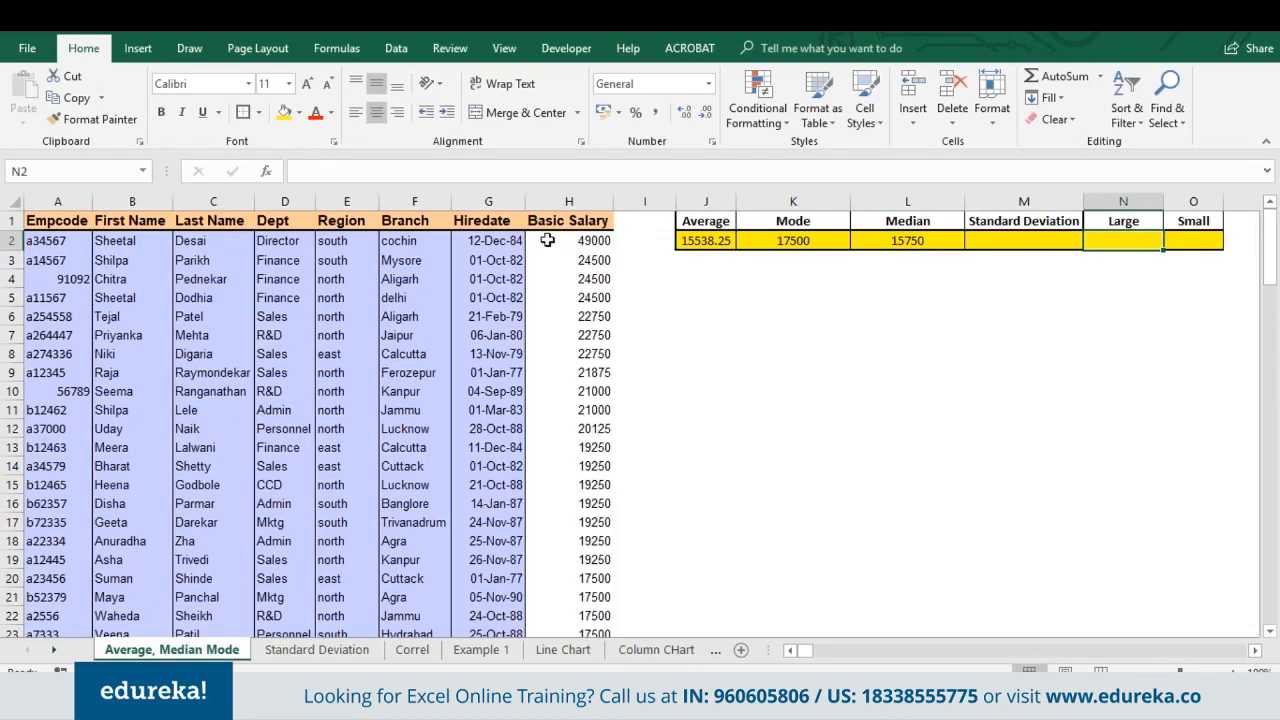
{"action": "left_click", "coordinate": [563, 245]}
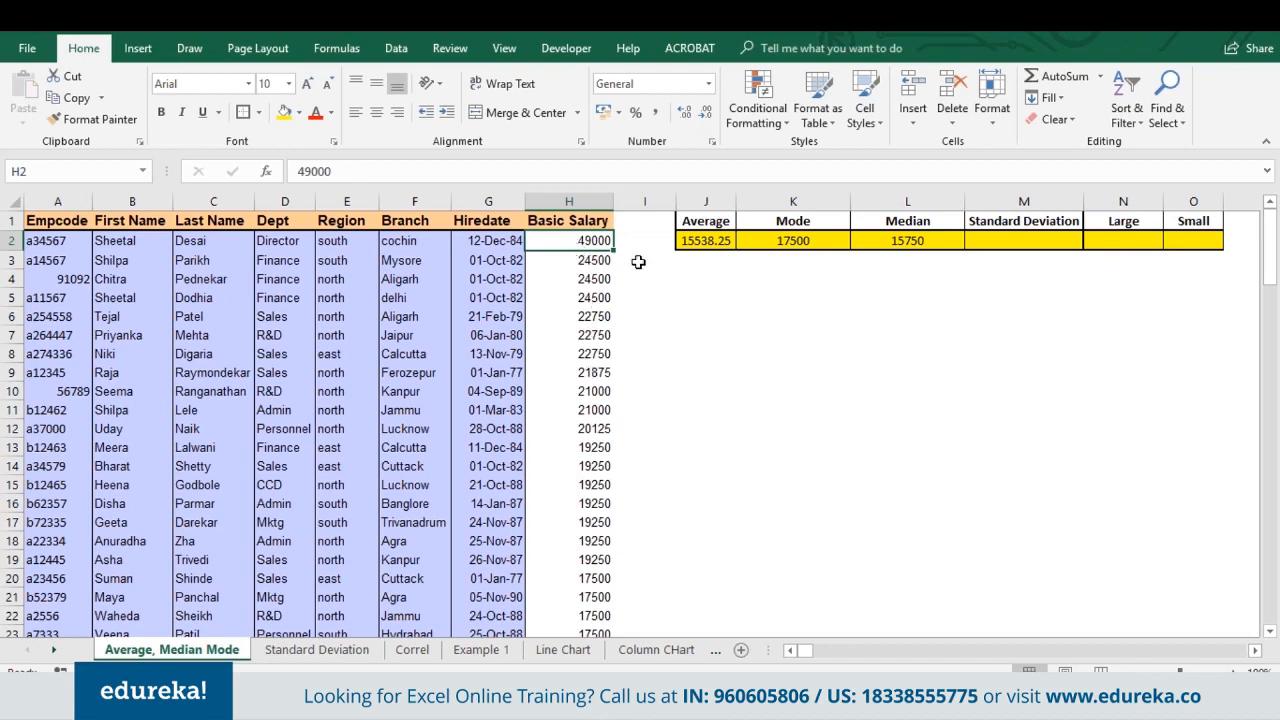
{"action": "left_click", "coordinate": [577, 562]}
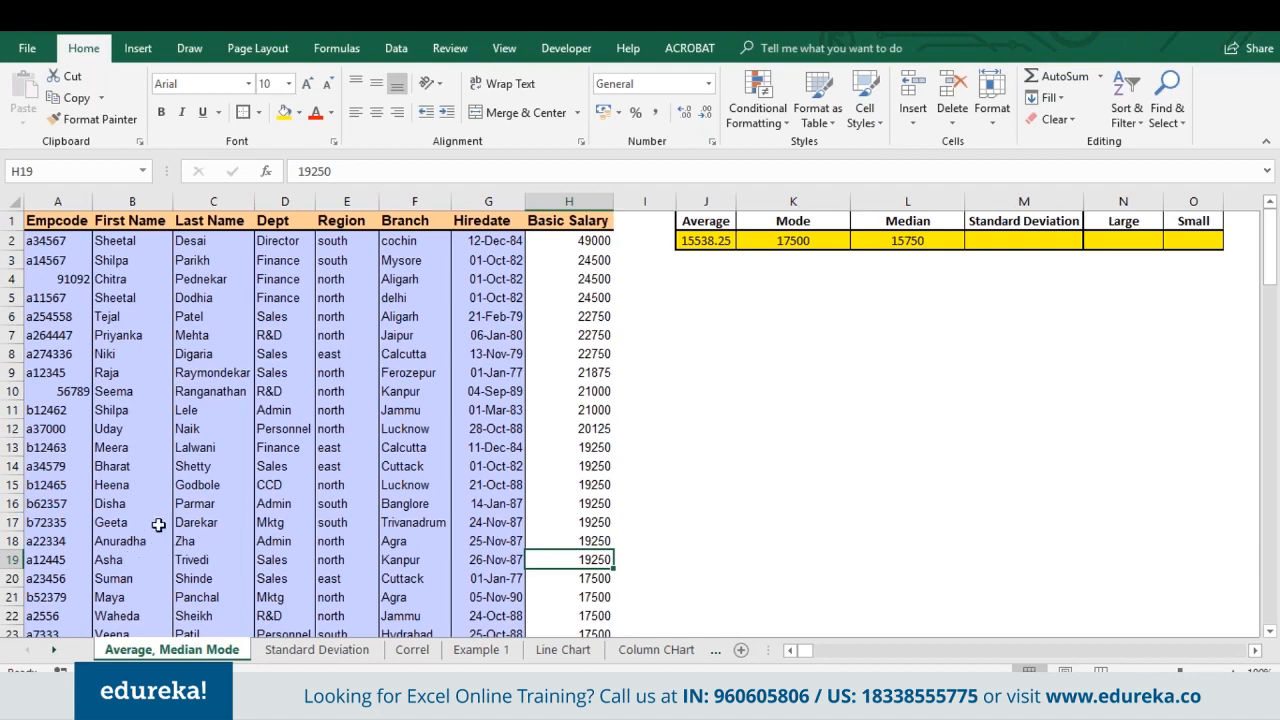
Step: Set the Basic Salary of the employee in row 14 (H14) to 51000
{"action": "left_click", "coordinate": [121, 466]}
{"action": "key", "text": "Right"}
{"action": "key", "text": "ctrl+Right"}
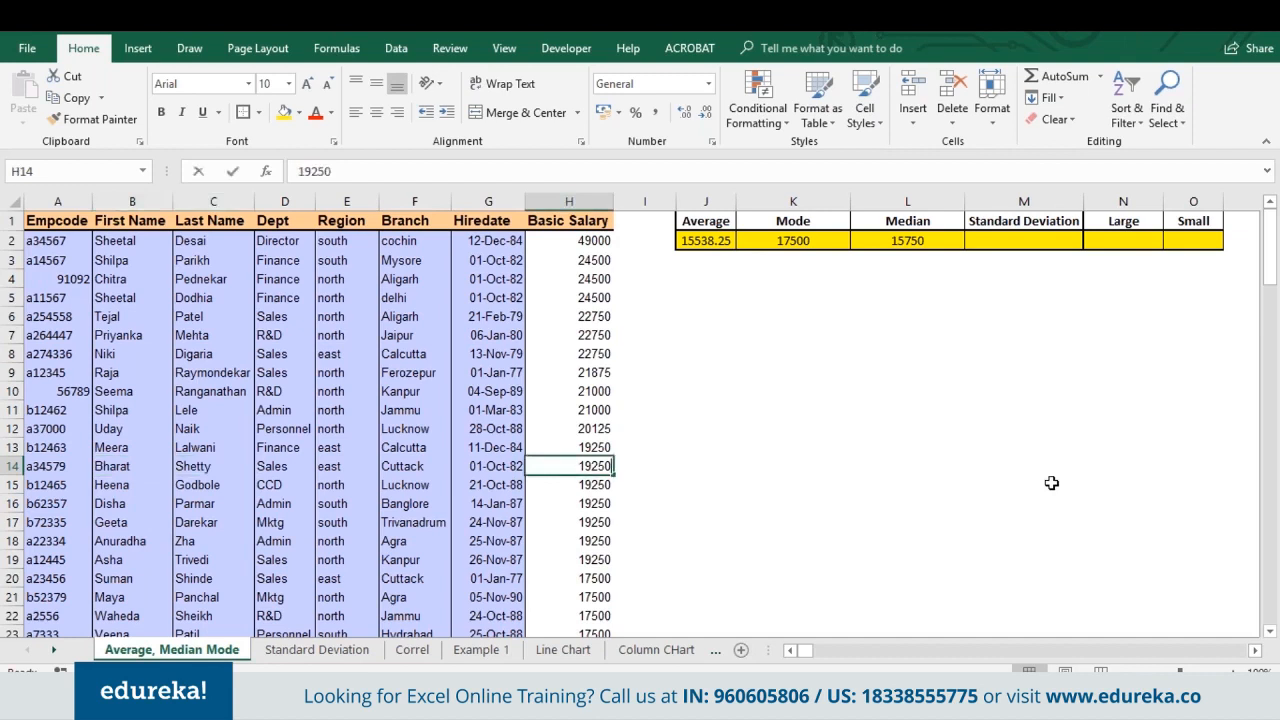
{"action": "type", "text": "51000"}
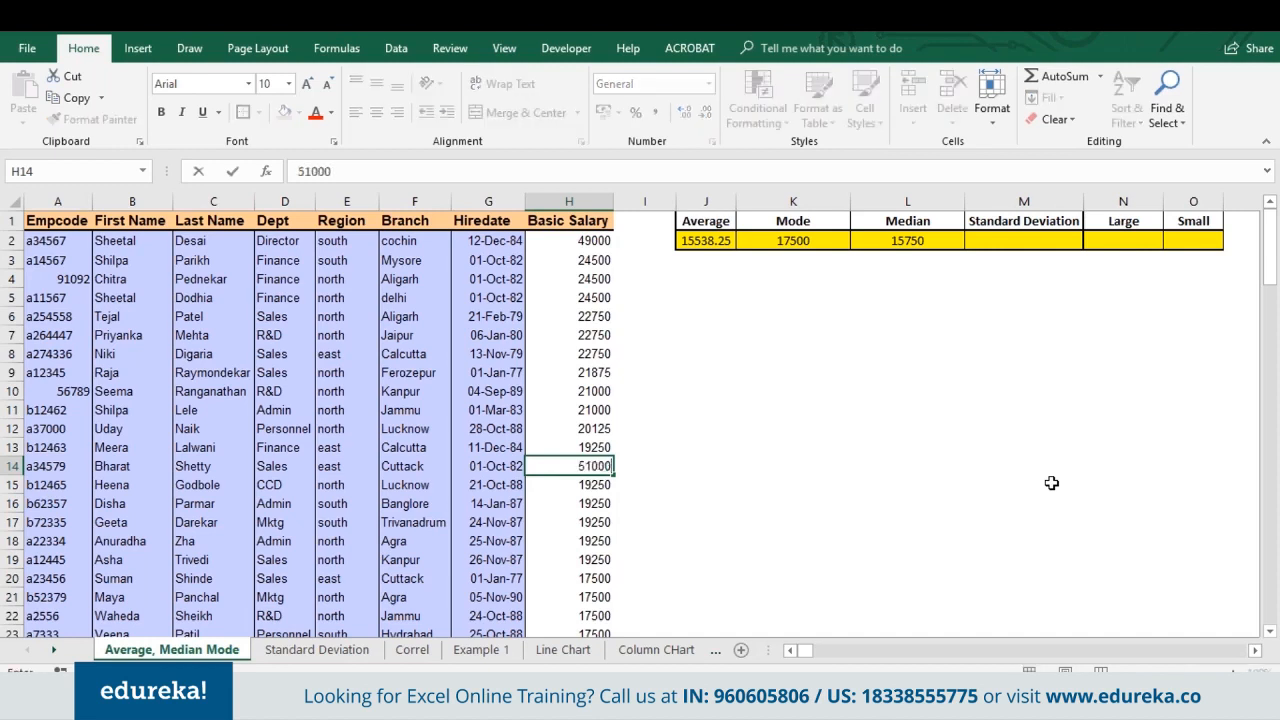
{"action": "key", "text": "Return"}
Step: Set the Basic Salary of the employee in row 19 (H19) to 60000
{"action": "key", "text": "Down"}
{"action": "key", "text": "Down"}
{"action": "key", "text": "Down"}
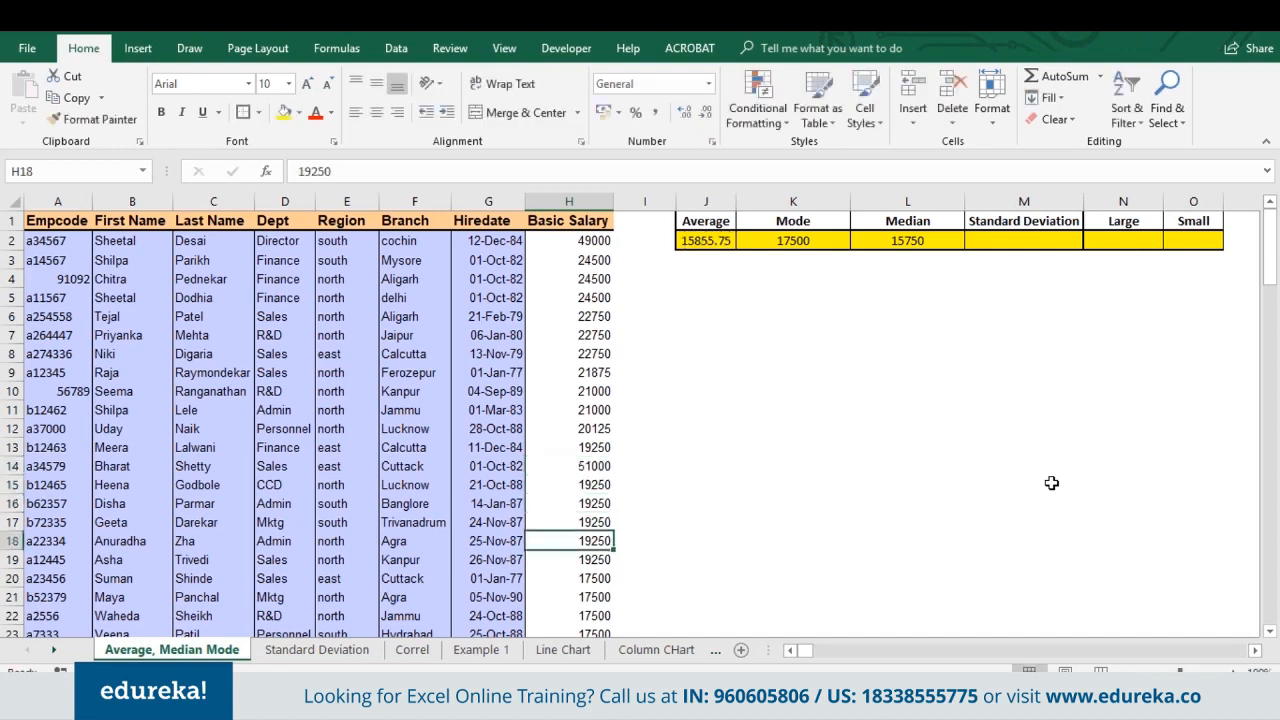
{"action": "key", "text": "Down"}
{"action": "key", "text": "F2"}
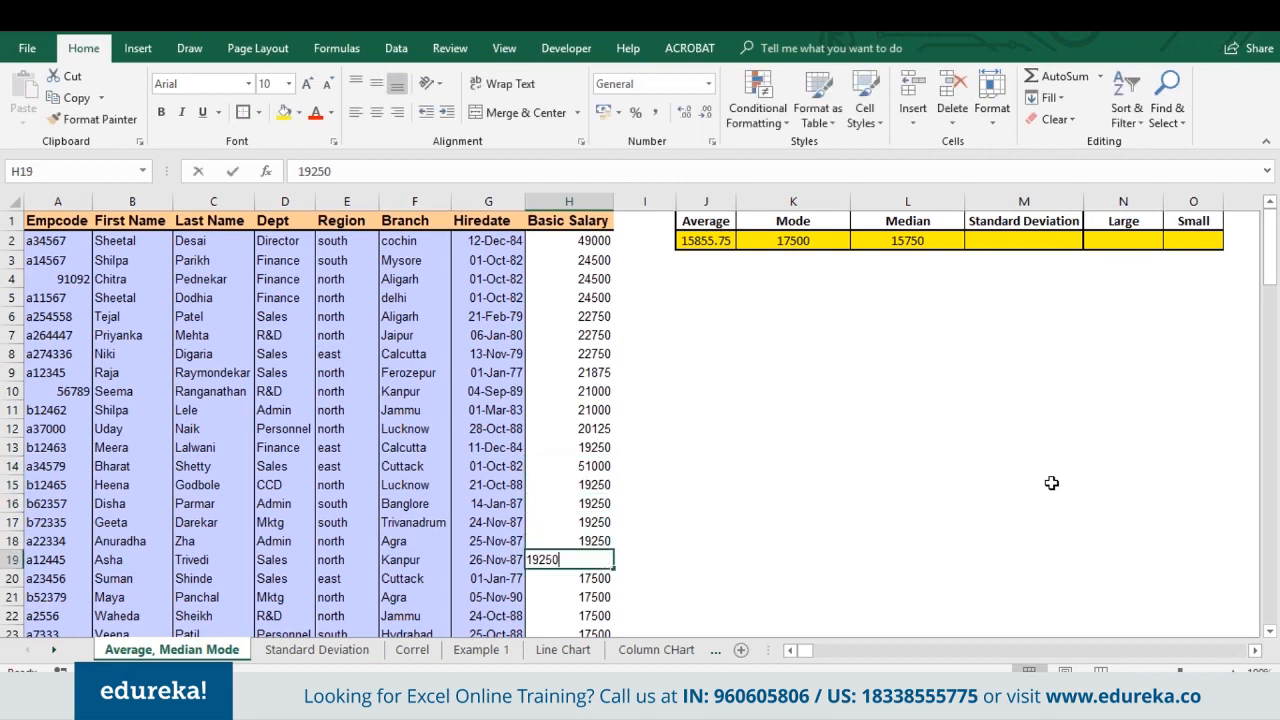
{"action": "key", "text": "BackSpace"}
{"action": "key", "text": "BackSpace"}
{"action": "key", "text": "BackSpace"}
{"action": "key", "text": "BackSpace"}
{"action": "key", "text": "BackSpace"}
{"action": "type", "text": "60000"}
{"action": "key", "text": "Return"}
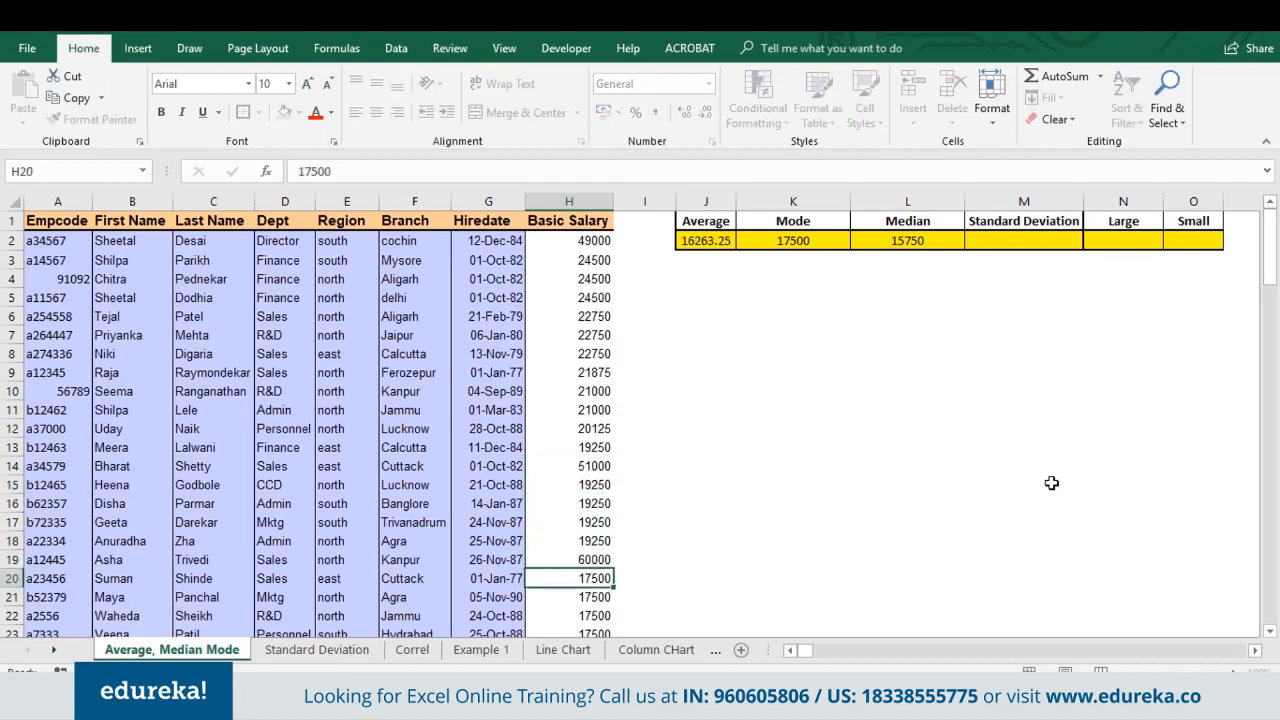
Step: Undo the salary changes made in H19 and H14
{"action": "key", "text": "Up"}
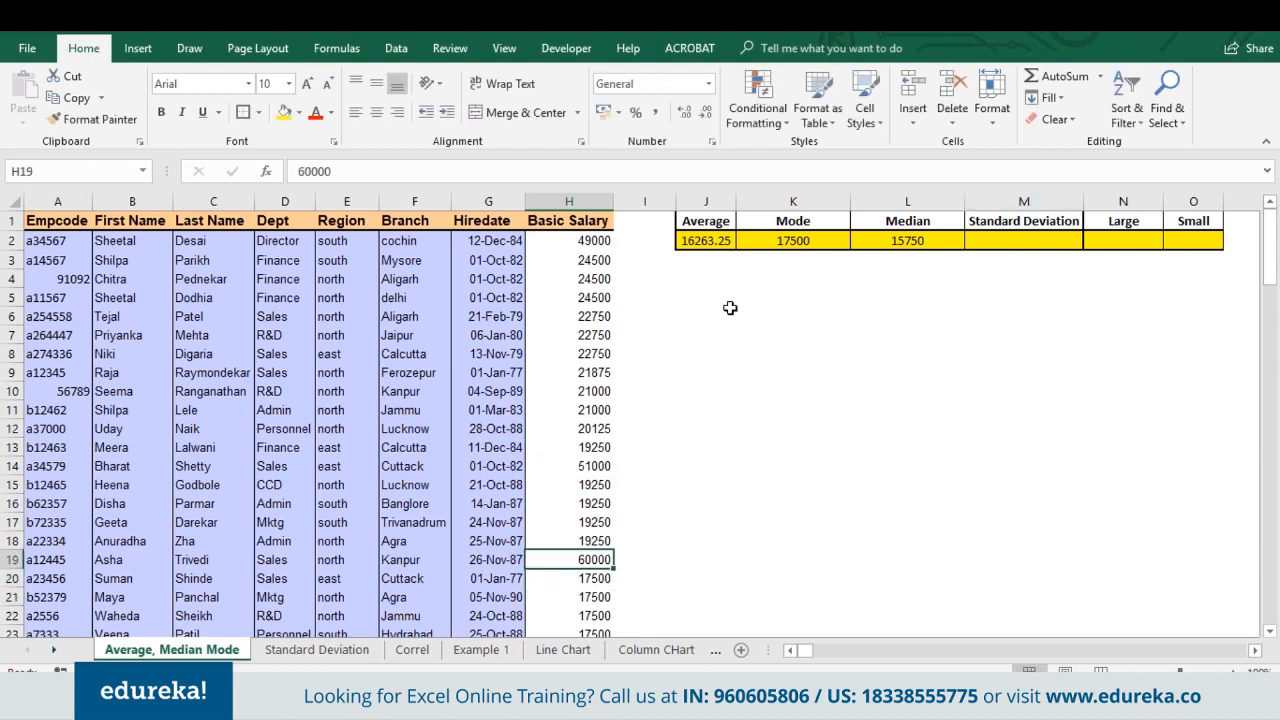
{"action": "key", "text": "ctrl+z"}
{"action": "key", "text": "ctrl+z"}
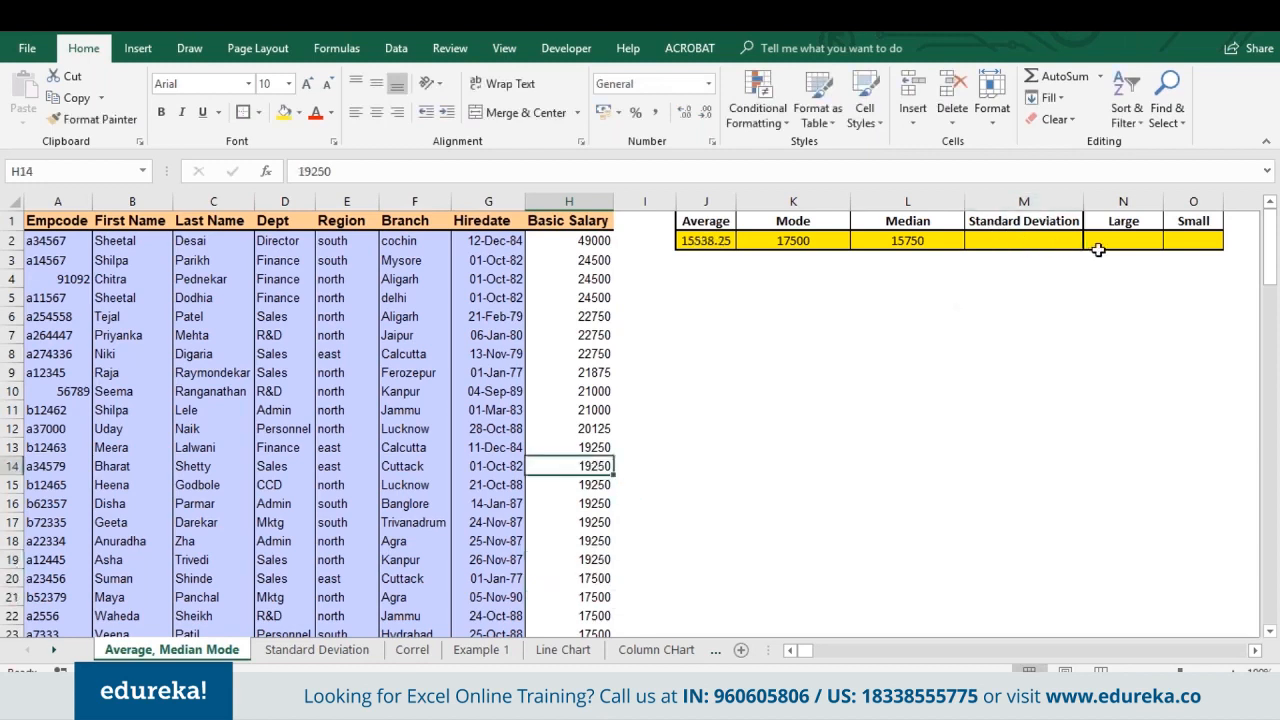
Step: Find the second-largest salary of the whole Basic Salary column in N2 with =LARGE(H:H,2)
{"action": "left_click", "coordinate": [1120, 240]}
{"action": "type", "text": "="}
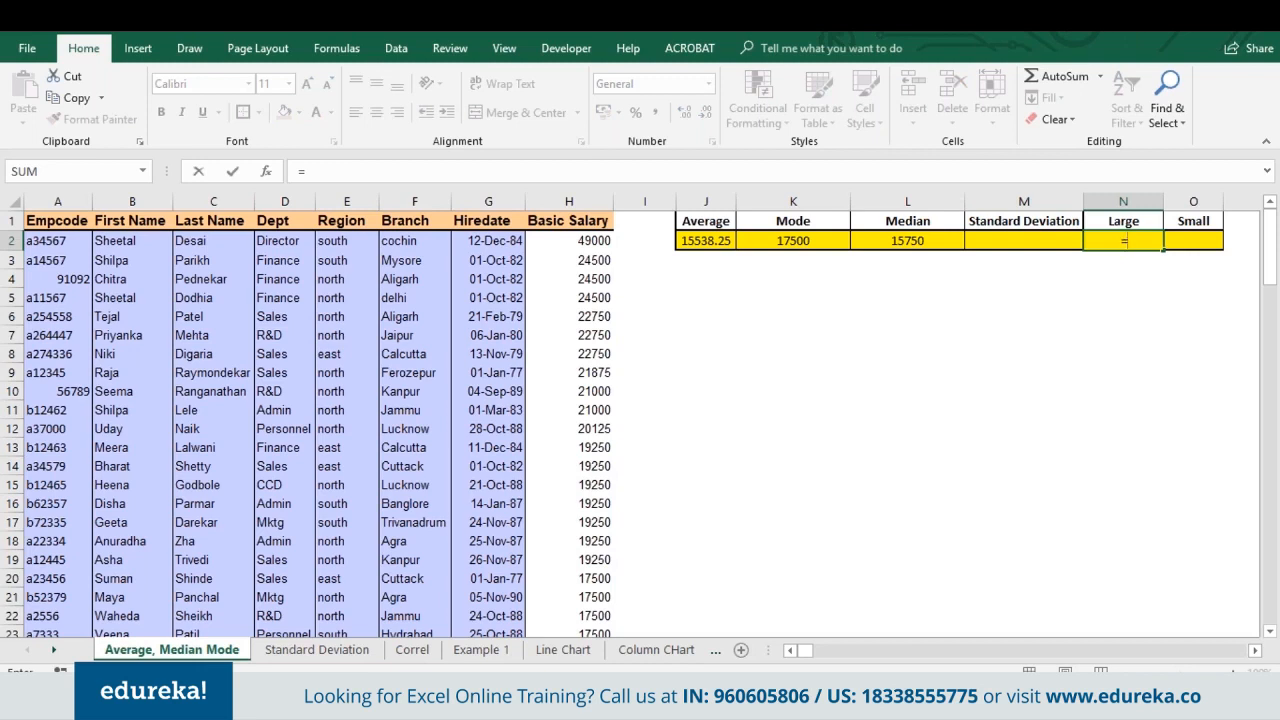
{"action": "type", "text": "lar"}
{"action": "key", "text": "Tab"}
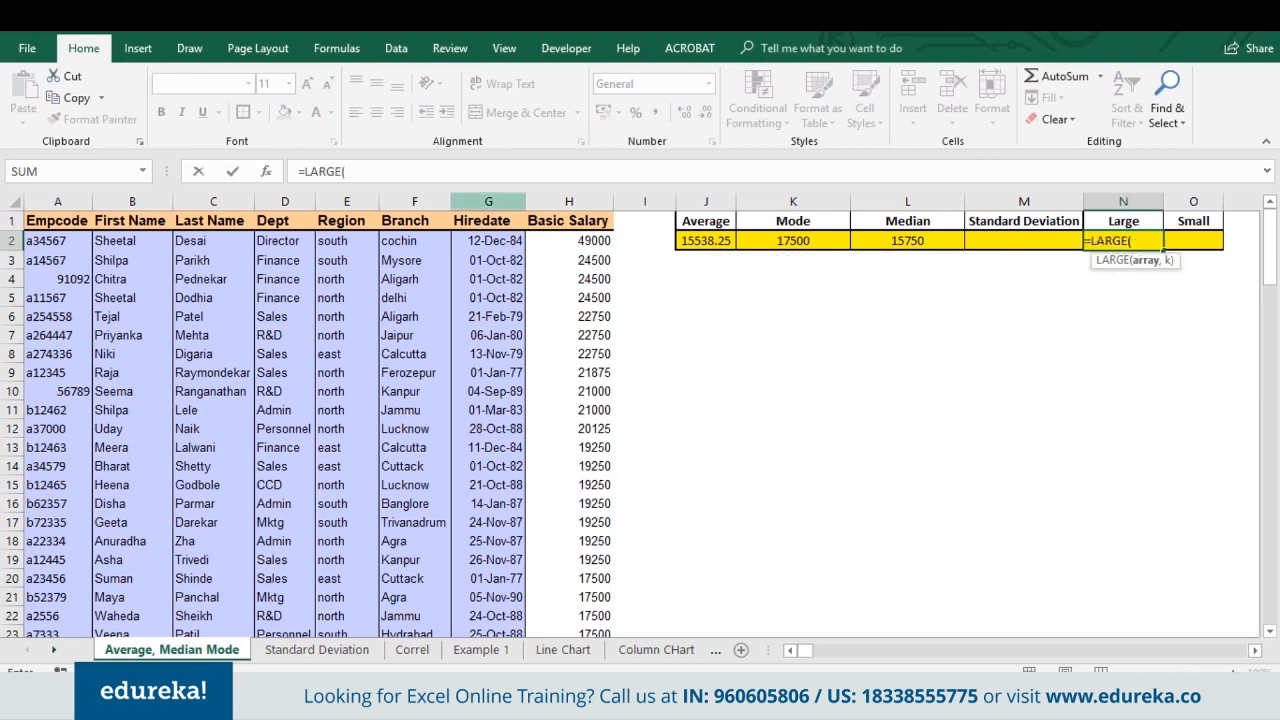
{"action": "left_click", "coordinate": [572, 201]}
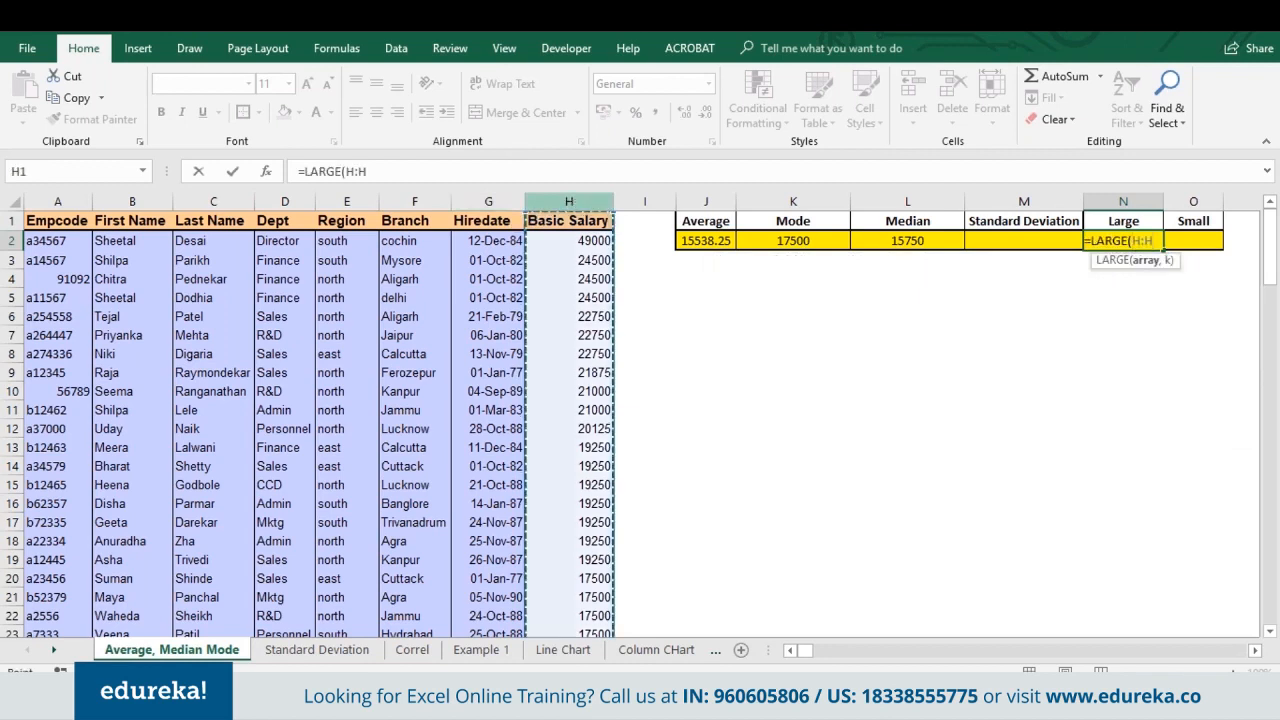
{"action": "type", "text": ","}
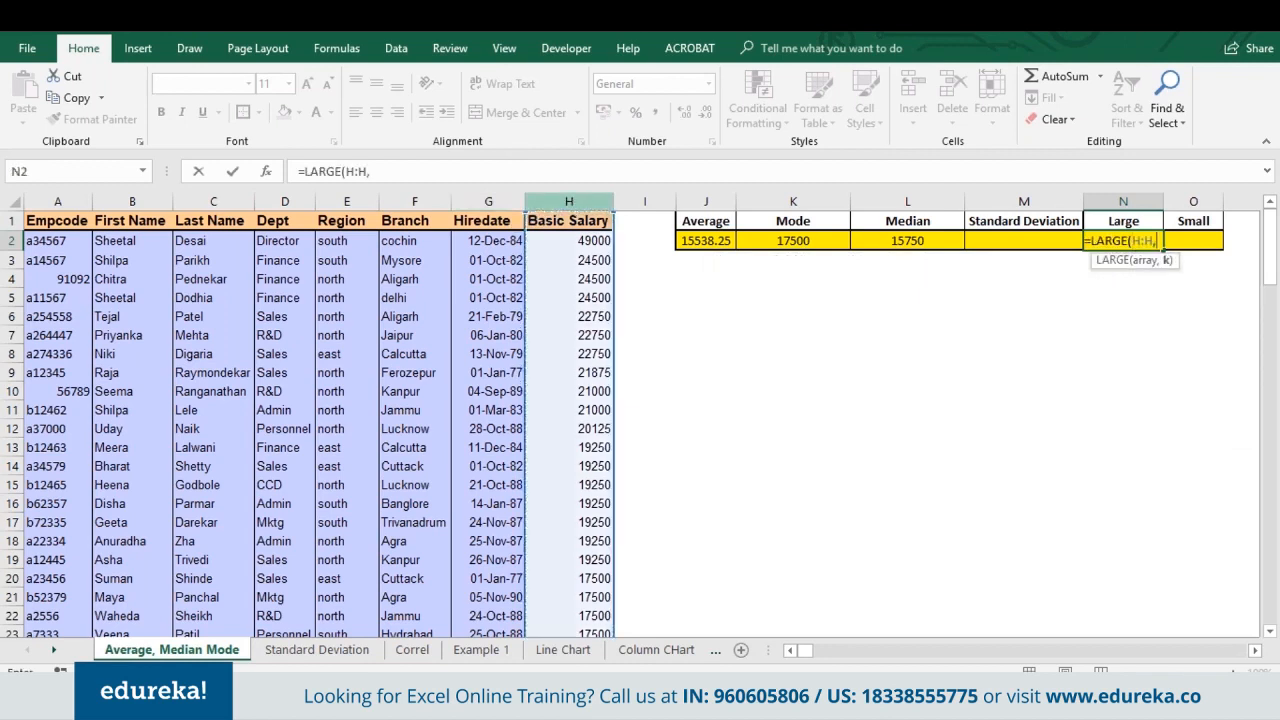
{"action": "key", "text": "BackSpace"}
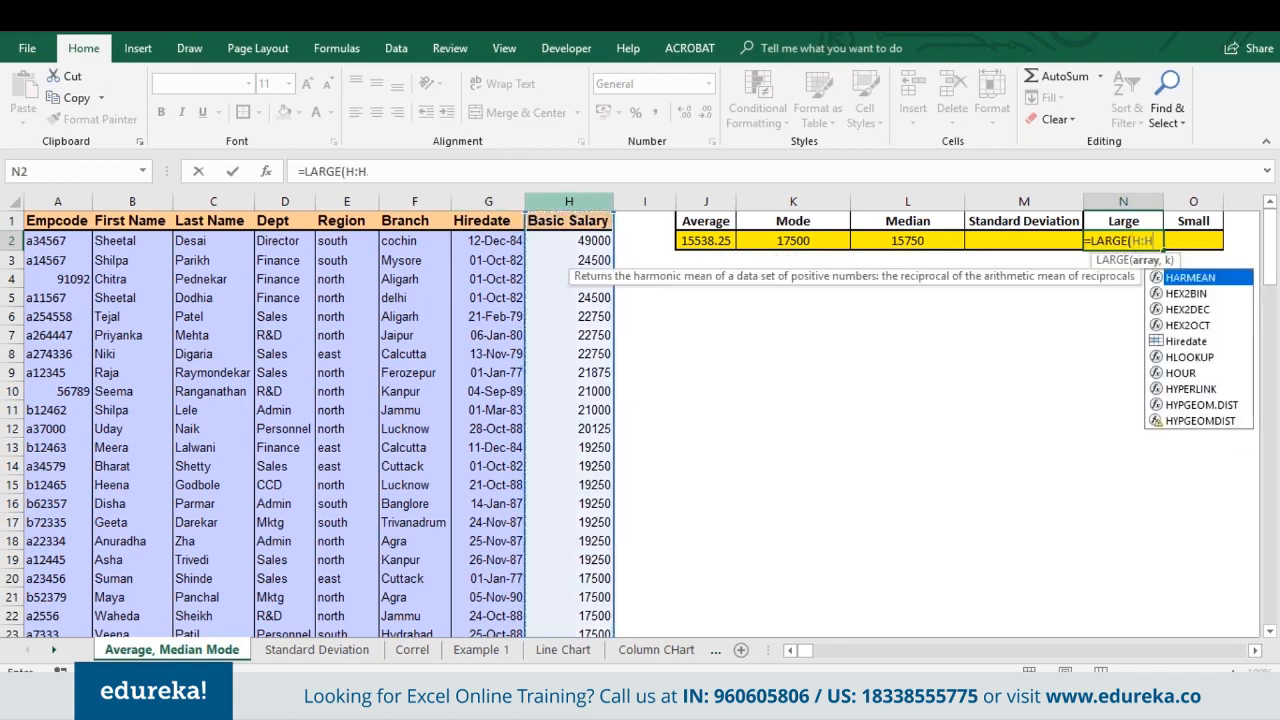
{"action": "type", "text": ","}
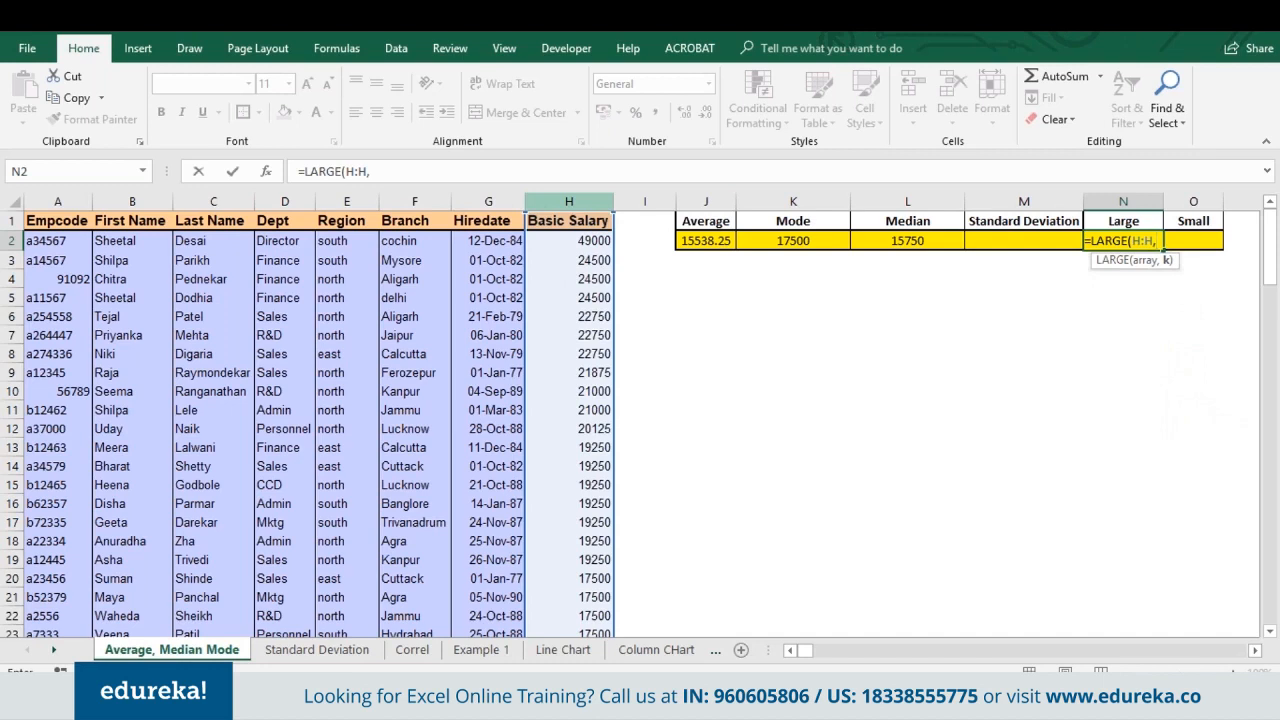
{"action": "type", "text": "1"}
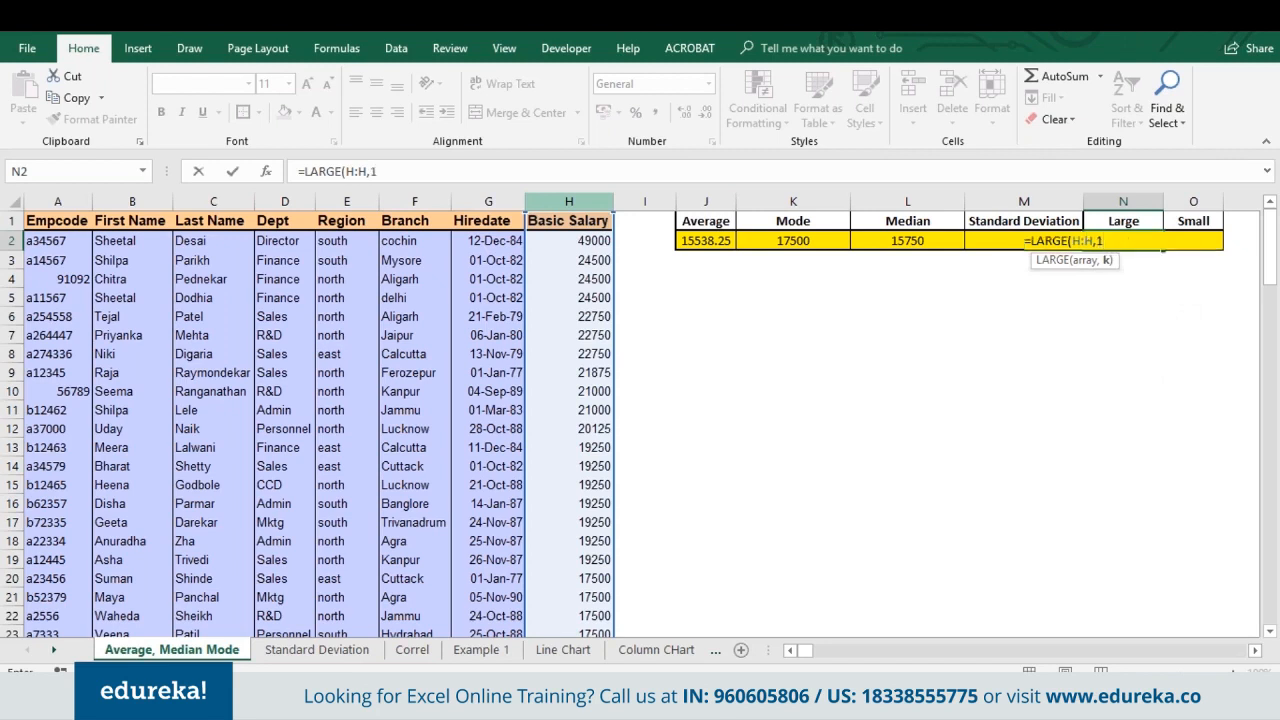
{"action": "key", "text": "BackSpace"}
{"action": "type", "text": "2)"}
{"action": "key", "text": "Return"}
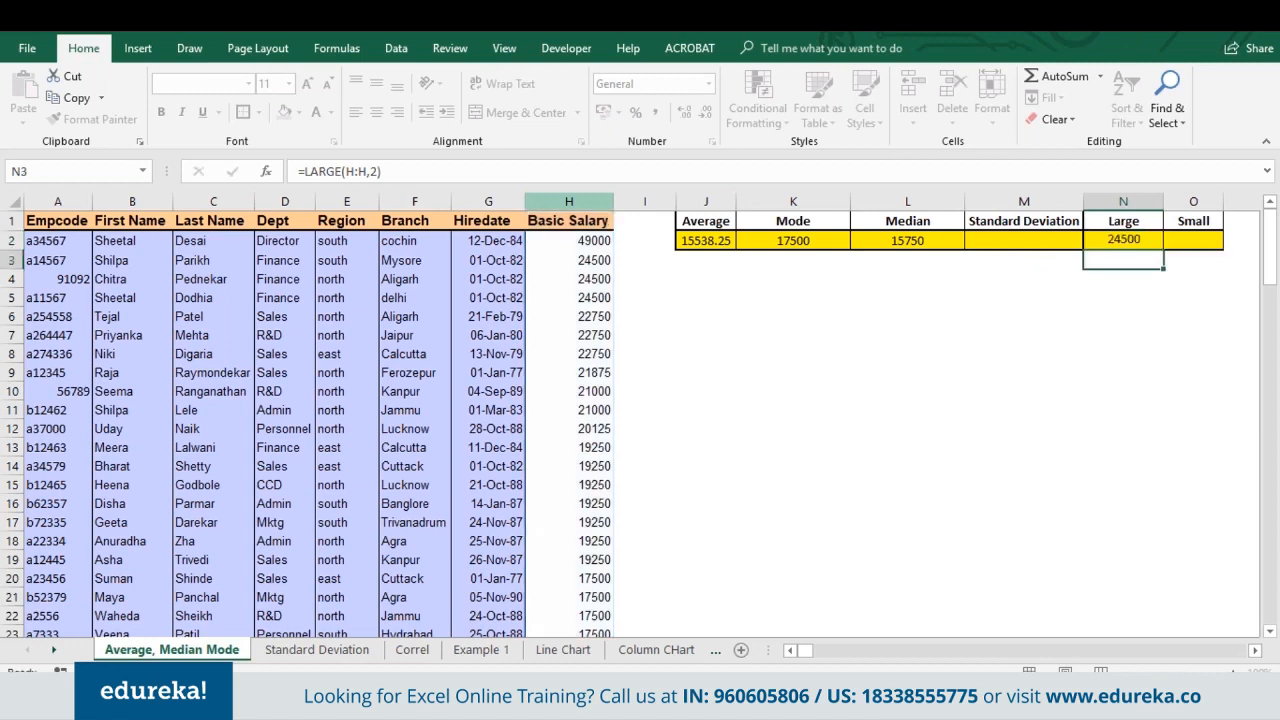
{"action": "left_click", "coordinate": [1123, 240]}
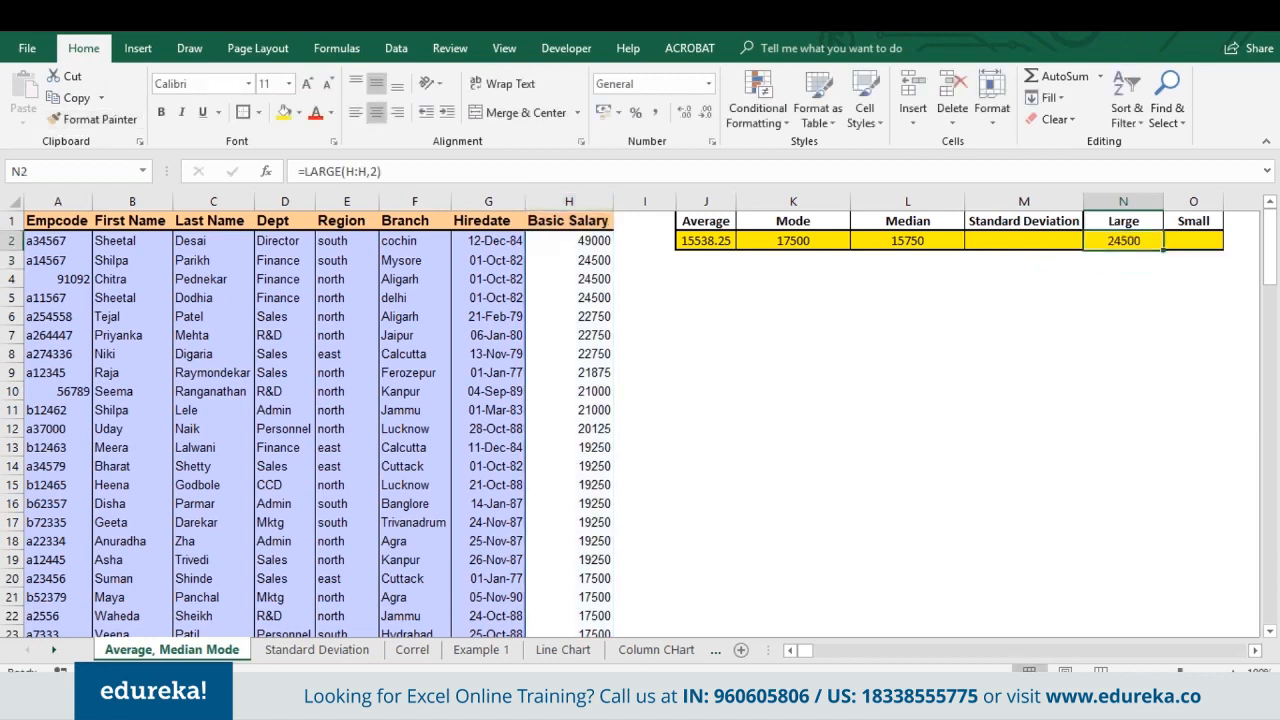
{"action": "left_click", "coordinate": [572, 240]}
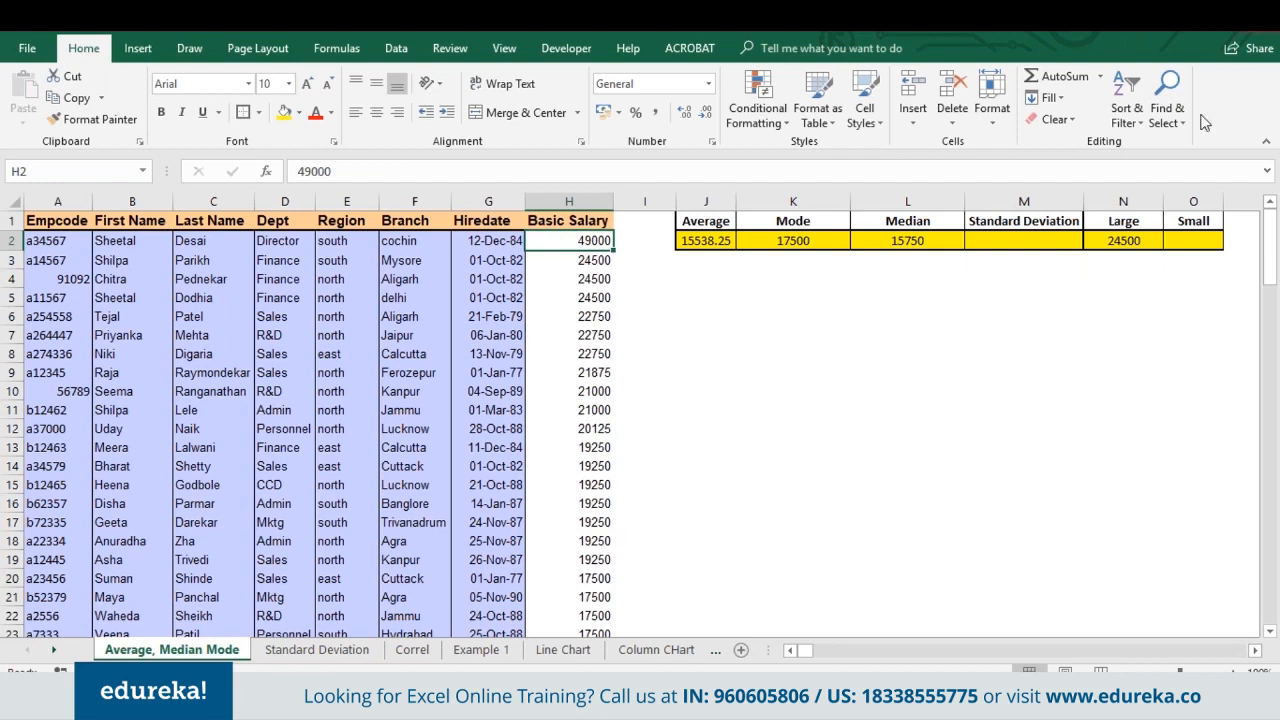
Step: Change the formula in N2 to =LARGE(H:H,5) to find the fifth-largest Basic Salary
{"action": "left_click", "coordinate": [1126, 238]}
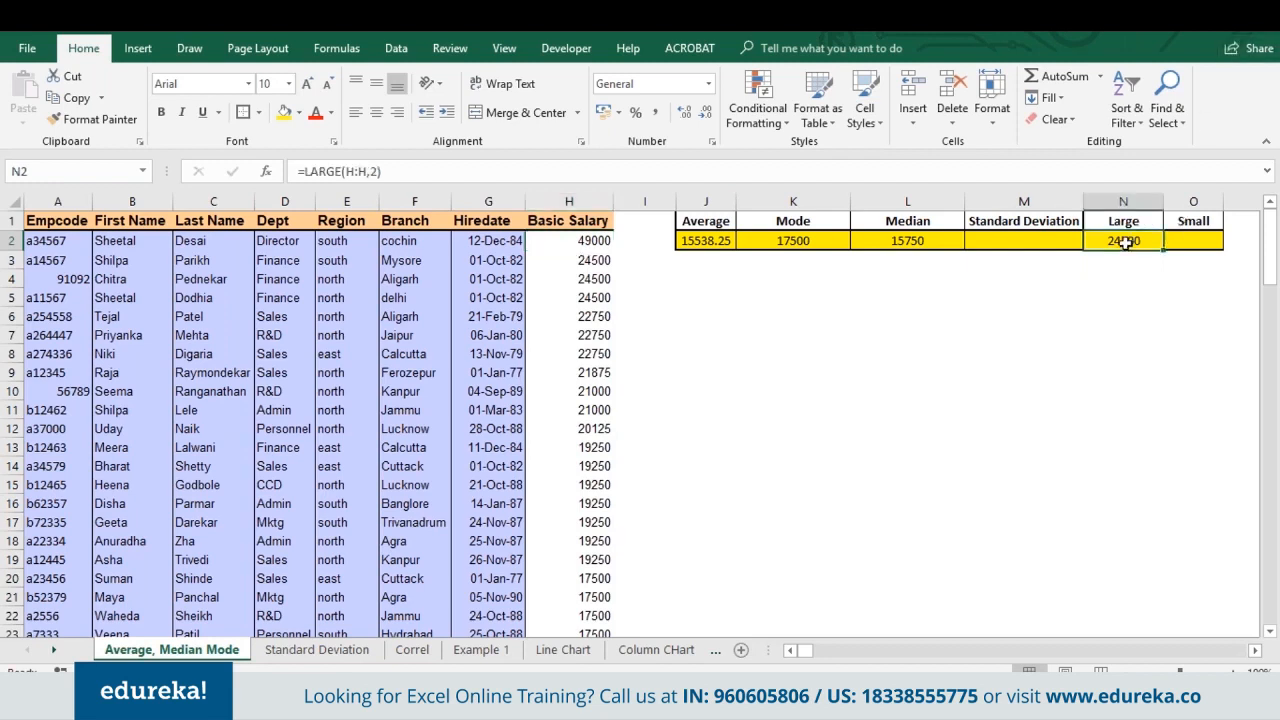
{"action": "left_click", "coordinate": [378, 171]}
{"action": "key", "text": "BackSpace"}
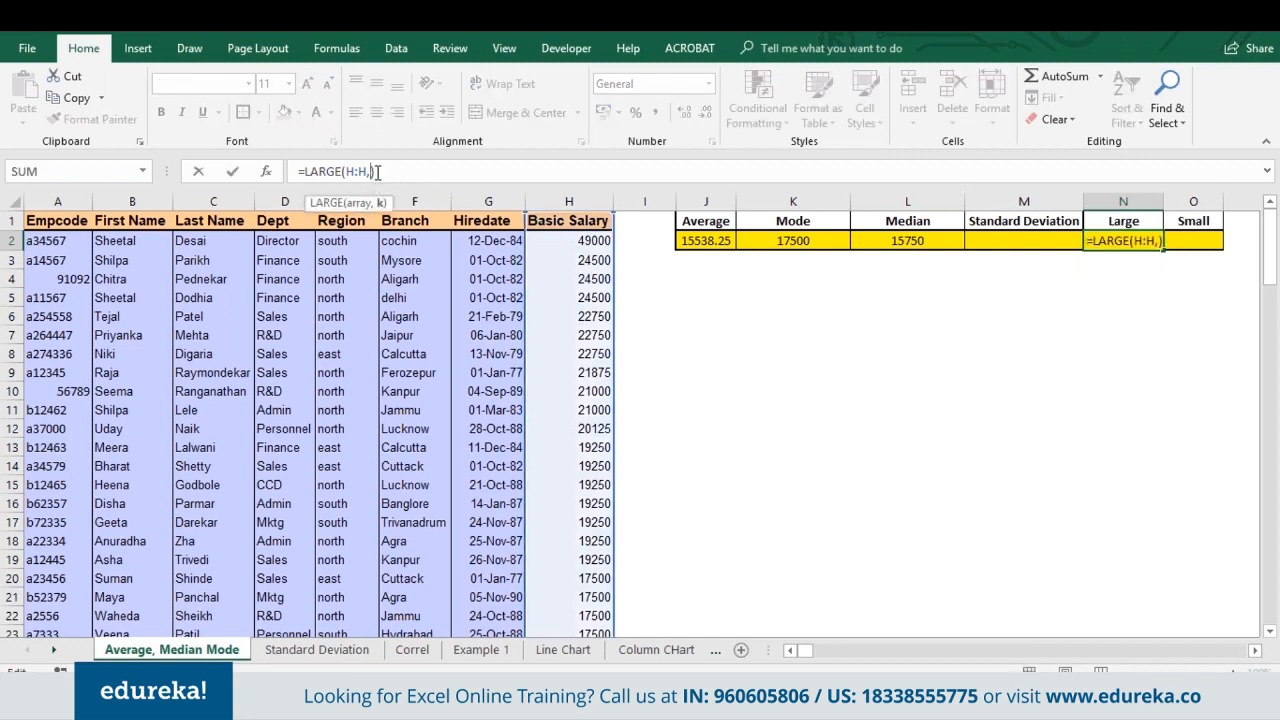
{"action": "type", "text": "5"}
{"action": "key", "text": "Return"}
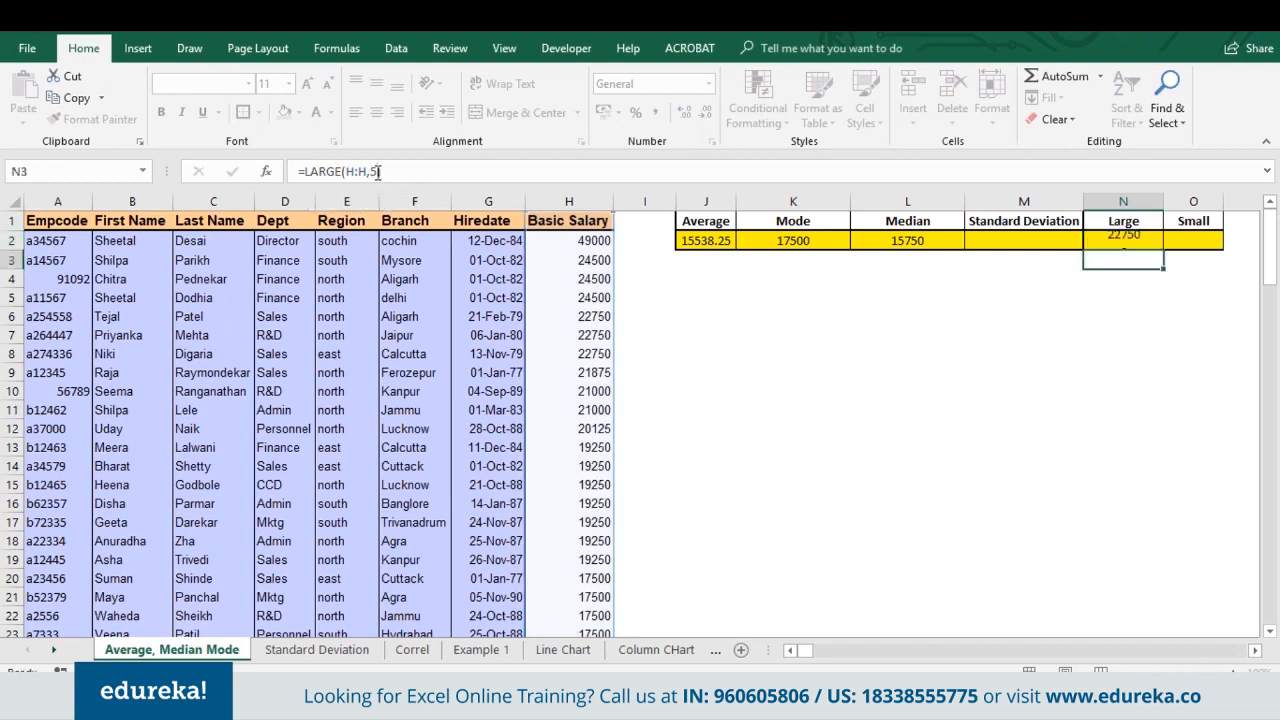
{"action": "left_click", "coordinate": [1098, 242]}
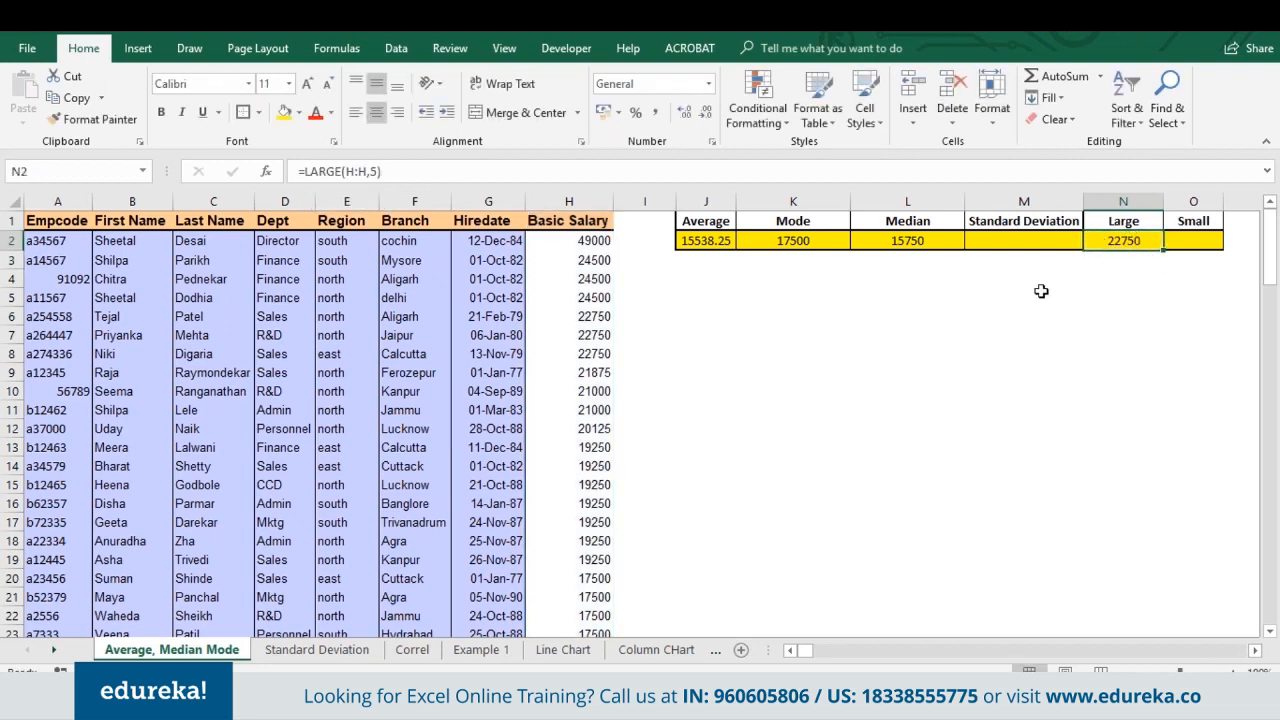
Step: Set the Basic Salary of the employee in row 19 (H19) to 60000
{"action": "left_click", "coordinate": [1193, 241]}
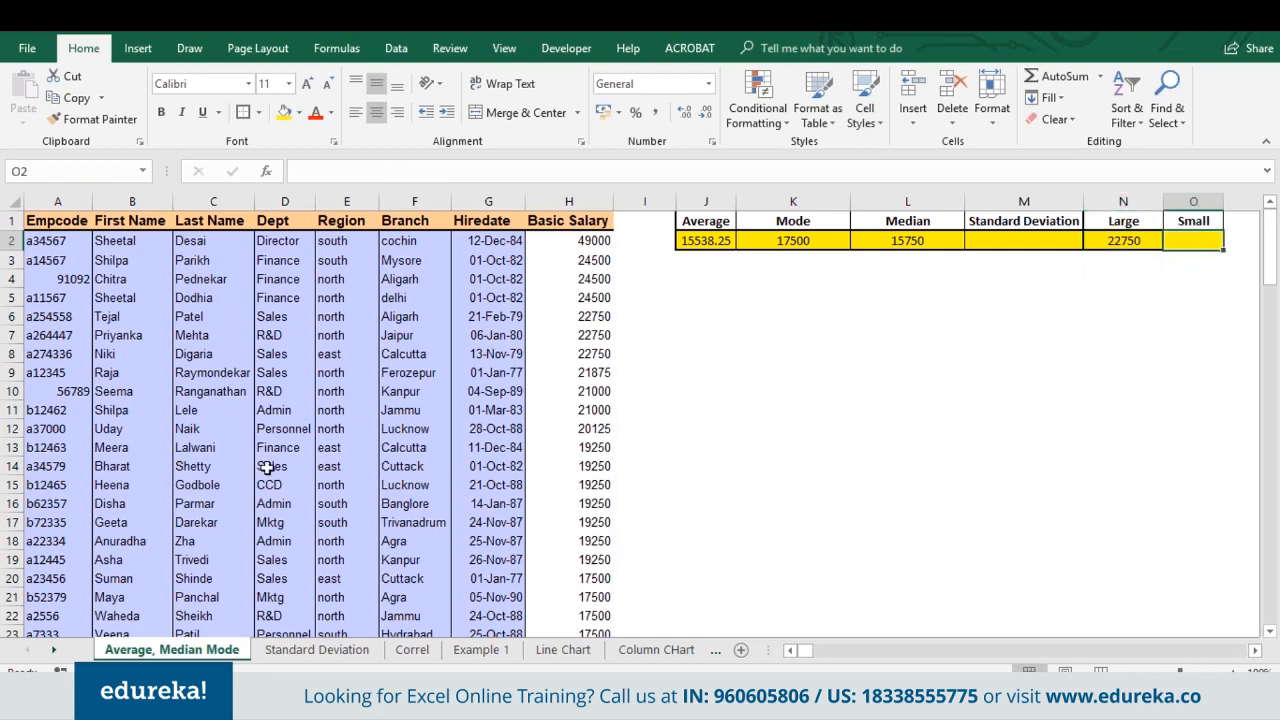
{"action": "left_click", "coordinate": [586, 557]}
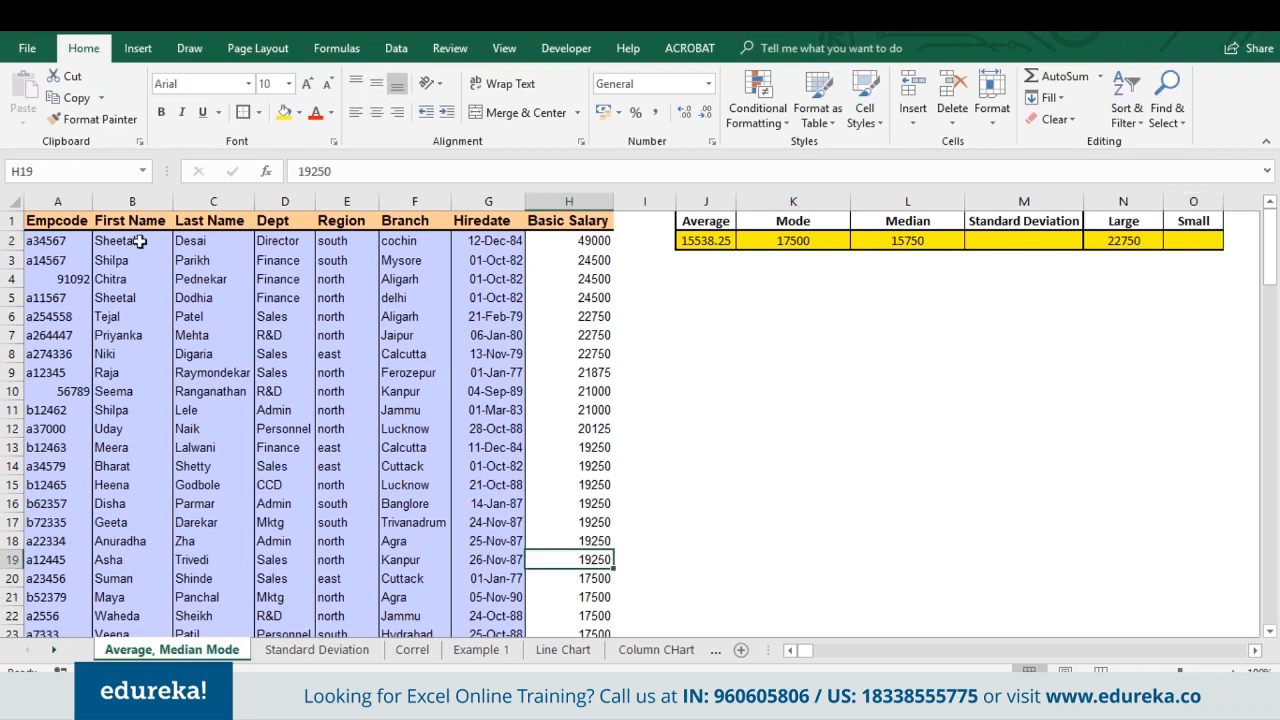
{"action": "left_click", "coordinate": [590, 237]}
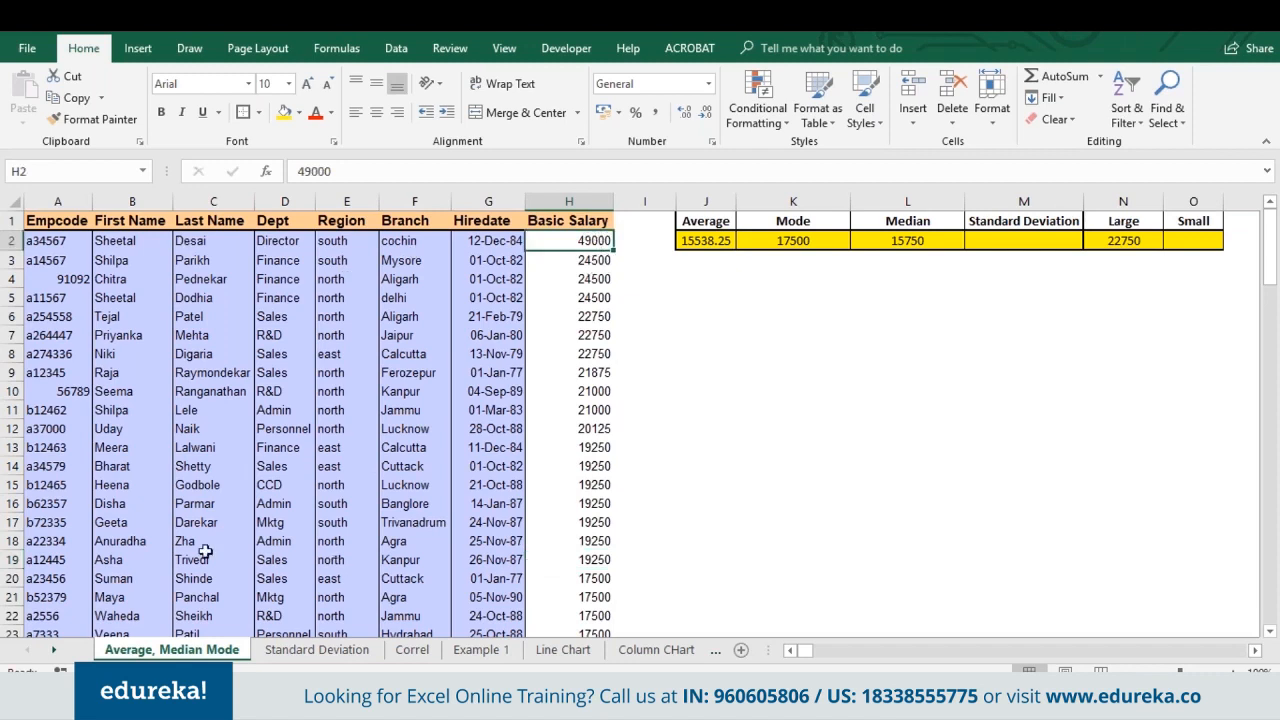
{"action": "left_click", "coordinate": [118, 556]}
{"action": "key", "text": "Right"}
{"action": "key", "text": "Right"}
{"action": "key", "text": "Right"}
{"action": "key", "text": "Right"}
{"action": "key", "text": "Right"}
{"action": "key", "text": "Right"}
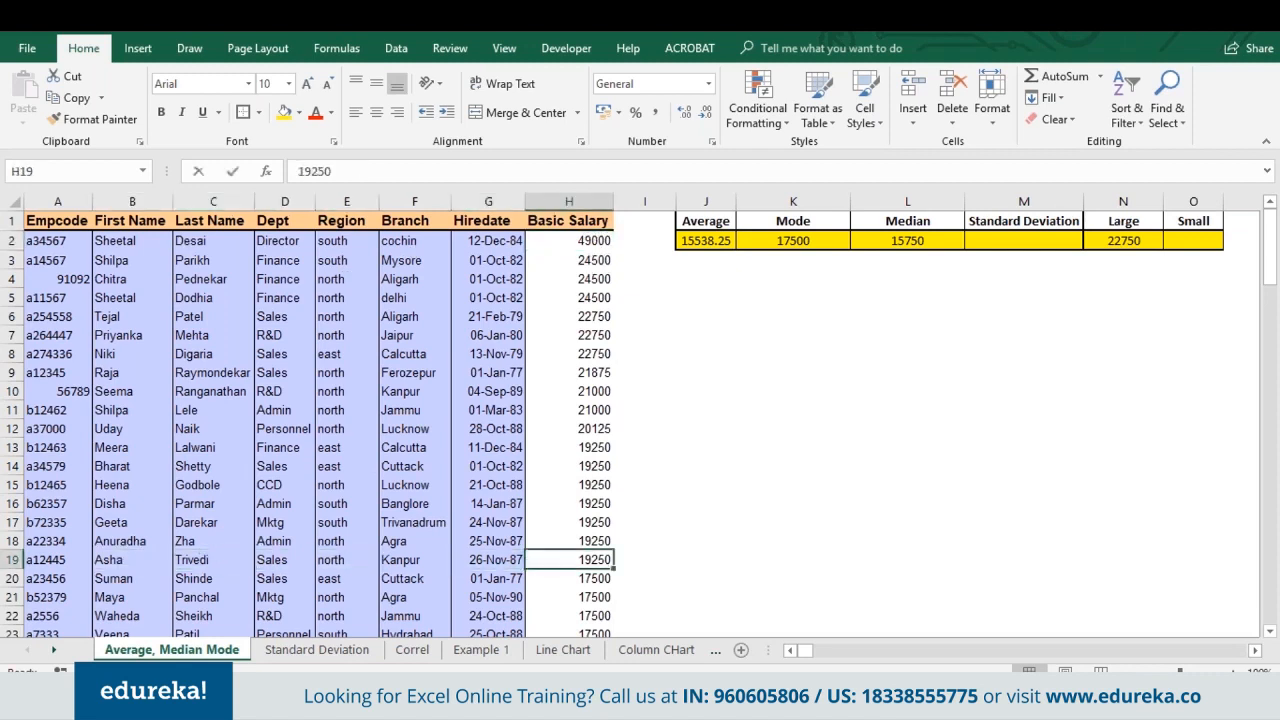
{"action": "type", "text": "60000"}
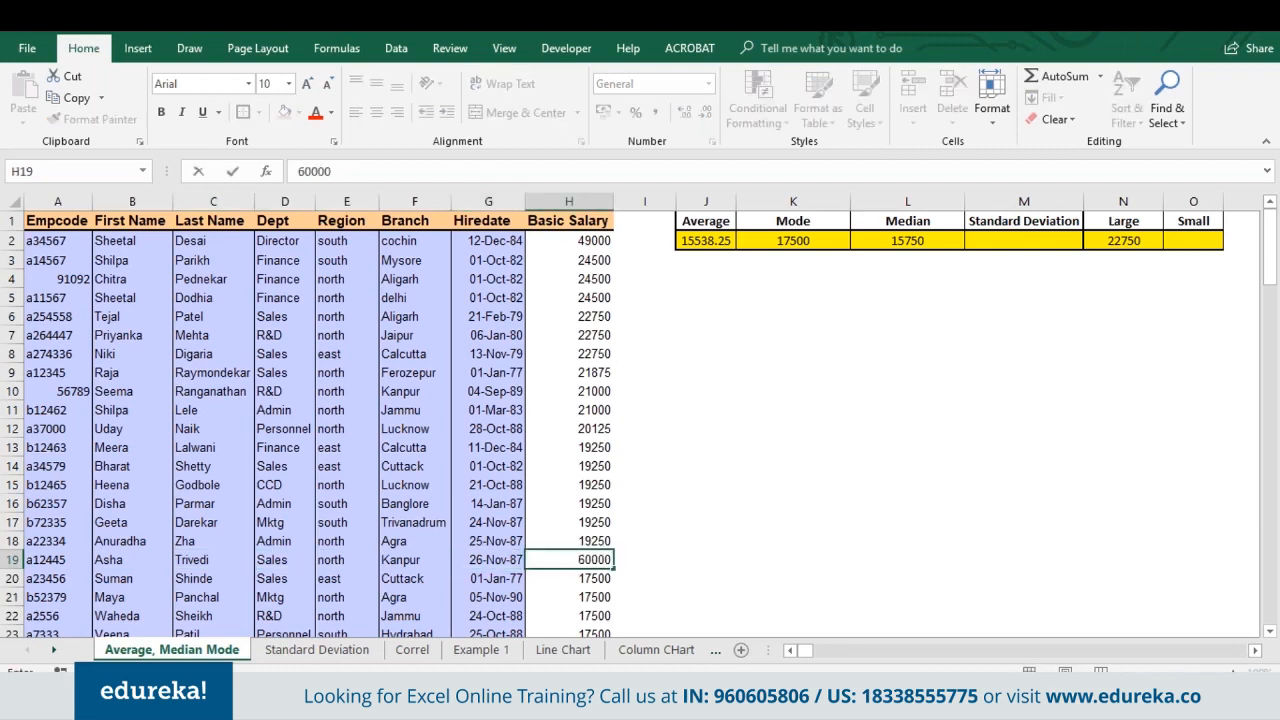
{"action": "key", "text": "Return"}
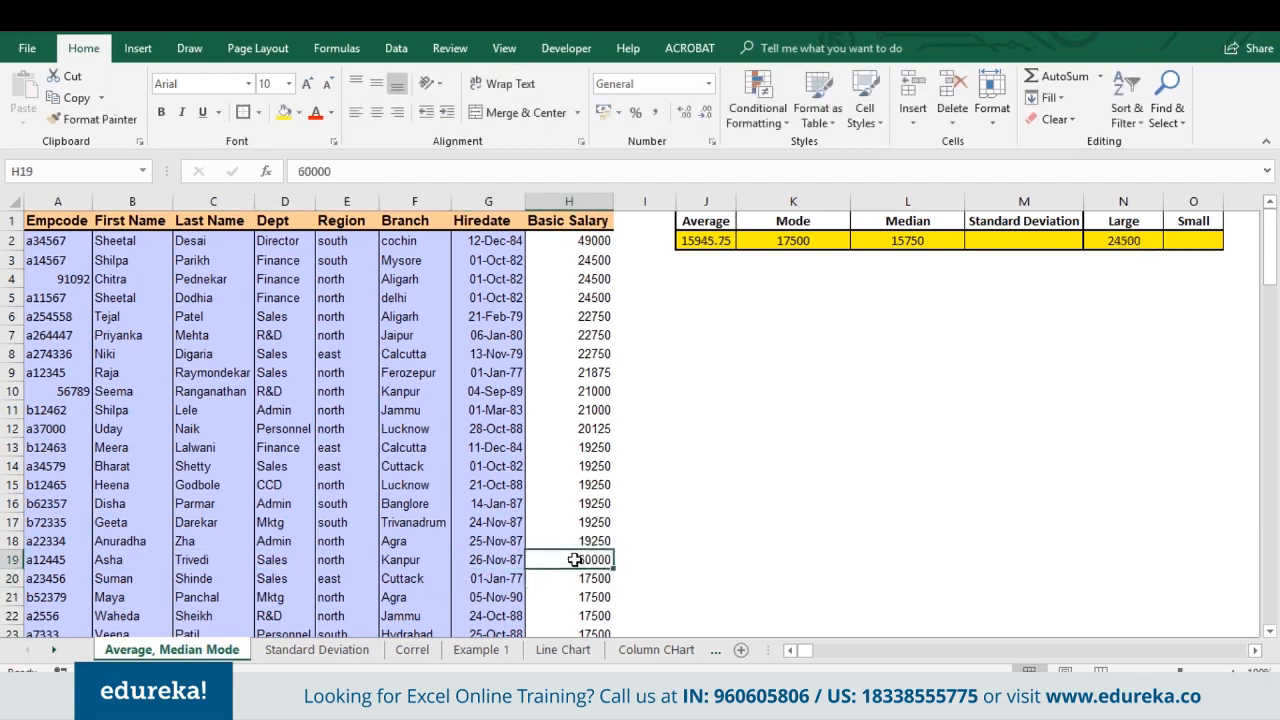
Step: Change the formula in N2 to =LARGE(H:H,1) to find the highest Basic Salary
{"action": "left_click", "coordinate": [1145, 243]}
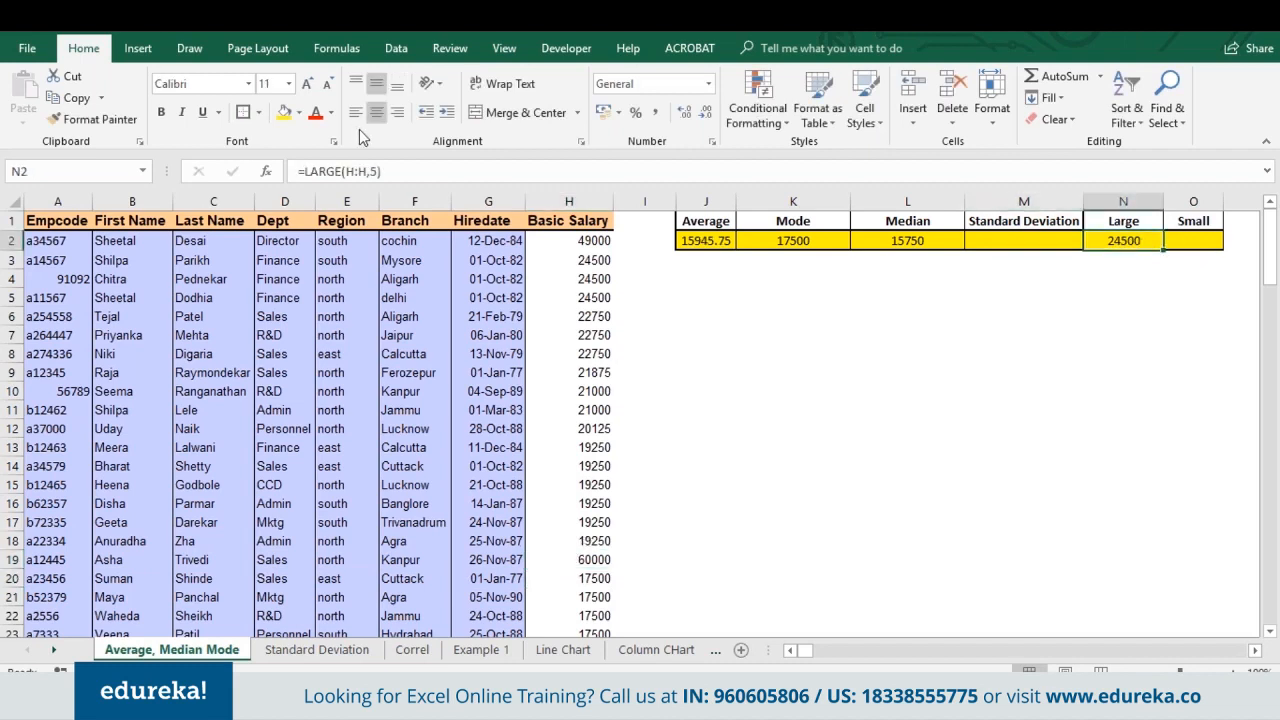
{"action": "key", "text": "F2"}
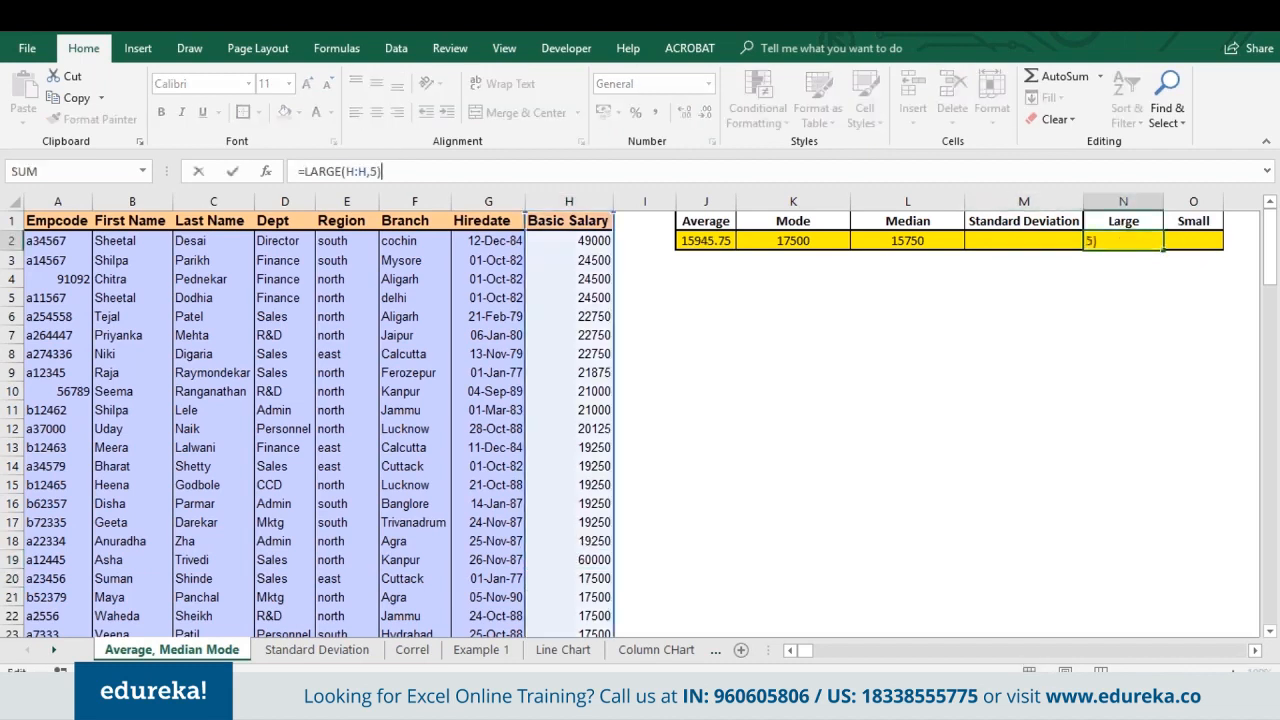
{"action": "key", "text": "Escape"}
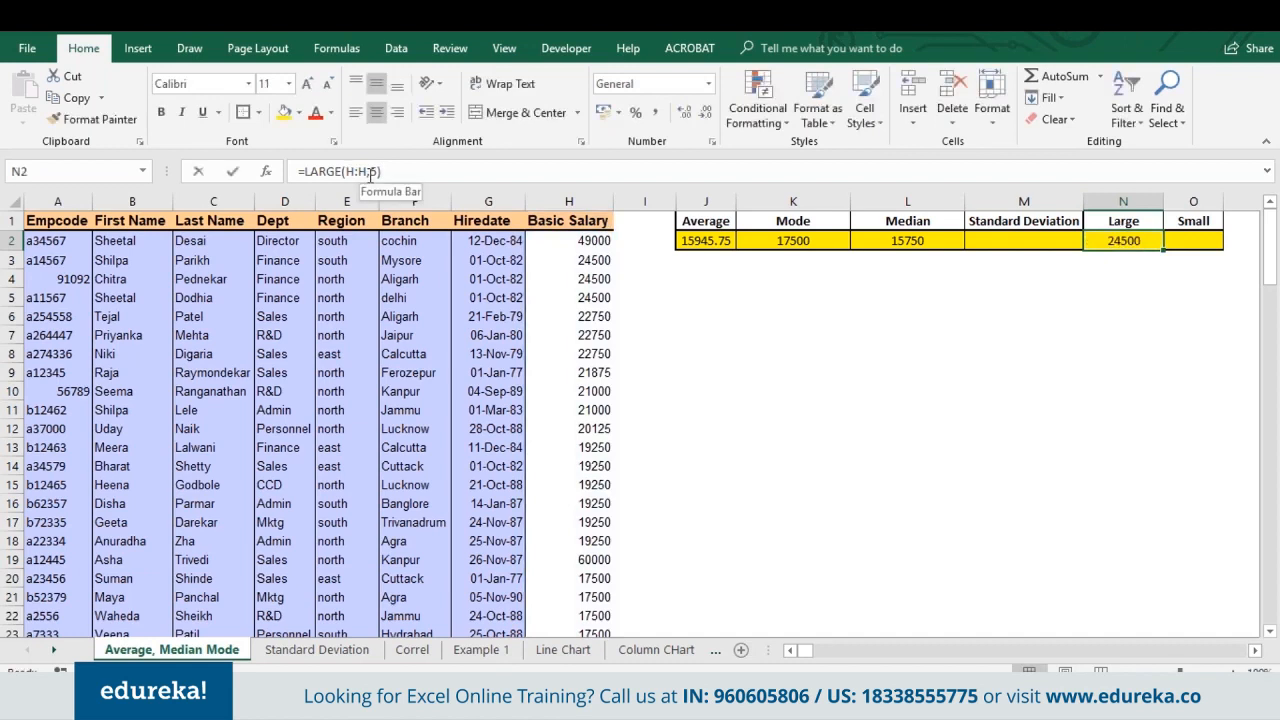
{"action": "left_click", "coordinate": [368, 172]}
{"action": "key", "text": "BackSpace"}
{"action": "type", "text": "1"}
{"action": "key", "text": "Return"}
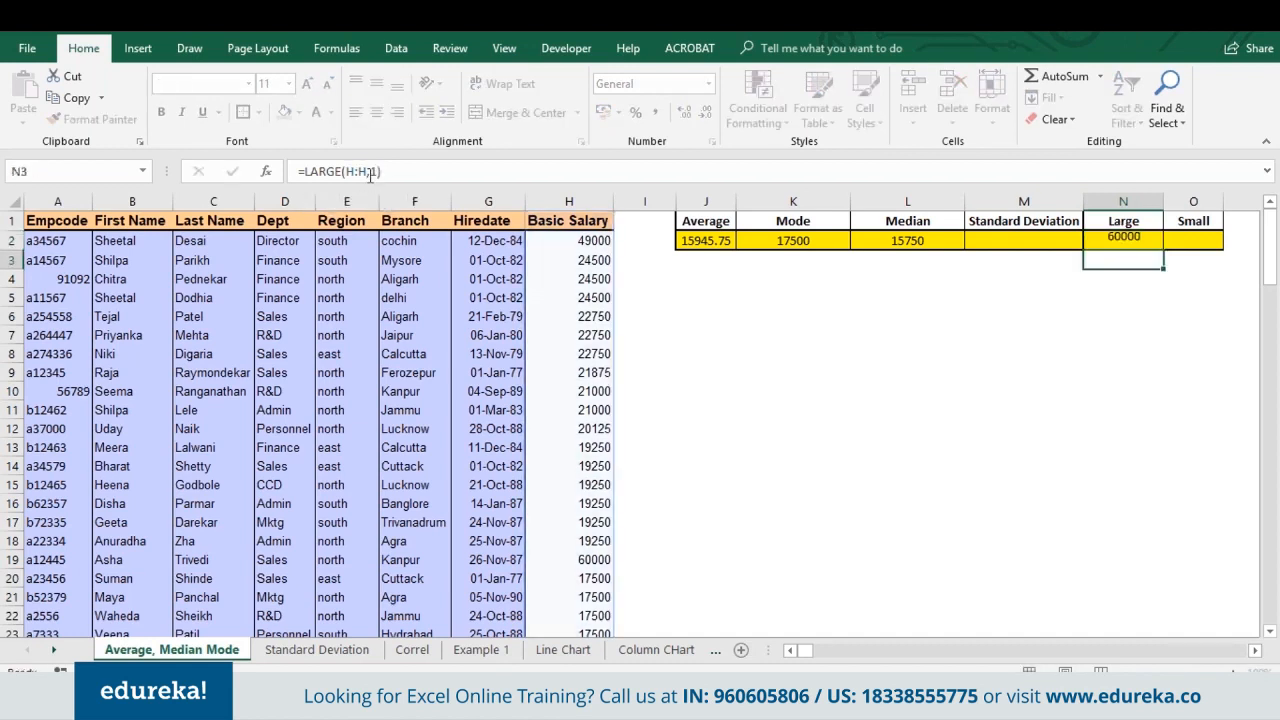
Step: Set the rank in the N2 formula to 2, giving =LARGE(H:H,2), for the second-largest Basic Salary
{"action": "left_click", "coordinate": [1138, 240]}
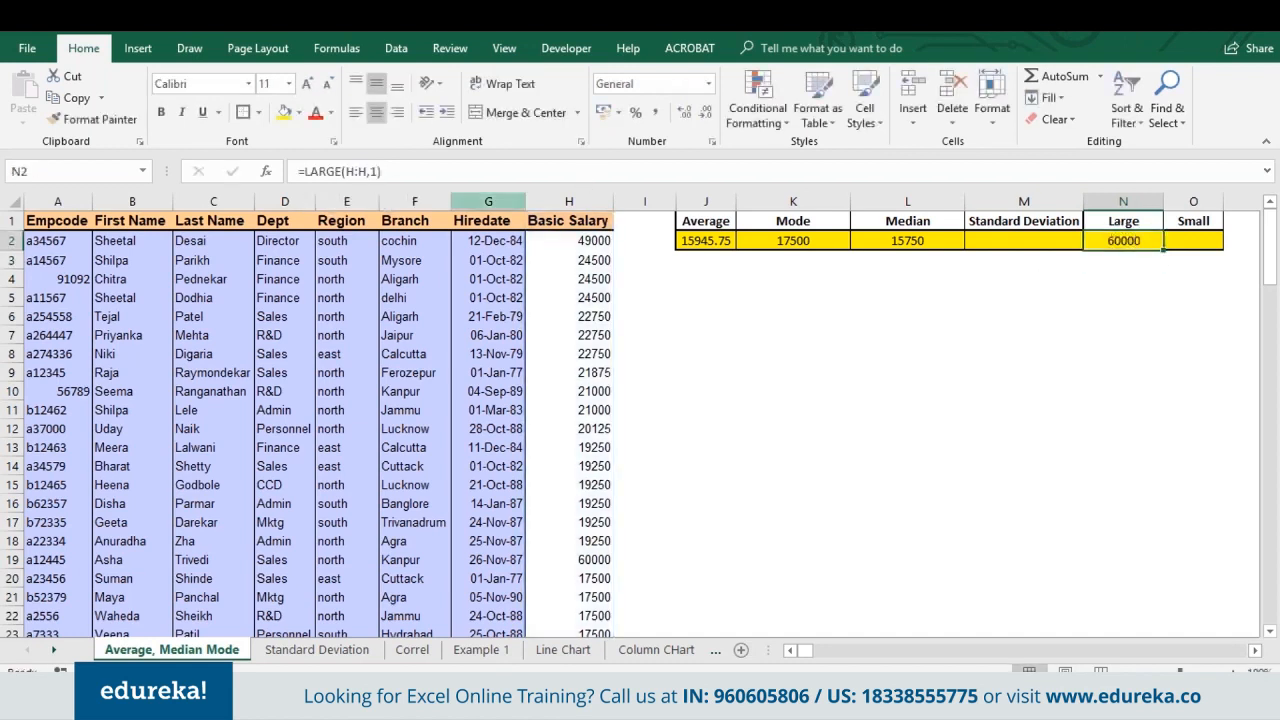
{"action": "left_click", "coordinate": [375, 172]}
{"action": "key", "text": "BackSpace"}
{"action": "type", "text": "2"}
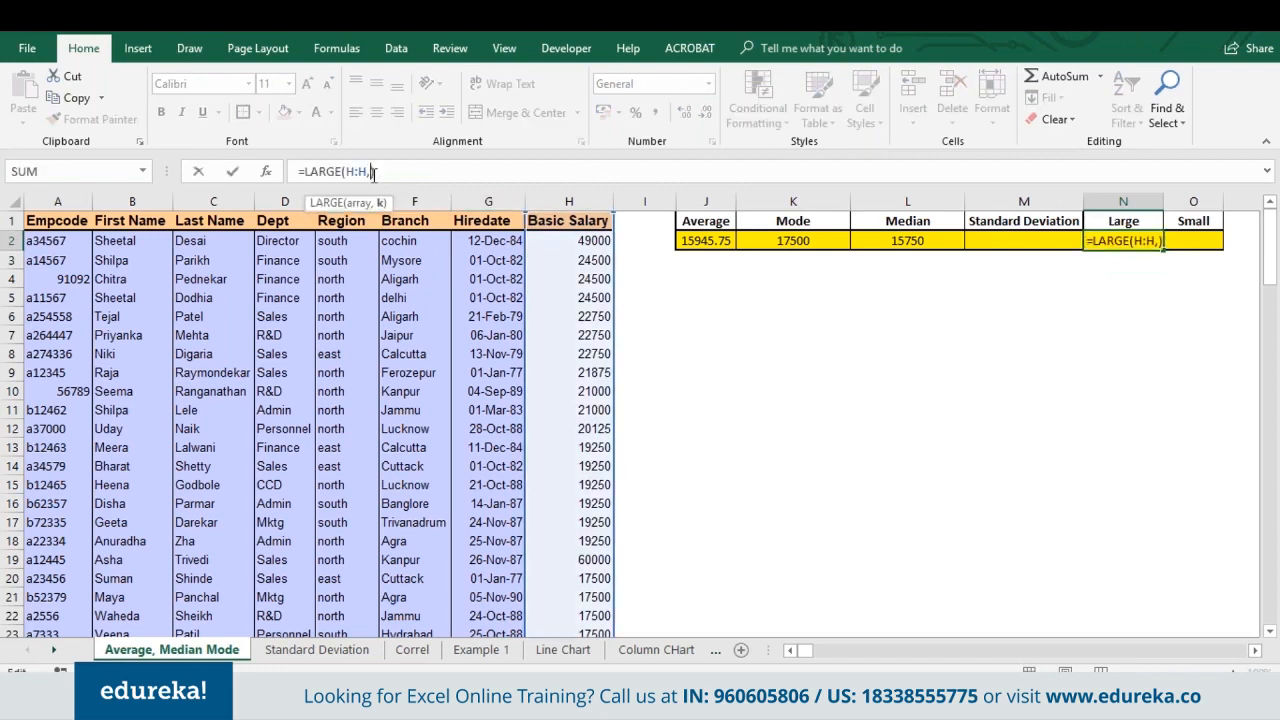
{"action": "key", "text": "Return"}
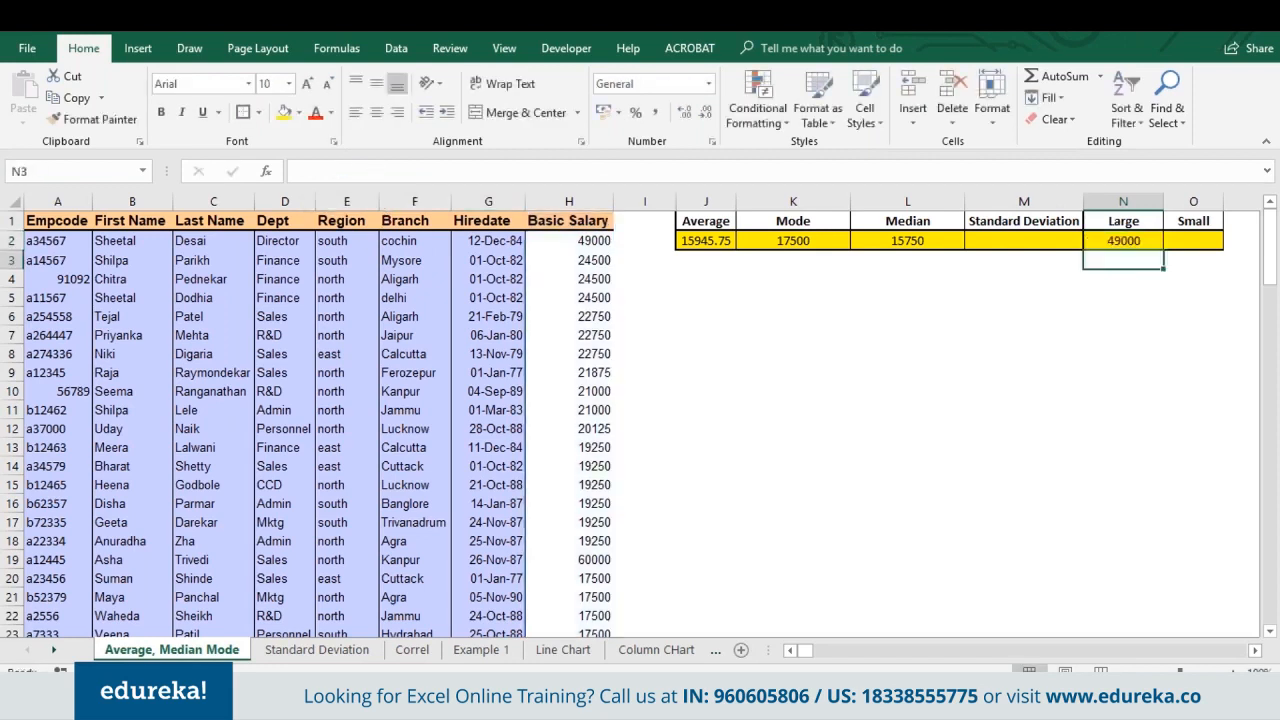
{"action": "left_click", "coordinate": [577, 557]}
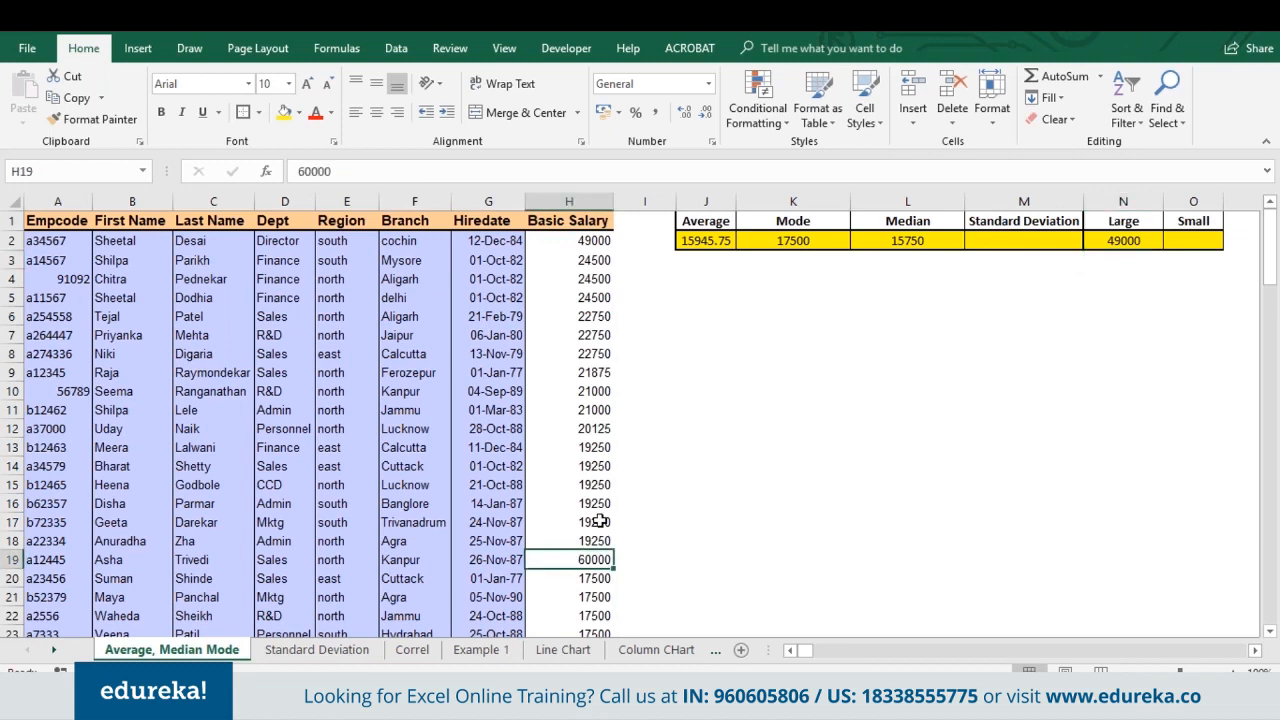
{"action": "left_click", "coordinate": [1101, 236]}
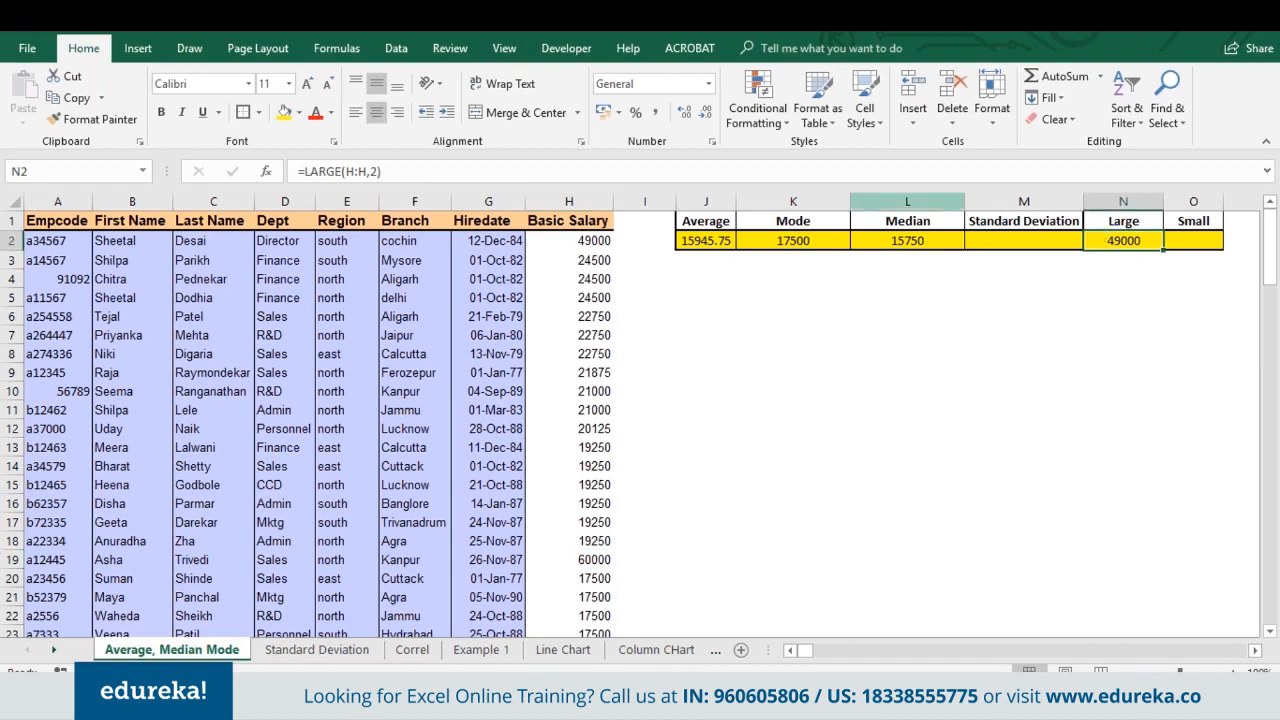
Step: Try a Basic Salary of 65000 for the employee in row 12 (H12), check the Large result, and undo the change
{"action": "left_click", "coordinate": [588, 428]}
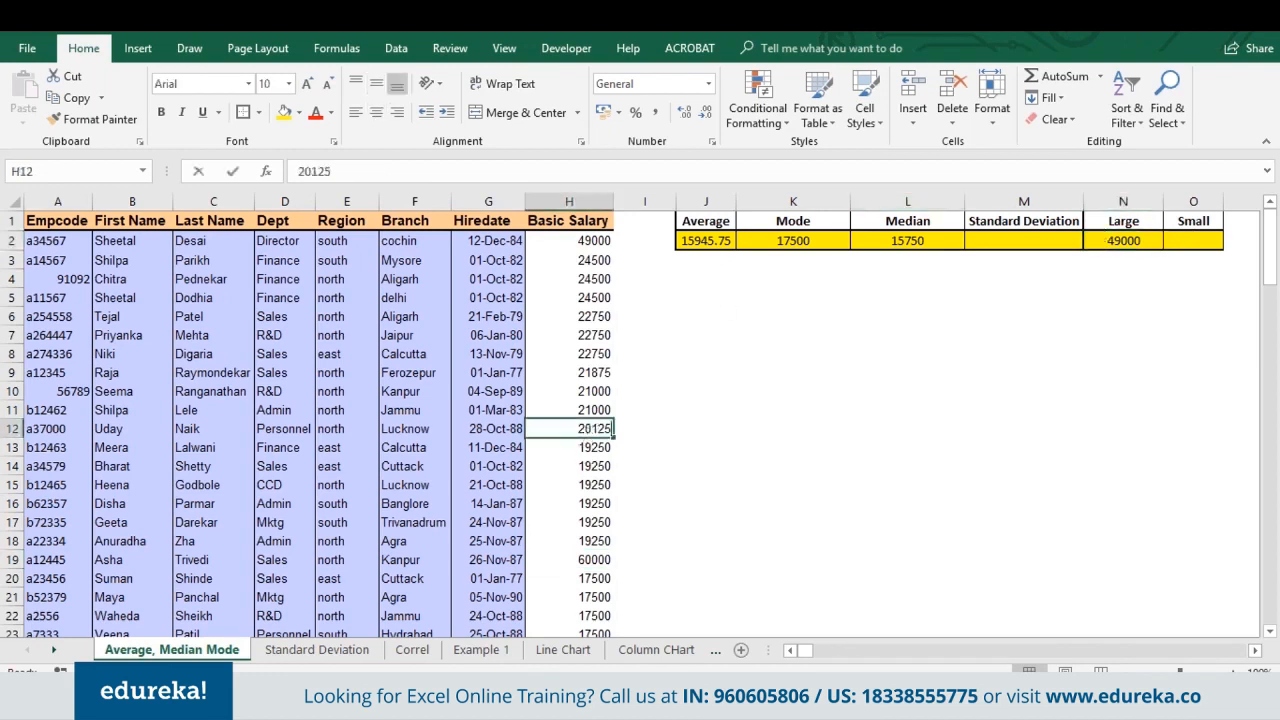
{"action": "type", "text": "65000"}
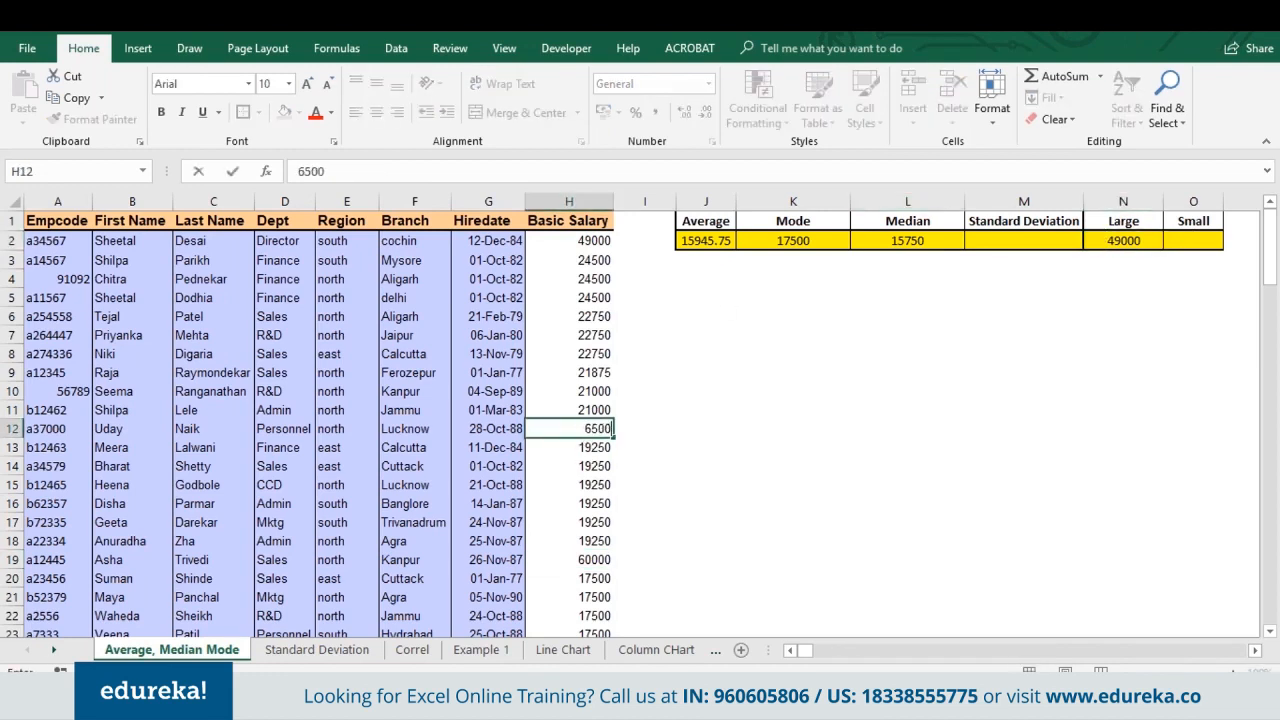
{"action": "key", "text": "Return"}
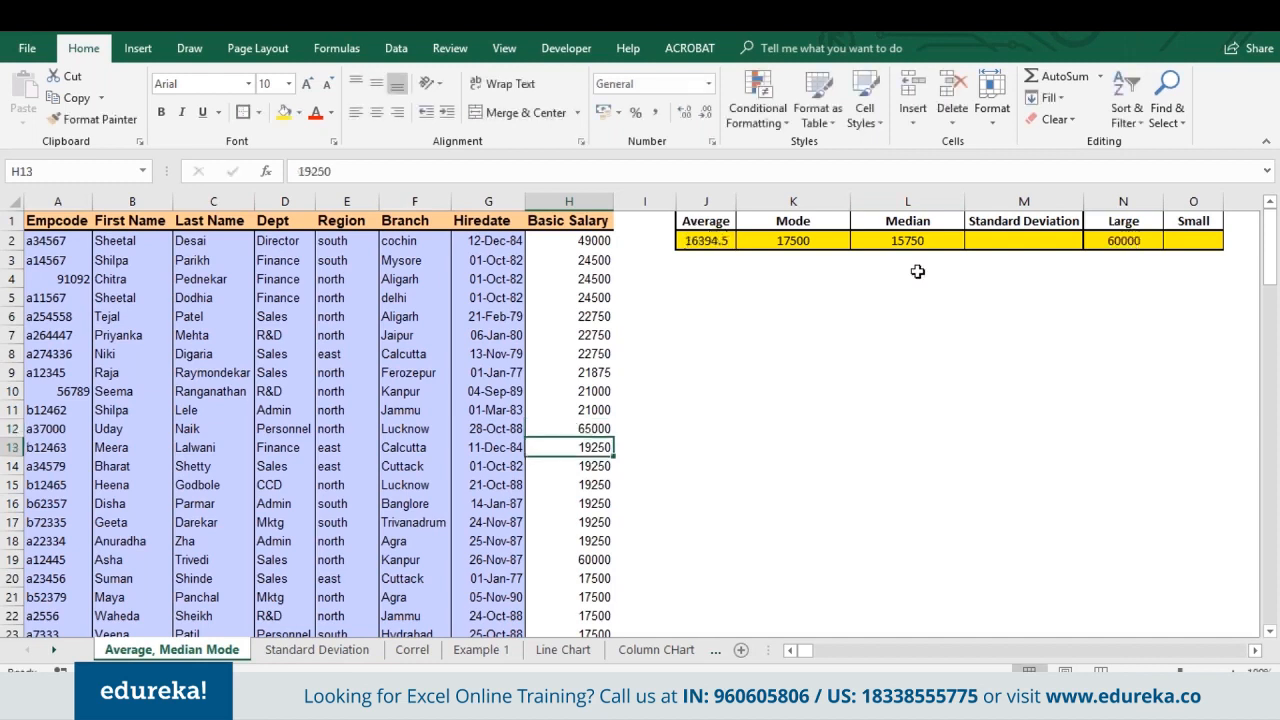
{"action": "left_click", "coordinate": [1122, 241]}
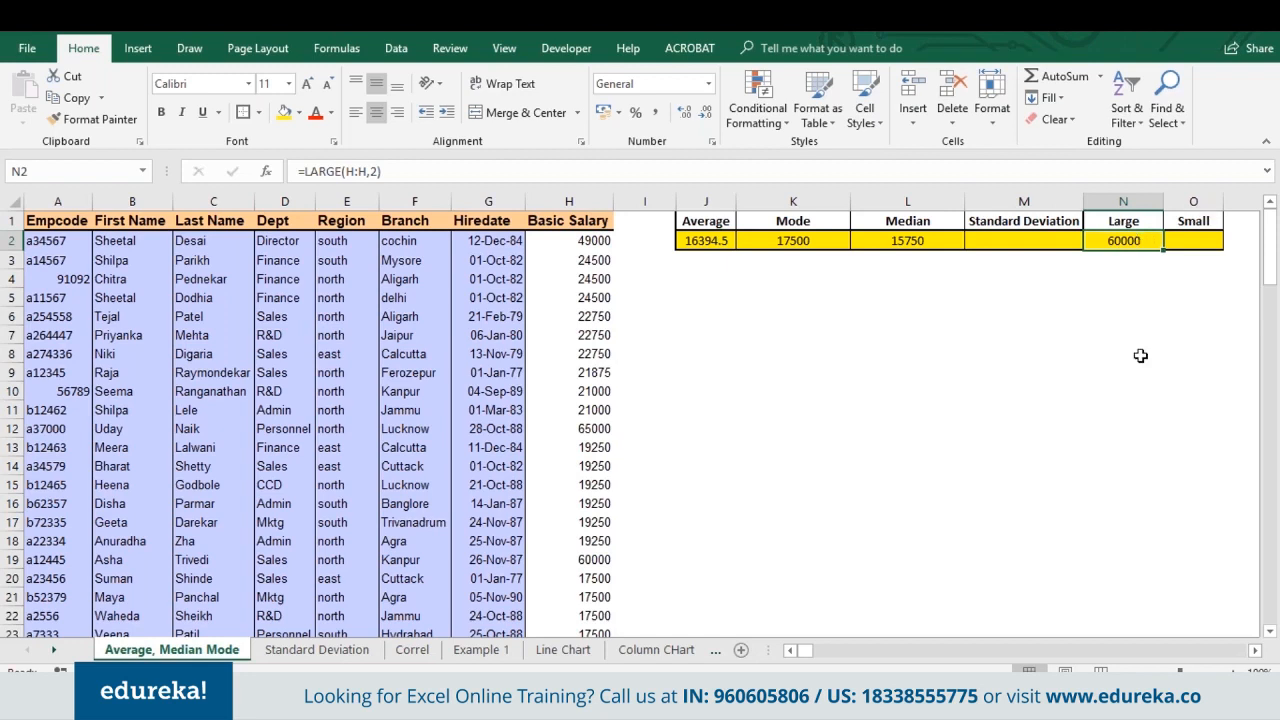
{"action": "key", "text": "ctrl+z"}
Step: Find the second-smallest salary of the whole Basic Salary column in O2 with =SMALL(H:H,2)
{"action": "left_click", "coordinate": [1195, 240]}
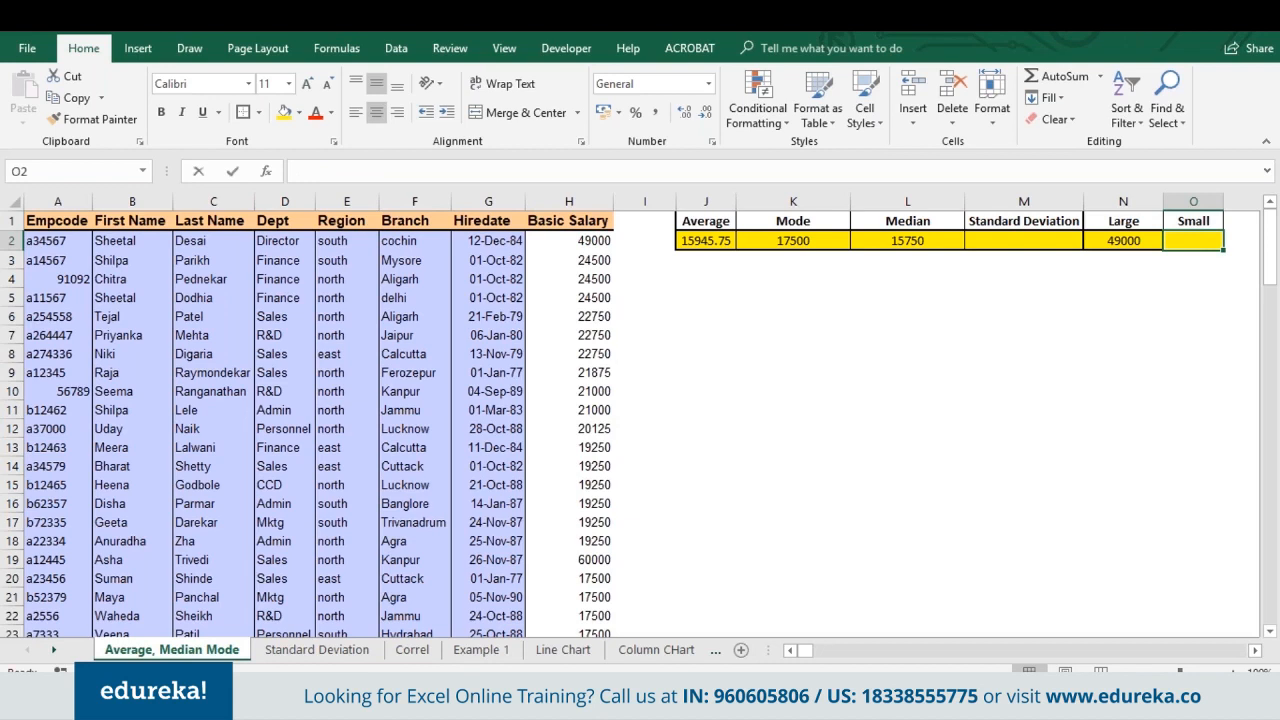
{"action": "type", "text": "=small"}
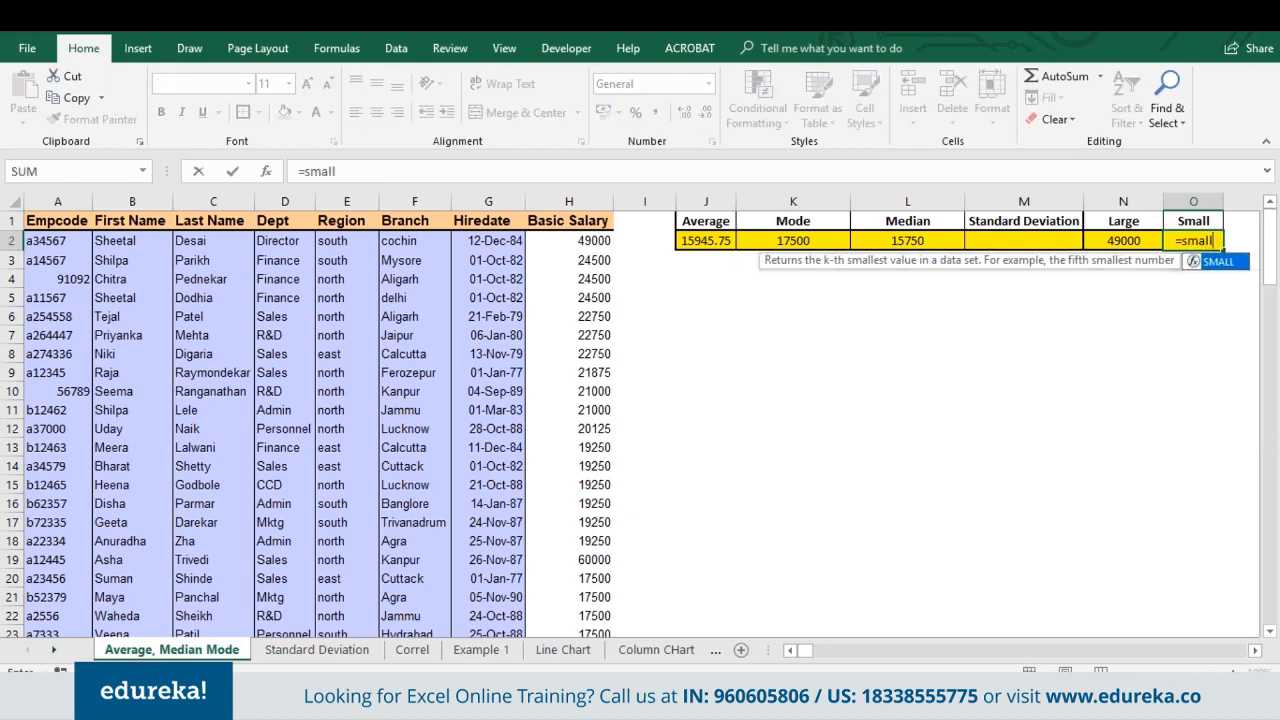
{"action": "key", "text": "Tab"}
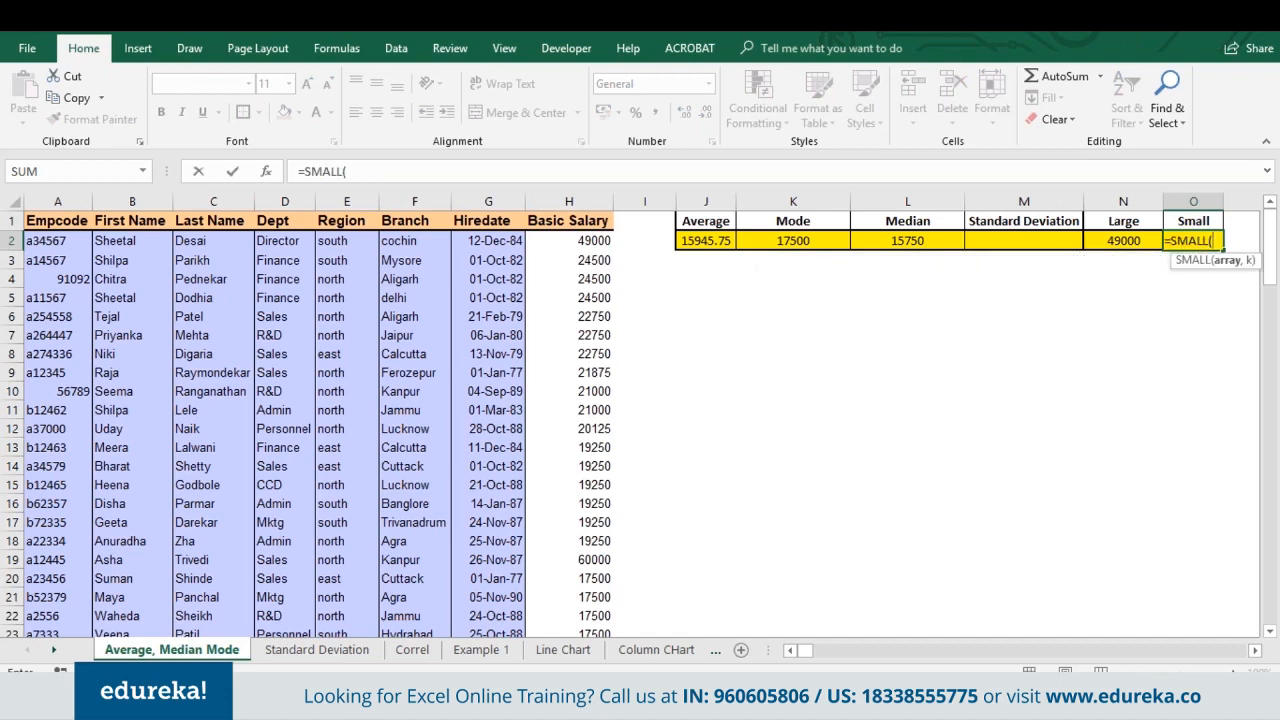
{"action": "type", "text": ","}
{"action": "key", "text": "BackSpace"}
{"action": "left_click", "coordinate": [577, 200]}
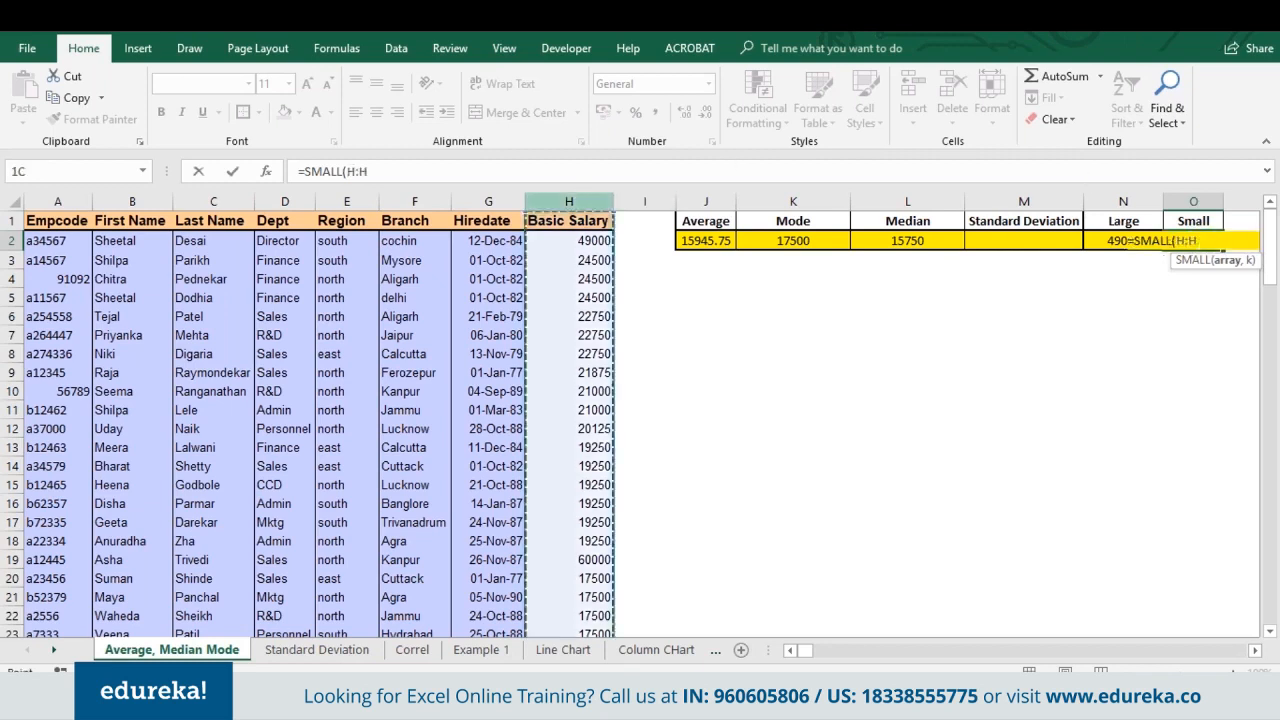
{"action": "type", "text": ","}
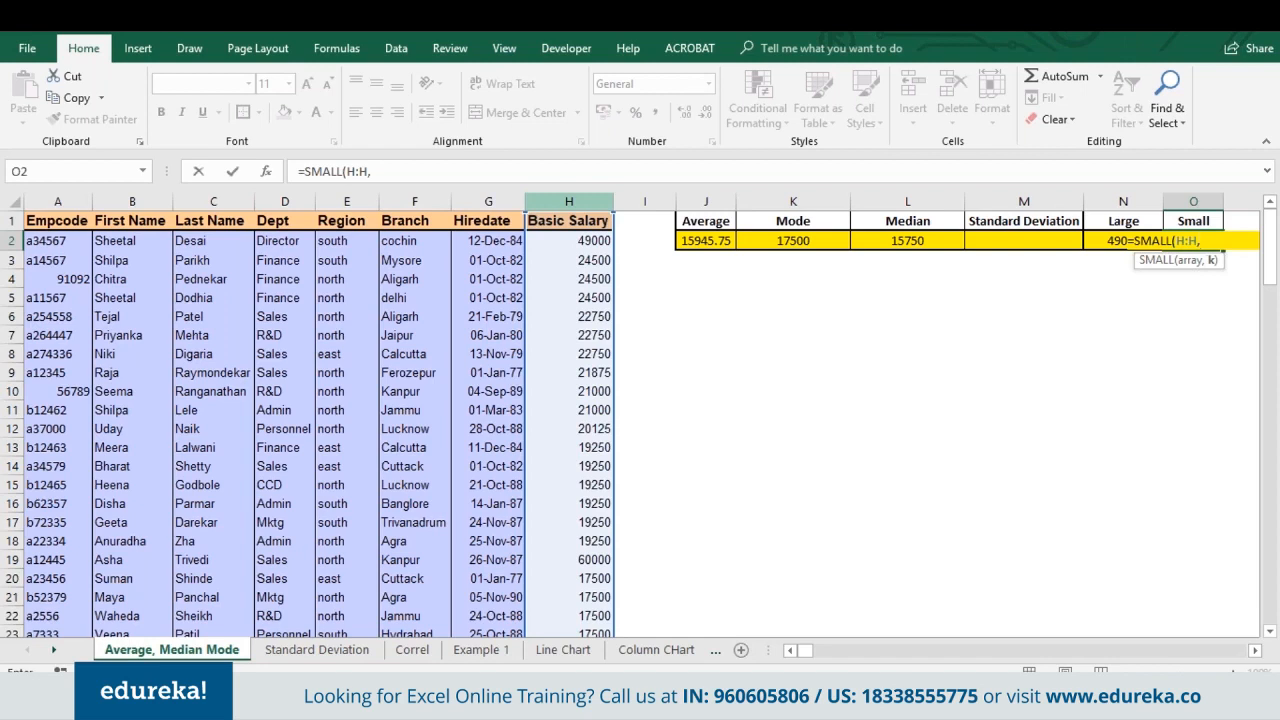
{"action": "type", "text": "2)"}
{"action": "key", "text": "Return"}
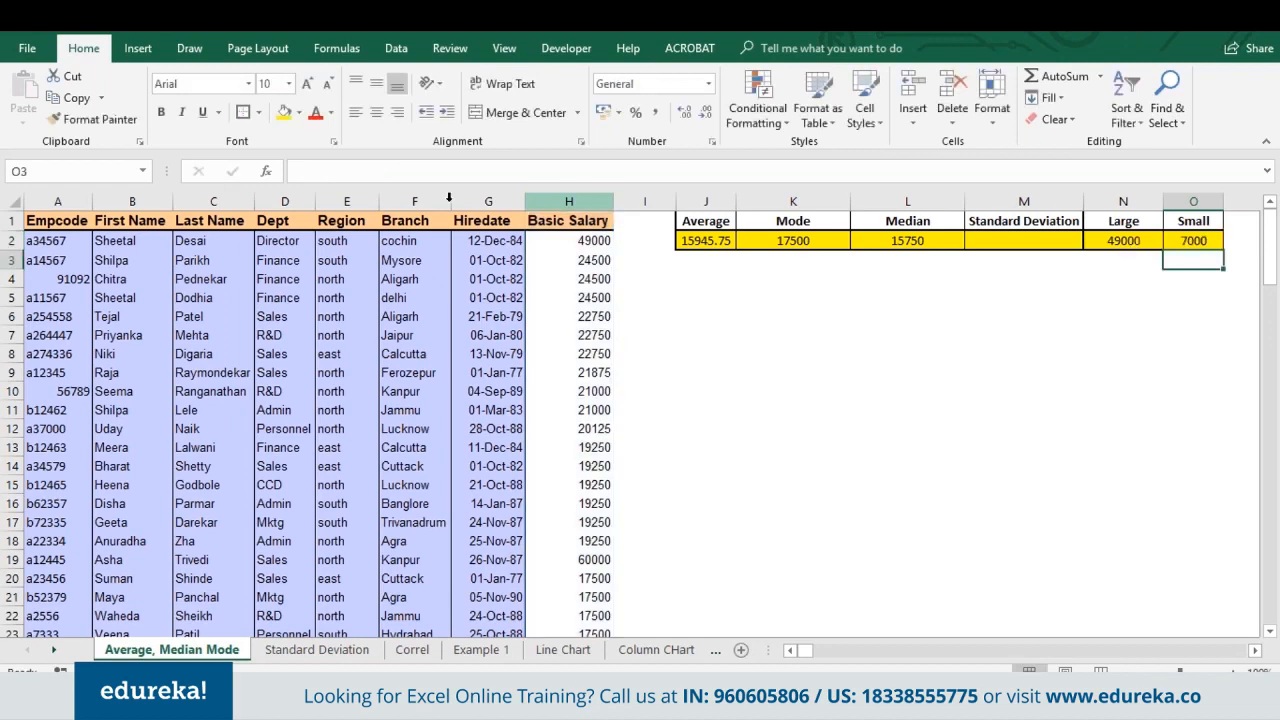
Step: Examine the Basic Salary column from row 20 down to the last employee in row 101 to check the lowest salaries
{"action": "left_click", "coordinate": [492, 577]}
{"action": "key", "text": "Down"}
{"action": "key", "text": "Down"}
{"action": "key", "text": "Down"}
{"action": "key", "text": "Down"}
{"action": "key", "text": "Down"}
{"action": "key", "text": "Down"}
{"action": "key", "text": "Down"}
{"action": "key", "text": "Down"}
{"action": "key", "text": "Down"}
{"action": "key", "text": "Down"}
{"action": "key", "text": "Down"}
{"action": "key", "text": "Down"}
{"action": "key", "text": "Down"}
{"action": "key", "text": "Down"}
{"action": "key", "text": "Down"}
{"action": "key", "text": "Down"}
{"action": "key", "text": "Down"}
{"action": "key", "text": "Down"}
{"action": "key", "text": "Down"}
{"action": "key", "text": "Down"}
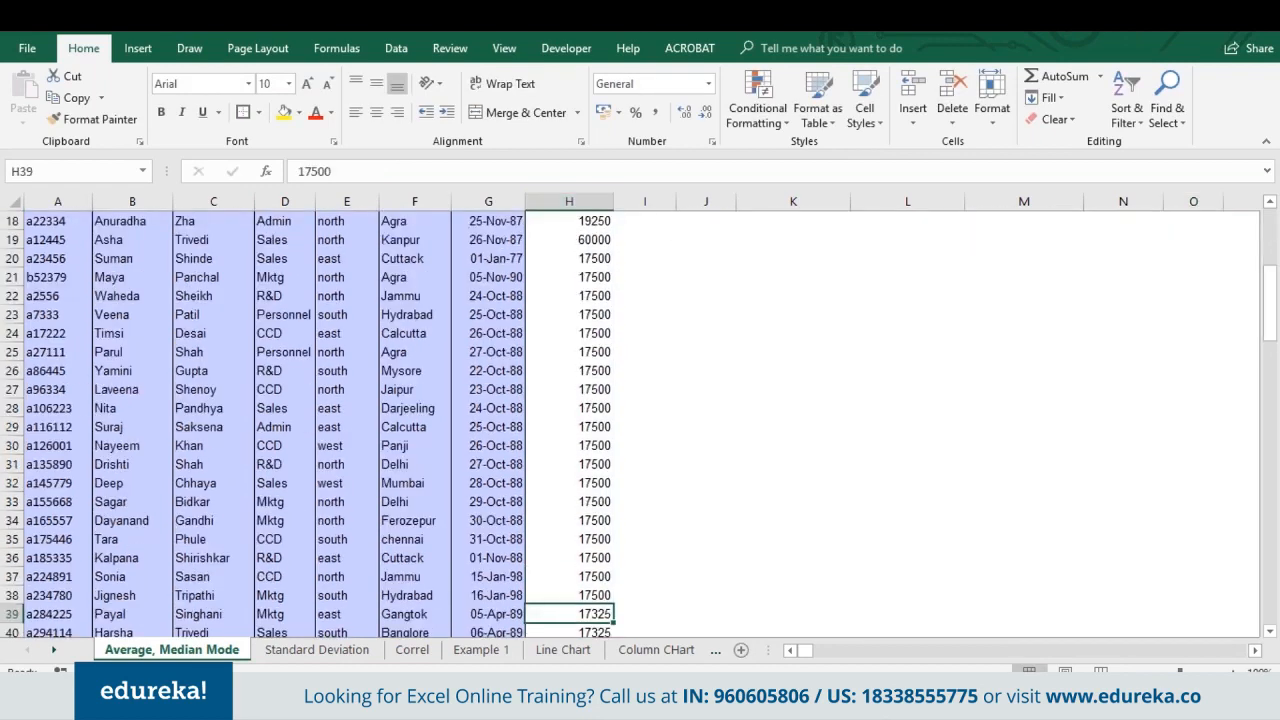
{"action": "key", "text": "Down"}
{"action": "key", "text": "Down"}
{"action": "key", "text": "Down"}
{"action": "key", "text": "Down"}
{"action": "key", "text": "Down"}
{"action": "key", "text": "Down"}
{"action": "key", "text": "Down"}
{"action": "key", "text": "Down"}
{"action": "key", "text": "Down"}
{"action": "key", "text": "Down"}
{"action": "key", "text": "Down"}
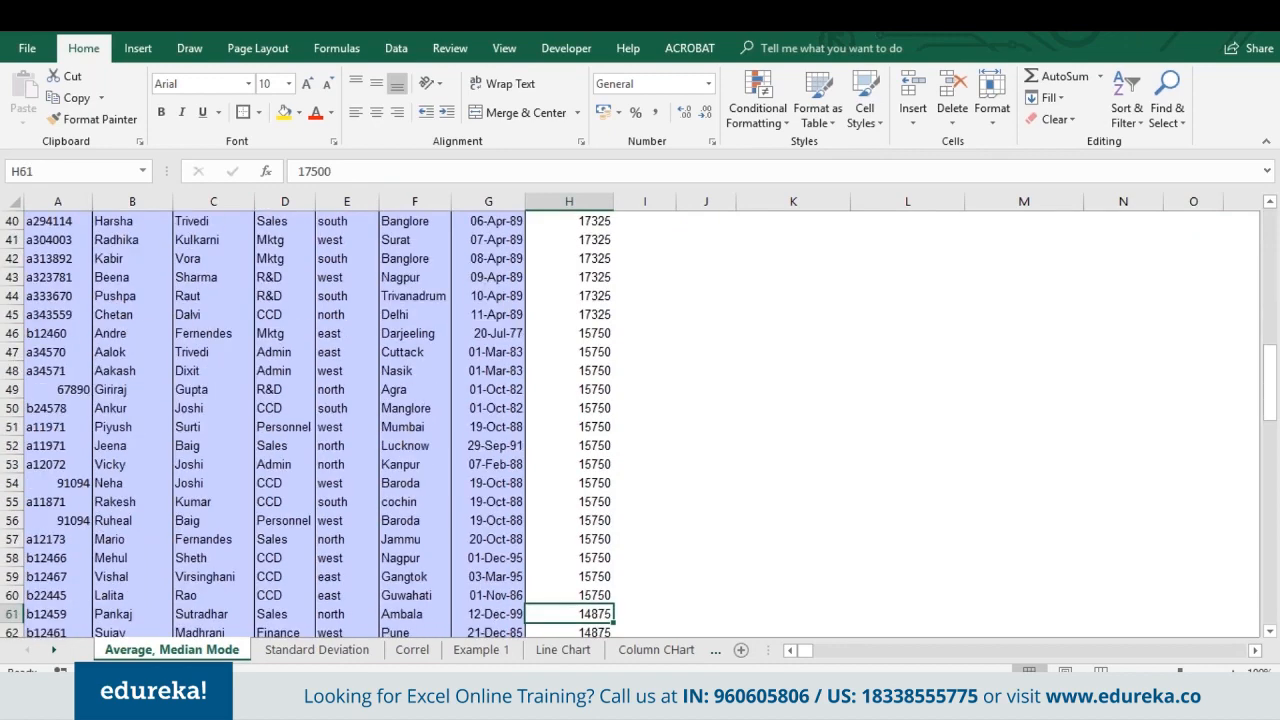
{"action": "key", "text": "Down"}
{"action": "key", "text": "Down"}
{"action": "key", "text": "Down"}
{"action": "key", "text": "Down"}
{"action": "key", "text": "Down"}
{"action": "key", "text": "Down"}
{"action": "key", "text": "Down"}
{"action": "key", "text": "Down"}
{"action": "key", "text": "Down"}
{"action": "key", "text": "Down"}
{"action": "key", "text": "Down"}
{"action": "key", "text": "Down"}
{"action": "key", "text": "Down"}
{"action": "key", "text": "Down"}
{"action": "key", "text": "Down"}
{"action": "key", "text": "Down"}
{"action": "key", "text": "Down"}
{"action": "key", "text": "Down"}
{"action": "key", "text": "Down"}
{"action": "key", "text": "Down"}
{"action": "key", "text": "Down"}
{"action": "key", "text": "Down"}
{"action": "key", "text": "Down"}
{"action": "key", "text": "Down"}
{"action": "key", "text": "Down"}
{"action": "key", "text": "Down"}
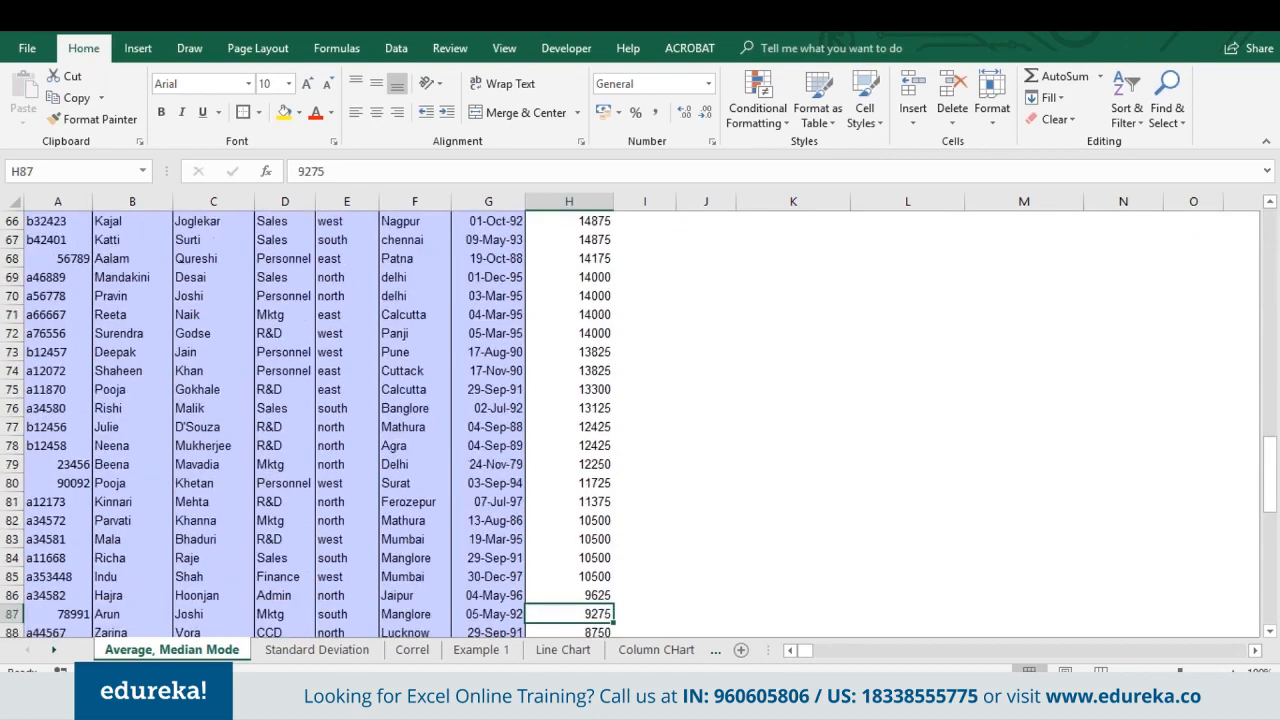
{"action": "key", "text": "Down"}
{"action": "key", "text": "Down"}
{"action": "key", "text": "Down"}
{"action": "key", "text": "Down"}
{"action": "key", "text": "Down"}
{"action": "key", "text": "Down"}
{"action": "key", "text": "Down"}
{"action": "key", "text": "Down"}
{"action": "key", "text": "Down"}
{"action": "key", "text": "Down"}
{"action": "key", "text": "Down"}
{"action": "key", "text": "Down"}
{"action": "key", "text": "Down"}
{"action": "key", "text": "Down"}
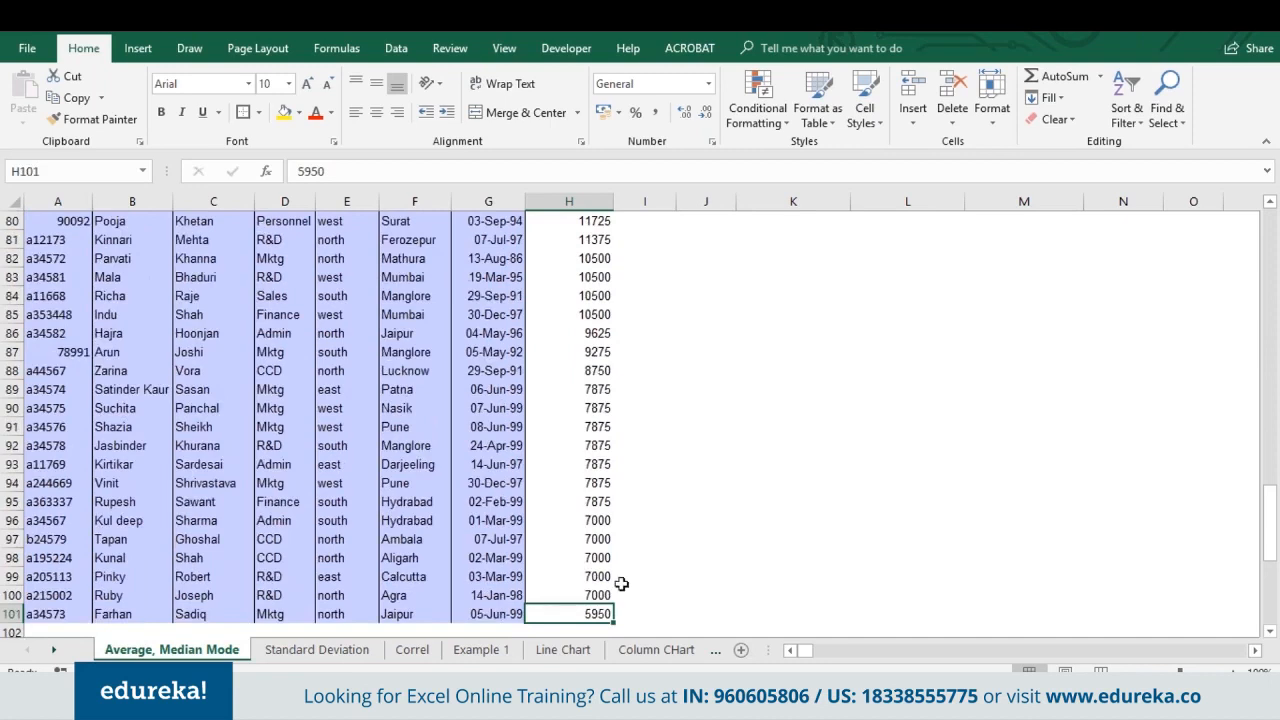
Step: Set the Basic Salary of the employee in row 99 (H99) to 5500 and check the Small result in O2
{"action": "left_click", "coordinate": [587, 576]}
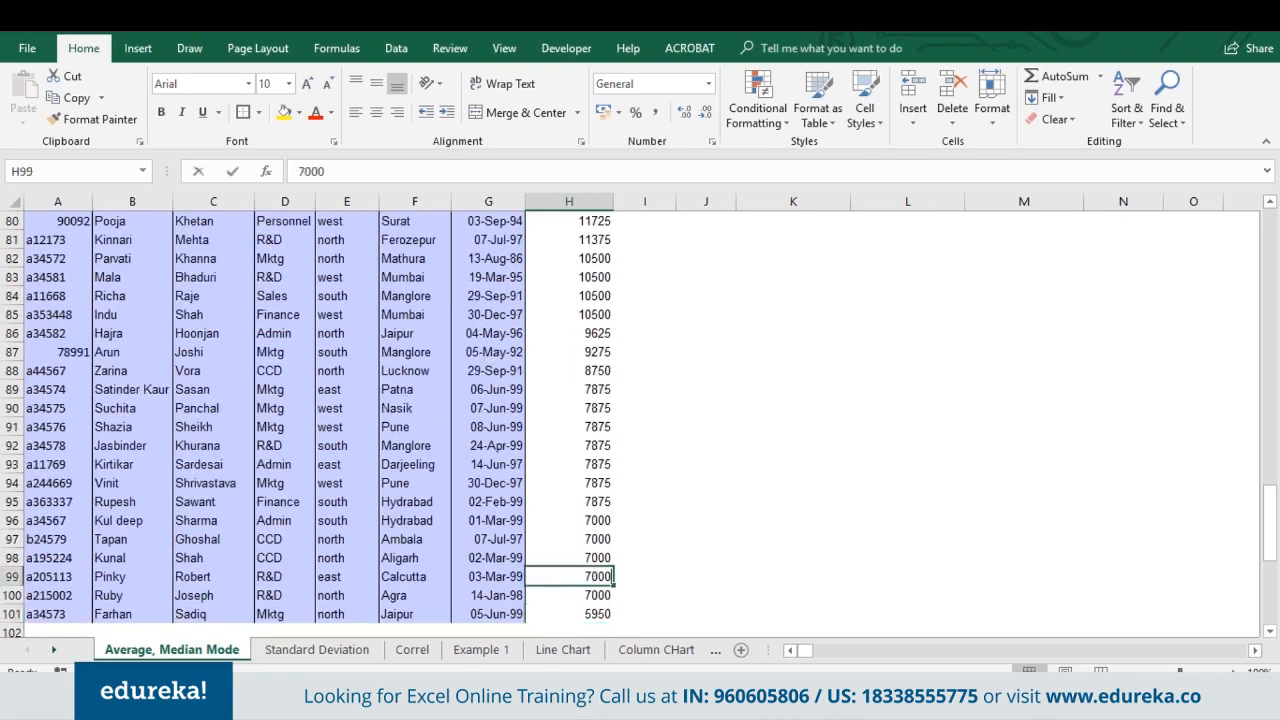
{"action": "type", "text": "5500"}
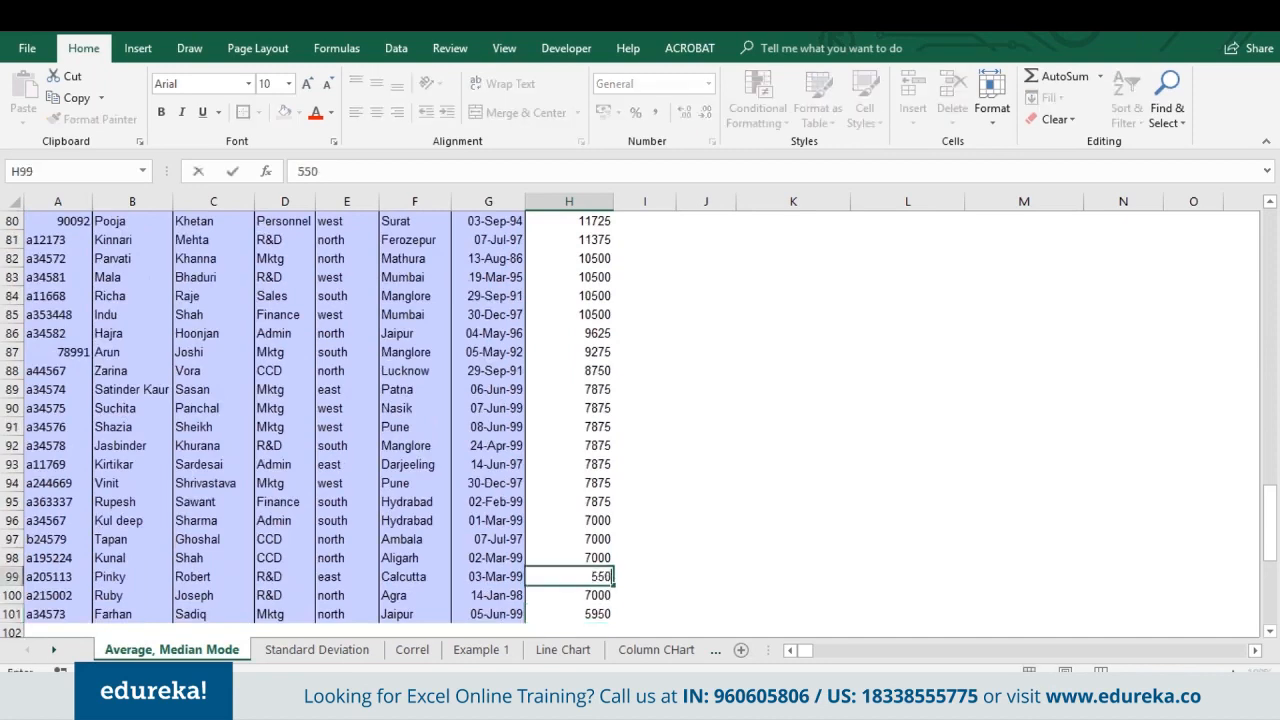
{"action": "key", "text": "Down"}
{"action": "key", "text": "Down"}
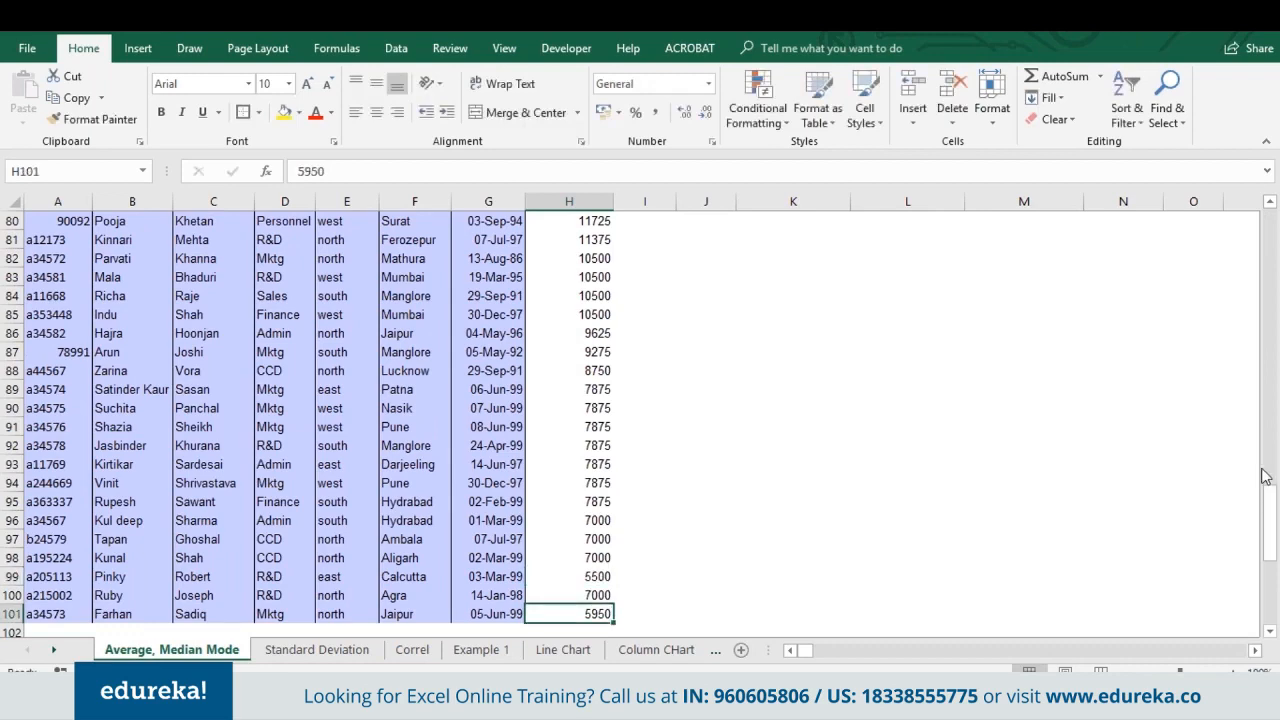
{"action": "left_click_drag", "start_coordinate": [1269, 520], "coordinate": [1269, 206]}
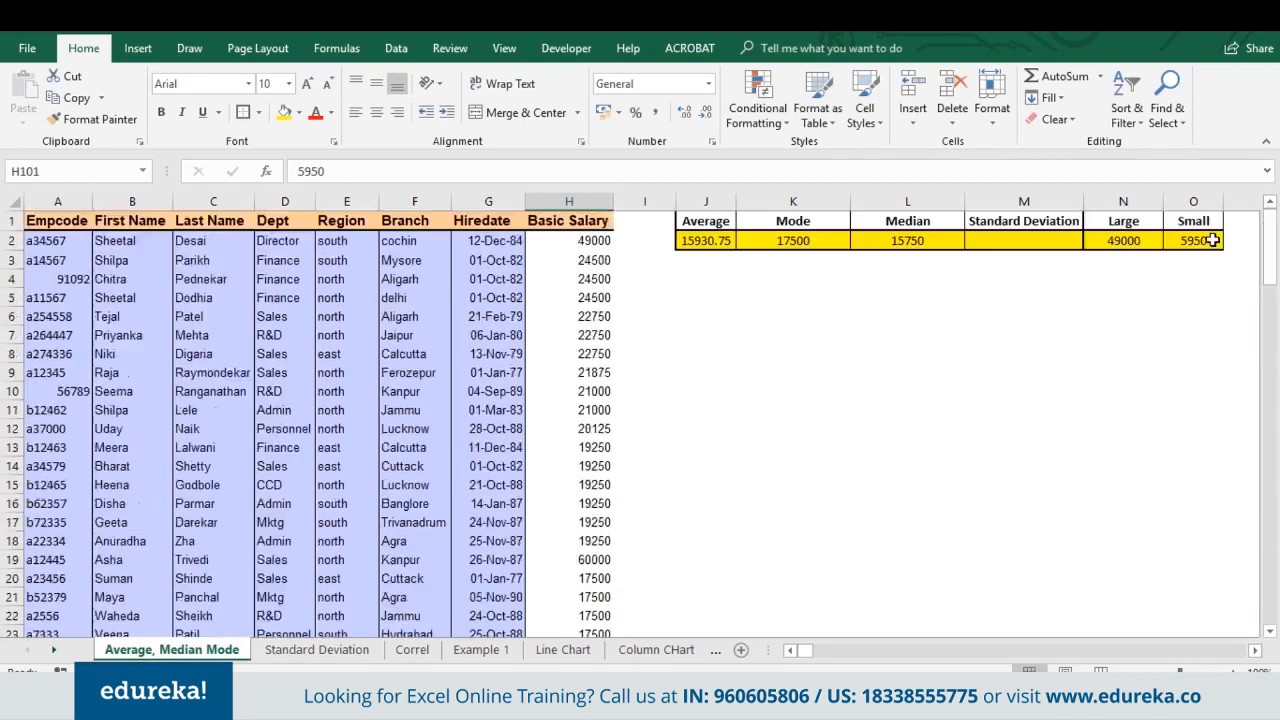
{"action": "left_click", "coordinate": [1212, 240]}
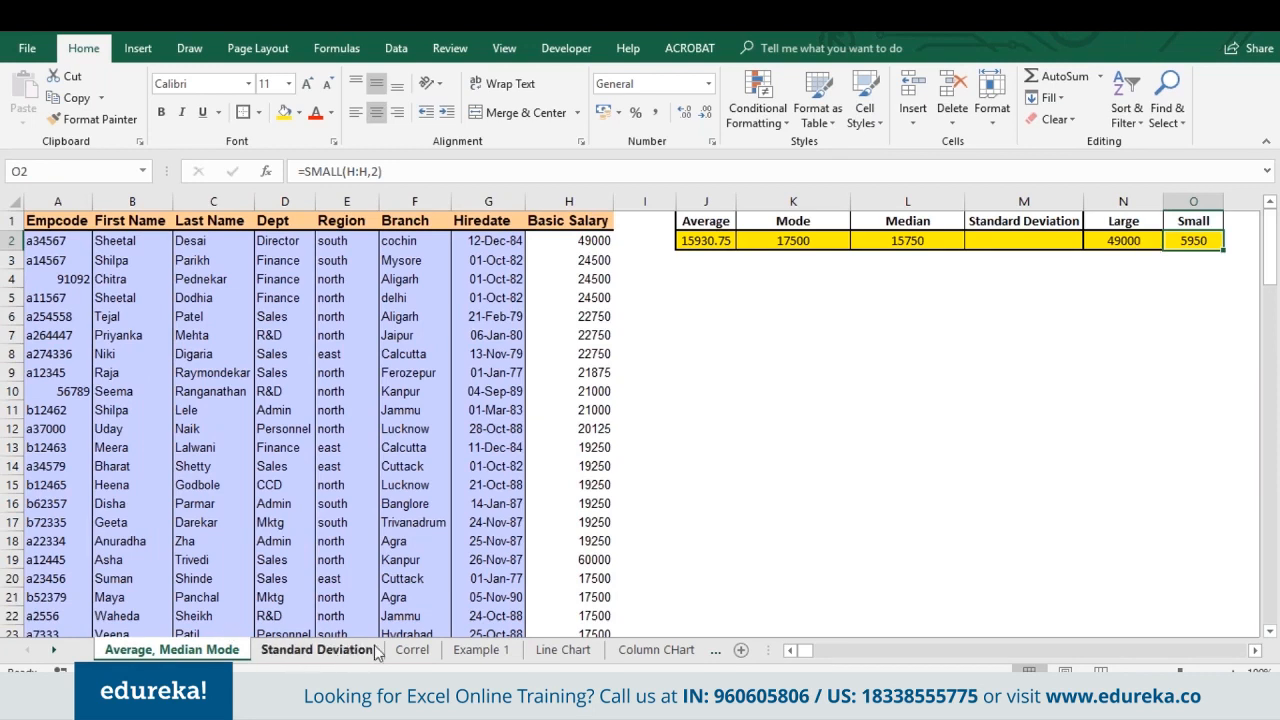
Step: Open the Correl sheet and examine its Age x and Glucose Level y columns as the two variables to correlate
{"action": "left_click", "coordinate": [414, 652]}
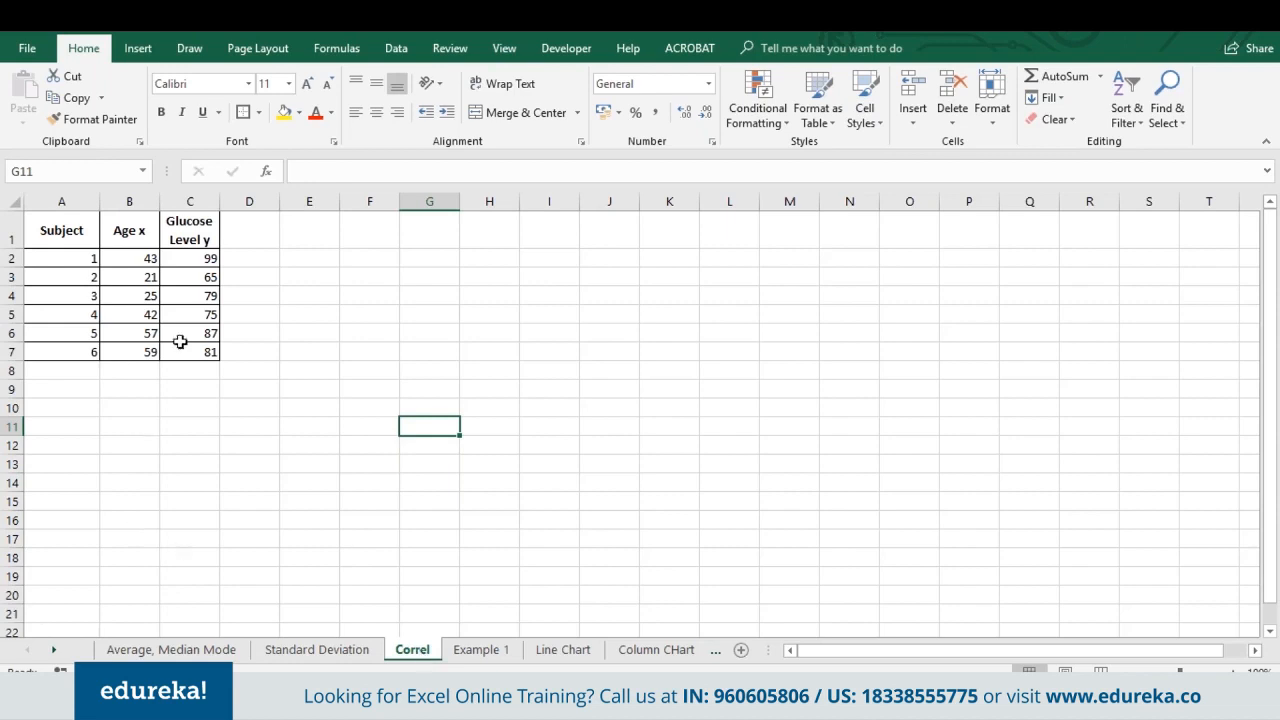
{"action": "left_click", "coordinate": [130, 270]}
{"action": "left_click", "coordinate": [180, 259]}
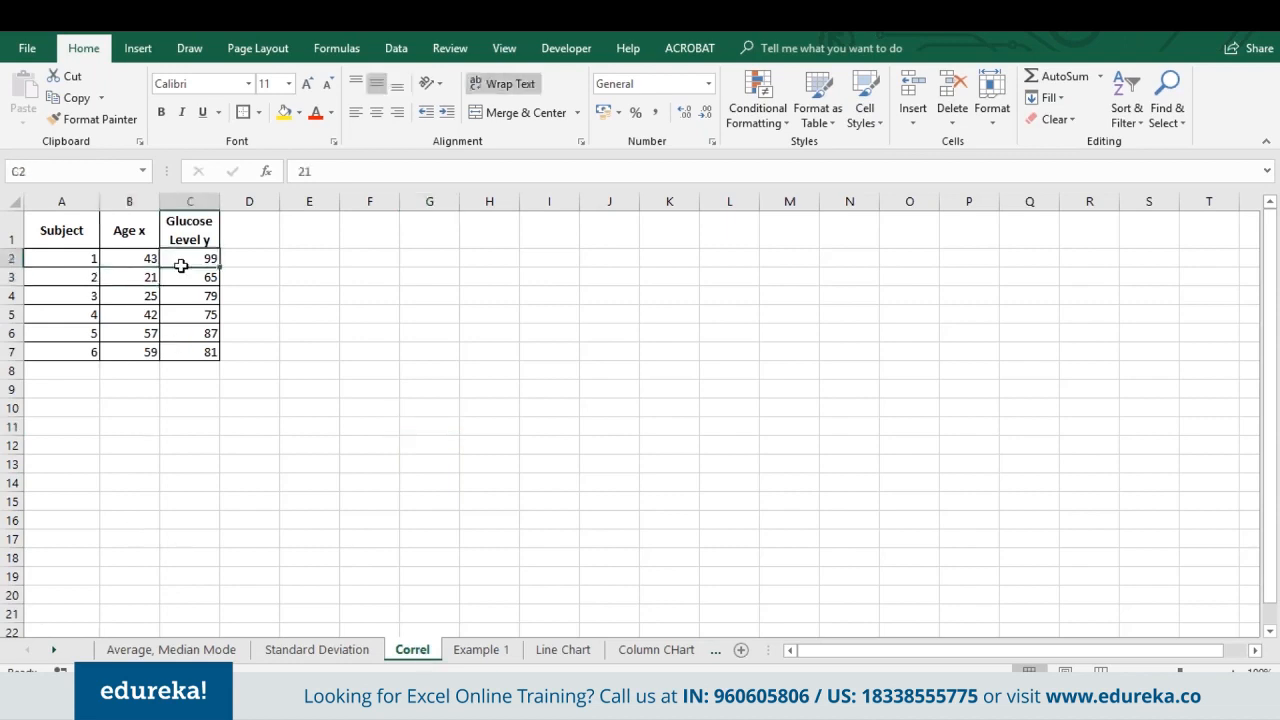
{"action": "left_click", "coordinate": [123, 231]}
{"action": "left_click", "coordinate": [129, 200]}
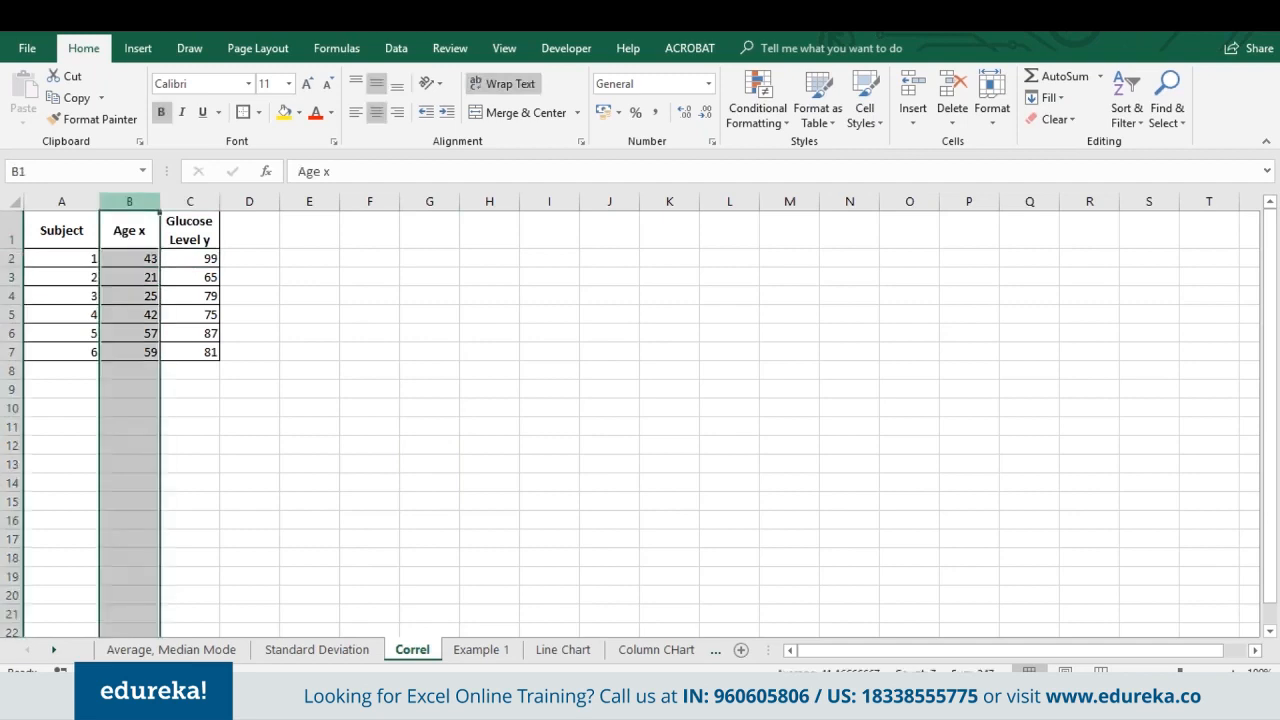
{"action": "left_click", "coordinate": [175, 201]}
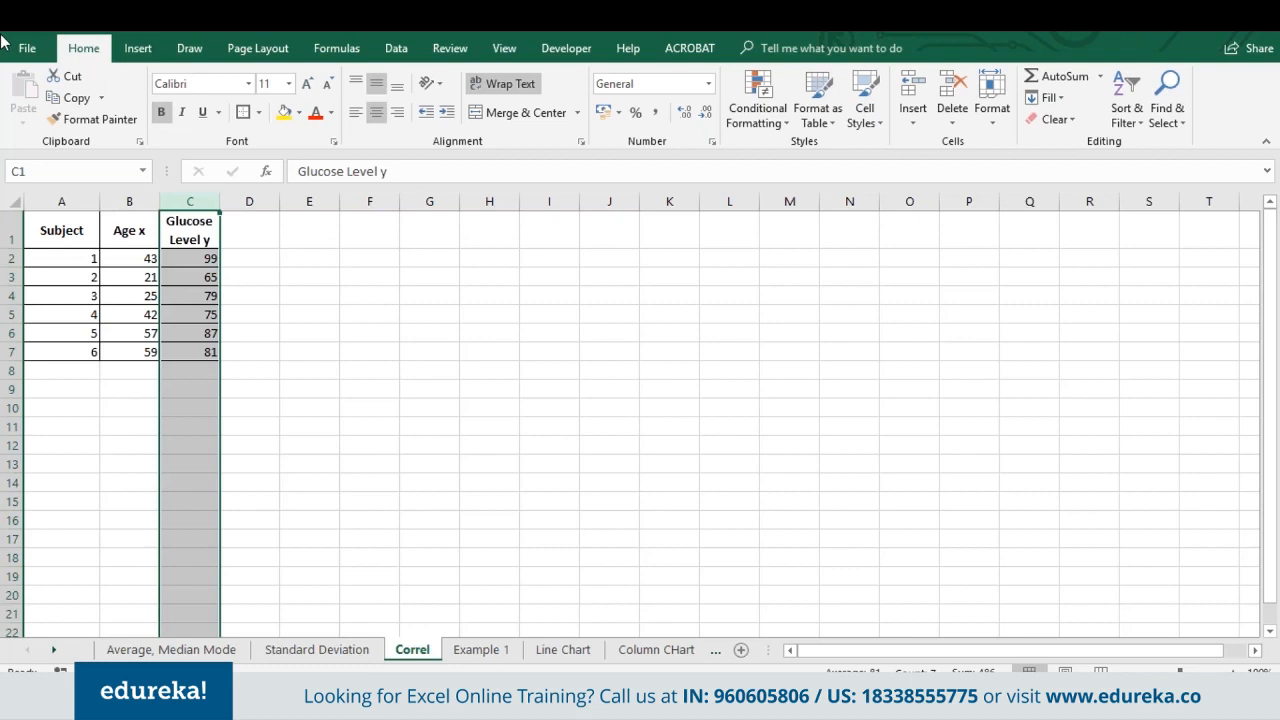
{"action": "left_click_drag", "start_coordinate": [134, 245], "coordinate": [195, 232]}
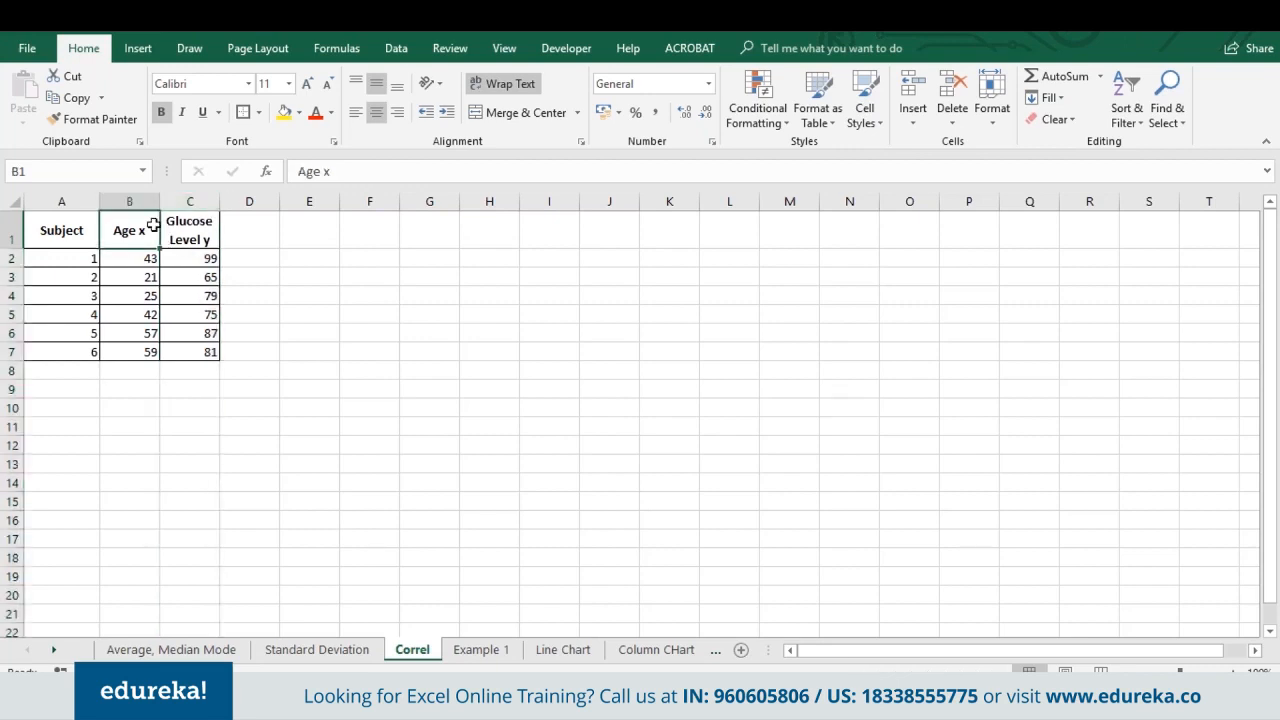
{"action": "left_click", "coordinate": [194, 237]}
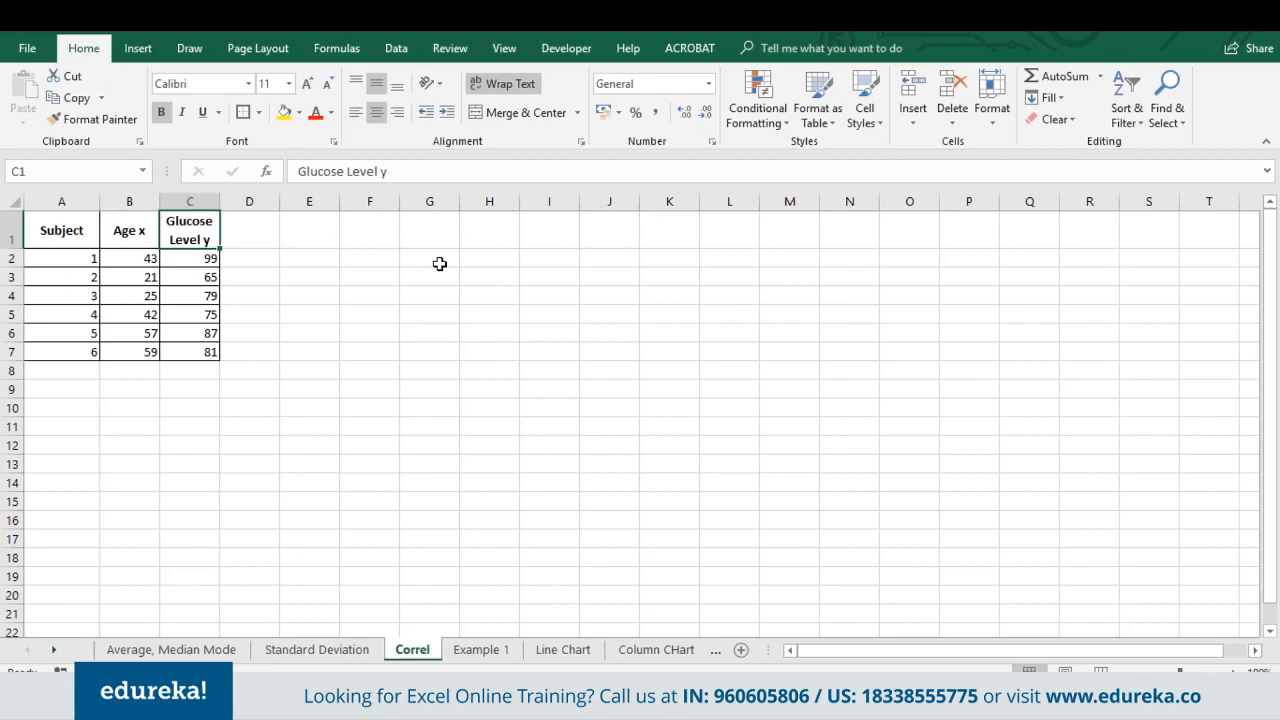
Step: Compare the age and glucose level pairs of subjects 1 to 3 in rows 2 to 4
{"action": "left_click", "coordinate": [145, 265]}
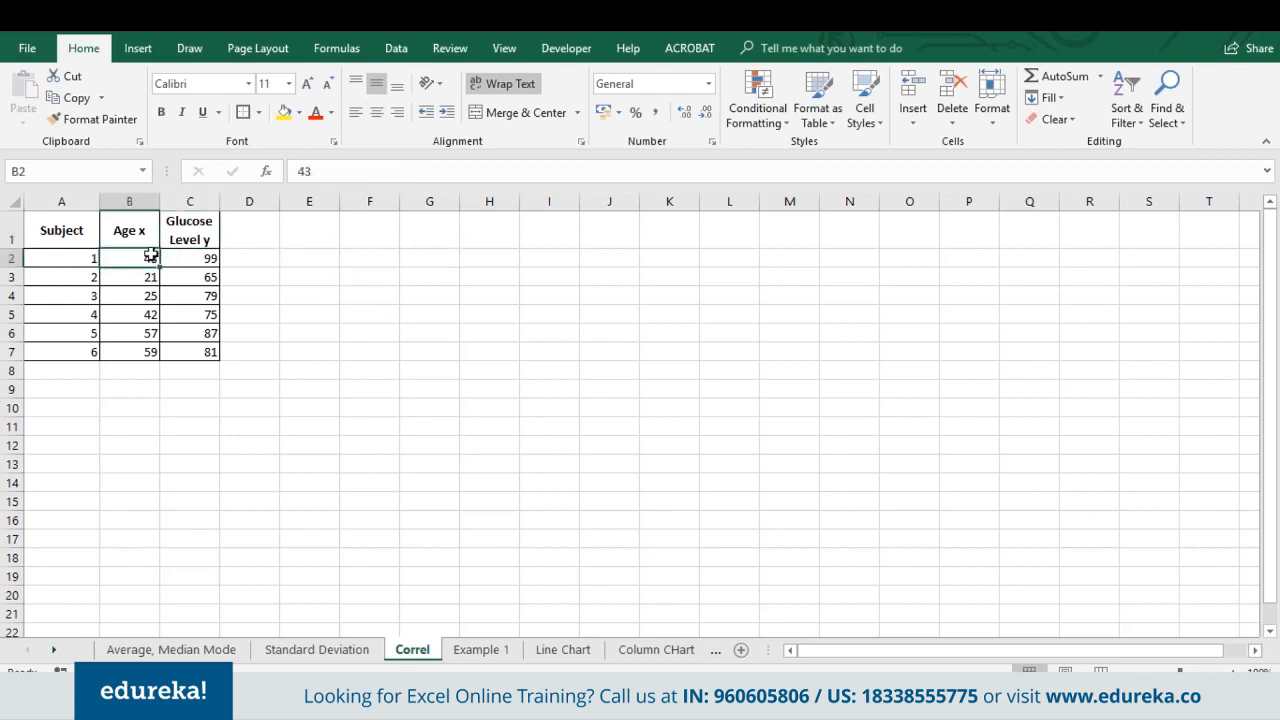
{"action": "left_click", "coordinate": [195, 257]}
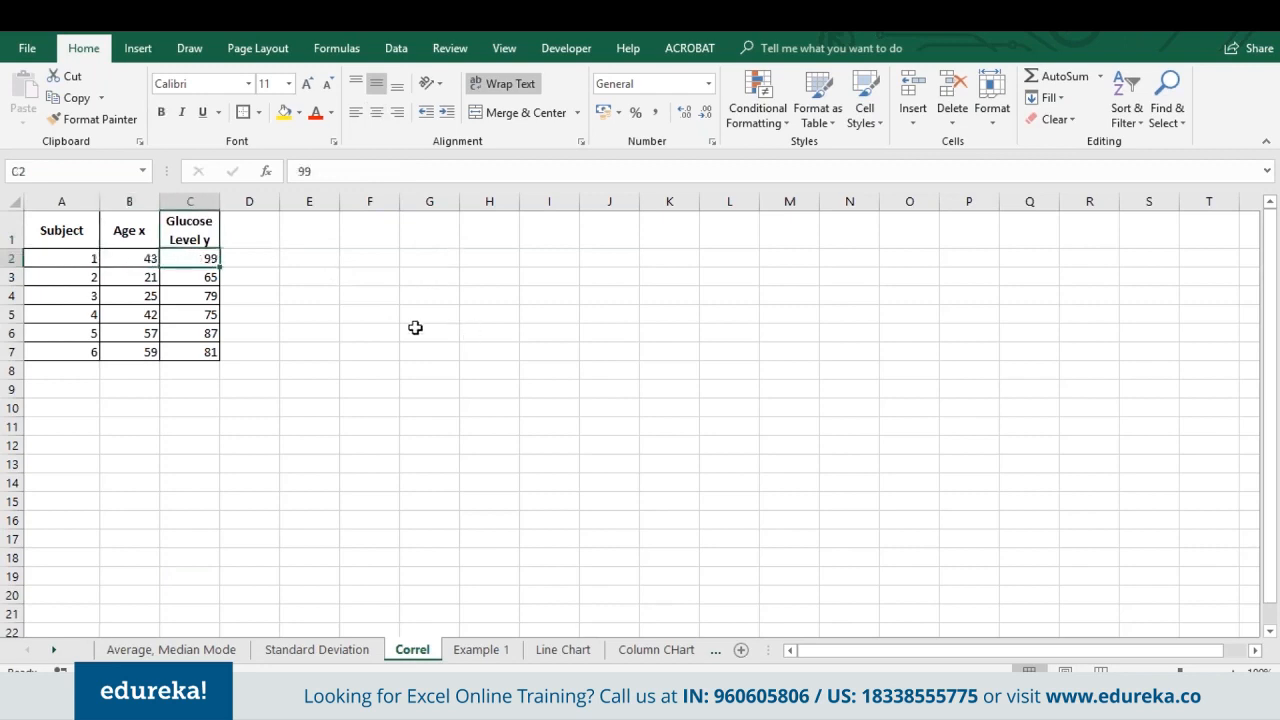
{"action": "left_click", "coordinate": [144, 283]}
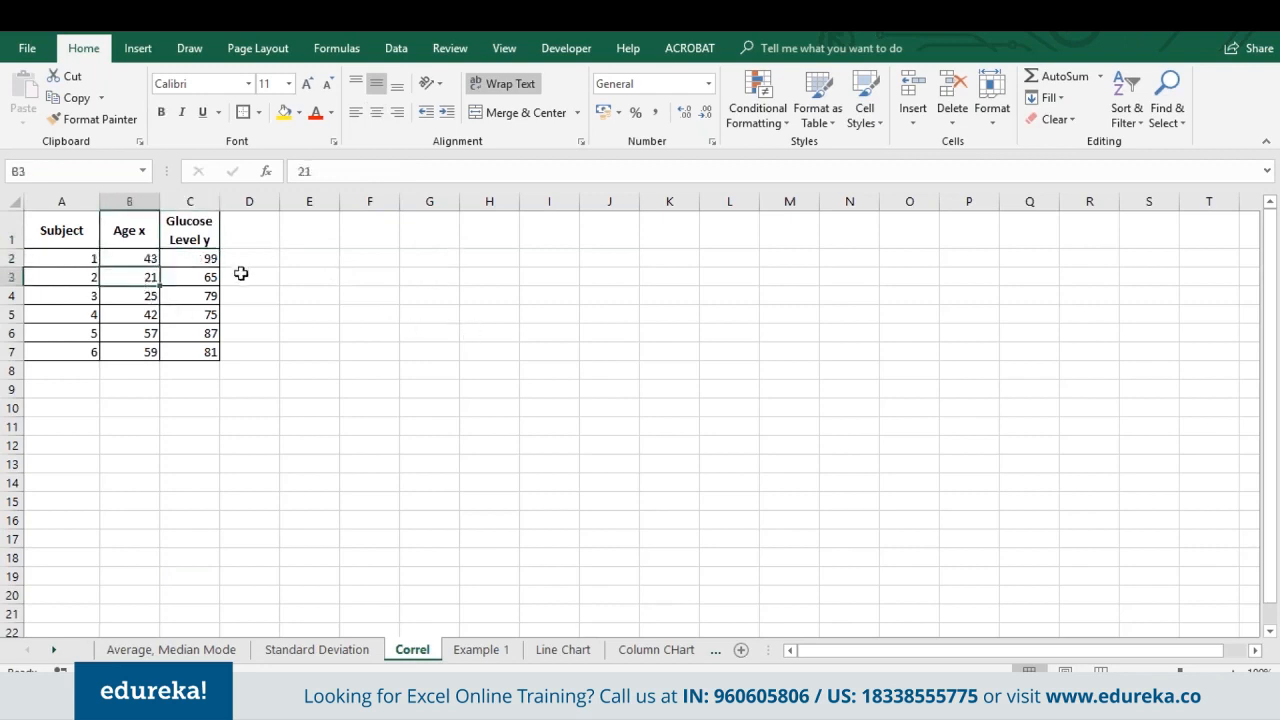
{"action": "left_click", "coordinate": [204, 279]}
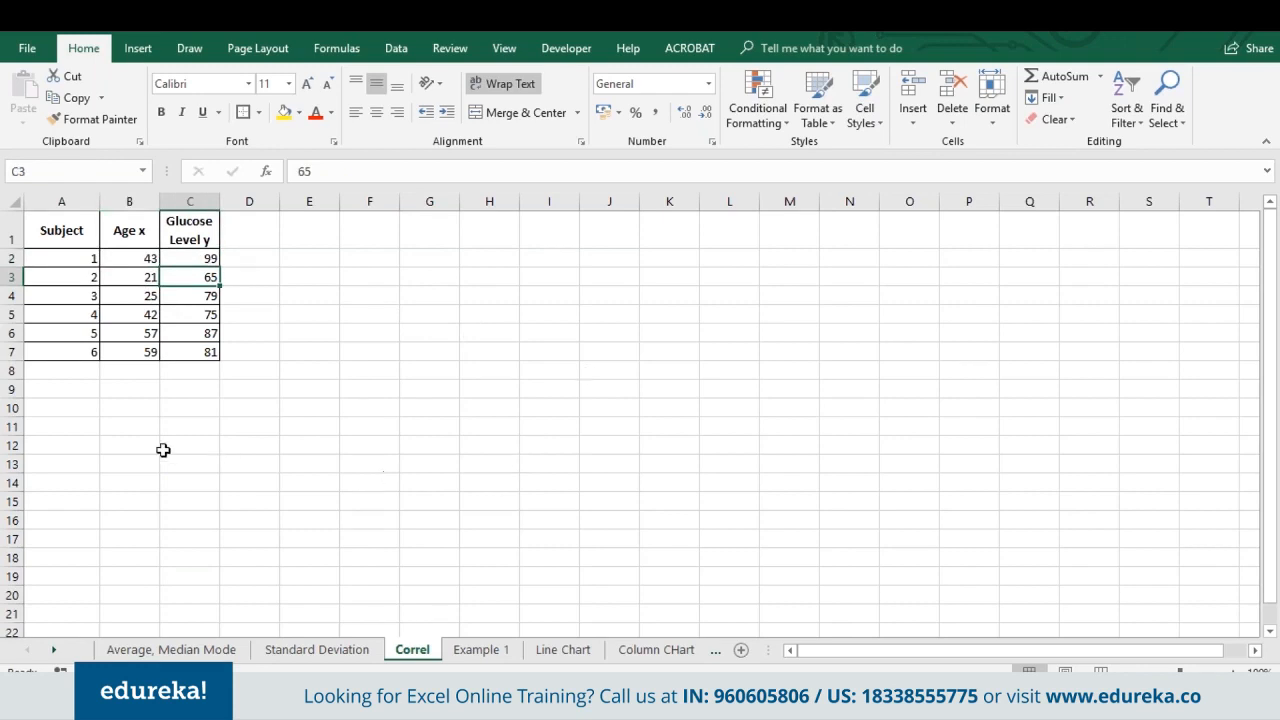
{"action": "left_click", "coordinate": [133, 302]}
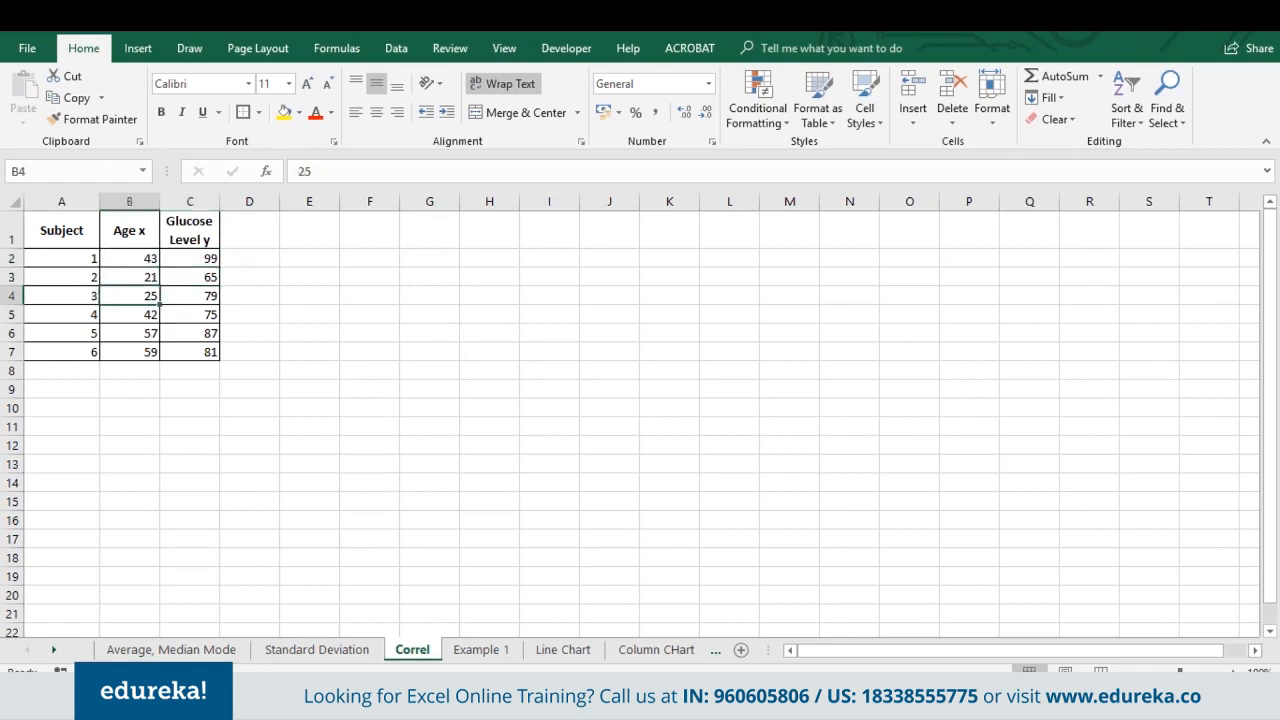
{"action": "left_click", "coordinate": [196, 297]}
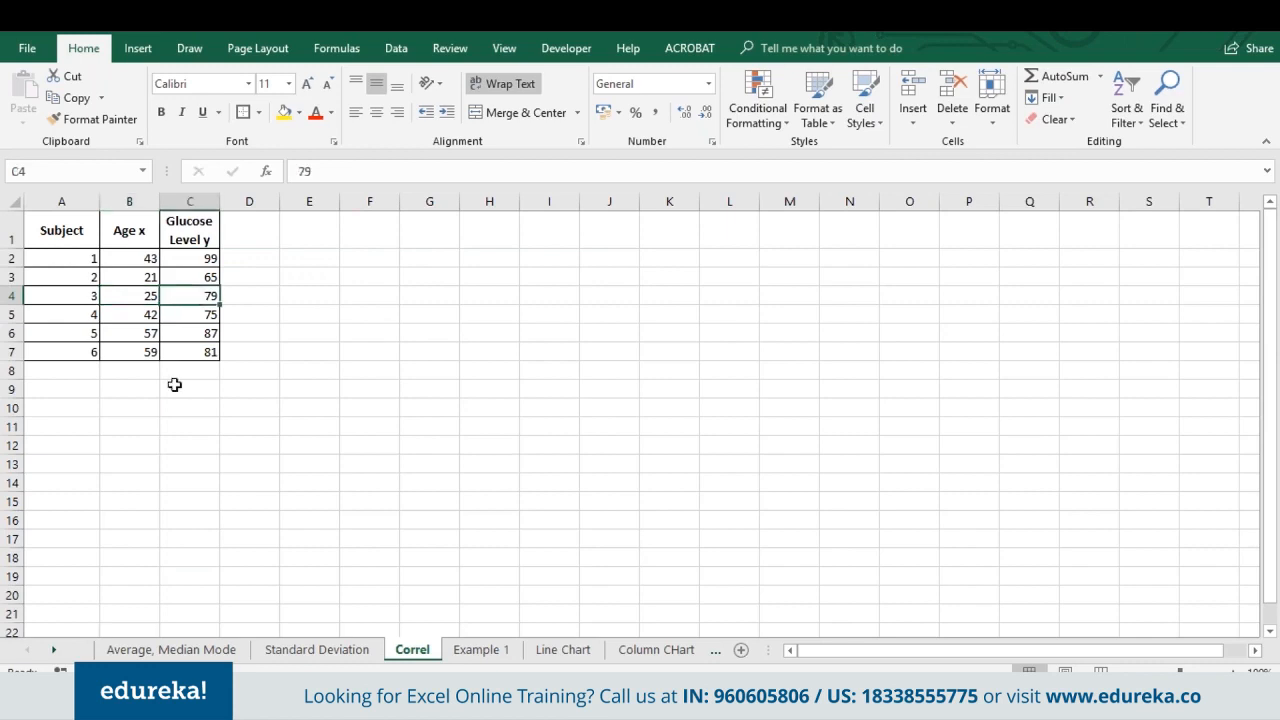
Step: Calculate the correlation between age and glucose level in E1 with =CORREL(B2:B7,C2:C7)
{"action": "left_click", "coordinate": [321, 239]}
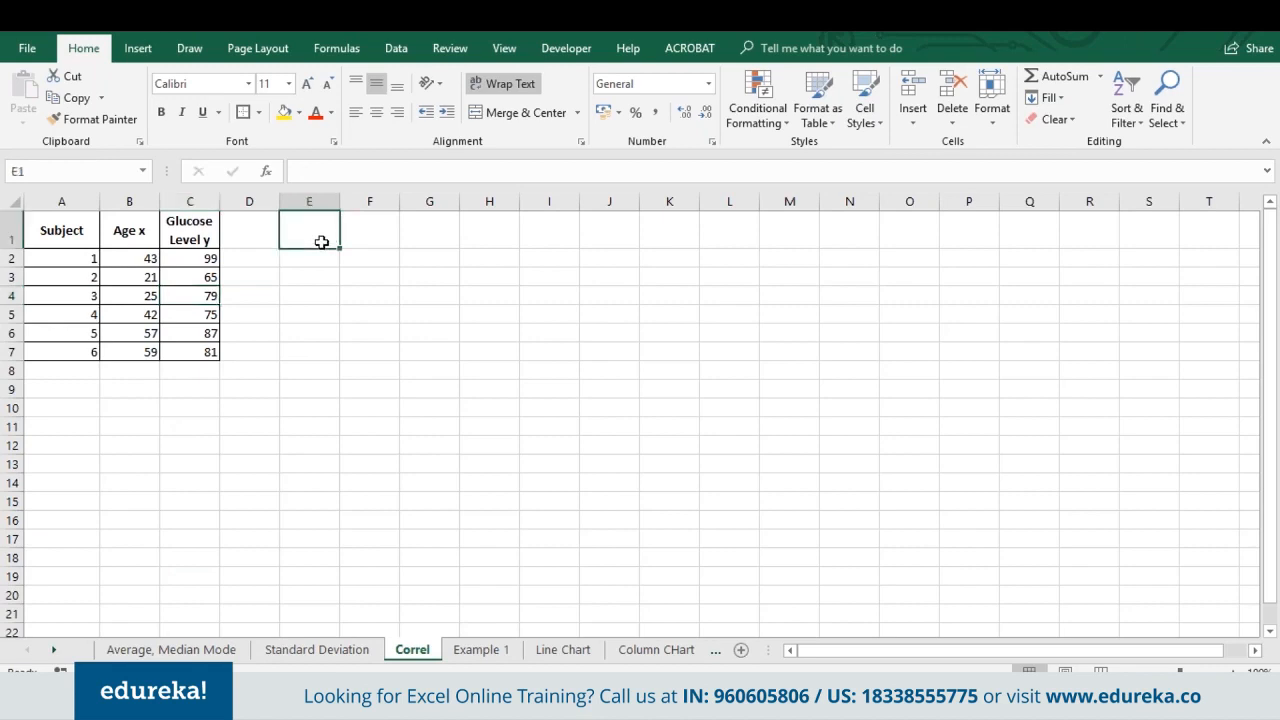
{"action": "type", "text": "="}
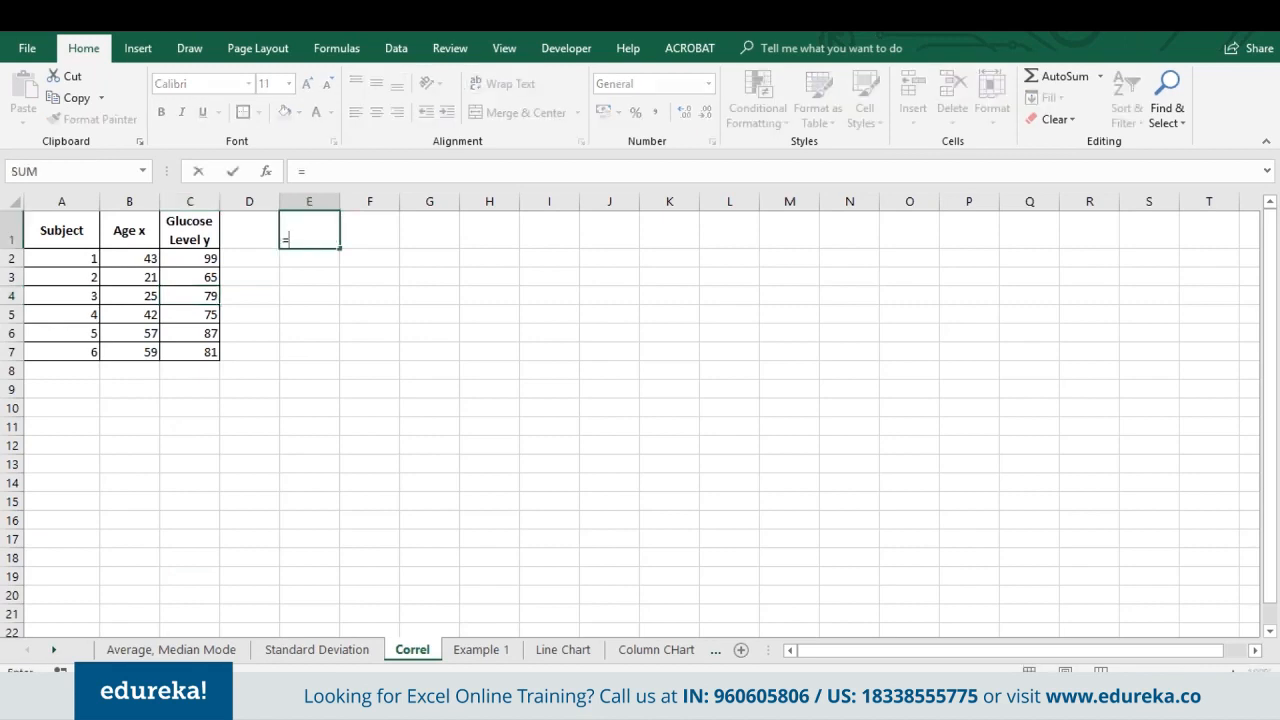
{"action": "type", "text": "correl"}
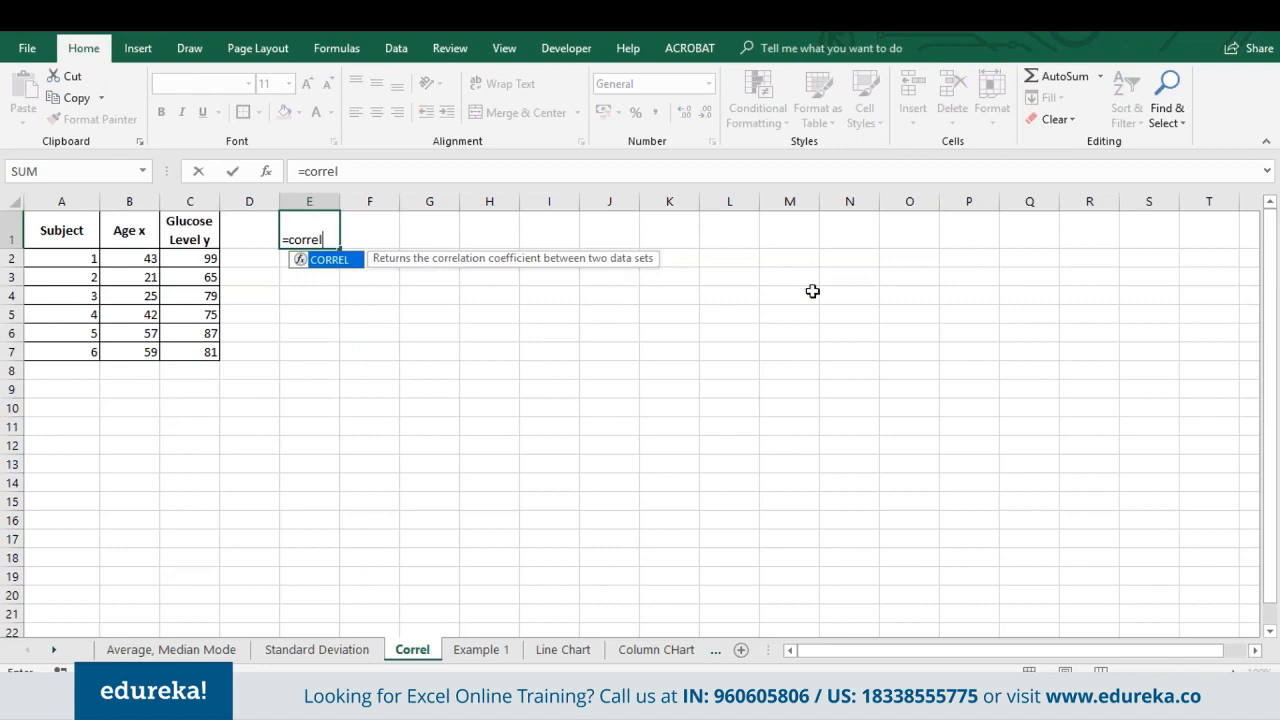
{"action": "key", "text": "Tab"}
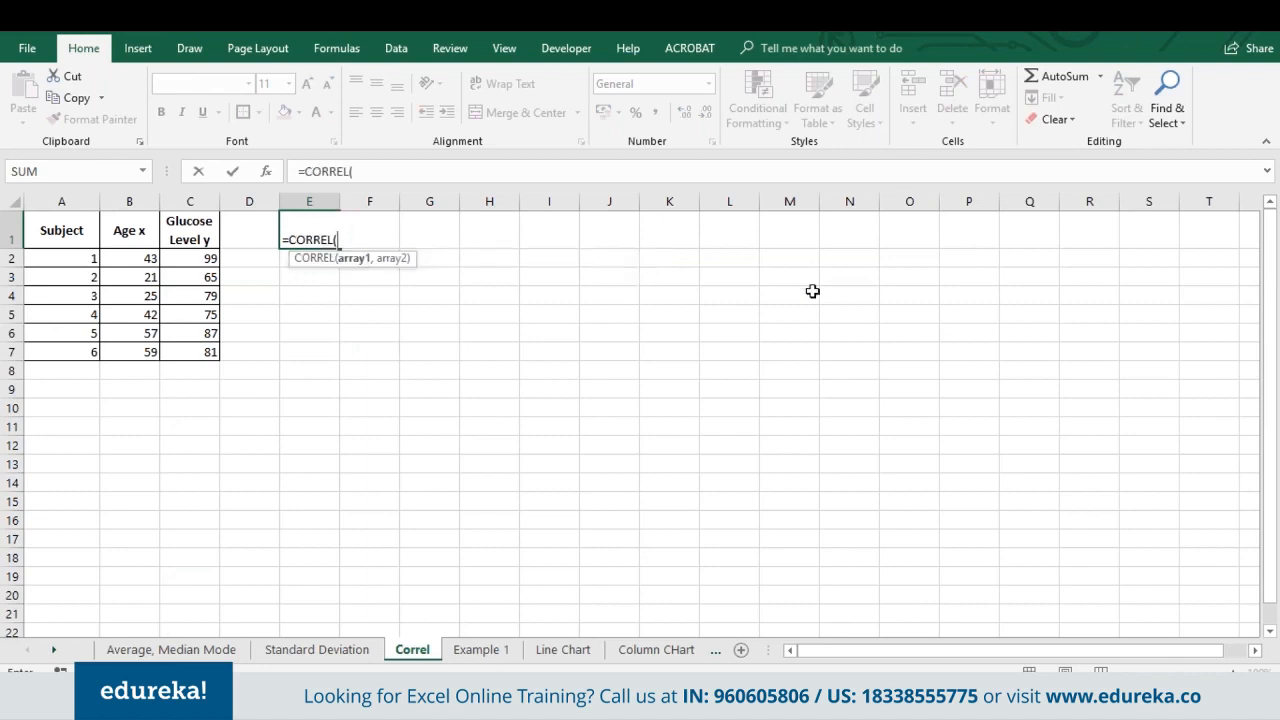
{"action": "left_click", "coordinate": [140, 257]}
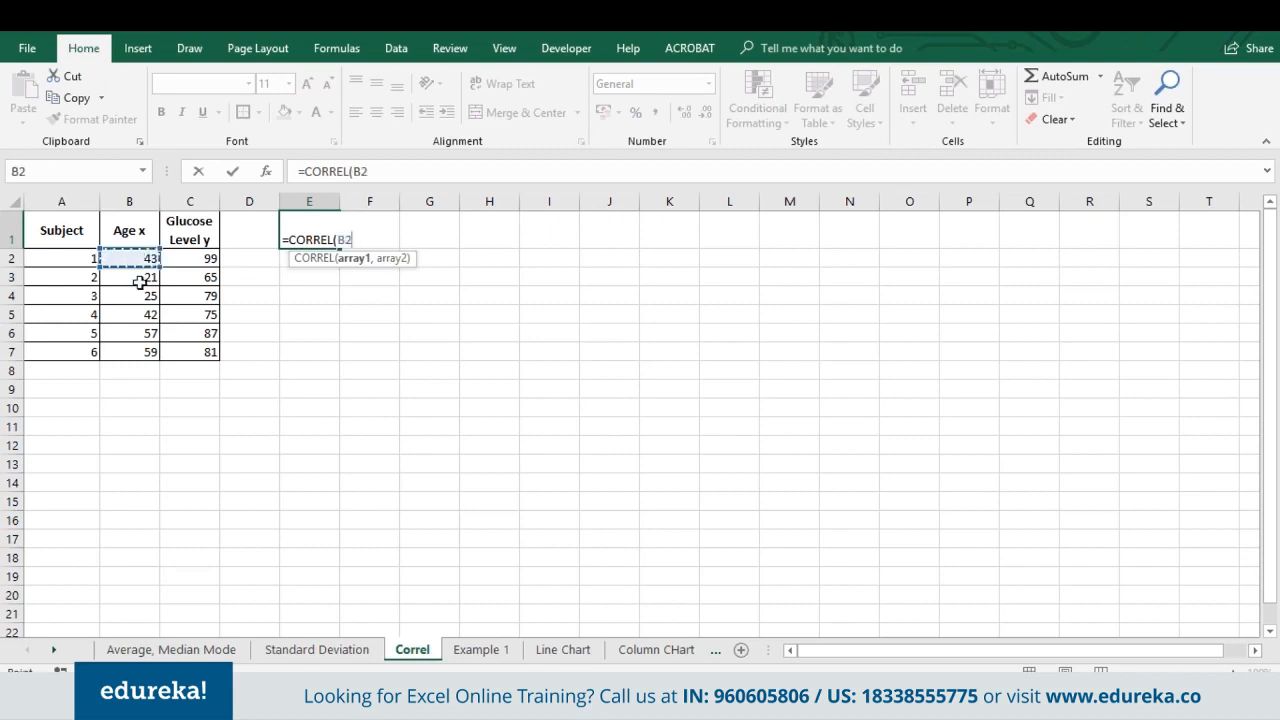
{"action": "left_click_drag", "start_coordinate": [140, 282], "coordinate": [130, 352]}
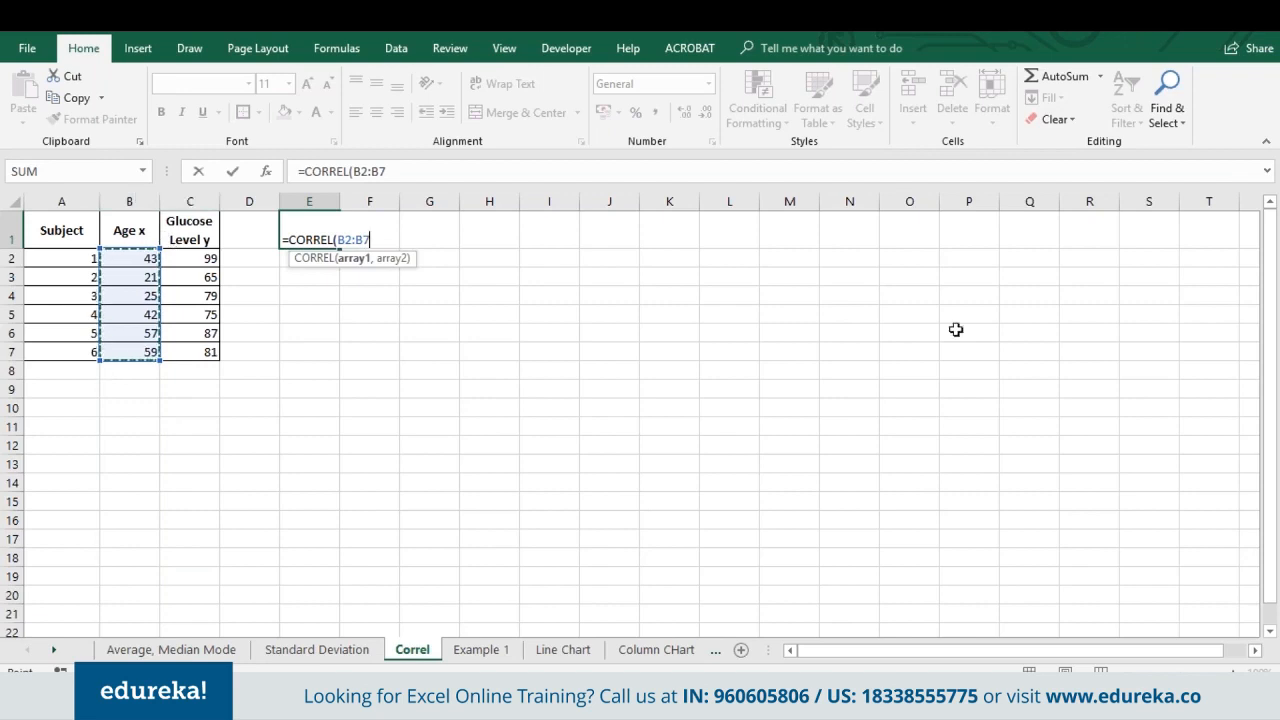
{"action": "type", "text": ","}
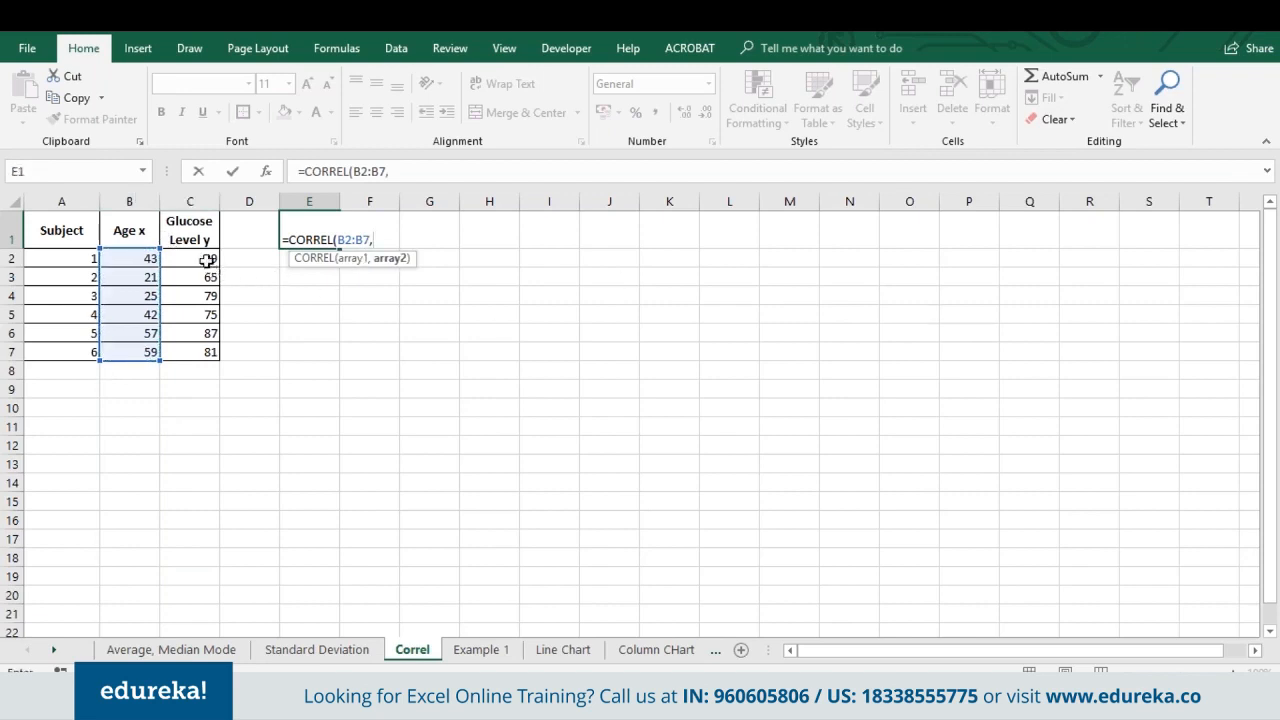
{"action": "left_click_drag", "start_coordinate": [212, 349], "coordinate": [212, 349]}
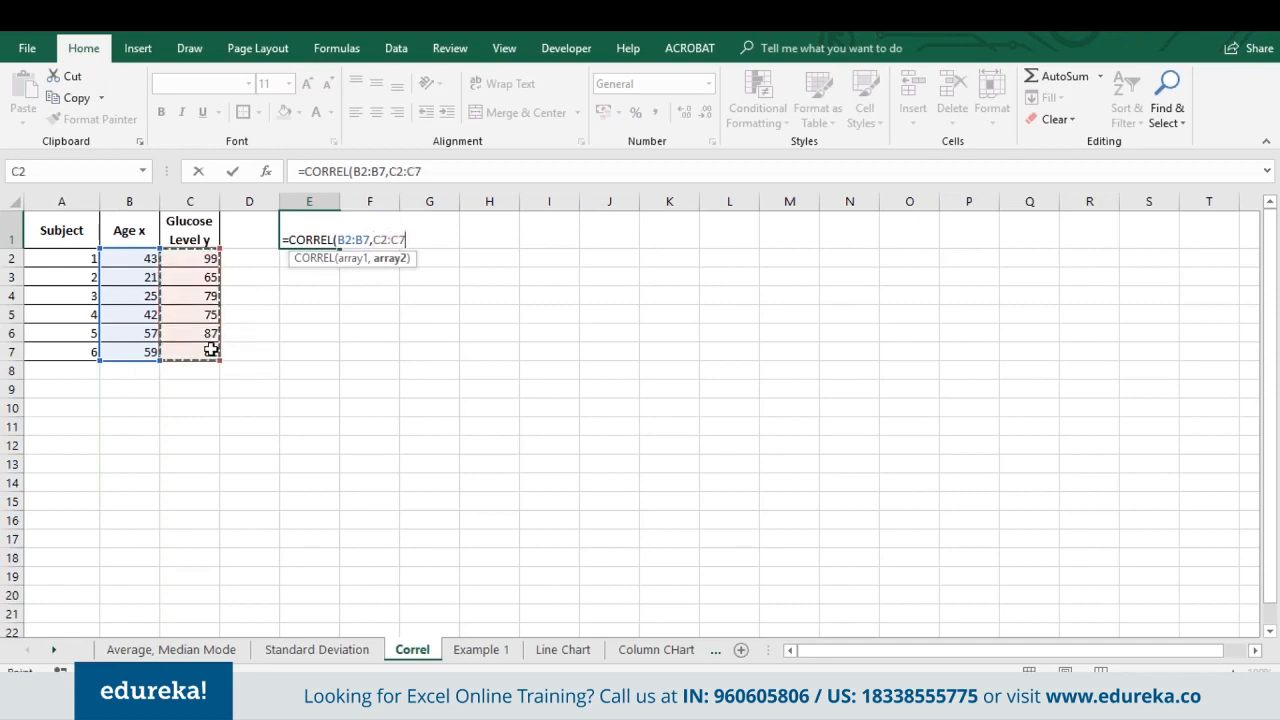
{"action": "type", "text": ")"}
{"action": "key", "text": "Return"}
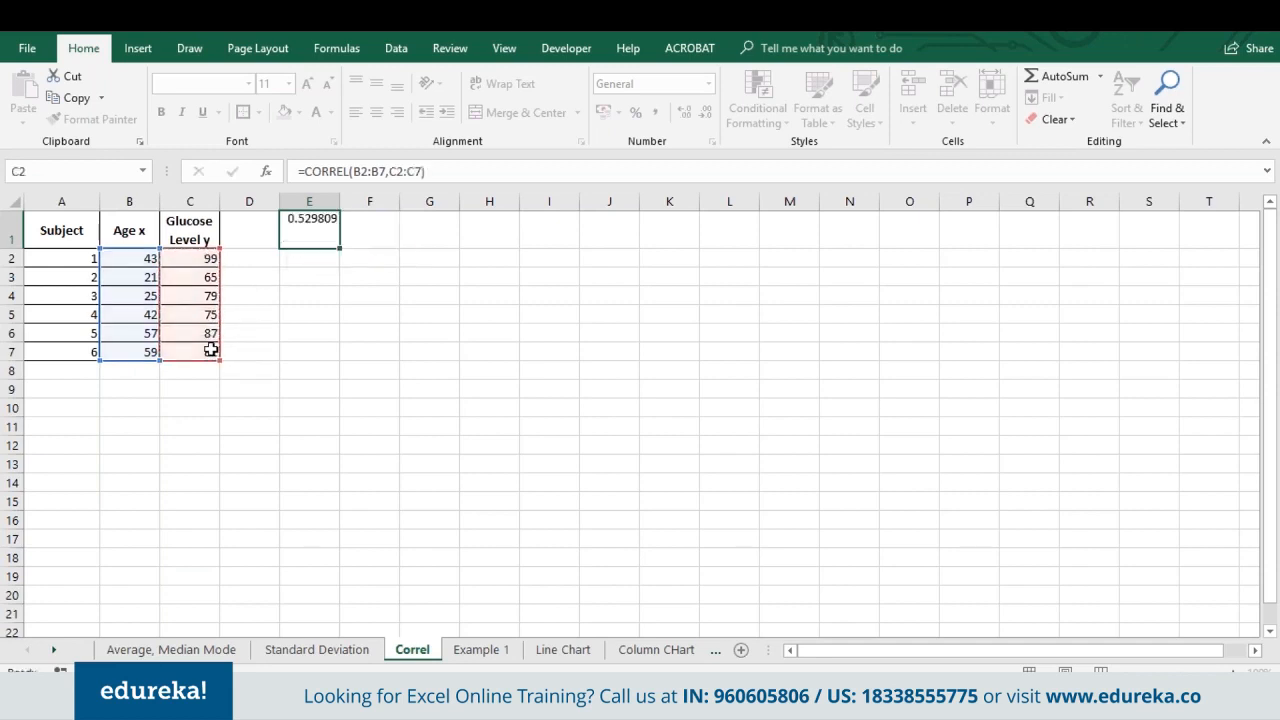
Step: Format the correlation coefficient in E1 to show two decimal places
{"action": "left_click", "coordinate": [321, 230]}
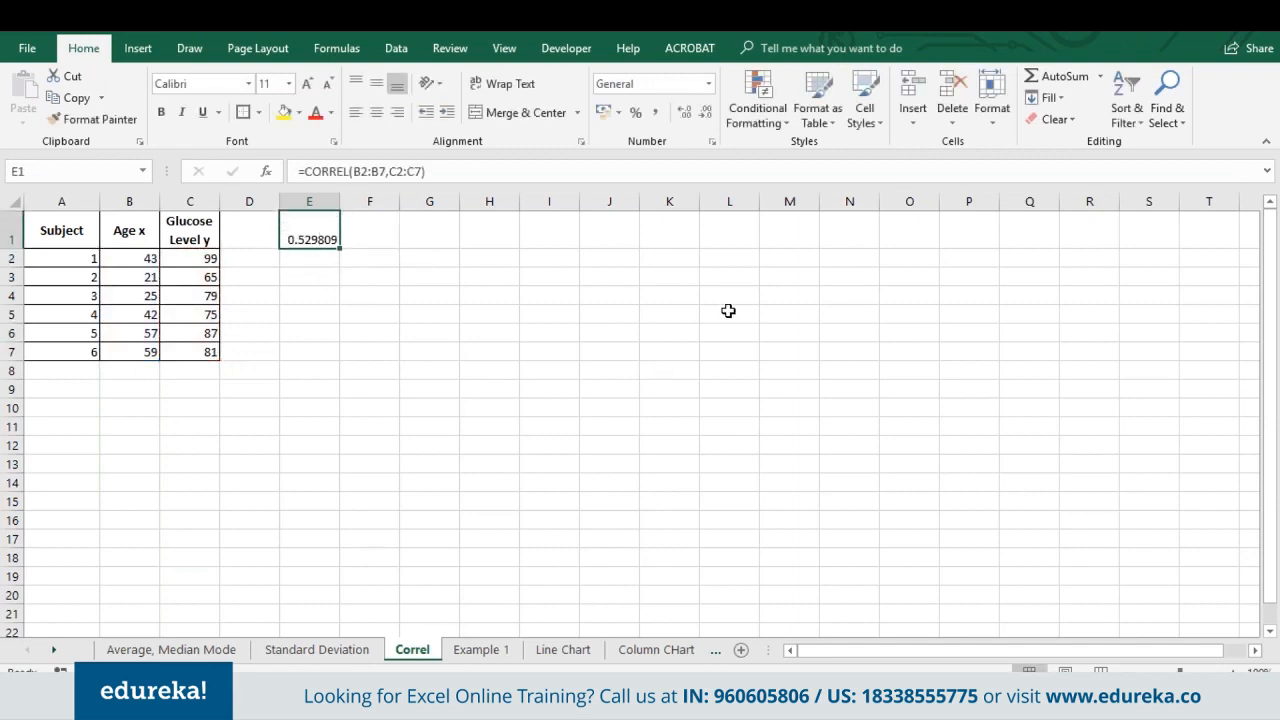
{"action": "left_click", "coordinate": [707, 112]}
{"action": "left_click", "coordinate": [708, 112]}
{"action": "left_click", "coordinate": [708, 112]}
{"action": "left_click", "coordinate": [708, 112]}
{"action": "left_click", "coordinate": [708, 112]}
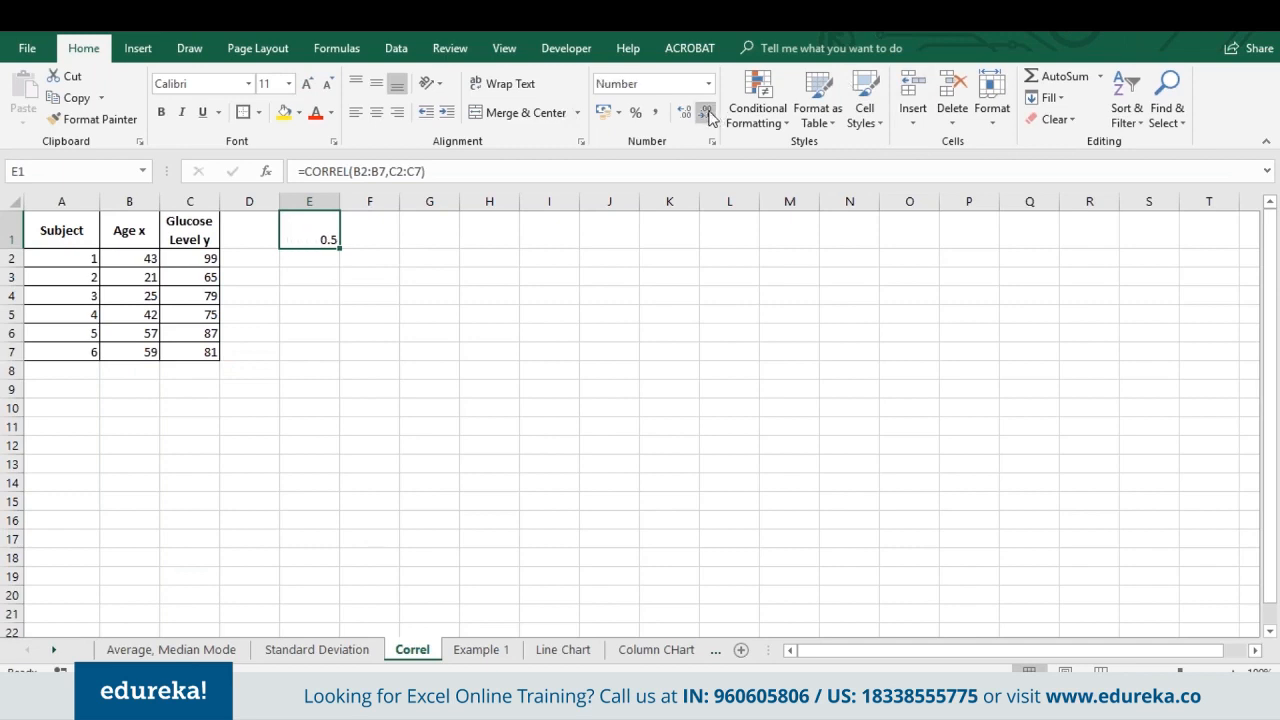
{"action": "left_click", "coordinate": [678, 115]}
Step: Open the Example 1 sheet and examine the Stock A % Change and S&P 500 weekly change columns
{"action": "left_click", "coordinate": [488, 652]}
{"action": "left_click", "coordinate": [200, 408]}
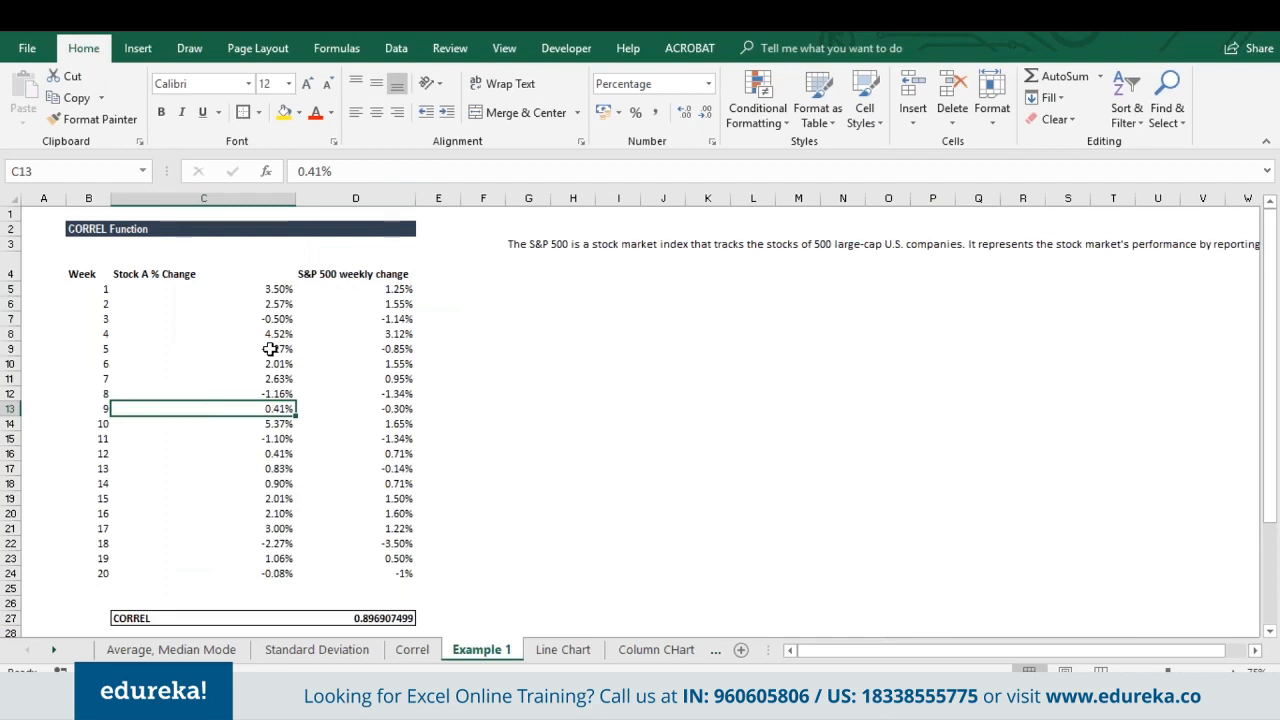
{"action": "left_click", "coordinate": [251, 289]}
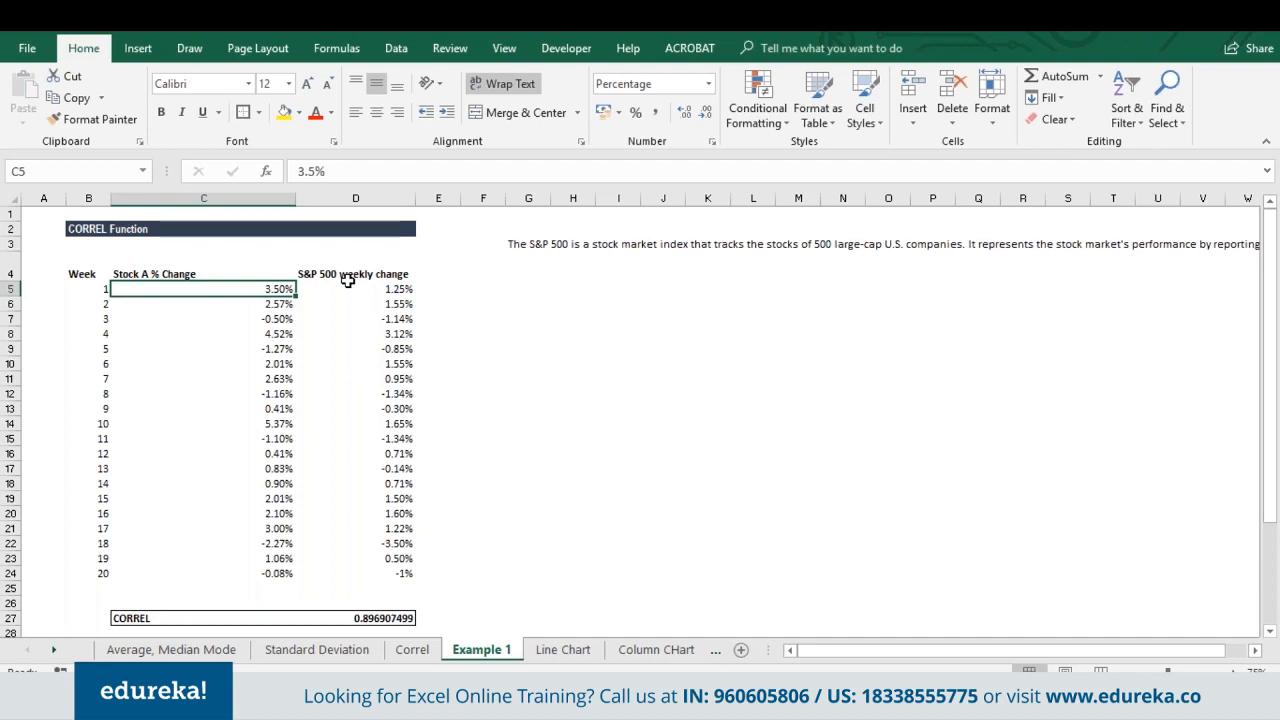
{"action": "left_click", "coordinate": [356, 289]}
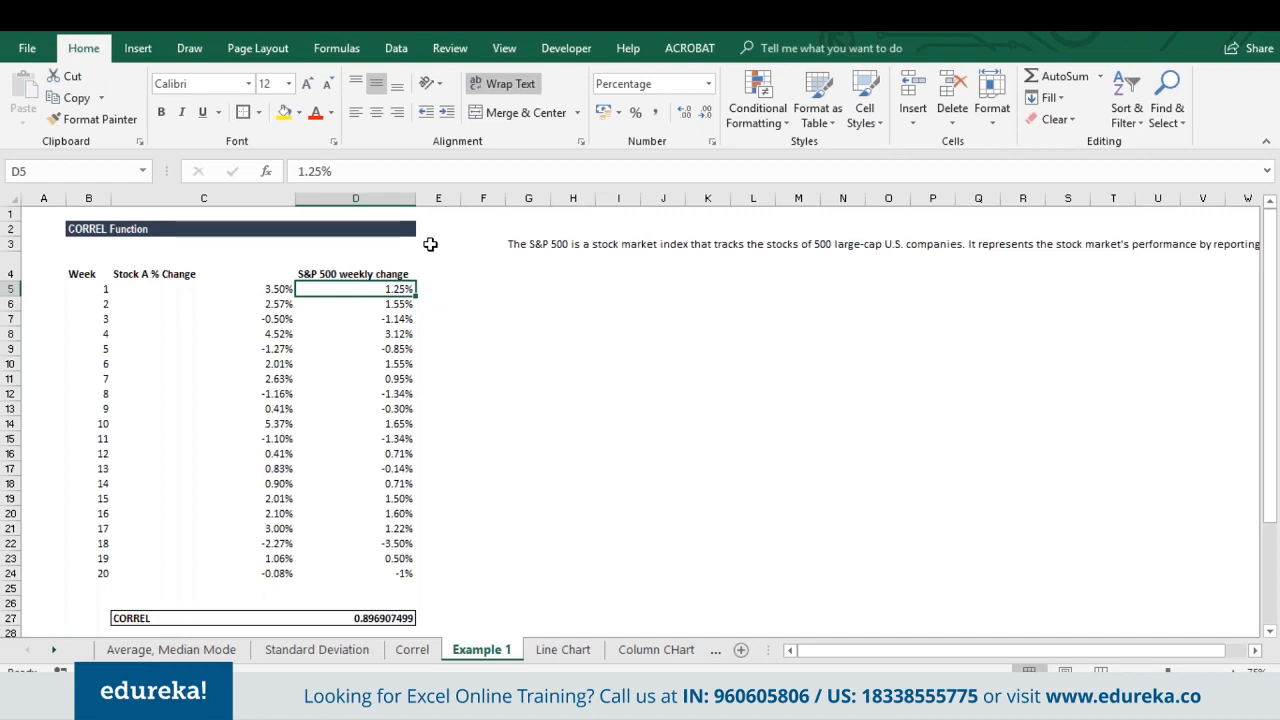
Step: Calculate the correlation between the Stock A and S&P 500 weekly changes in G5 with =CORREL(C5:C24,D5:D24)
{"action": "left_click", "coordinate": [532, 290]}
{"action": "type", "text": "="}
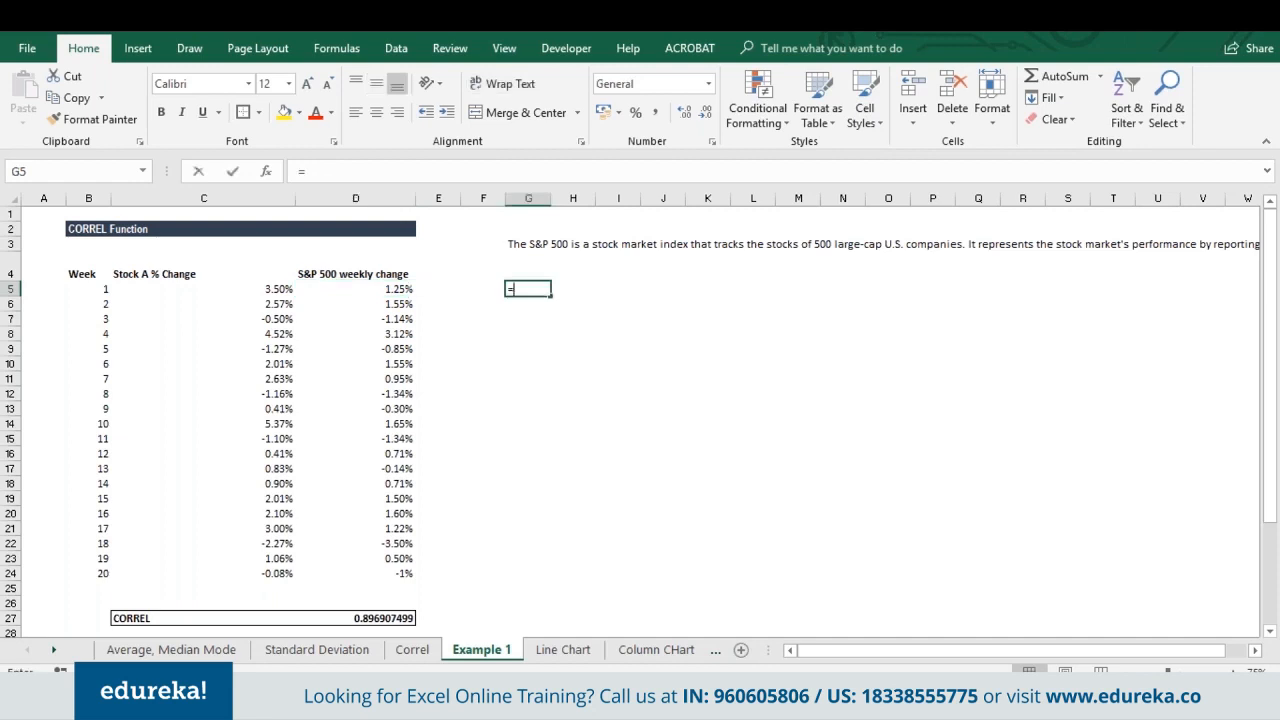
{"action": "type", "text": "corr"}
{"action": "key", "text": "Tab"}
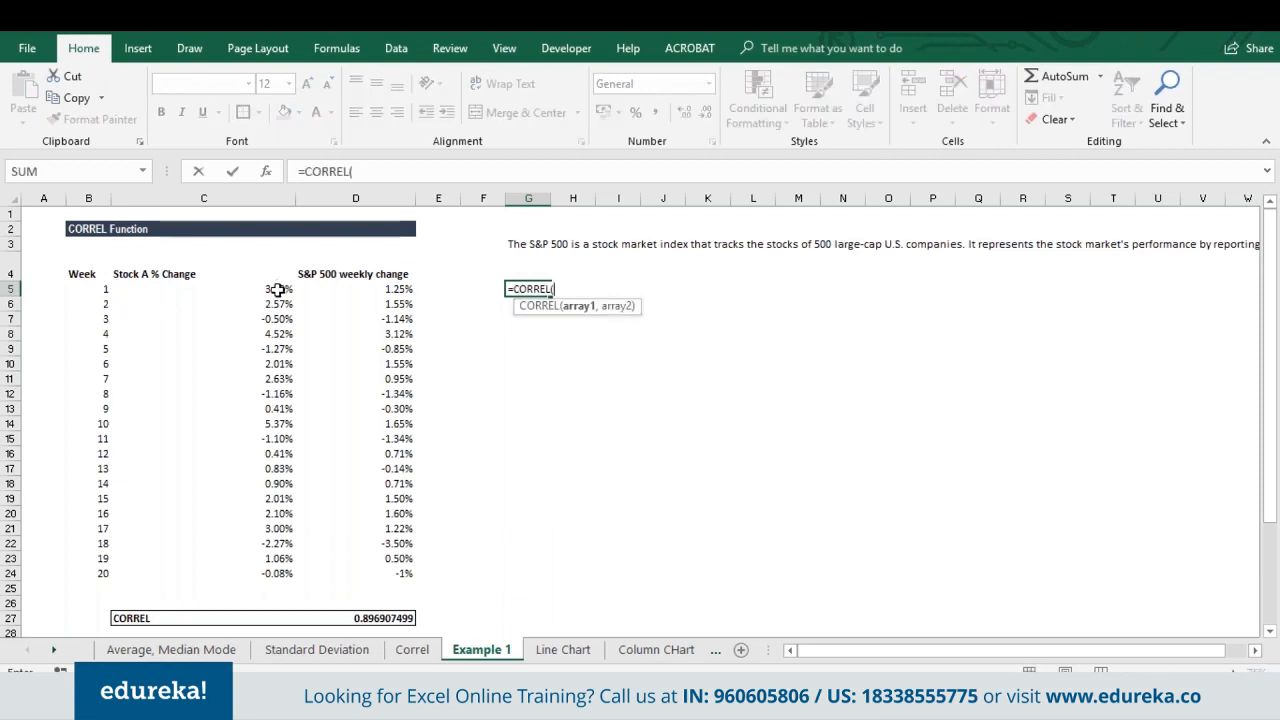
{"action": "left_click_drag", "start_coordinate": [278, 289], "coordinate": [281, 571]}
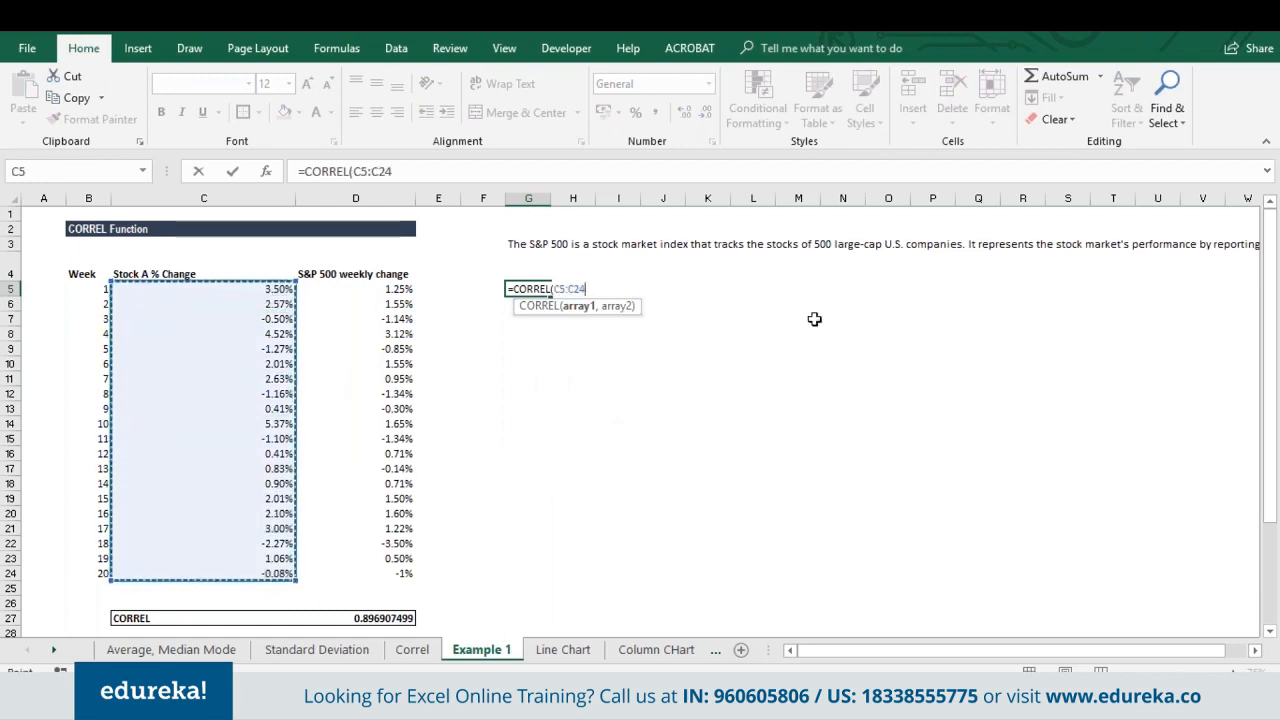
{"action": "type", "text": ","}
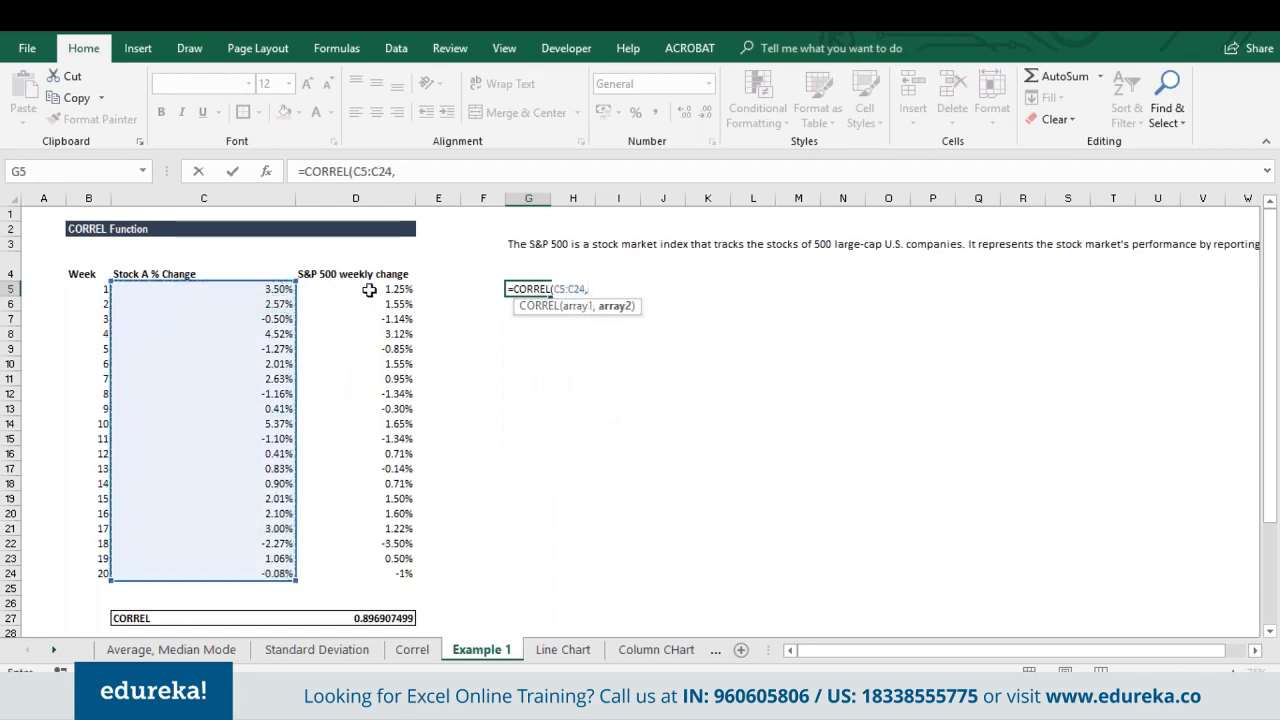
{"action": "left_click_drag", "start_coordinate": [371, 291], "coordinate": [378, 575]}
{"action": "type", "text": ")"}
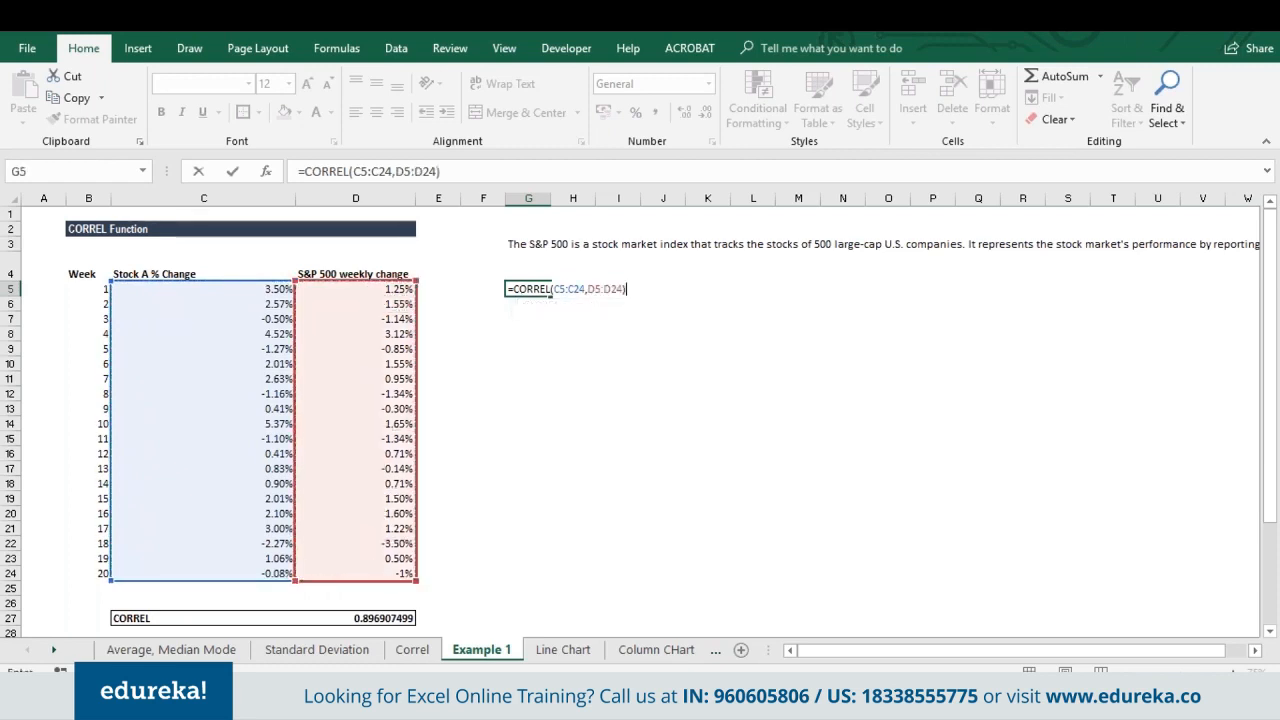
{"action": "key", "text": "Return"}
{"action": "left_click", "coordinate": [520, 289]}
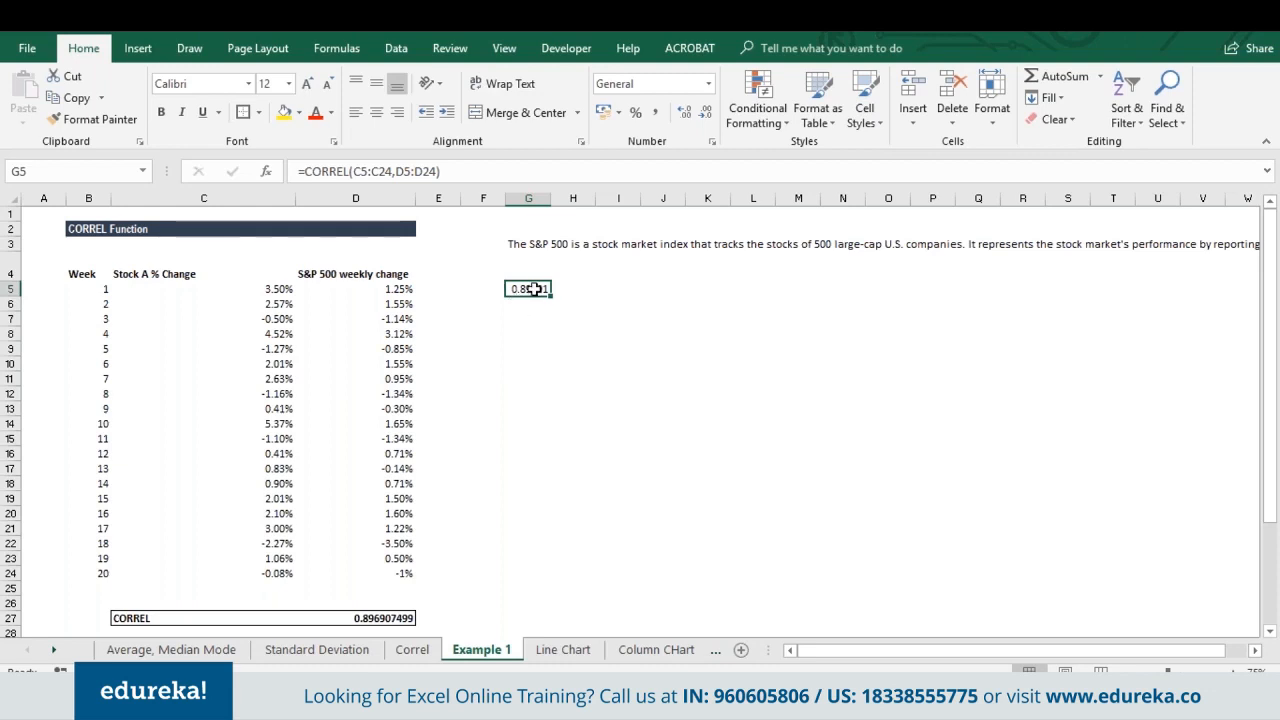
Step: Review the age and glucose correlation on the Correl sheet, and open the Column CHart sheet
{"action": "left_click", "coordinate": [412, 650]}
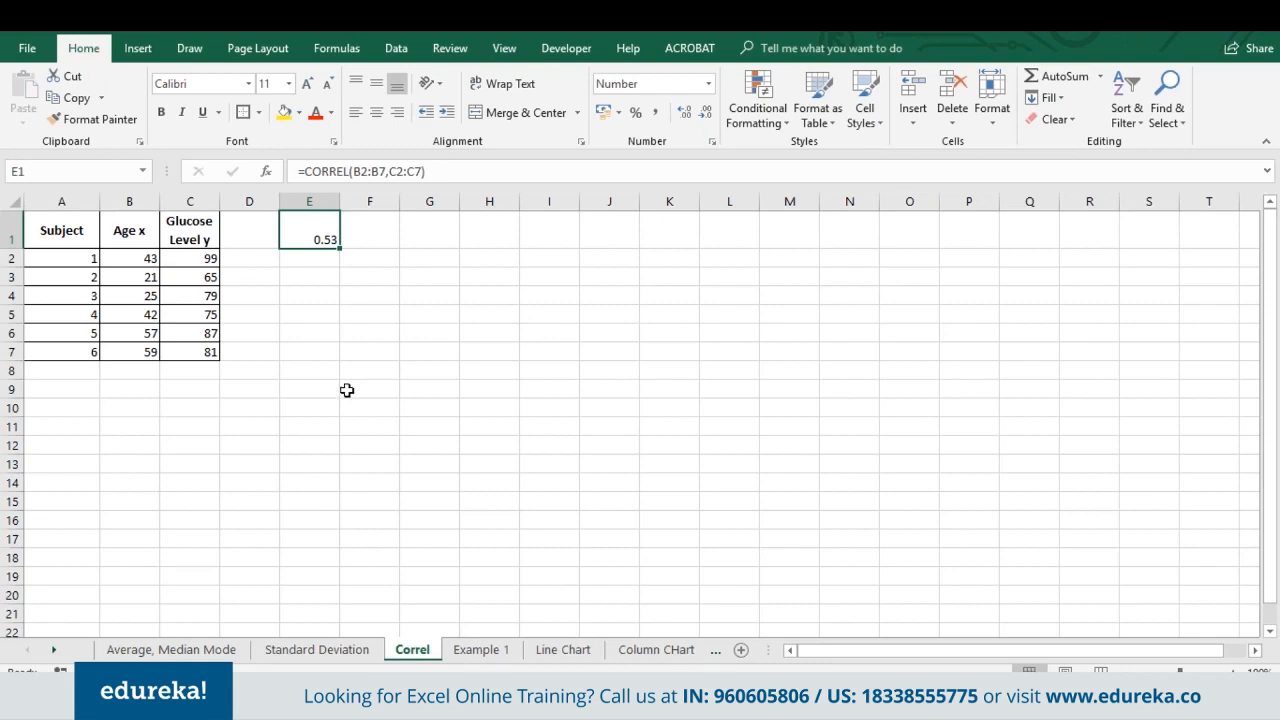
{"action": "left_click", "coordinate": [468, 648]}
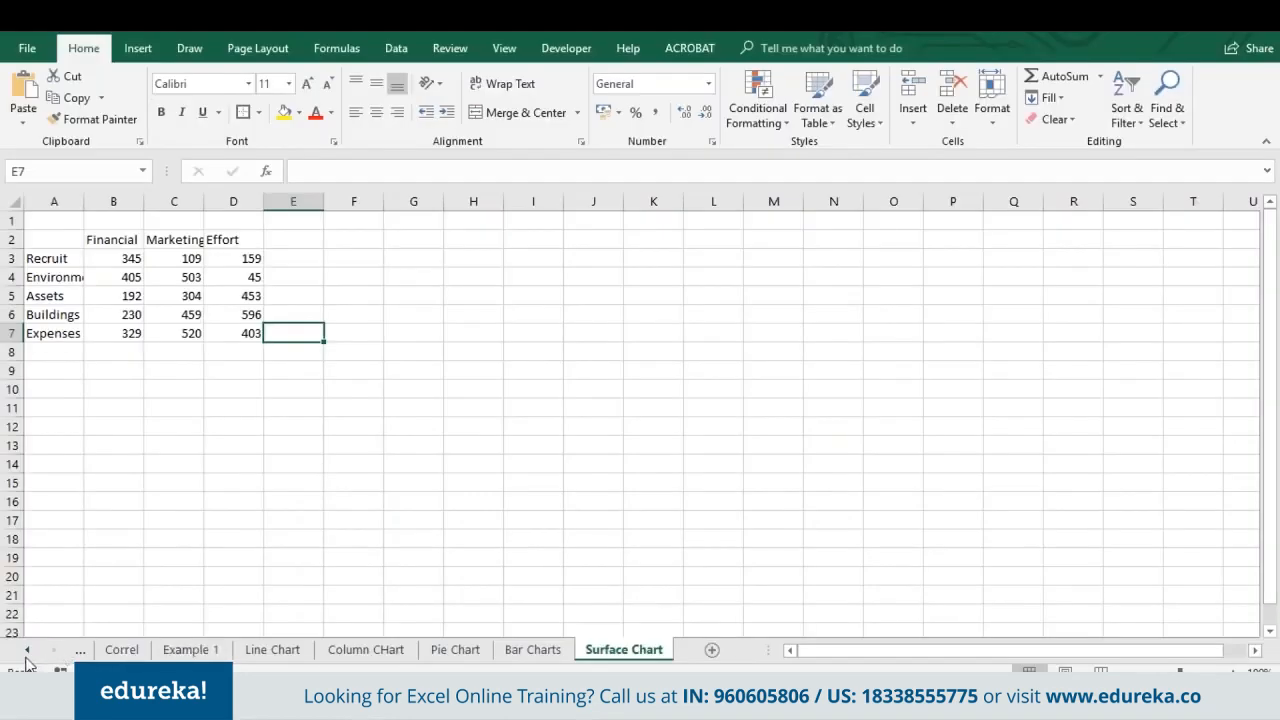
{"action": "left_click", "coordinate": [27, 649]}
{"action": "left_click", "coordinate": [505, 652]}
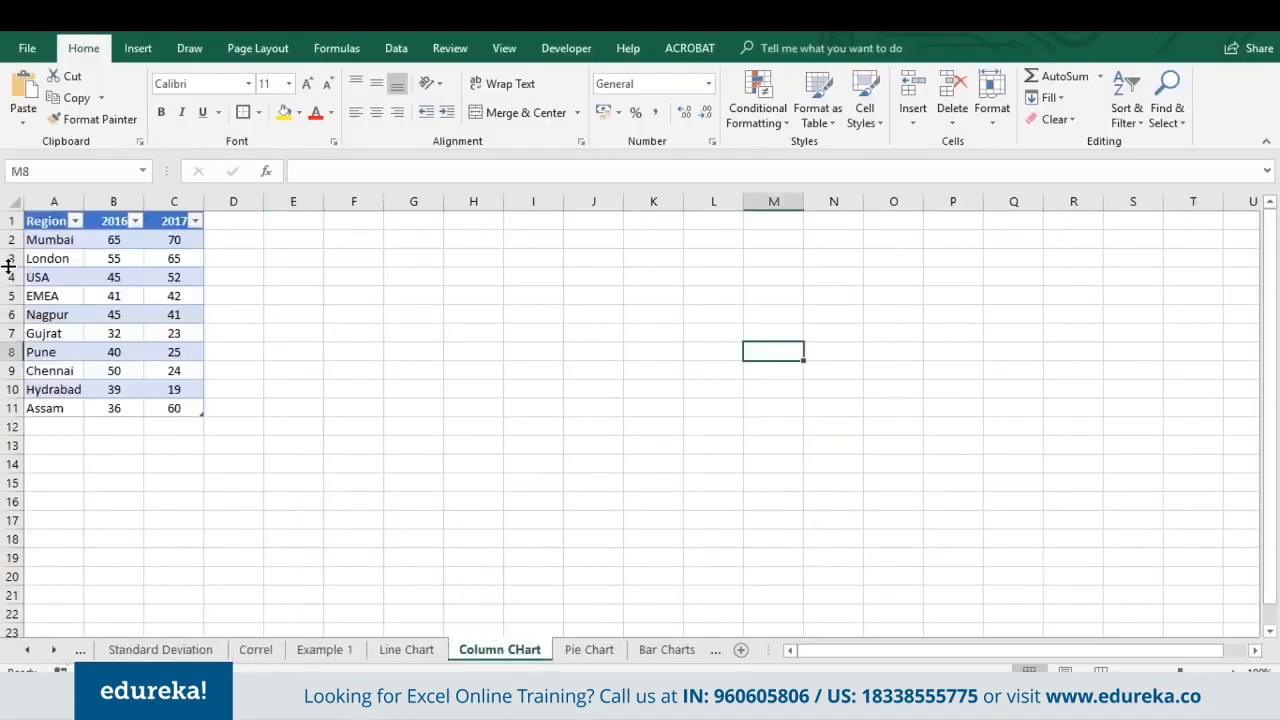
Step: Examine the Region, 2016 and 2017 headers and the Mumbai and London values in the table
{"action": "left_click", "coordinate": [50, 222]}
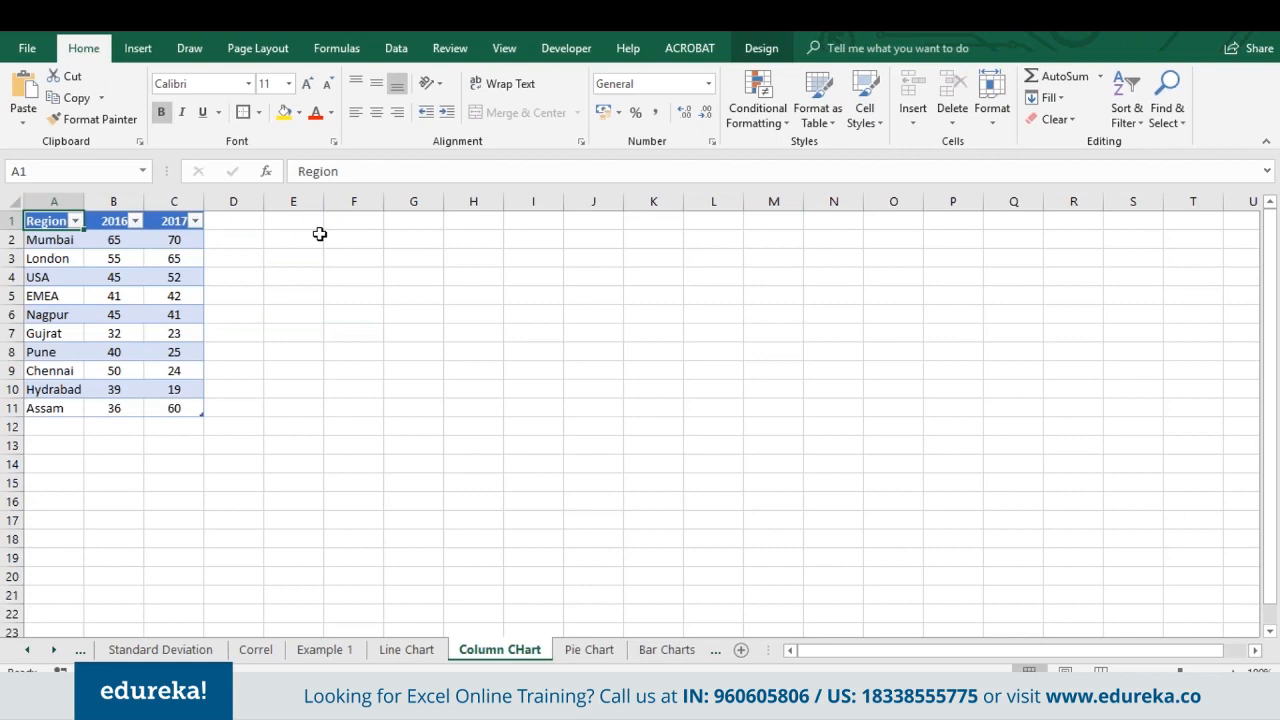
{"action": "left_click", "coordinate": [12, 221]}
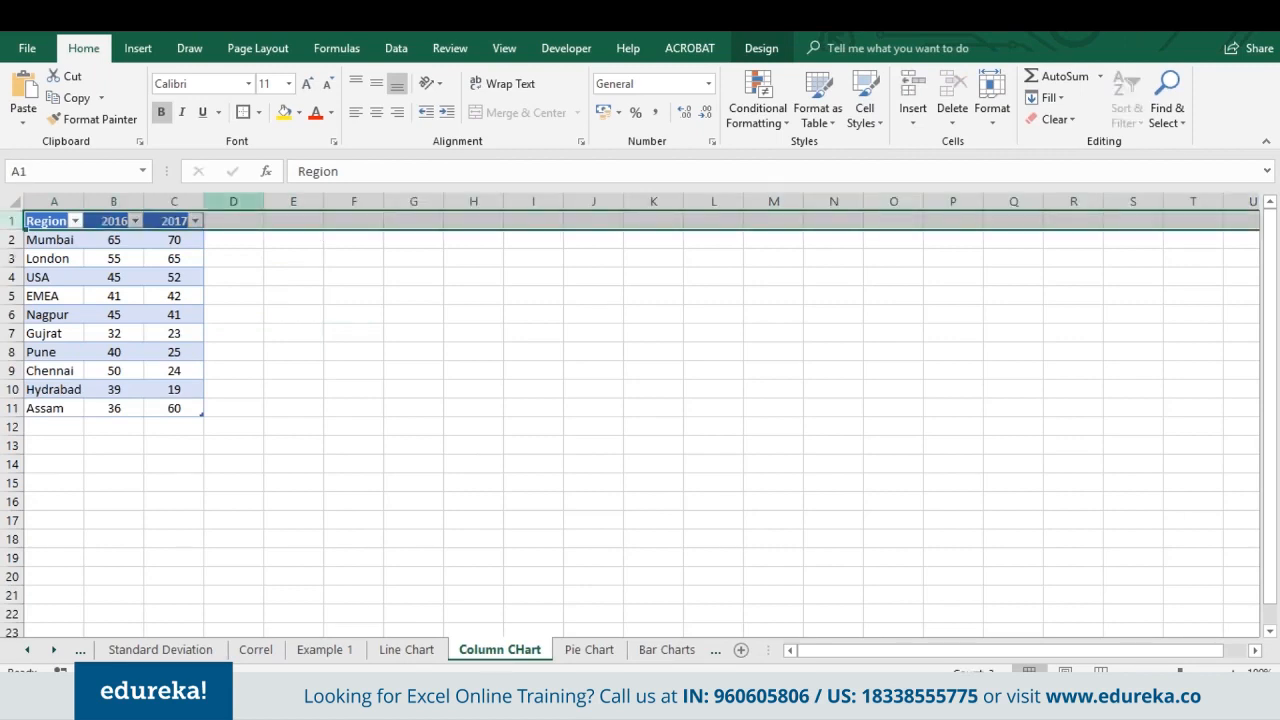
{"action": "left_click", "coordinate": [171, 220]}
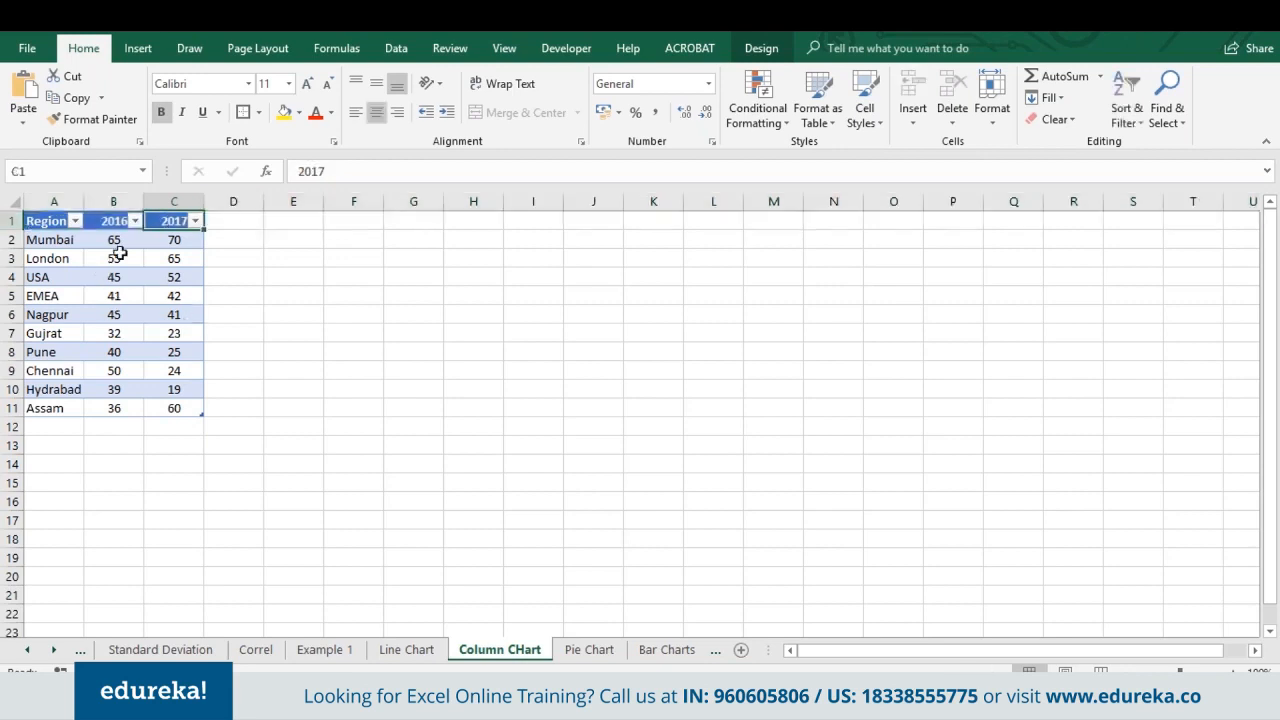
{"action": "left_click", "coordinate": [12, 221]}
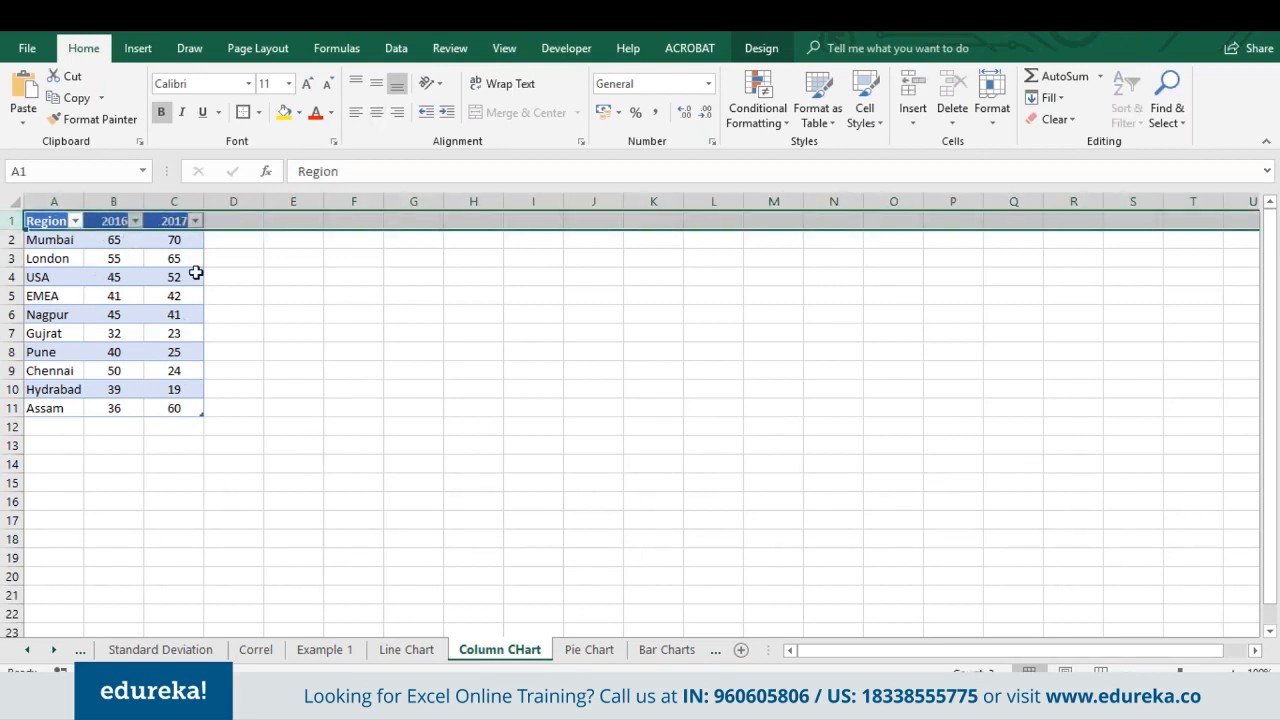
{"action": "left_click", "coordinate": [109, 243]}
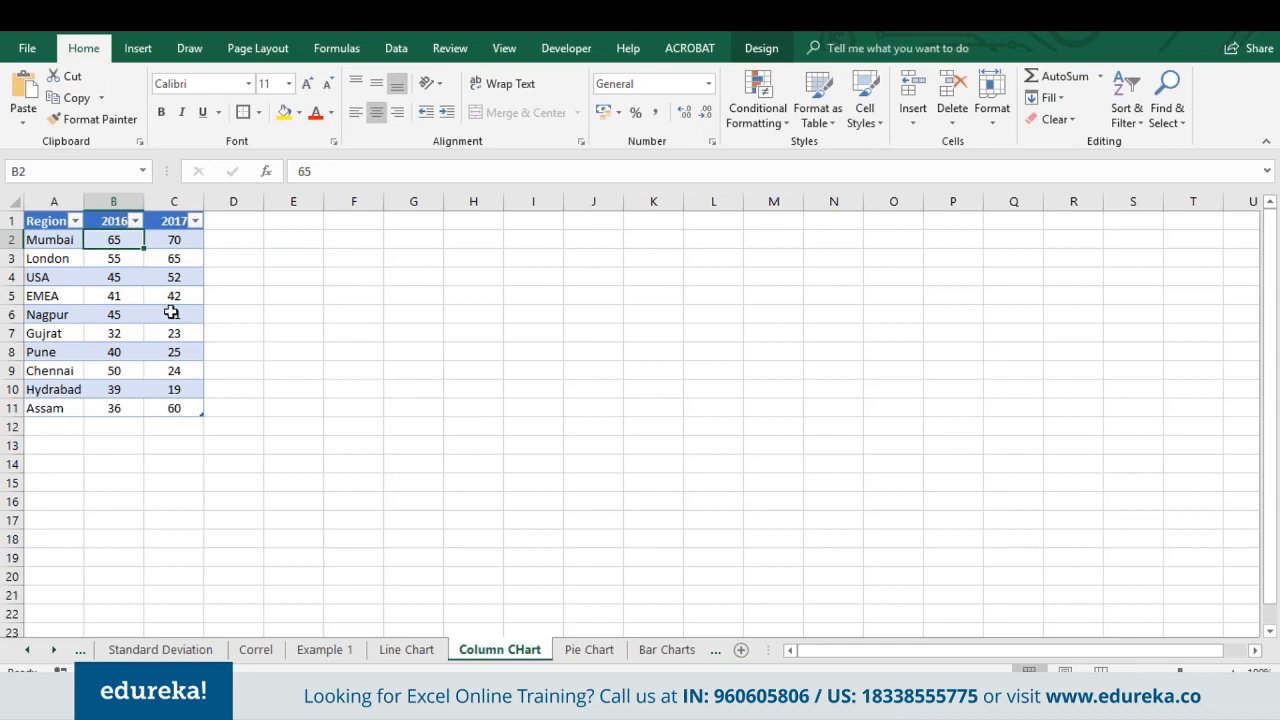
{"action": "left_click", "coordinate": [119, 259]}
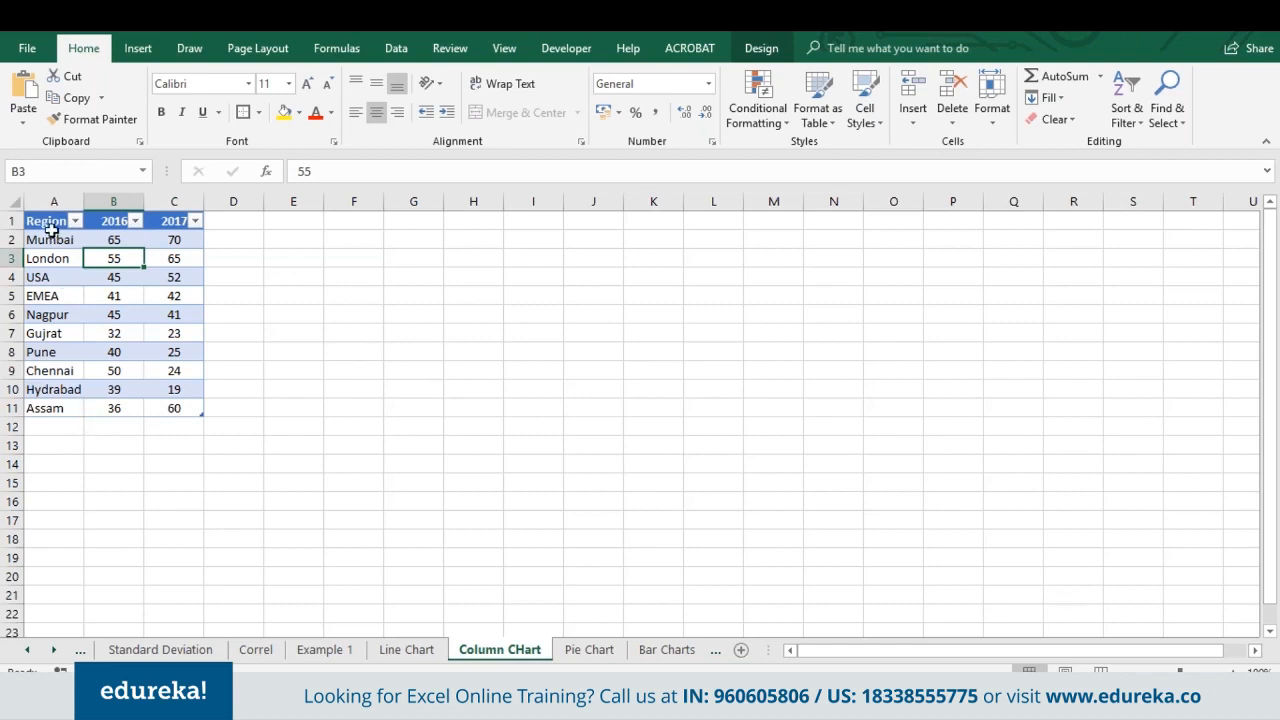
Step: Select the region table A1:C11 and preview its recommended charts without inserting one
{"action": "left_click_drag", "start_coordinate": [50, 221], "coordinate": [168, 408]}
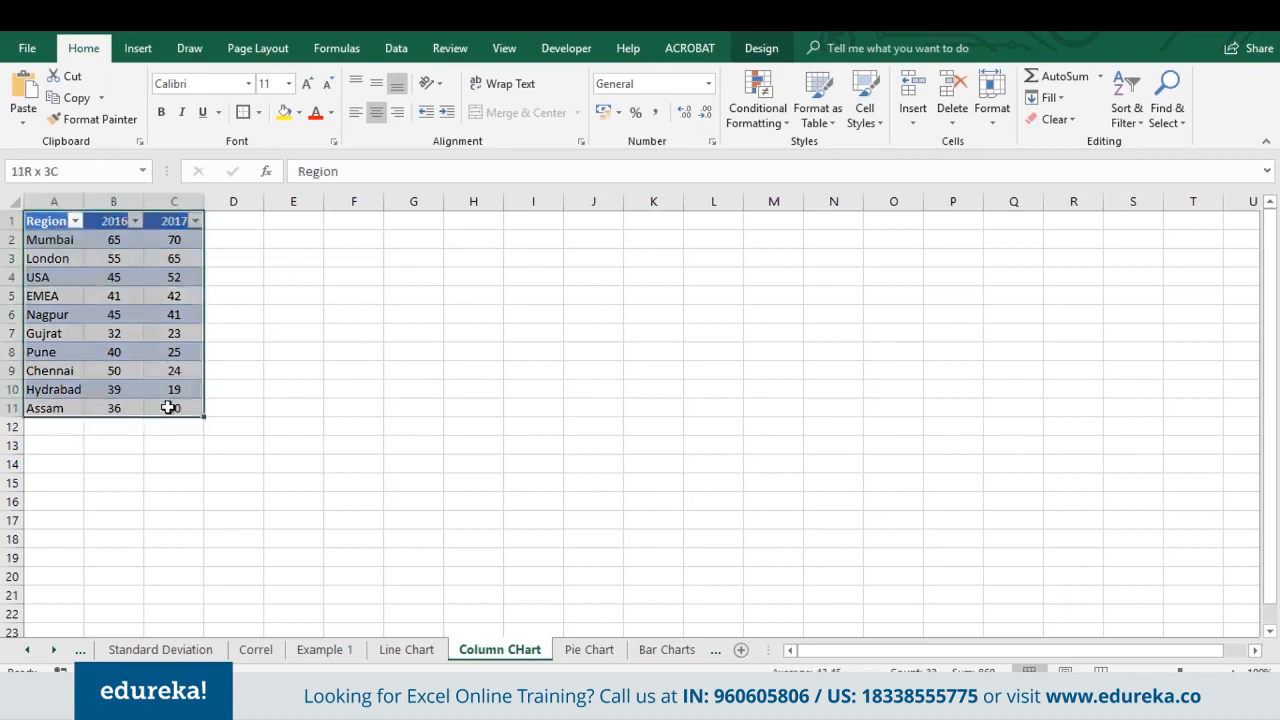
{"action": "left_click", "coordinate": [160, 292]}
{"action": "left_click_drag", "start_coordinate": [48, 217], "coordinate": [178, 408]}
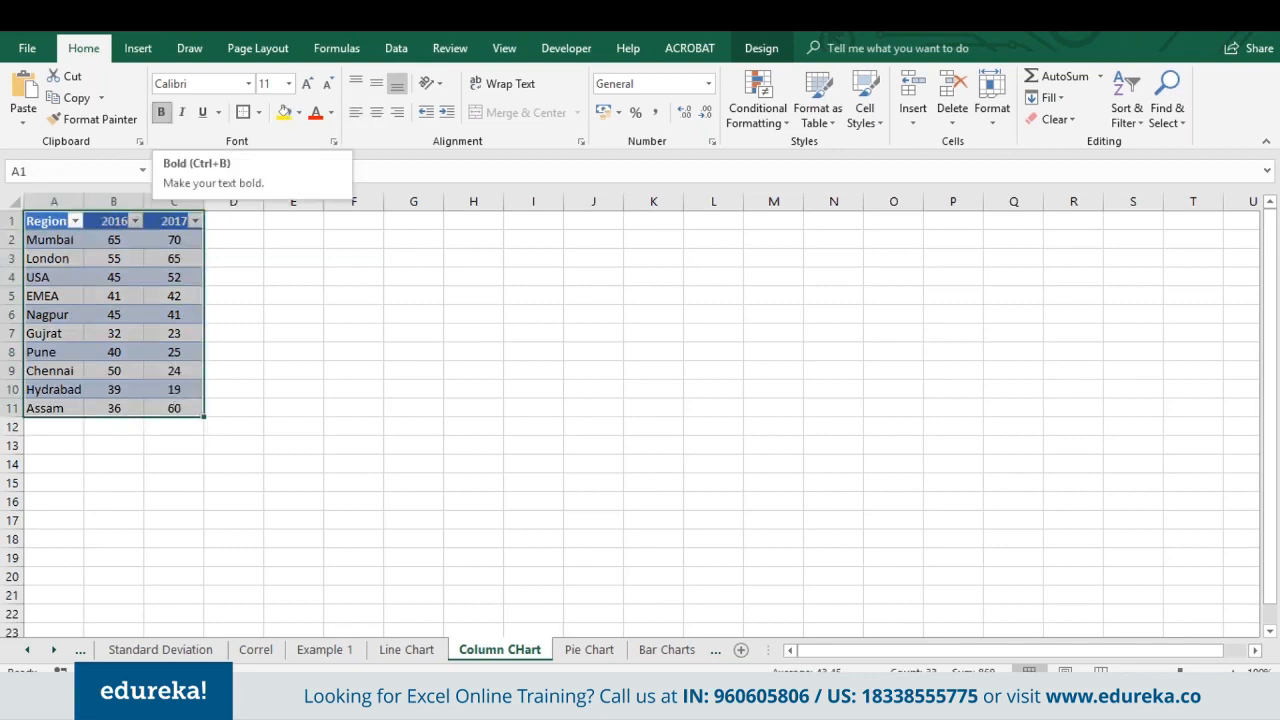
{"action": "left_click", "coordinate": [997, 38]}
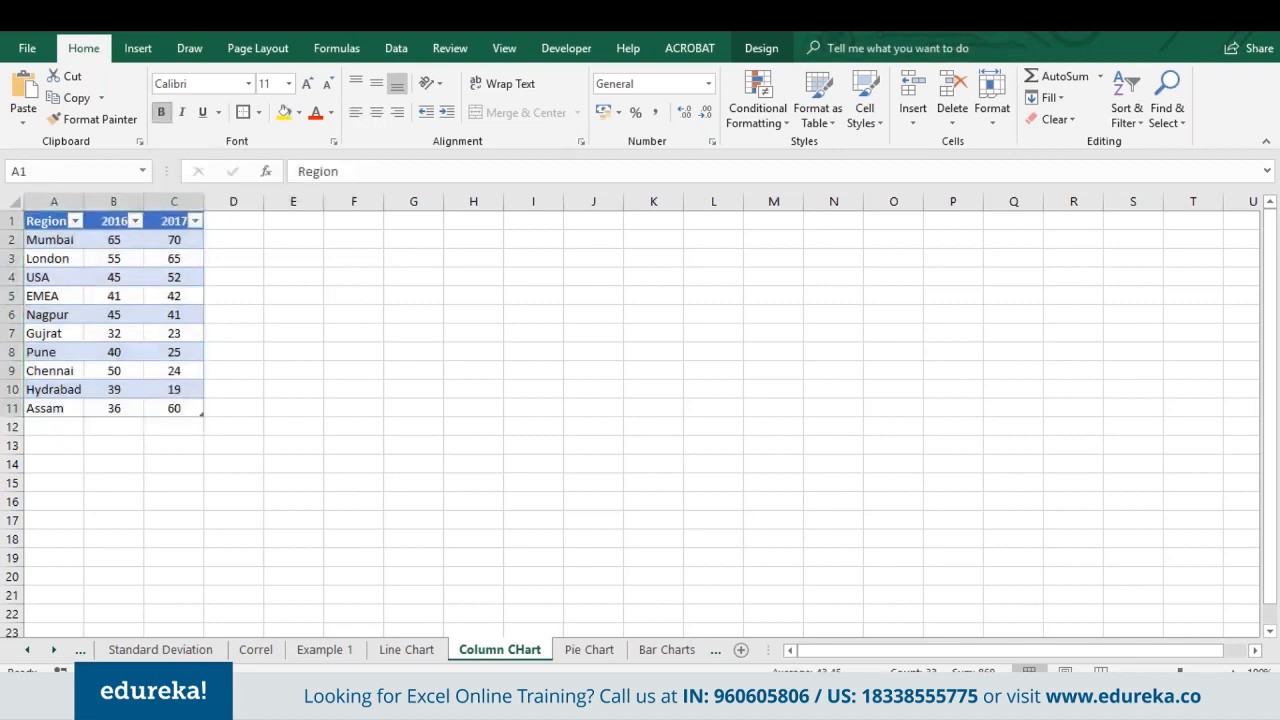
{"action": "left_click", "coordinate": [137, 50]}
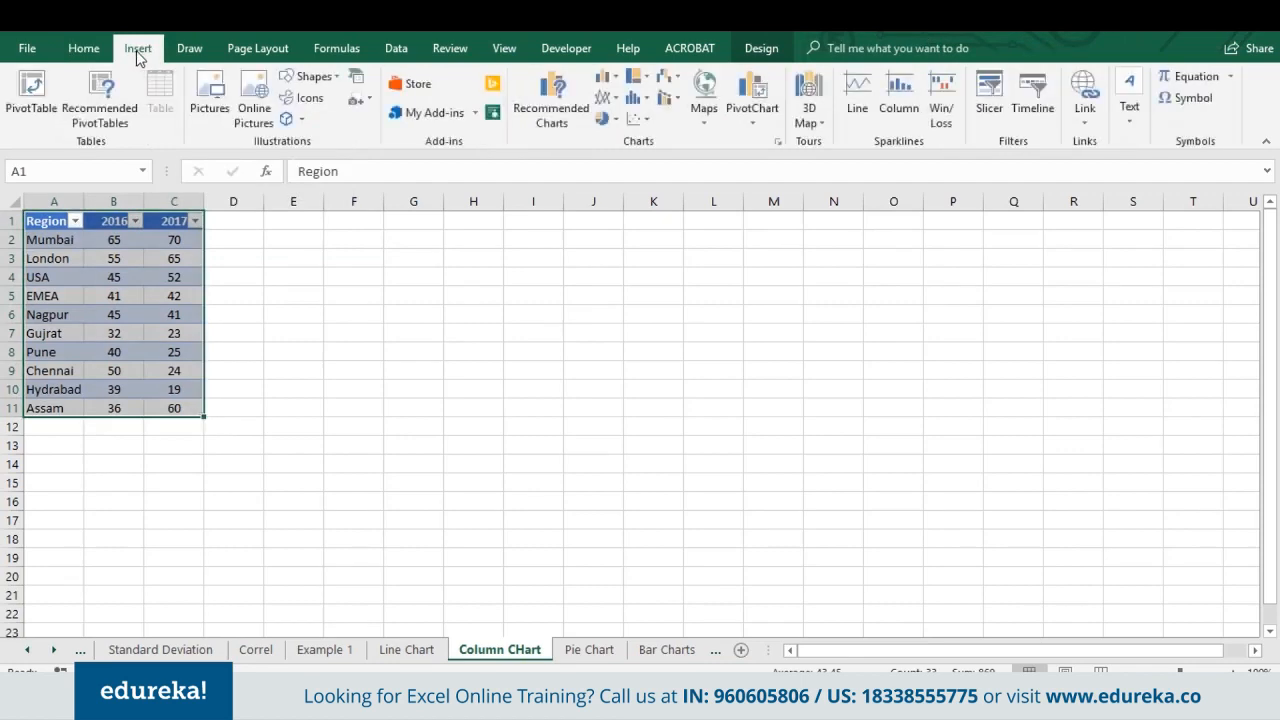
{"action": "left_click", "coordinate": [549, 118]}
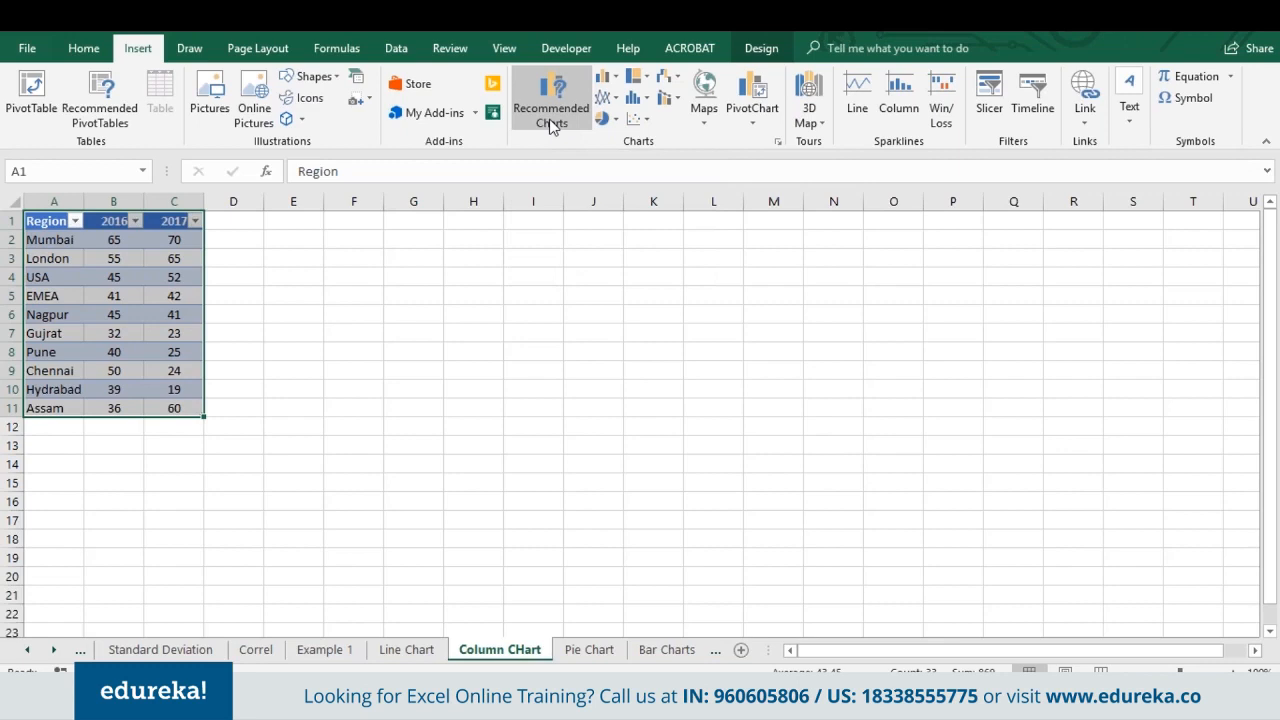
{"action": "left_click", "coordinate": [551, 118]}
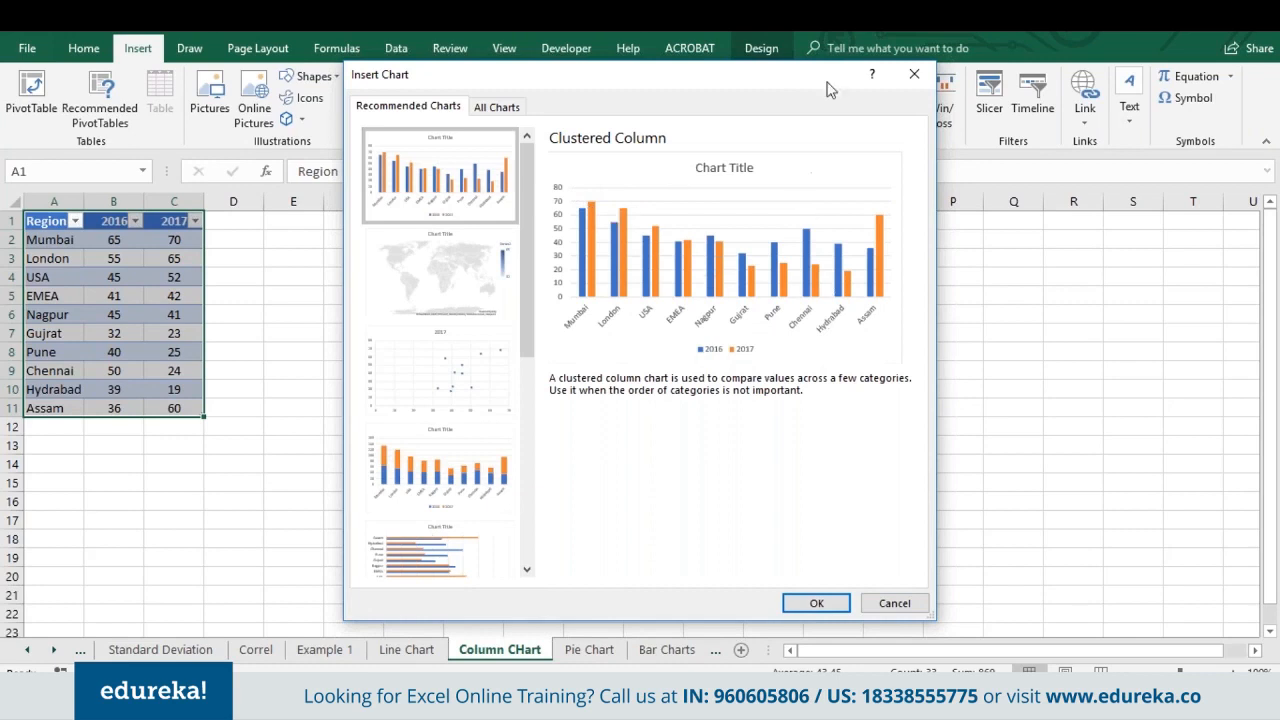
{"action": "left_click", "coordinate": [886, 607]}
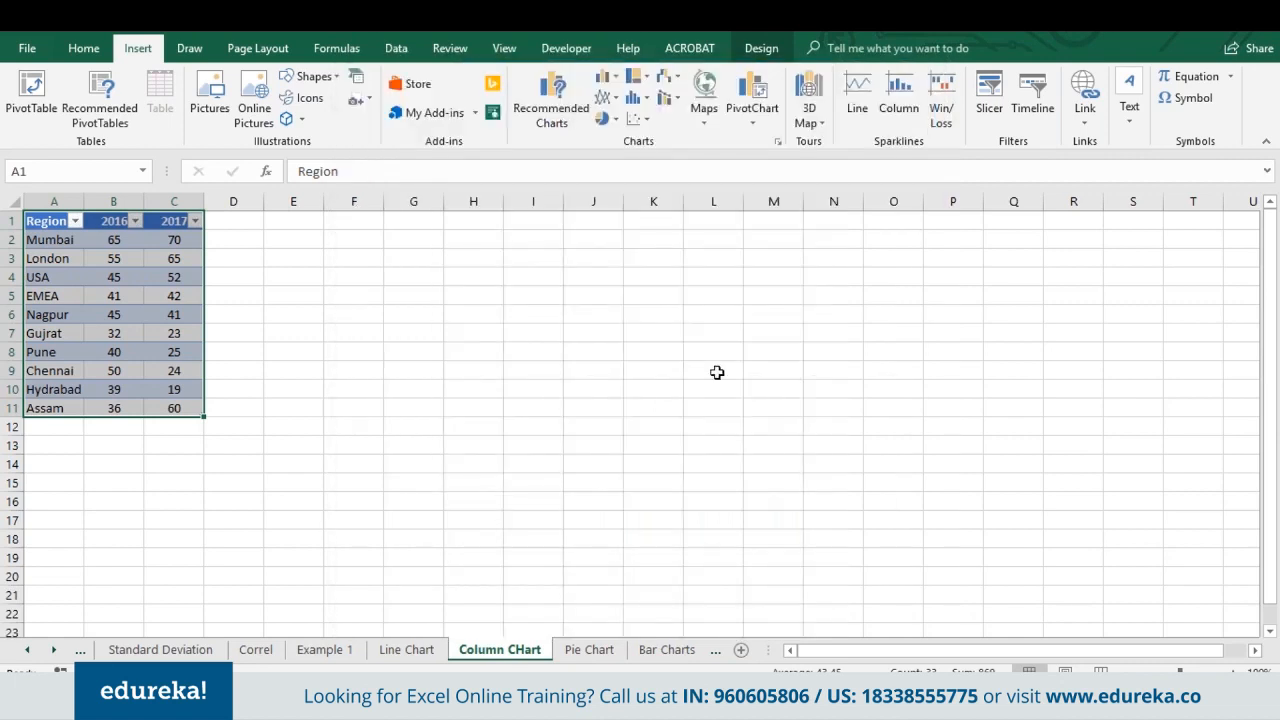
Step: Insert a 2-D Clustered Column chart of A1:C11 and place its upper-left corner near cell F2, beside the table
{"action": "left_click", "coordinate": [618, 88]}
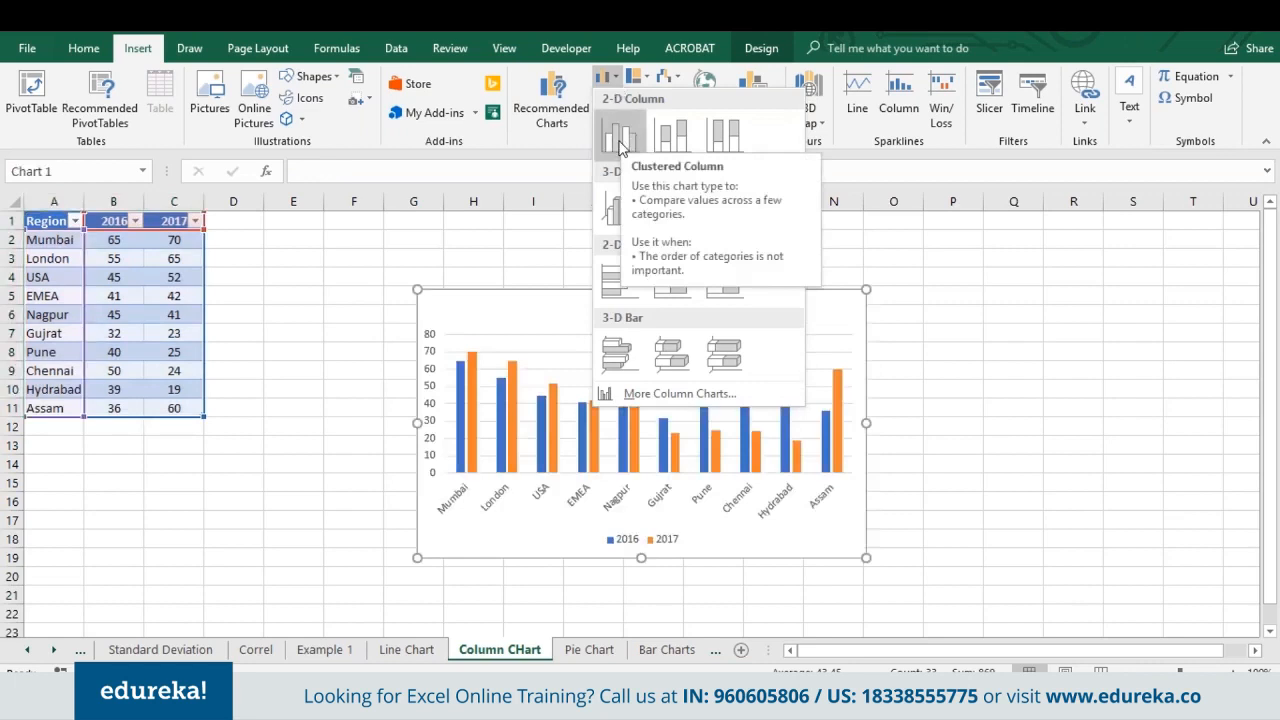
{"action": "left_click", "coordinate": [618, 138]}
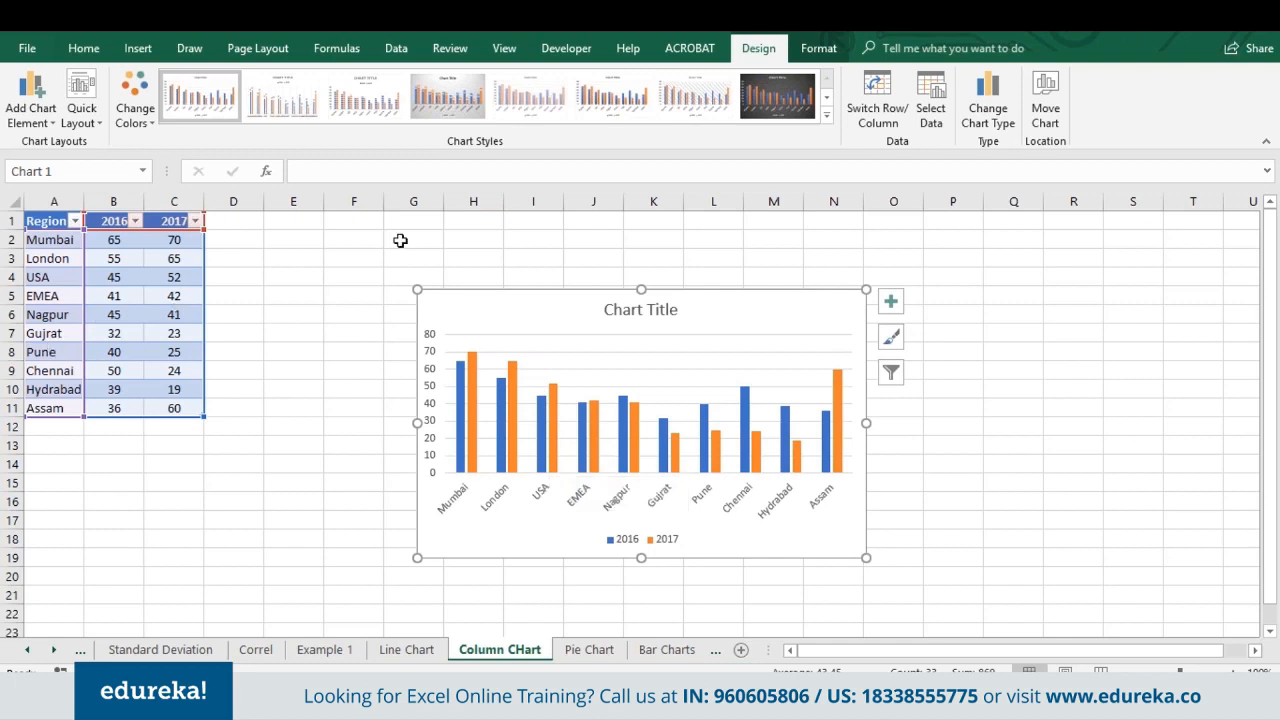
{"action": "mouse_move", "coordinate": [468, 410]}
{"action": "left_click_drag", "start_coordinate": [766, 286], "coordinate": [664, 229]}
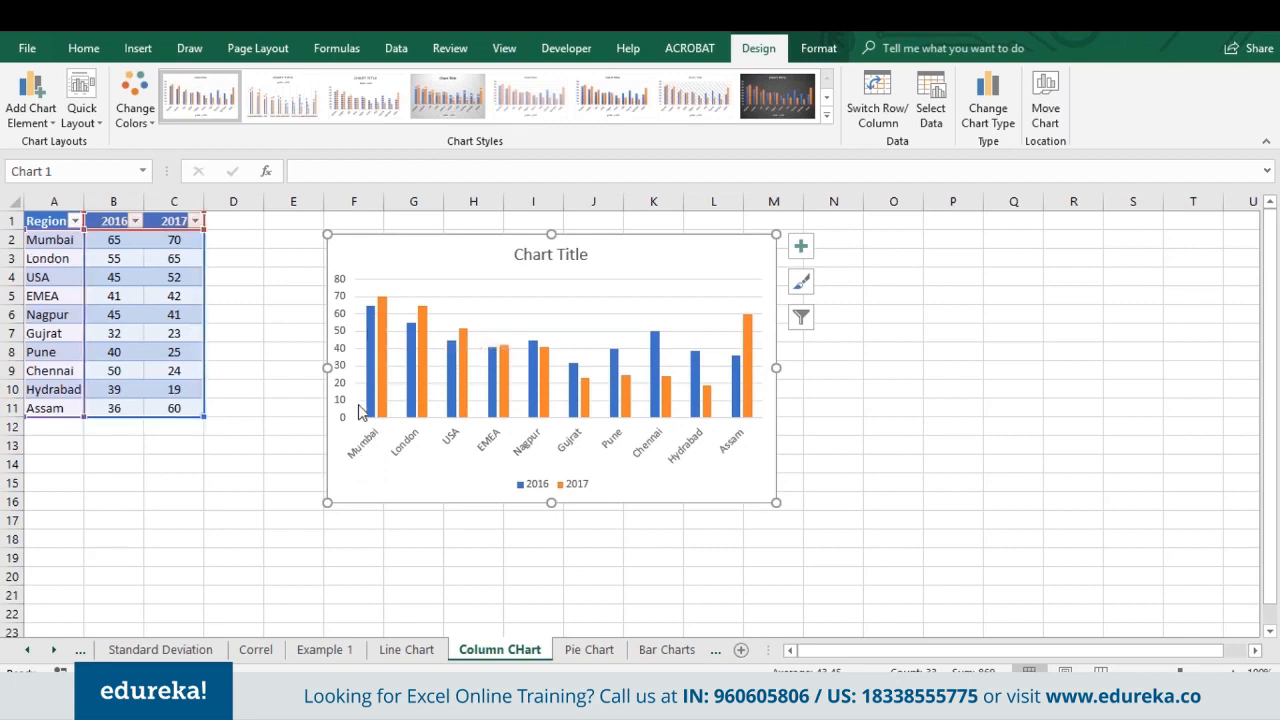
Step: Inspect the 2016 and 2017 columns in the chart, checking the data point values for regions such as Mumbai and Gujrat
{"action": "mouse_move", "coordinate": [371, 336]}
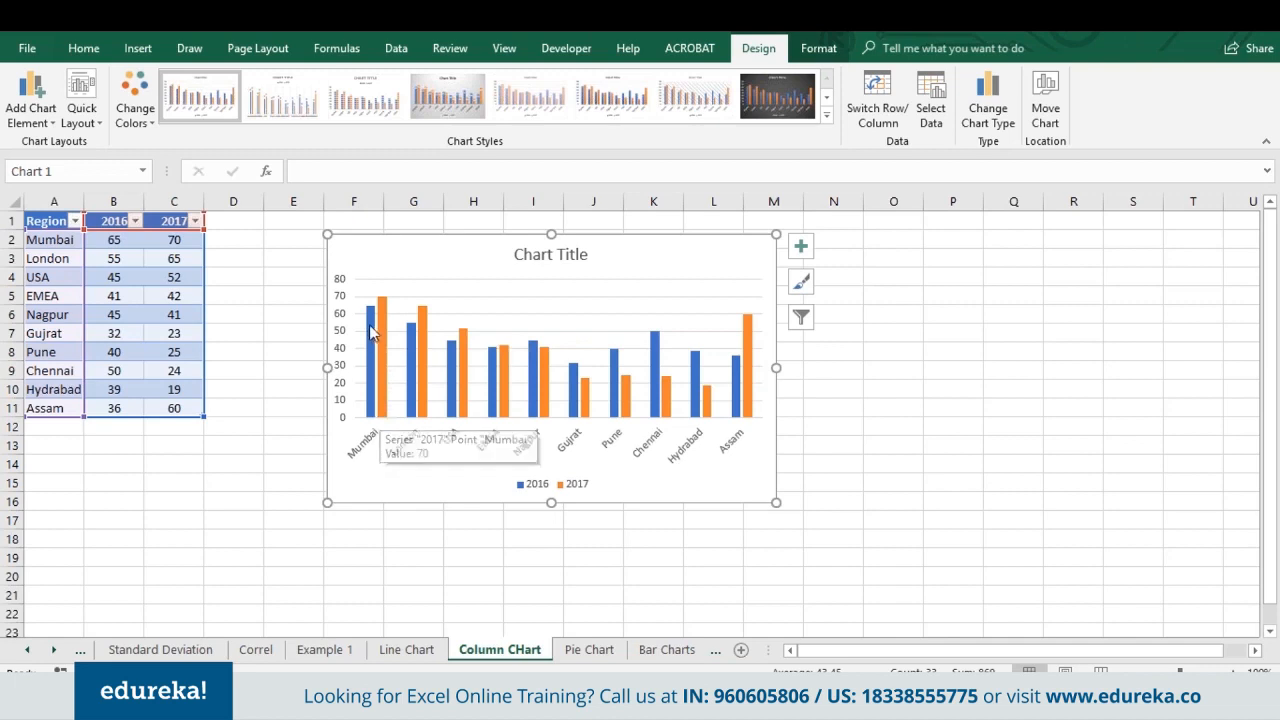
{"action": "mouse_move", "coordinate": [373, 410]}
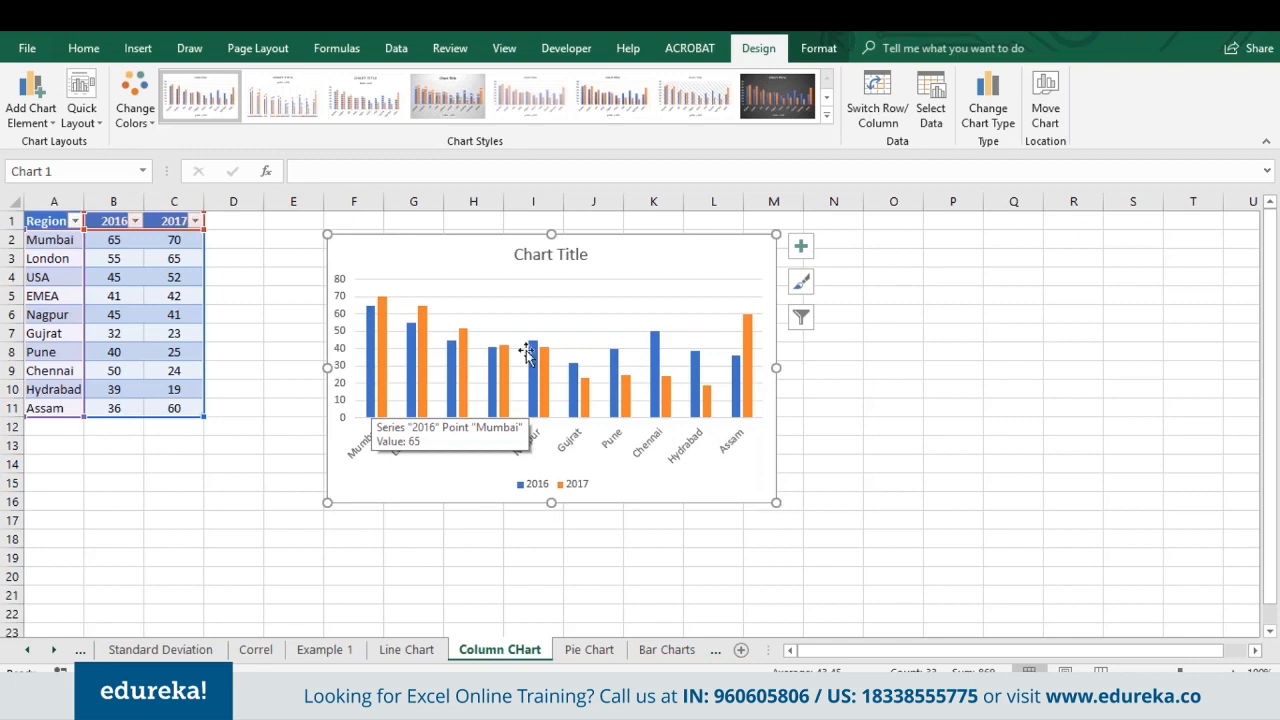
{"action": "left_click", "coordinate": [878, 518]}
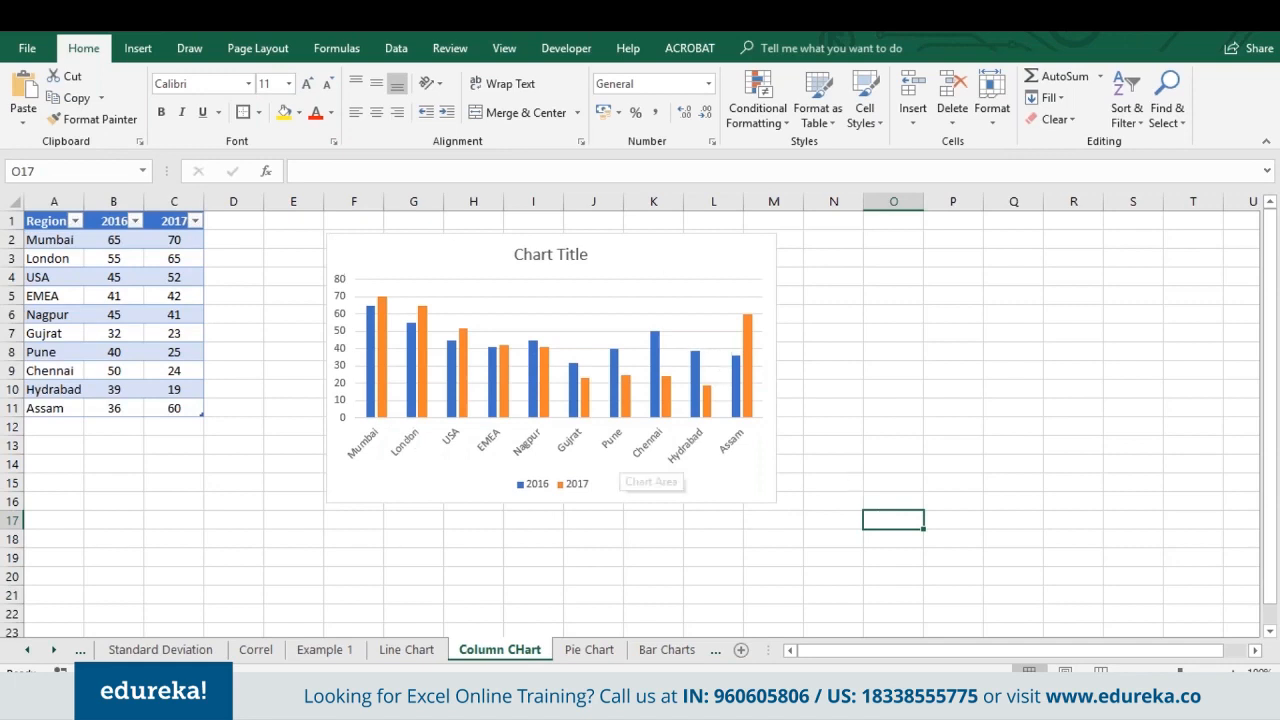
{"action": "mouse_move", "coordinate": [586, 382]}
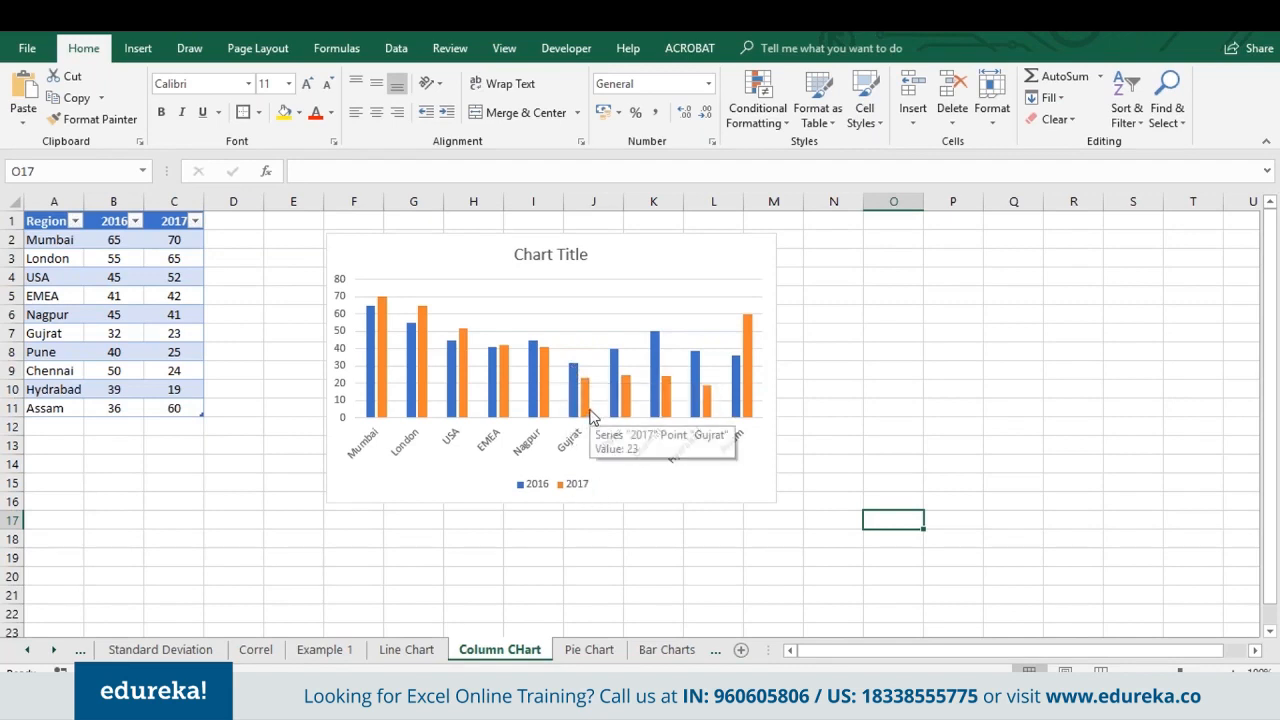
{"action": "mouse_move", "coordinate": [577, 418]}
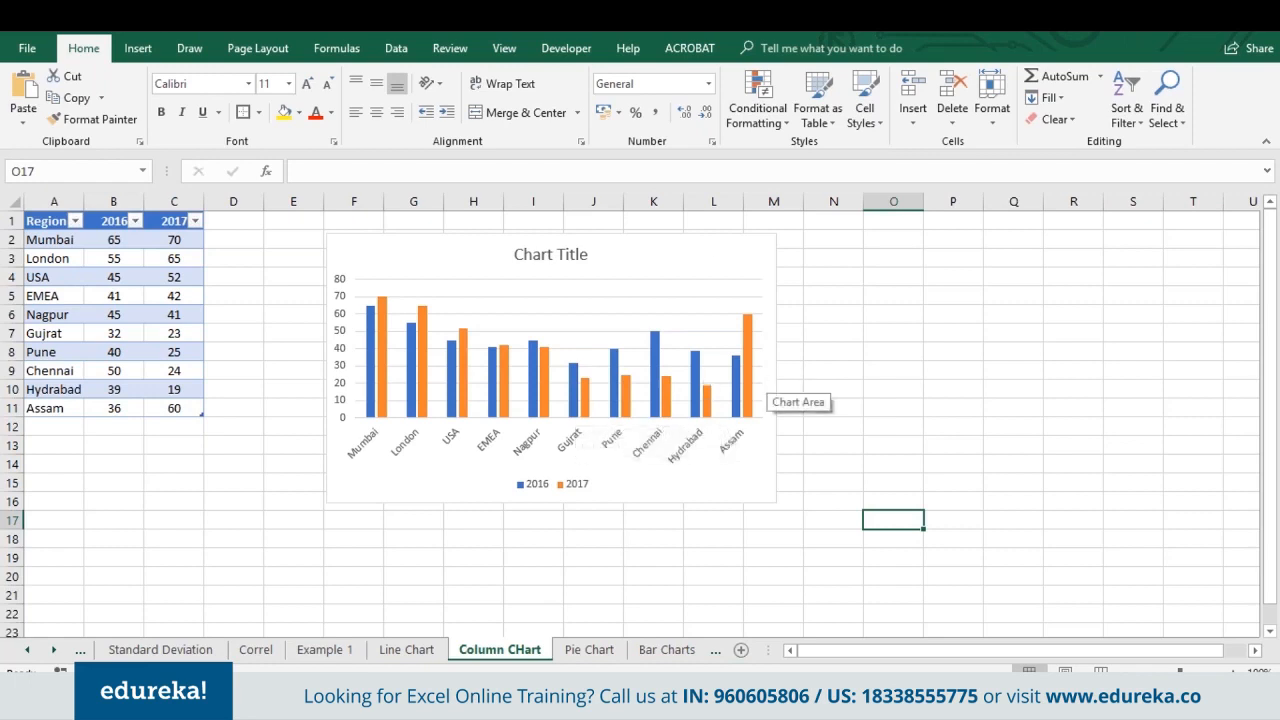
{"action": "left_click", "coordinate": [611, 283]}
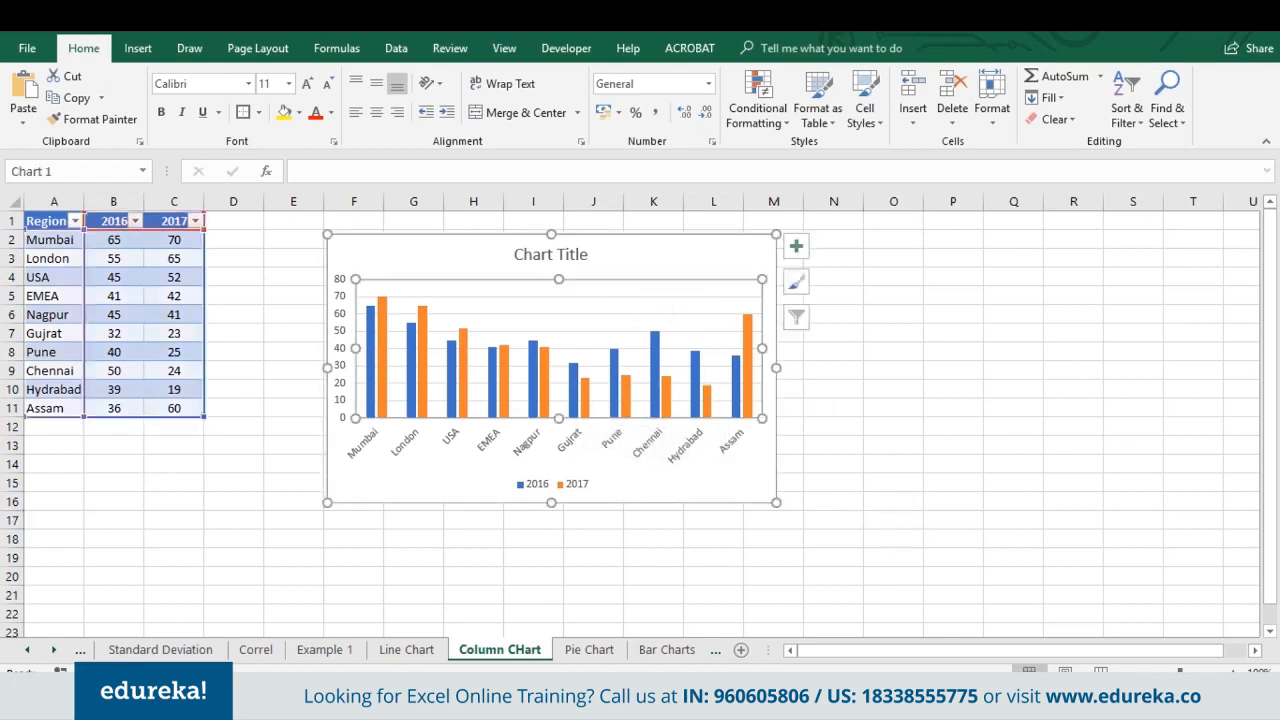
{"action": "left_click", "coordinate": [620, 300]}
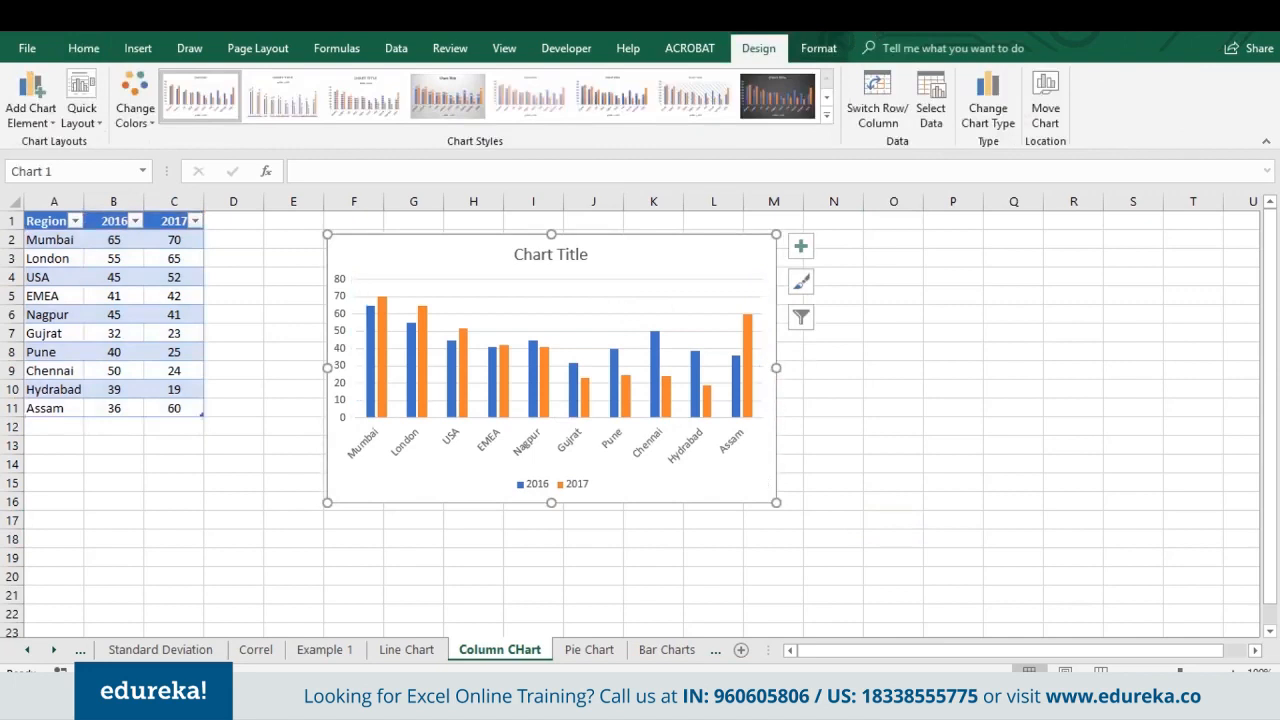
{"action": "left_click", "coordinate": [810, 465]}
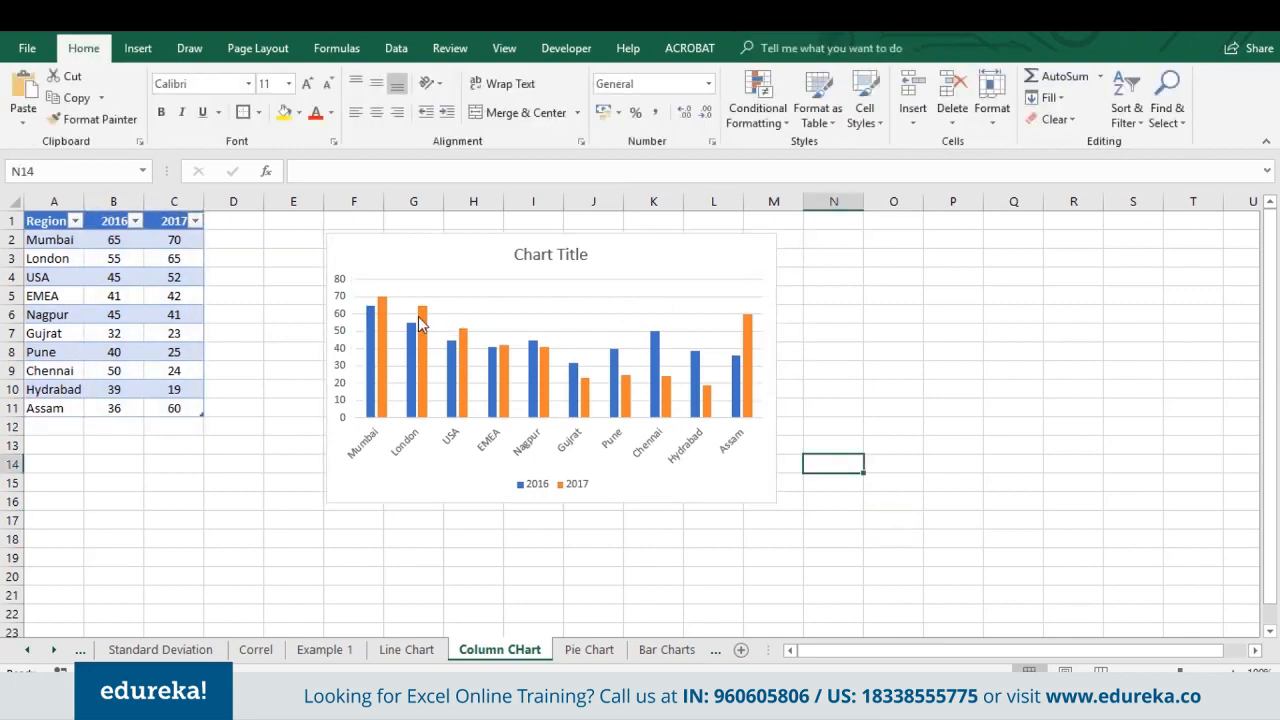
{"action": "mouse_move", "coordinate": [424, 312]}
{"action": "mouse_move", "coordinate": [375, 385]}
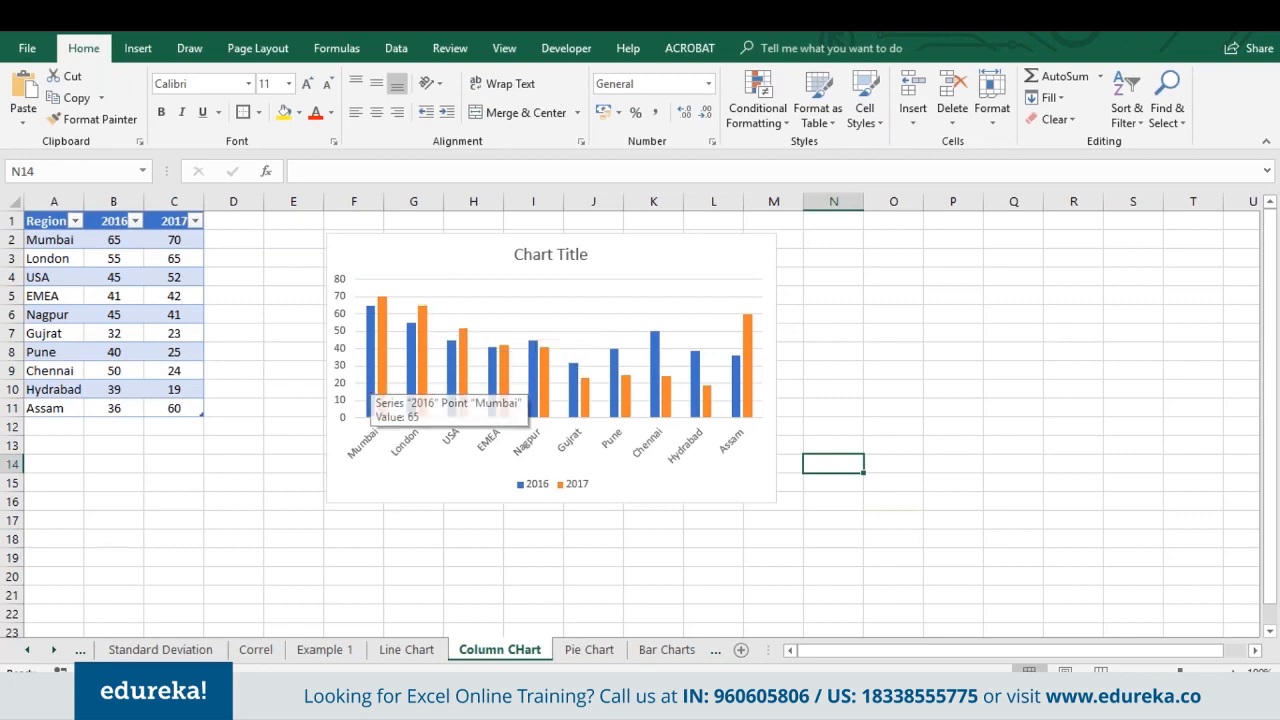
Step: Move the column chart so its upper-left corner sits near cell G4, leaving the data table uncovered
{"action": "left_click", "coordinate": [328, 316]}
{"action": "left_click_drag", "start_coordinate": [328, 316], "coordinate": [162, 330]}
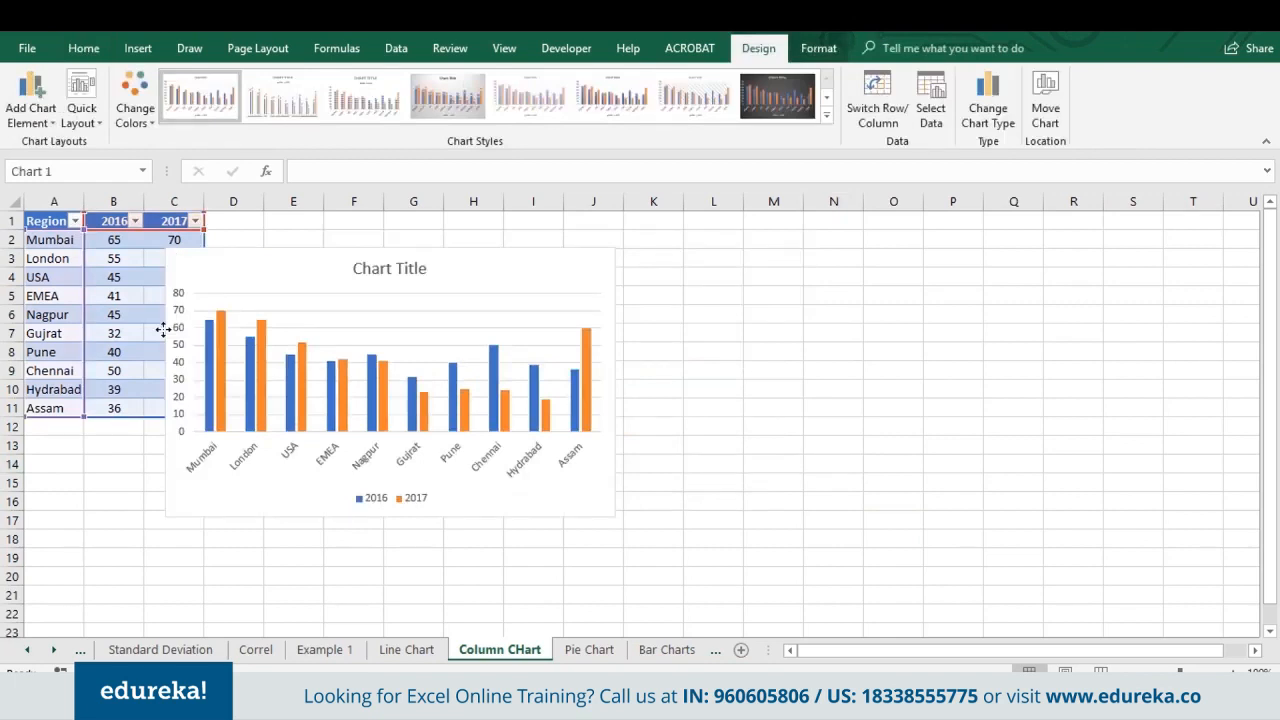
{"action": "left_click_drag", "start_coordinate": [162, 330], "coordinate": [55, 378]}
{"action": "left_click_drag", "start_coordinate": [466, 317], "coordinate": [815, 285]}
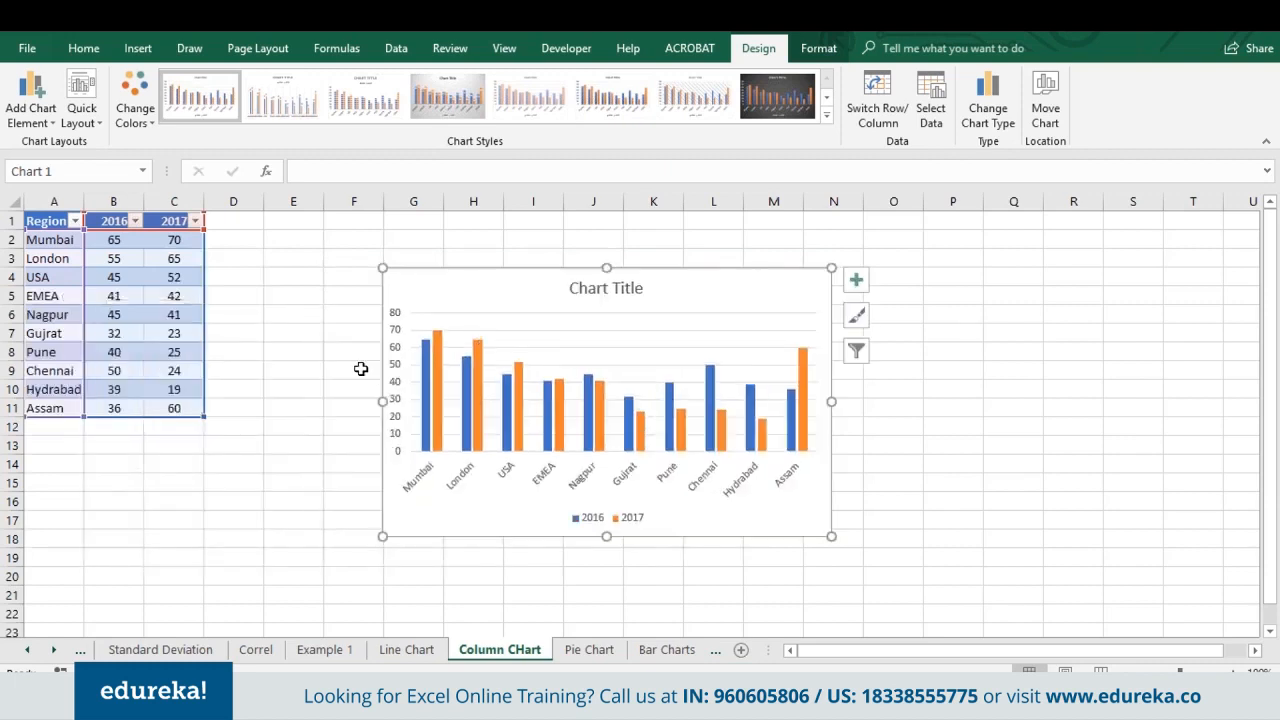
Step: Add data labels to the 2016 series and the 2017 series of the column chart, one series at a time
{"action": "left_click", "coordinate": [424, 408]}
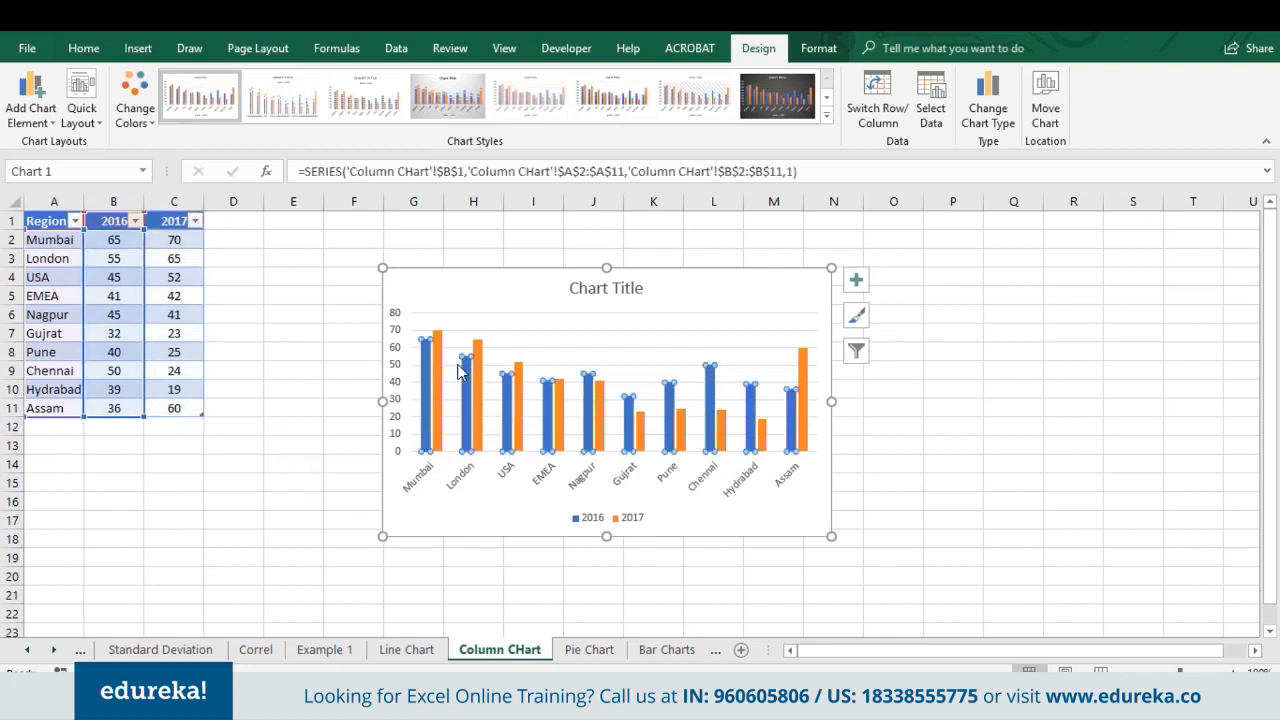
{"action": "left_click", "coordinate": [422, 371]}
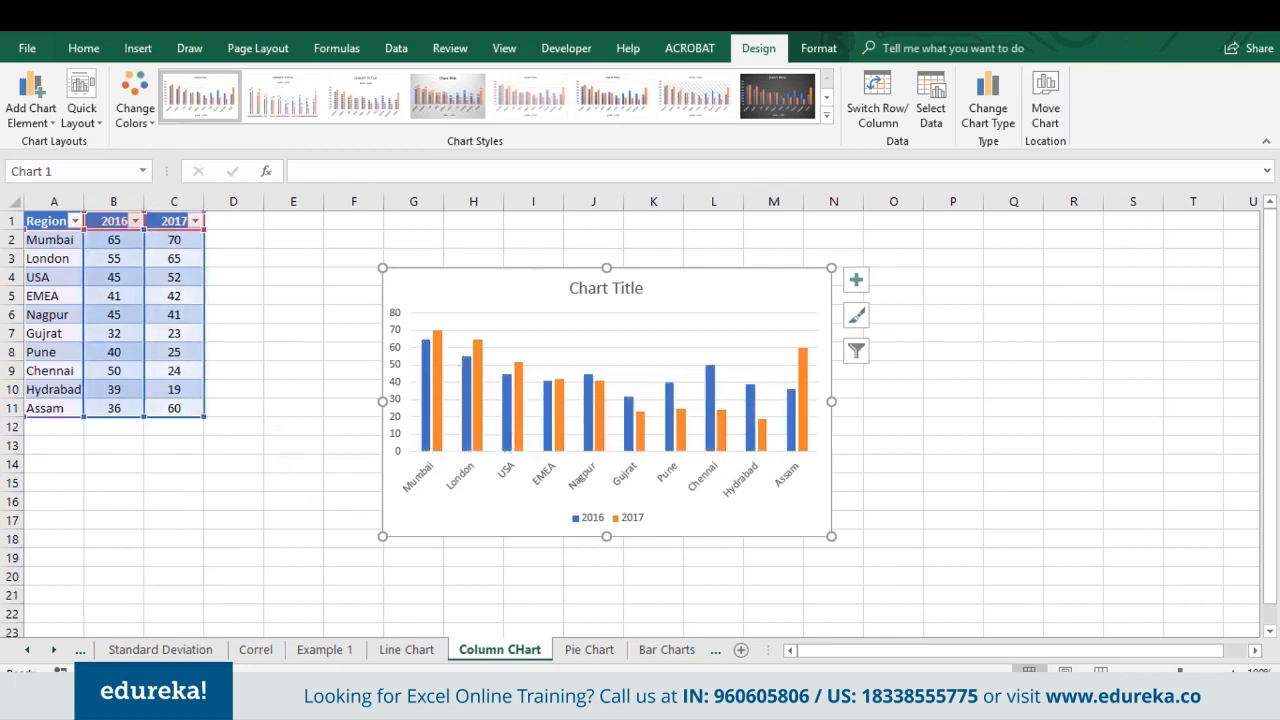
{"action": "left_click", "coordinate": [422, 371]}
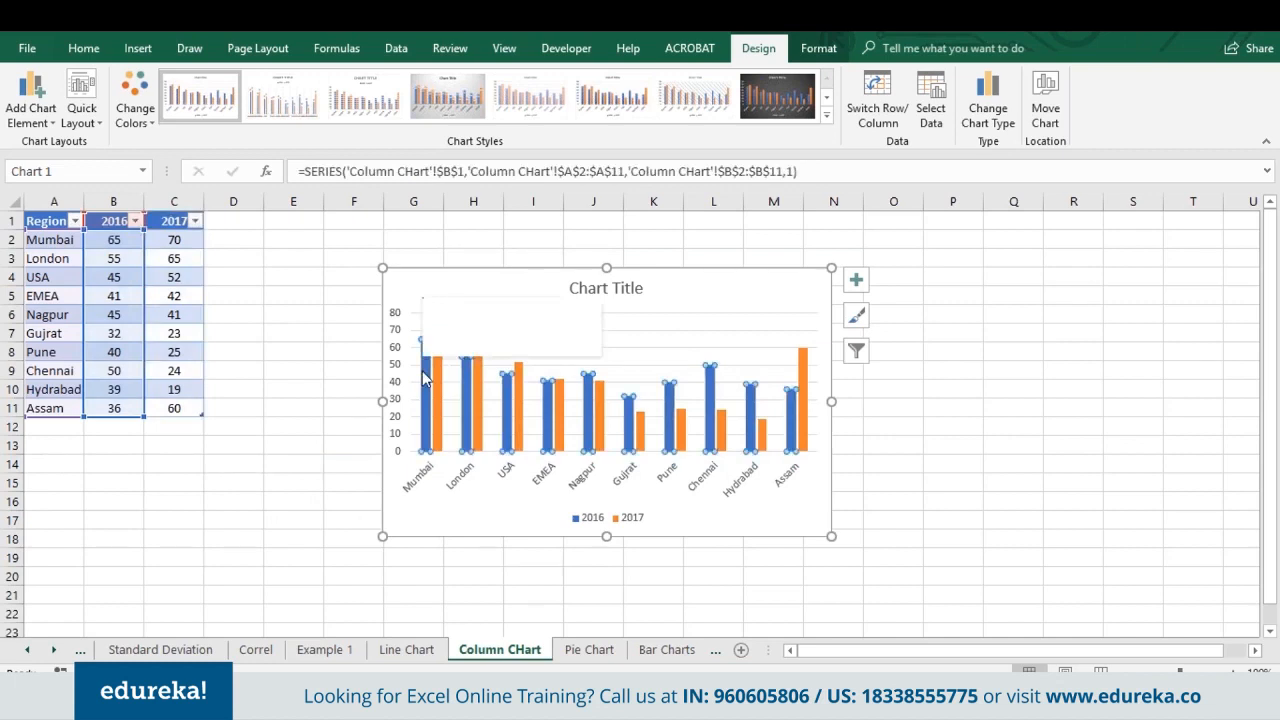
{"action": "left_click", "coordinate": [538, 507]}
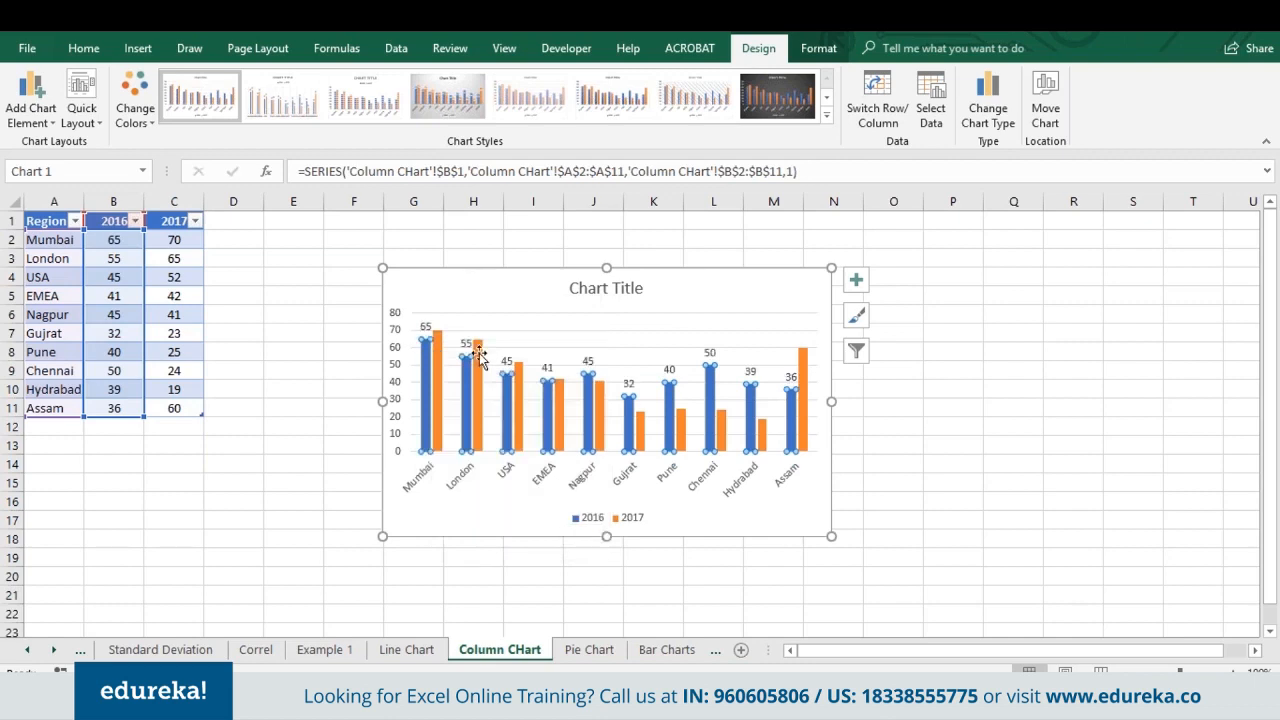
{"action": "left_click", "coordinate": [805, 390]}
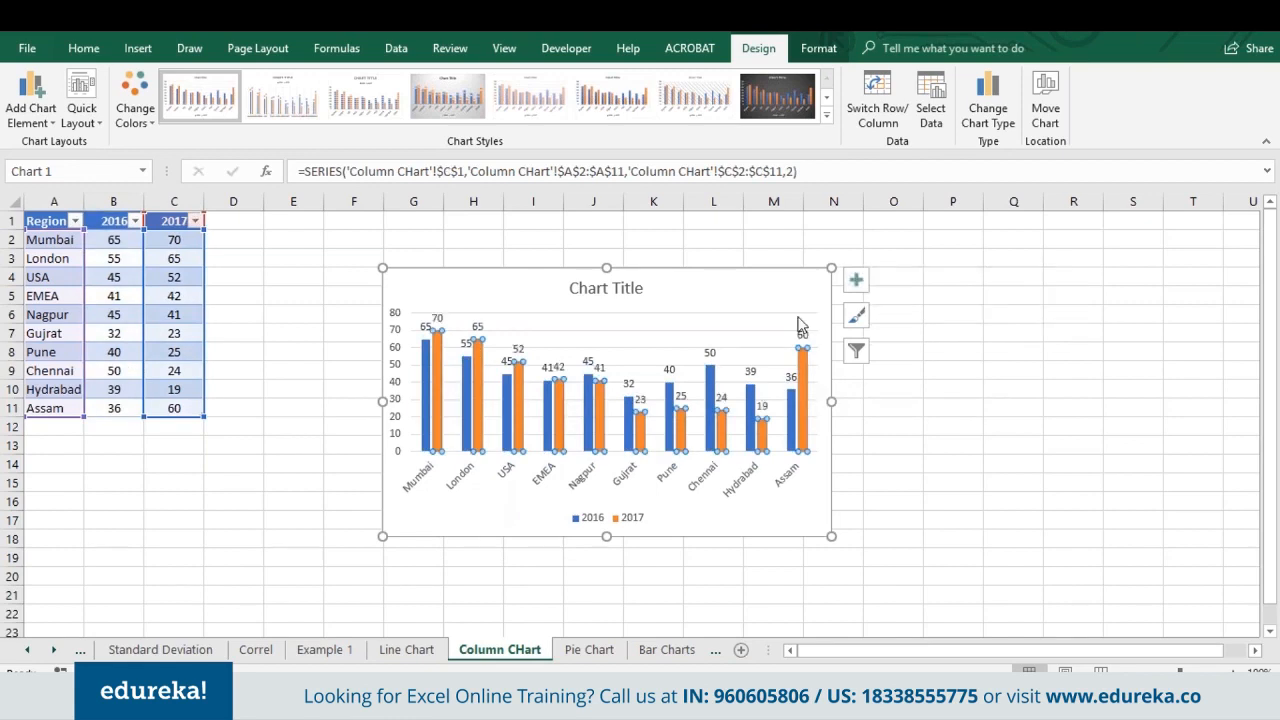
Step: Delete the data labels of the 2017 series and of the 2016 series from the chart
{"action": "left_click", "coordinate": [804, 335]}
{"action": "key", "text": "Delete"}
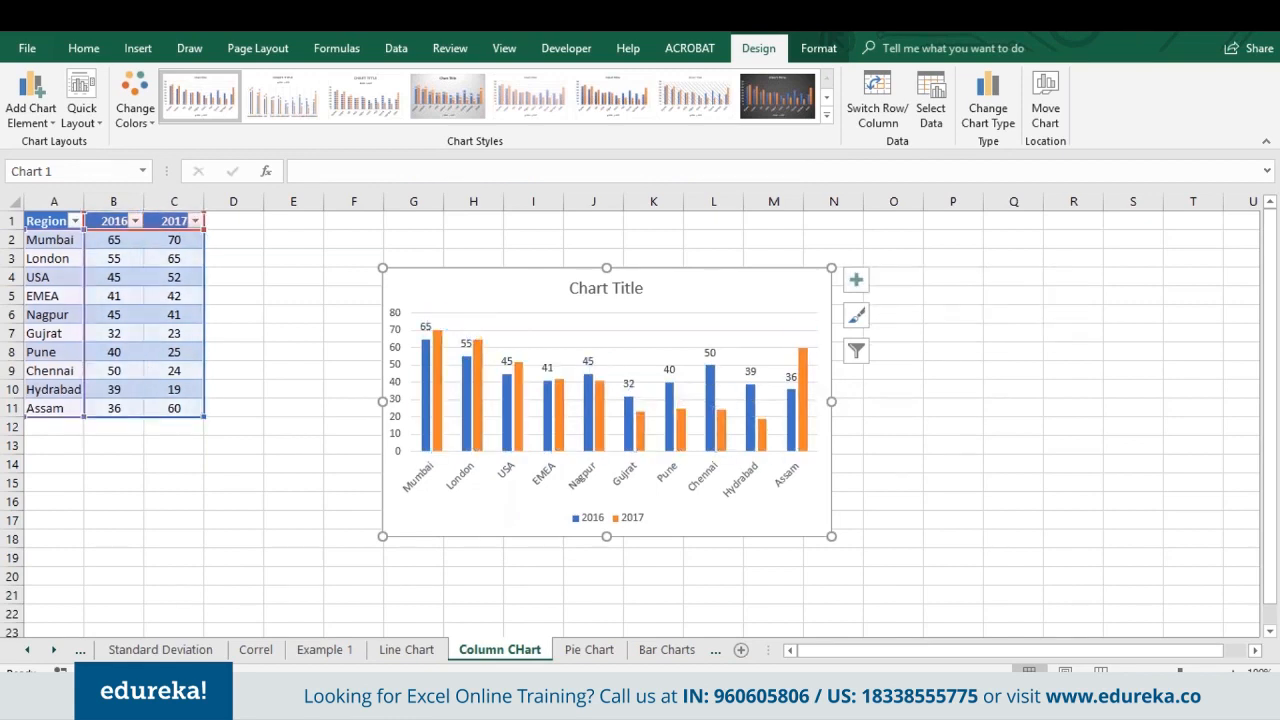
{"action": "left_click", "coordinate": [711, 354]}
{"action": "key", "text": "Delete"}
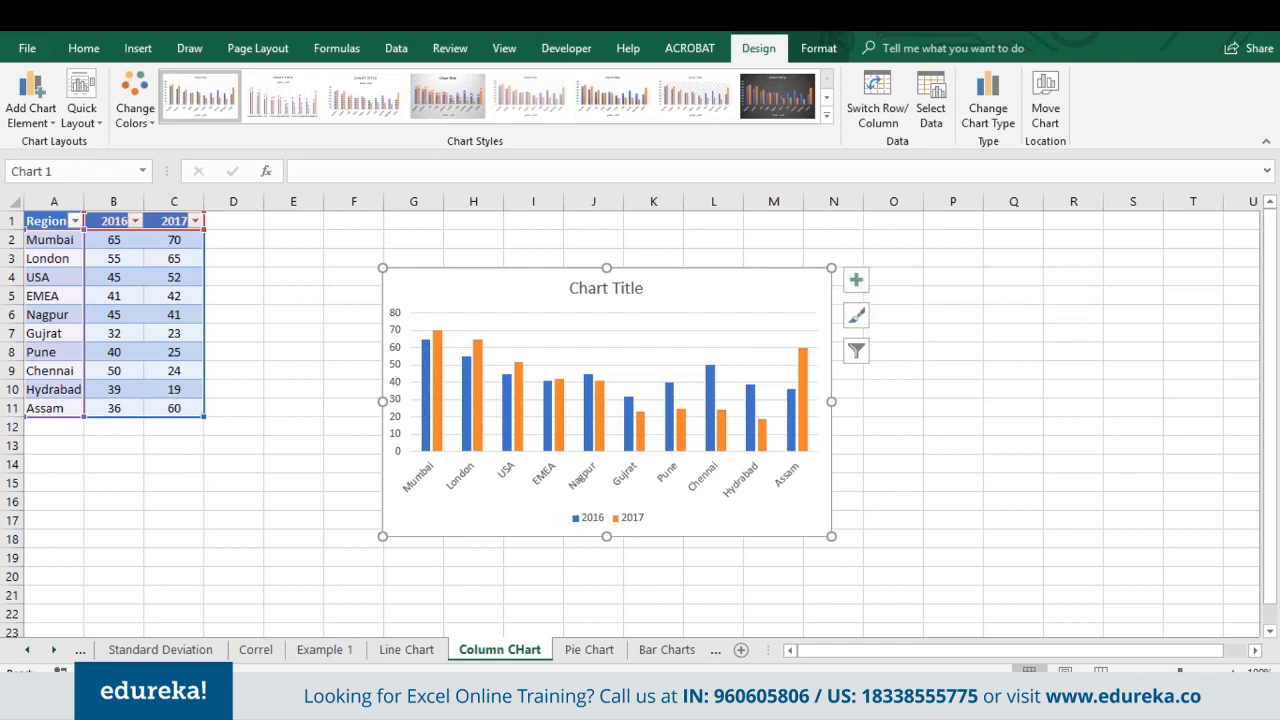
Step: Turn on the Data Labels chart element for the whole chart, covering both the 2016 and 2017 series
{"action": "left_click", "coordinate": [858, 283]}
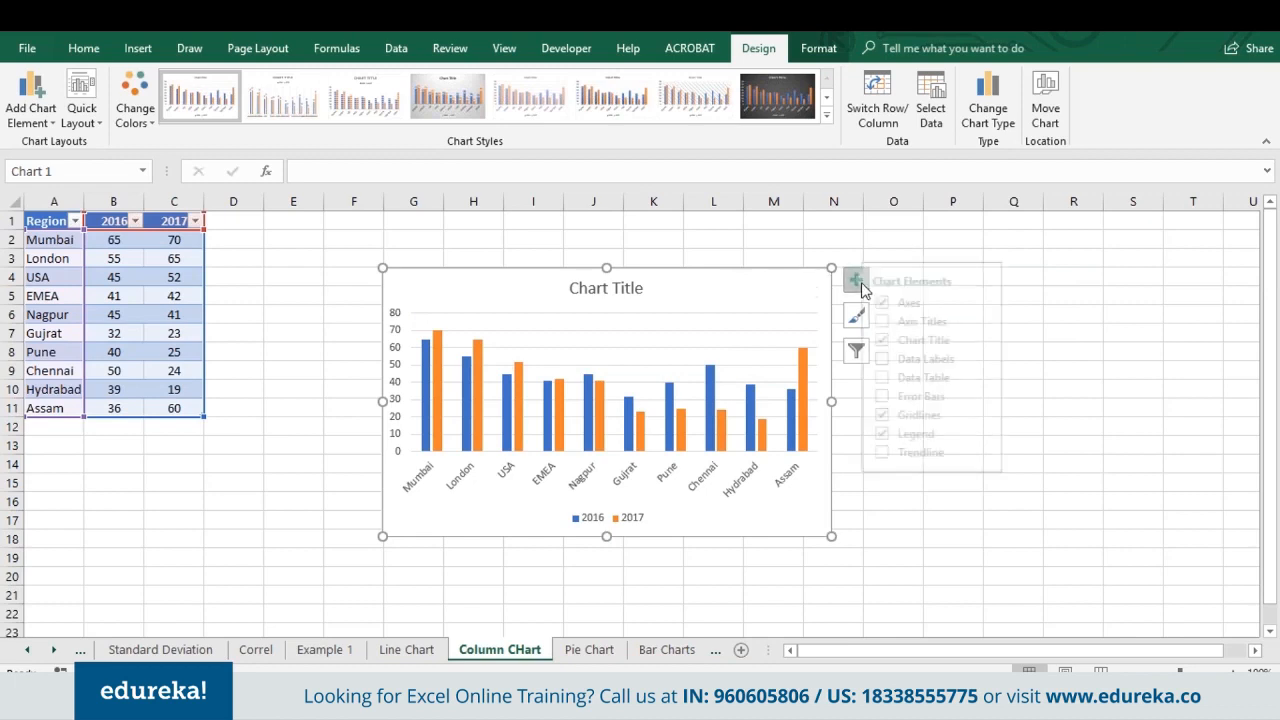
{"action": "left_click", "coordinate": [901, 358]}
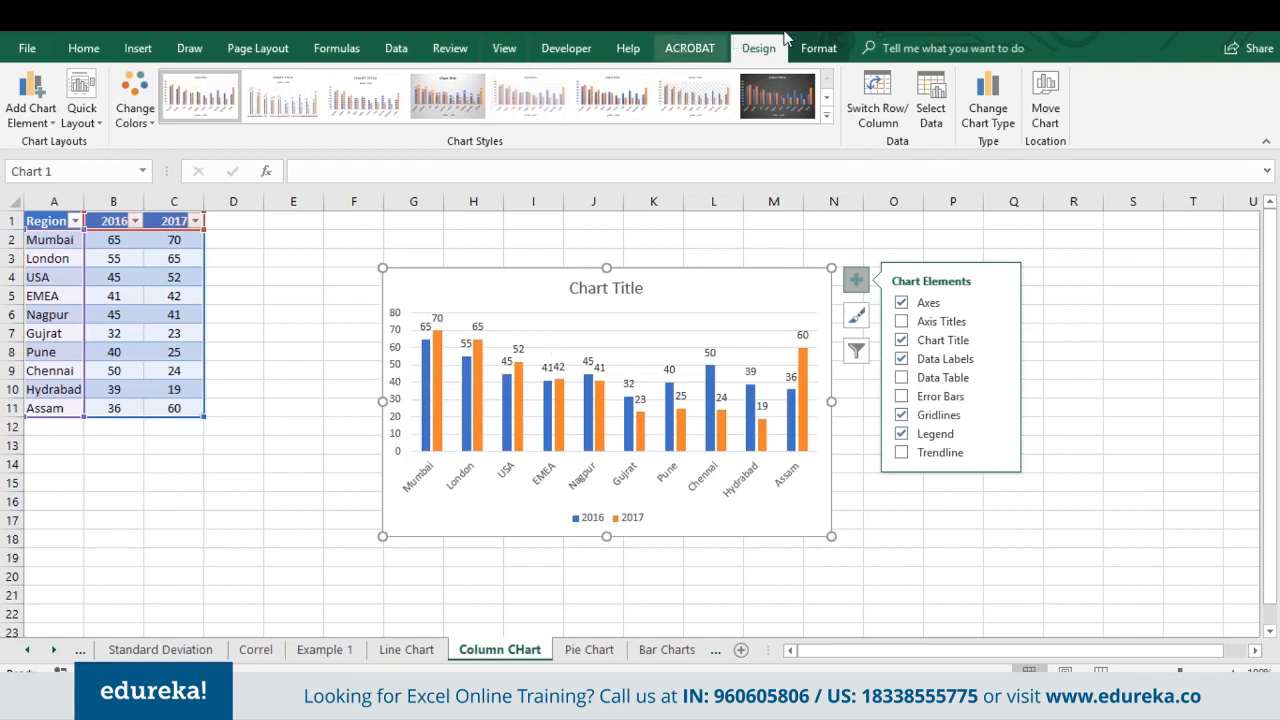
Step: Preview the chart without its primary vertical axis, and delete that value axis from the chart
{"action": "left_click", "coordinate": [815, 48]}
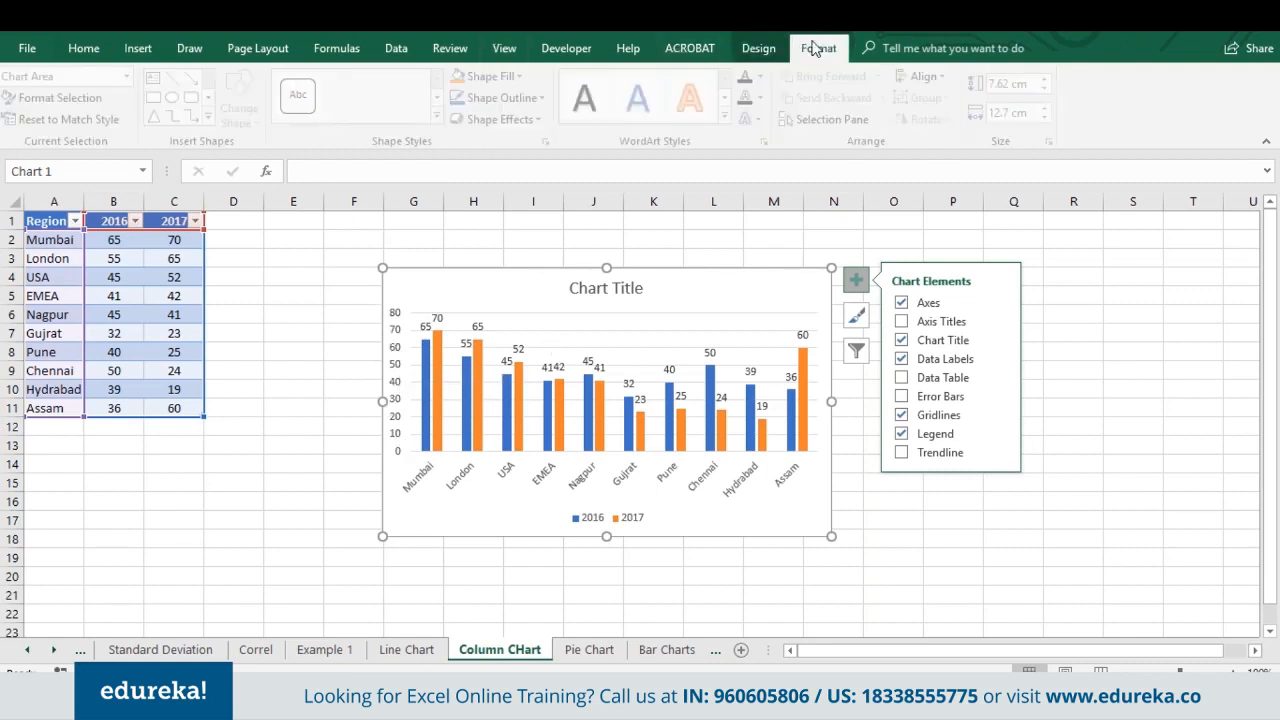
{"action": "left_click", "coordinate": [758, 48]}
{"action": "left_click", "coordinate": [45, 115]}
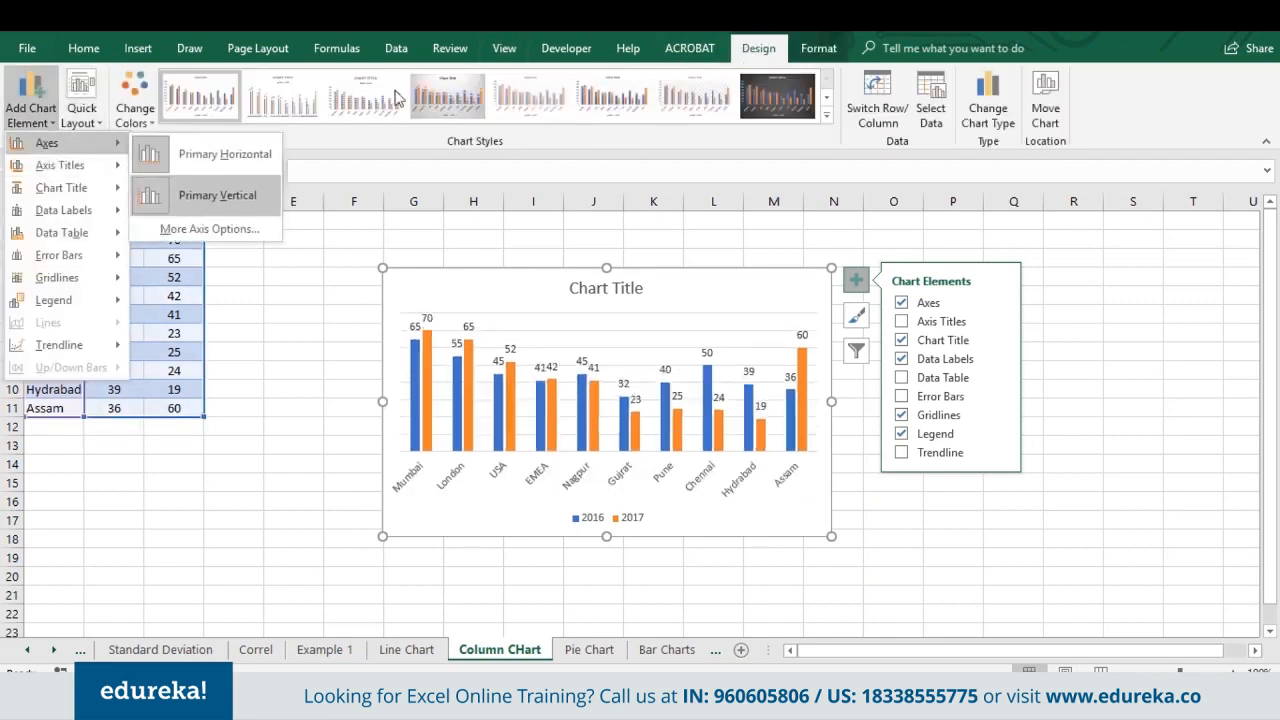
{"action": "left_click", "coordinate": [217, 195]}
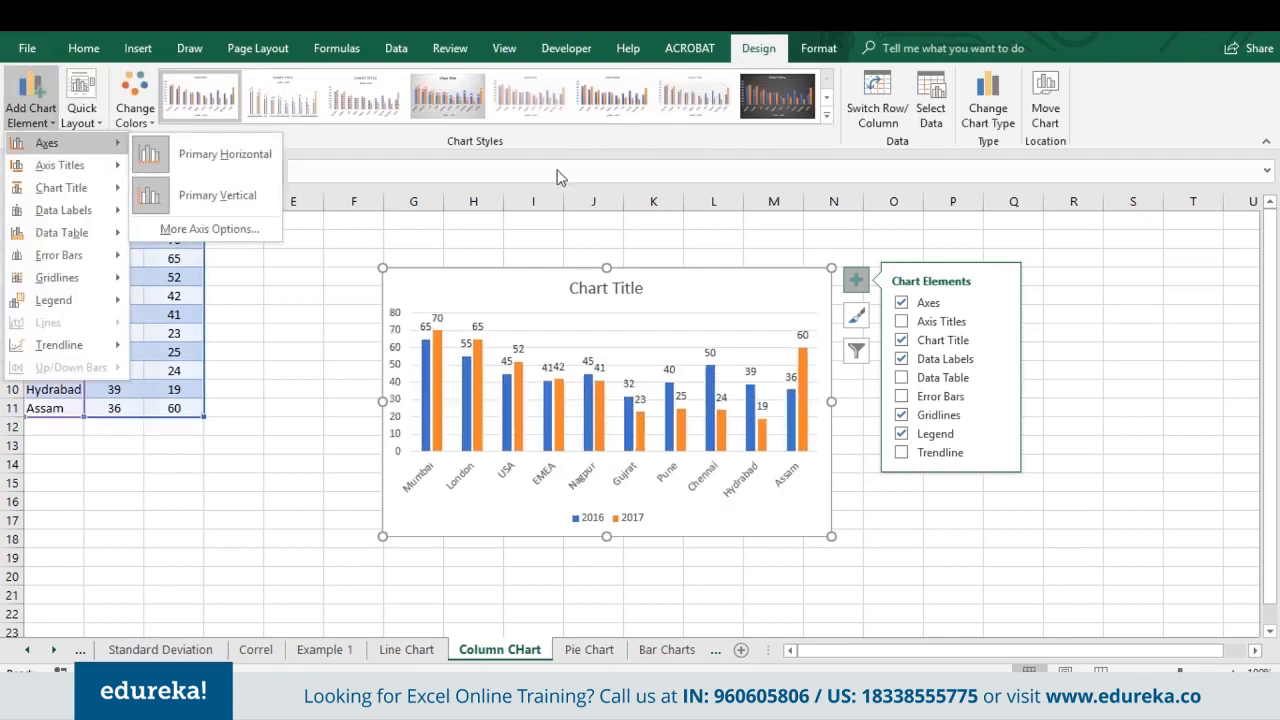
{"action": "left_click", "coordinate": [650, 286]}
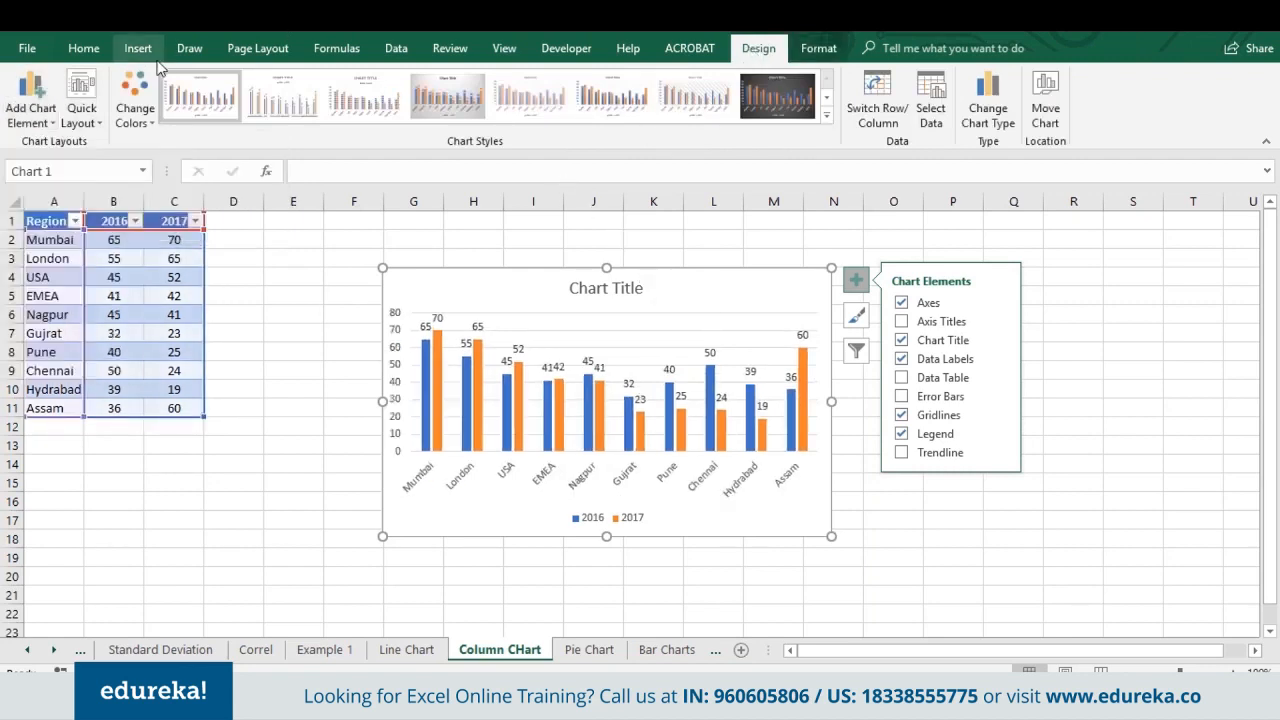
{"action": "left_click", "coordinate": [37, 126]}
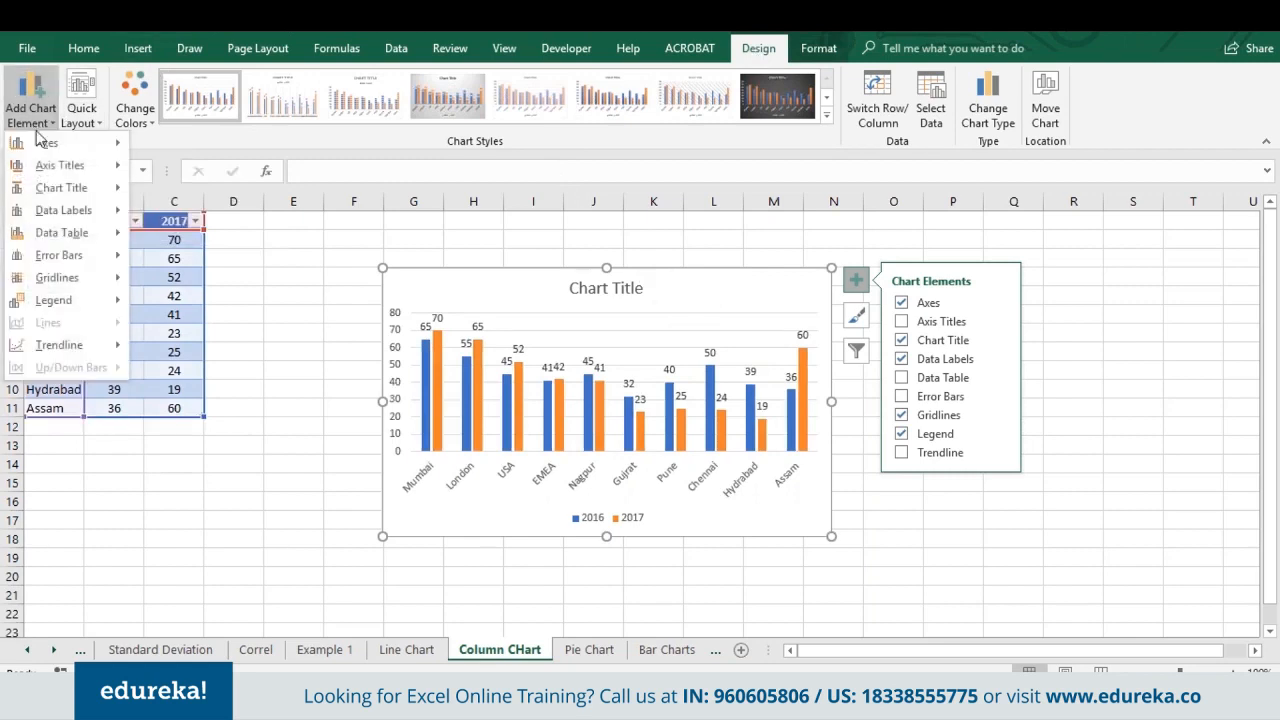
{"action": "mouse_move", "coordinate": [55, 162]}
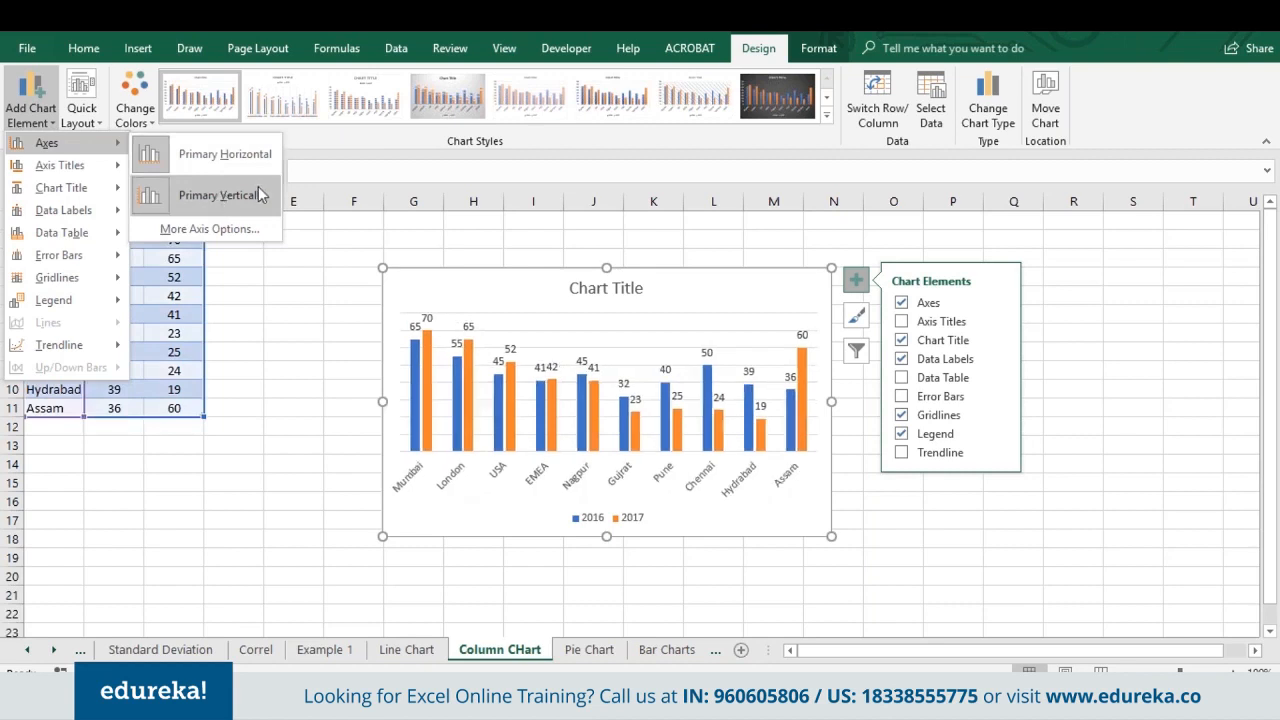
{"action": "key", "text": "Escape"}
{"action": "key", "text": "Escape"}
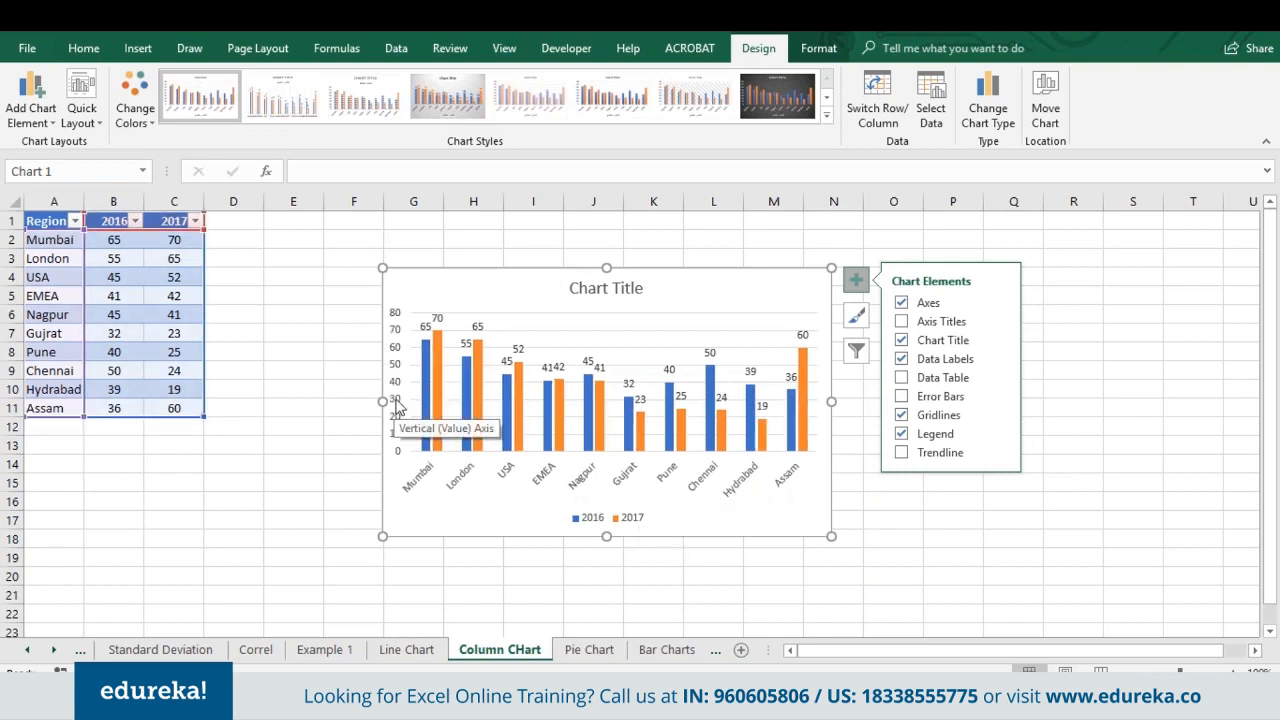
{"action": "left_click", "coordinate": [398, 357]}
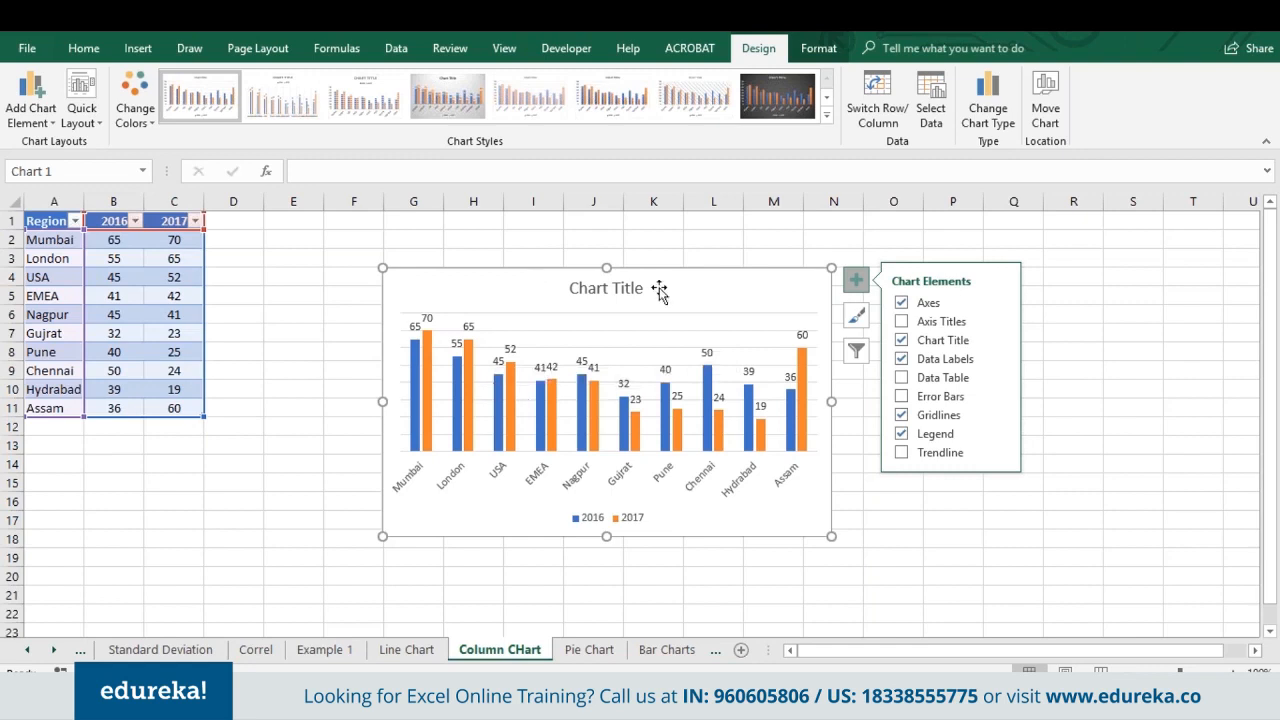
Step: Replace the placeholder chart title with "Sales for two years (In Millions)"
{"action": "left_click", "coordinate": [579, 288]}
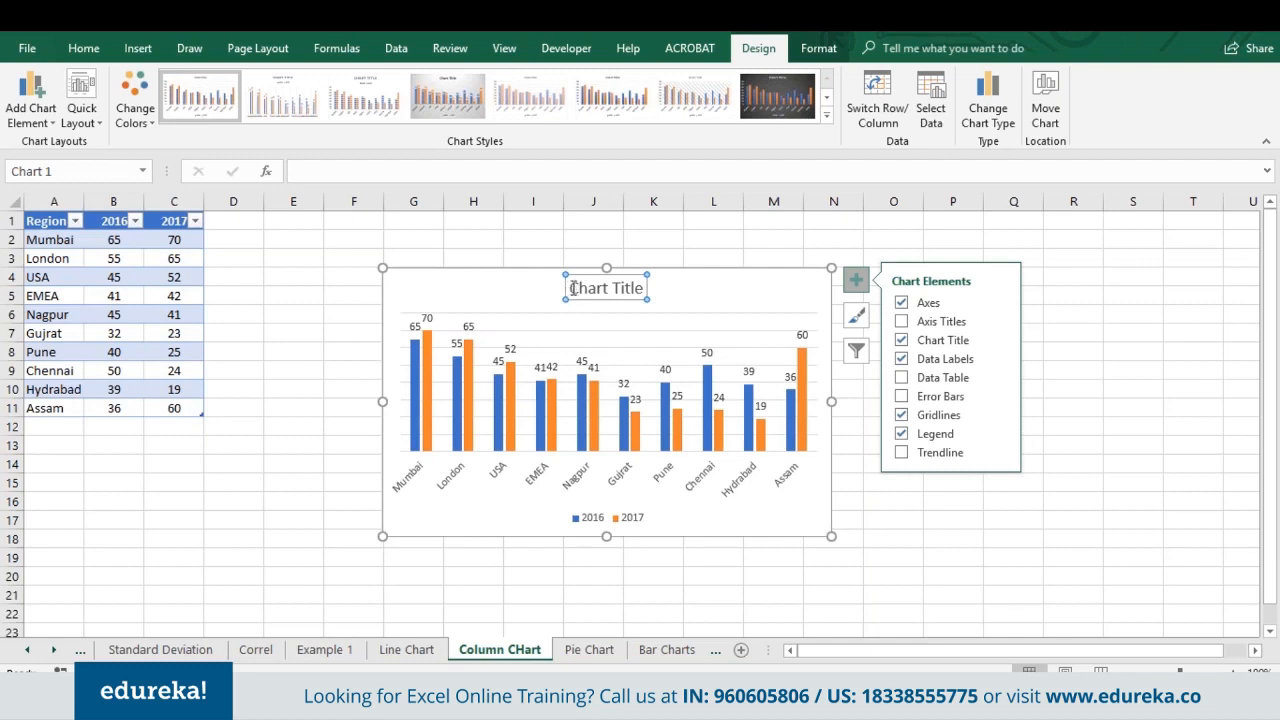
{"action": "left_click", "coordinate": [573, 288]}
{"action": "left_click_drag", "start_coordinate": [571, 288], "coordinate": [644, 288]}
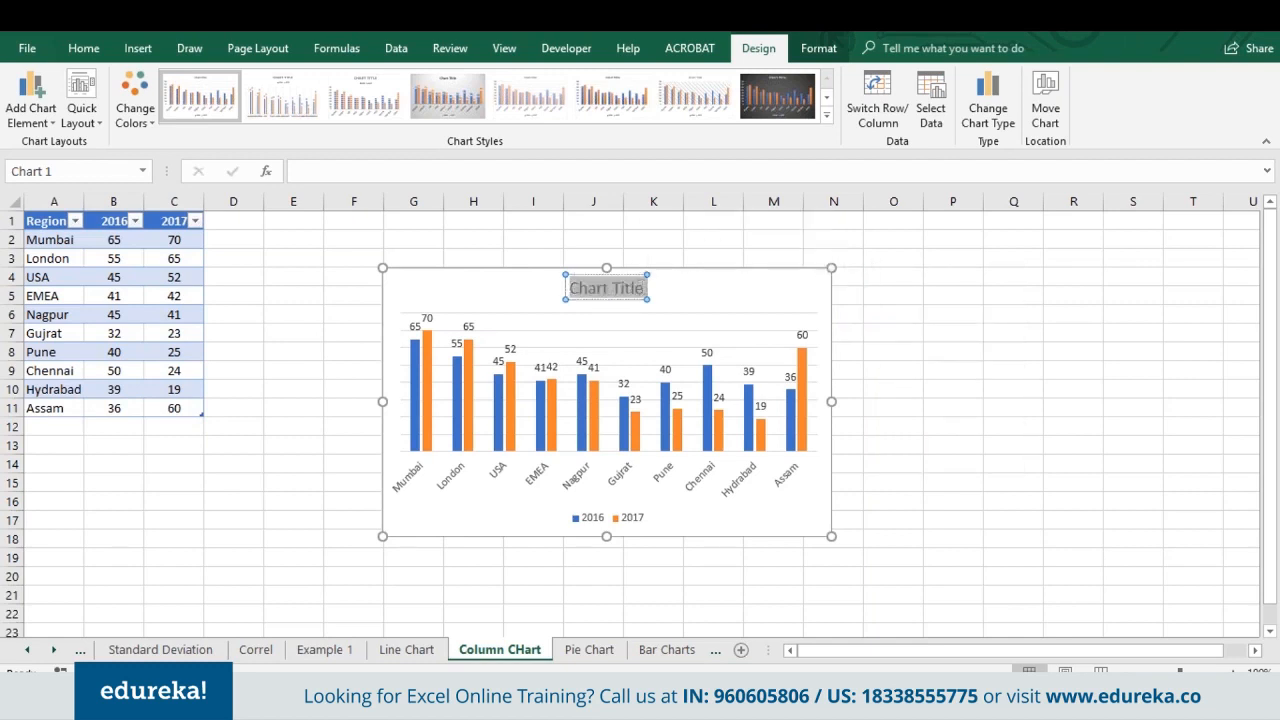
{"action": "type", "text": "Sa"}
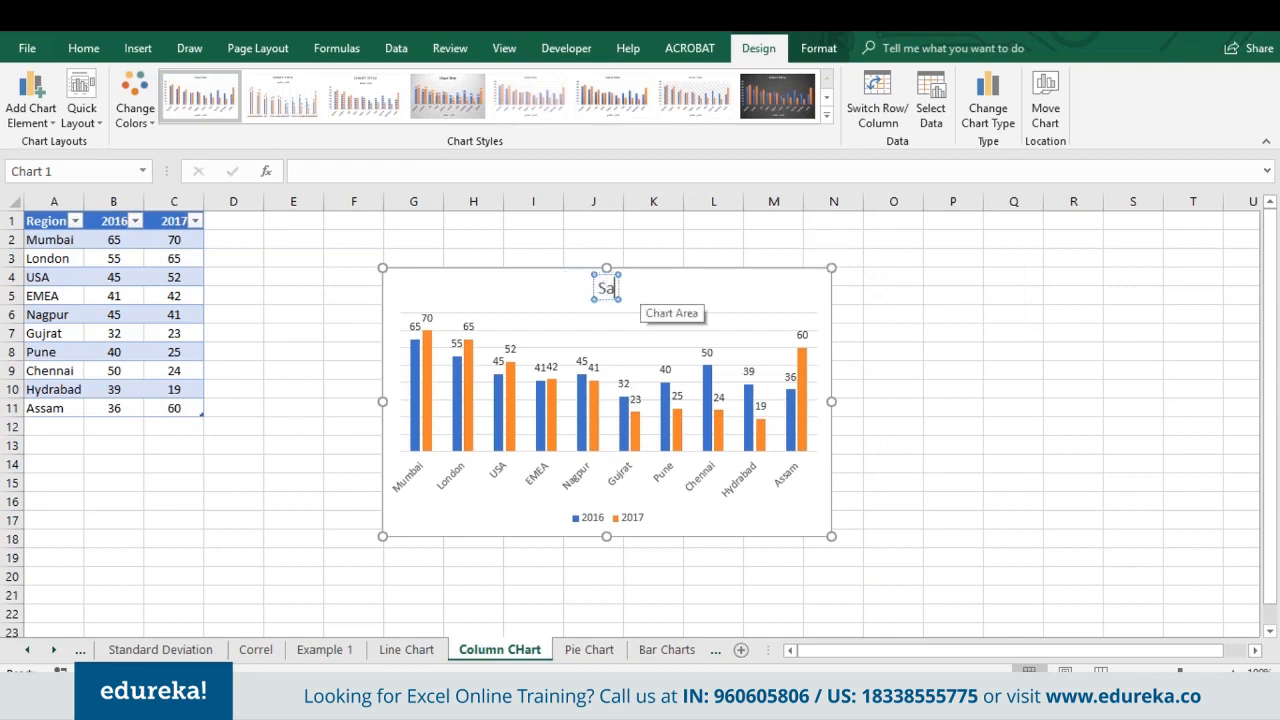
{"action": "type", "text": "les D"}
{"action": "key", "text": "BackSpace"}
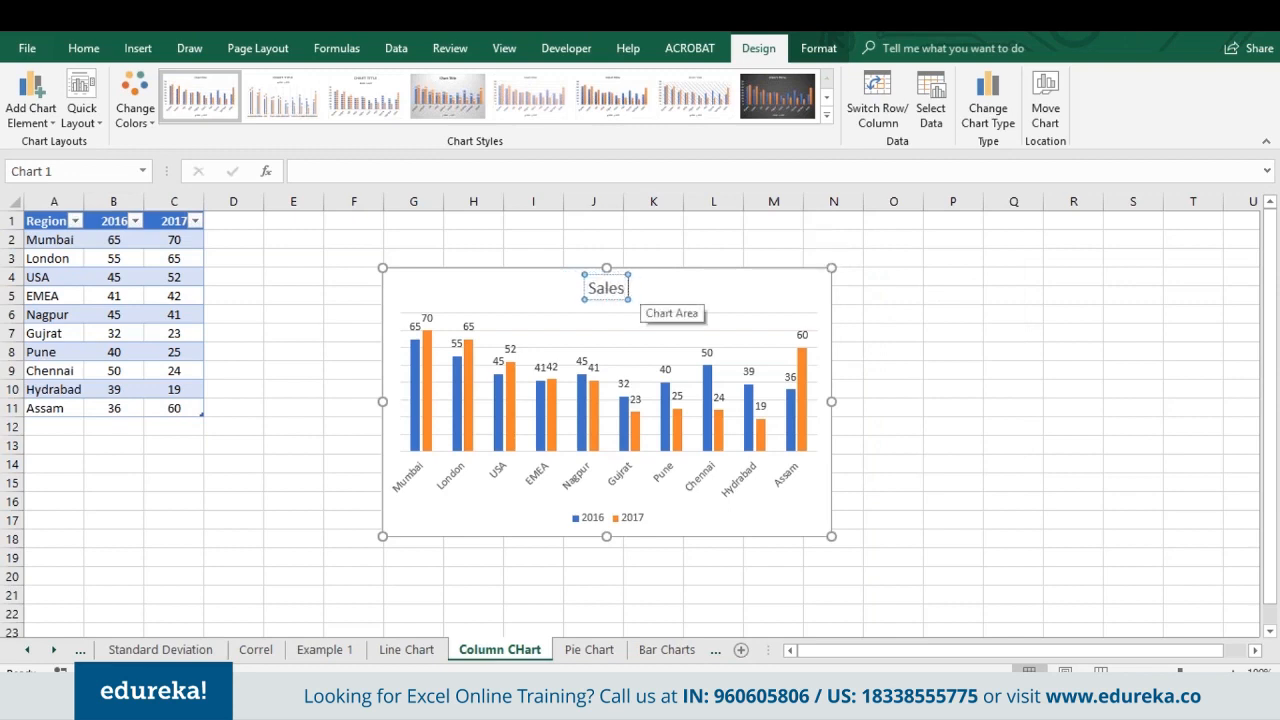
{"action": "type", "text": "compa"}
{"action": "key", "text": "BackSpace"}
{"action": "key", "text": "BackSpace"}
{"action": "key", "text": "BackSpace"}
{"action": "key", "text": "BackSpace"}
{"action": "key", "text": "BackSpace"}
{"action": "type", "text": "f"}
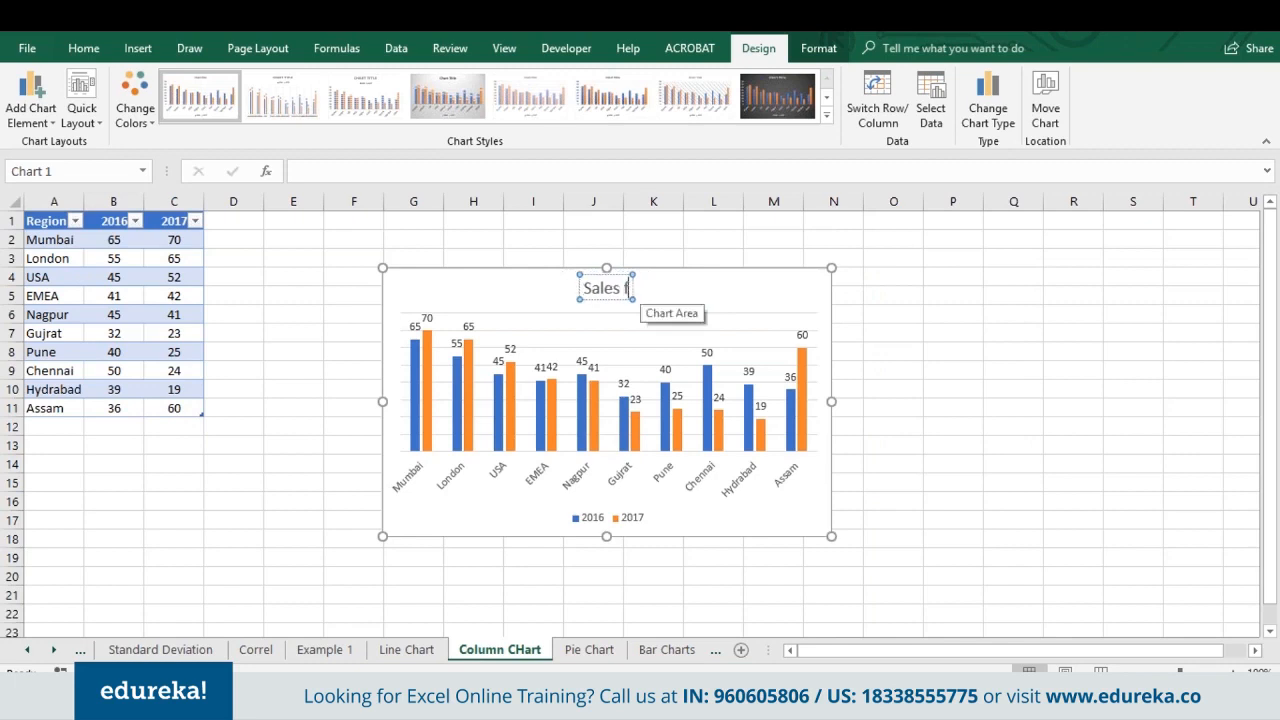
{"action": "type", "text": "or two years("}
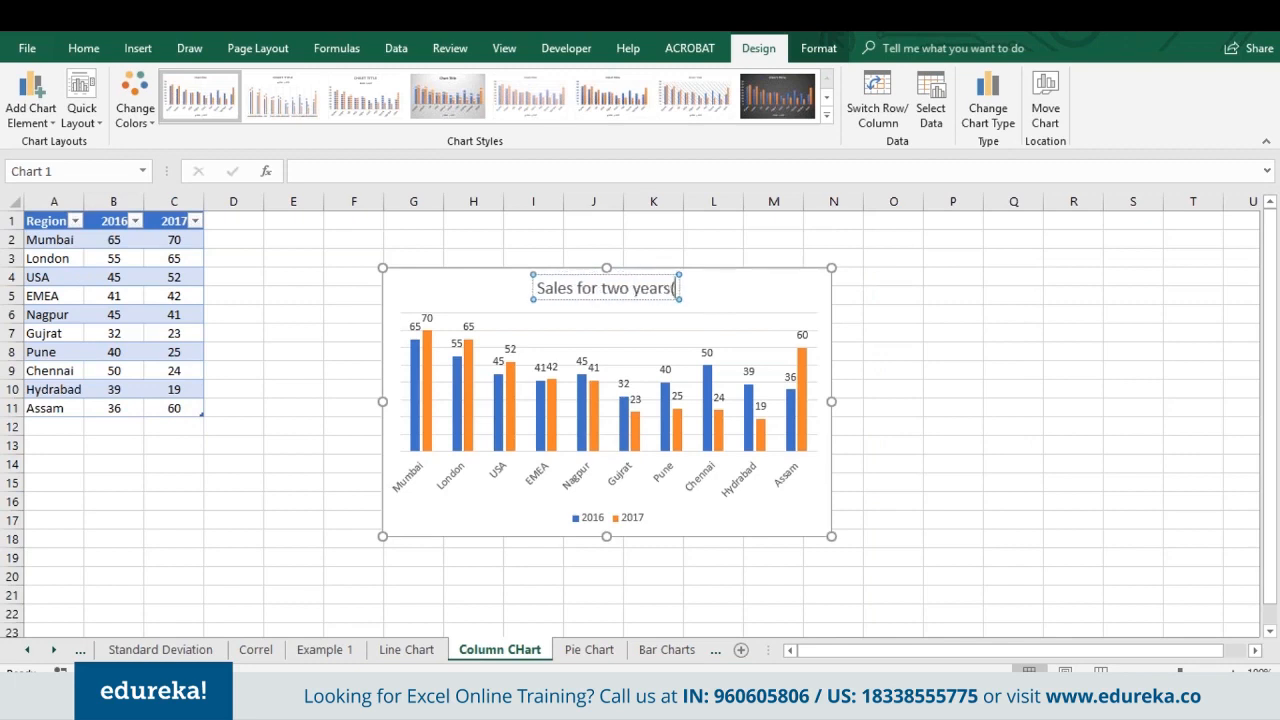
{"action": "type", "text": "In Millions"}
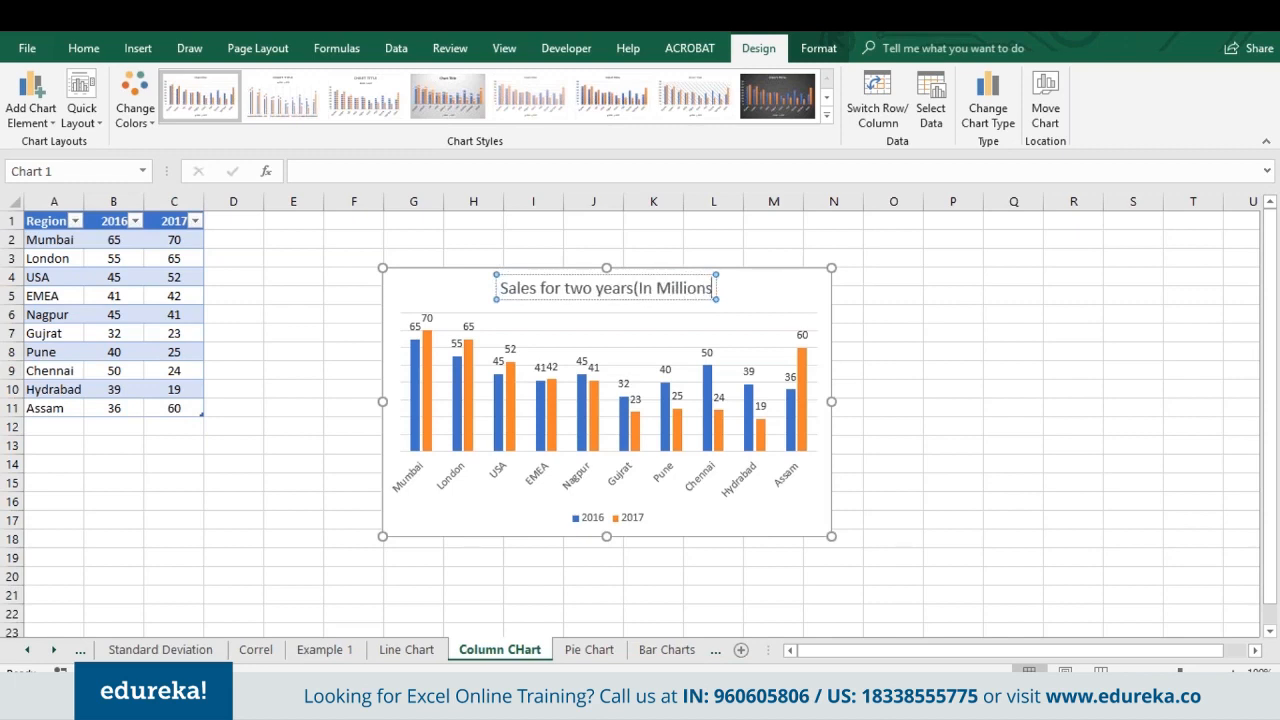
{"action": "type", "text": ")"}
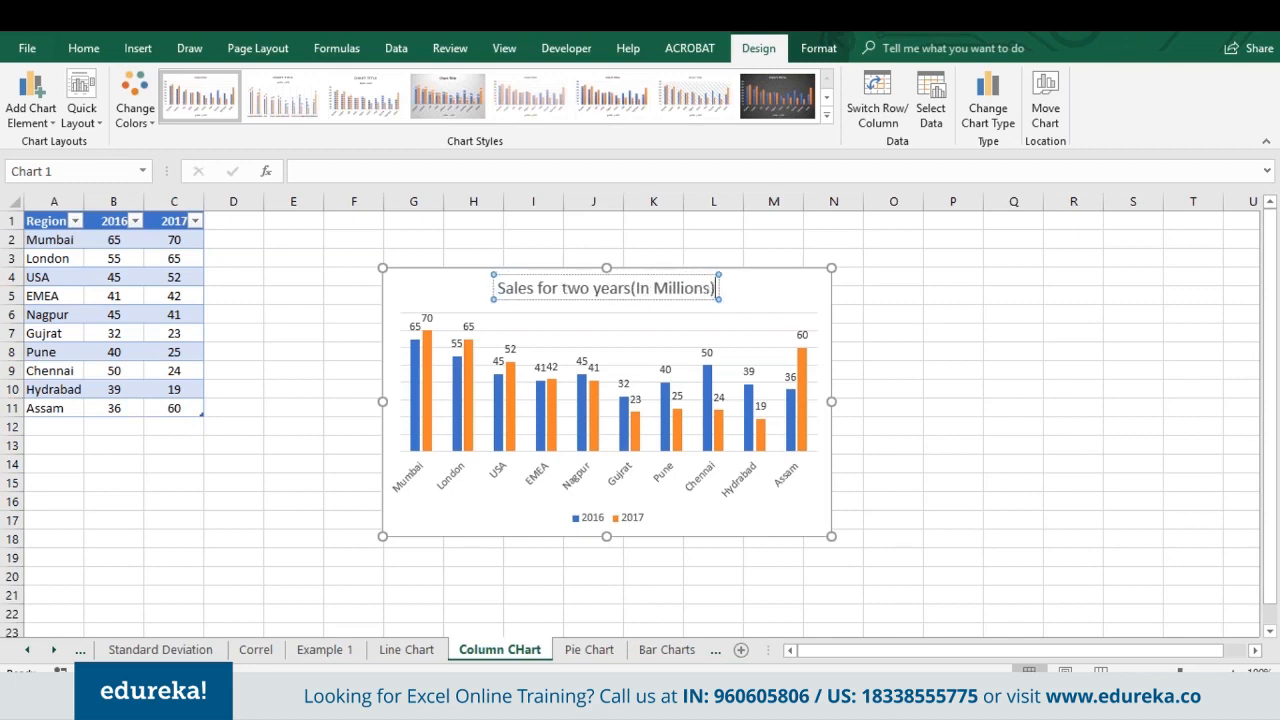
{"action": "left_click", "coordinate": [632, 288]}
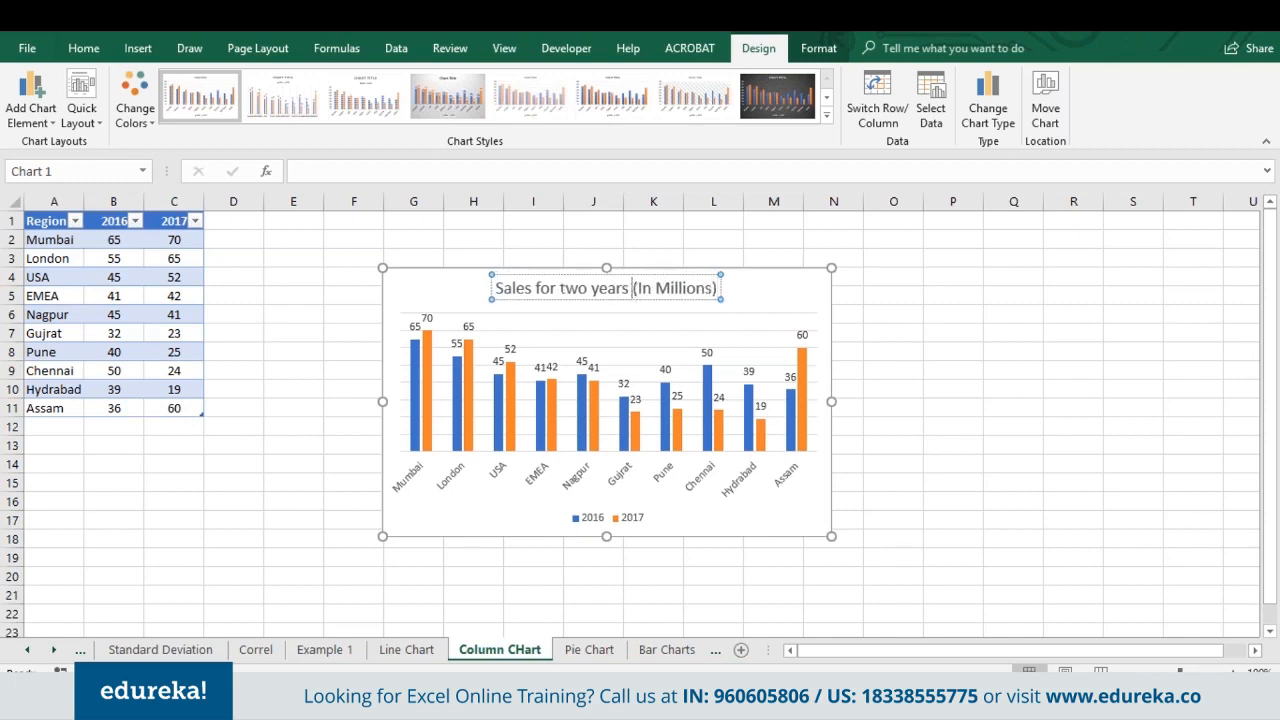
{"action": "left_click", "coordinate": [712, 337]}
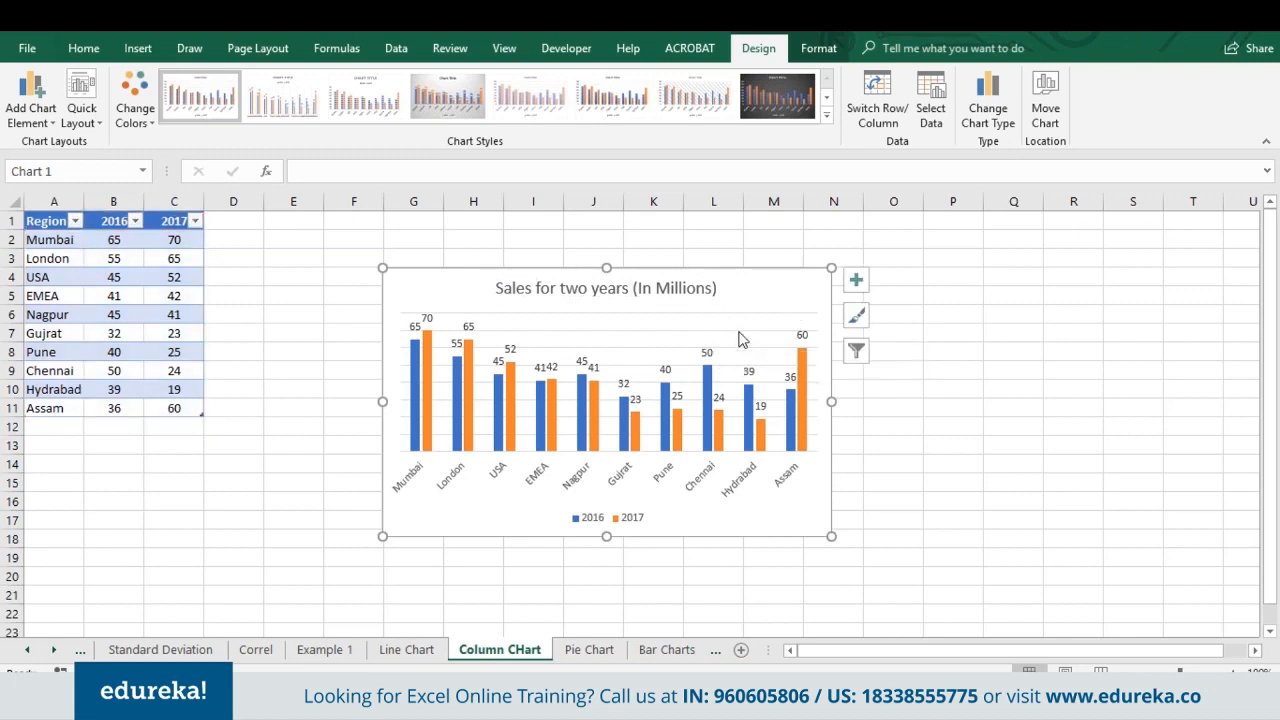
Step: Reposition the chart so its upper-left corner sits near cell G3, clear of the data table
{"action": "left_click_drag", "start_coordinate": [729, 340], "coordinate": [491, 284]}
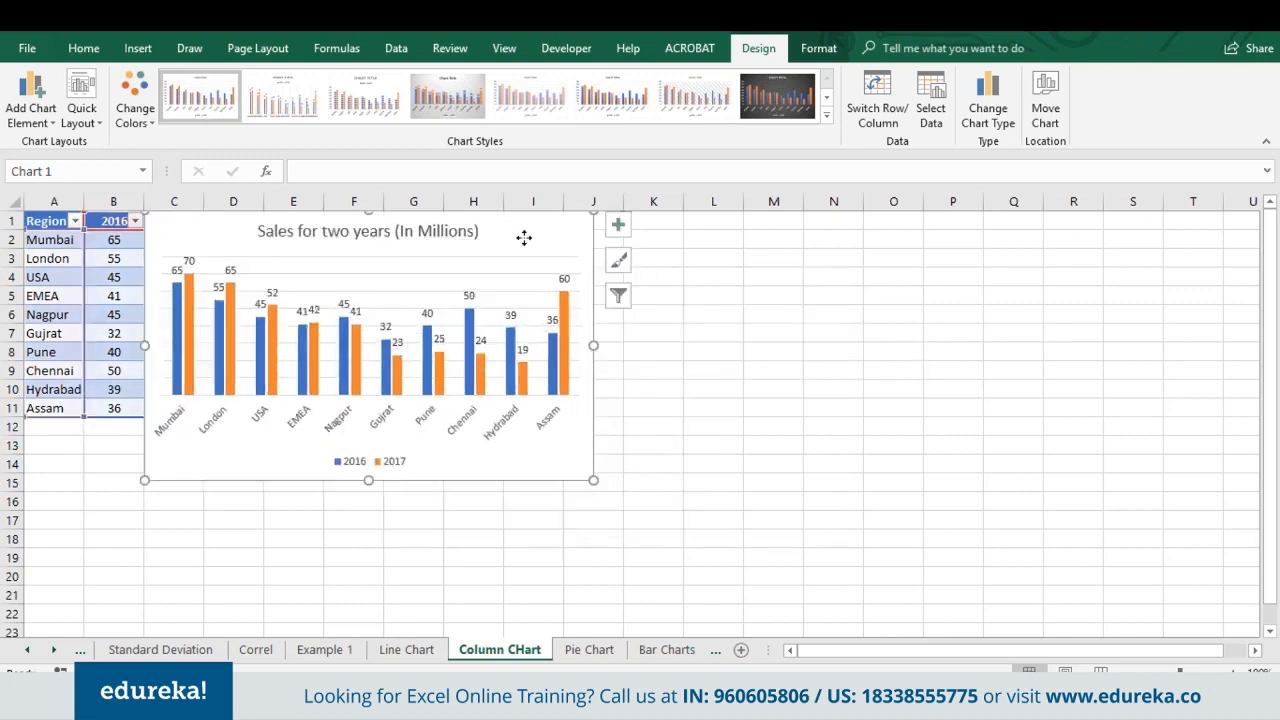
{"action": "left_click_drag", "start_coordinate": [523, 237], "coordinate": [762, 274]}
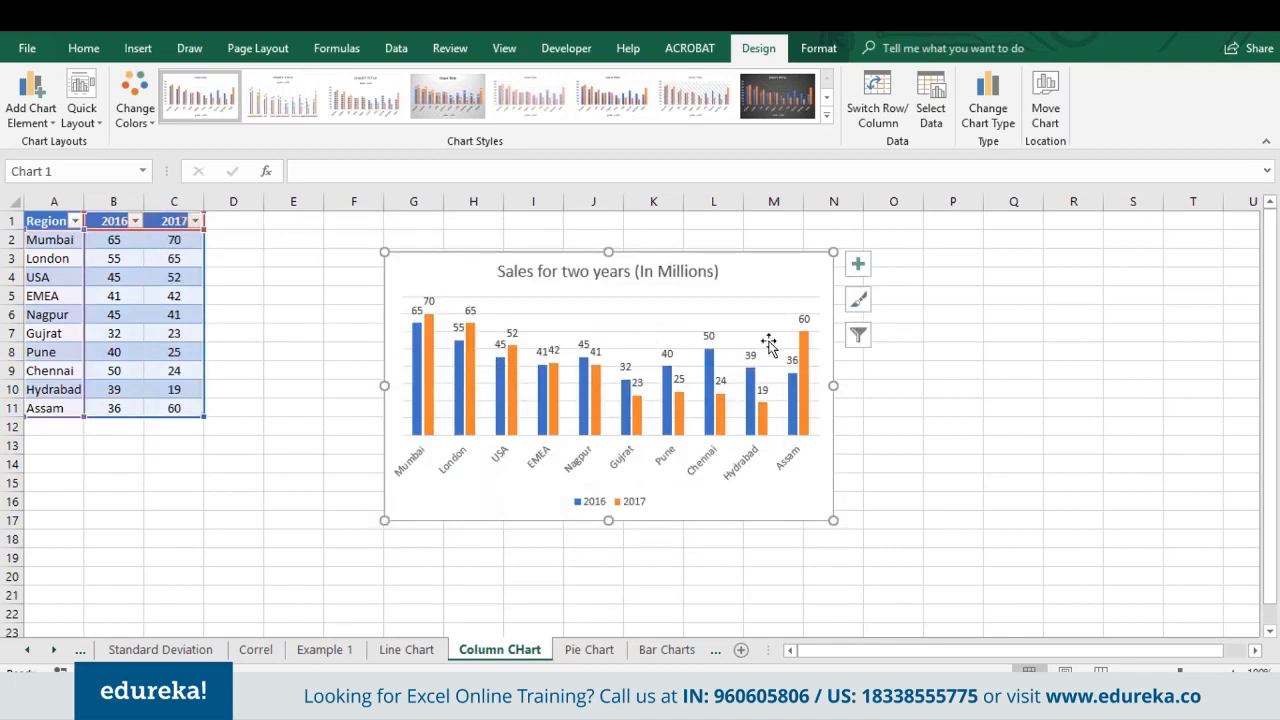
Step: Remove the horizontal gridlines from the column chart by turning off the Gridlines chart element
{"action": "left_click", "coordinate": [815, 362]}
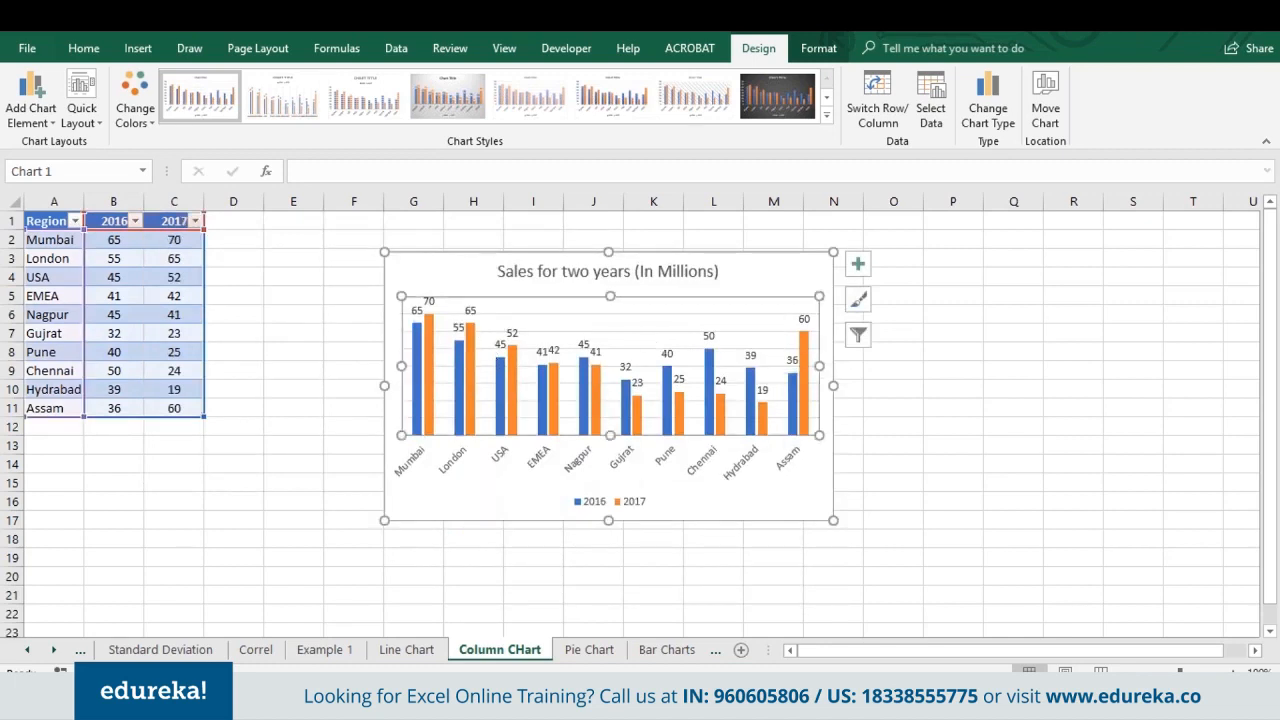
{"action": "left_click", "coordinate": [770, 333]}
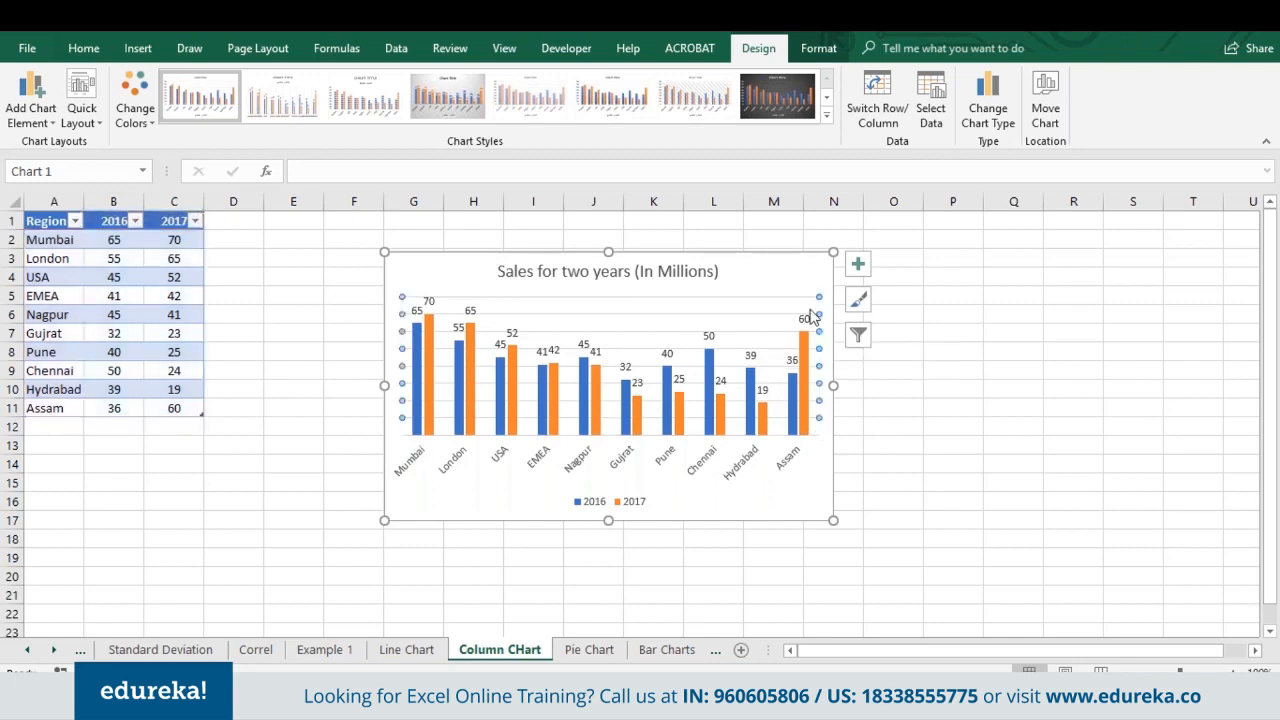
{"action": "left_click", "coordinate": [864, 268]}
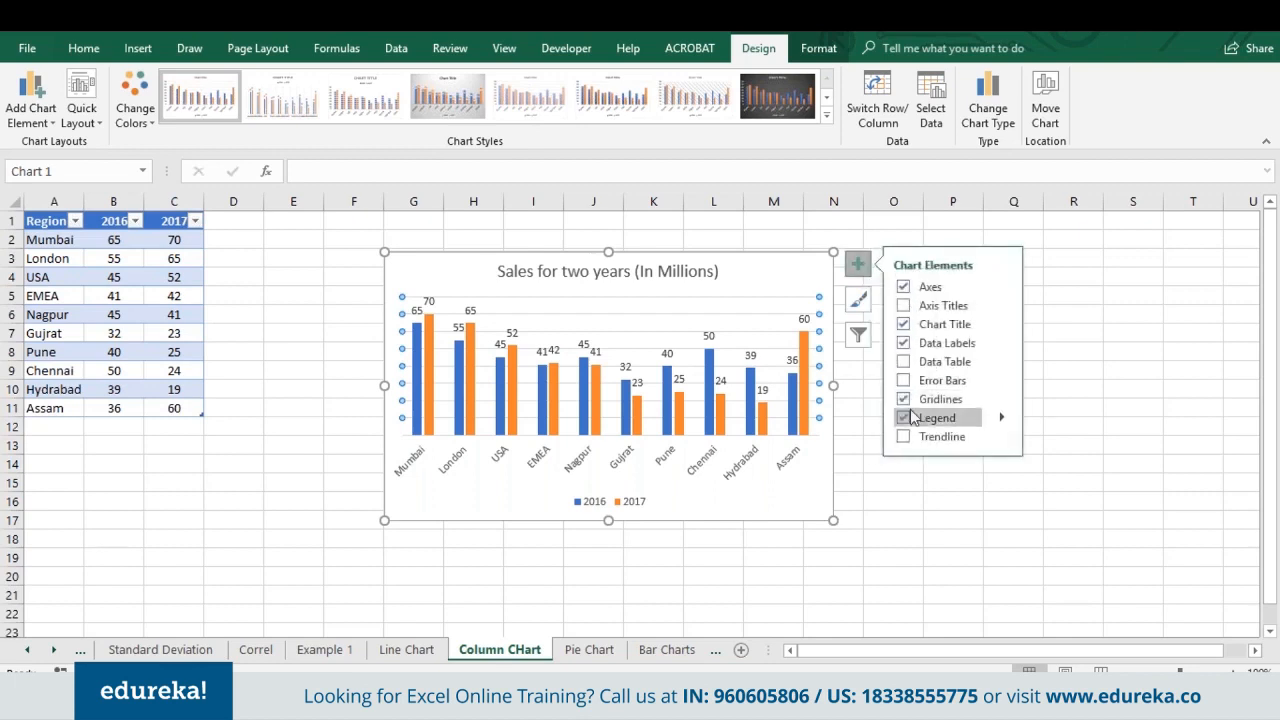
{"action": "left_click", "coordinate": [904, 399]}
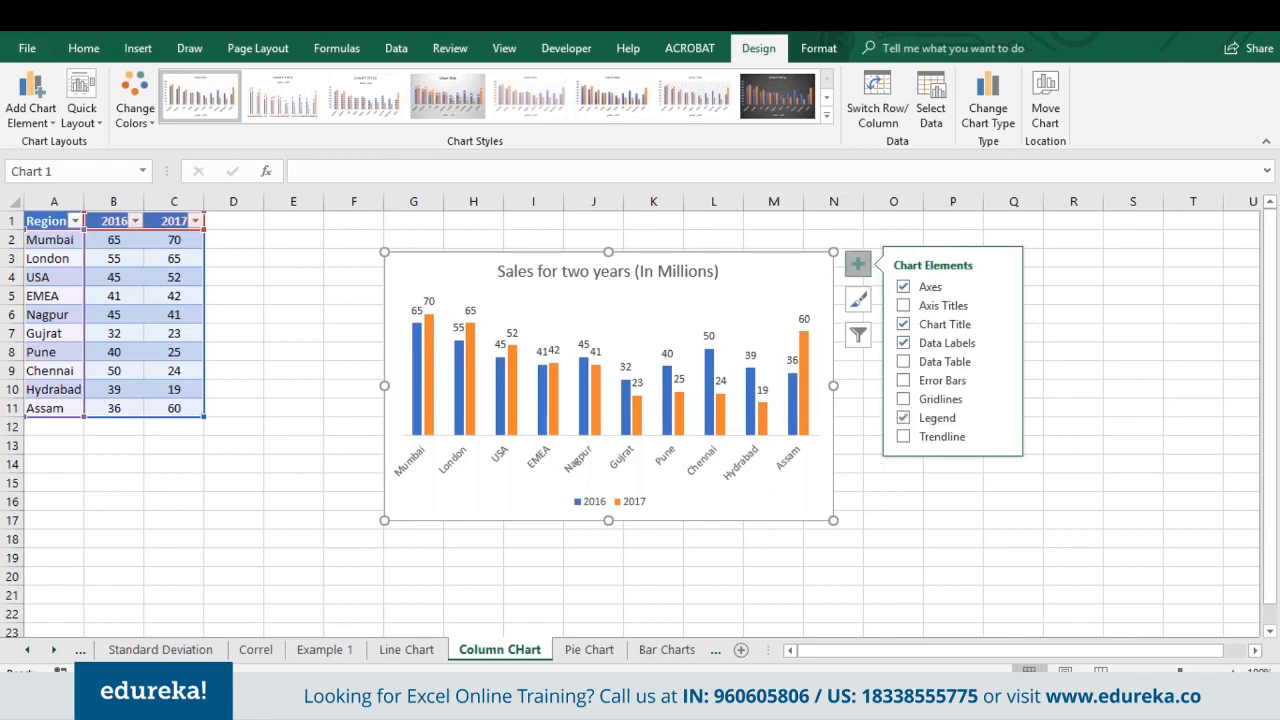
{"action": "left_click", "coordinate": [859, 265]}
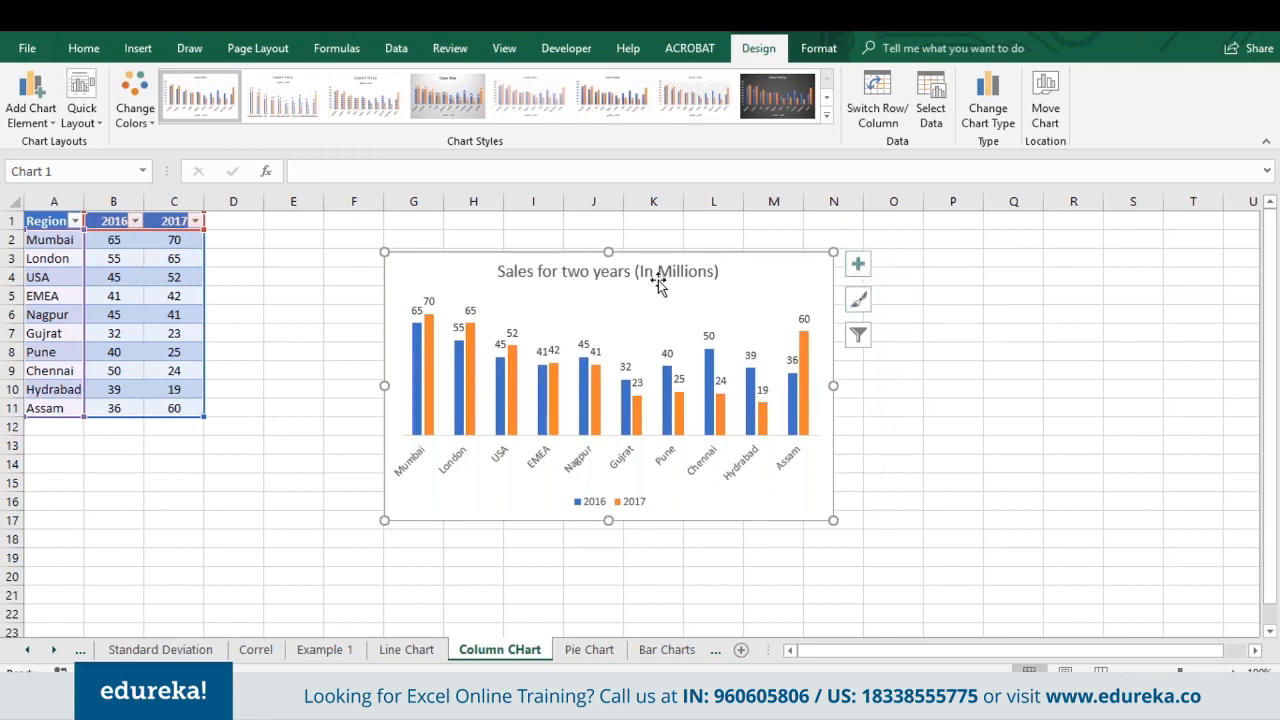
{"action": "left_click", "coordinate": [655, 312]}
{"action": "left_click", "coordinate": [754, 282]}
{"action": "left_click", "coordinate": [985, 488]}
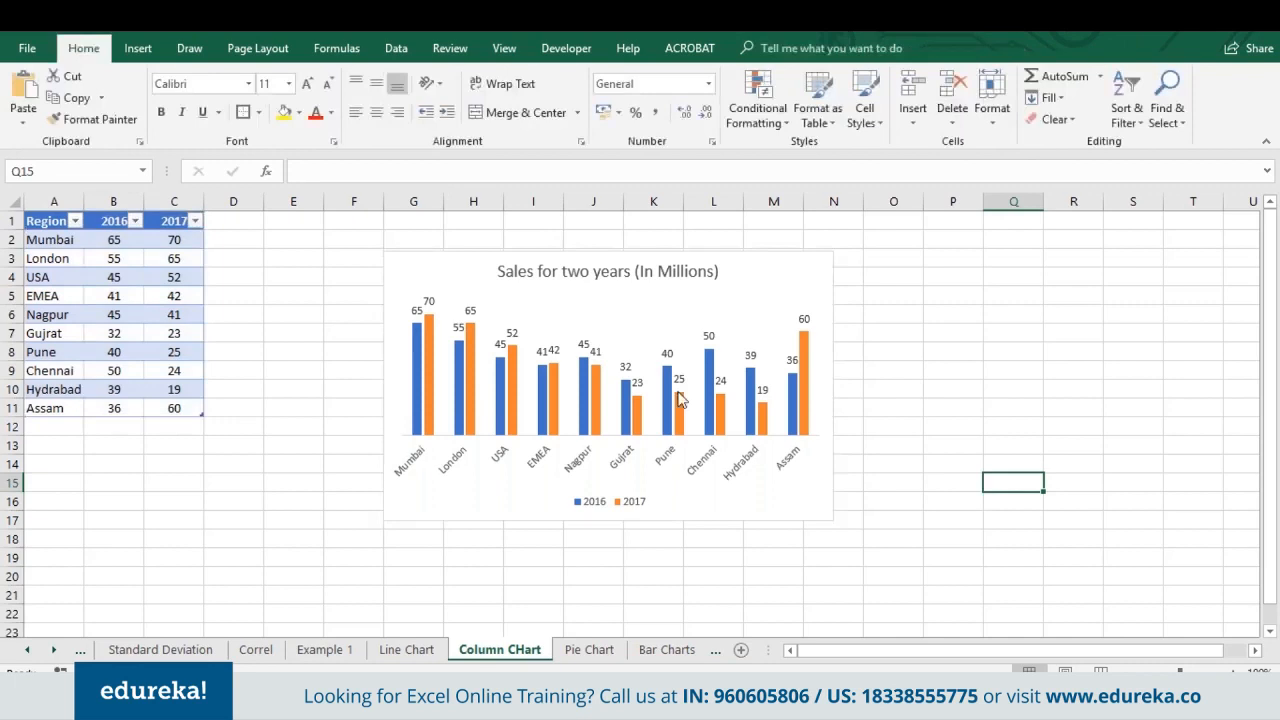
{"action": "left_click", "coordinate": [778, 296]}
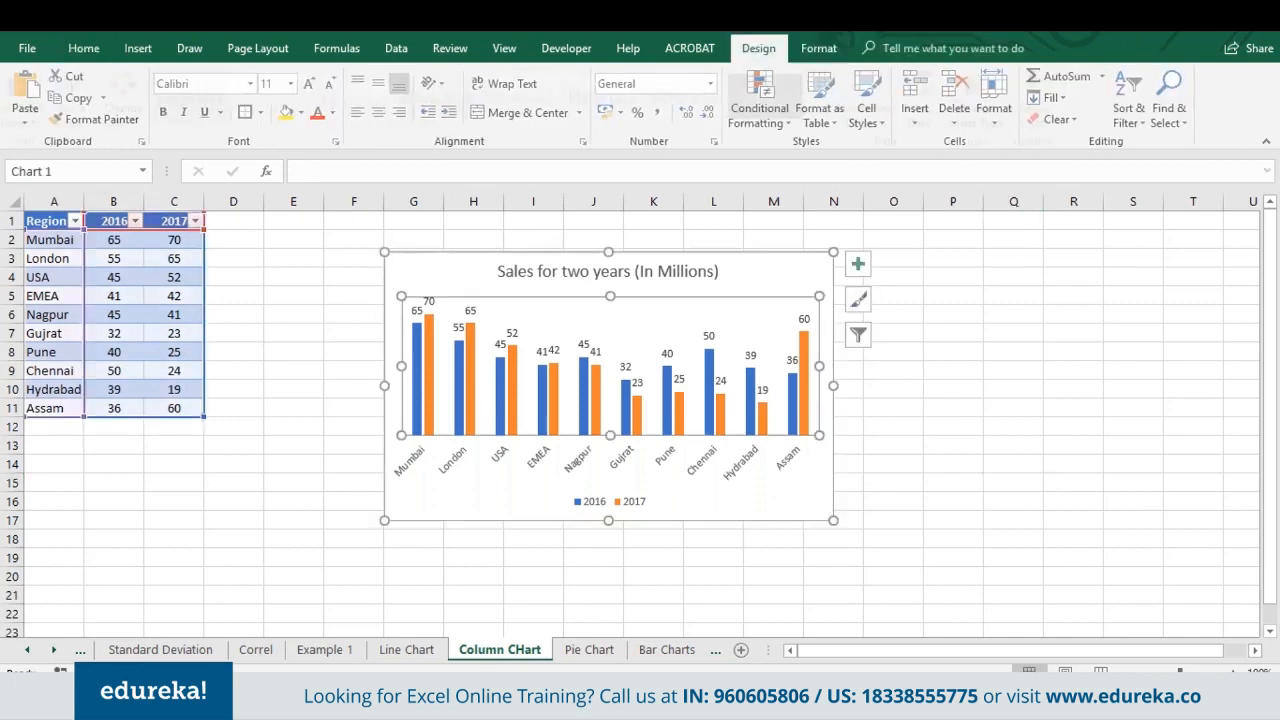
{"action": "left_click", "coordinate": [743, 268]}
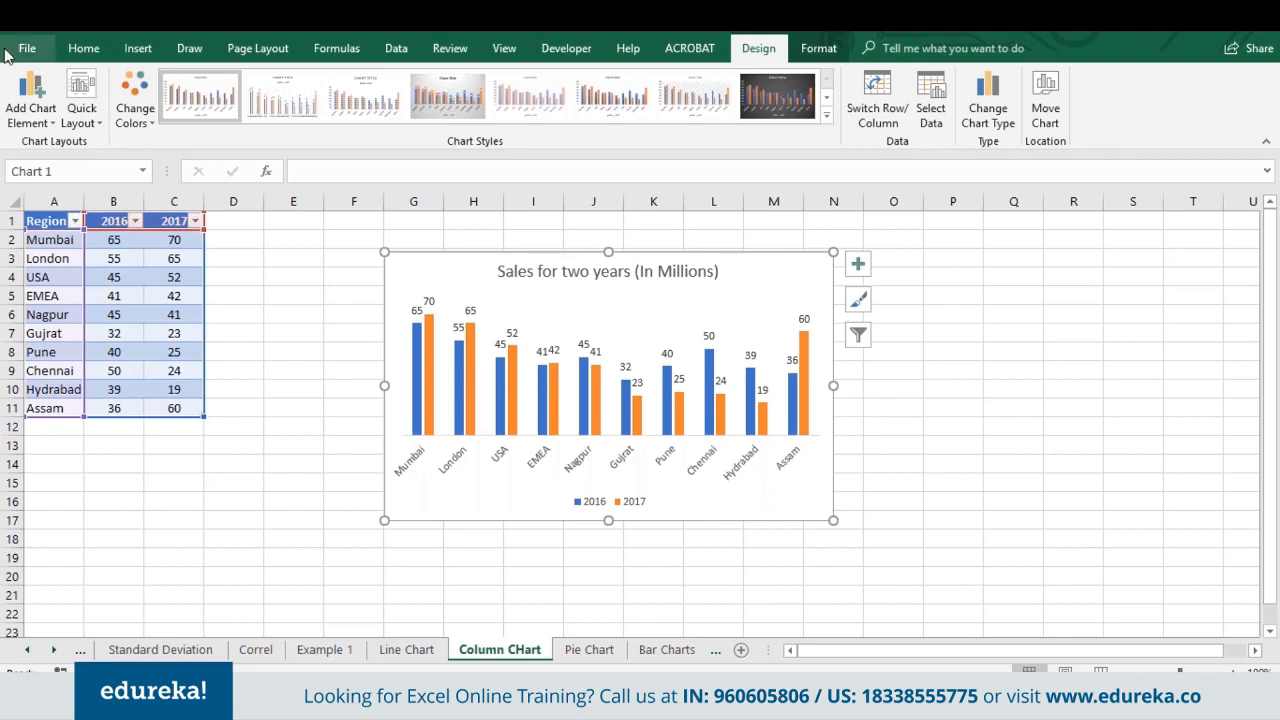
{"action": "left_click", "coordinate": [30, 118]}
{"action": "left_click", "coordinate": [30, 120]}
{"action": "left_click", "coordinate": [816, 52]}
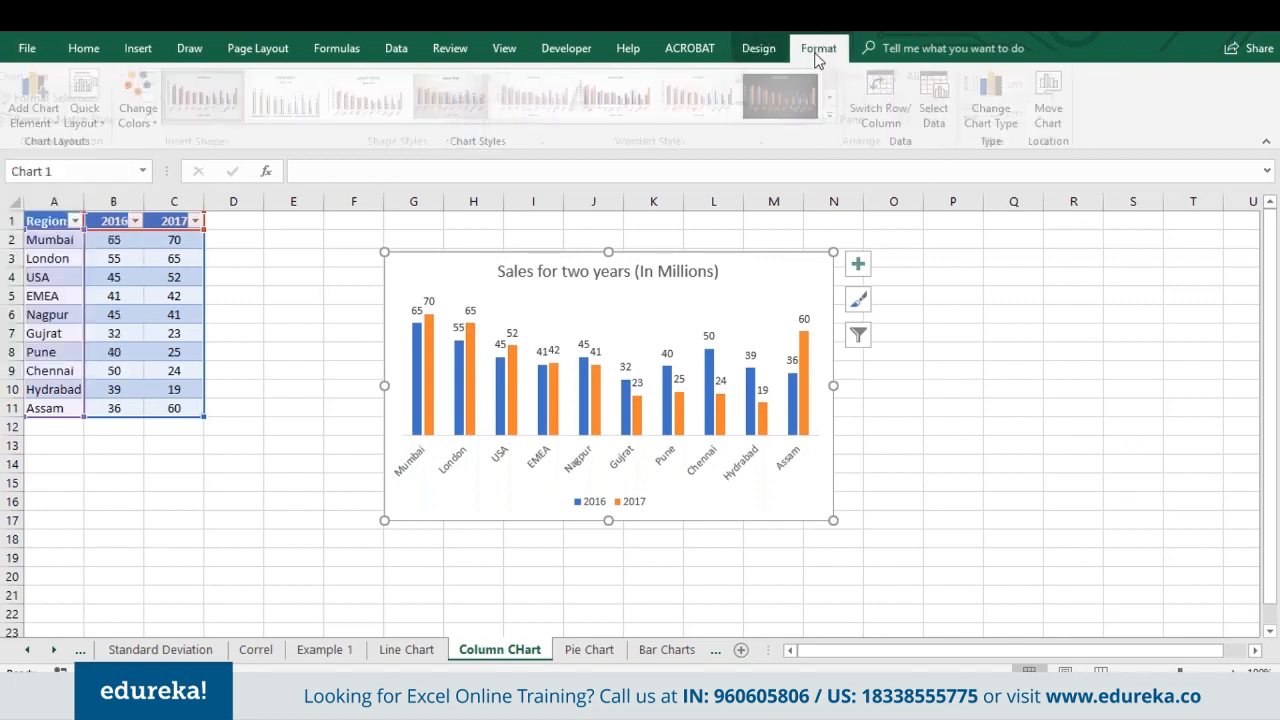
{"action": "left_click", "coordinate": [760, 52]}
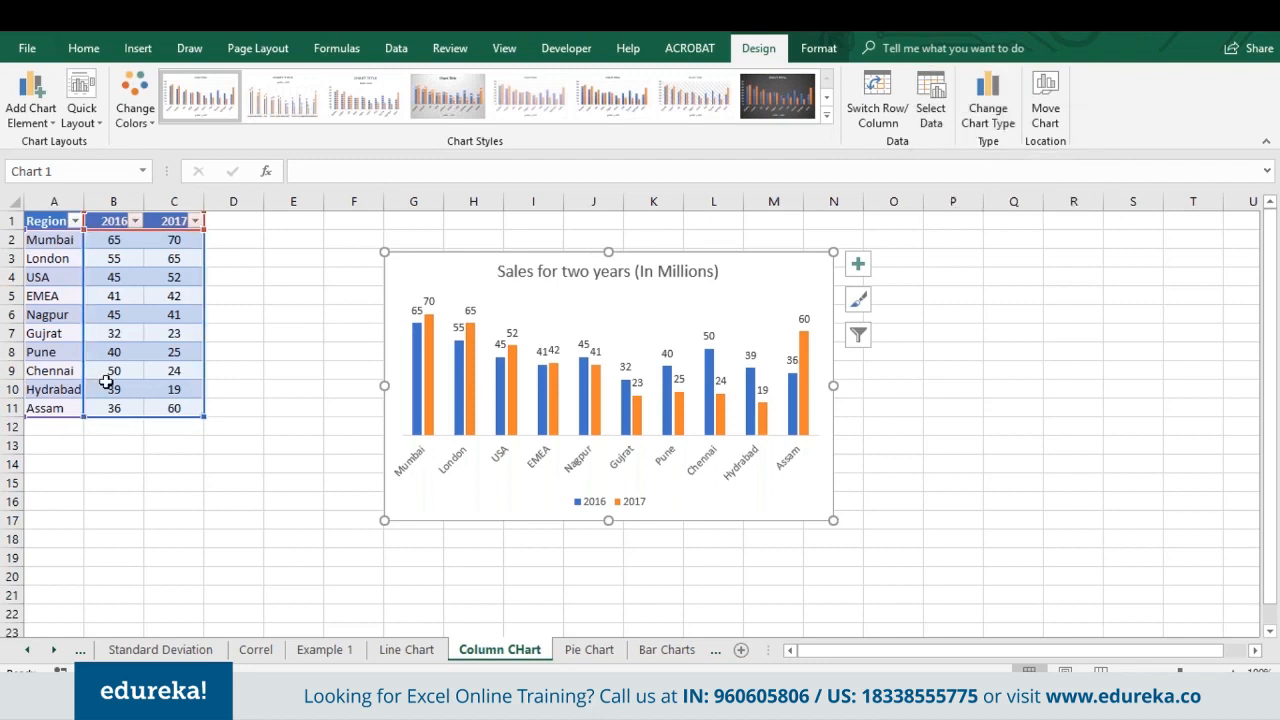
Step: Swap rows and columns in the chart's data source so the regions become the series and the years become the categories
{"action": "left_click", "coordinate": [931, 118]}
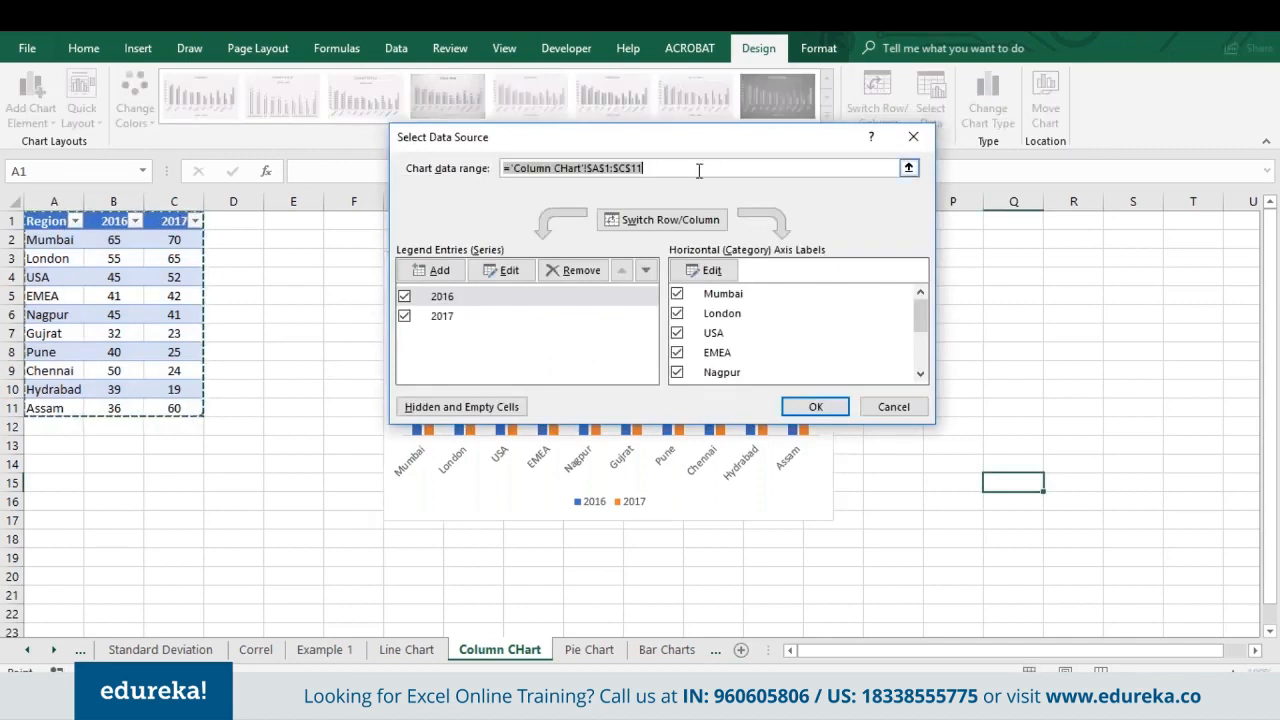
{"action": "left_click_drag", "start_coordinate": [698, 170], "coordinate": [486, 163]}
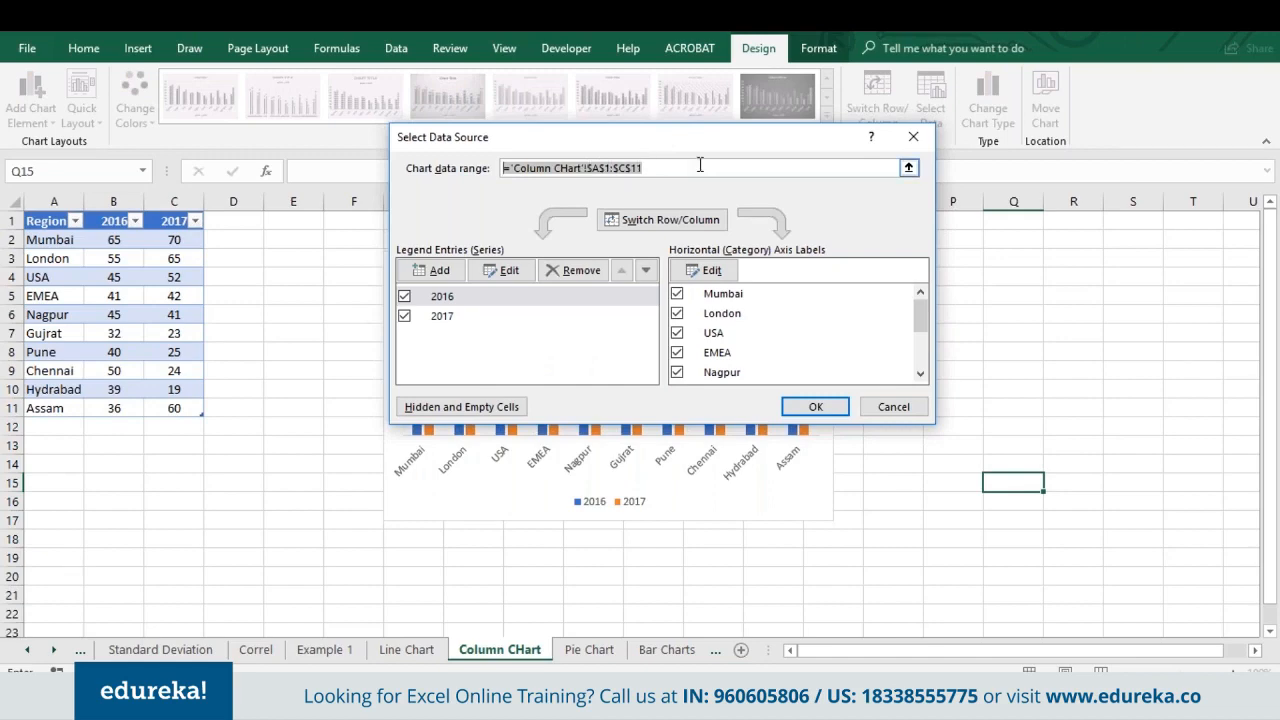
{"action": "left_click_drag", "start_coordinate": [749, 130], "coordinate": [1034, 19]}
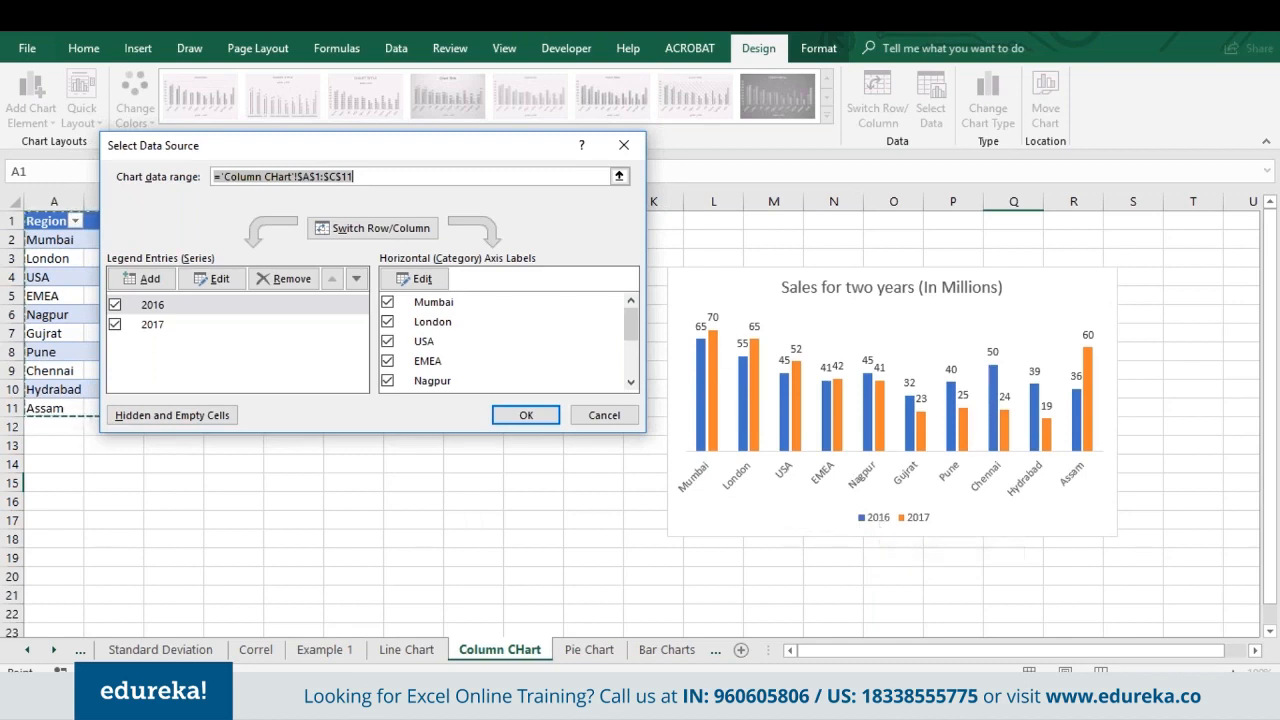
{"action": "mouse_move", "coordinate": [705, 392]}
{"action": "left_click", "coordinate": [386, 232]}
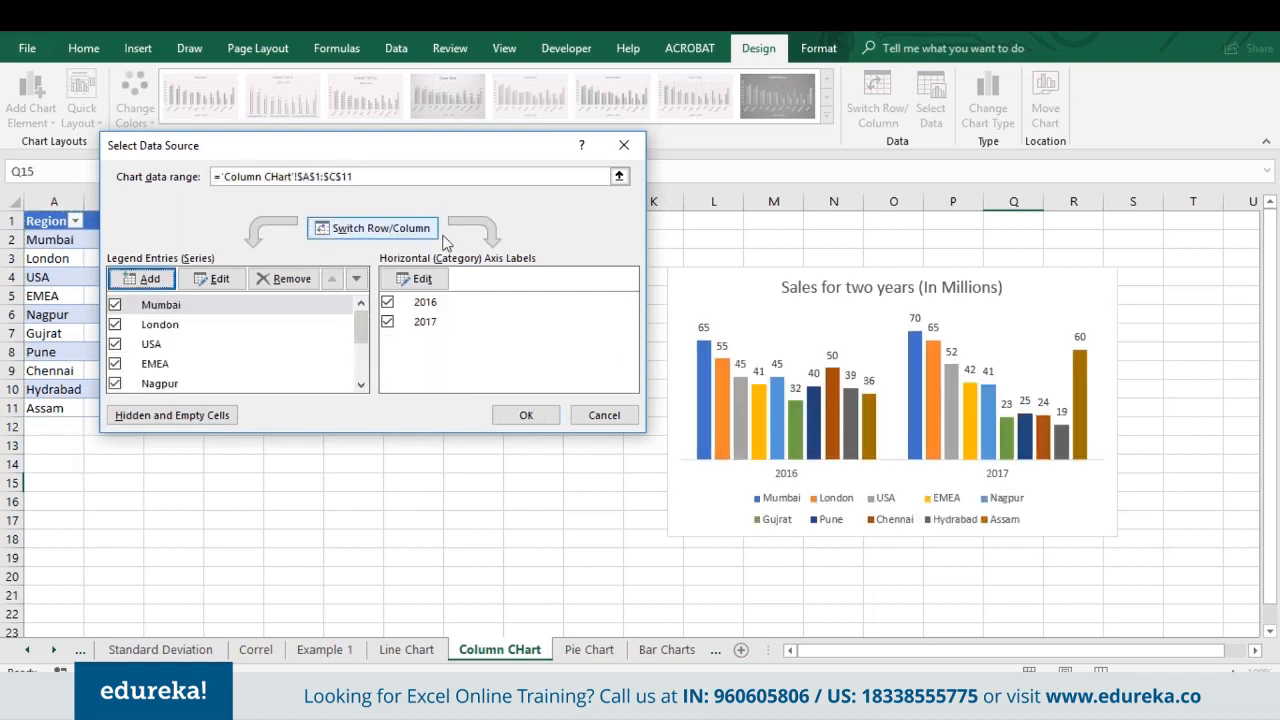
{"action": "left_click", "coordinate": [520, 419]}
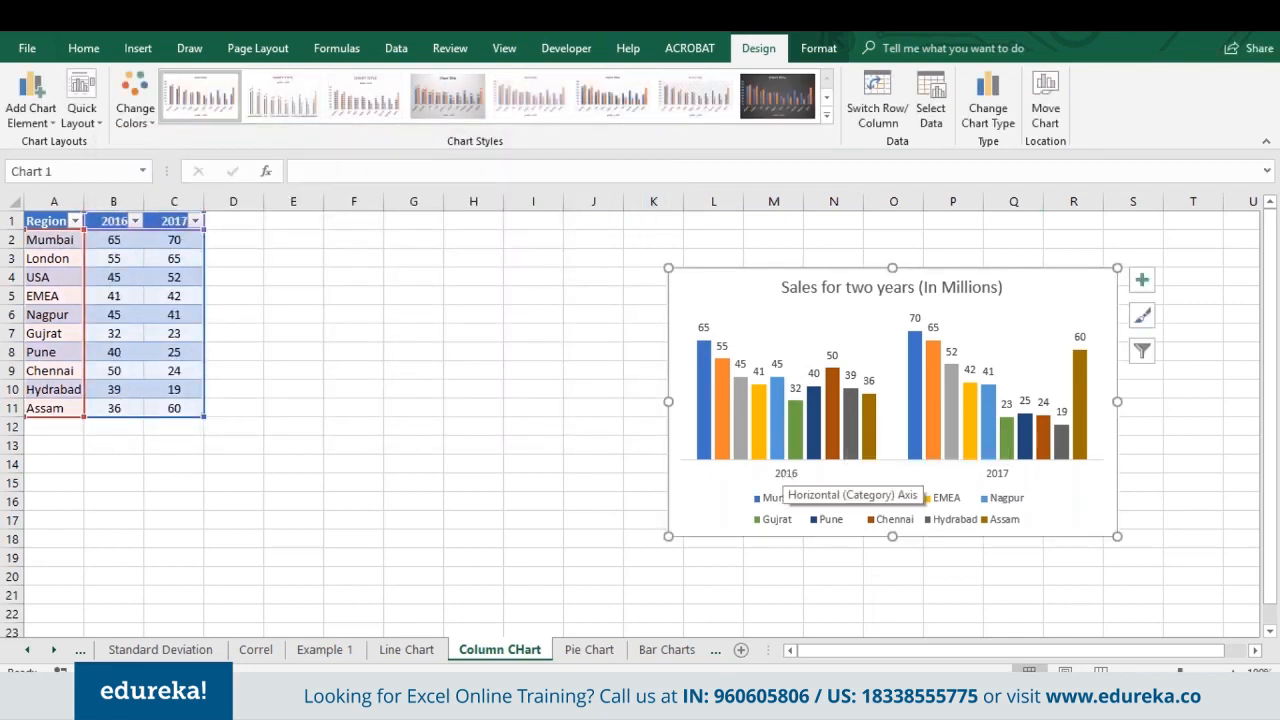
Step: Switch the chart's rows and columns back to 2016 and 2017 as series, and check the data source settings without changing them
{"action": "mouse_move", "coordinate": [710, 420]}
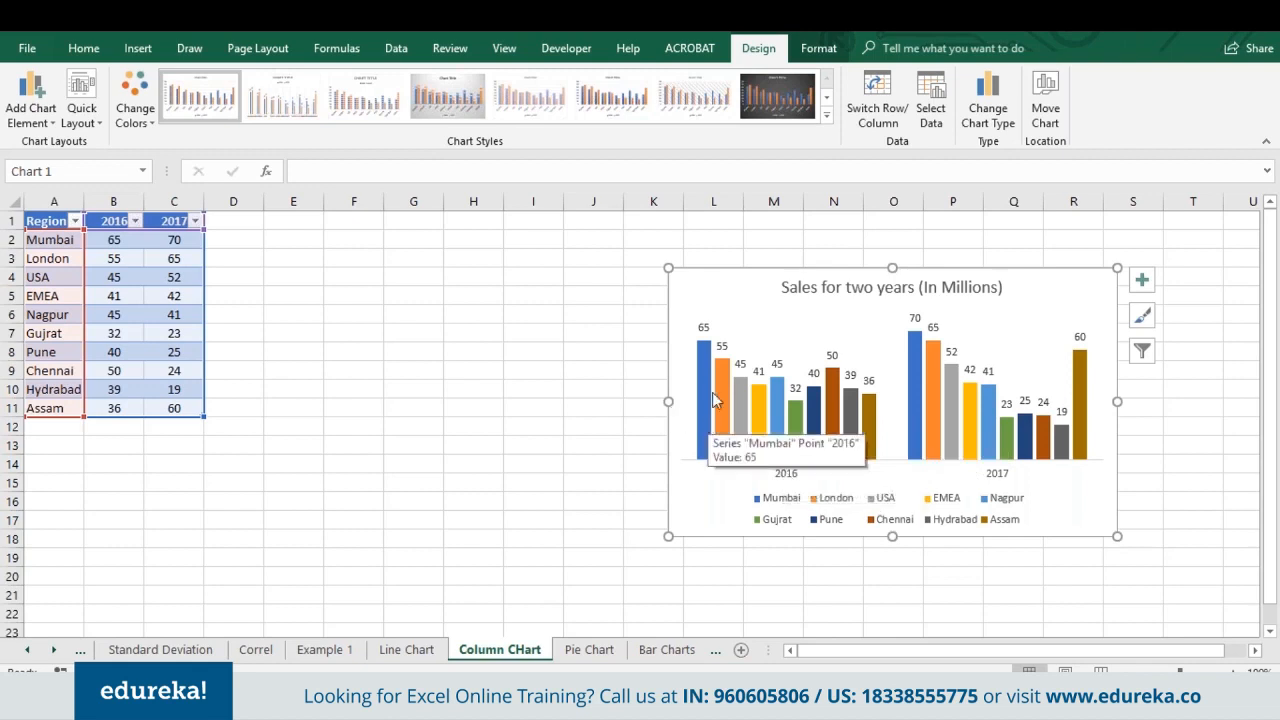
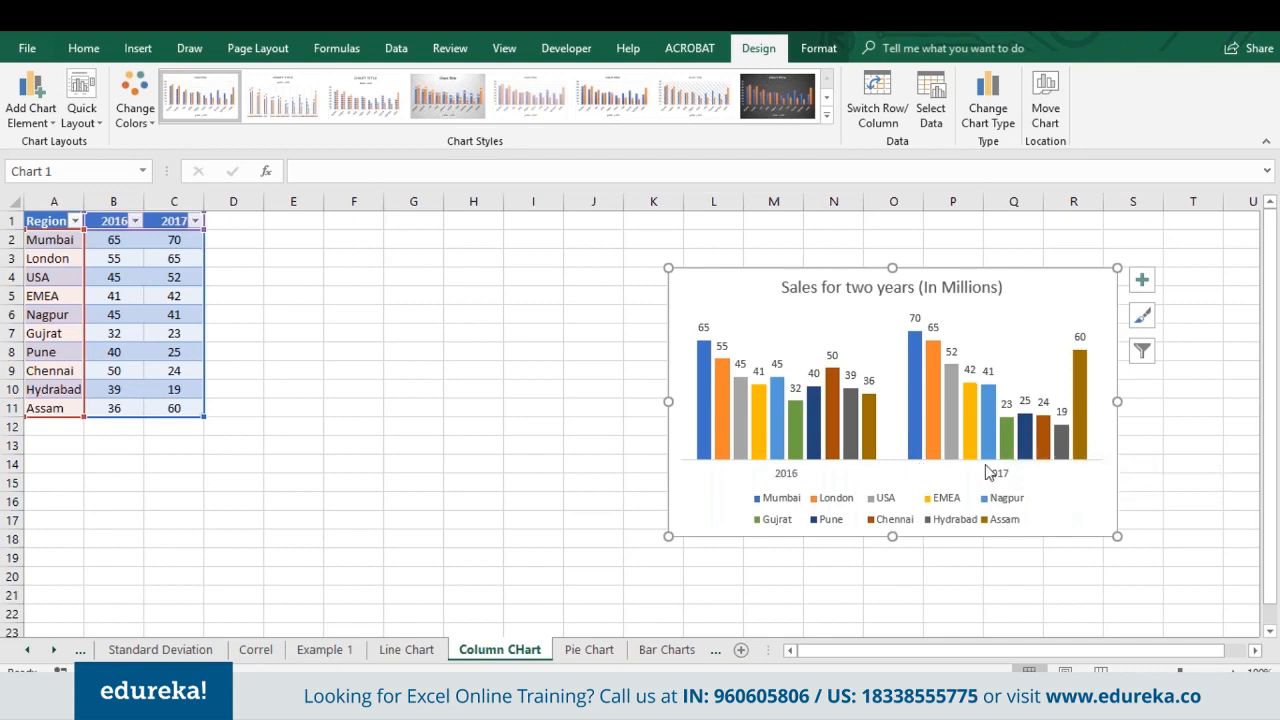
{"action": "left_click", "coordinate": [889, 132]}
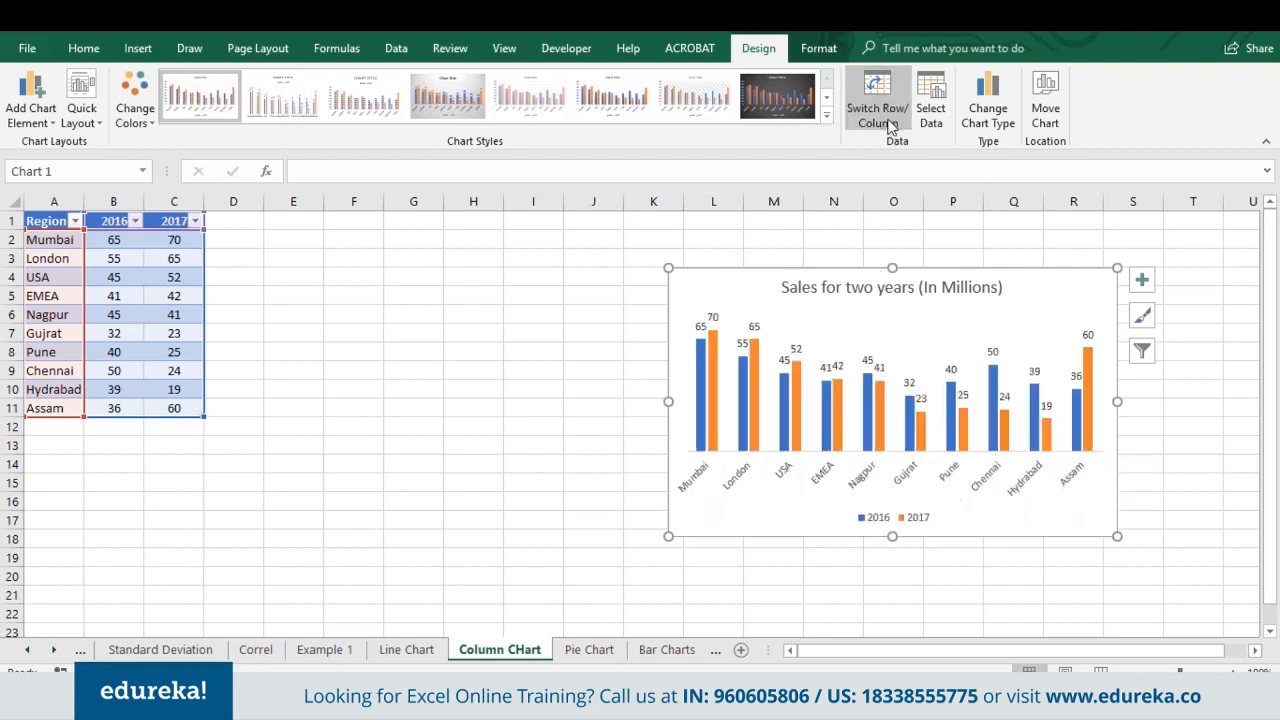
{"action": "left_click", "coordinate": [880, 115]}
{"action": "left_click", "coordinate": [883, 117]}
{"action": "left_click", "coordinate": [940, 127]}
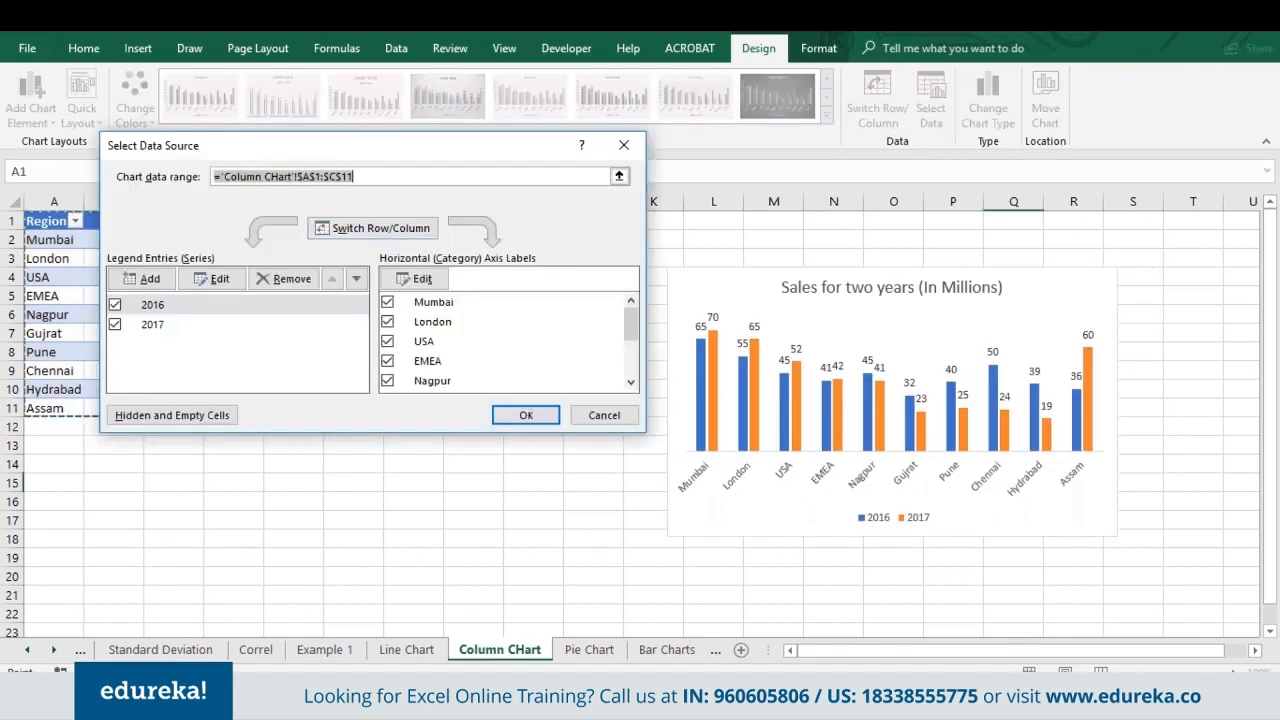
{"action": "left_click", "coordinate": [604, 415]}
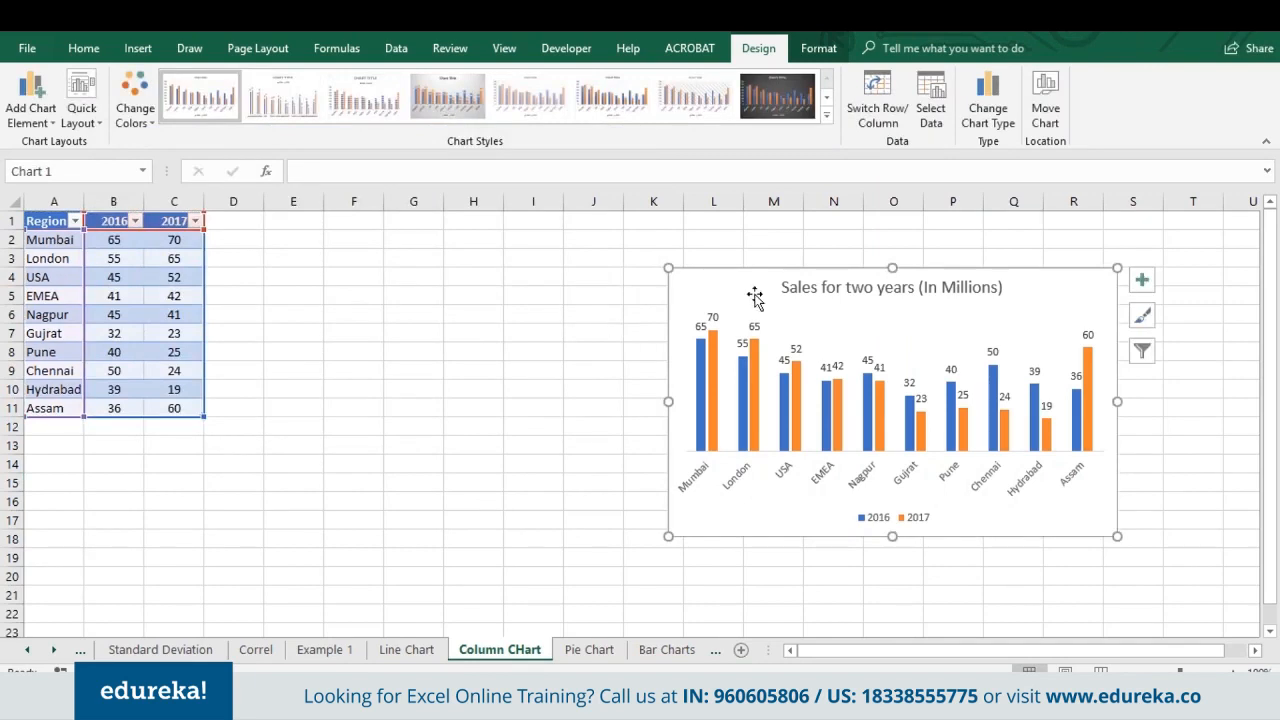
Step: Move the column chart close beside the data table, with its upper-left corner in cell D2
{"action": "left_click_drag", "start_coordinate": [729, 277], "coordinate": [230, 251]}
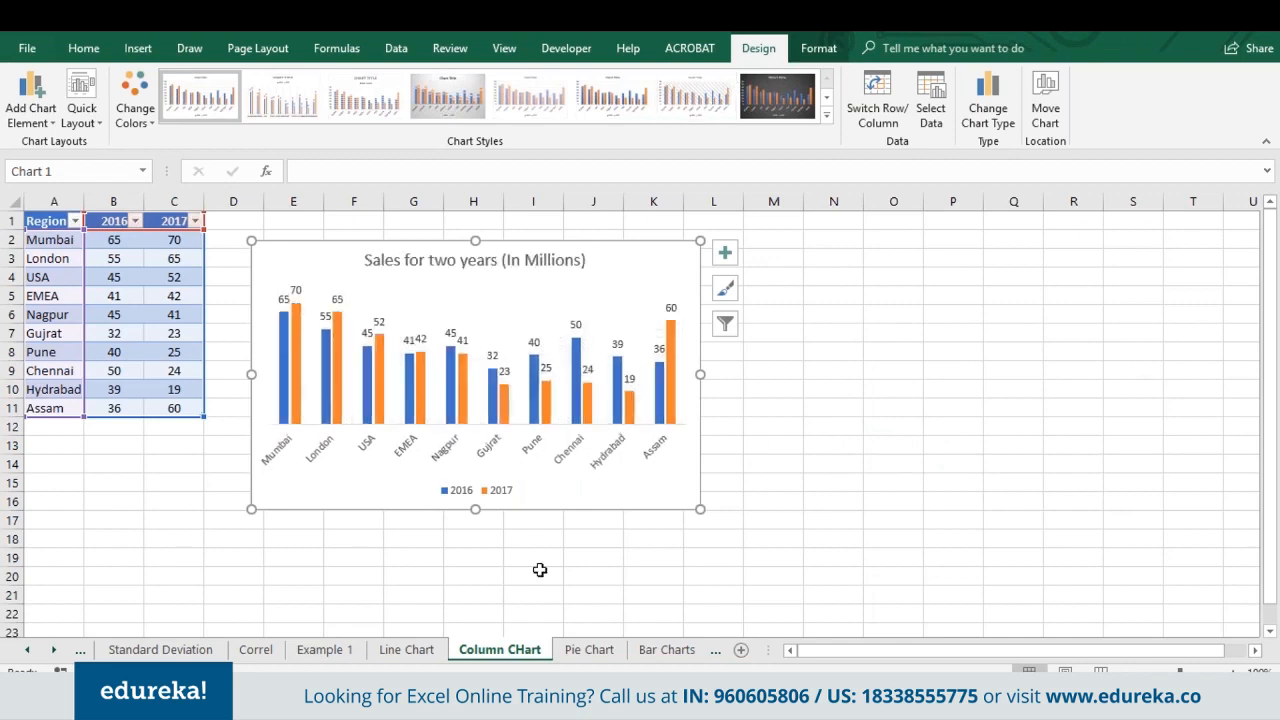
{"action": "key", "text": "alt+Tab"}
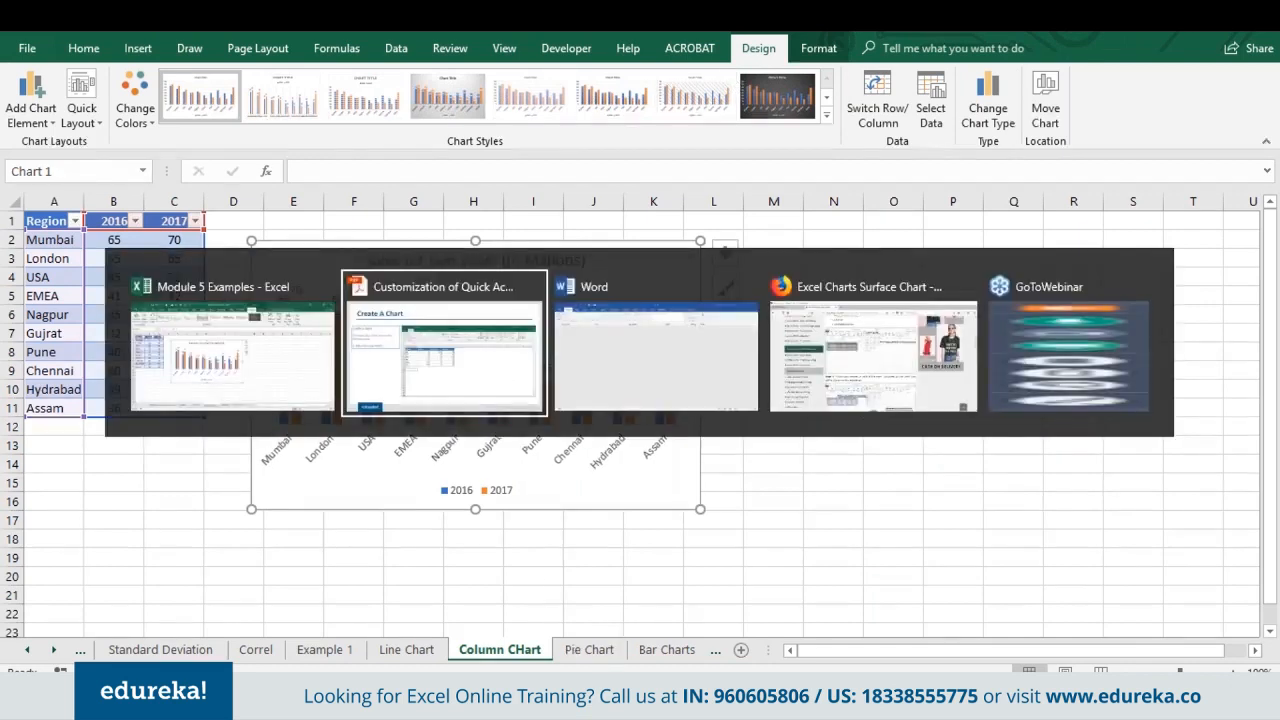
{"action": "key", "text": "alt+shift+Tab"}
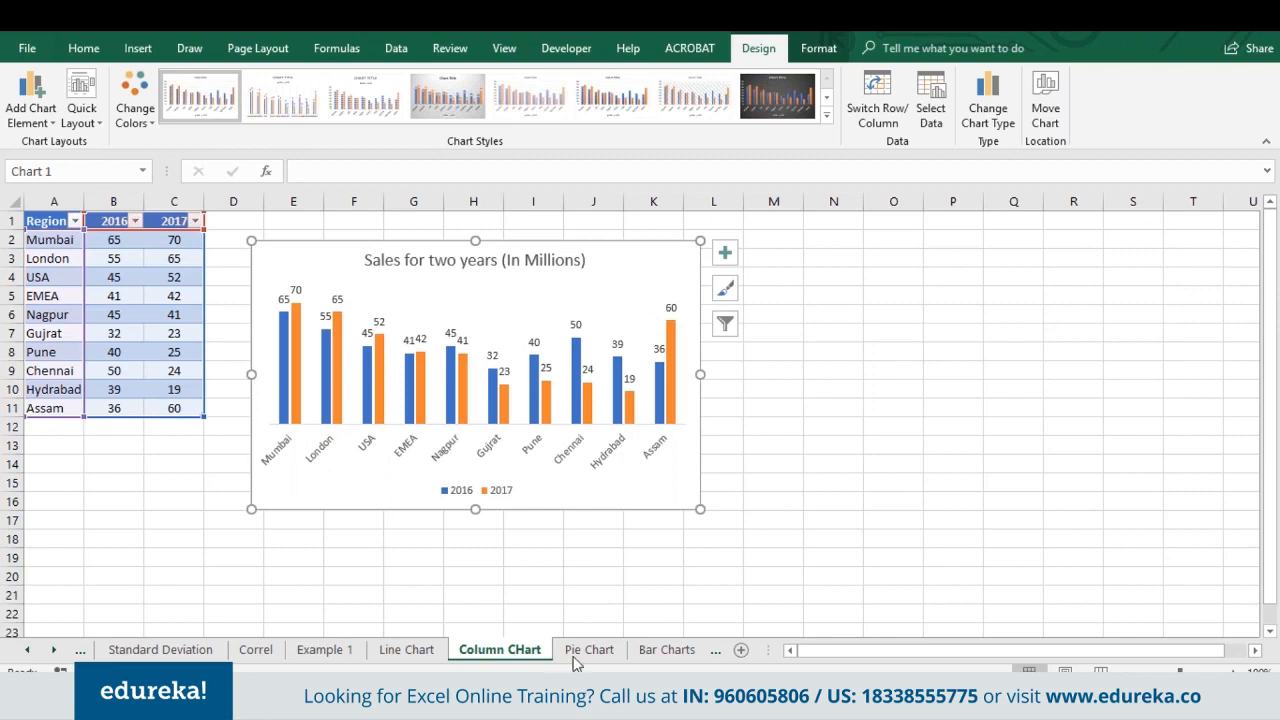
Step: Open the Line Chart sheet and center the Day values in A2:A7 and the Temperature values in B2:B7
{"action": "left_click", "coordinate": [415, 652]}
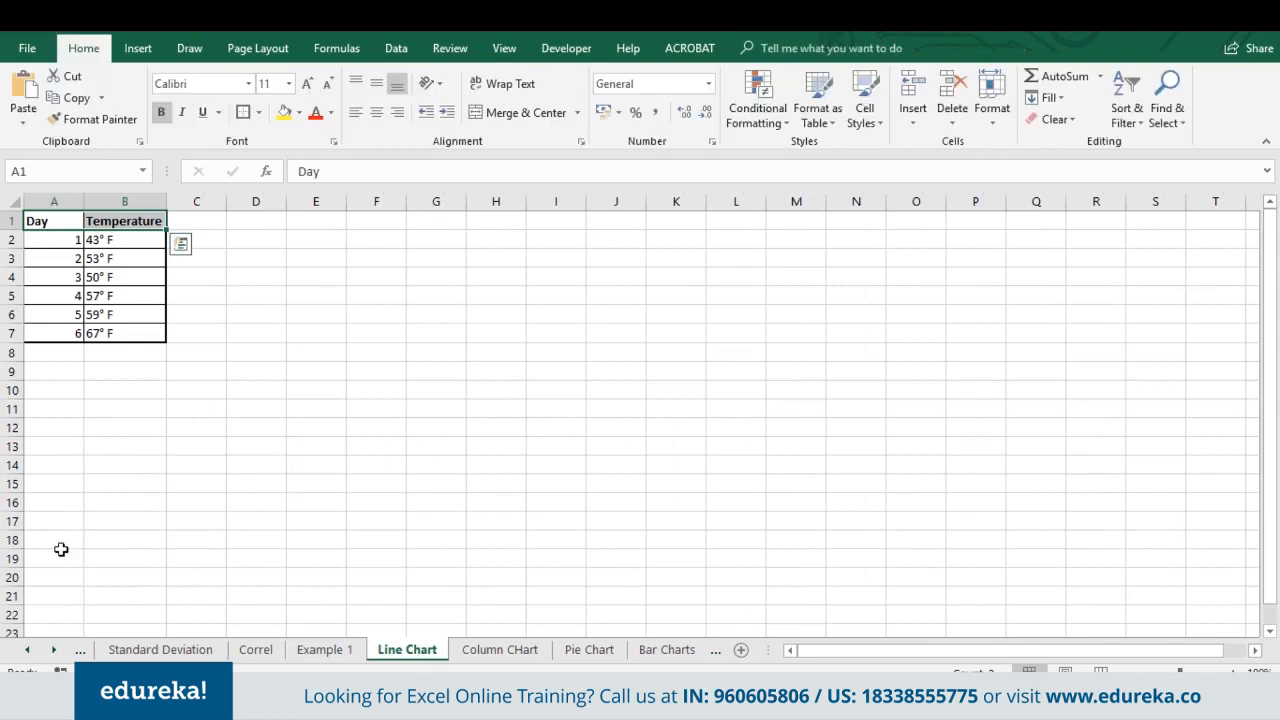
{"action": "left_click_drag", "start_coordinate": [52, 238], "coordinate": [58, 331]}
{"action": "left_click", "coordinate": [376, 112]}
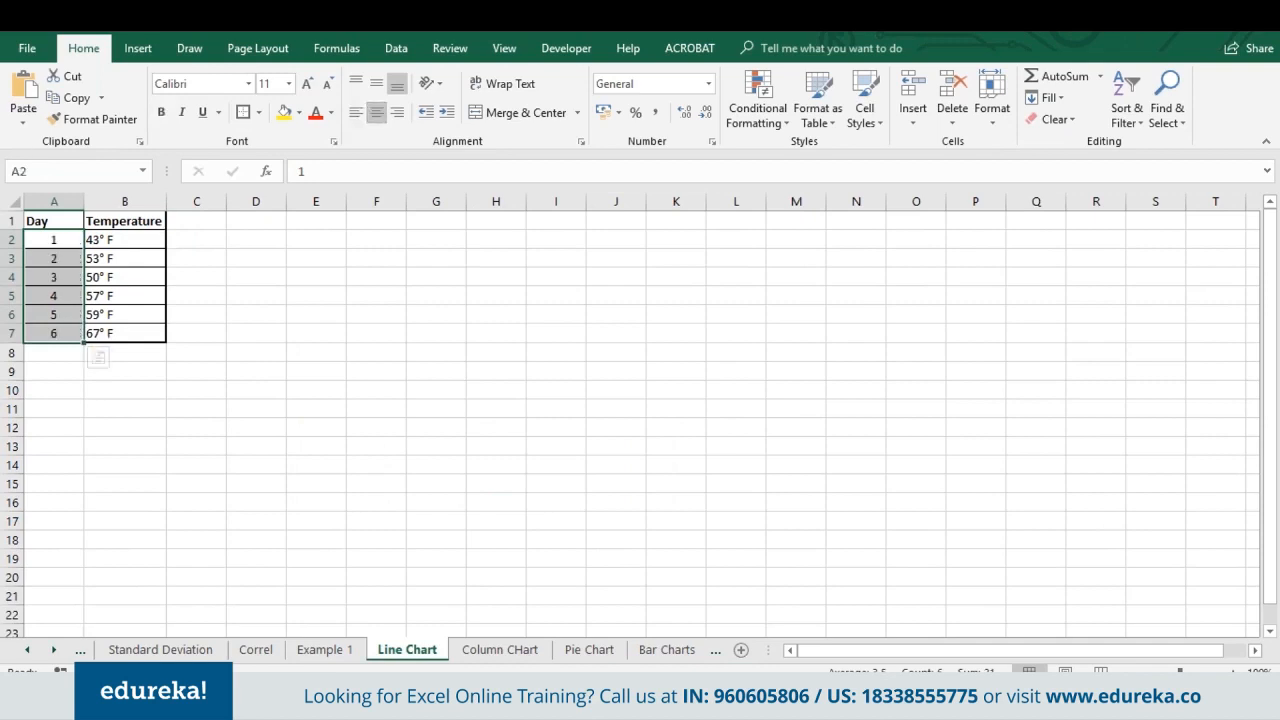
{"action": "left_click_drag", "start_coordinate": [134, 234], "coordinate": [122, 333]}
{"action": "left_click", "coordinate": [376, 112]}
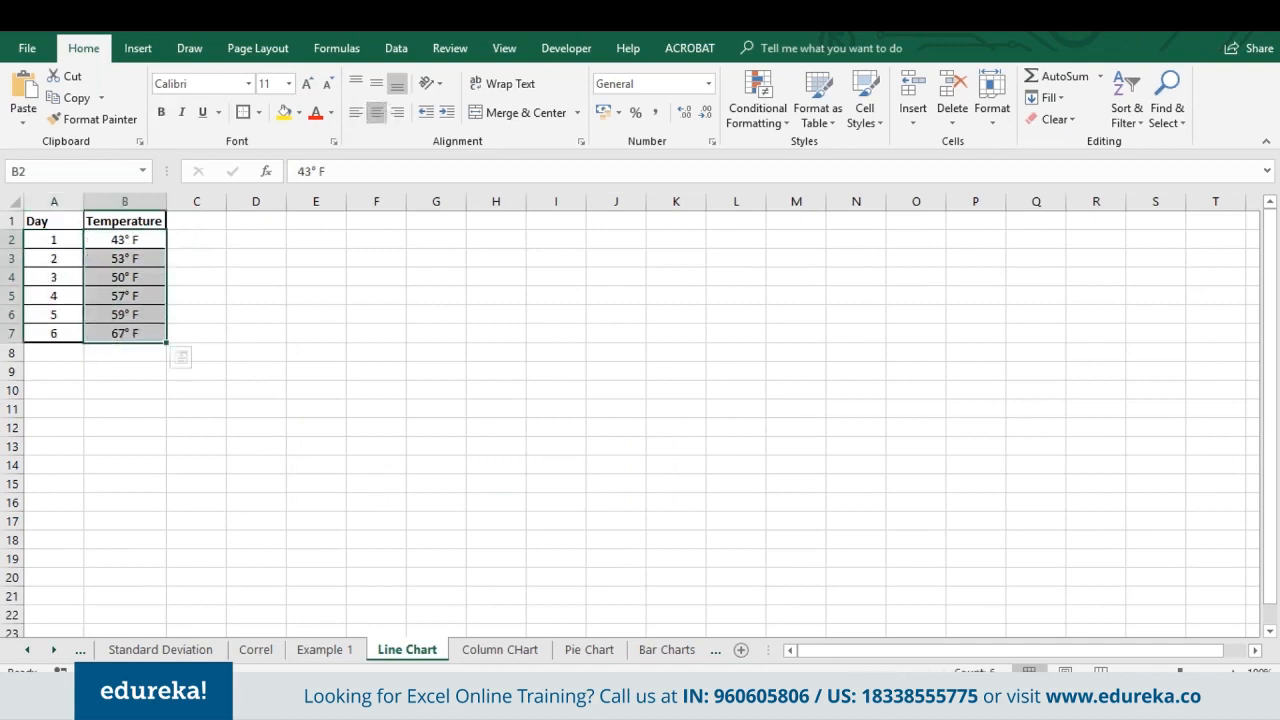
{"action": "left_click", "coordinate": [52, 248]}
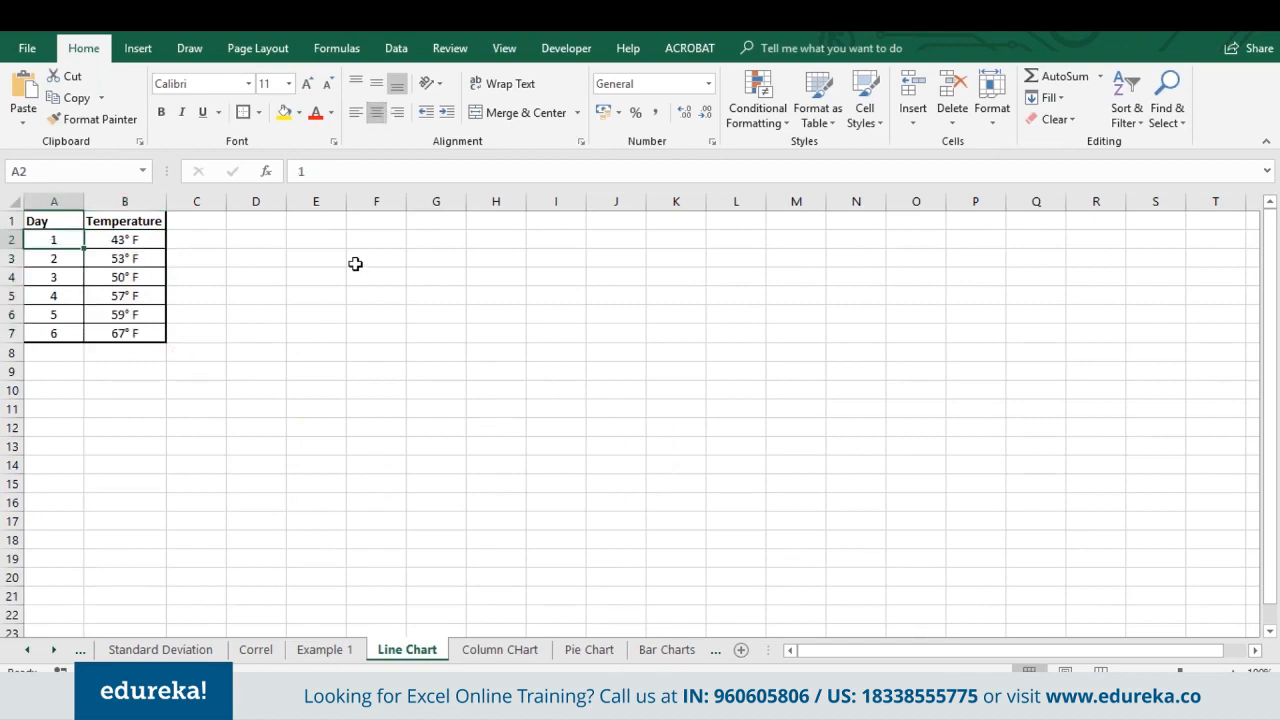
{"action": "key", "text": "Up"}
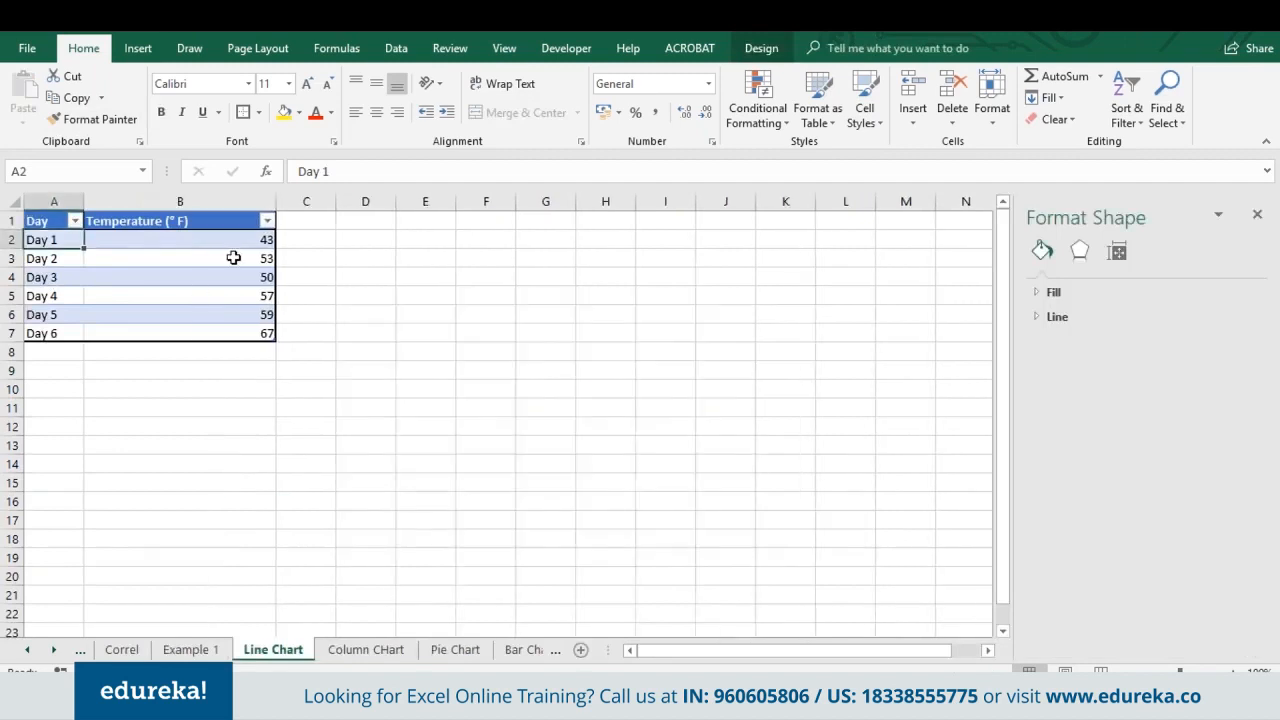
Step: Narrow column B so it just fits the full "Temperature (° F)" header
{"action": "left_click_drag", "start_coordinate": [273, 202], "coordinate": [199, 202]}
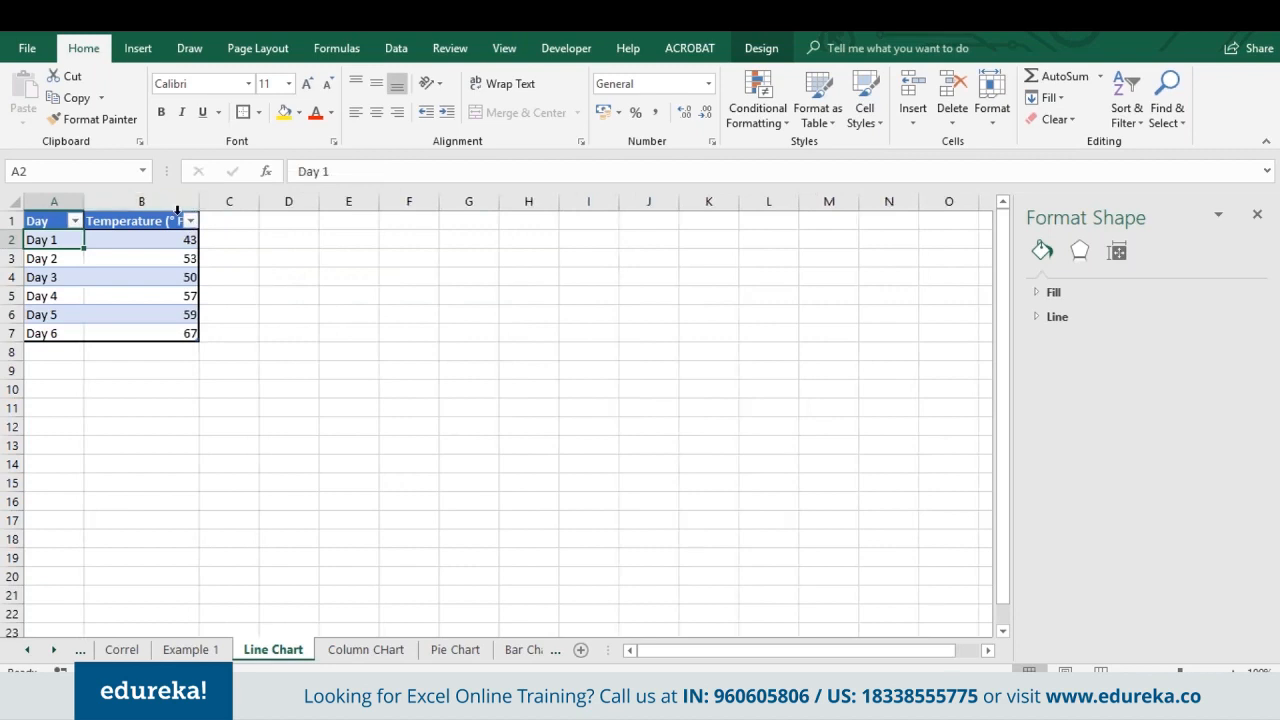
{"action": "left_click_drag", "start_coordinate": [200, 207], "coordinate": [217, 207]}
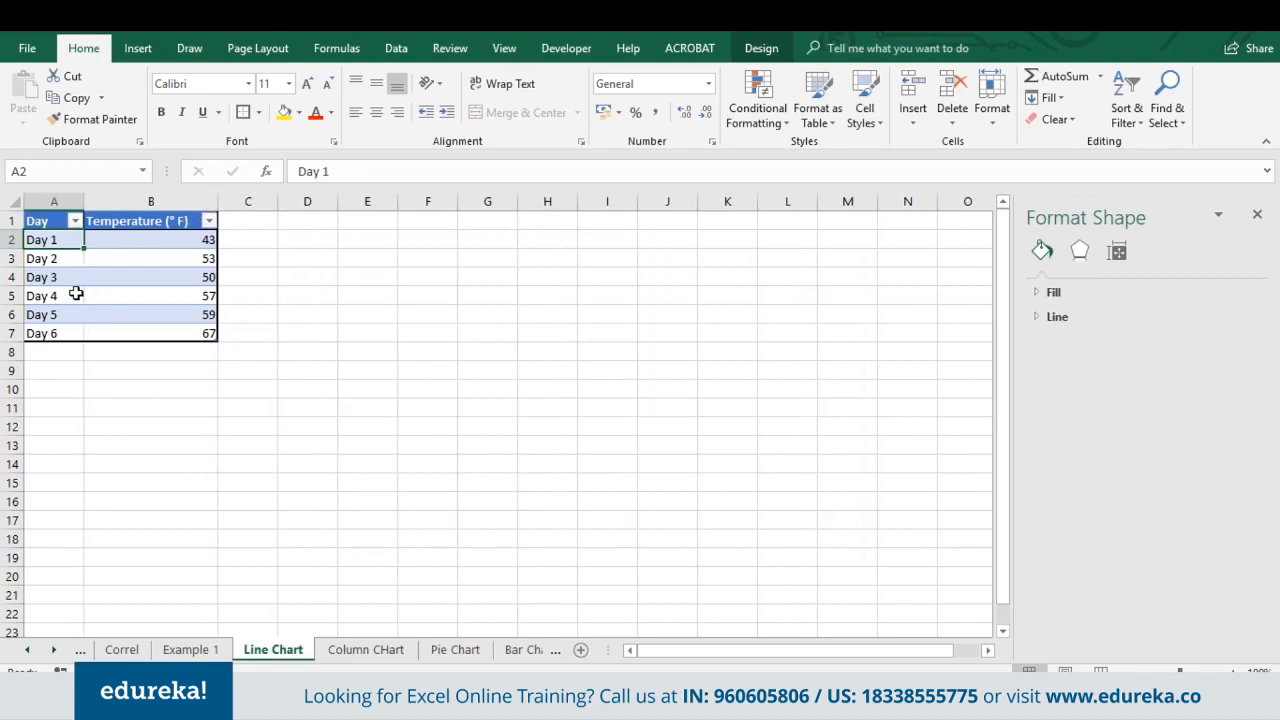
Step: Insert a basic 2-D line chart from the Day and Temperature (° F) table
{"action": "left_click", "coordinate": [163, 244]}
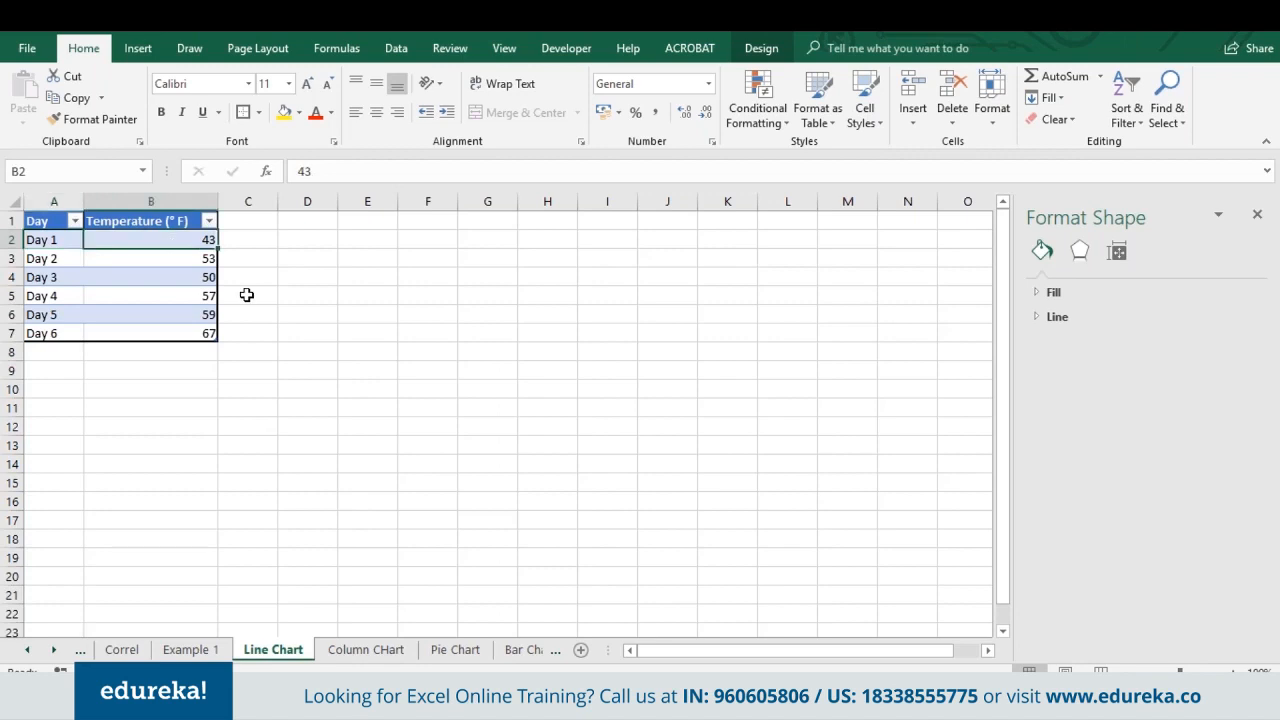
{"action": "left_click", "coordinate": [196, 264]}
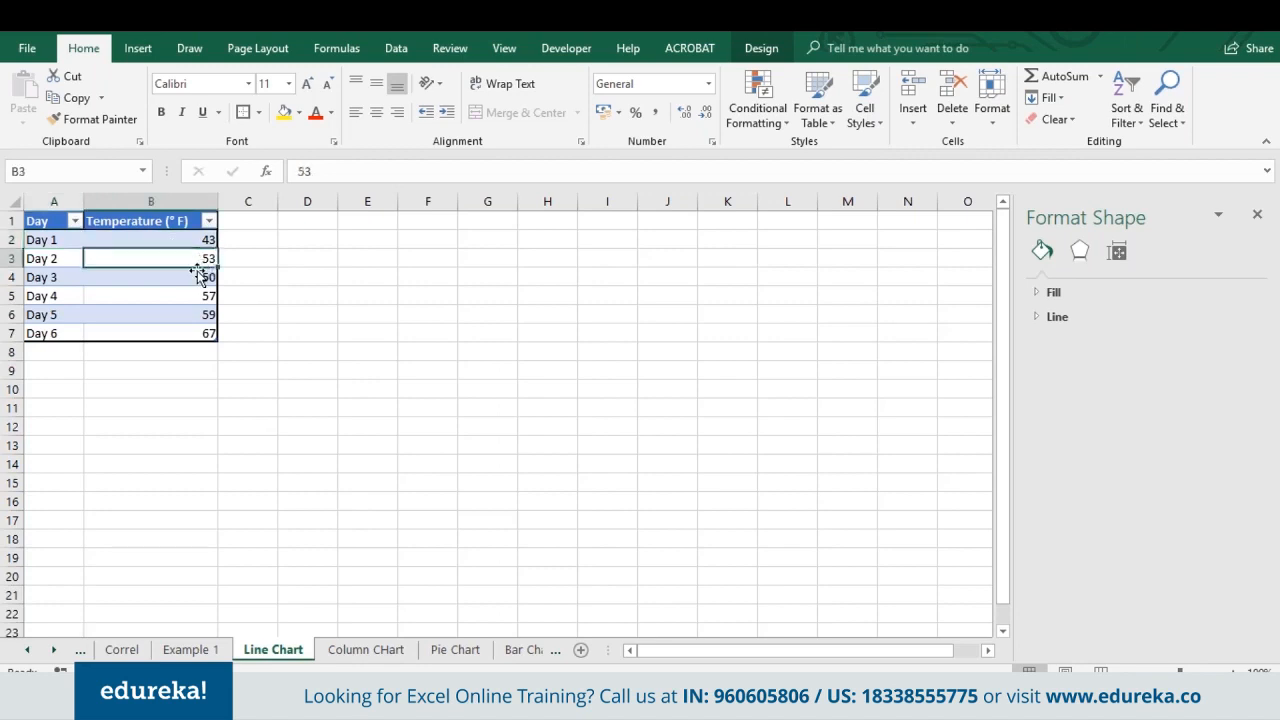
{"action": "left_click", "coordinate": [188, 312]}
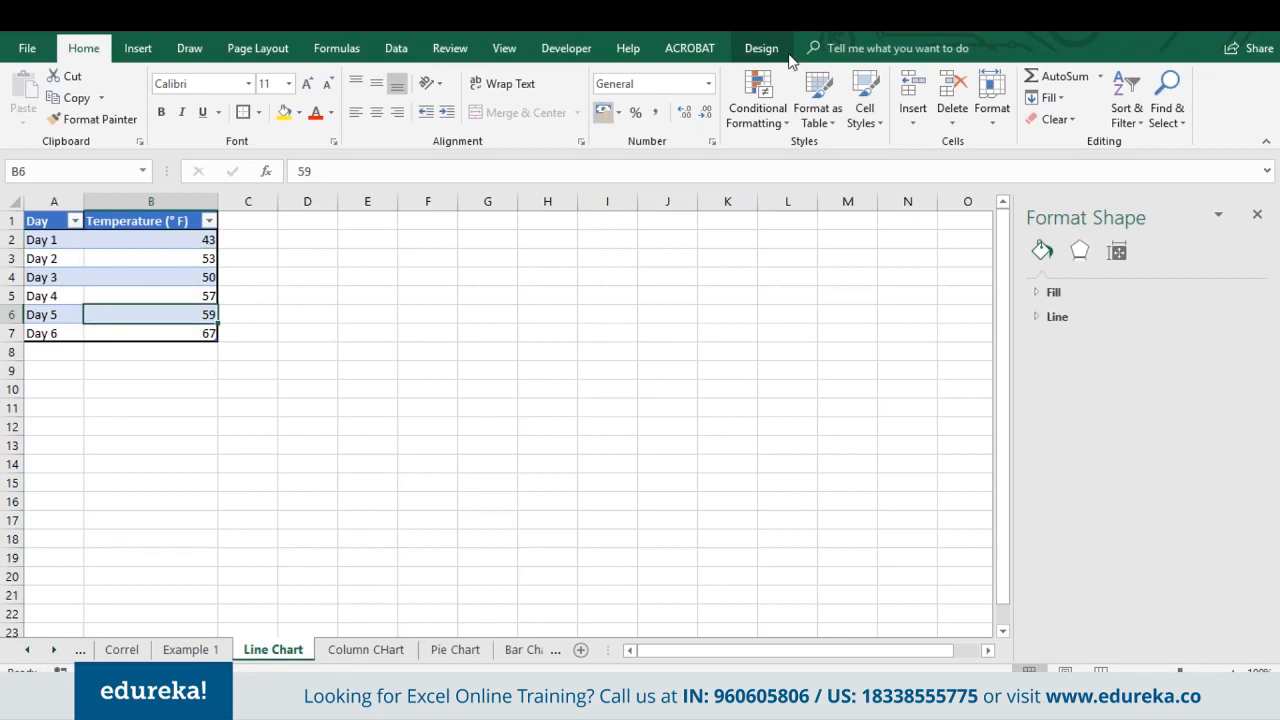
{"action": "left_click", "coordinate": [141, 52]}
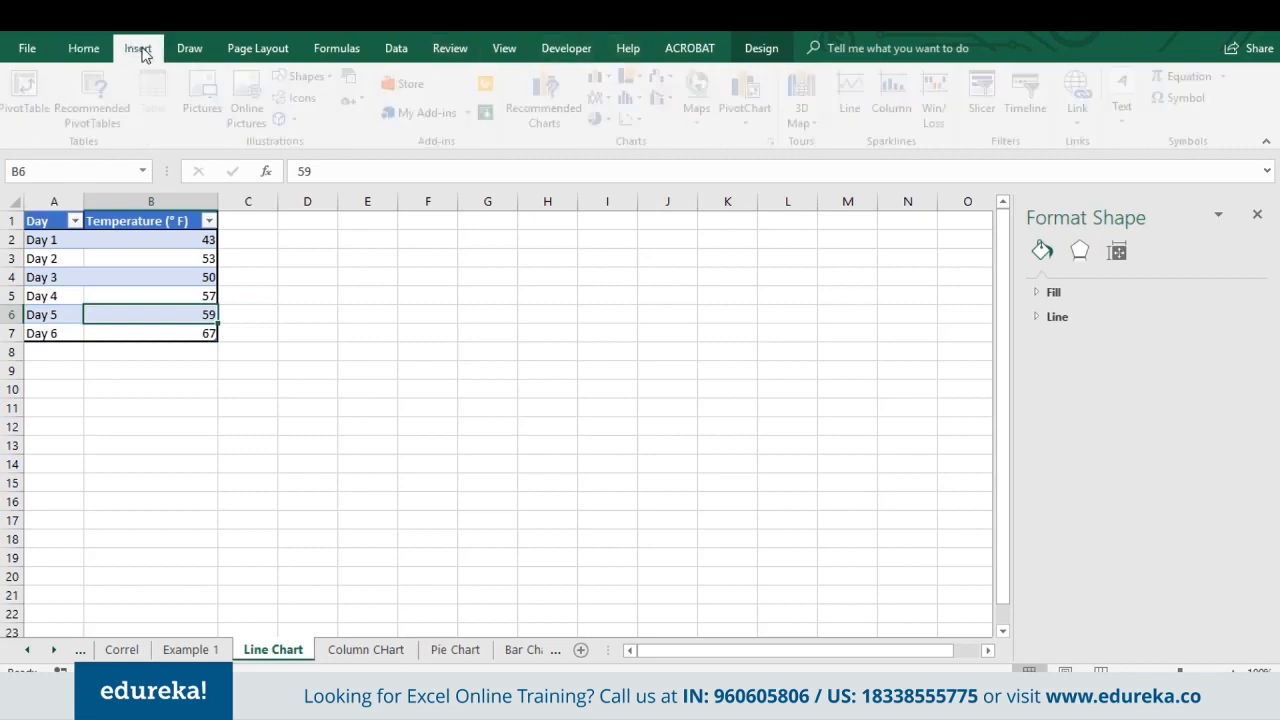
{"action": "left_click", "coordinate": [605, 97]}
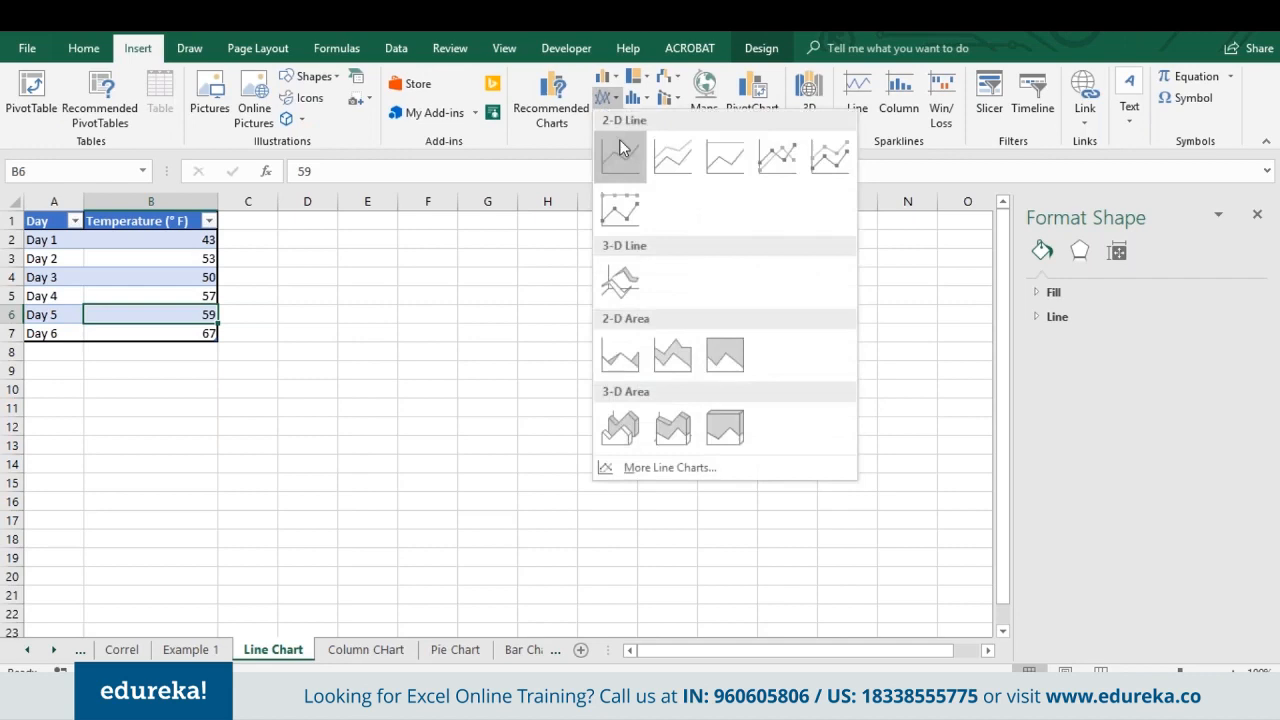
{"action": "left_click", "coordinate": [624, 149]}
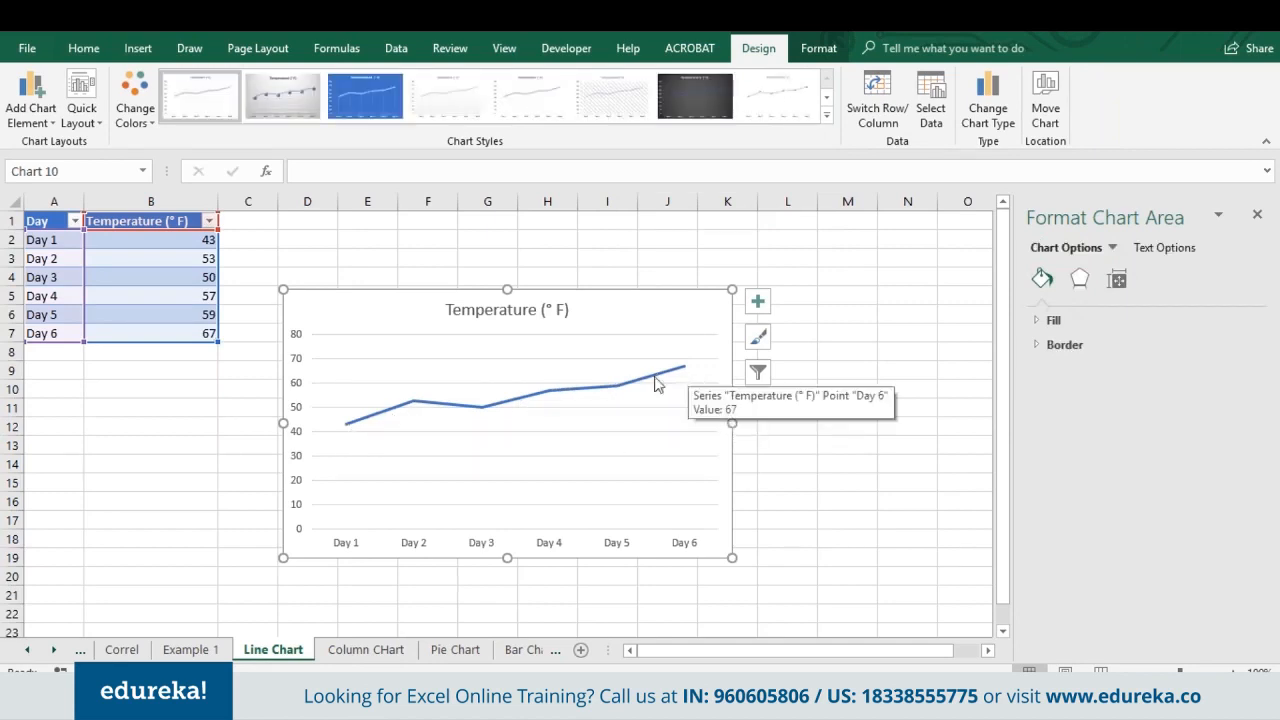
{"action": "mouse_move", "coordinate": [480, 418]}
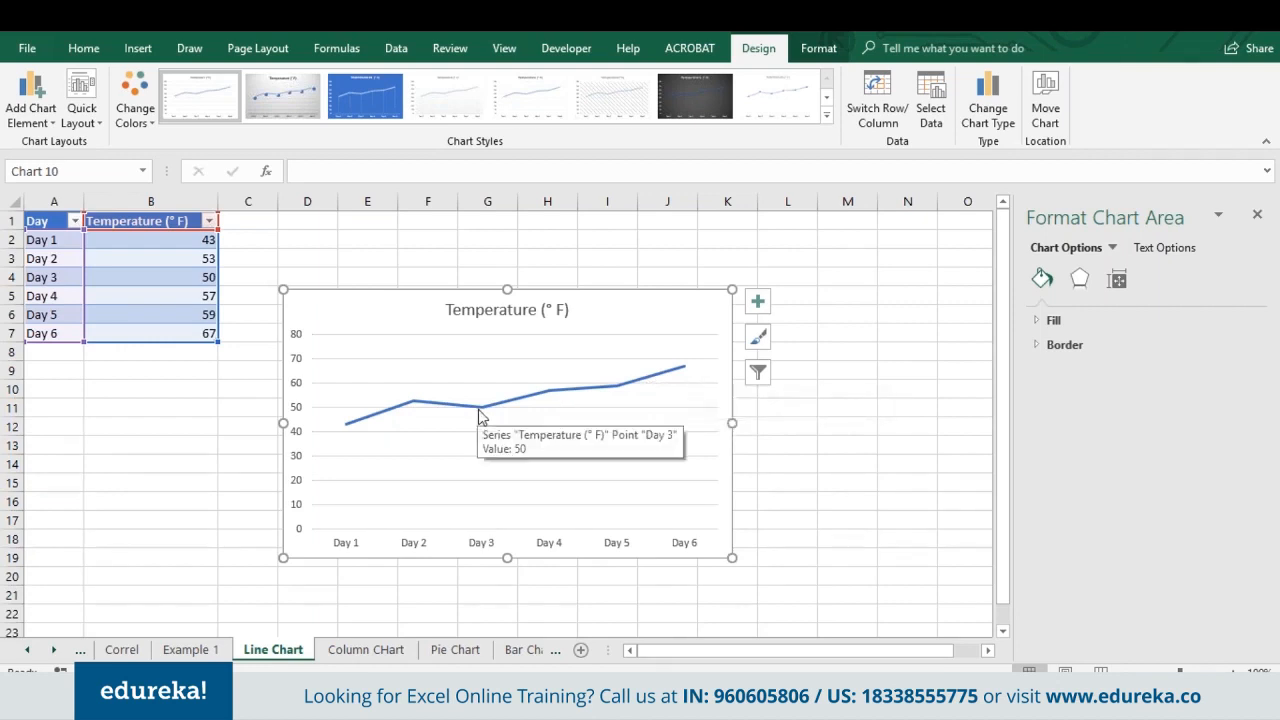
Step: Open the Pie Chart sheet and examine the book types in column A and their revenues in column B
{"action": "left_click", "coordinate": [456, 650]}
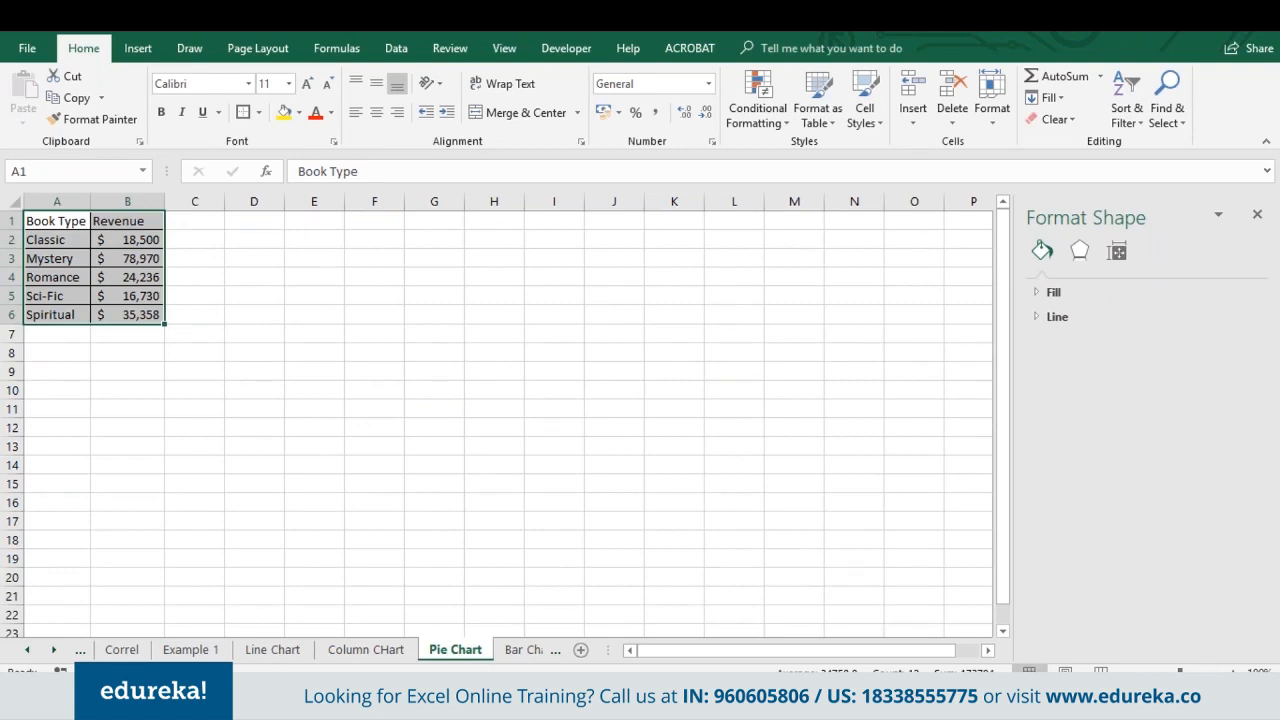
{"action": "left_click", "coordinate": [49, 218]}
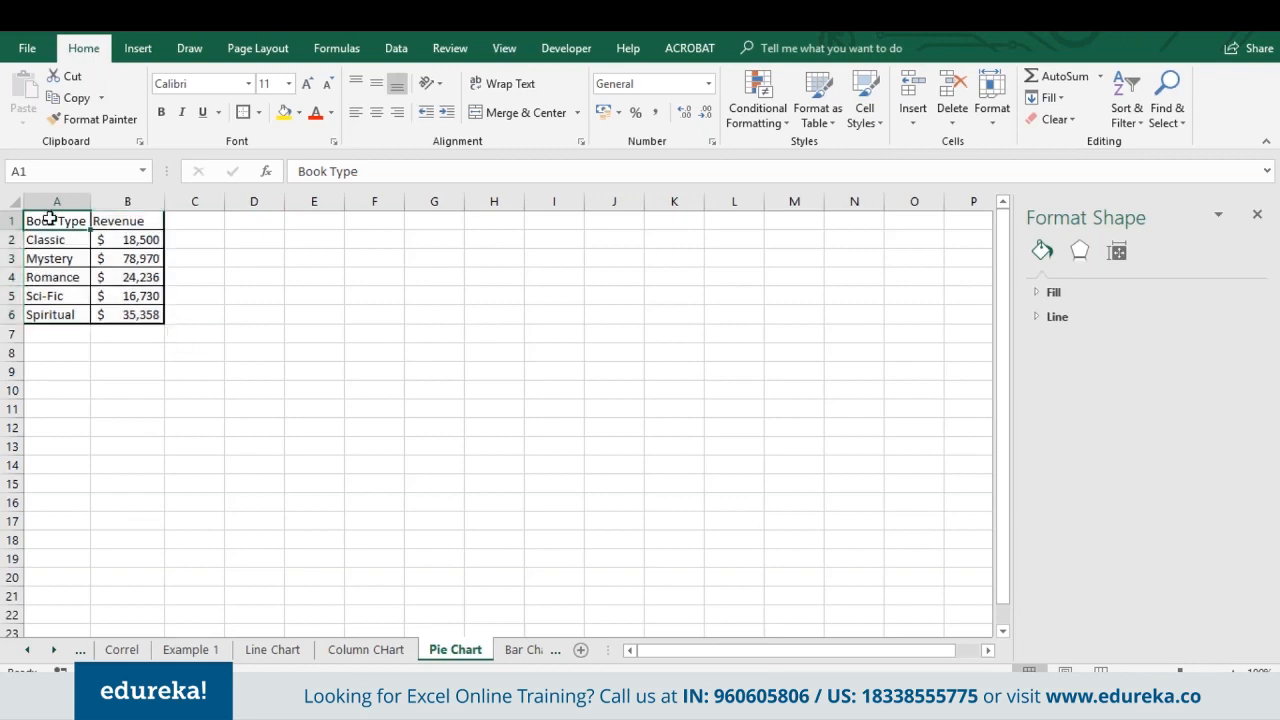
{"action": "left_click", "coordinate": [66, 240]}
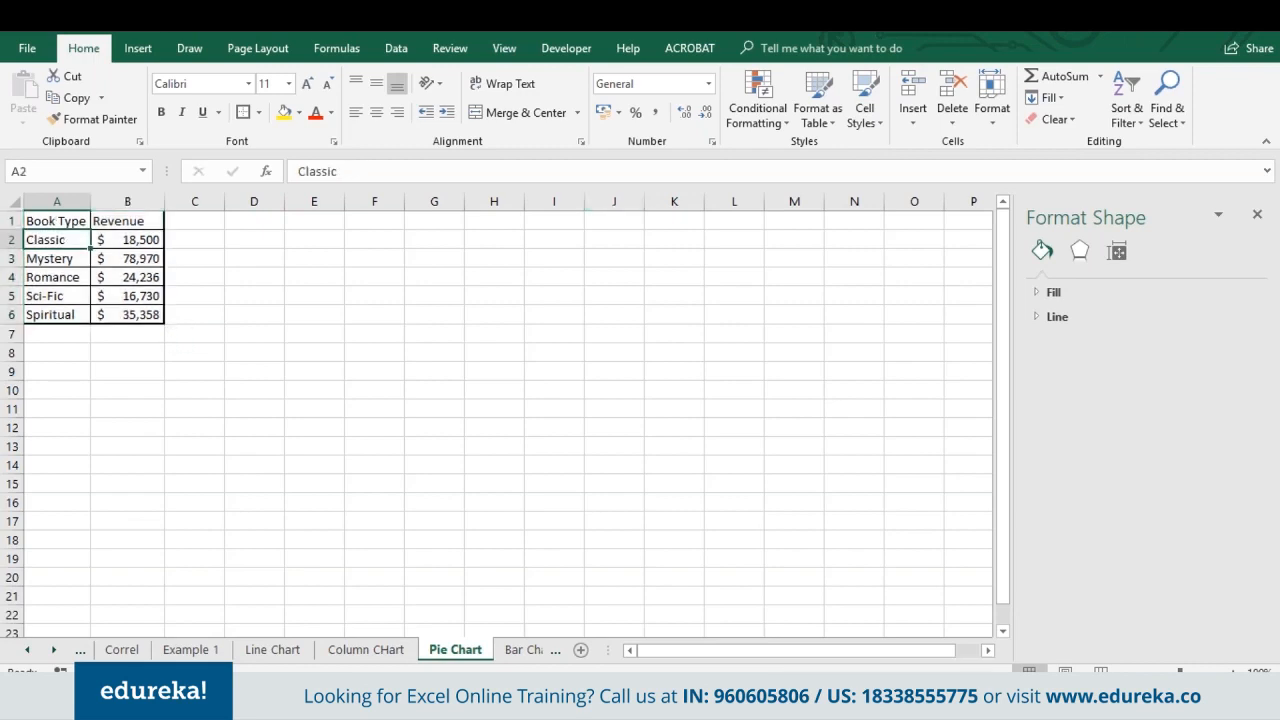
{"action": "left_click", "coordinate": [49, 258]}
{"action": "key", "text": "Down"}
{"action": "key", "text": "Down"}
{"action": "key", "text": "Down"}
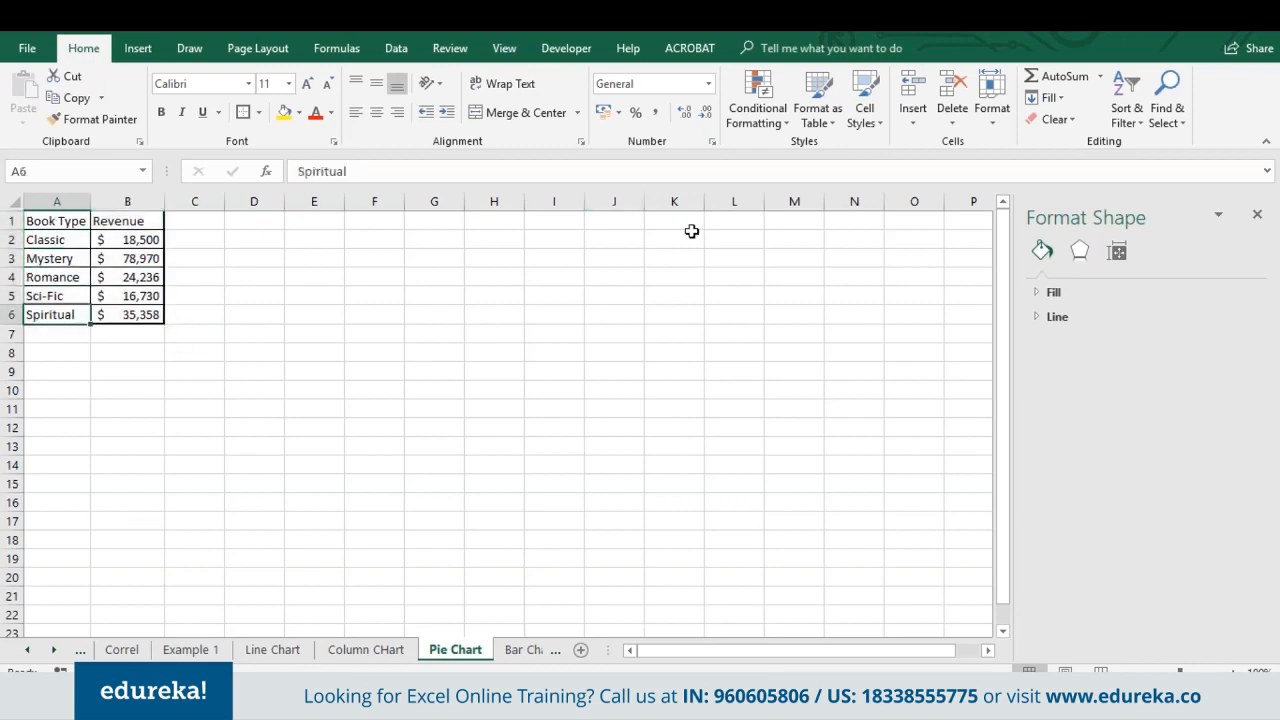
{"action": "left_click", "coordinate": [126, 240]}
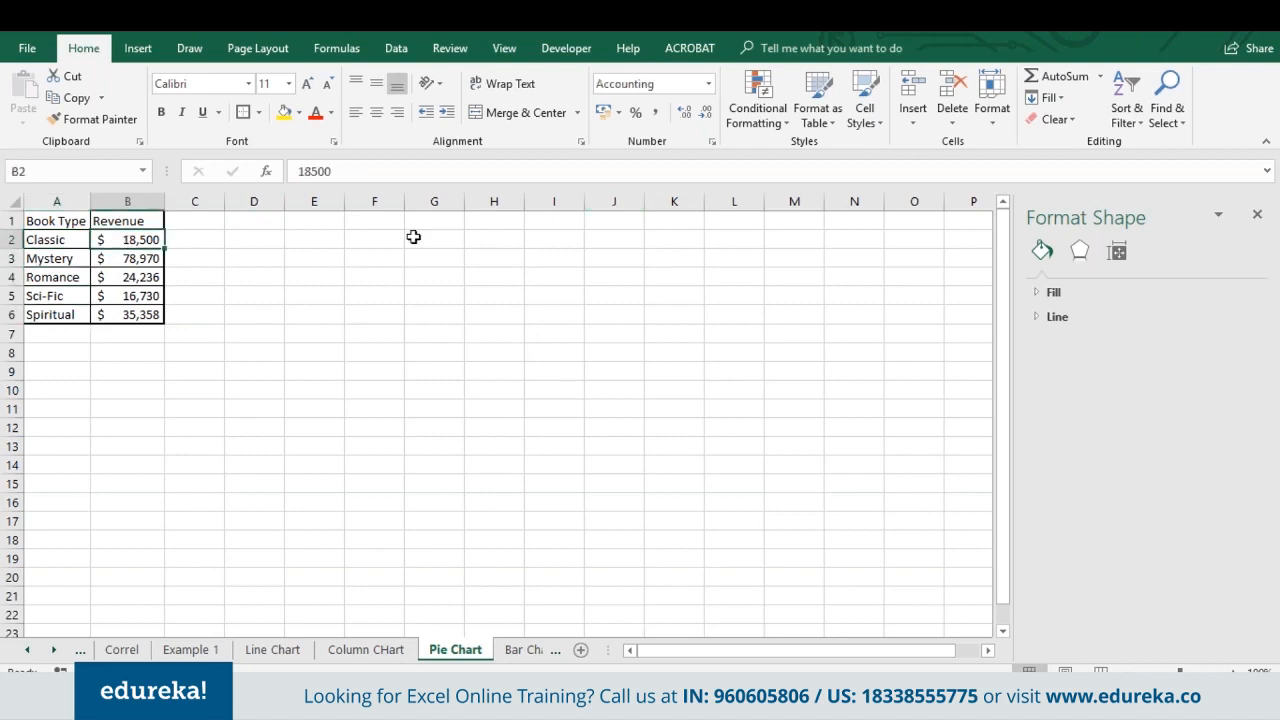
{"action": "key", "text": "Down"}
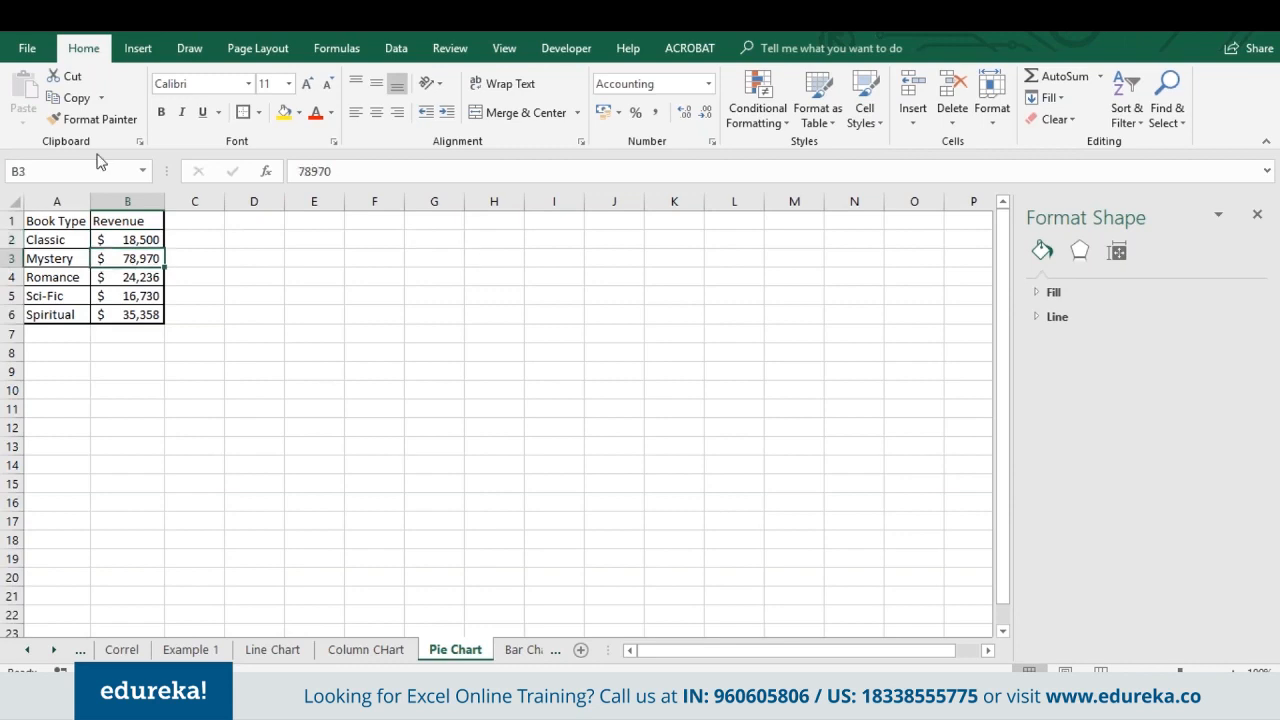
Step: Insert a basic 2-D pie chart from the Book Type and Revenue data in A1:B6
{"action": "left_click", "coordinate": [46, 219]}
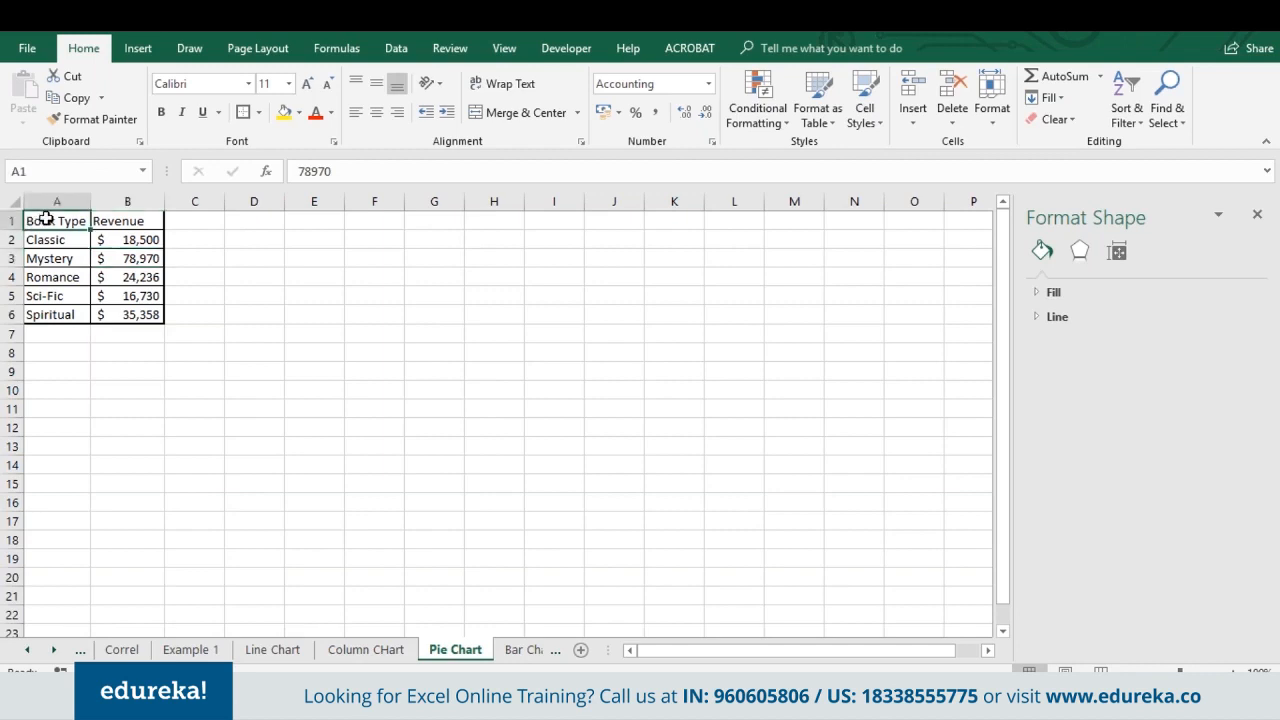
{"action": "left_click_drag", "start_coordinate": [46, 219], "coordinate": [140, 316]}
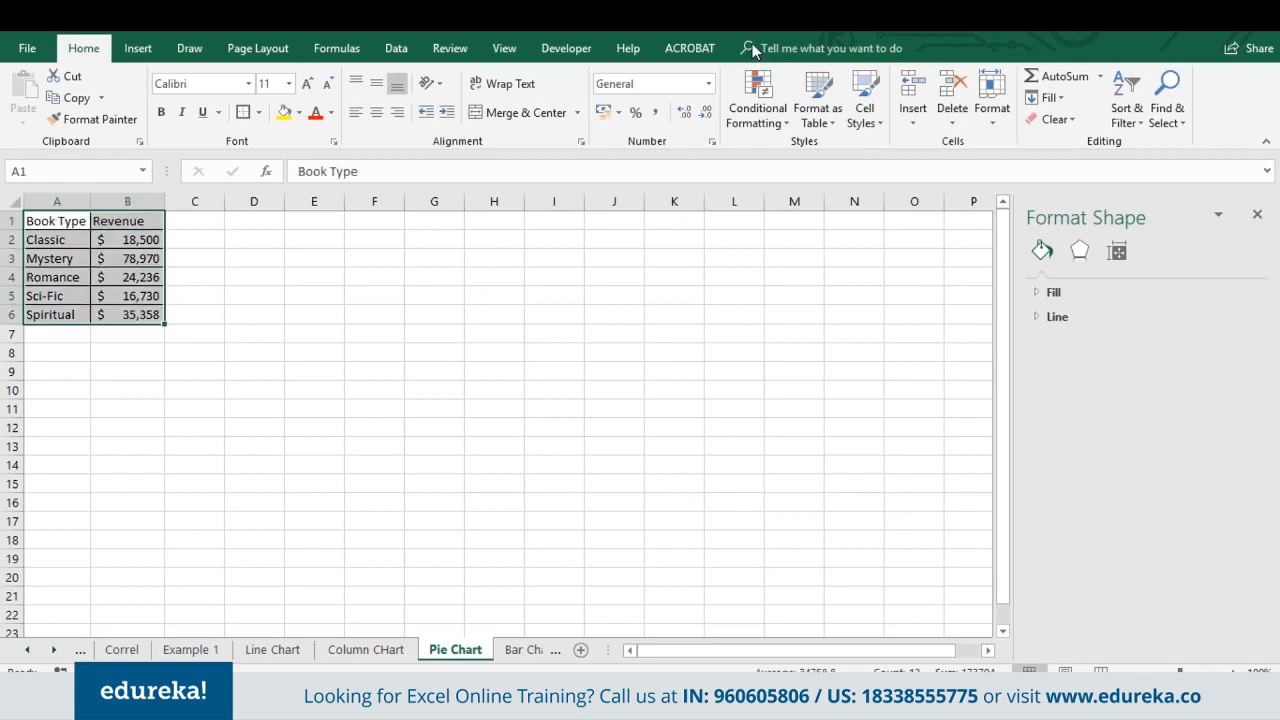
{"action": "left_click", "coordinate": [130, 50]}
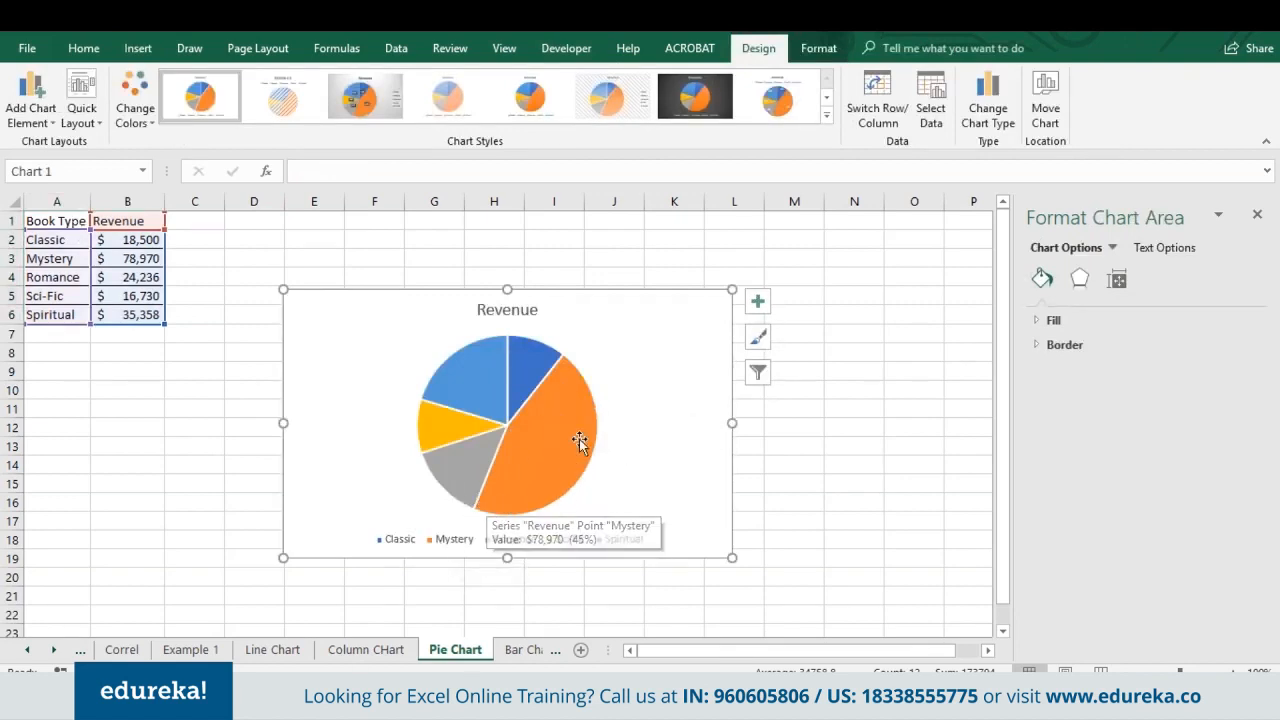
Step: Enlarge the pie's plot area slightly and position it between the Revenue title and the legend
{"action": "left_click", "coordinate": [572, 362]}
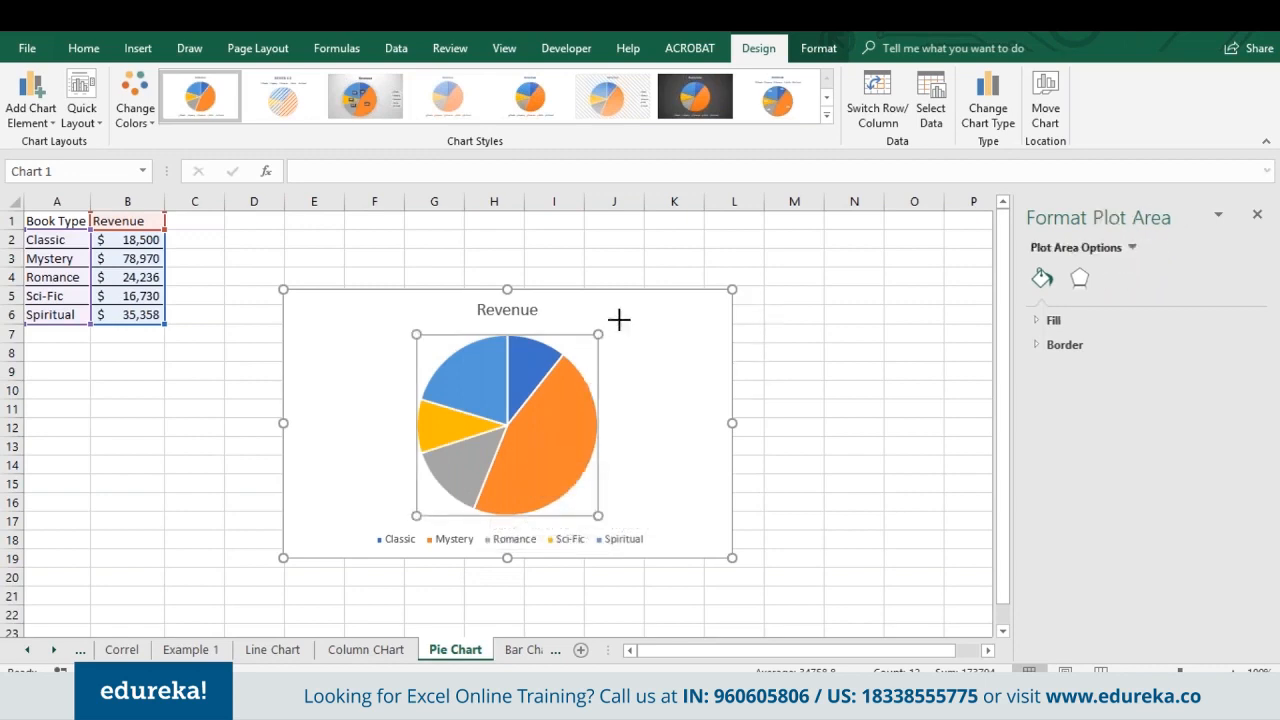
{"action": "left_click_drag", "start_coordinate": [598, 334], "coordinate": [620, 311]}
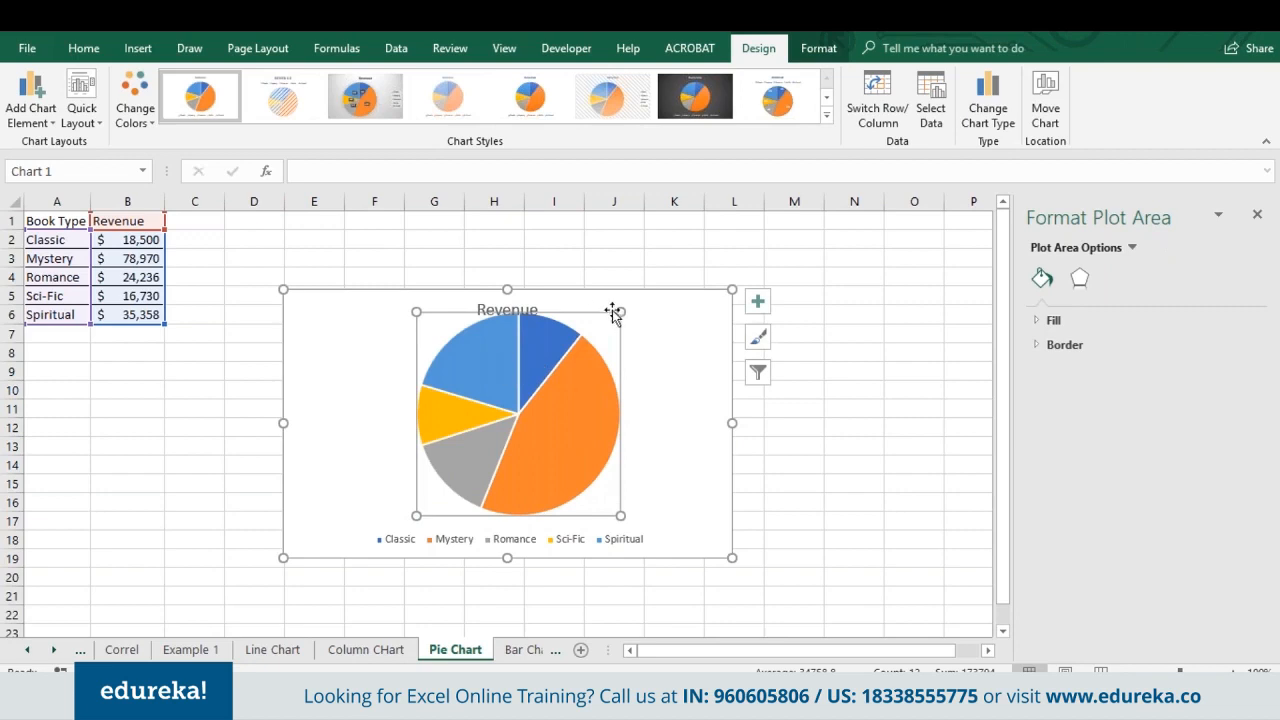
{"action": "left_click", "coordinate": [515, 512]}
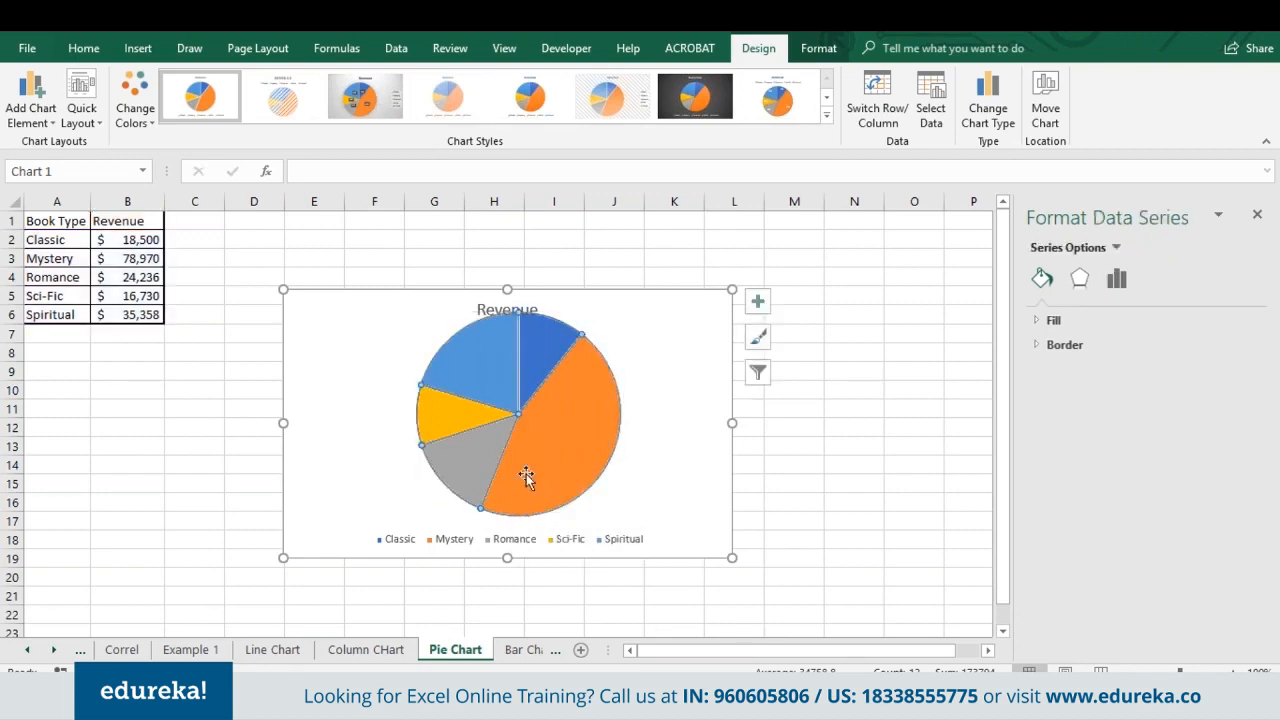
{"action": "left_click", "coordinate": [601, 501]}
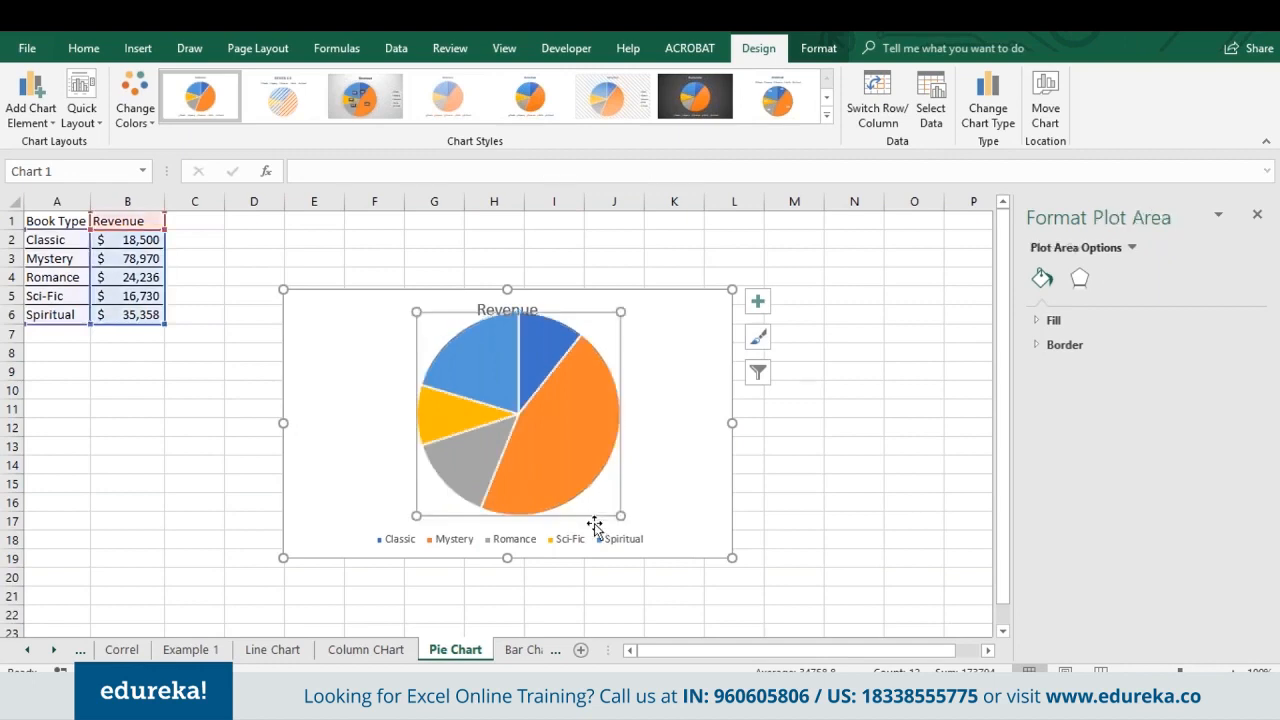
{"action": "left_click_drag", "start_coordinate": [592, 521], "coordinate": [585, 528]}
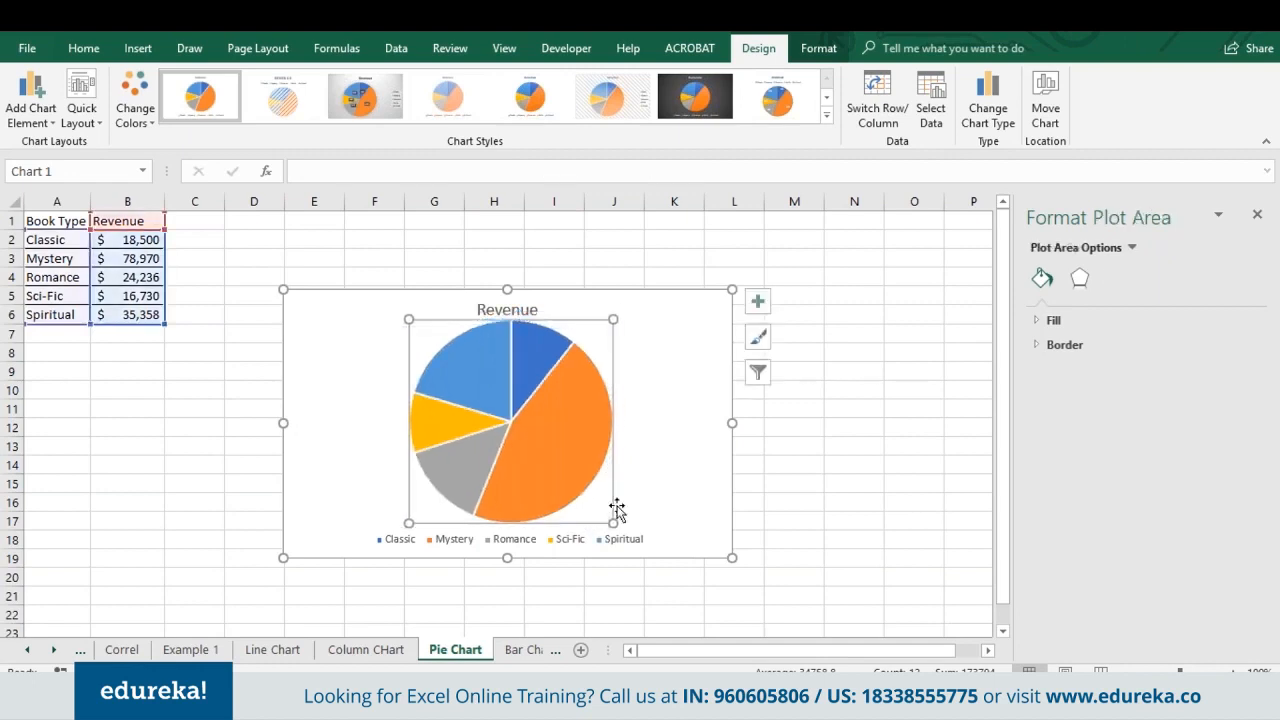
Step: Add data labels showing each book type's revenue to the pie slices
{"action": "left_click", "coordinate": [757, 301]}
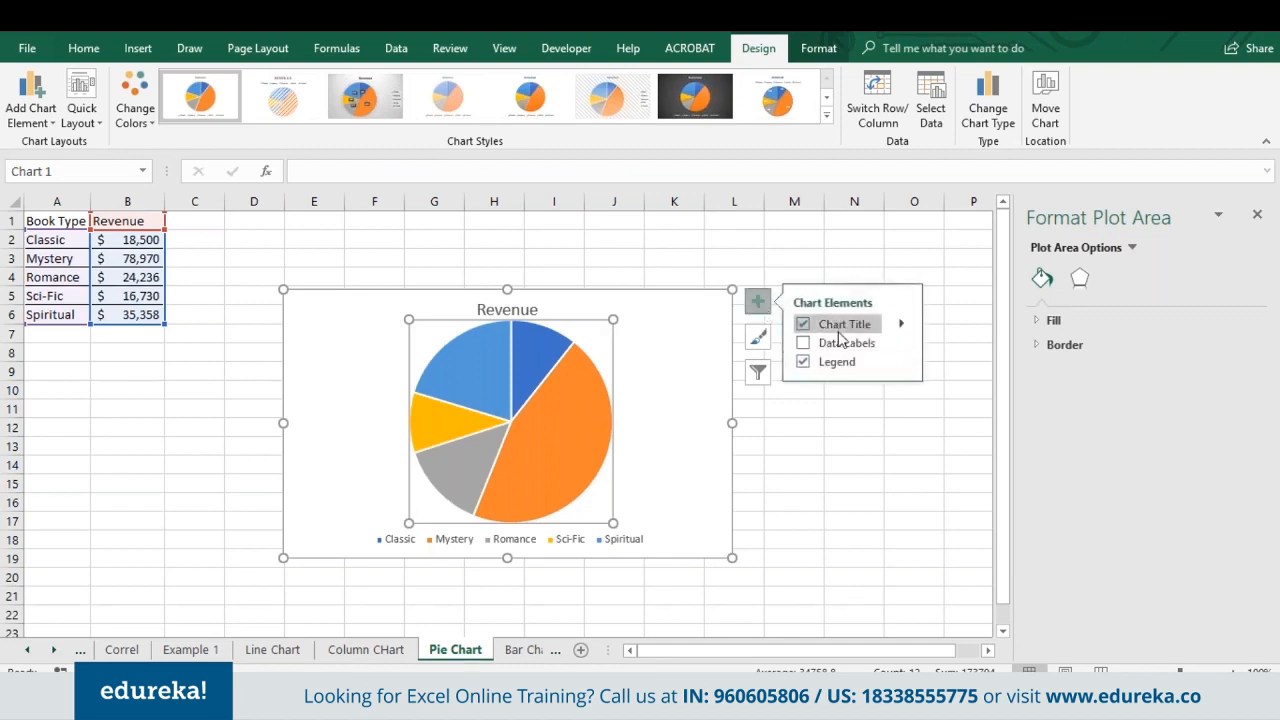
{"action": "left_click", "coordinate": [806, 345]}
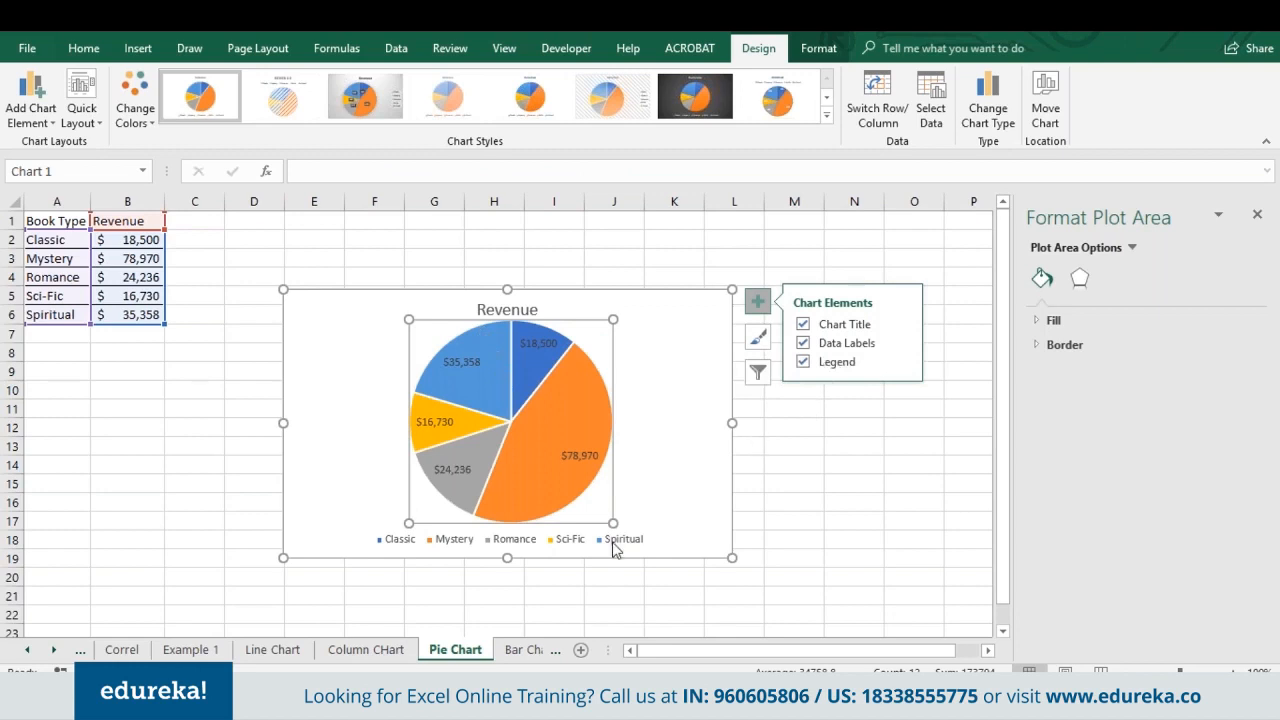
{"action": "left_click", "coordinate": [694, 451]}
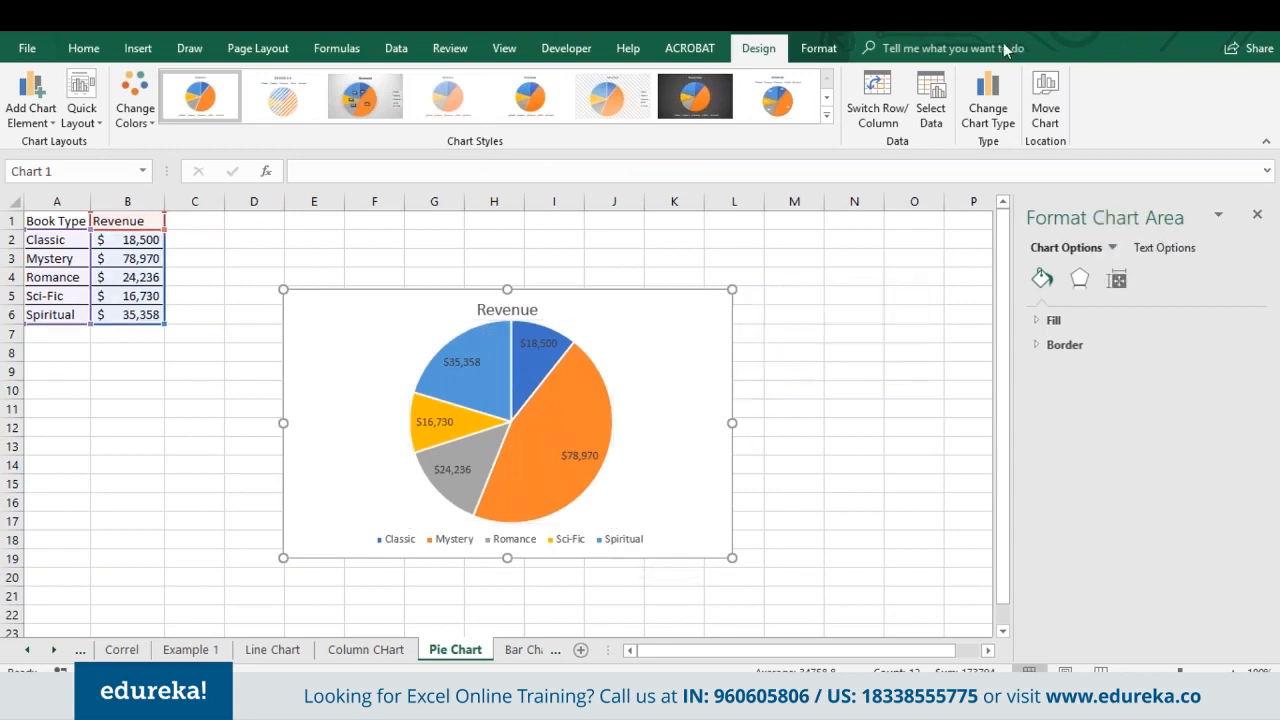
Step: Move the Revenue chart title slightly upward, away from the top of the pie
{"action": "left_click", "coordinate": [507, 310]}
{"action": "double_click", "coordinate": [507, 310]}
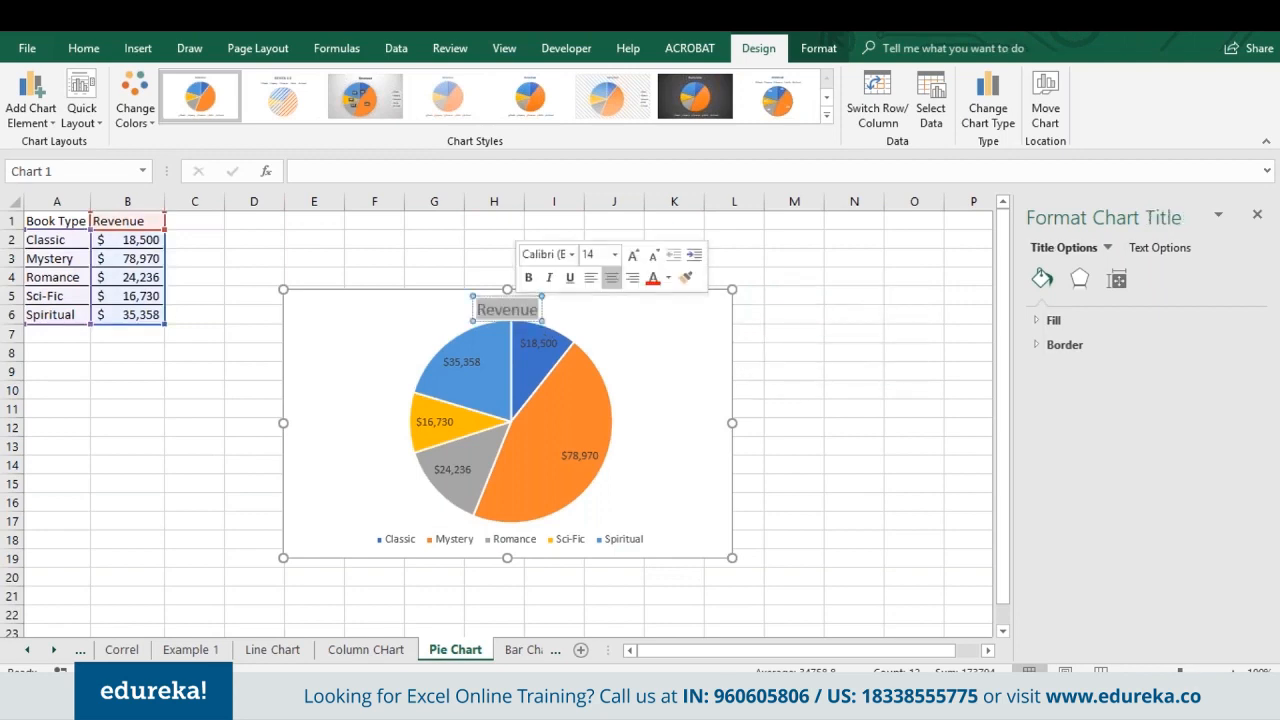
{"action": "left_click", "coordinate": [666, 337]}
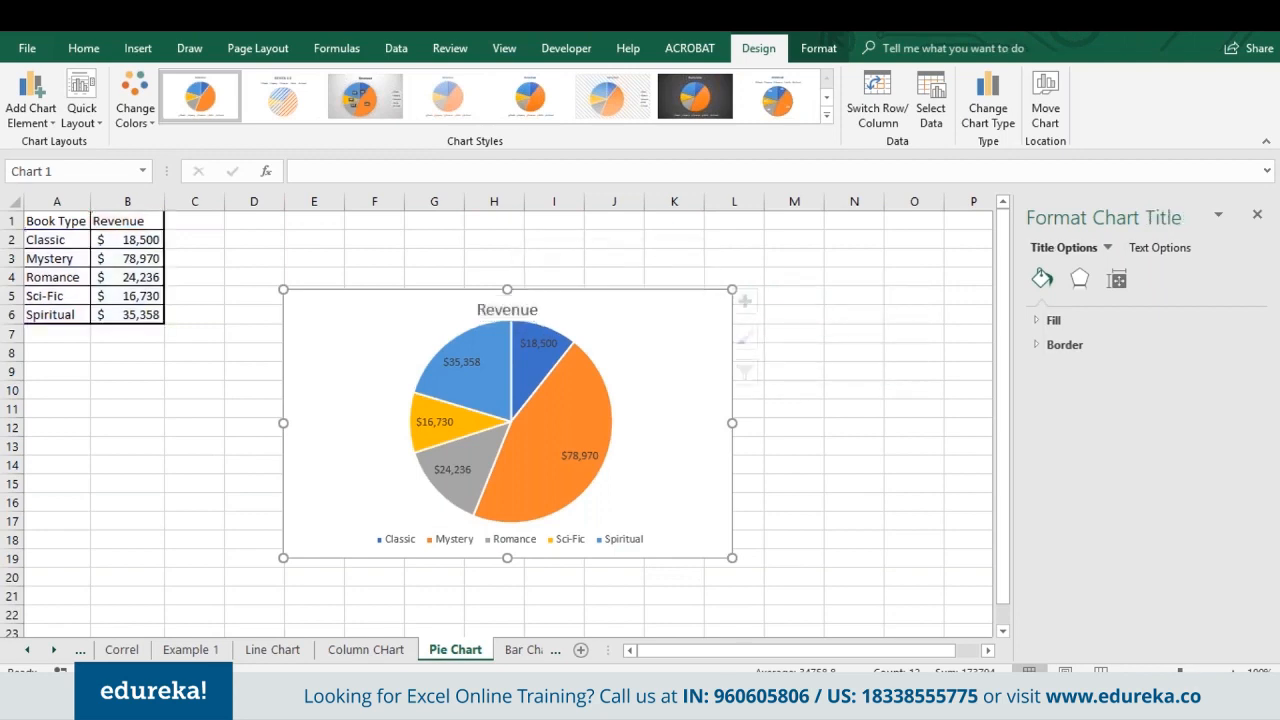
{"action": "left_click", "coordinate": [507, 310]}
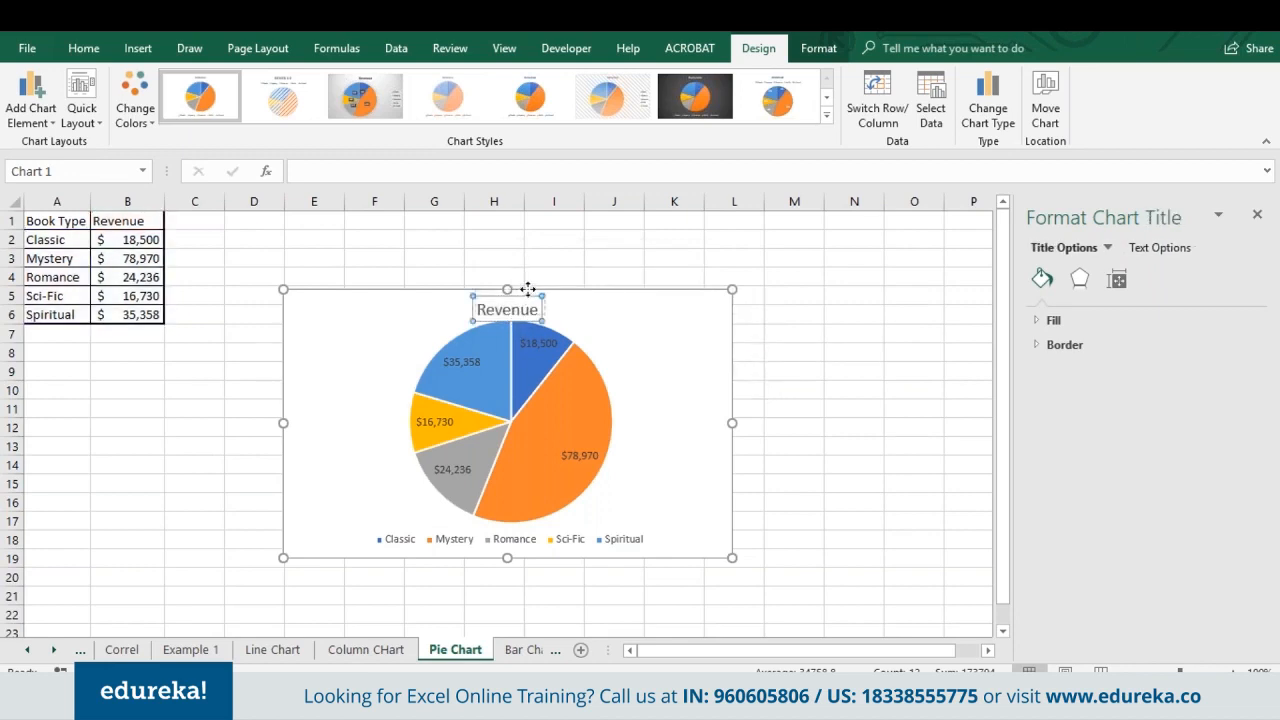
{"action": "left_click", "coordinate": [677, 354]}
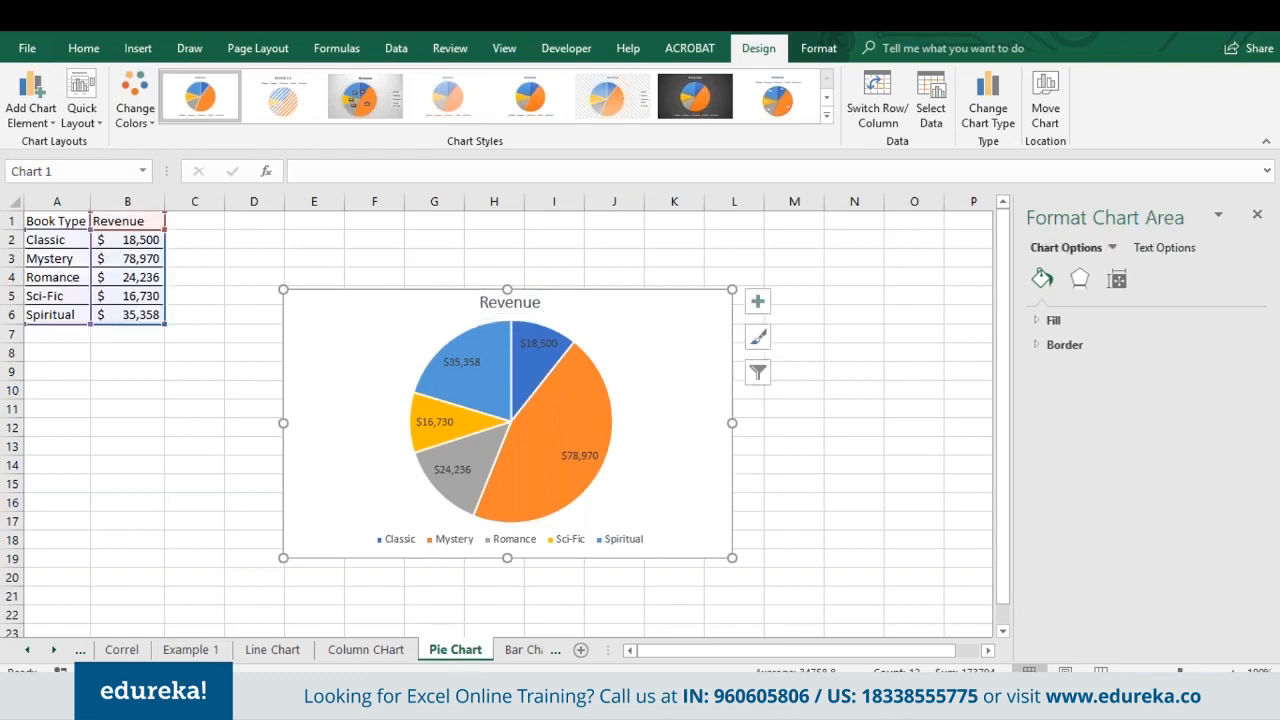
Step: Add the category name to the pie chart's data labels alongside the value
{"action": "left_click", "coordinate": [578, 456]}
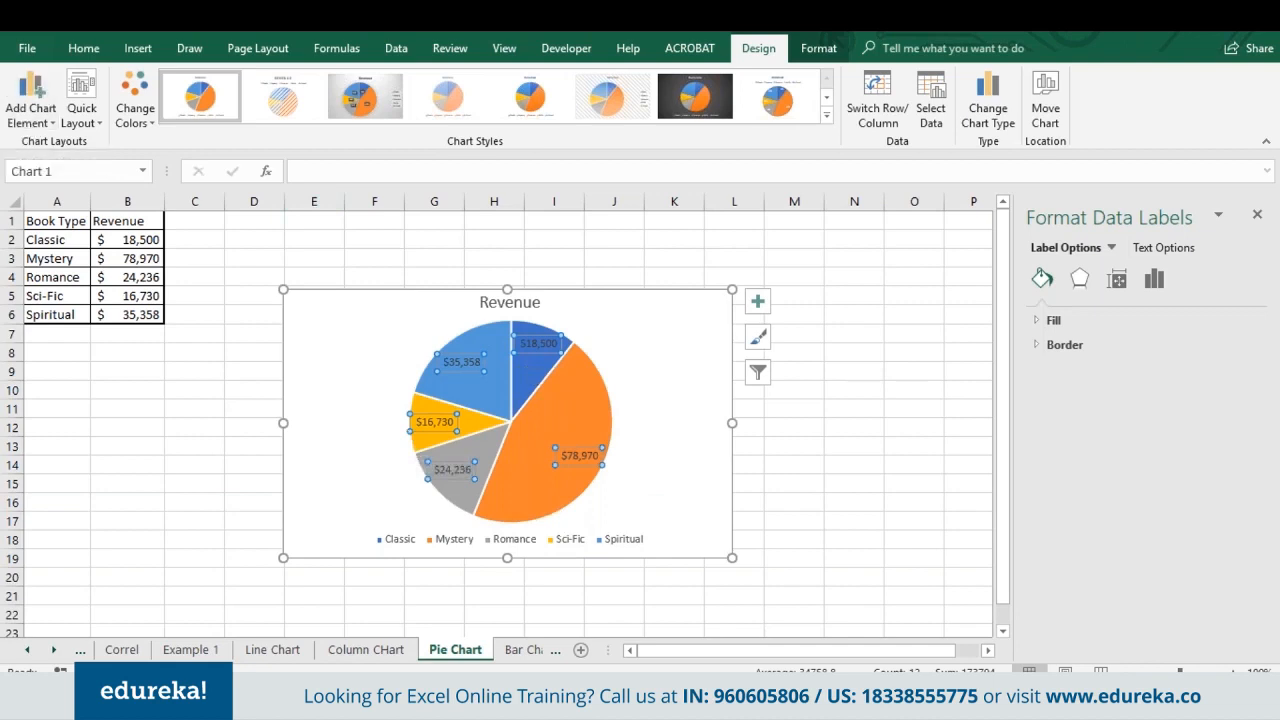
{"action": "mouse_move", "coordinate": [340, 335]}
{"action": "left_mouse_down"}
{"action": "mouse_move", "coordinate": [349, 378]}
{"action": "mouse_move", "coordinate": [367, 384]}
{"action": "mouse_move", "coordinate": [340, 332]}
{"action": "left_mouse_up"}
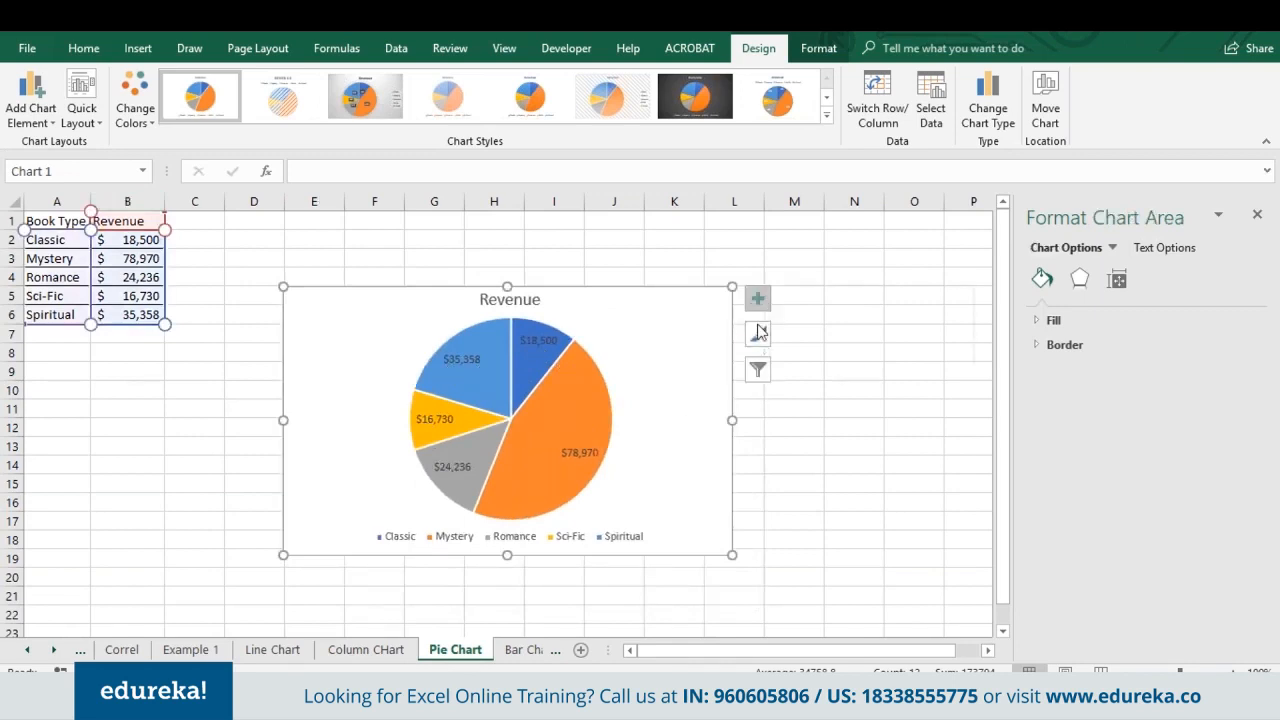
{"action": "left_click", "coordinate": [582, 456]}
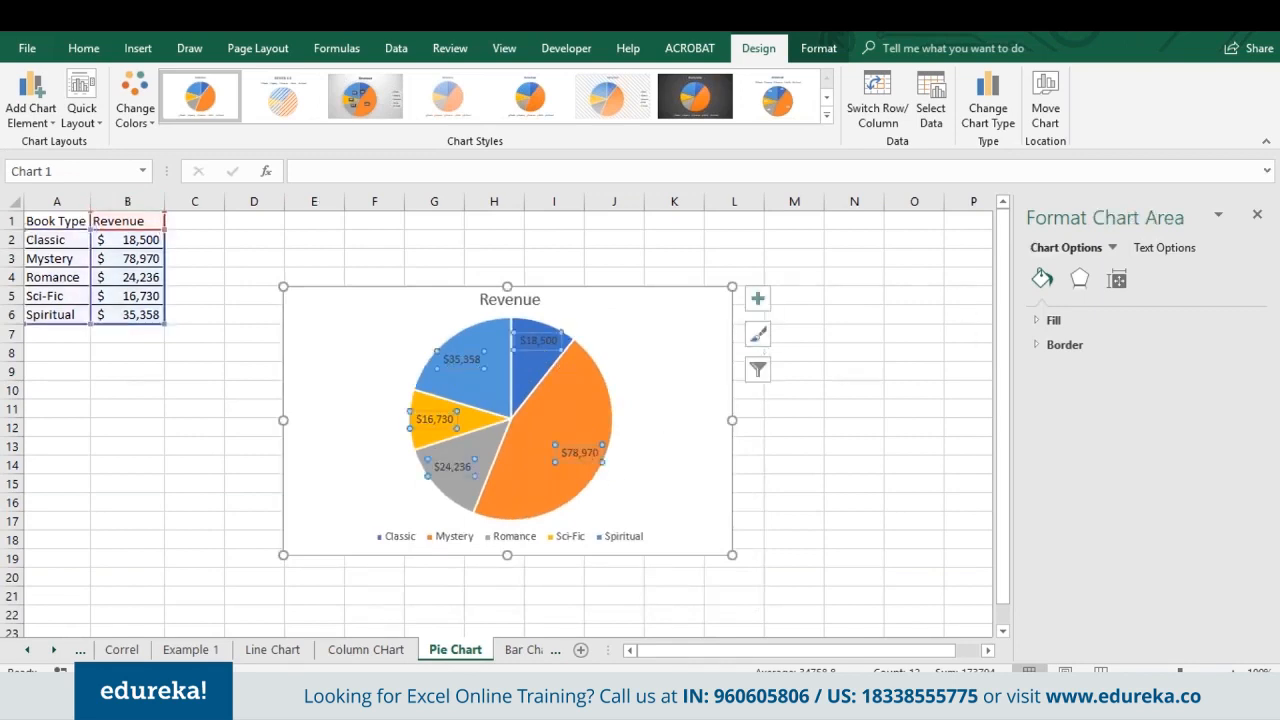
{"action": "left_click", "coordinate": [757, 298]}
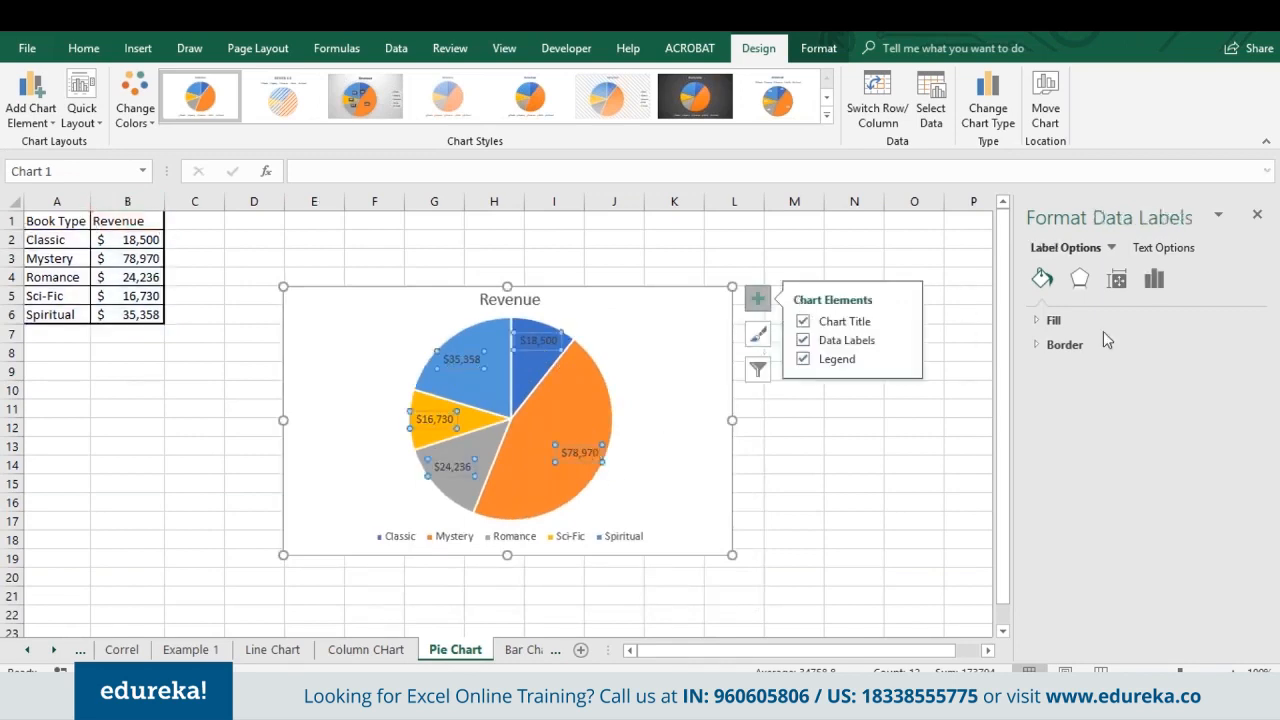
{"action": "left_click", "coordinate": [1117, 279]}
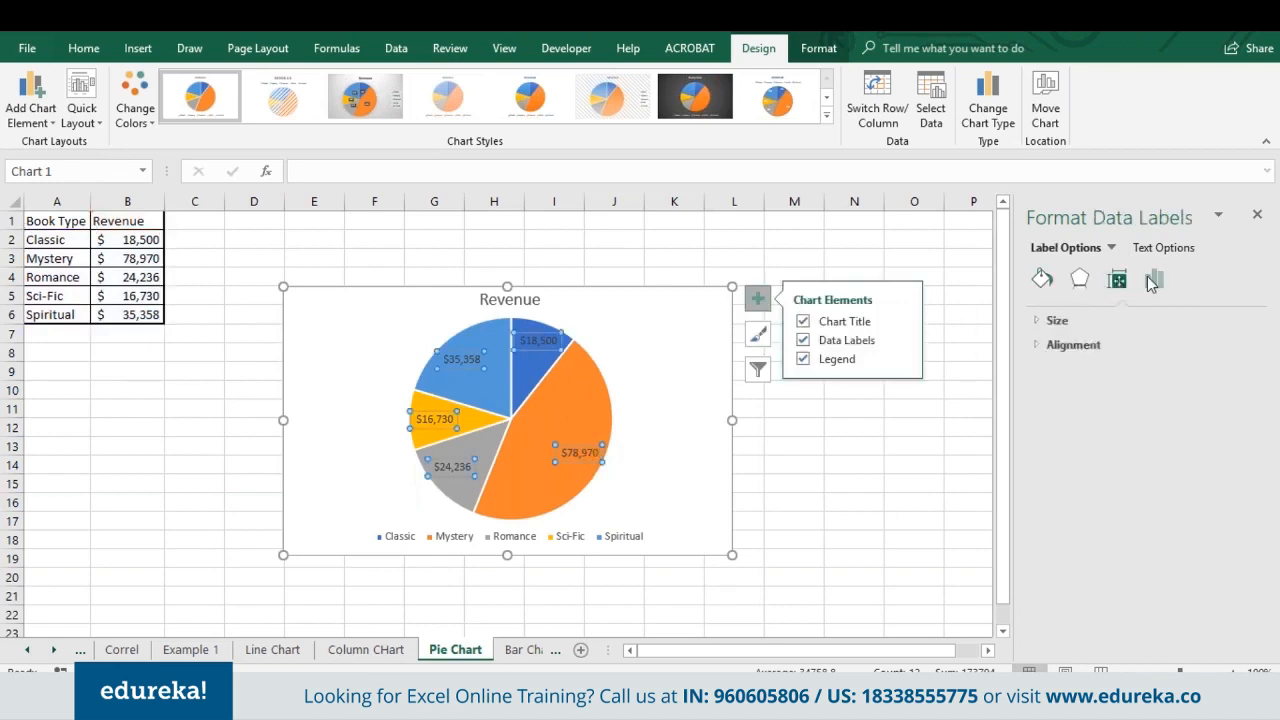
{"action": "left_click", "coordinate": [1152, 280]}
{"action": "left_click", "coordinate": [30, 110]}
{"action": "mouse_move", "coordinate": [80, 168]}
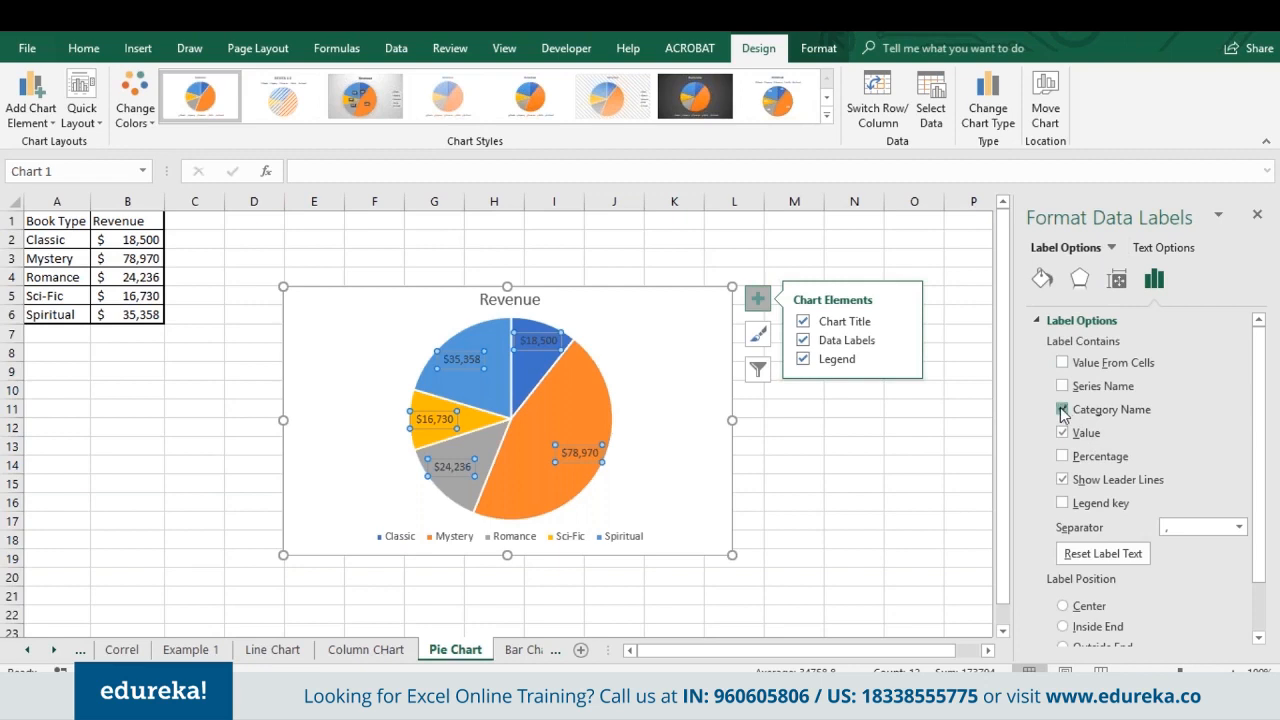
{"action": "left_click", "coordinate": [1062, 410]}
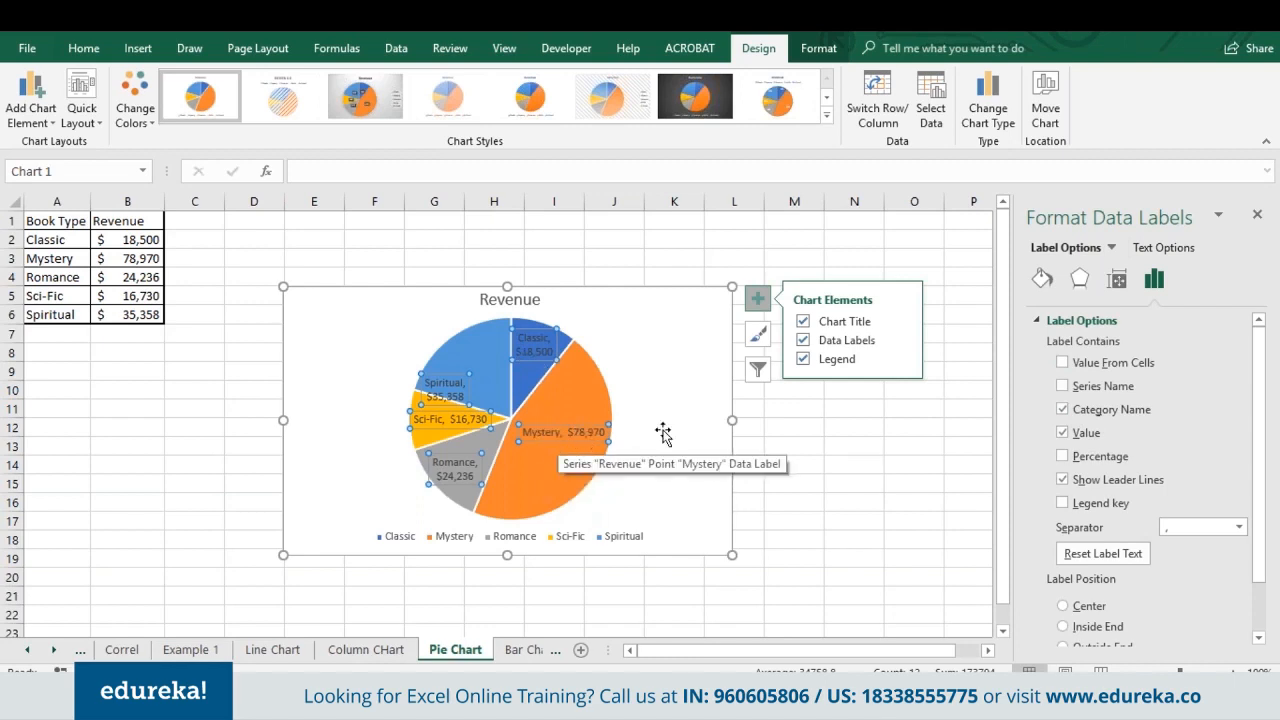
Step: Set the separator between category name and value in the data labels to New Line
{"action": "left_click", "coordinate": [1239, 527]}
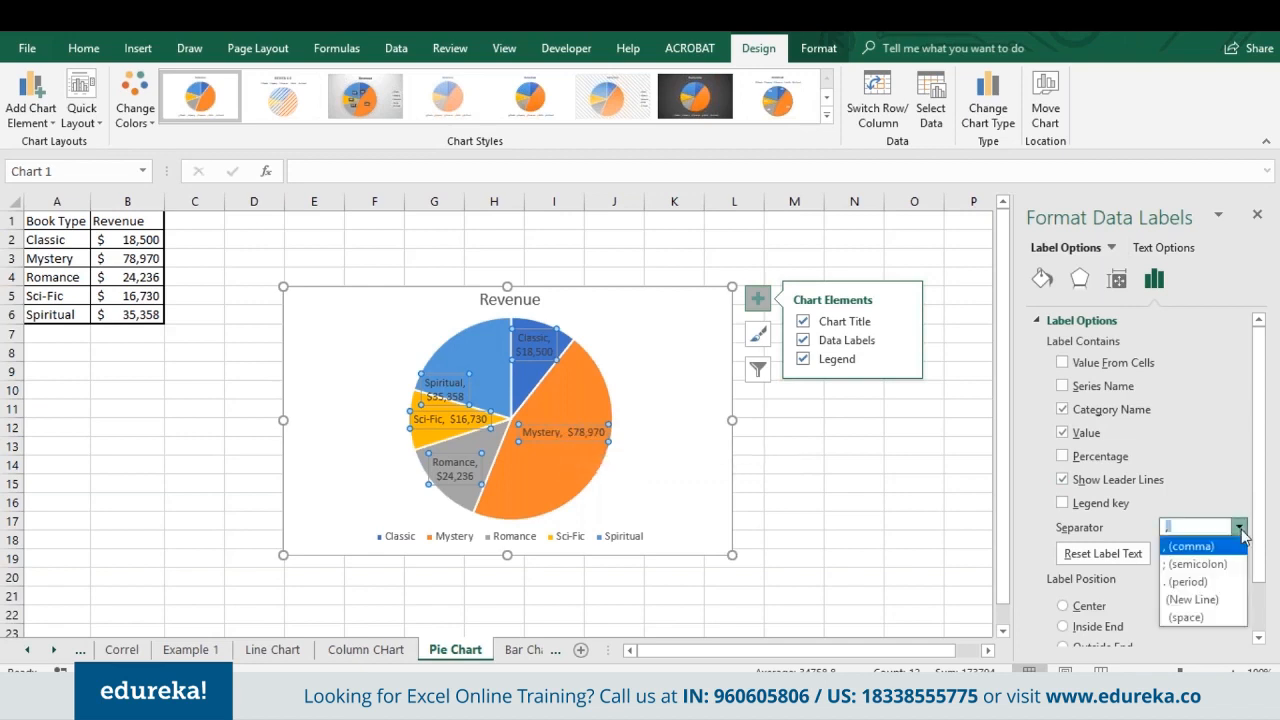
{"action": "left_click", "coordinate": [1213, 600]}
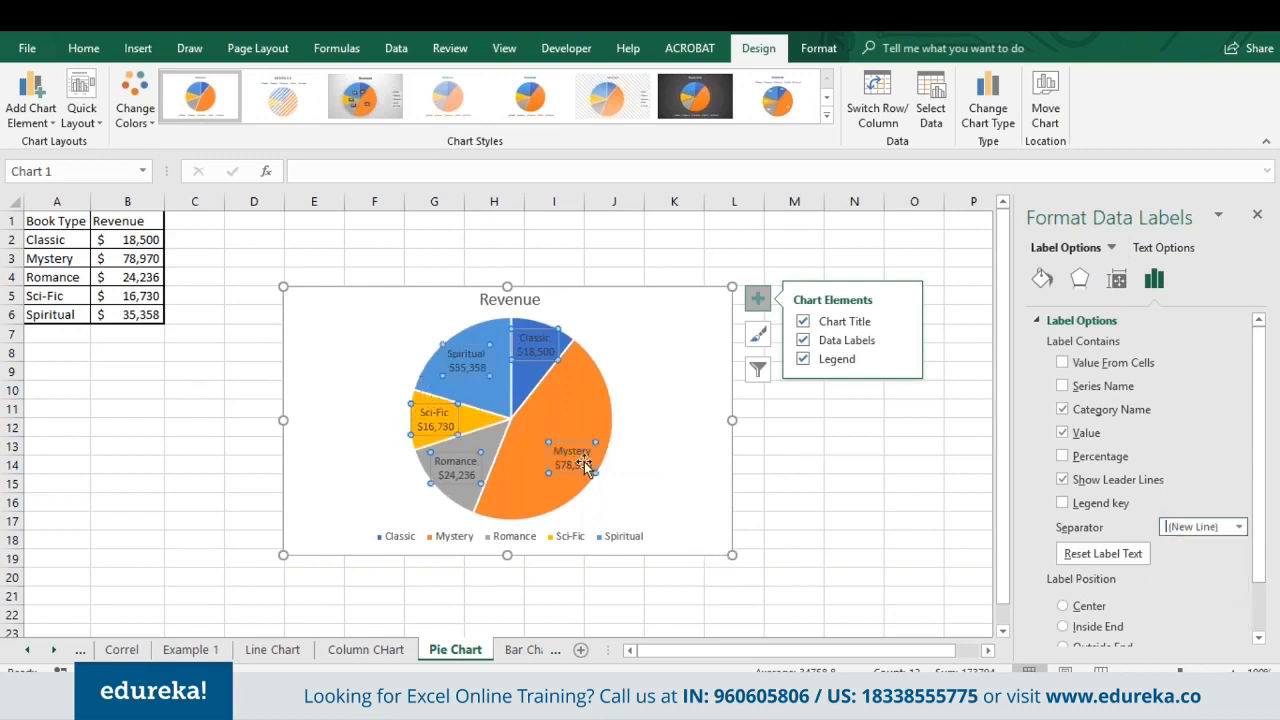
{"action": "left_click", "coordinate": [585, 507]}
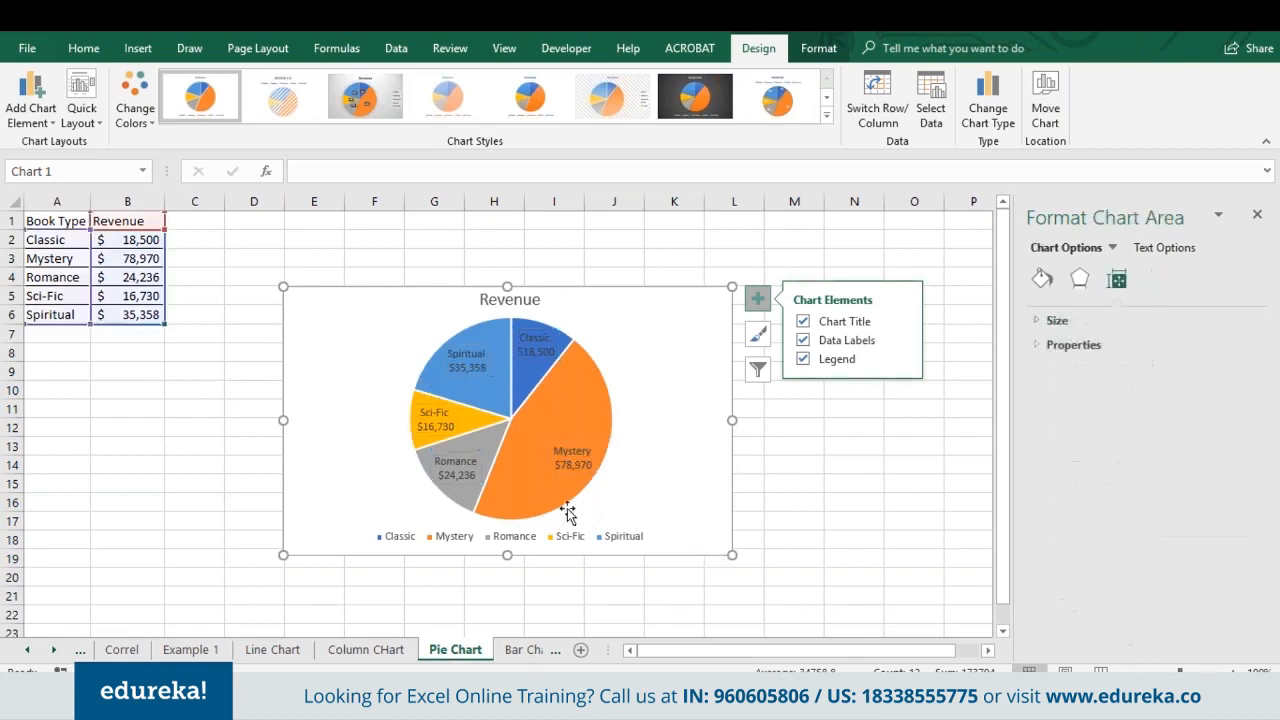
Step: Delete the pie chart's legend and enlarge the plot area slightly toward its lower-left corner
{"action": "left_click", "coordinate": [552, 538]}
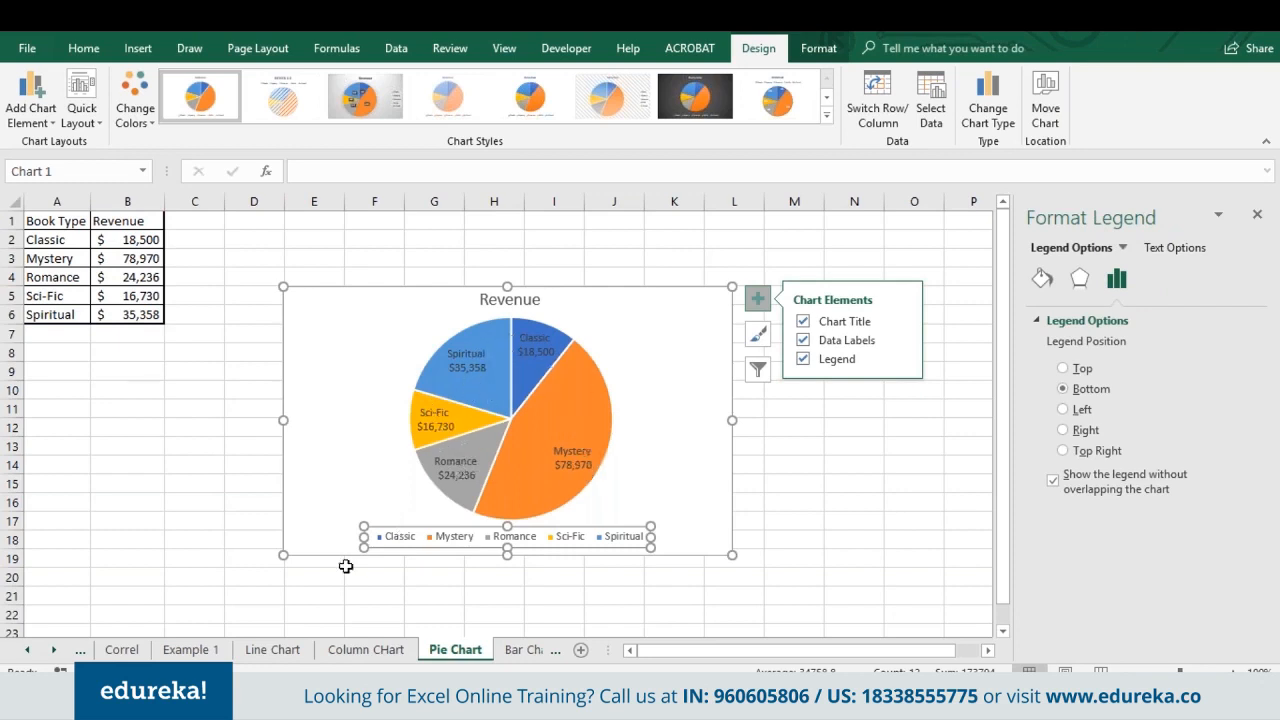
{"action": "key", "text": "Delete"}
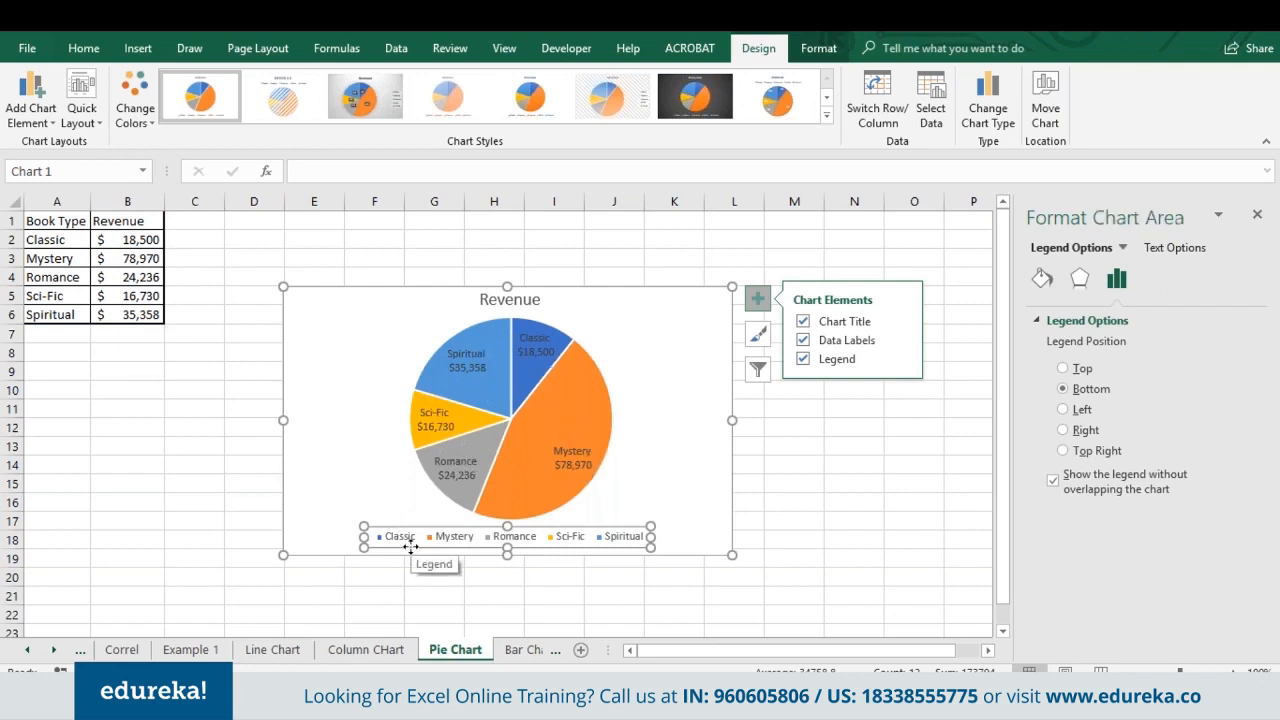
{"action": "left_click", "coordinate": [510, 478]}
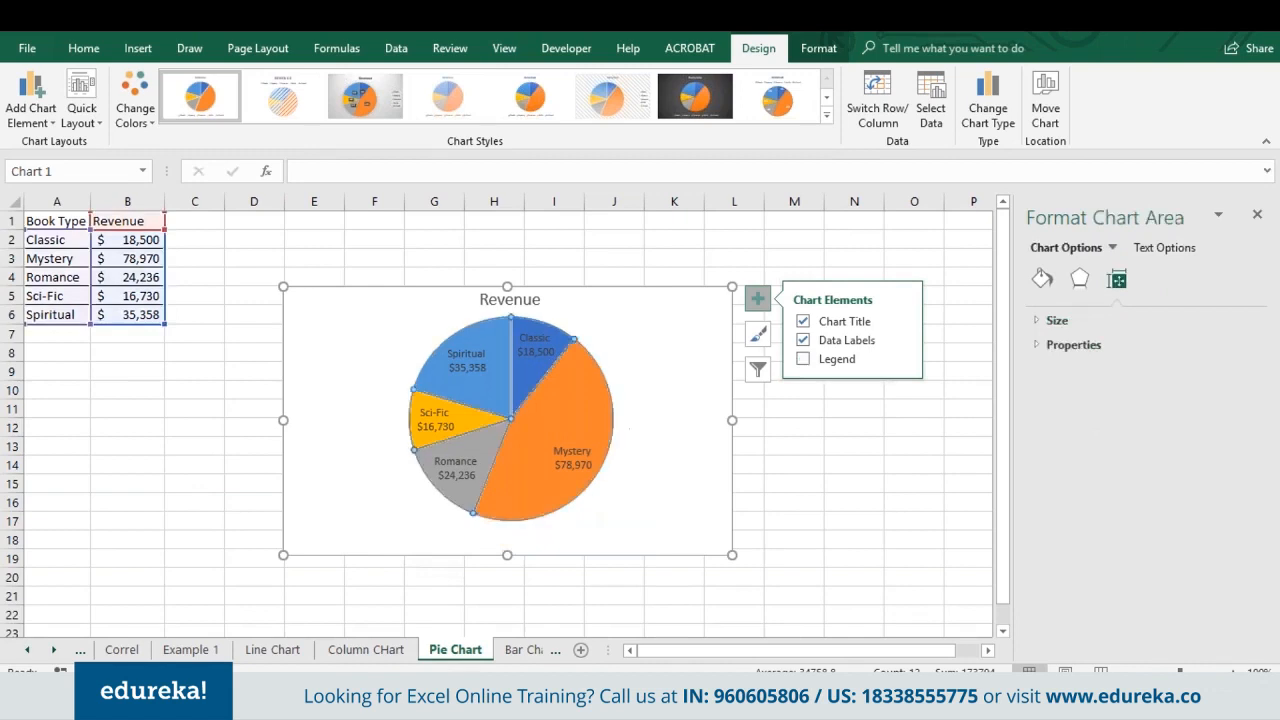
{"action": "left_click", "coordinate": [600, 335]}
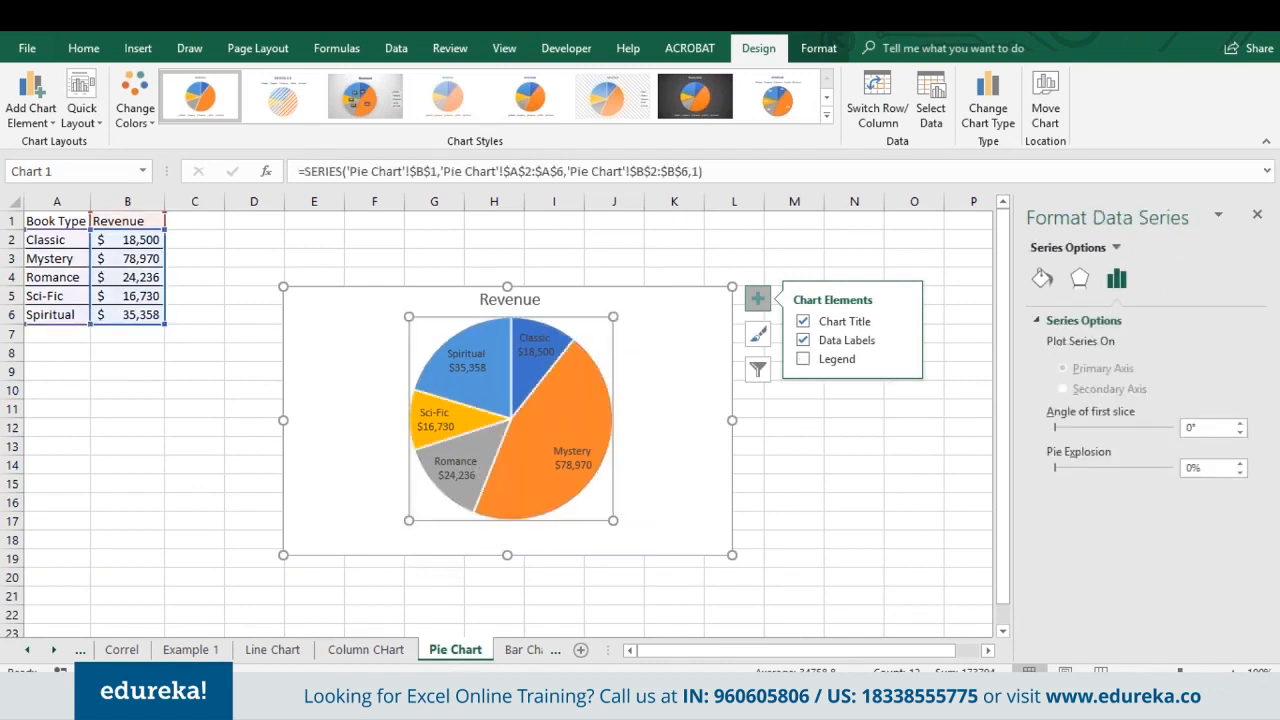
{"action": "left_click_drag", "start_coordinate": [407, 521], "coordinate": [397, 535]}
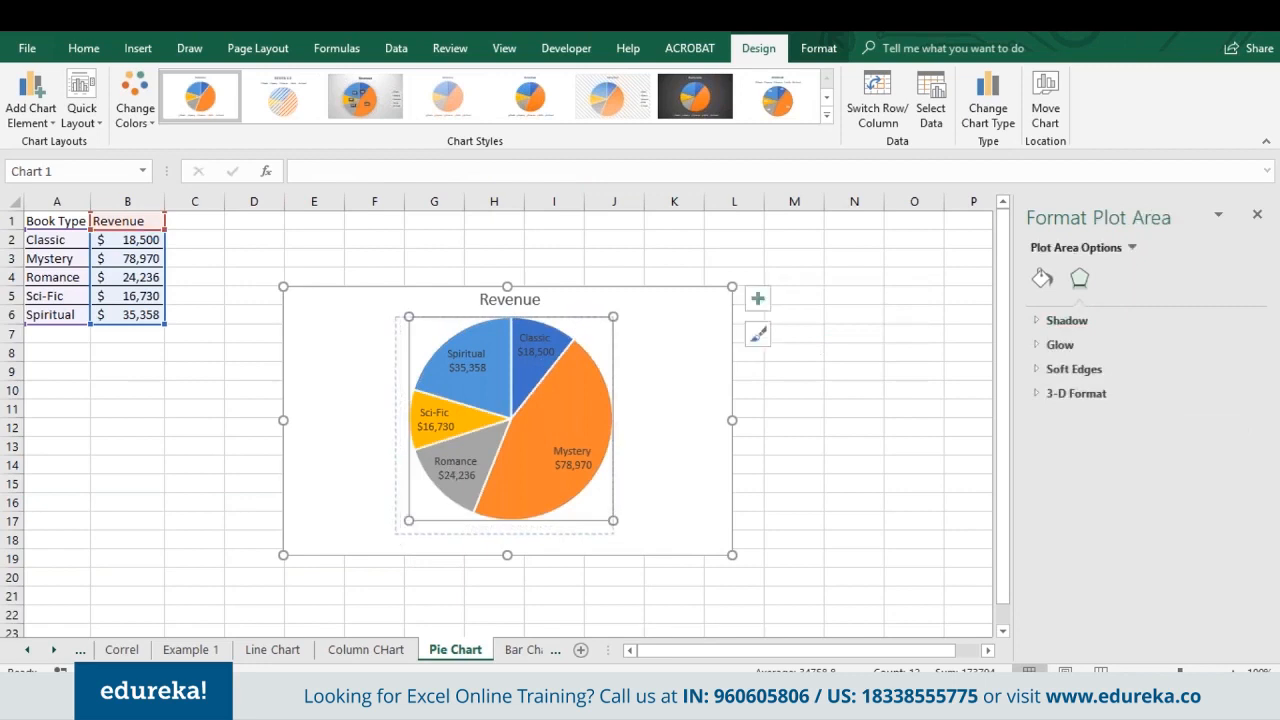
{"action": "left_click", "coordinate": [685, 510]}
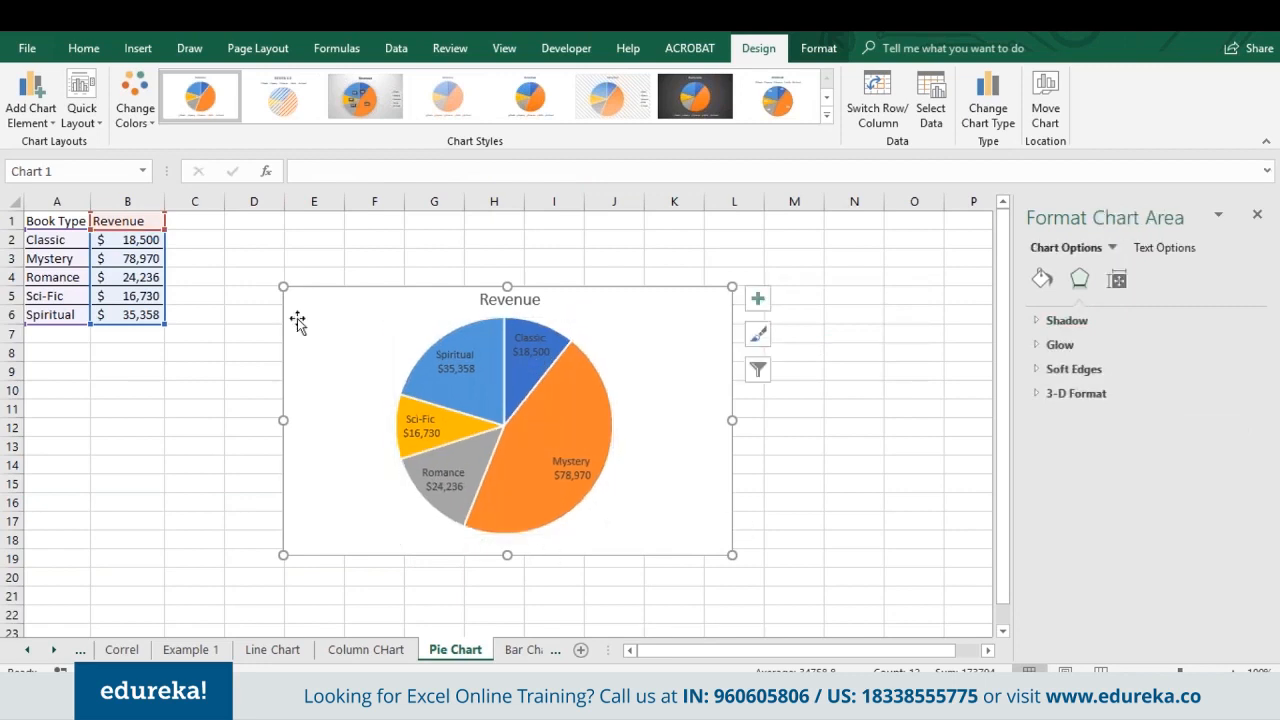
Step: Open the Bar Charts sheet and select cell A2 inside the marketing ROI table
{"action": "left_click", "coordinate": [519, 650]}
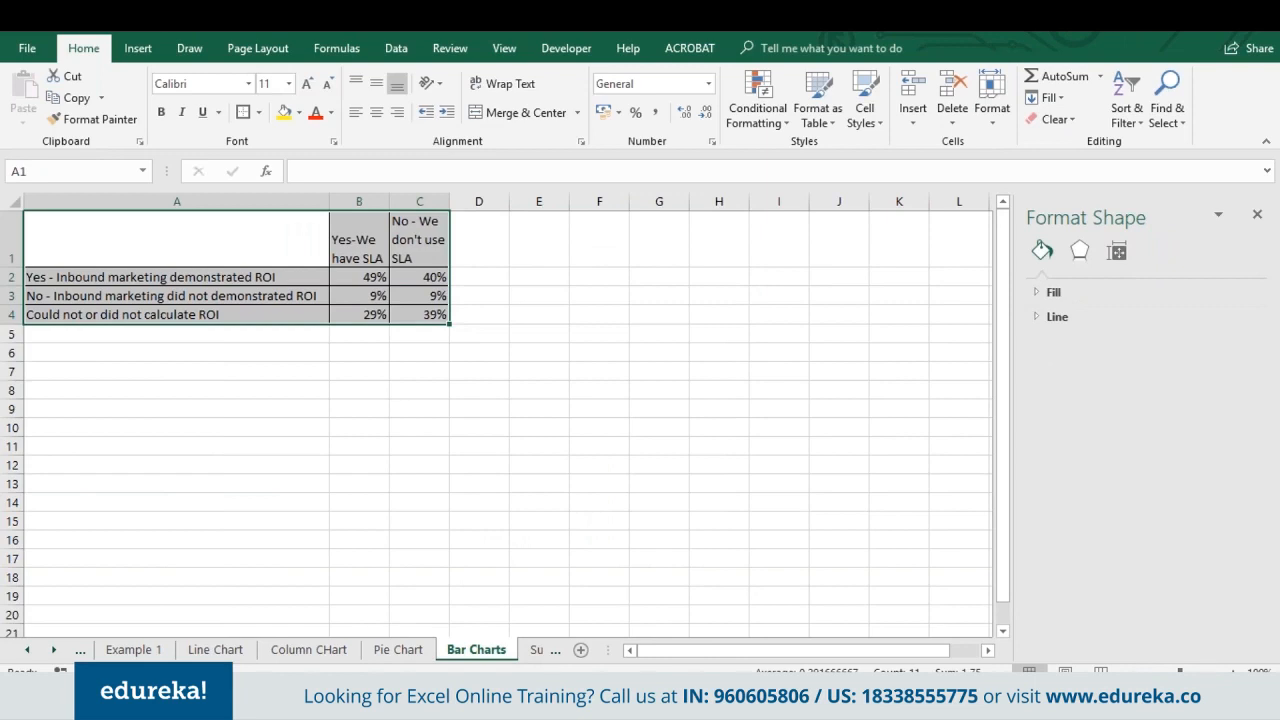
{"action": "left_click", "coordinate": [225, 252]}
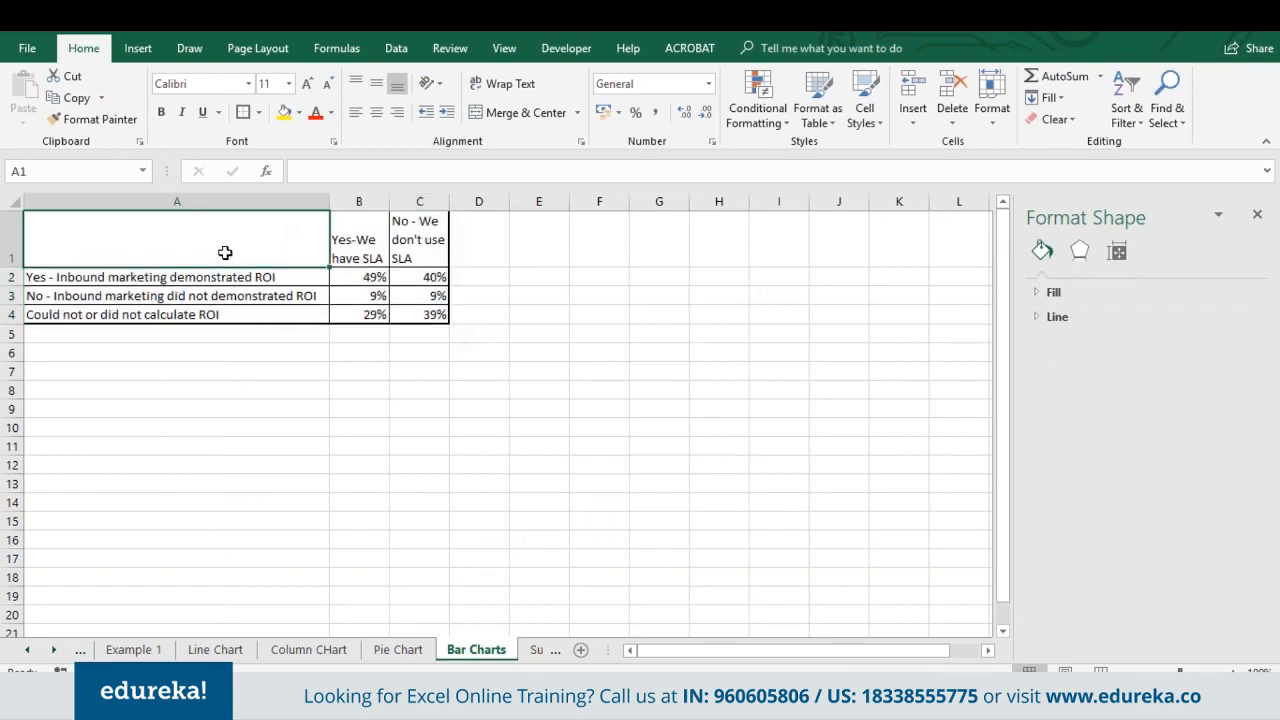
{"action": "left_click", "coordinate": [260, 273]}
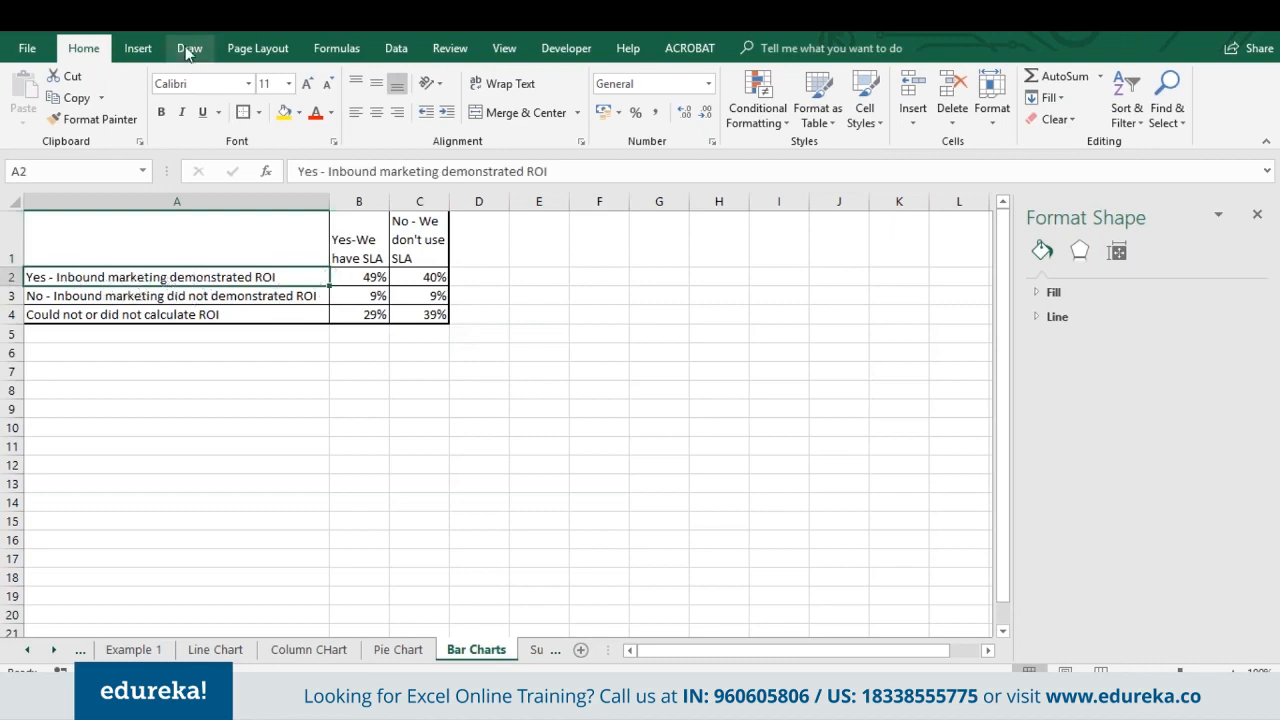
{"action": "left_click", "coordinate": [141, 50]}
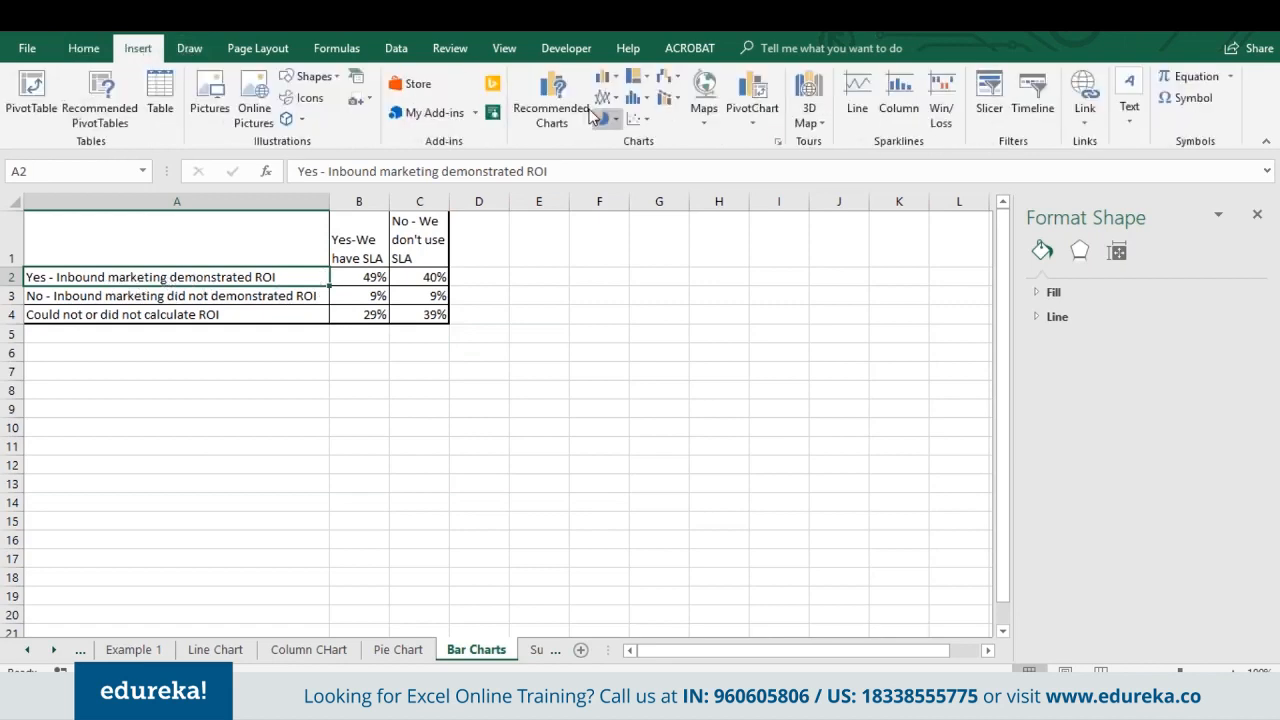
{"action": "left_click", "coordinate": [604, 80]}
{"action": "left_click", "coordinate": [622, 134]}
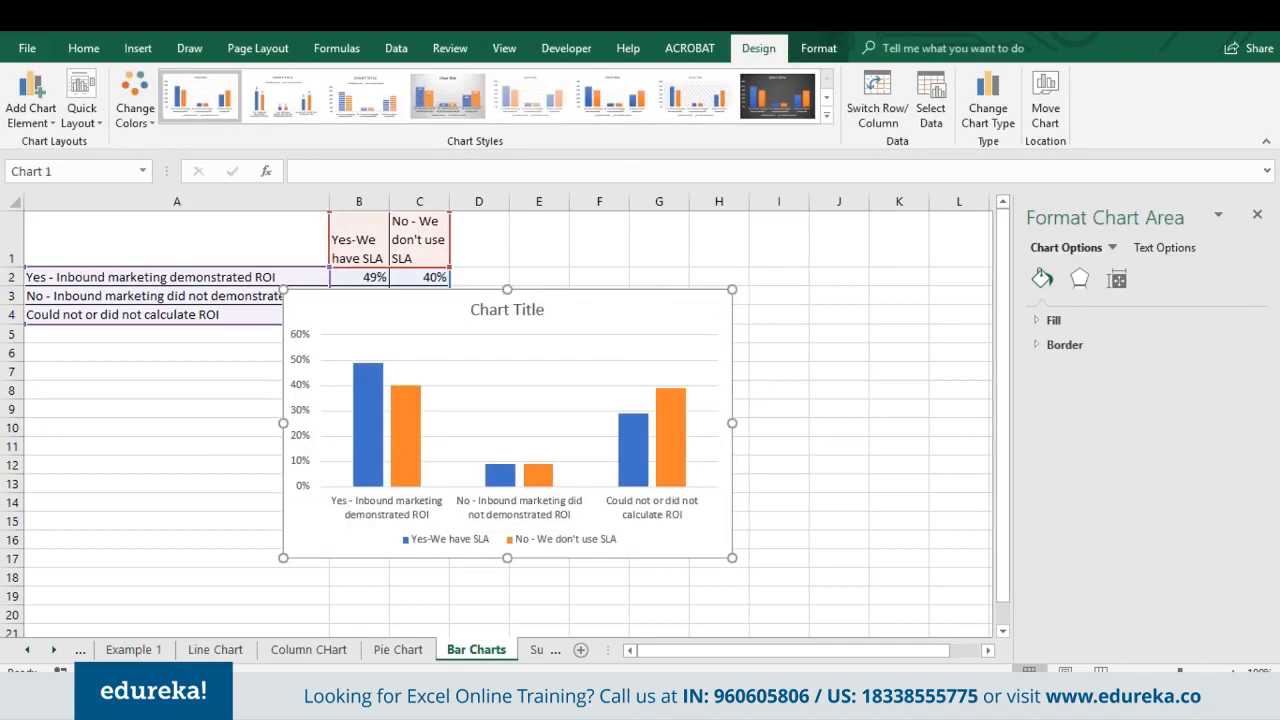
{"action": "key", "text": "Delete"}
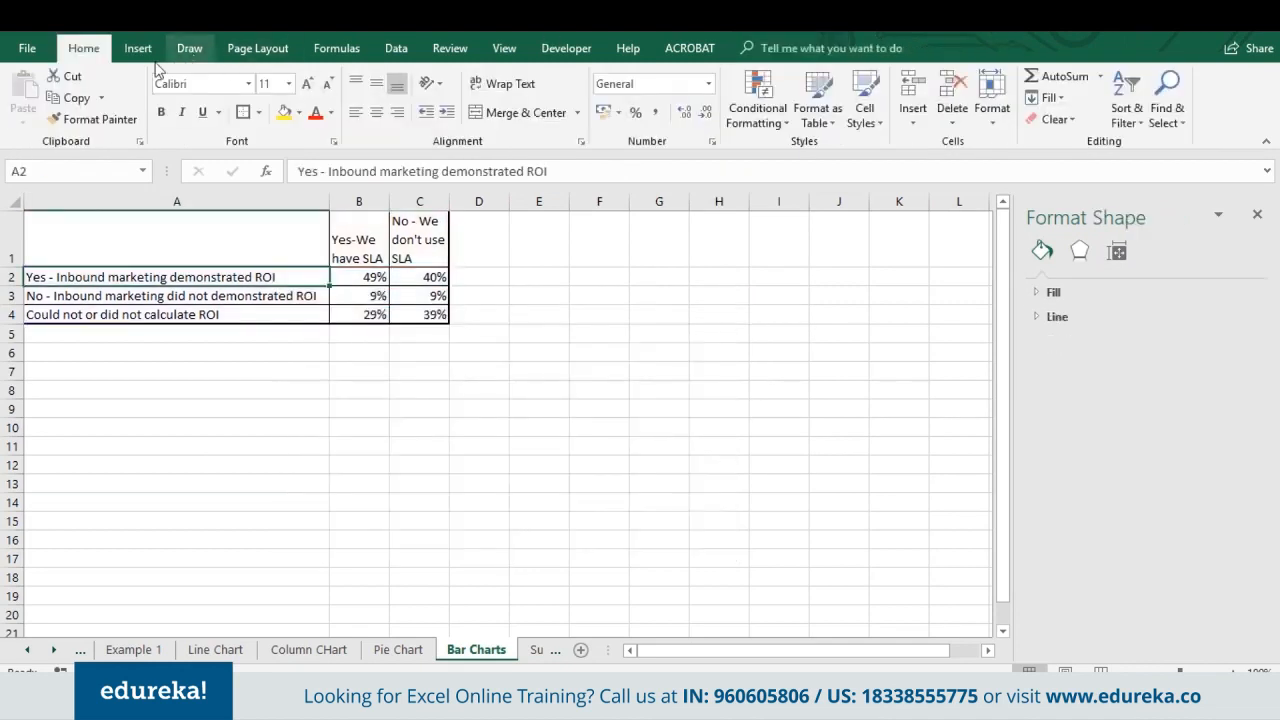
Step: Insert a 2-D clustered bar chart from the marketing ROI table
{"action": "left_click", "coordinate": [142, 52]}
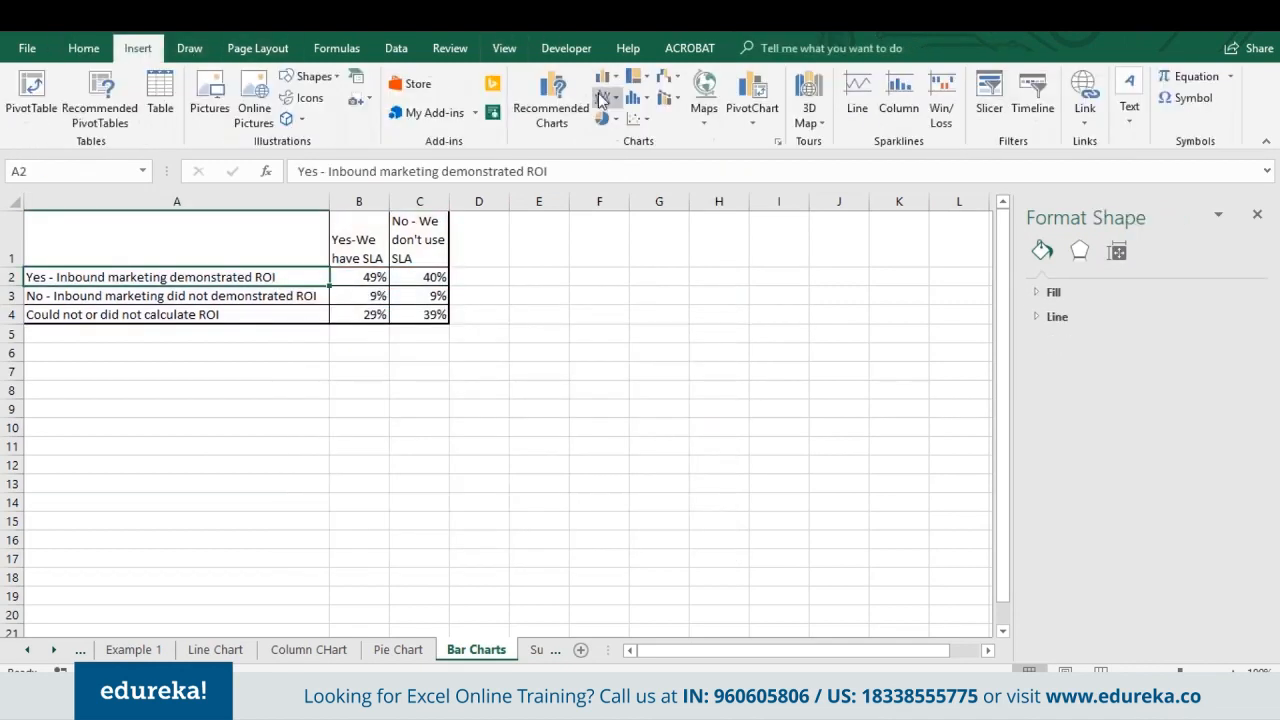
{"action": "left_click", "coordinate": [604, 77]}
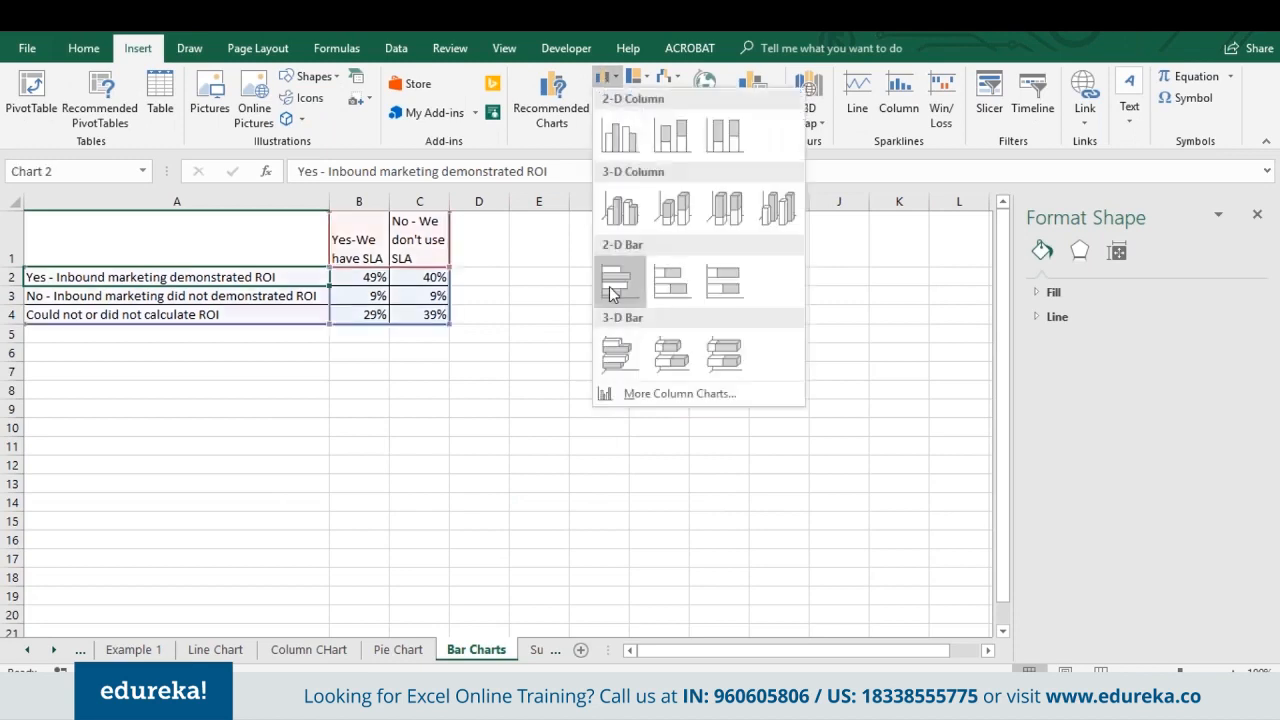
{"action": "left_click", "coordinate": [616, 280]}
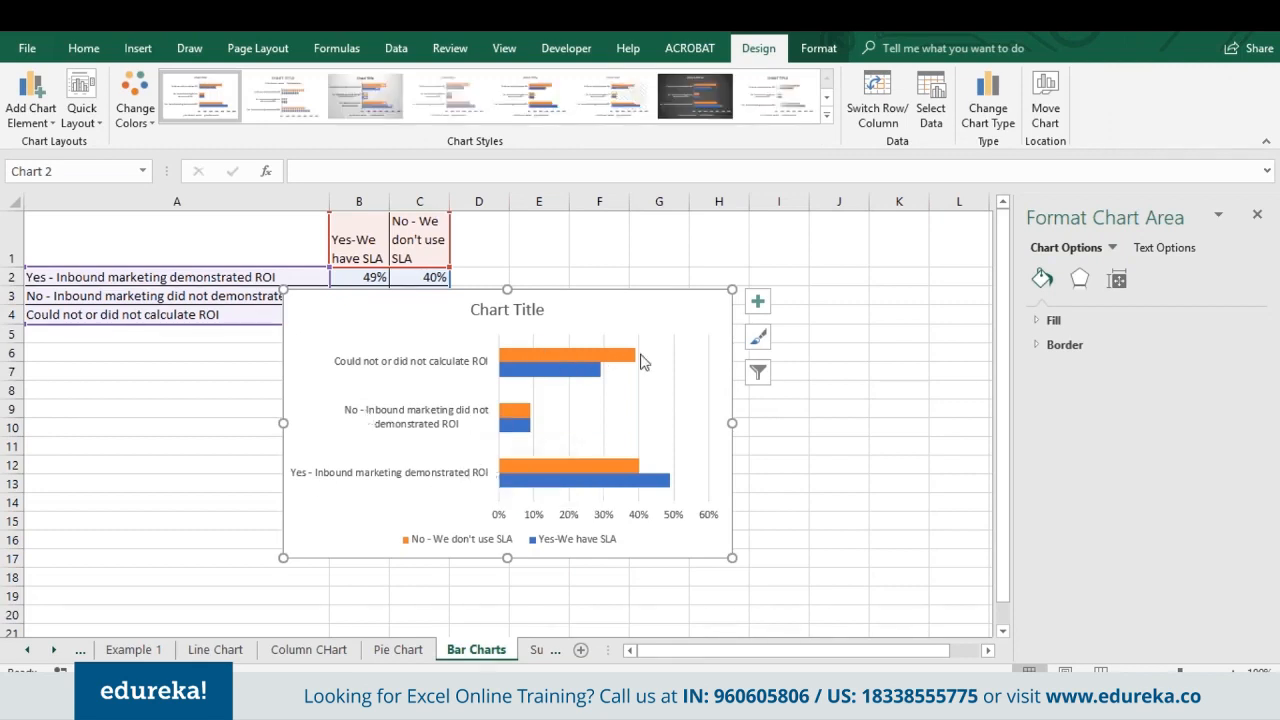
{"action": "left_click", "coordinate": [676, 424]}
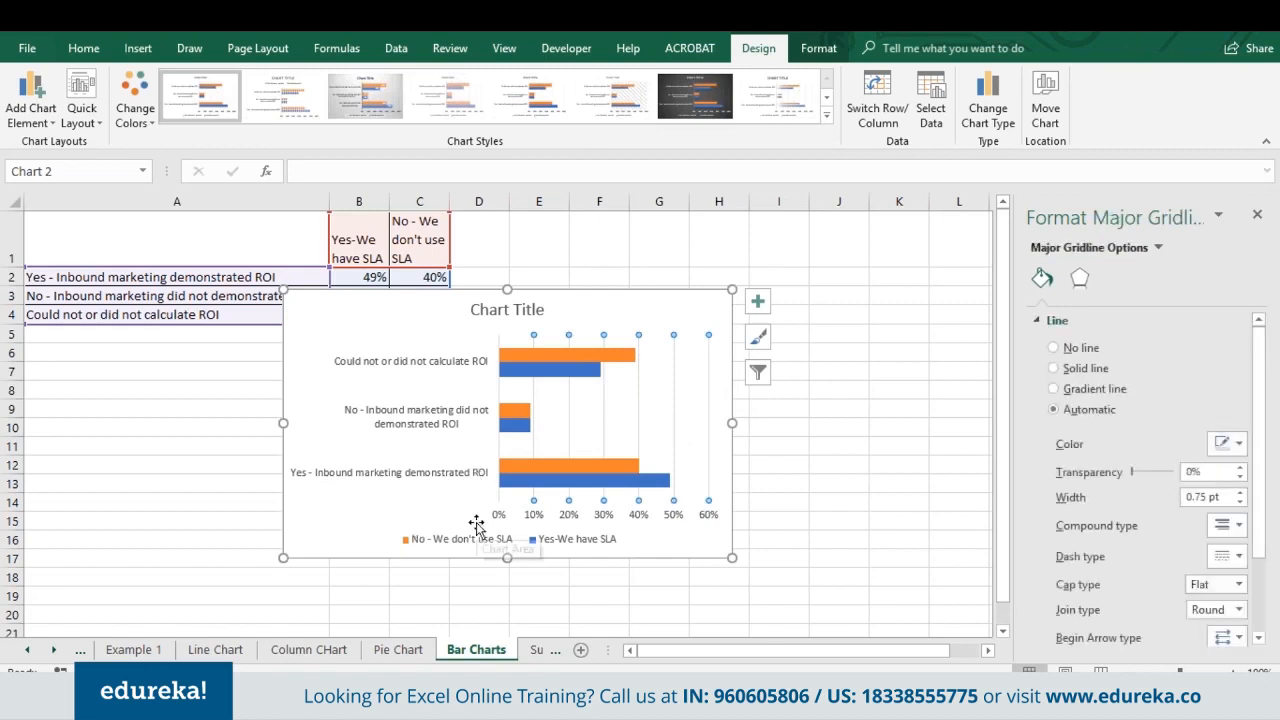
Step: Open the Surface Chart sheet and fit the widths of columns A to D to their contents
{"action": "left_click", "coordinate": [537, 649]}
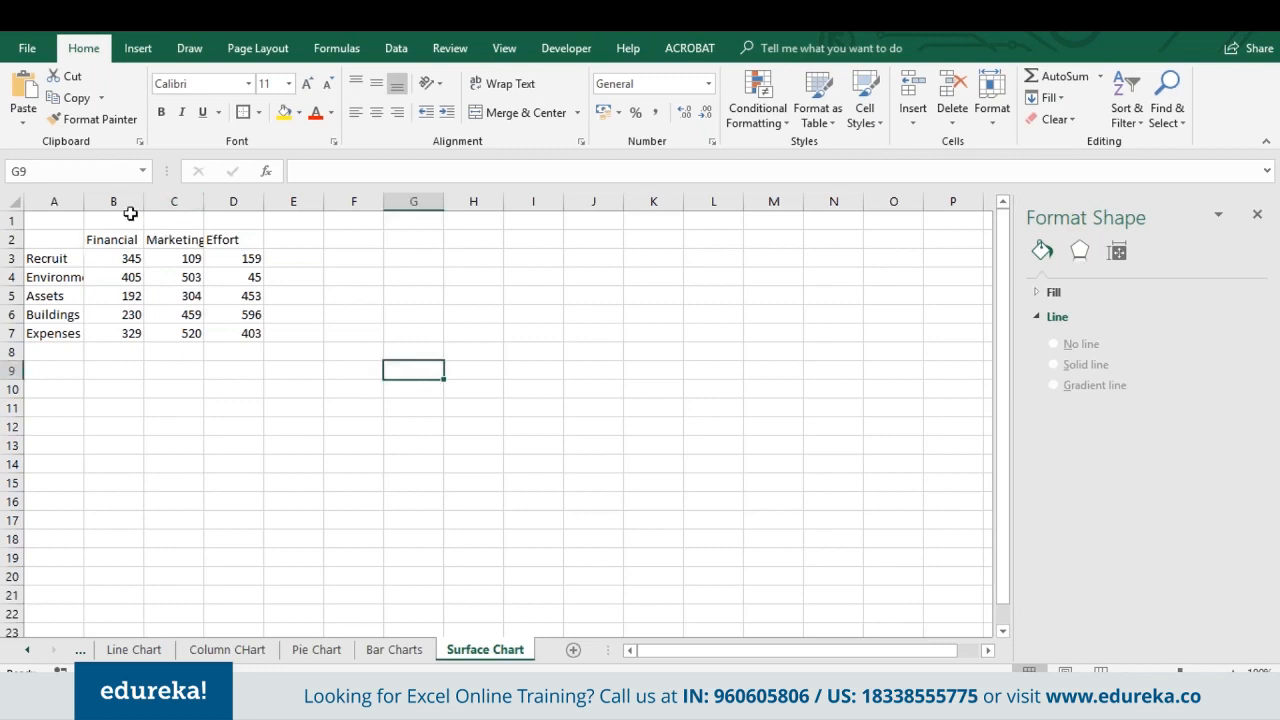
{"action": "left_click_drag", "start_coordinate": [143, 201], "coordinate": [142, 201]}
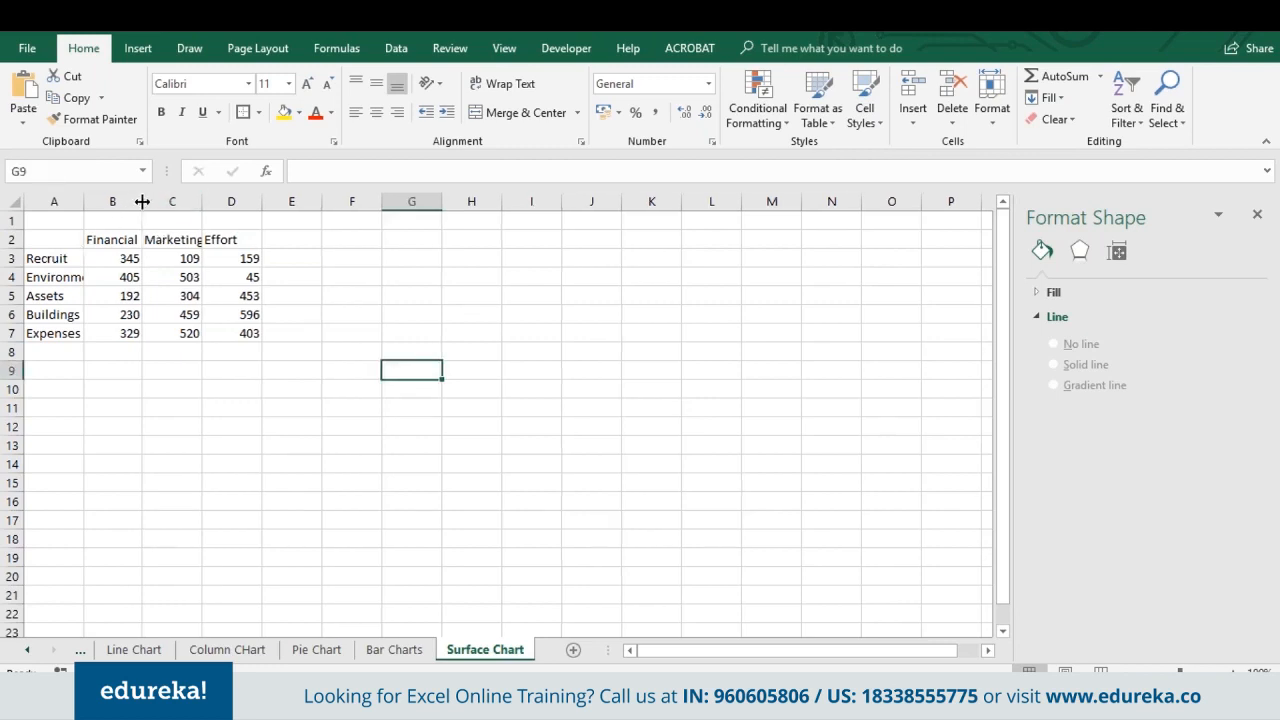
{"action": "double_click", "coordinate": [262, 201]}
{"action": "double_click", "coordinate": [202, 201]}
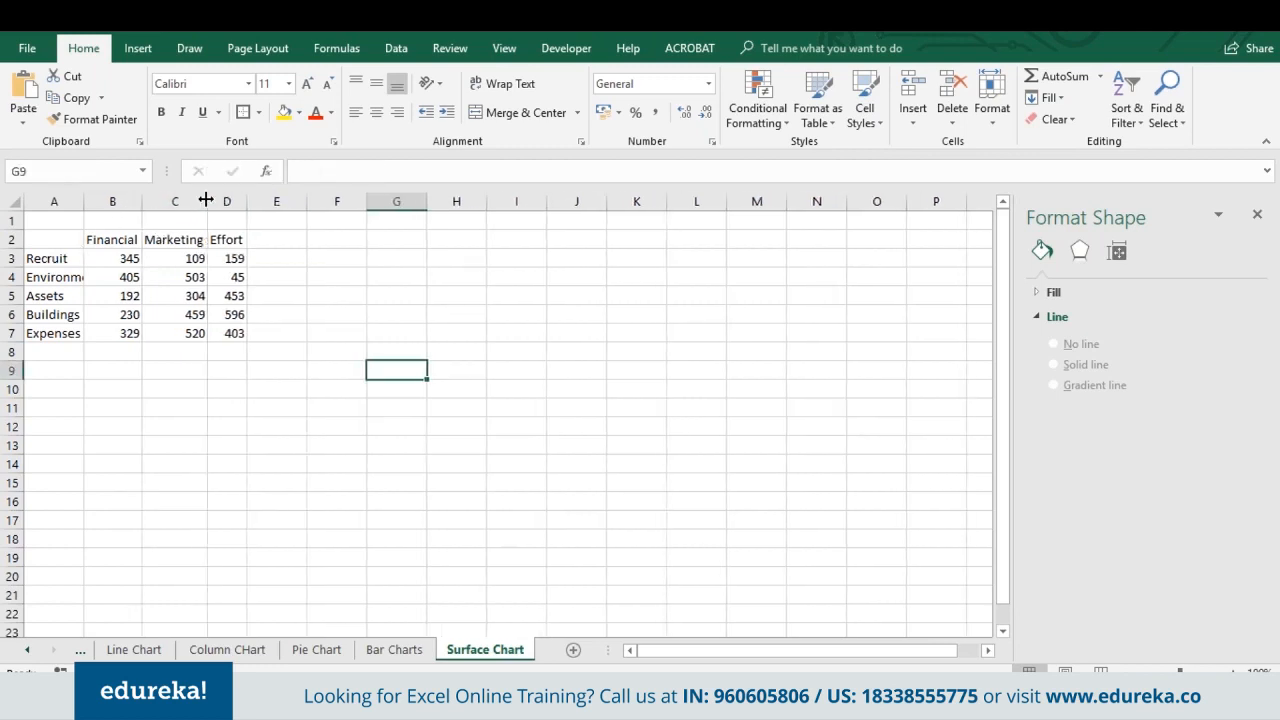
{"action": "double_click", "coordinate": [80, 205]}
{"action": "left_click", "coordinate": [35, 258]}
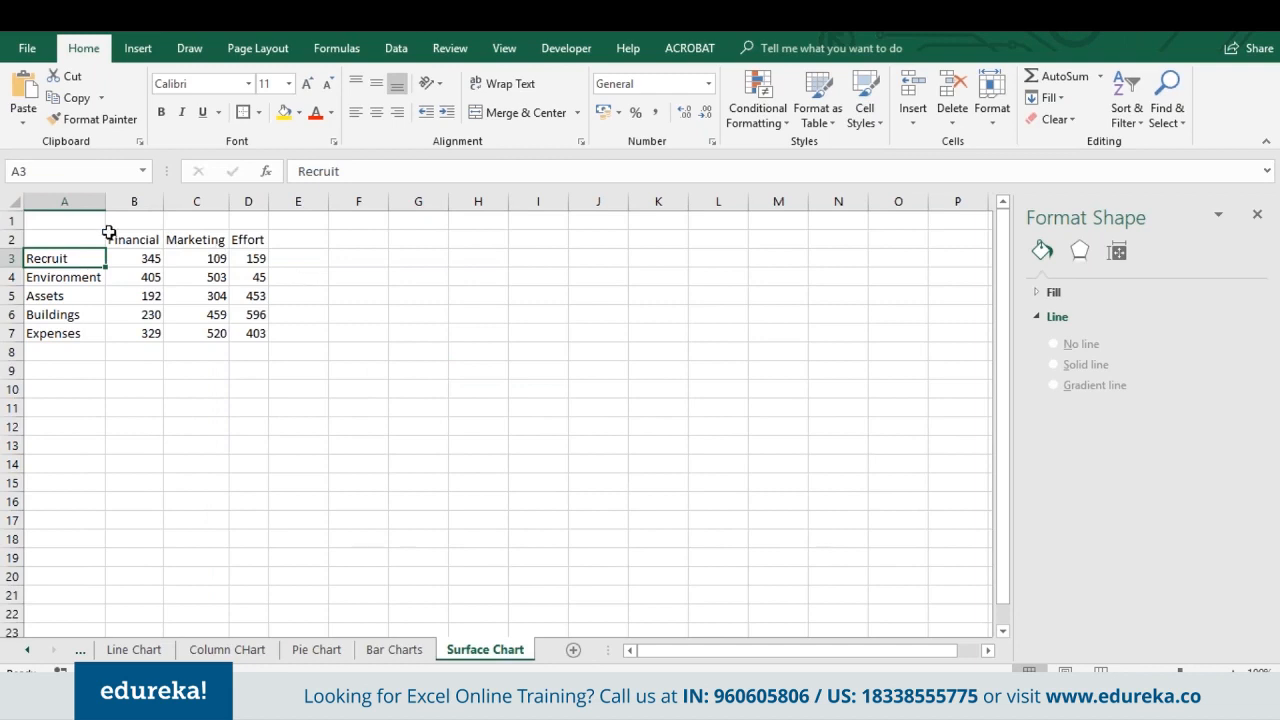
{"action": "left_click", "coordinate": [57, 277]}
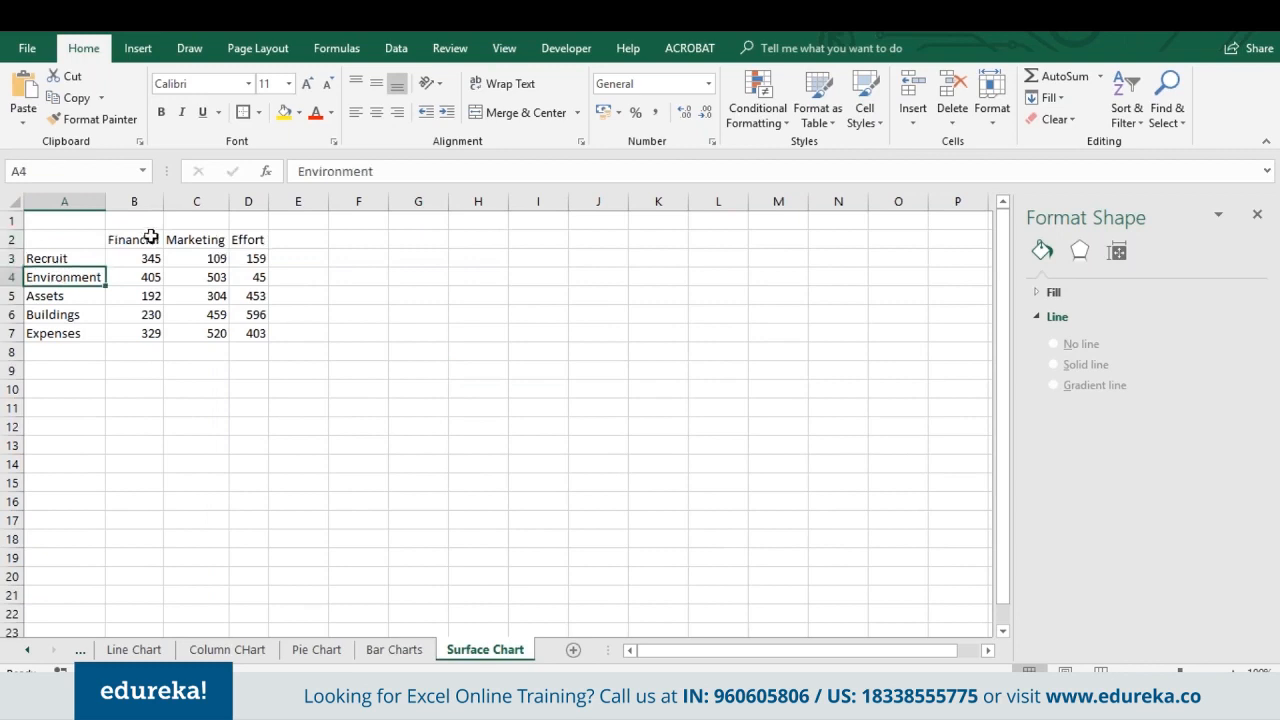
{"action": "left_click", "coordinate": [76, 295]}
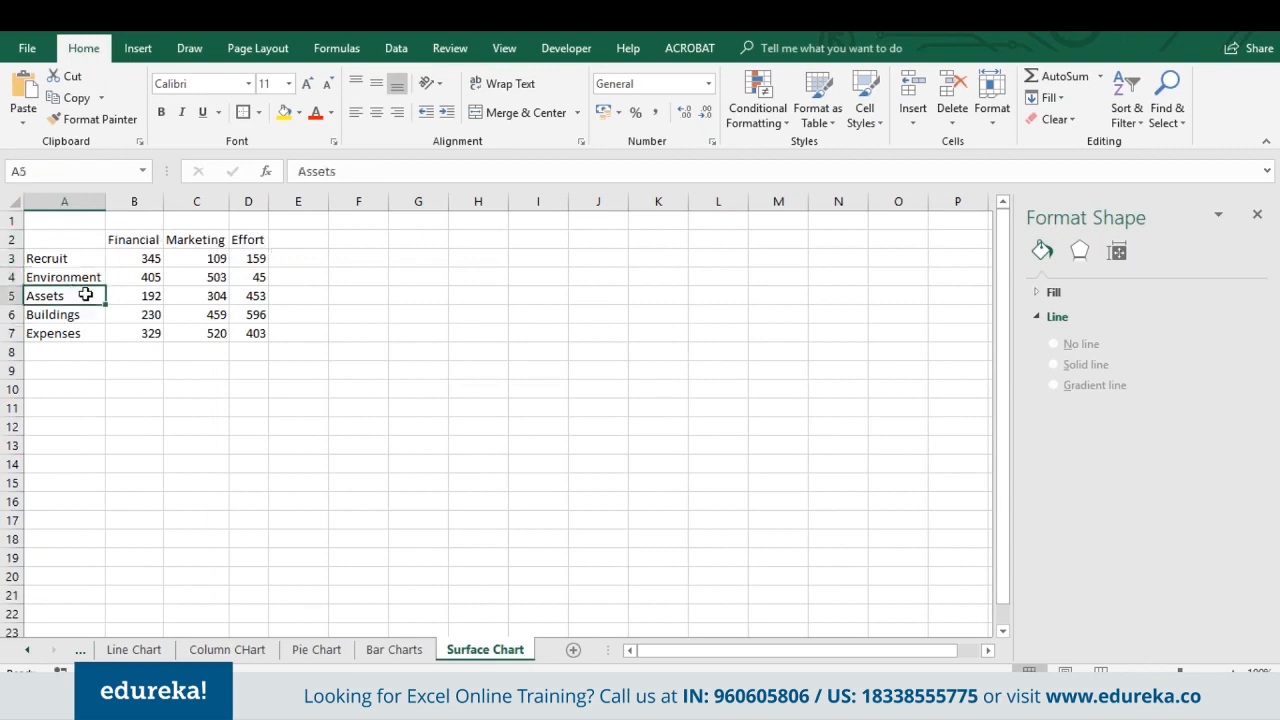
{"action": "left_click", "coordinate": [131, 296]}
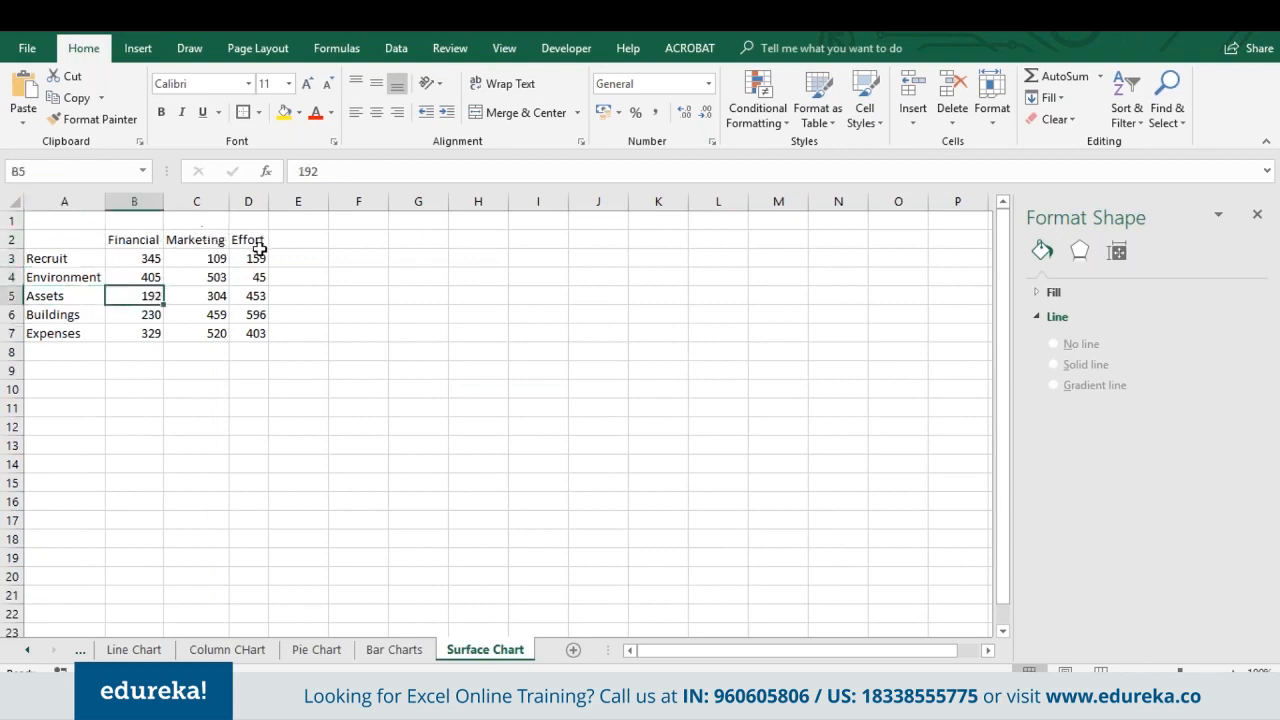
{"action": "left_click", "coordinate": [44, 314]}
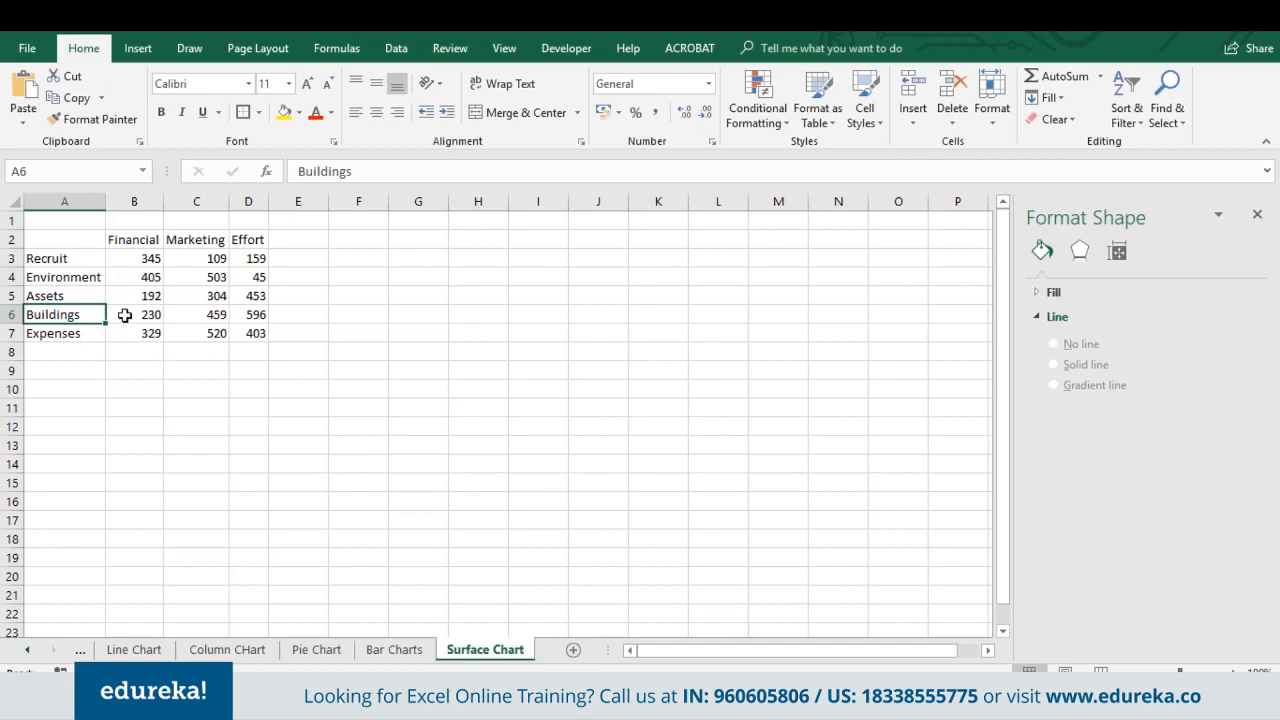
Step: Insert a 3-D Surface chart from the data in A2:D7 on the Surface Chart sheet
{"action": "left_click", "coordinate": [60, 241]}
{"action": "left_click_drag", "start_coordinate": [112, 238], "coordinate": [257, 334]}
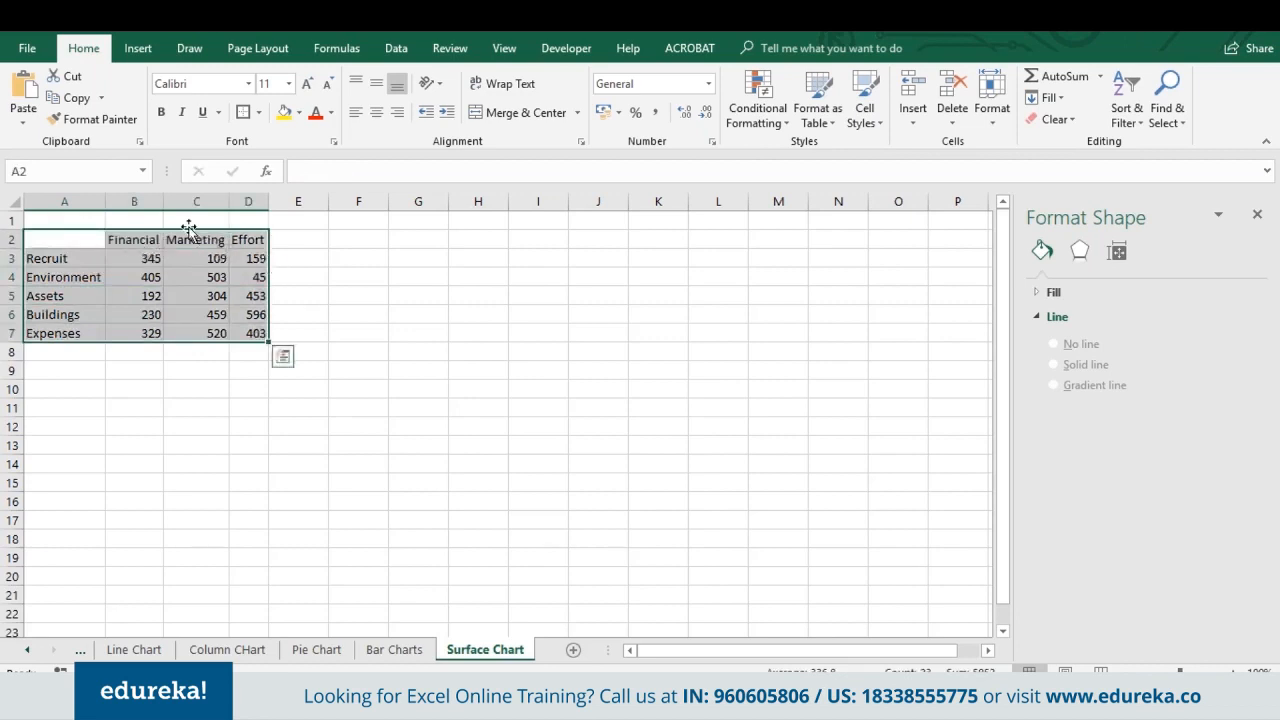
{"action": "left_click", "coordinate": [140, 50]}
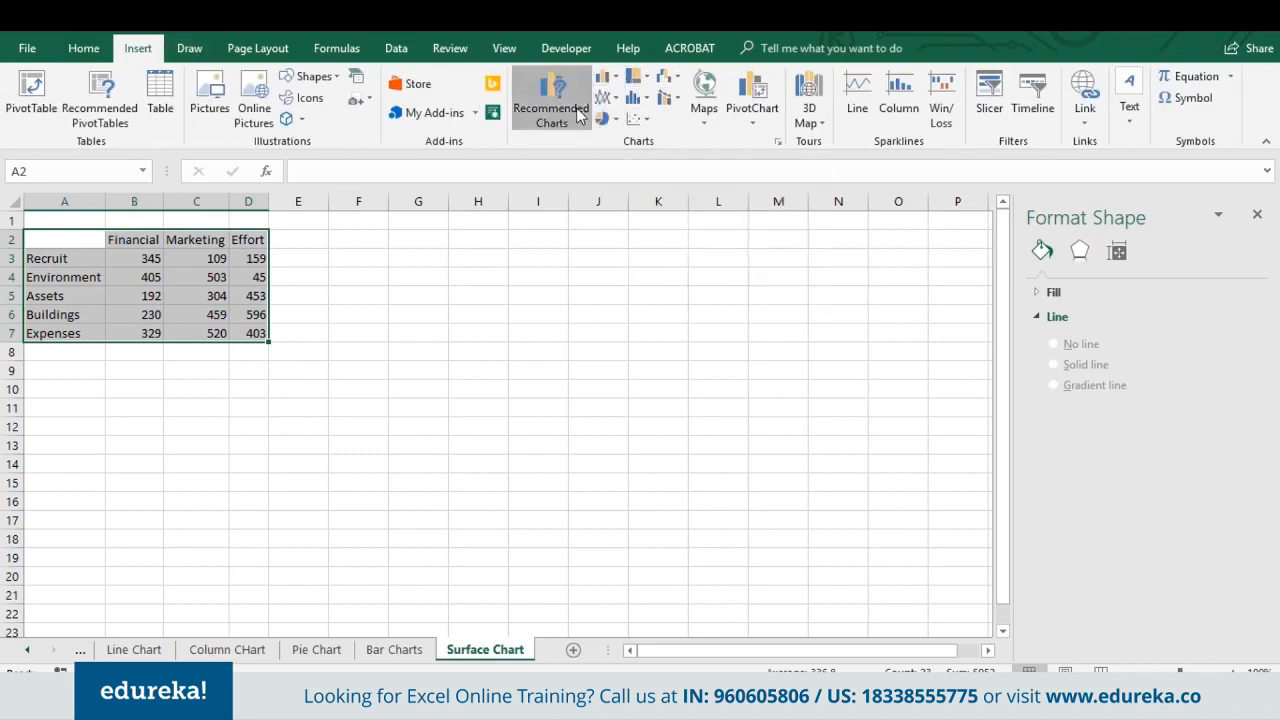
{"action": "left_click", "coordinate": [553, 128]}
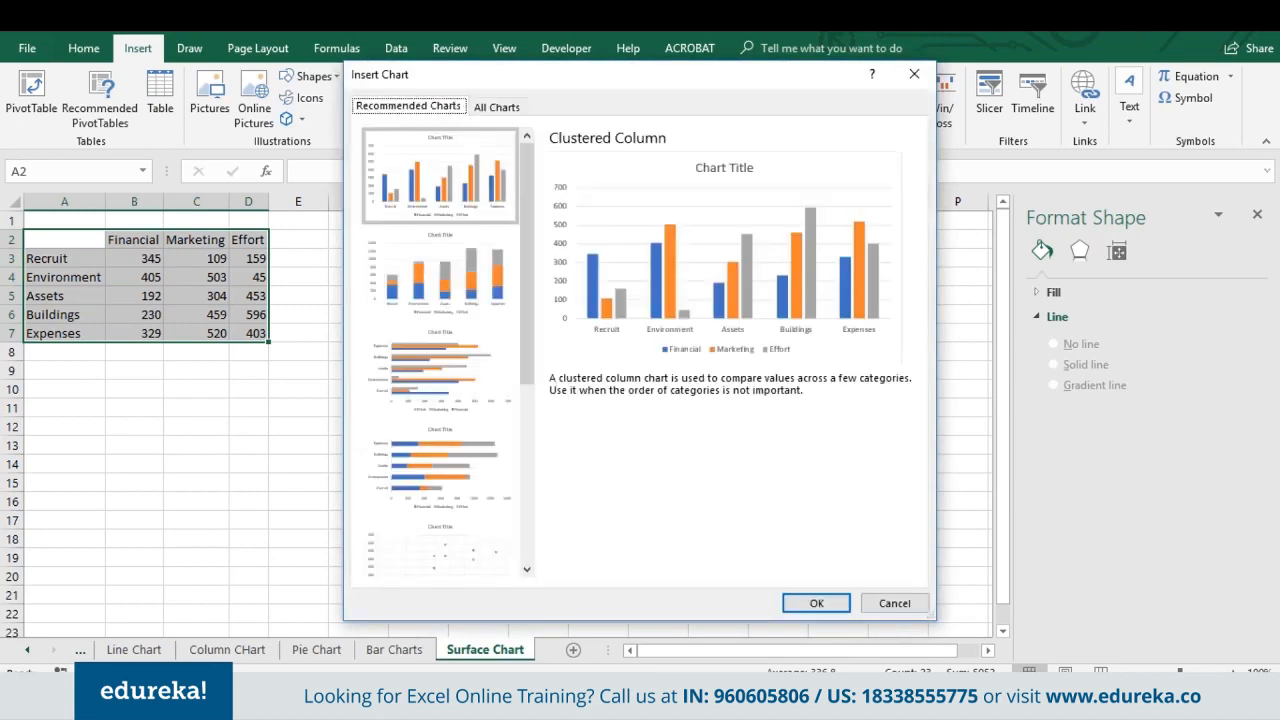
{"action": "left_click", "coordinate": [497, 108]}
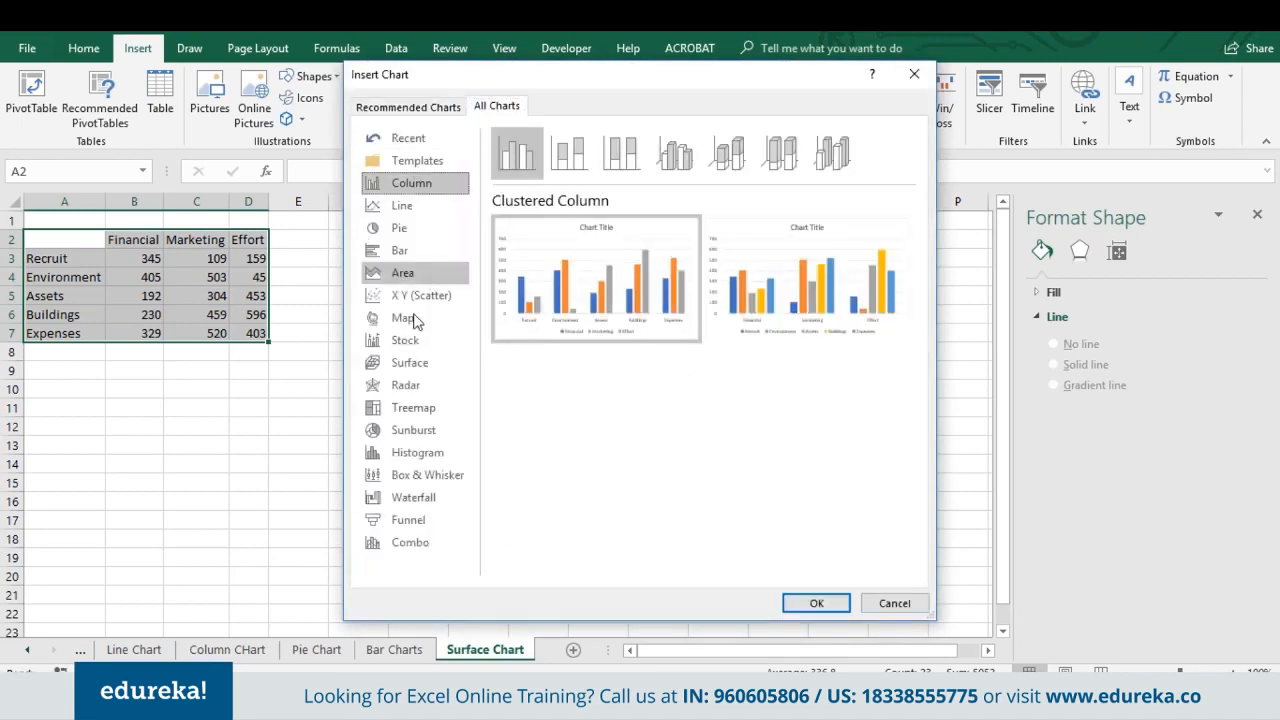
{"action": "left_click", "coordinate": [425, 366]}
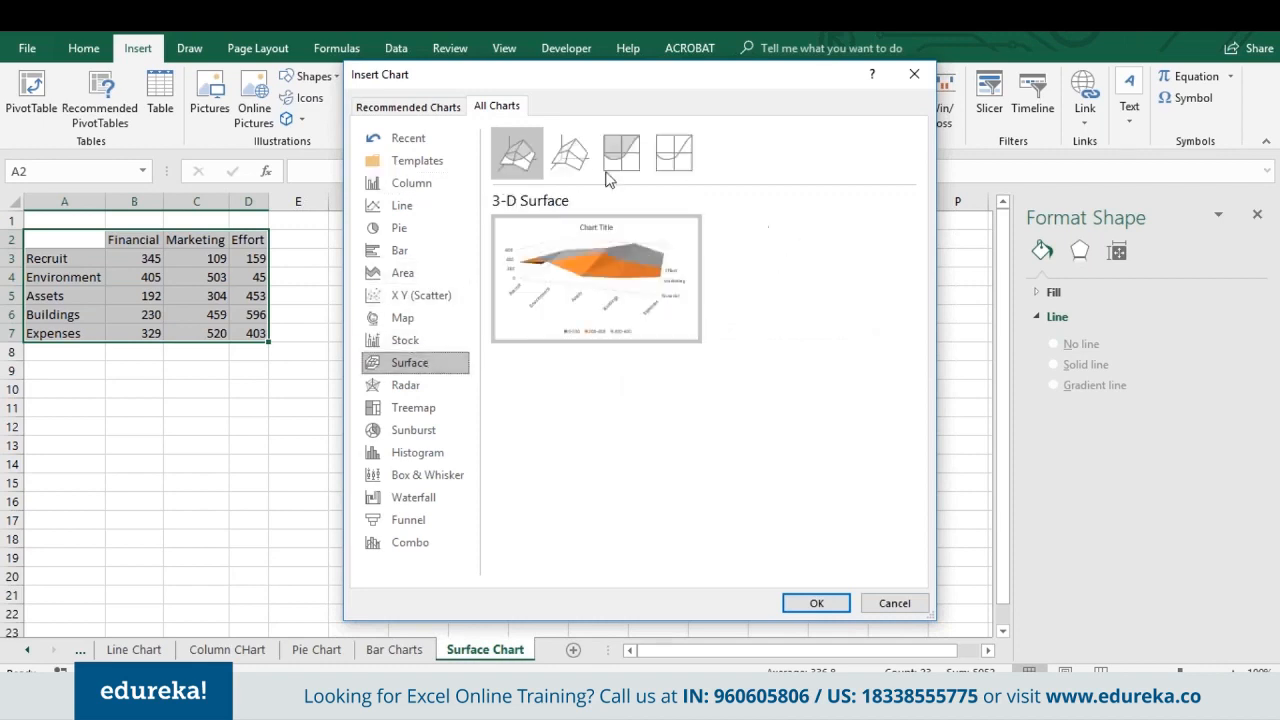
{"action": "left_click", "coordinate": [816, 603]}
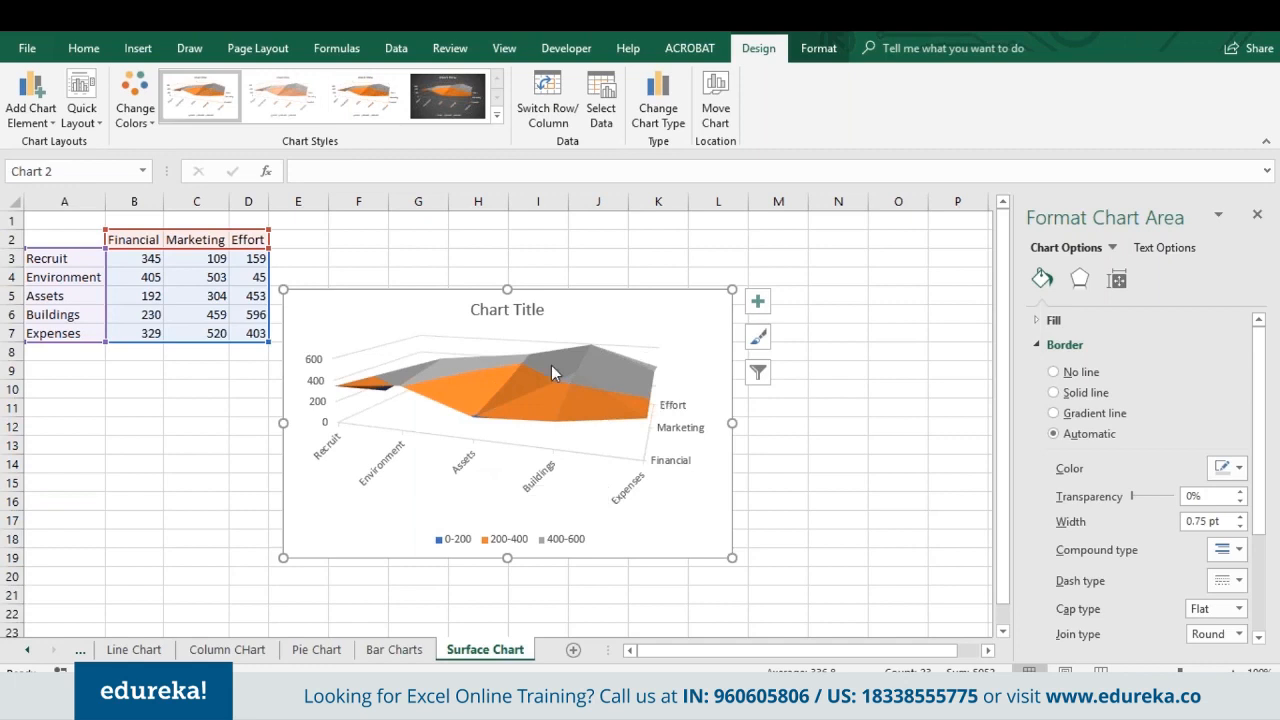
Step: Preview axis titles on the surface chart and turn off its gridlines
{"action": "left_click", "coordinate": [757, 301]}
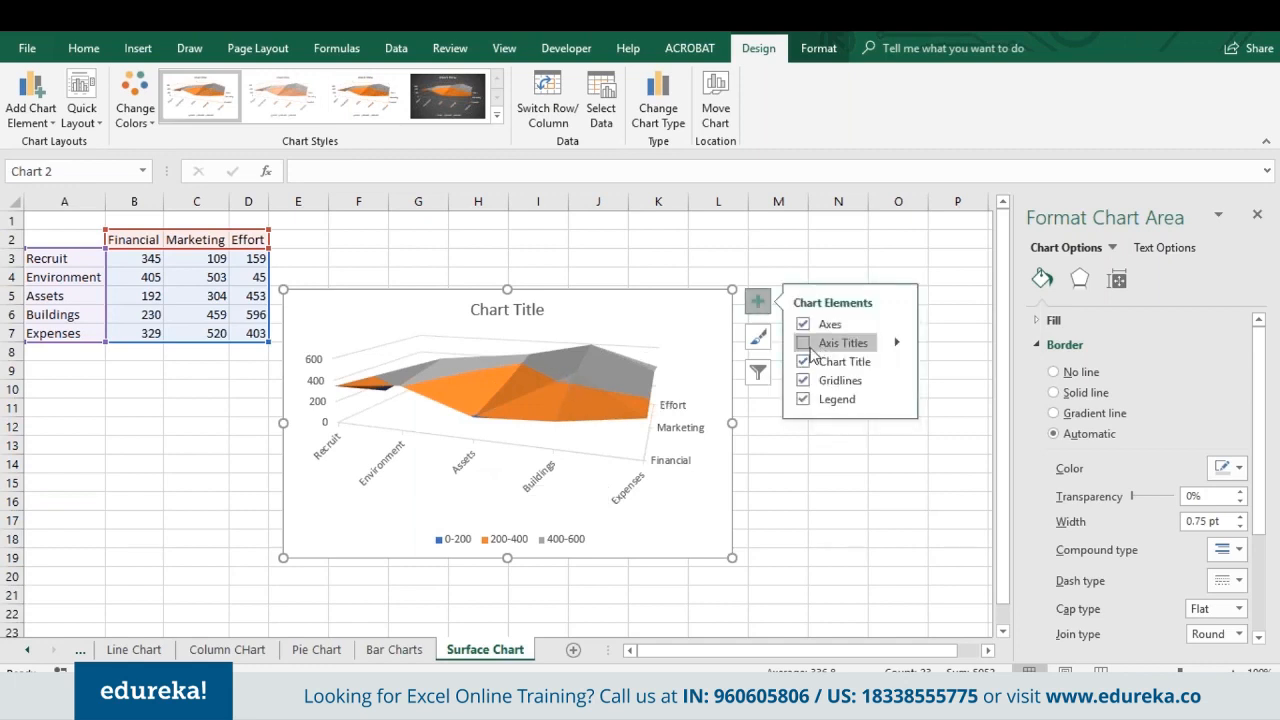
{"action": "left_click", "coordinate": [805, 343]}
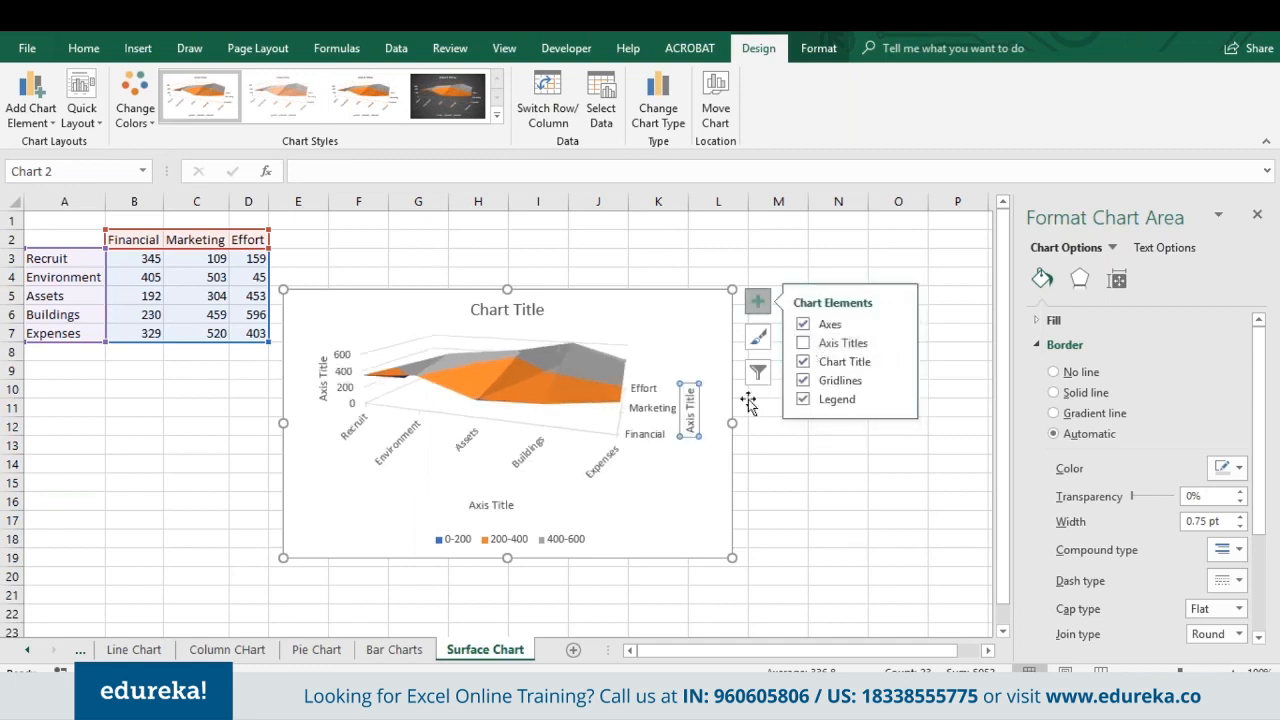
{"action": "left_click", "coordinate": [806, 381]}
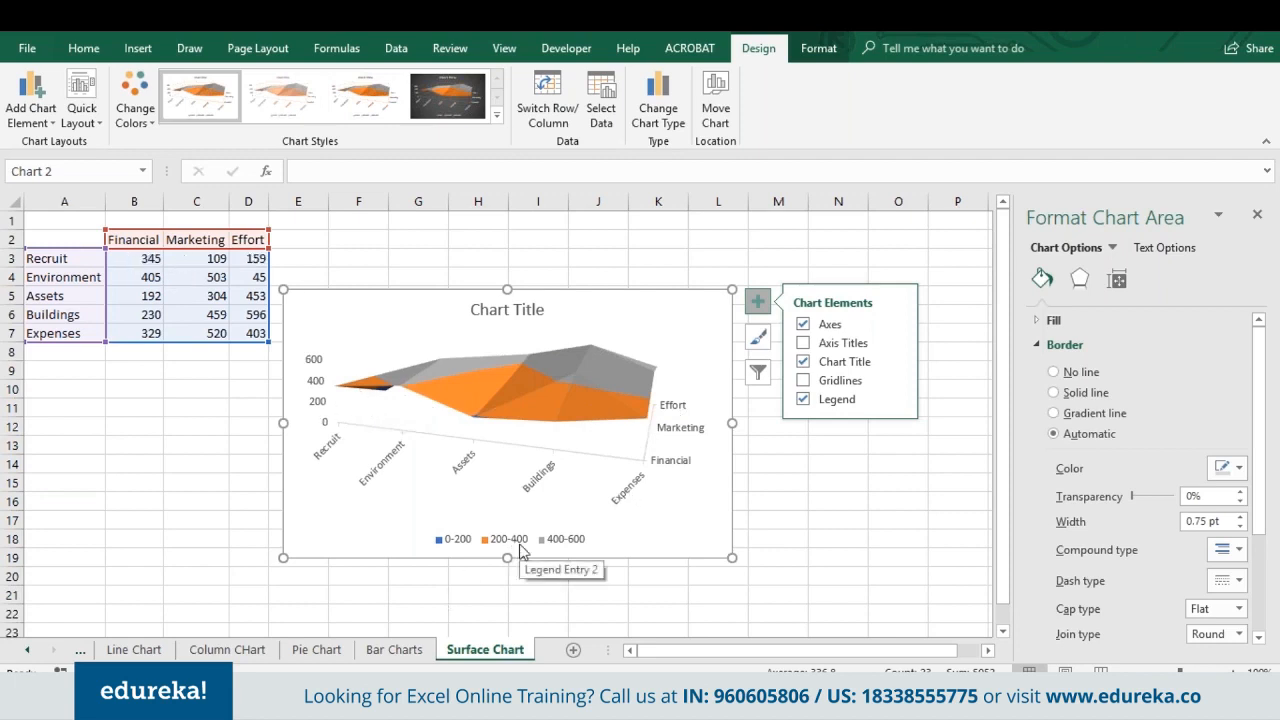
{"action": "left_click", "coordinate": [132, 257]}
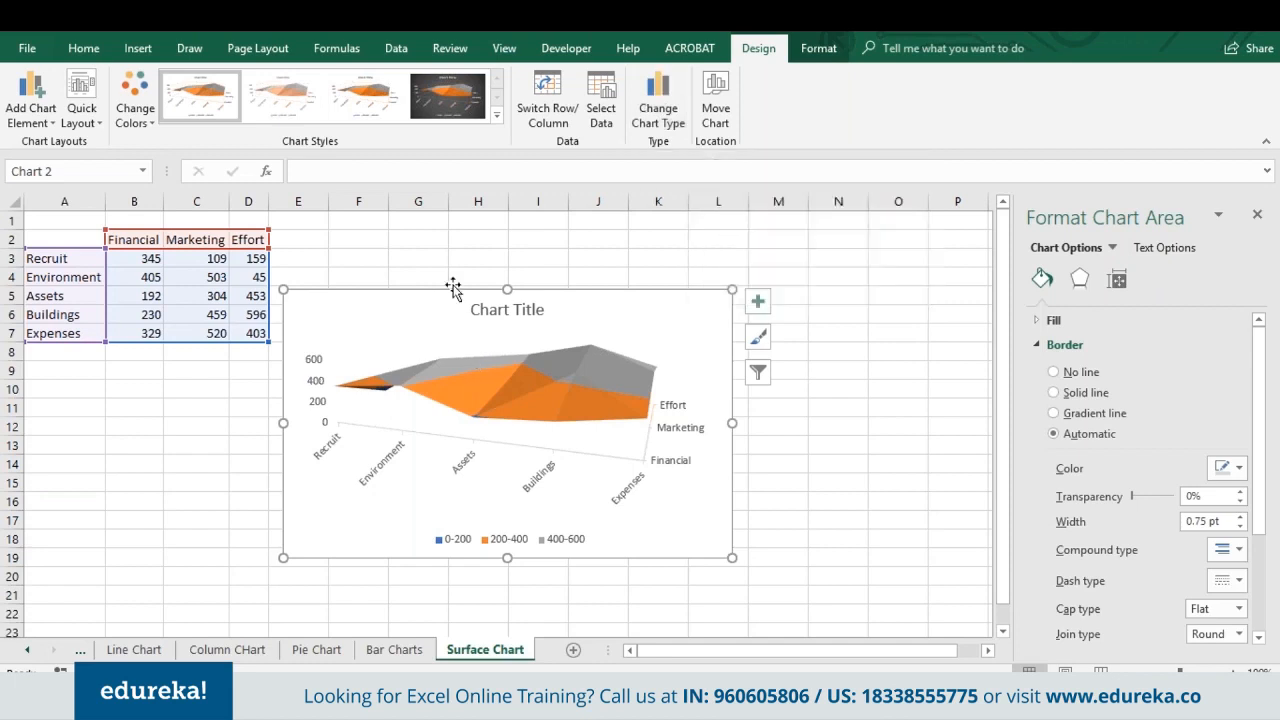
Step: Preview the recommended stacked column design as a replacement type for the surface chart
{"action": "left_click", "coordinate": [655, 121]}
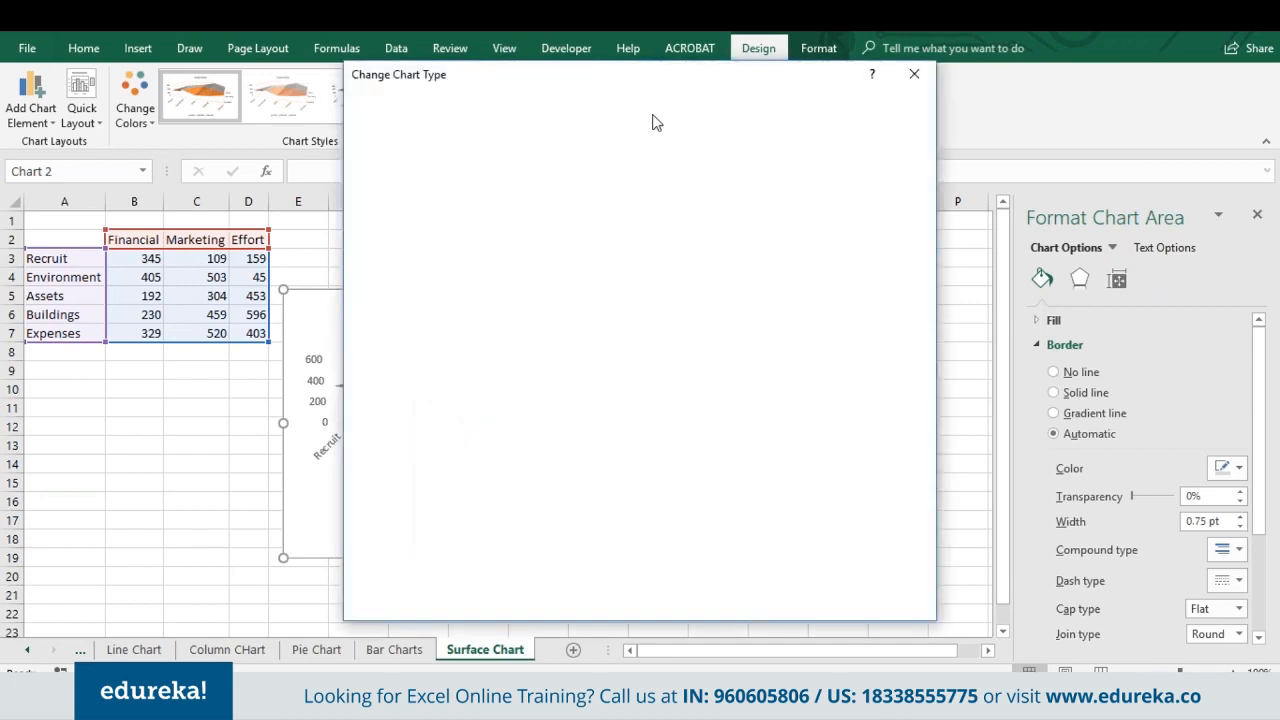
{"action": "left_click", "coordinate": [372, 108]}
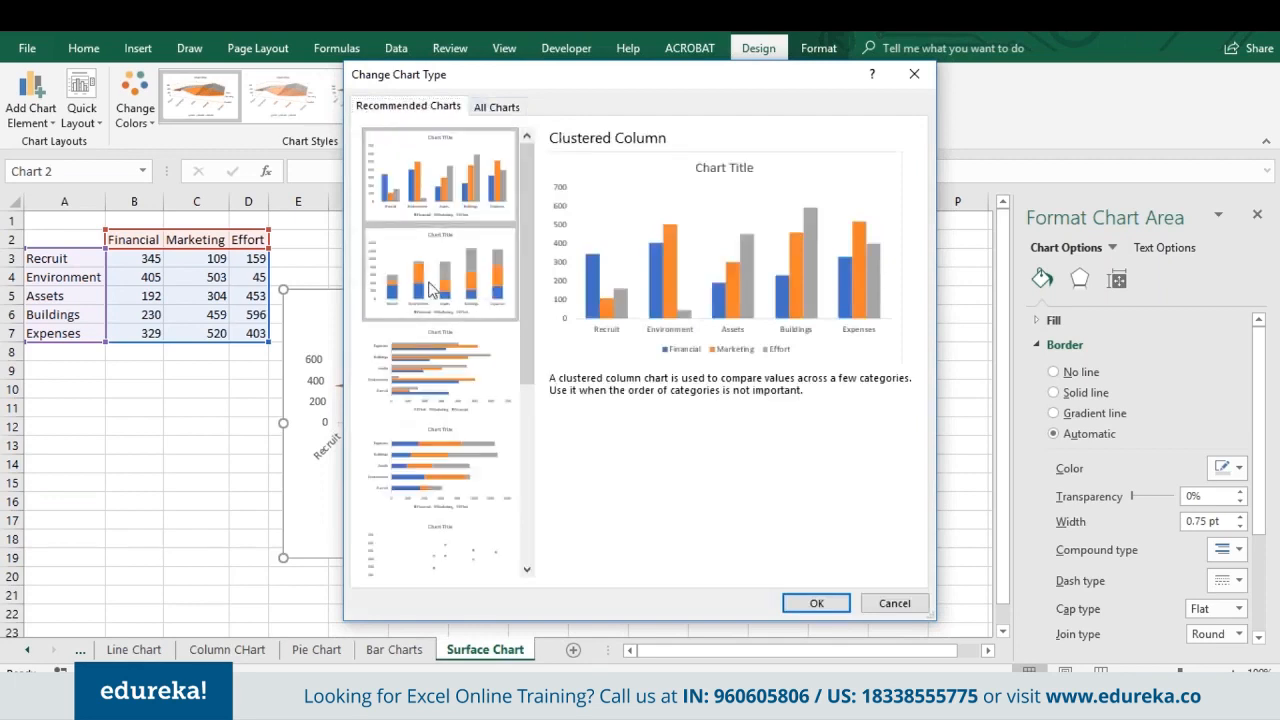
{"action": "left_click", "coordinate": [432, 290]}
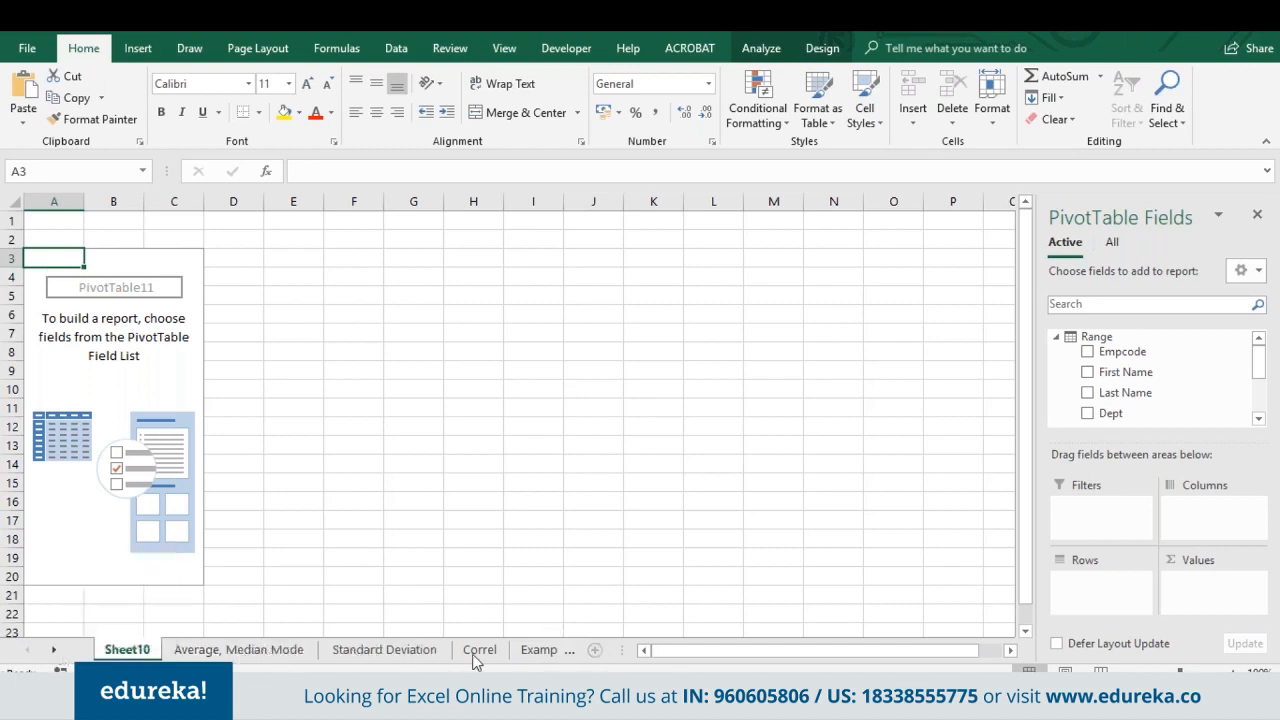
Step: Open the Average, Median Mode sheet and select cell B4 inside the employee table
{"action": "left_click", "coordinate": [239, 650]}
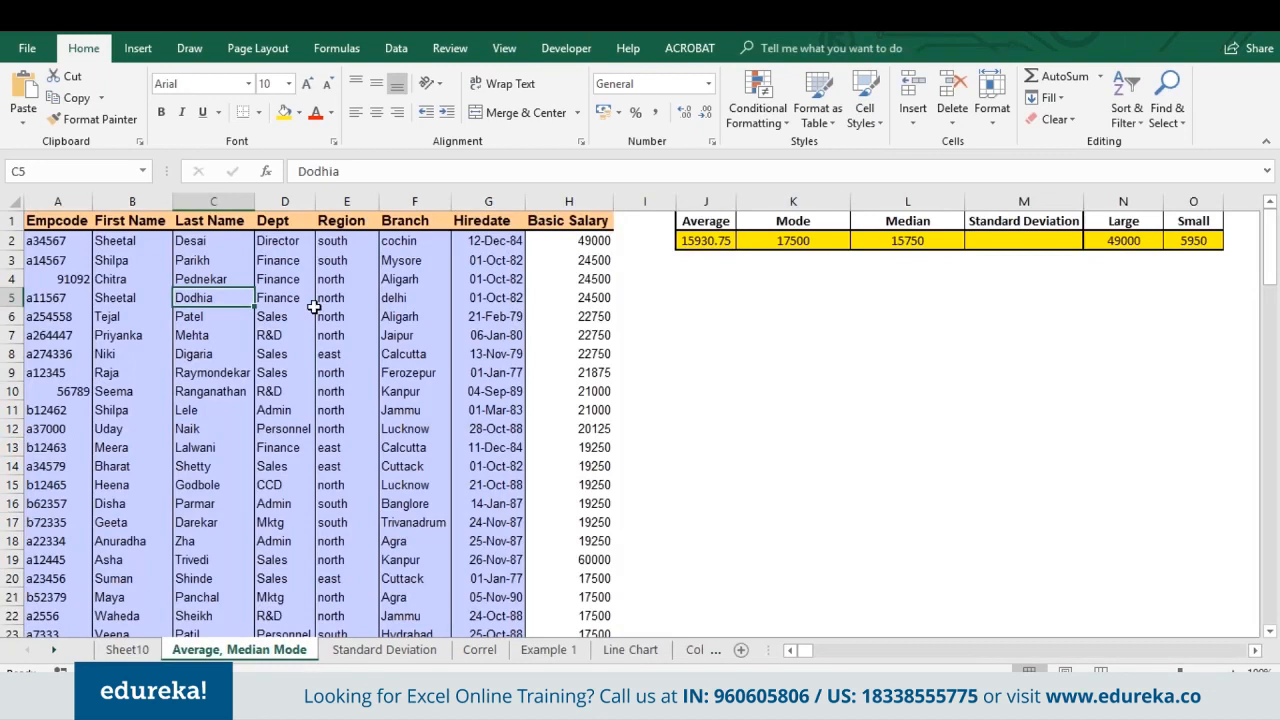
{"action": "left_click", "coordinate": [306, 300]}
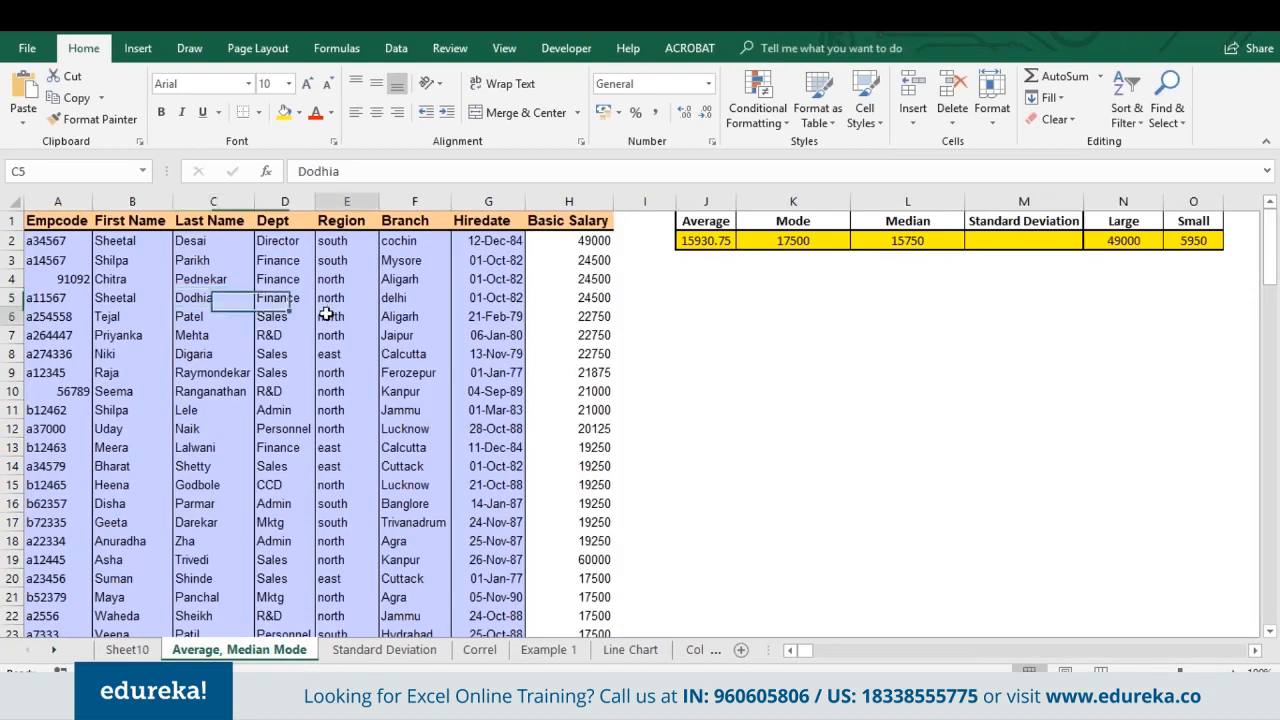
{"action": "left_click", "coordinate": [330, 316]}
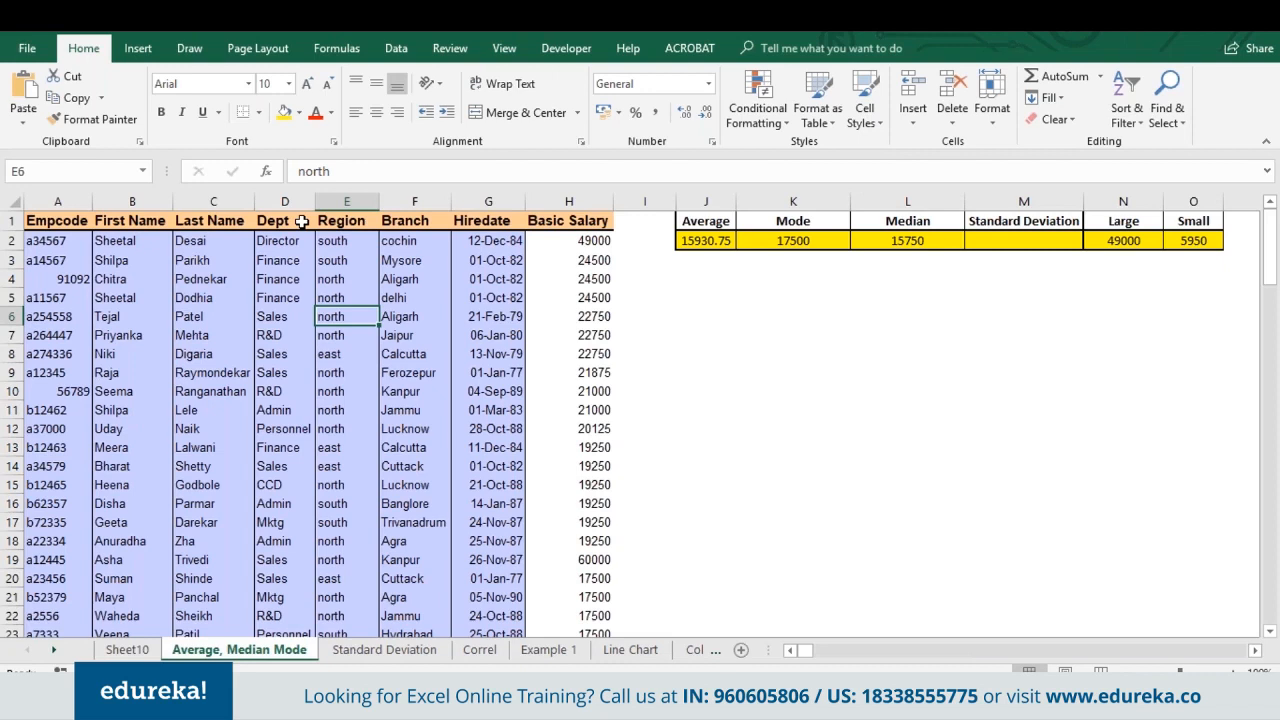
{"action": "left_click", "coordinate": [227, 268]}
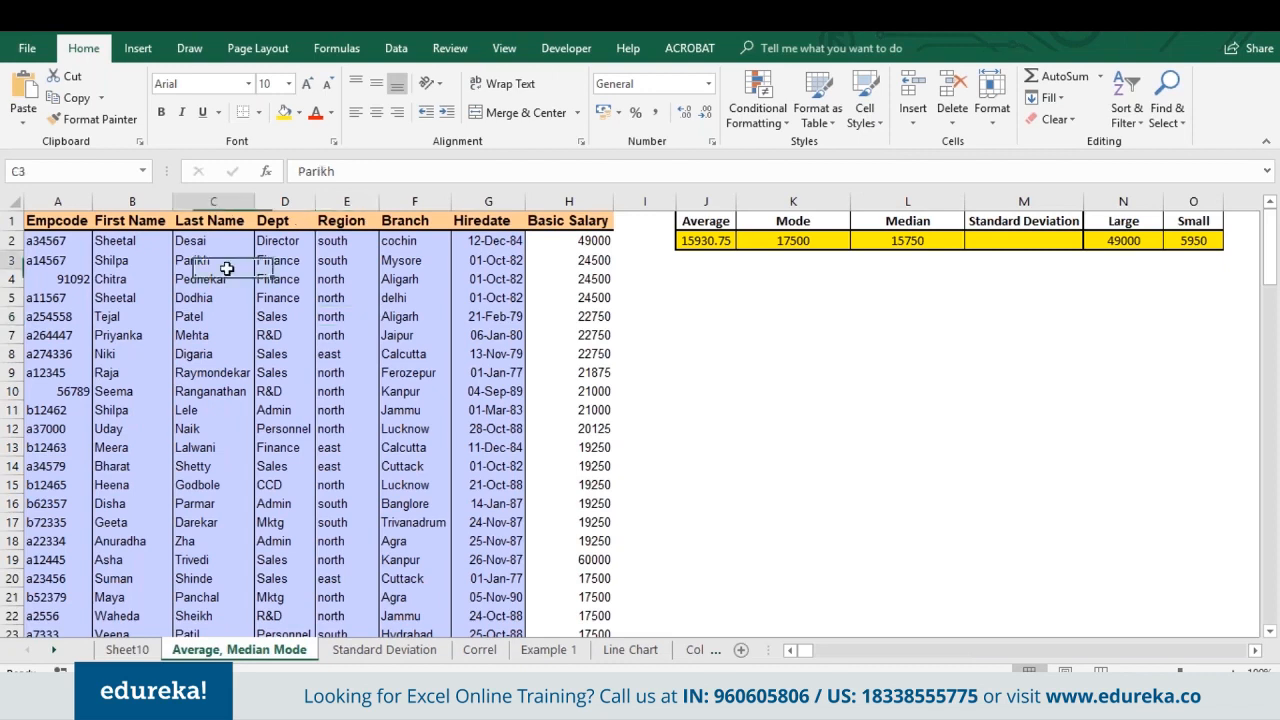
{"action": "left_click", "coordinate": [381, 386]}
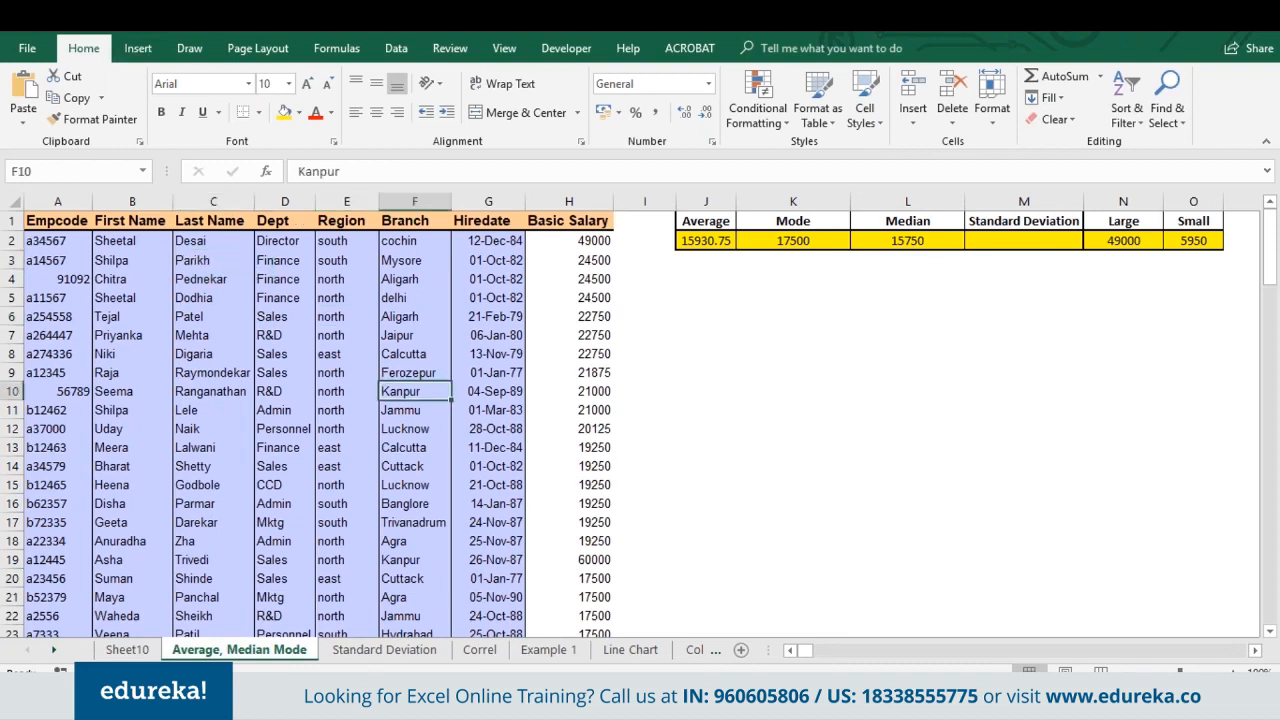
{"action": "left_click", "coordinate": [162, 287]}
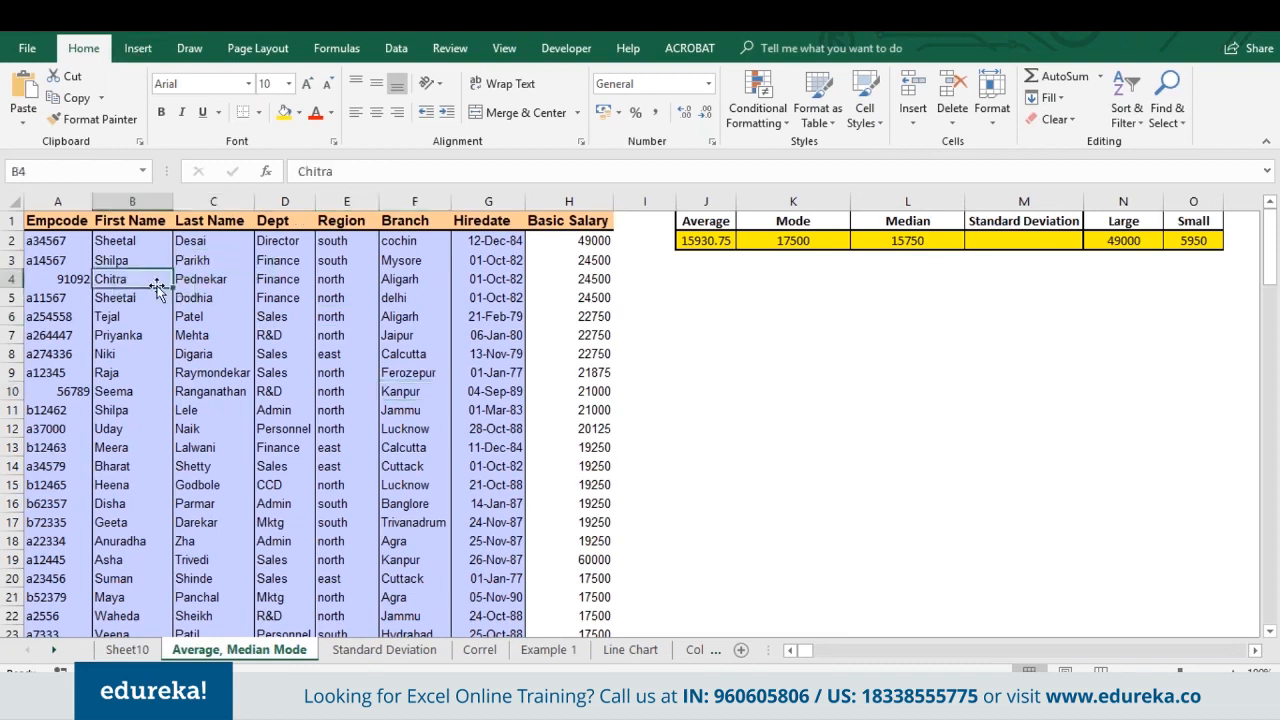
Step: Create a PivotTable on a new worksheet from range A1:H101 of the Average, Median Mode sheet, with the data added to the Data Model
{"action": "left_click", "coordinate": [137, 50]}
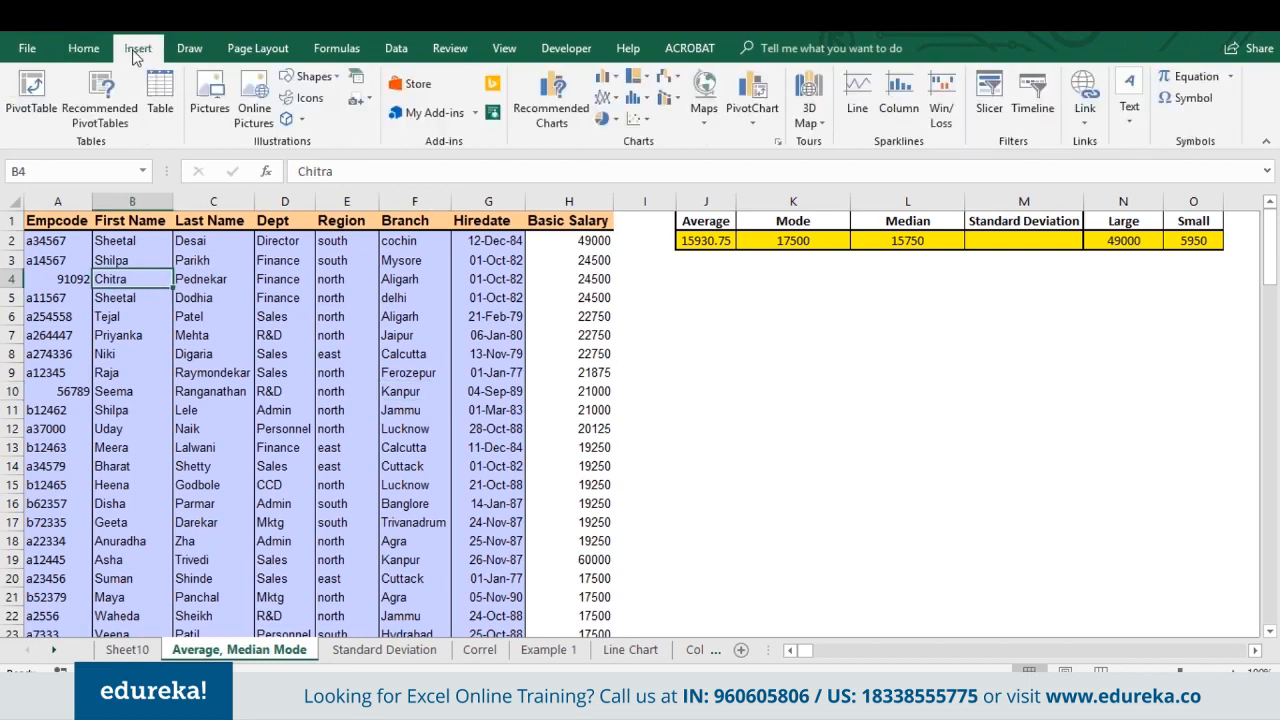
{"action": "left_click", "coordinate": [30, 88]}
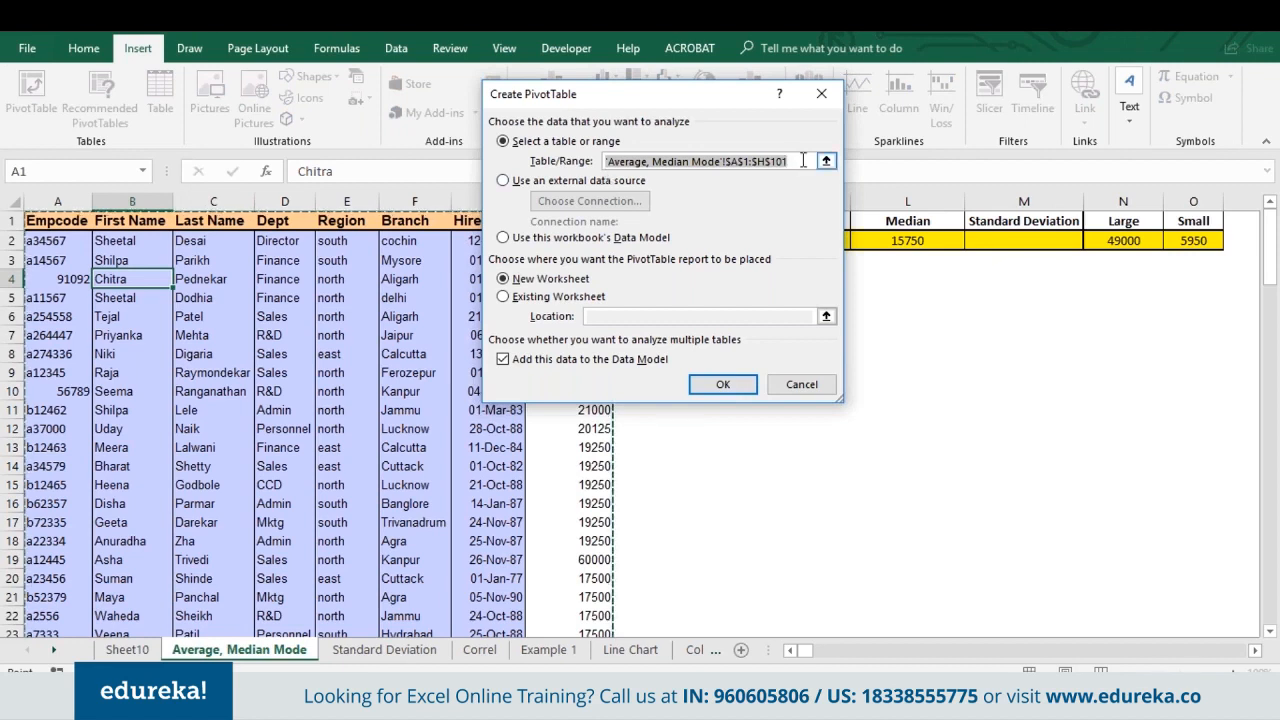
{"action": "left_click", "coordinate": [802, 160]}
{"action": "left_click_drag", "start_coordinate": [800, 160], "coordinate": [589, 160]}
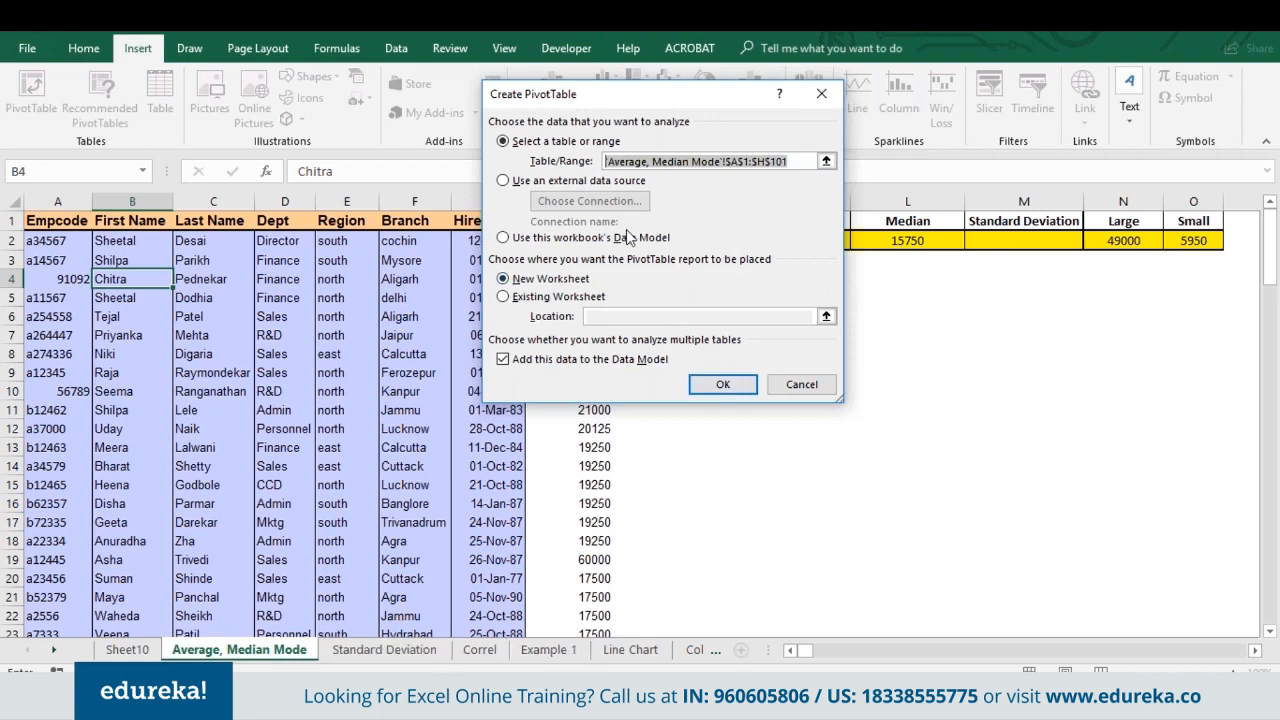
{"action": "left_click", "coordinate": [552, 297]}
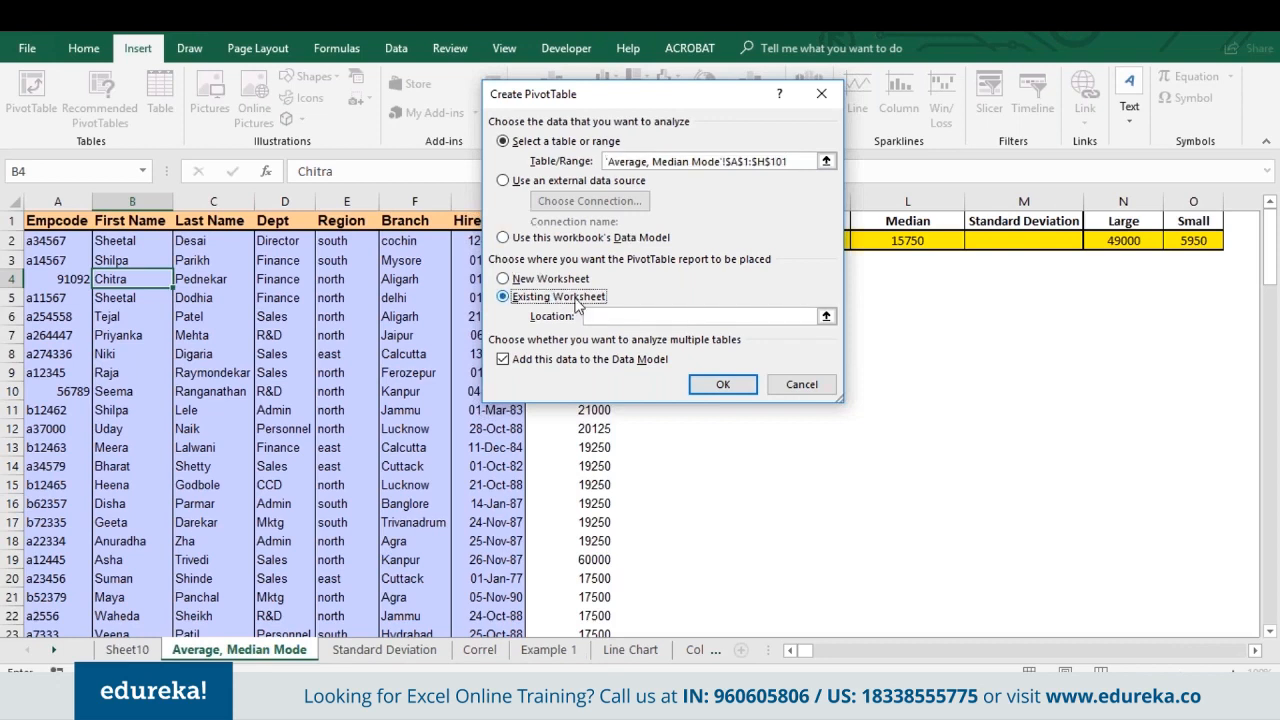
{"action": "left_click", "coordinate": [602, 316]}
{"action": "left_click", "coordinate": [531, 280]}
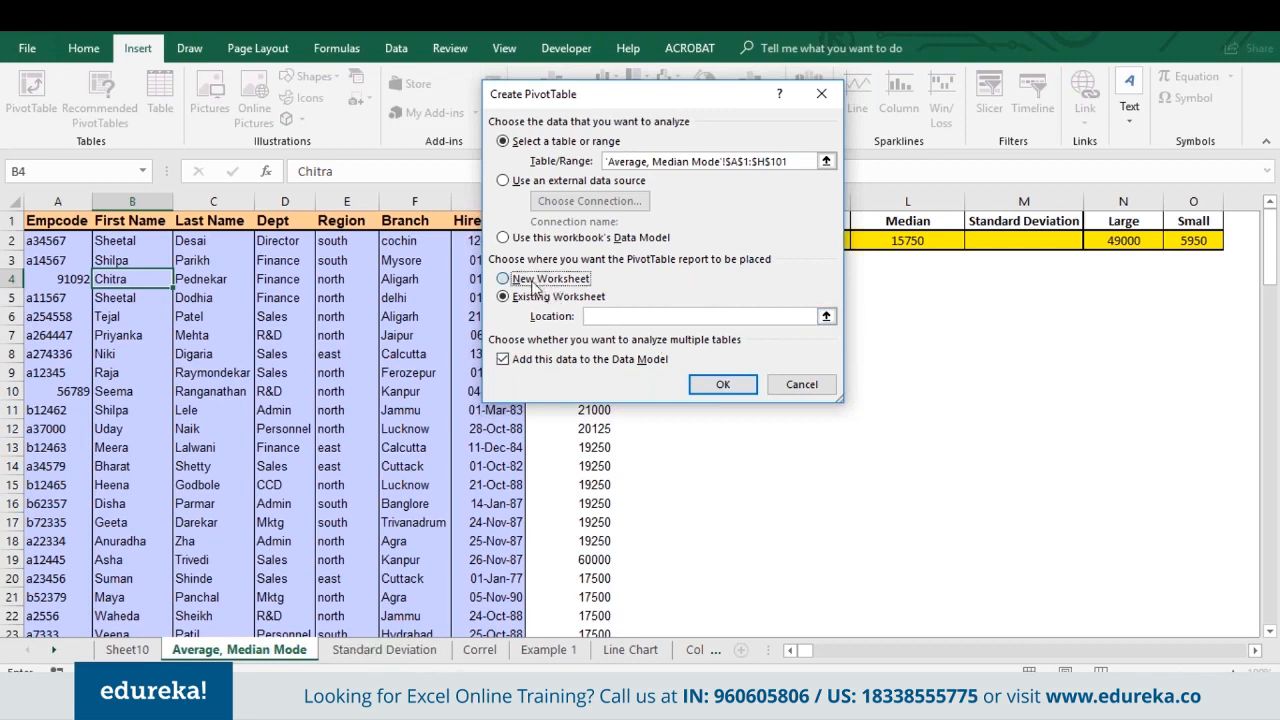
{"action": "left_click", "coordinate": [723, 385]}
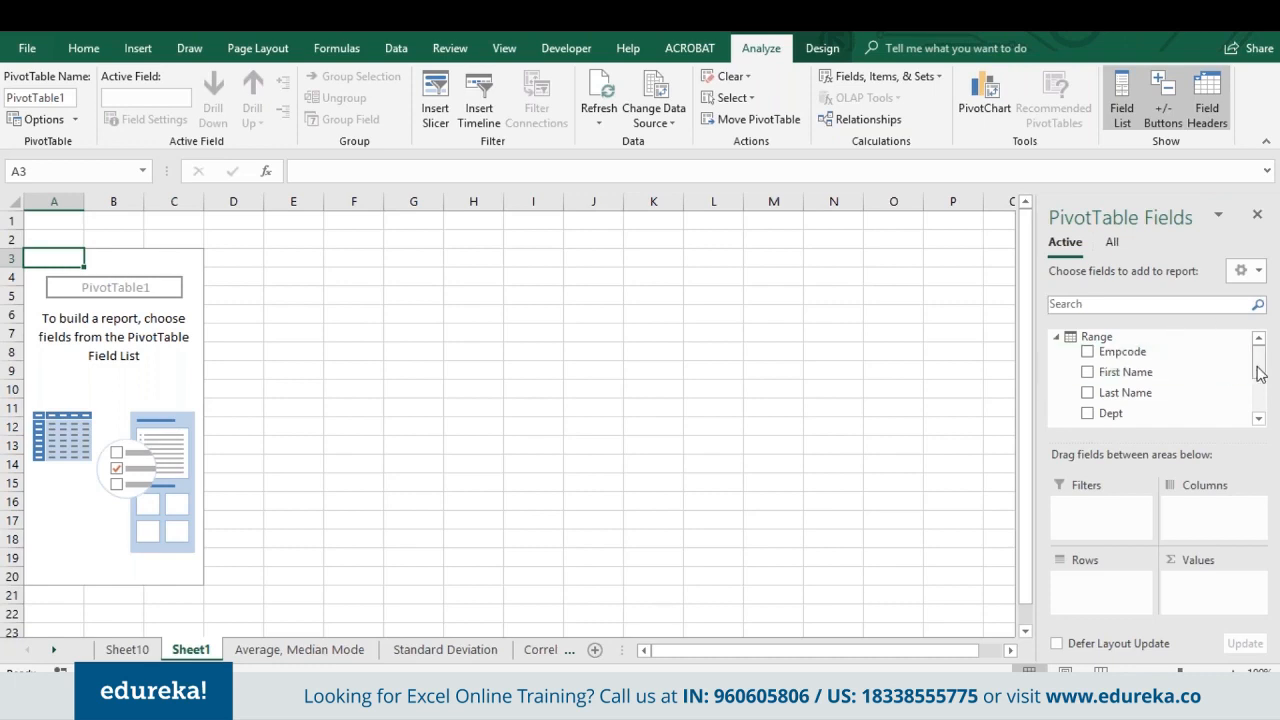
Step: Add the Basic Salary field to the PivotTable's values as a sum and select the resulting total cell
{"action": "mouse_move", "coordinate": [1260, 372]}
{"action": "left_mouse_down"}
{"action": "mouse_move", "coordinate": [1259, 404]}
{"action": "mouse_move", "coordinate": [1258, 360]}
{"action": "left_mouse_up"}
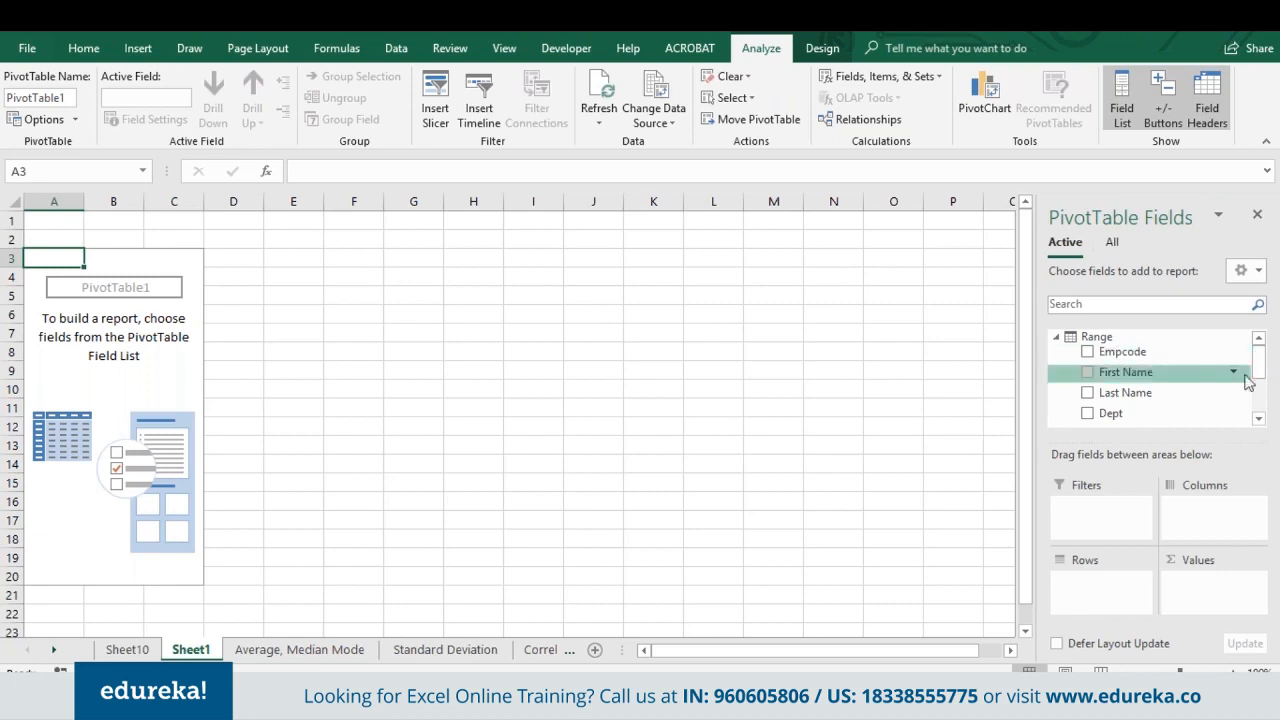
{"action": "left_click_drag", "start_coordinate": [1259, 374], "coordinate": [1265, 416]}
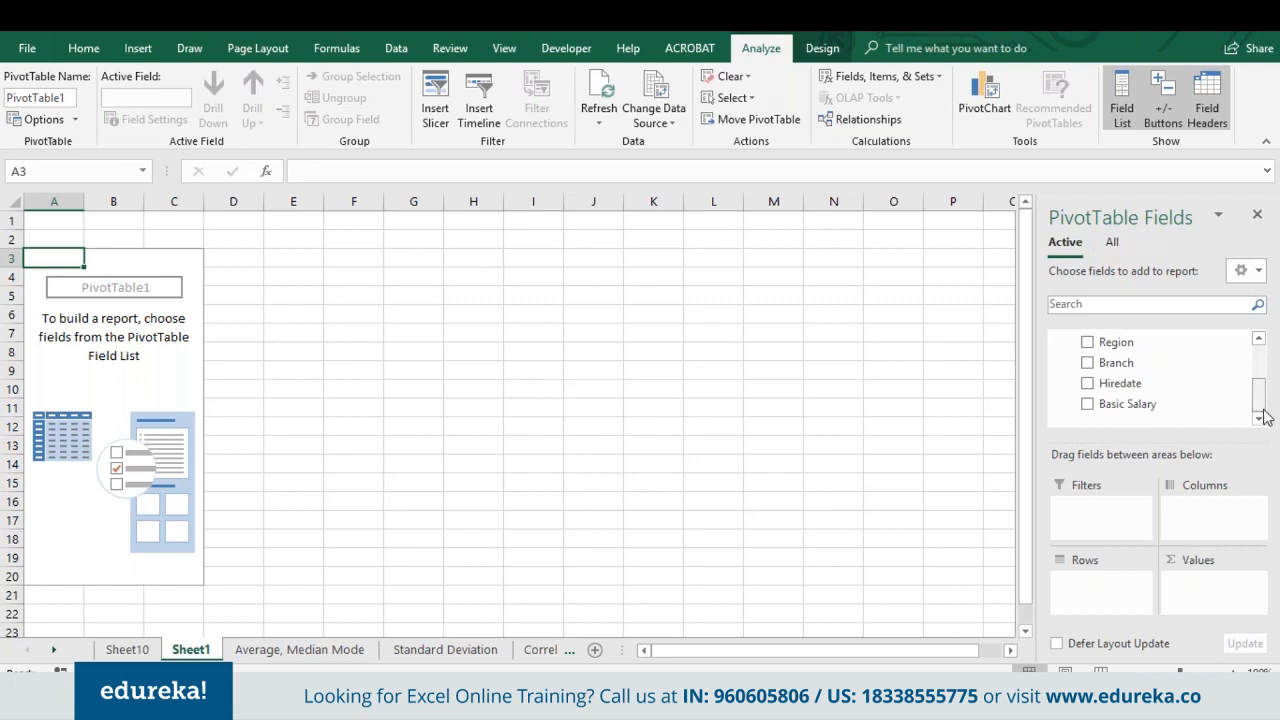
{"action": "left_click_drag", "start_coordinate": [1262, 396], "coordinate": [1257, 354]}
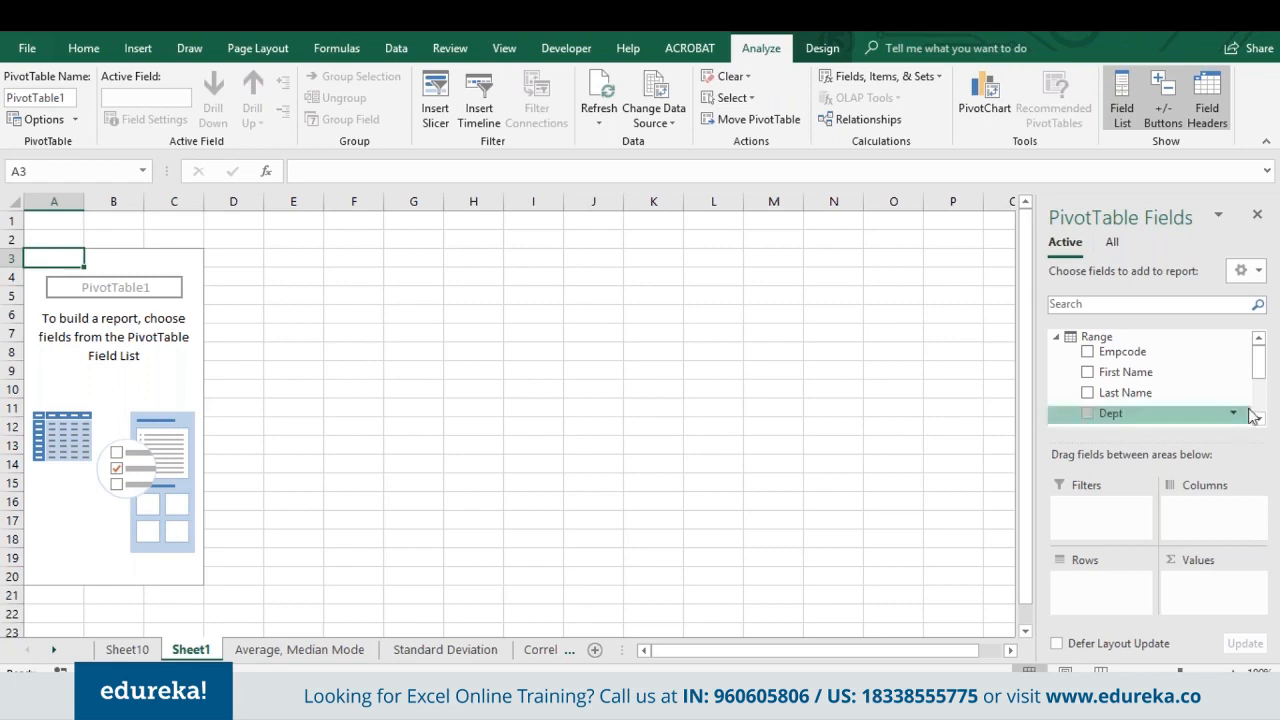
{"action": "scroll", "coordinate": [1150, 400], "scroll_direction": "down", "scroll_amount": 2}
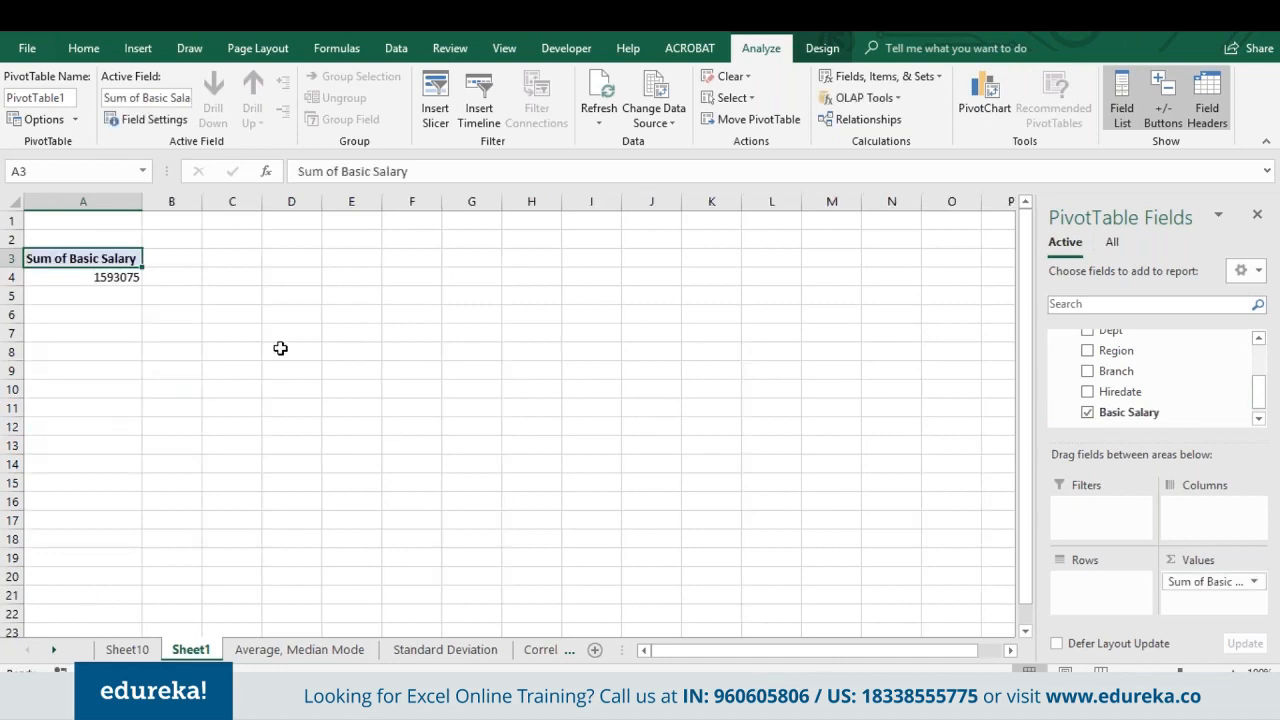
{"action": "left_click", "coordinate": [122, 279]}
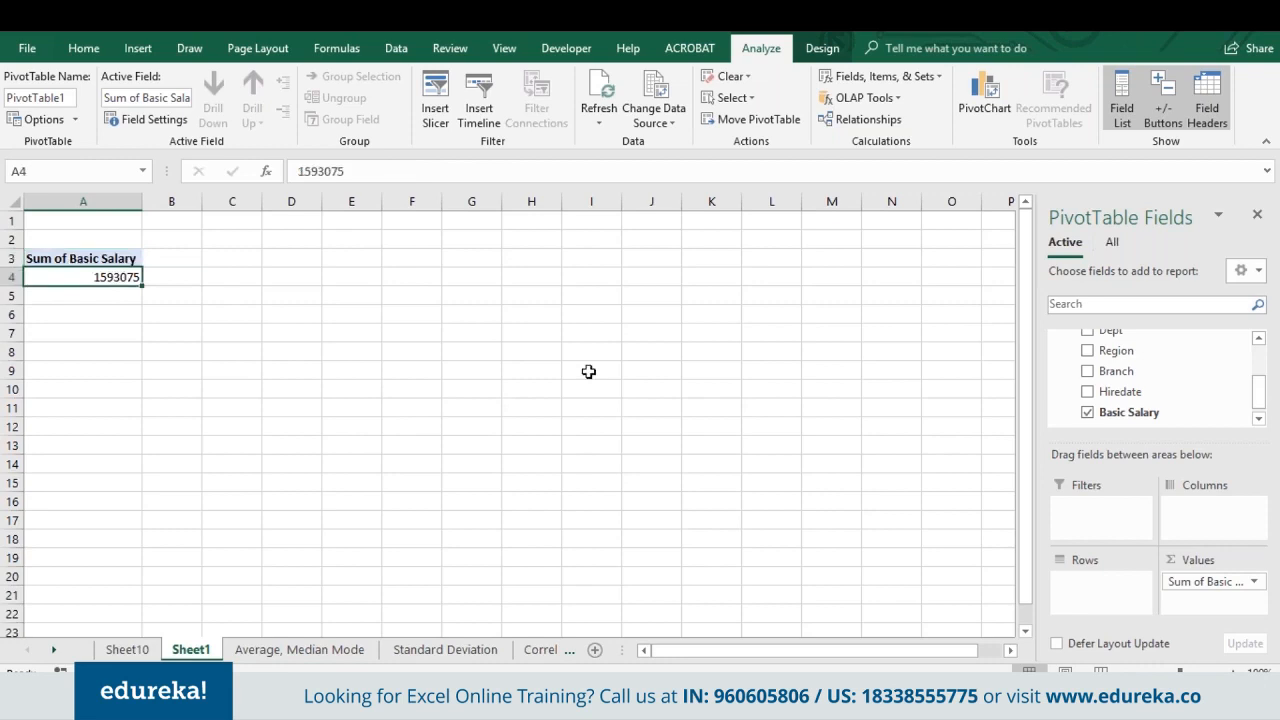
Step: Review the summary calculation types for the PivotTable's Basic Salary value field and set it to Count
{"action": "left_click", "coordinate": [1203, 582]}
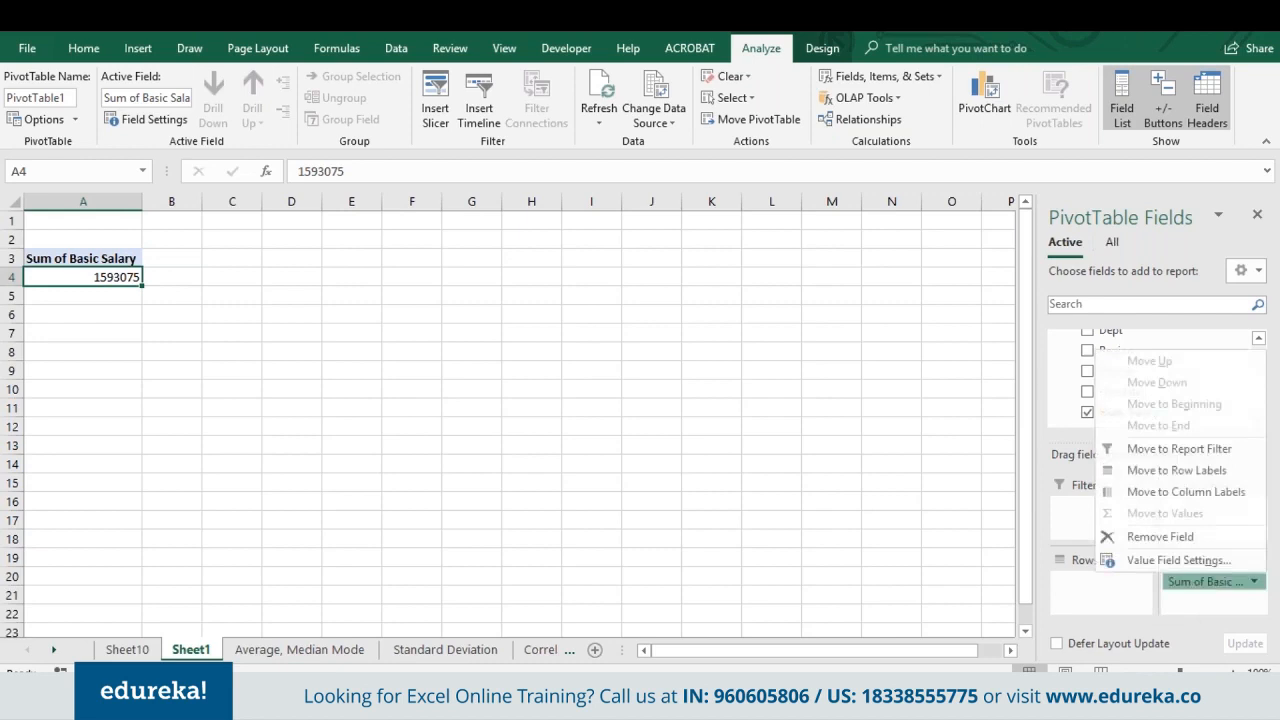
{"action": "left_click", "coordinate": [1170, 562]}
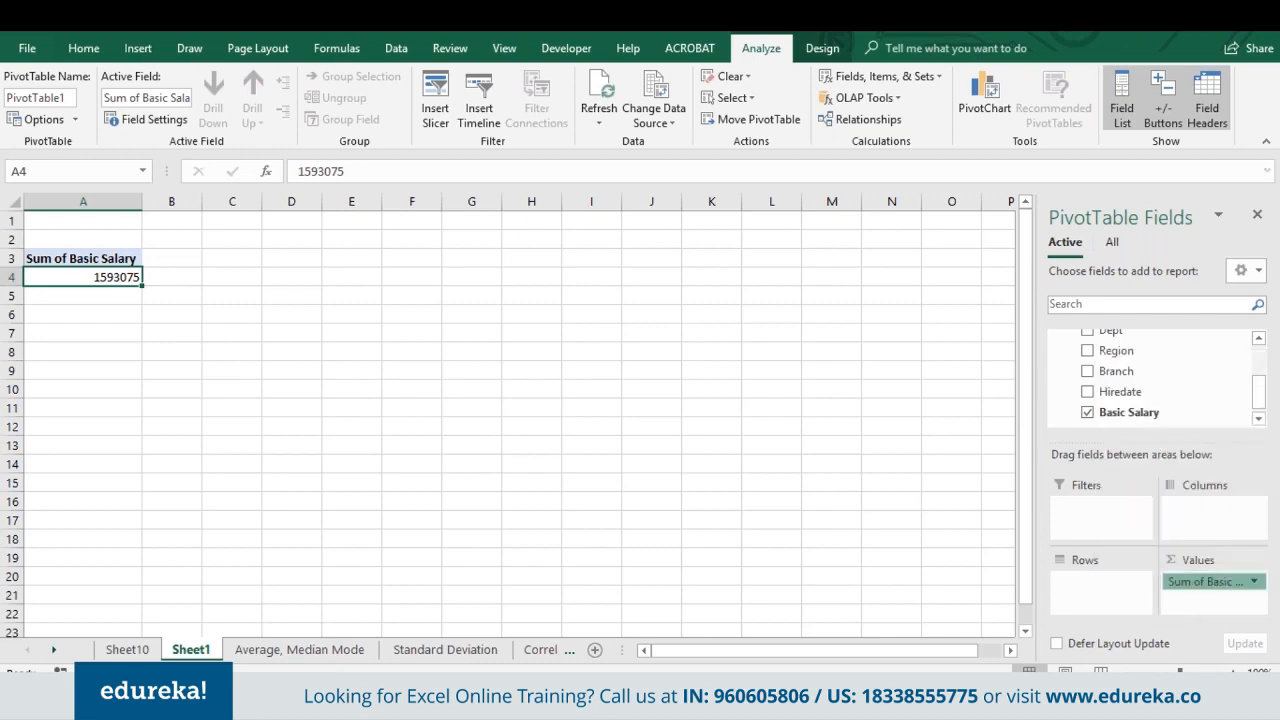
{"action": "left_click", "coordinate": [537, 274]}
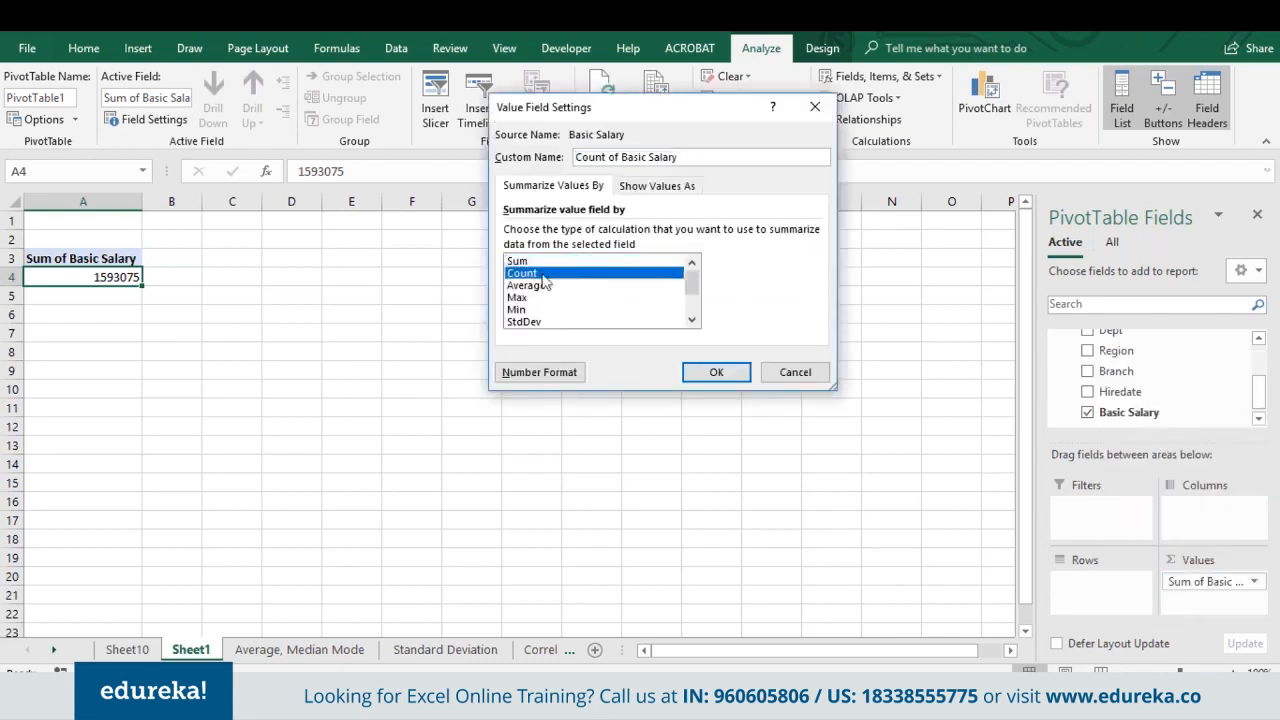
{"action": "left_click", "coordinate": [556, 288]}
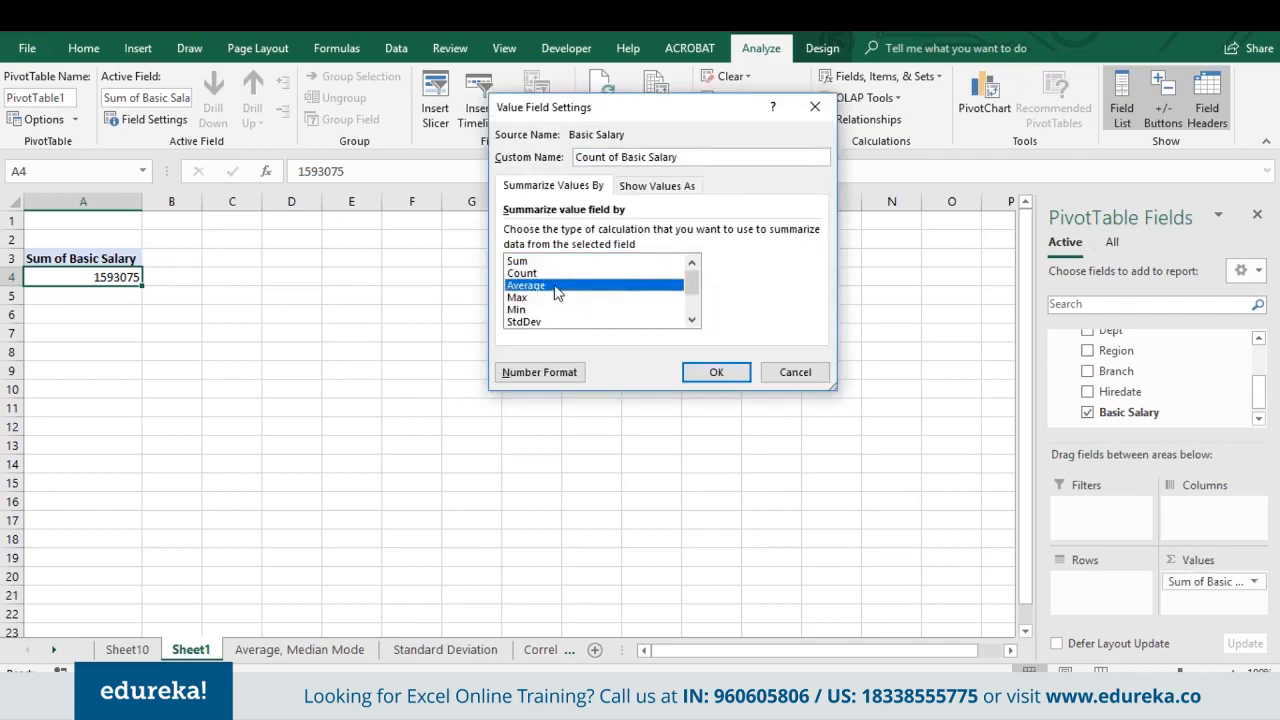
{"action": "left_click", "coordinate": [556, 297]}
{"action": "left_click", "coordinate": [532, 310]}
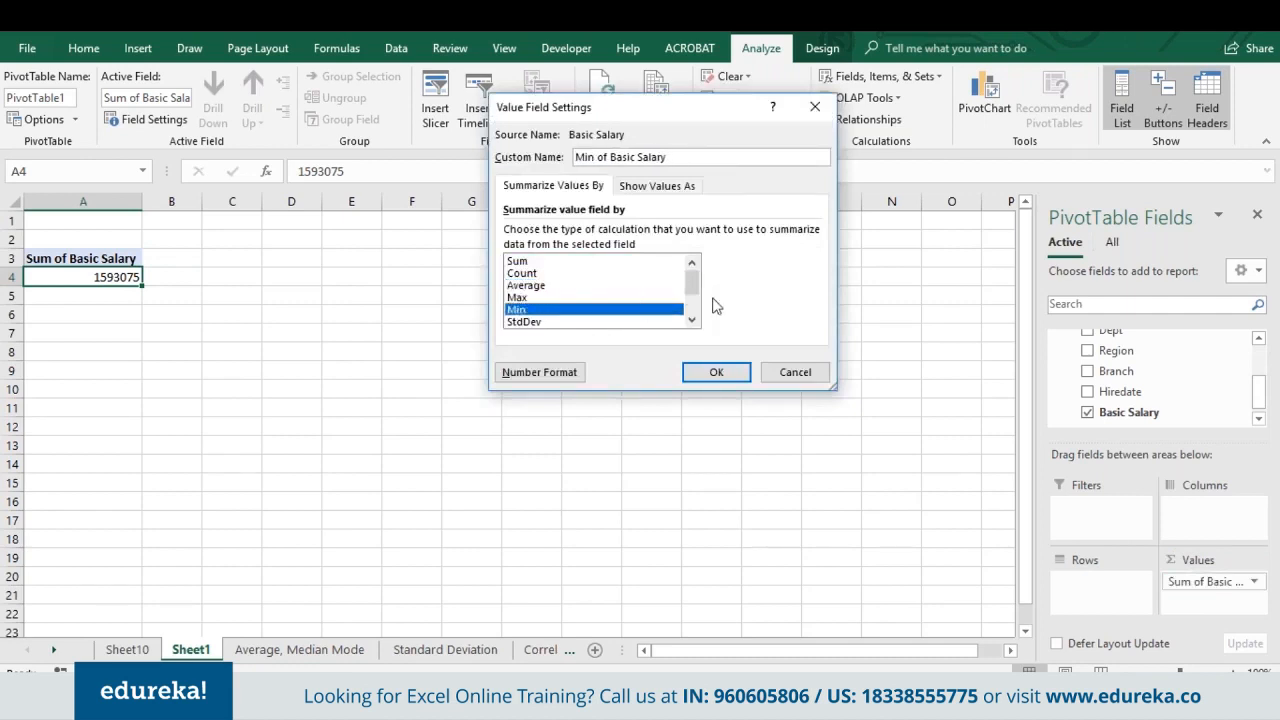
{"action": "left_click", "coordinate": [691, 320]}
{"action": "left_click", "coordinate": [691, 320]}
{"action": "left_click", "coordinate": [691, 320]}
{"action": "left_click", "coordinate": [691, 320]}
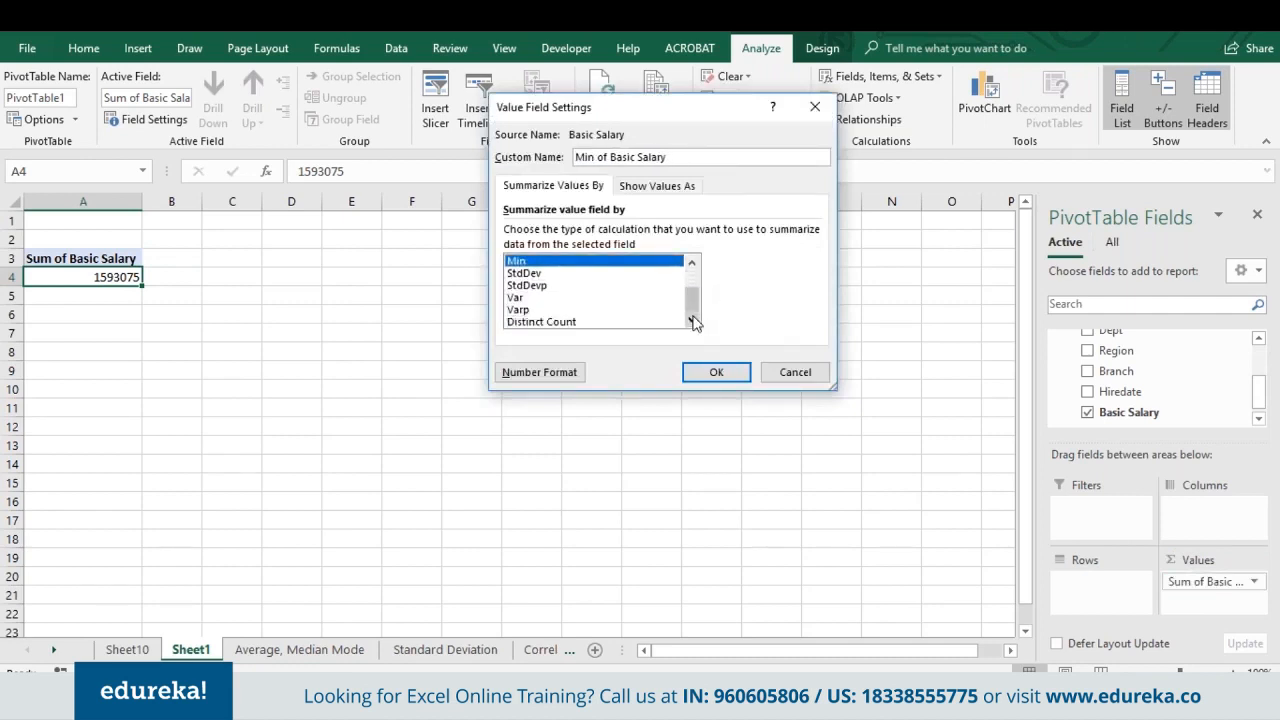
{"action": "left_click", "coordinate": [691, 264]}
{"action": "left_click", "coordinate": [691, 264]}
{"action": "left_click", "coordinate": [691, 264]}
{"action": "left_click", "coordinate": [691, 264]}
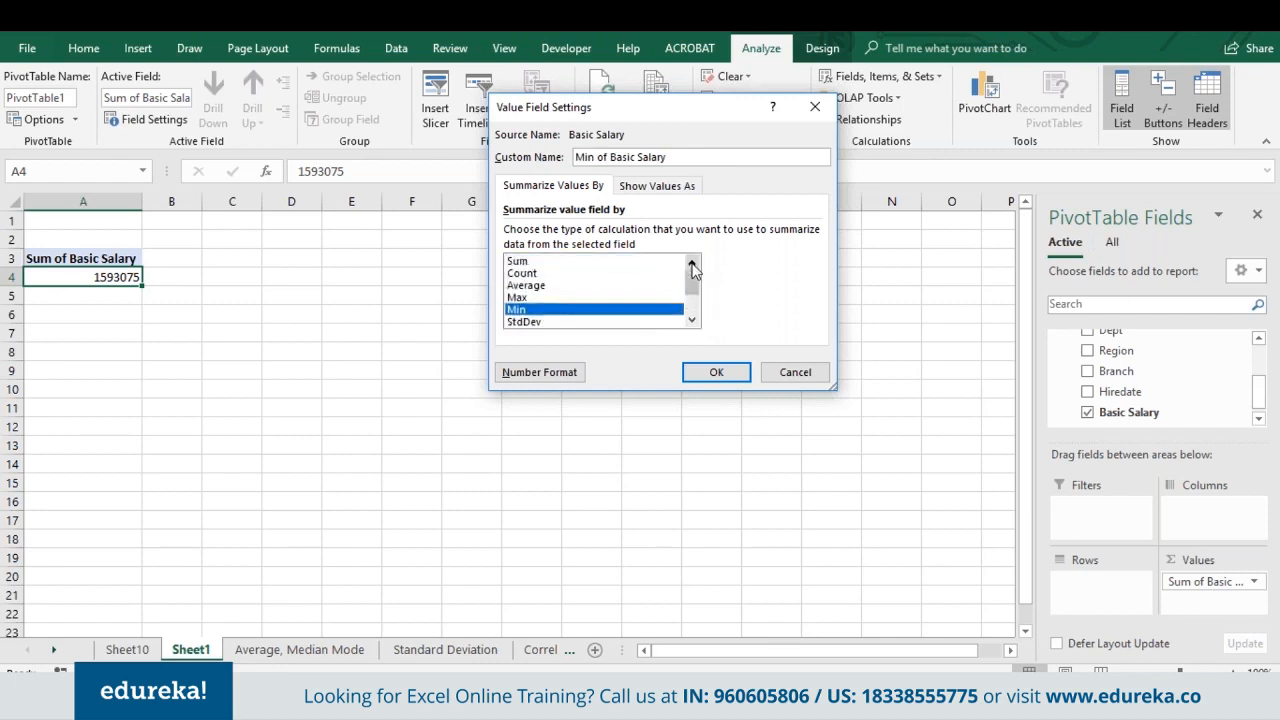
{"action": "left_click", "coordinate": [530, 274]}
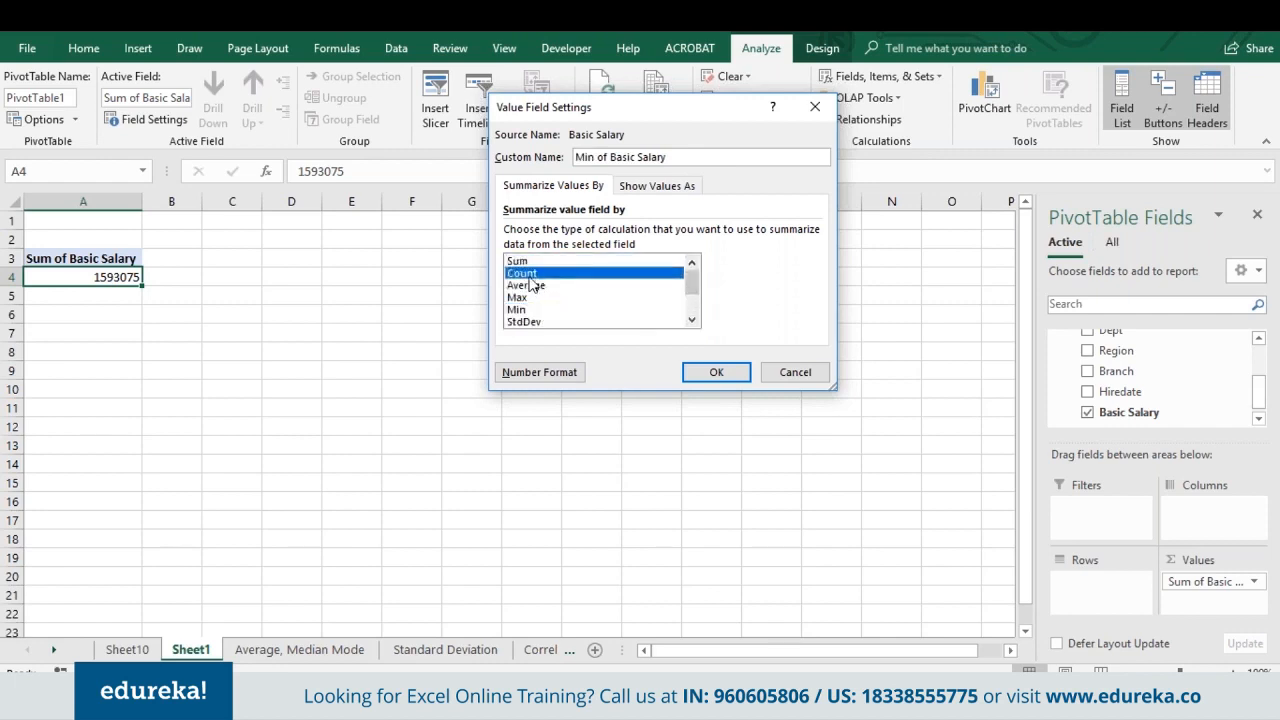
{"action": "left_click", "coordinate": [717, 372]}
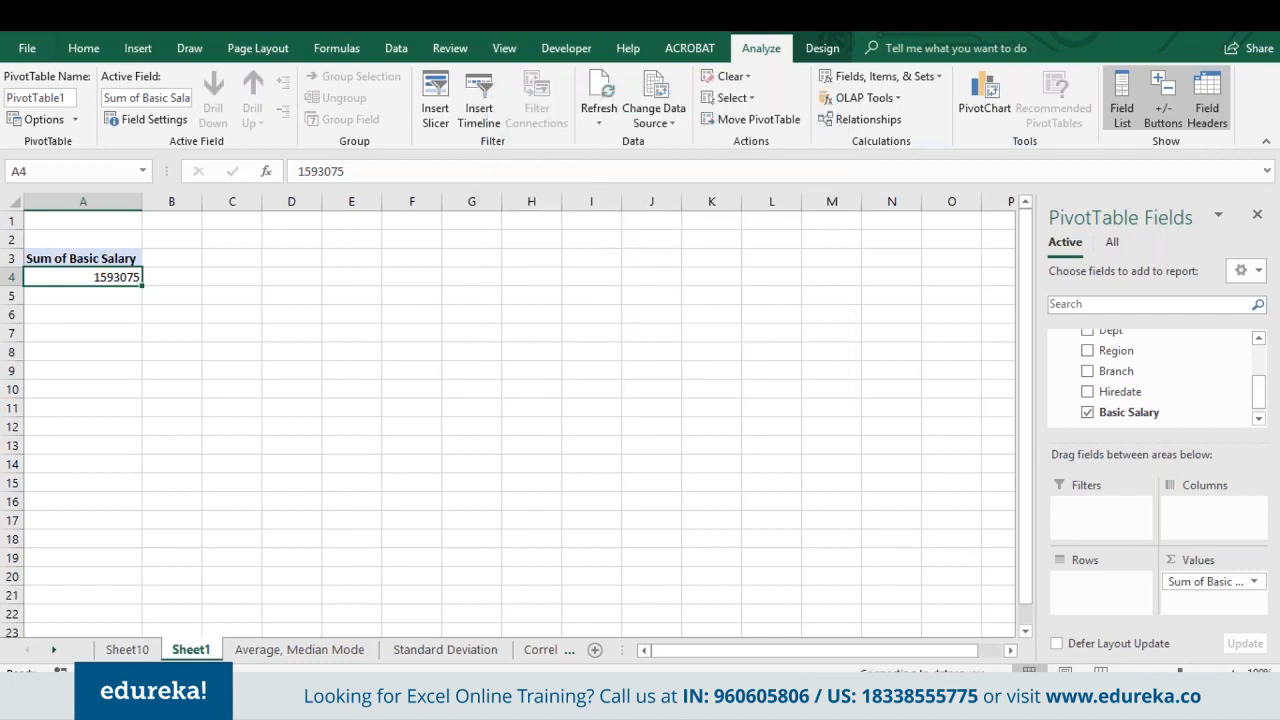
Step: Set the Basic Salary value field to summarise by Sum again
{"action": "double_click", "coordinate": [1205, 582]}
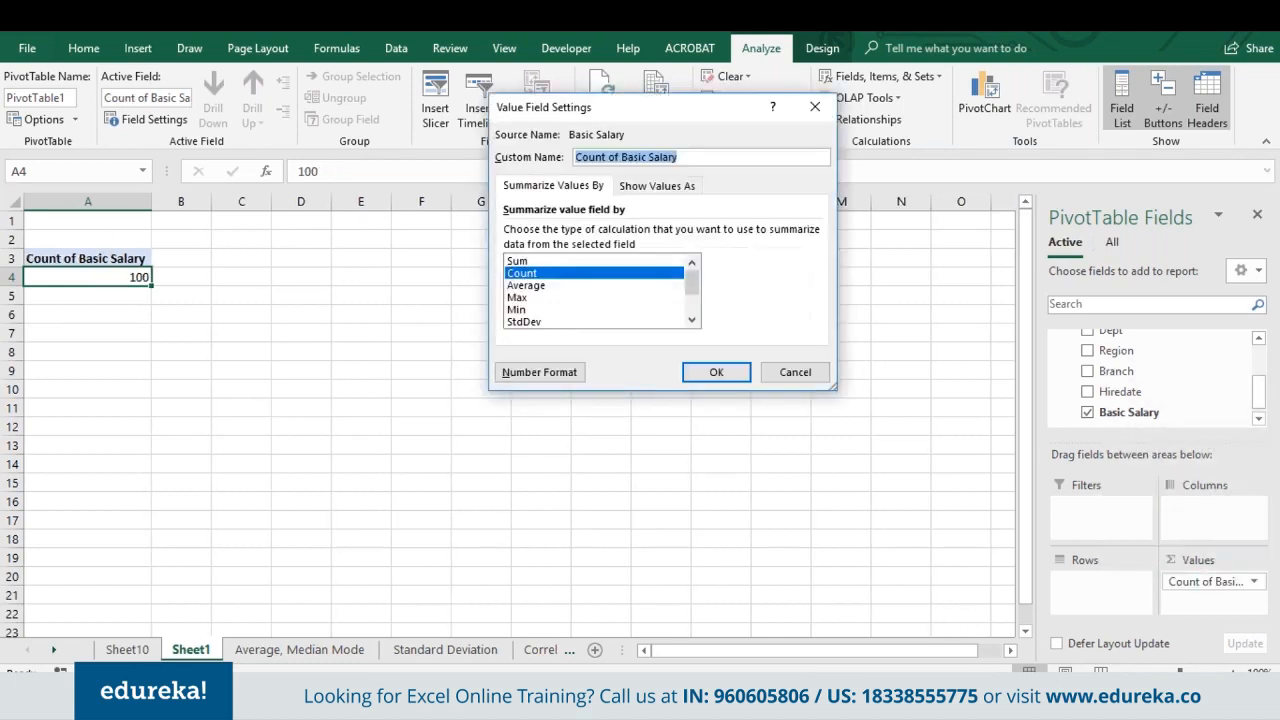
{"action": "left_click", "coordinate": [612, 260]}
{"action": "left_click", "coordinate": [702, 373]}
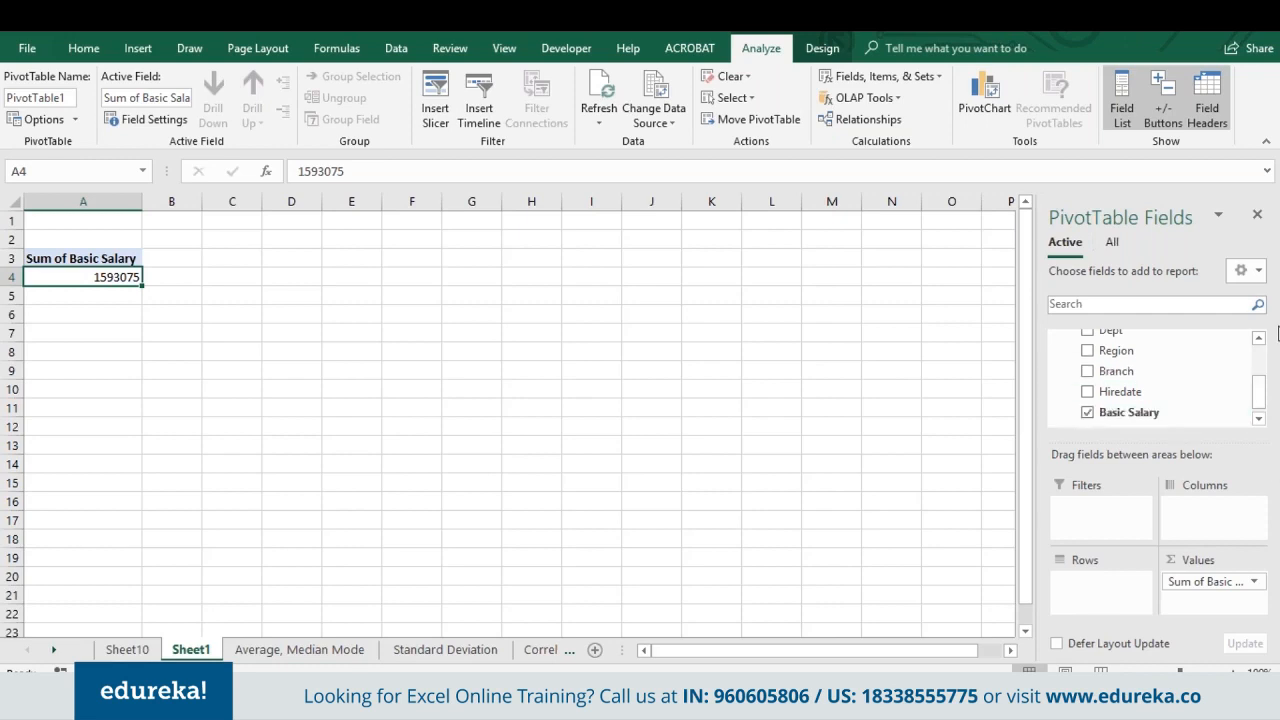
Step: Add the Dept field to the PivotTable's rows
{"action": "scroll", "coordinate": [1259, 333], "scroll_direction": "up", "scroll_amount": 2}
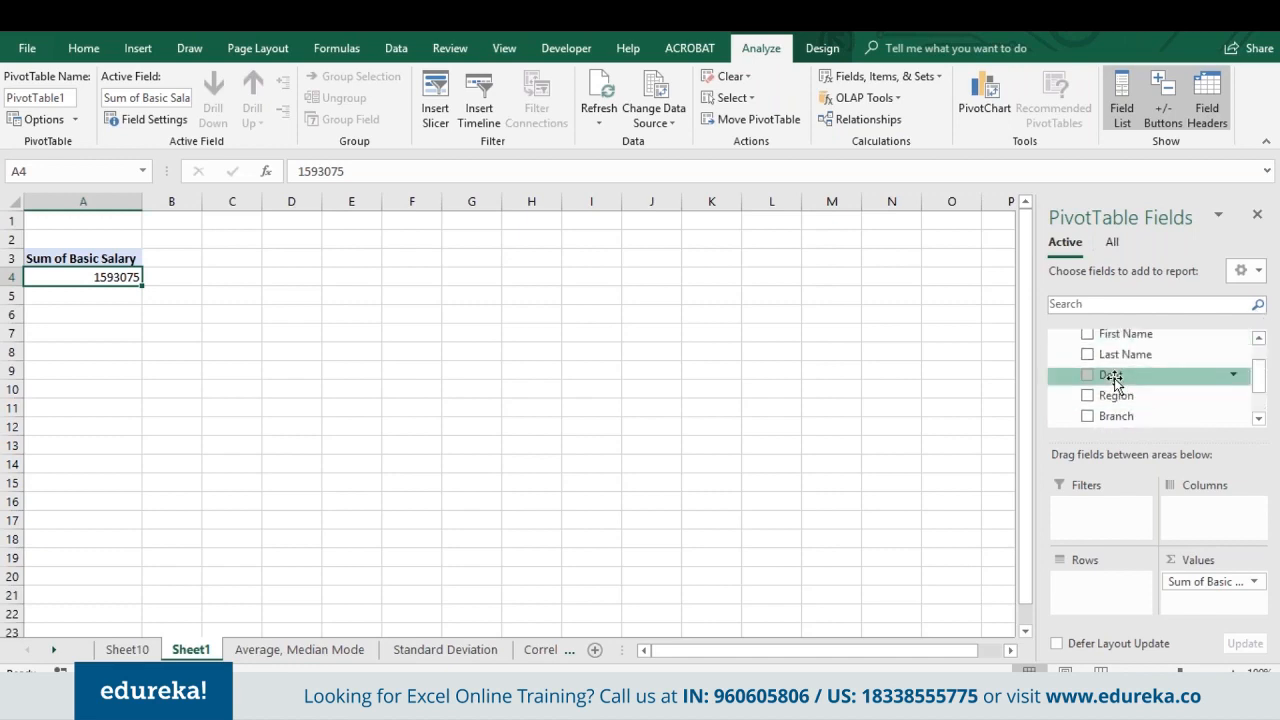
{"action": "left_click_drag", "start_coordinate": [1114, 378], "coordinate": [1112, 590]}
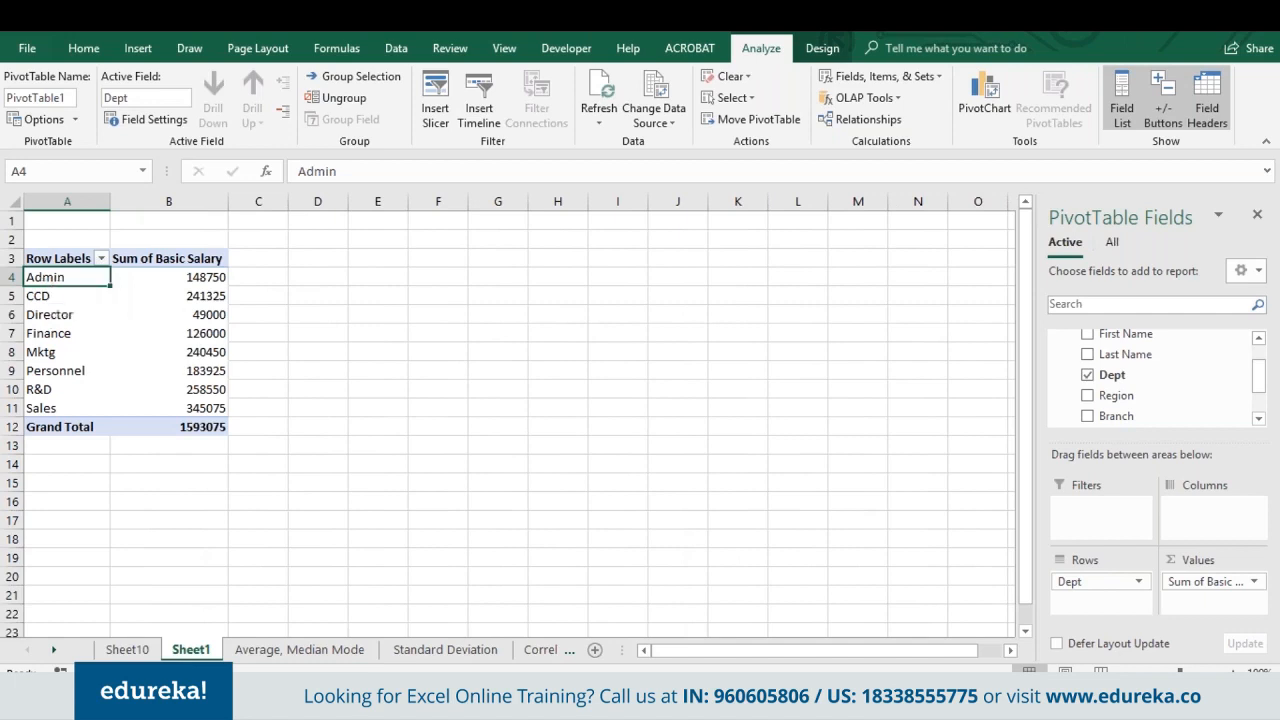
Step: Check the Dept column entries on the Average, Median Mode sheet and return to the PivotTable on Sheet1
{"action": "left_click", "coordinate": [305, 649]}
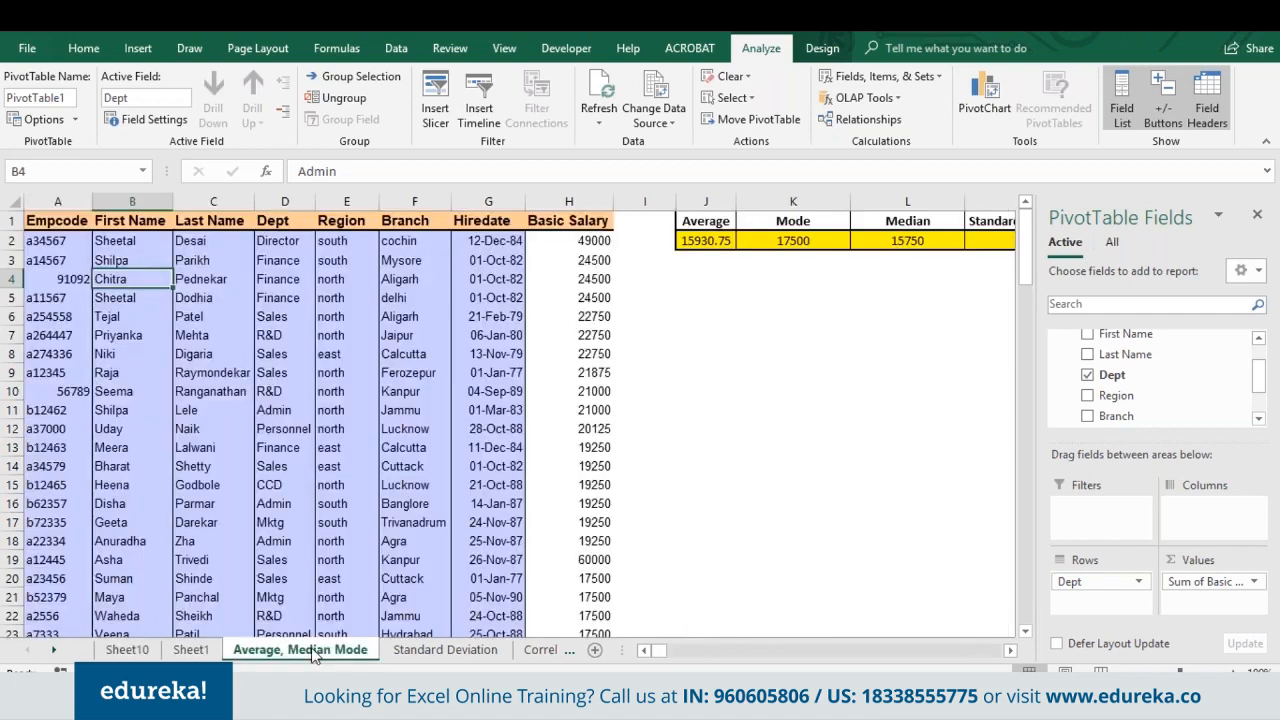
{"action": "left_click", "coordinate": [288, 257]}
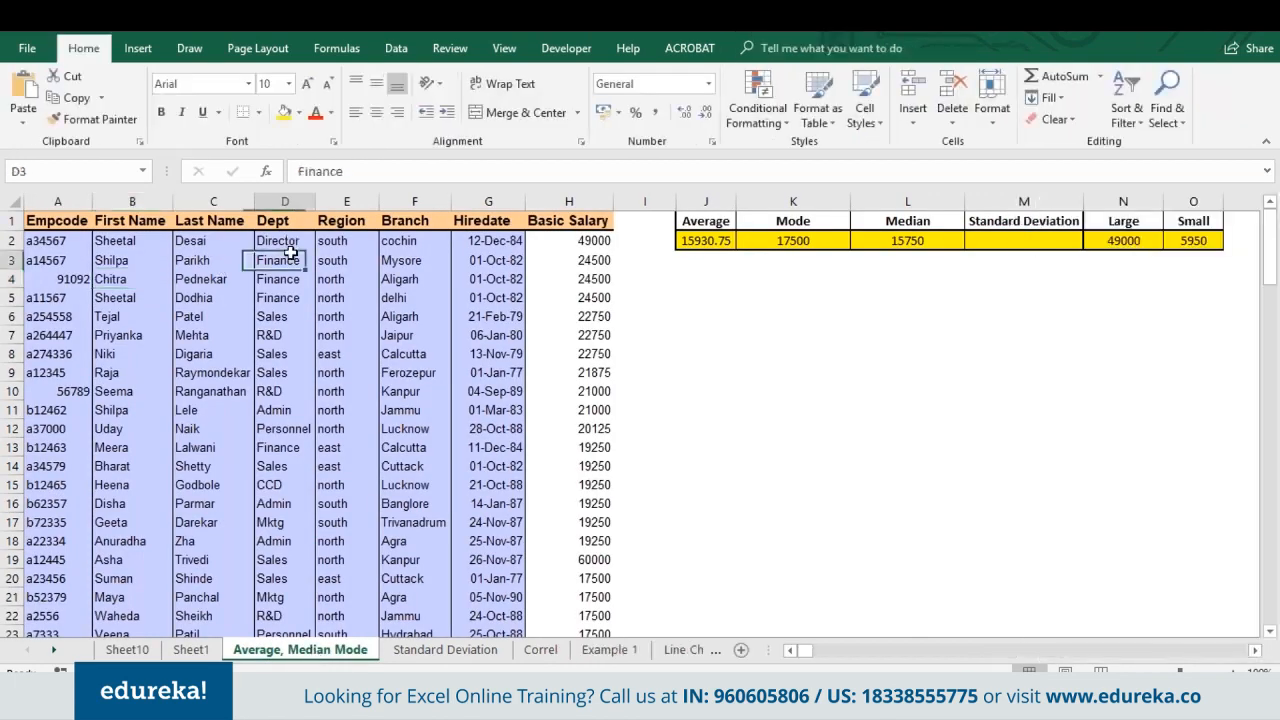
{"action": "left_click", "coordinate": [285, 504]}
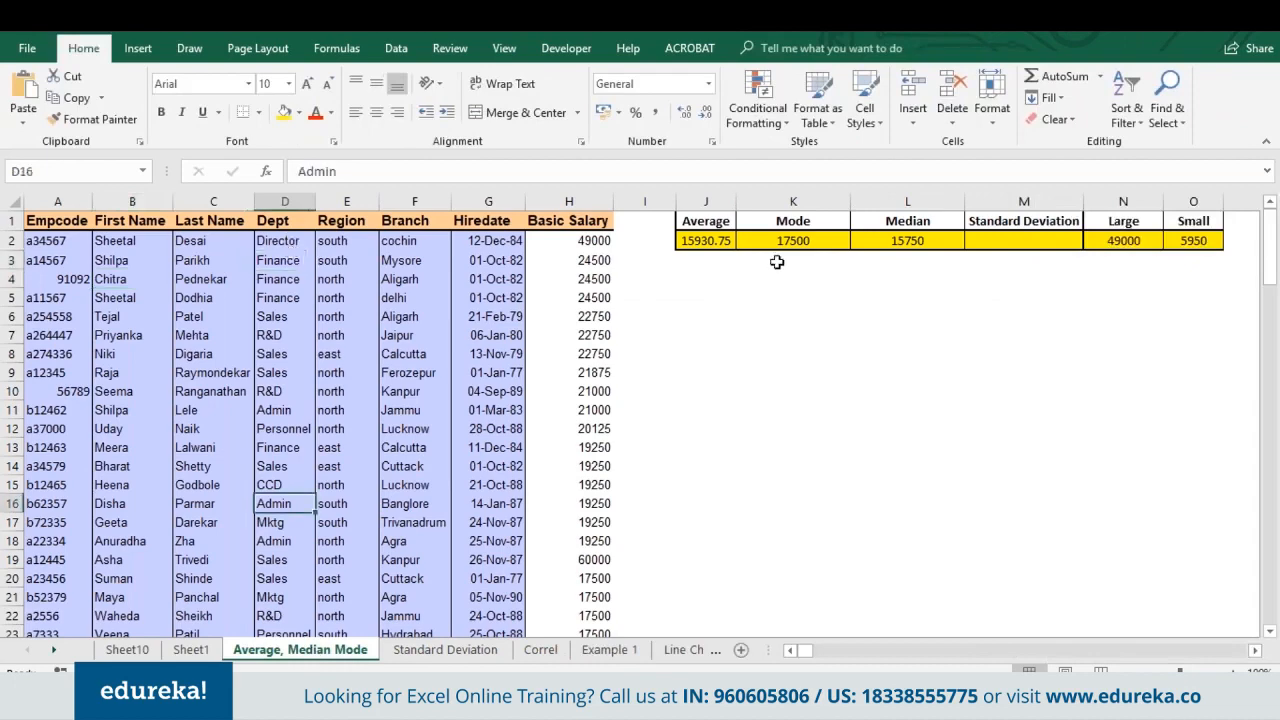
{"action": "left_click", "coordinate": [189, 650]}
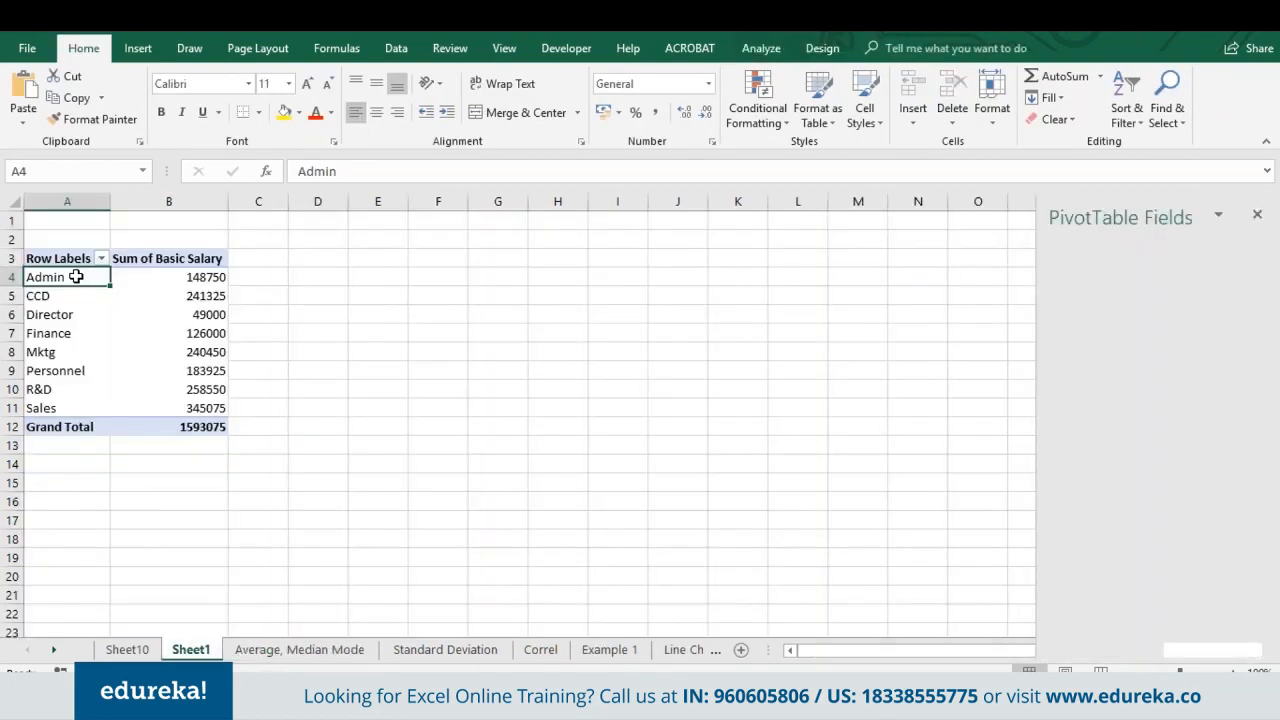
Step: Examine the PivotTable's department labels and their basic salary sums, from Admin down to Sales
{"action": "left_click", "coordinate": [92, 297]}
{"action": "left_click", "coordinate": [74, 314]}
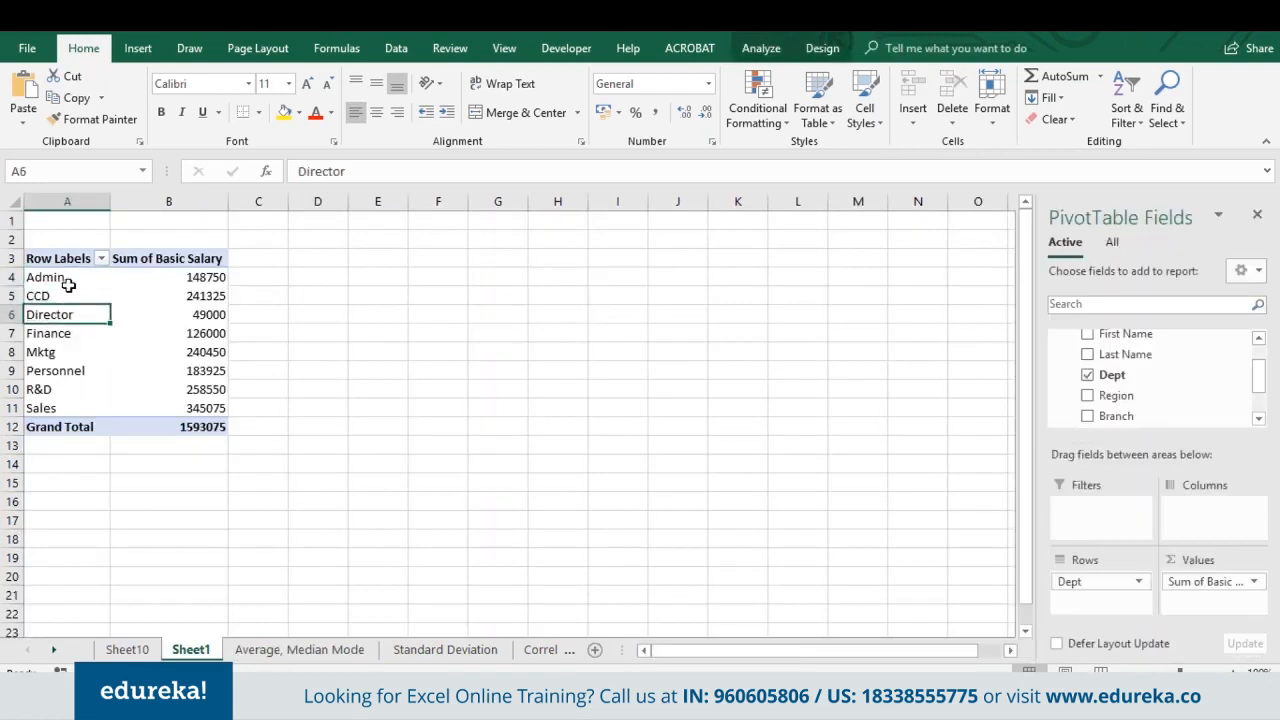
{"action": "left_click", "coordinate": [217, 282]}
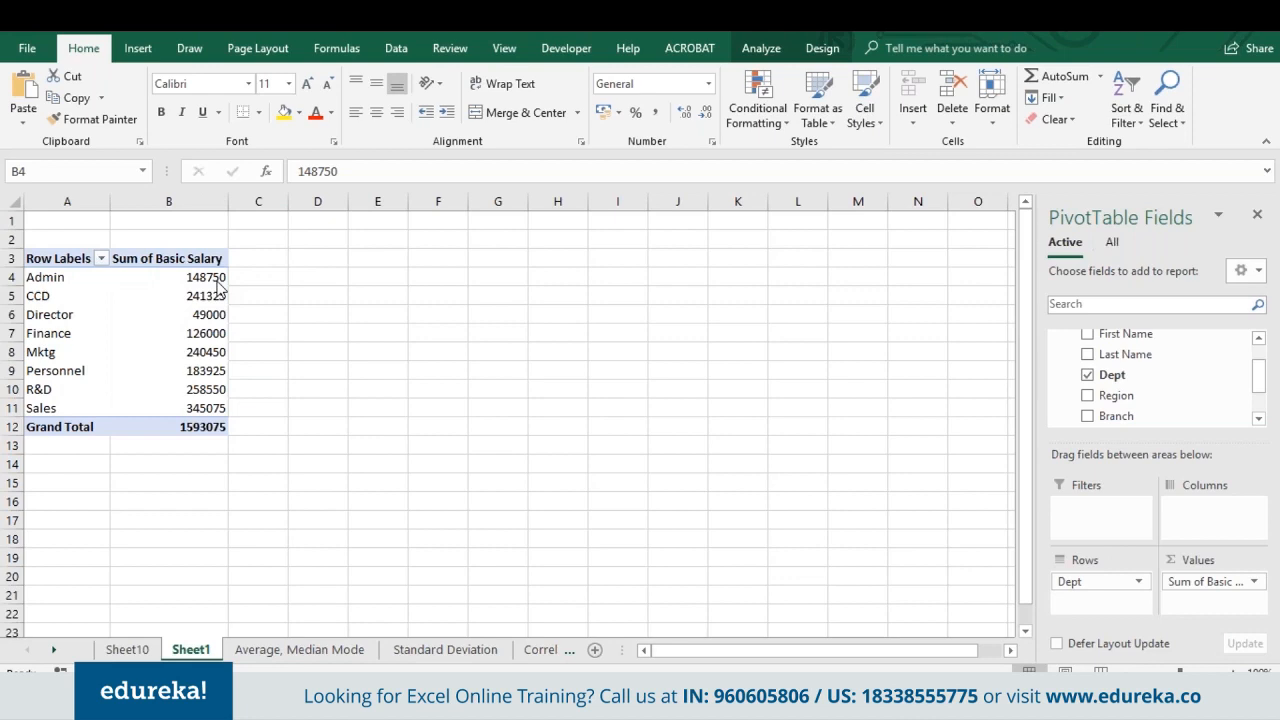
{"action": "left_click", "coordinate": [217, 282]}
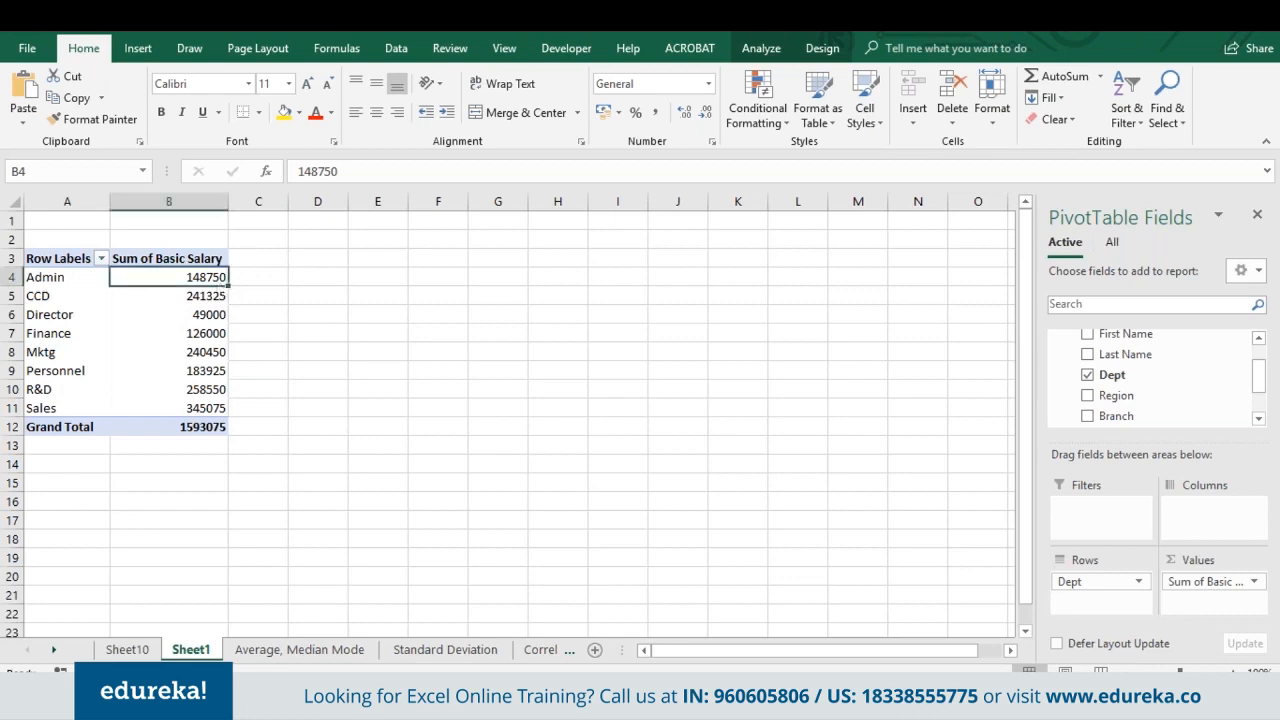
{"action": "left_click", "coordinate": [30, 277]}
{"action": "key", "text": "Down"}
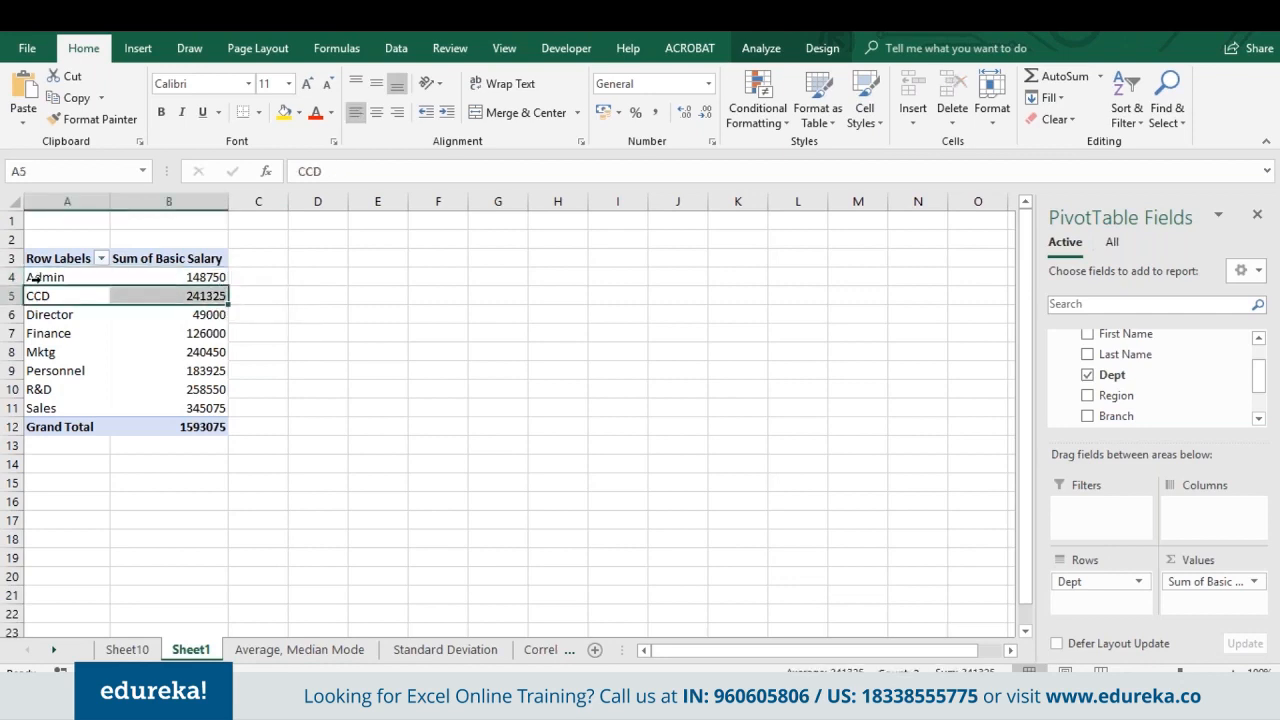
{"action": "key", "text": "Down"}
{"action": "key", "text": "Down"}
{"action": "key", "text": "Down"}
{"action": "key", "text": "Down"}
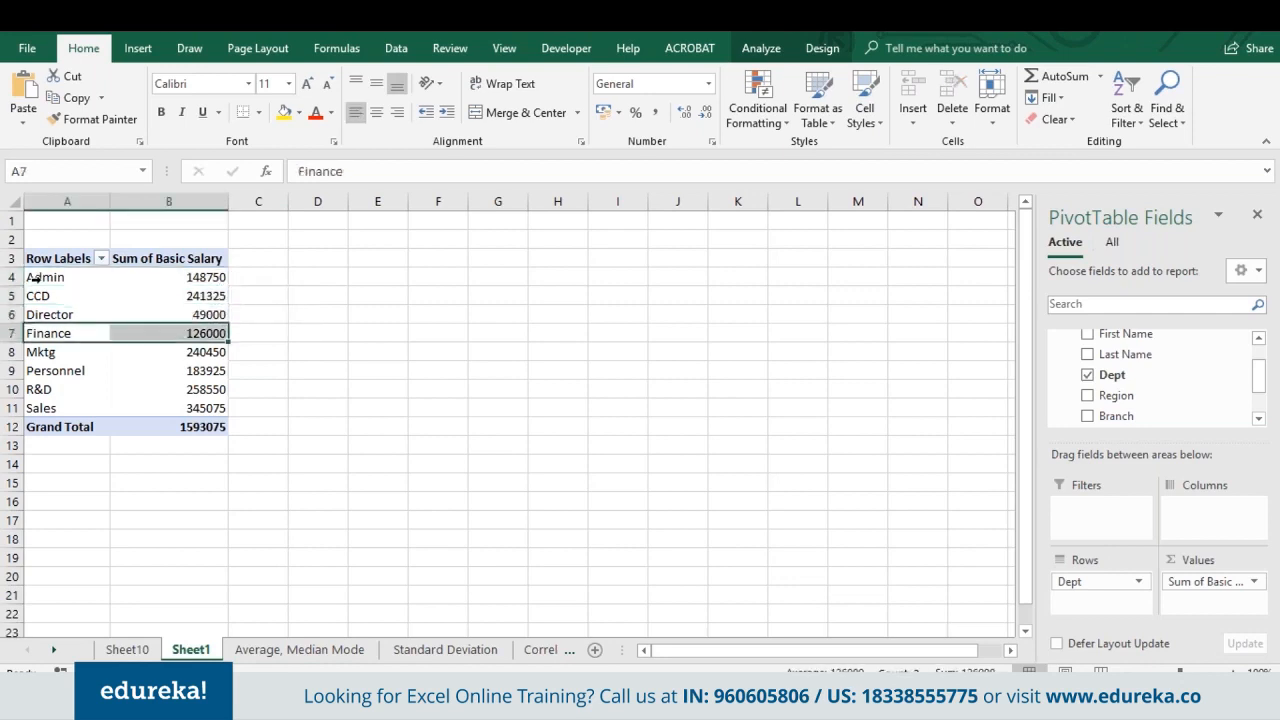
{"action": "key", "text": "Down"}
{"action": "key", "text": "Down"}
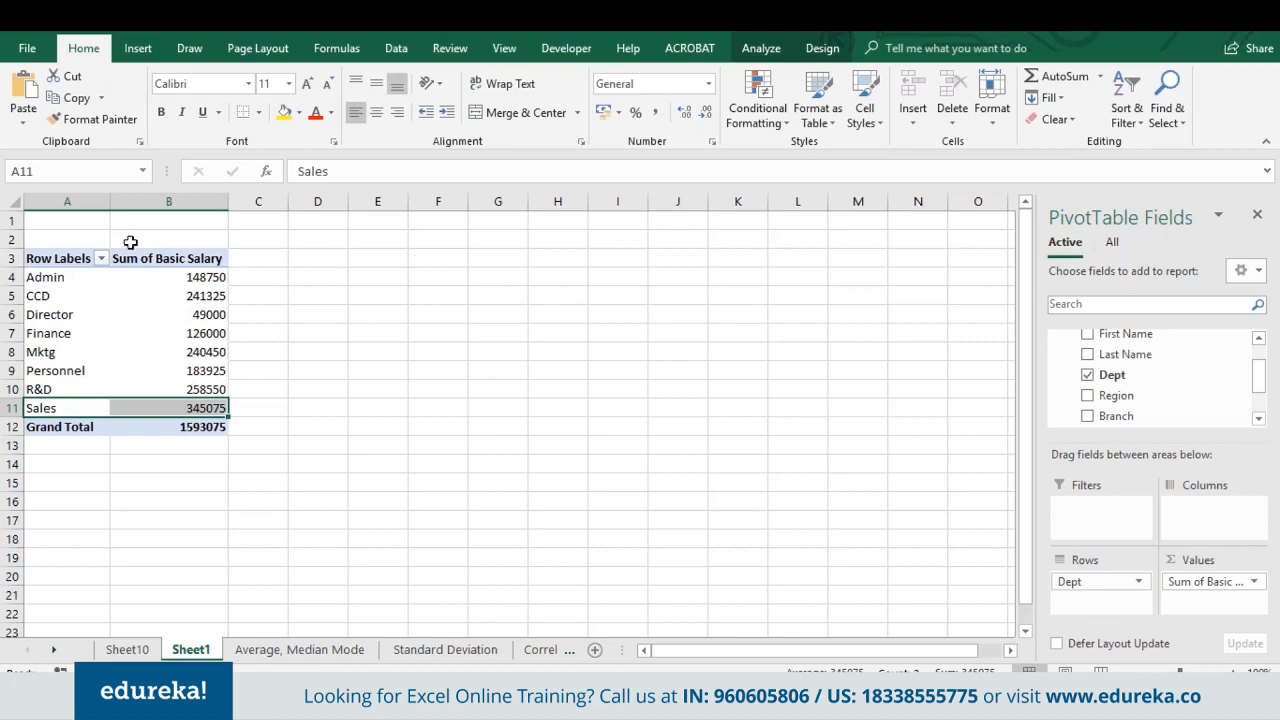
Step: Add the Region field to the PivotTable's columns and check the Admin and CCD salary sums by region
{"action": "scroll", "coordinate": [1150, 345], "scroll_direction": "down", "scroll_amount": 1}
{"action": "scroll", "coordinate": [1230, 354], "scroll_direction": "up", "scroll_amount": 1}
{"action": "left_click", "coordinate": [1259, 338]}
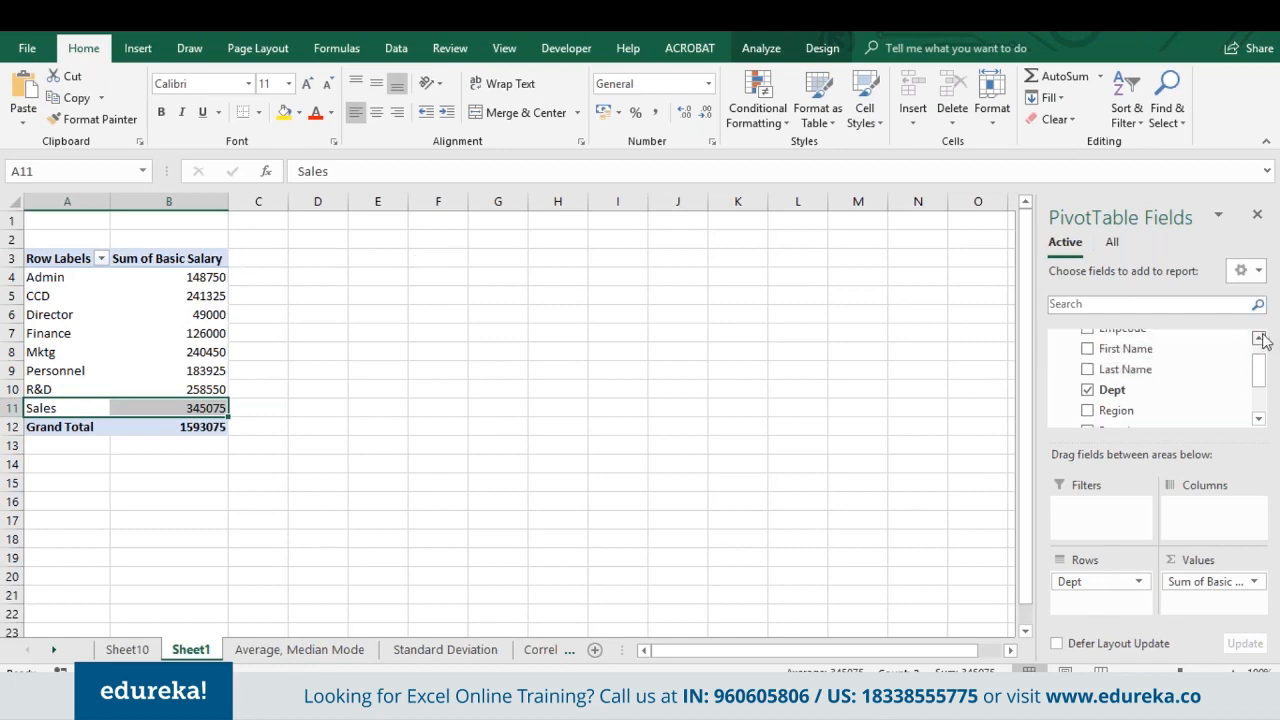
{"action": "left_click", "coordinate": [1259, 338]}
{"action": "scroll", "coordinate": [1150, 420], "scroll_direction": "down", "scroll_amount": 1}
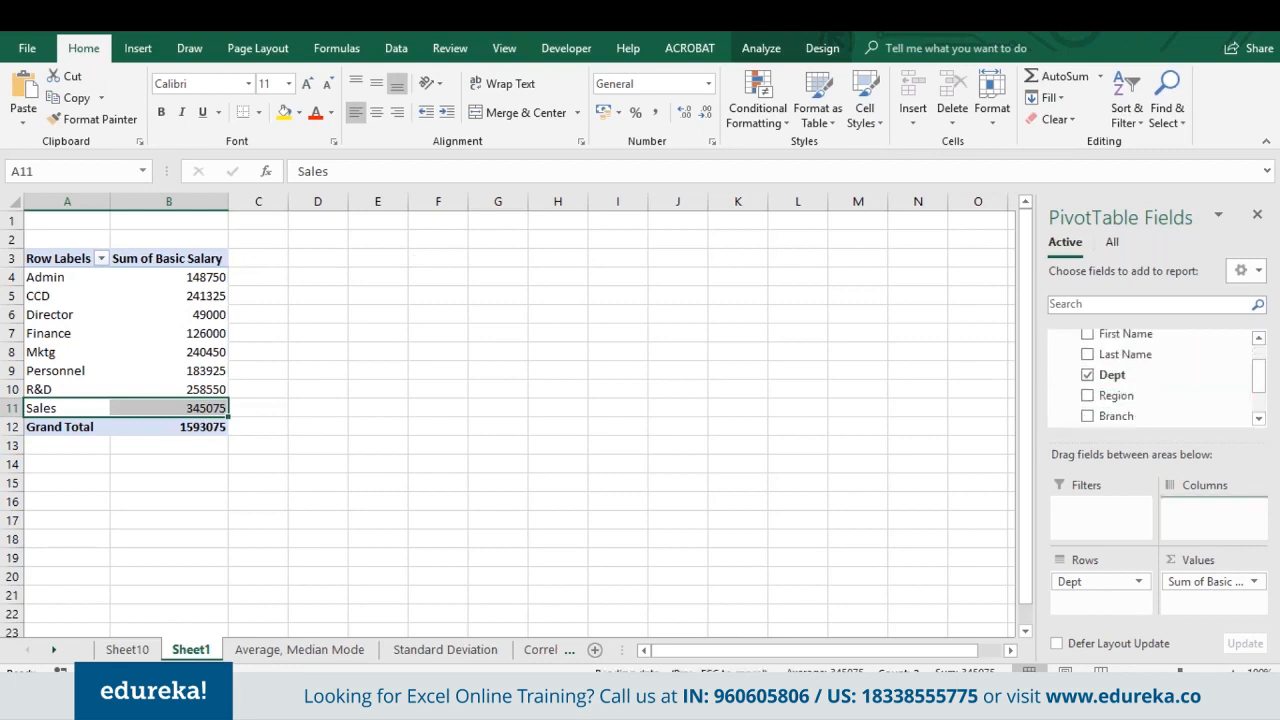
{"action": "left_click_drag", "start_coordinate": [1116, 395], "coordinate": [1213, 510]}
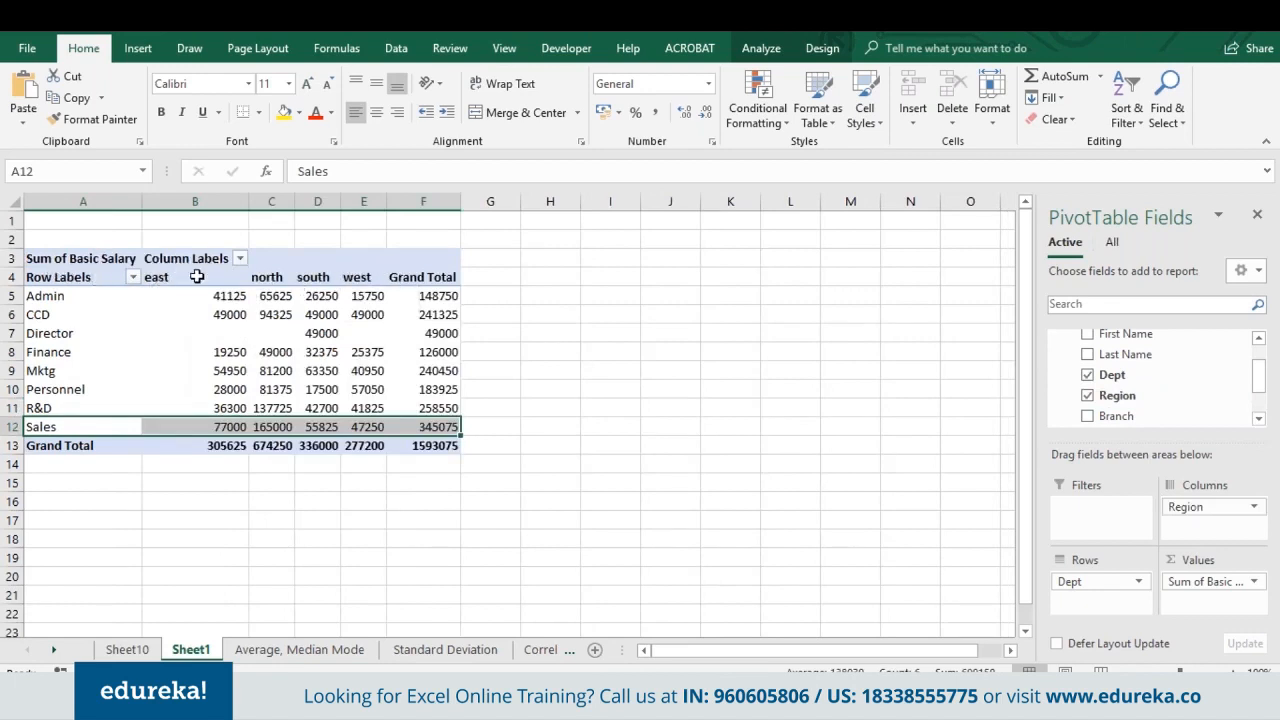
{"action": "left_click", "coordinate": [170, 278]}
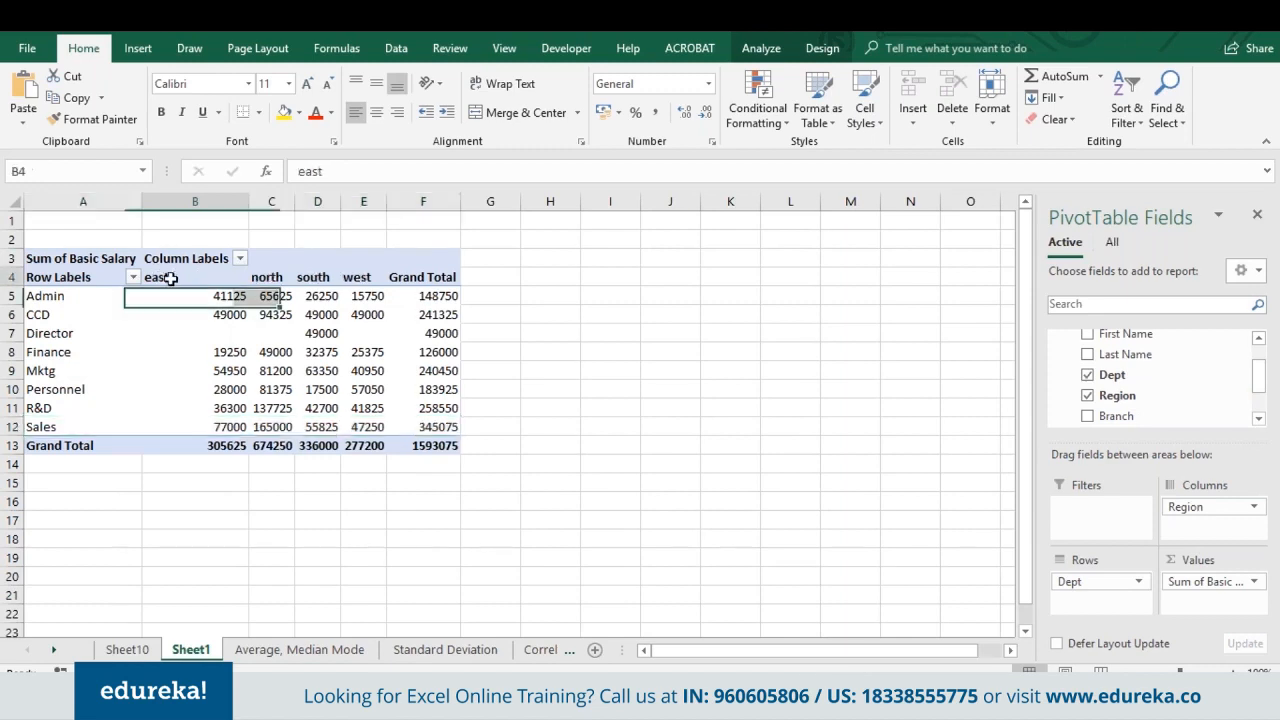
{"action": "left_click", "coordinate": [197, 297]}
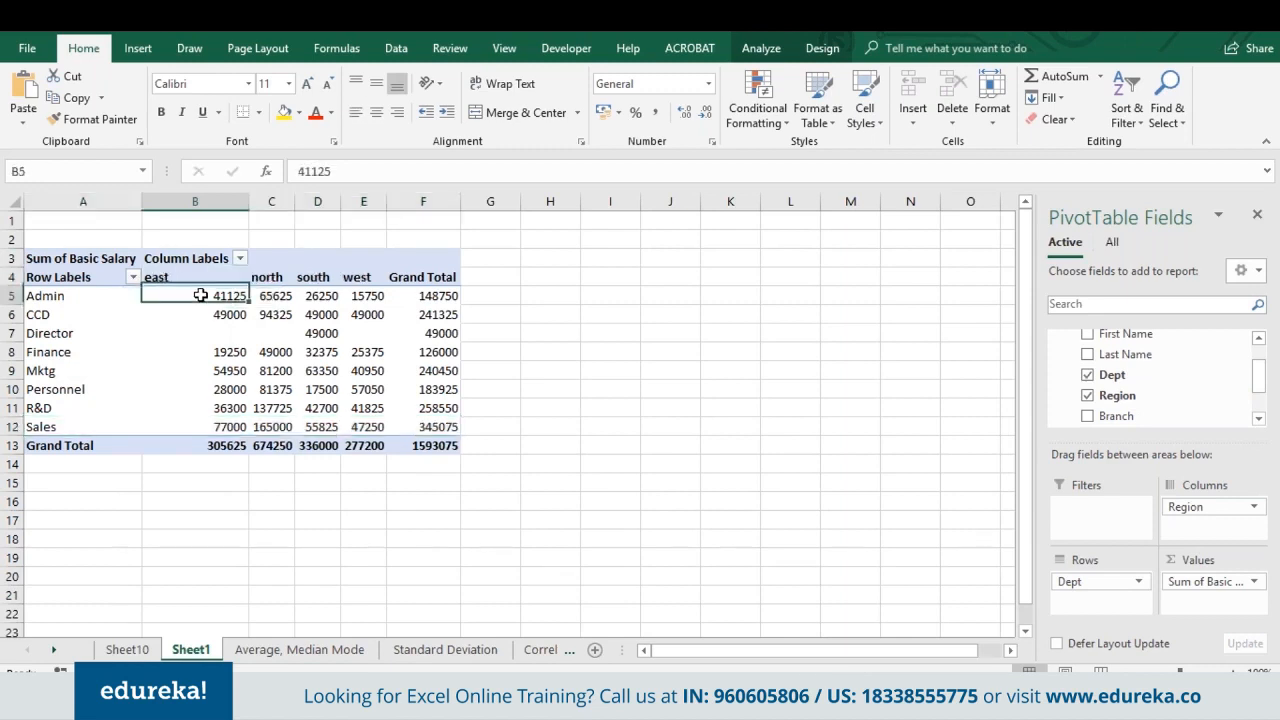
{"action": "key", "text": "Right"}
{"action": "key", "text": "Down"}
{"action": "key", "text": "Right"}
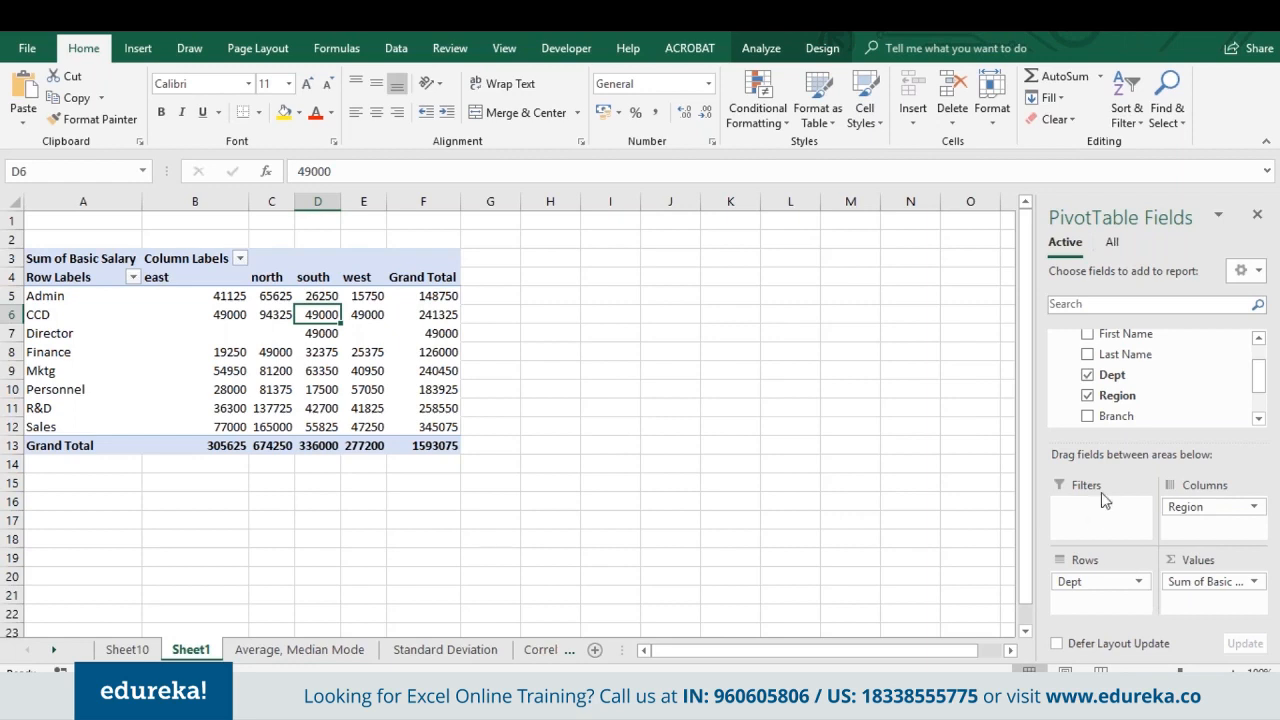
Step: Try the Region field as a report filter and move it back to the PivotTable's columns
{"action": "left_click_drag", "start_coordinate": [1187, 507], "coordinate": [1103, 504]}
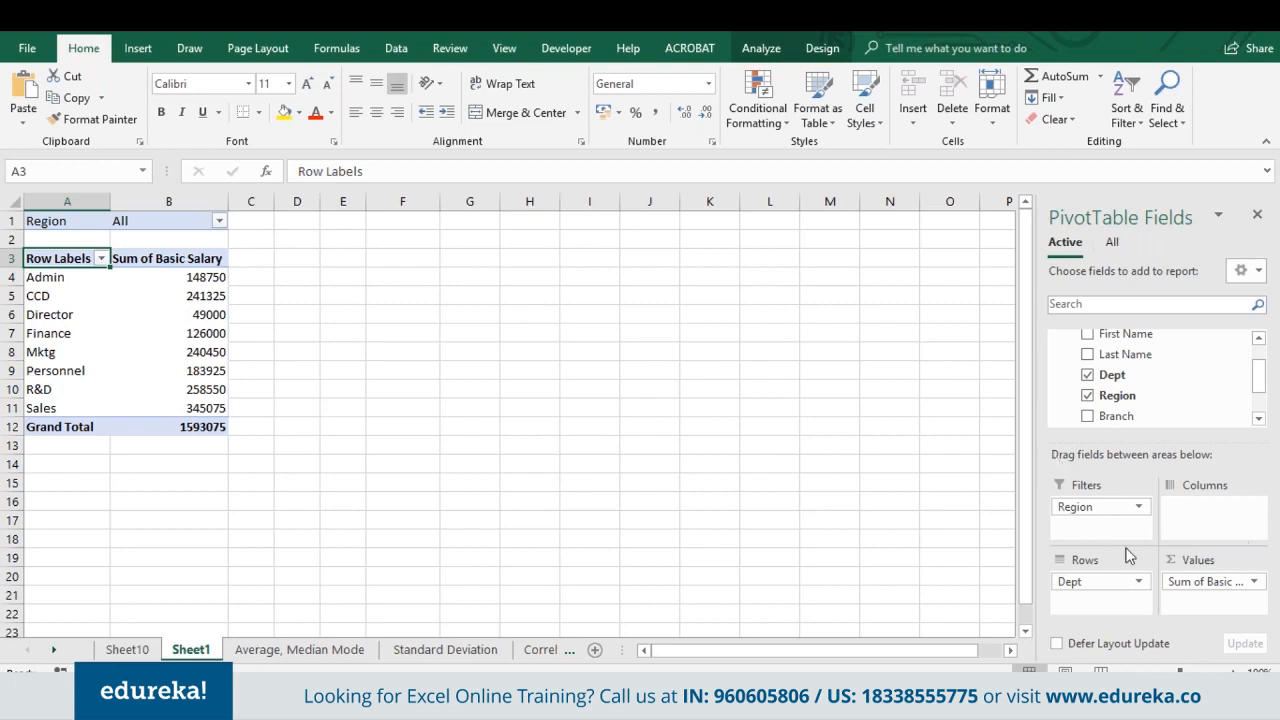
{"action": "left_click_drag", "start_coordinate": [1110, 510], "coordinate": [1232, 510]}
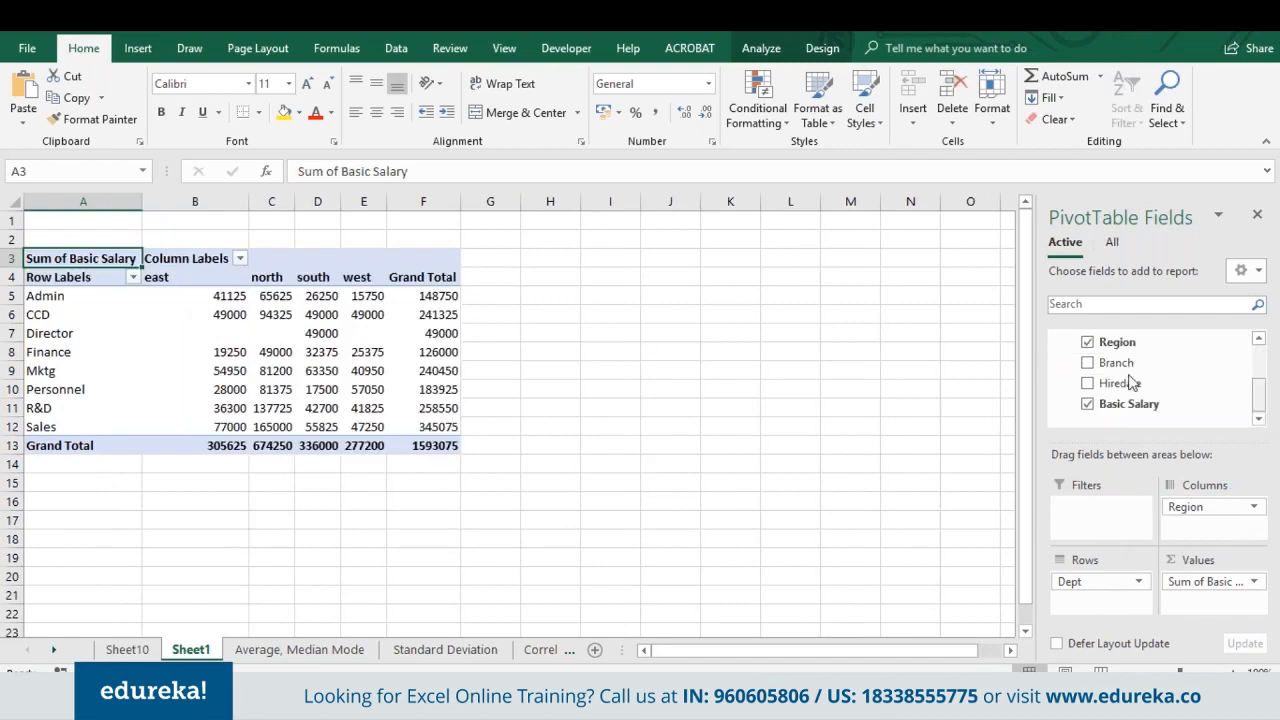
Step: Add the Branch field to the PivotTable's filters and filter the report to the Ambala branch
{"action": "left_click_drag", "start_coordinate": [1105, 366], "coordinate": [1100, 510]}
{"action": "left_click", "coordinate": [239, 220]}
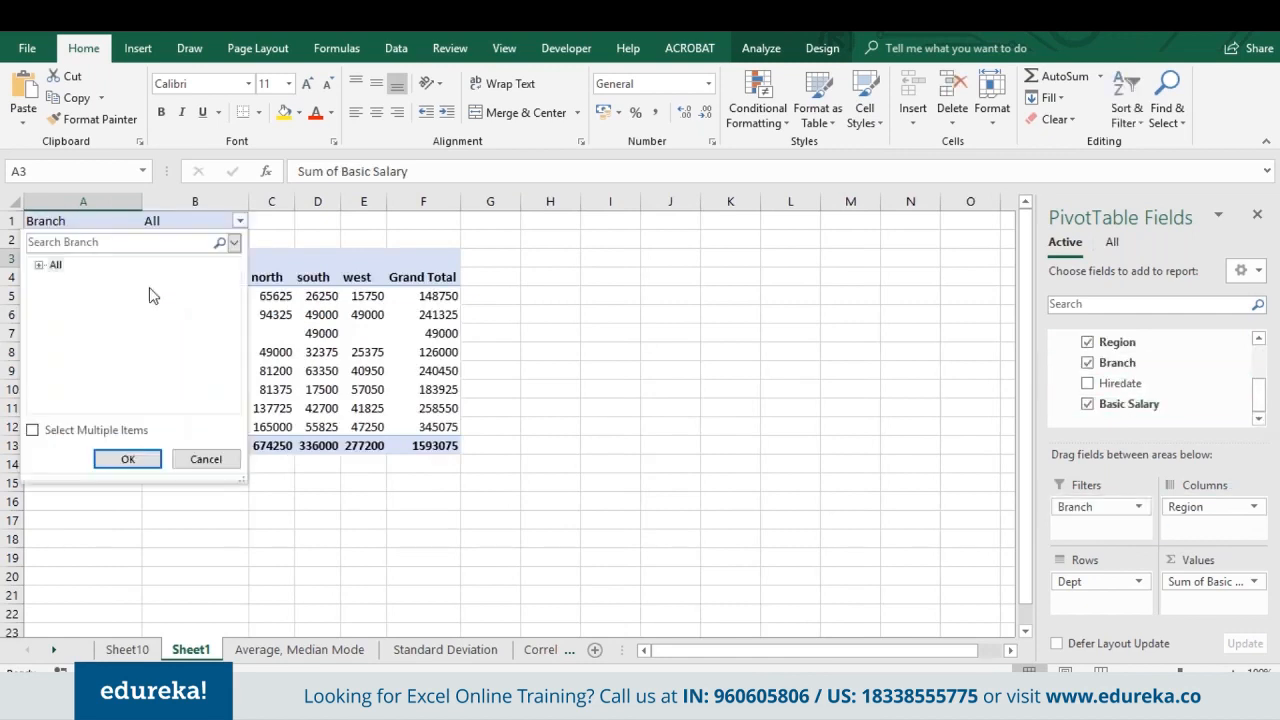
{"action": "left_click", "coordinate": [39, 264]}
{"action": "left_click", "coordinate": [78, 312]}
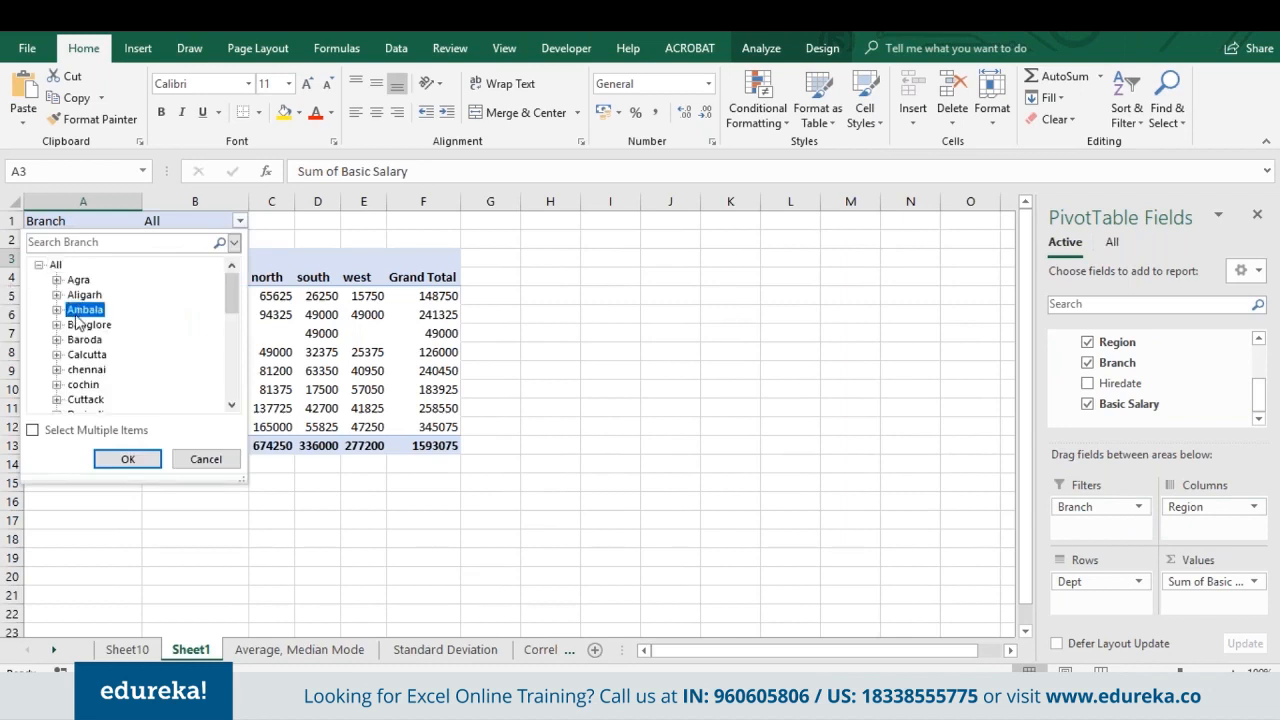
{"action": "left_click", "coordinate": [127, 459]}
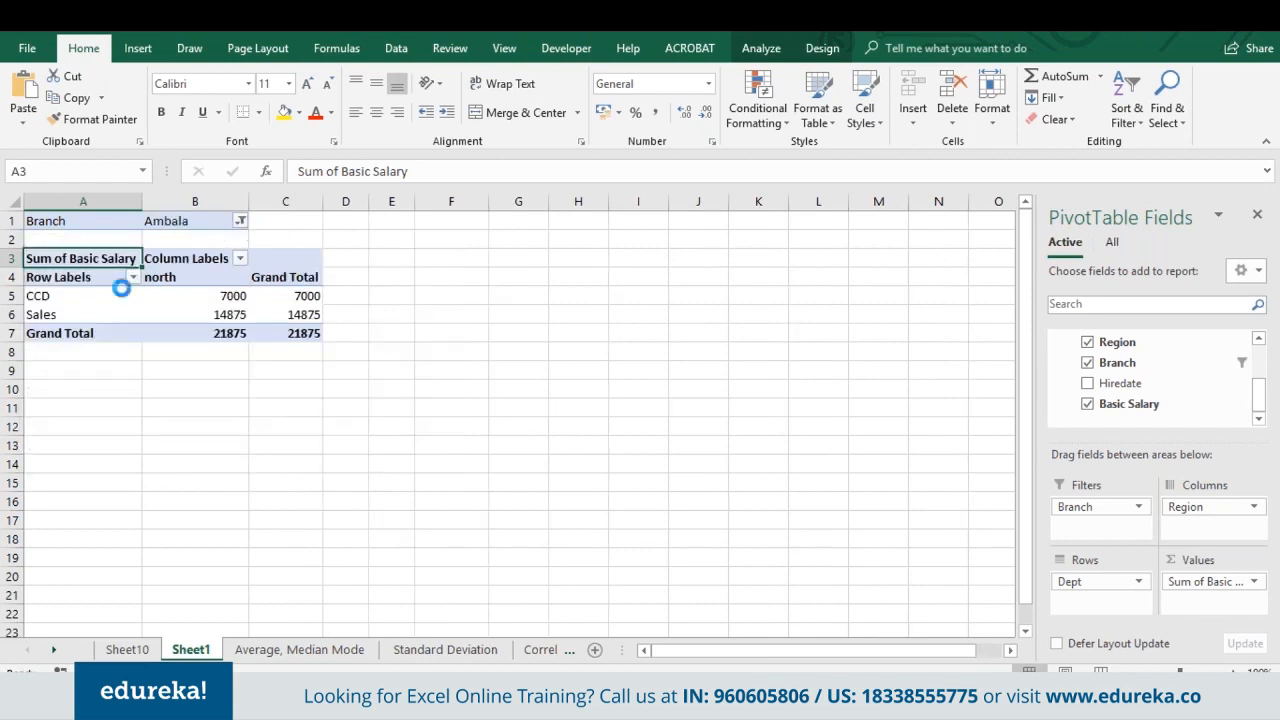
Step: Allow multiple selections in the Branch report filter and filter the PivotTable to the cochin and Calcutta branches
{"action": "left_click", "coordinate": [240, 220]}
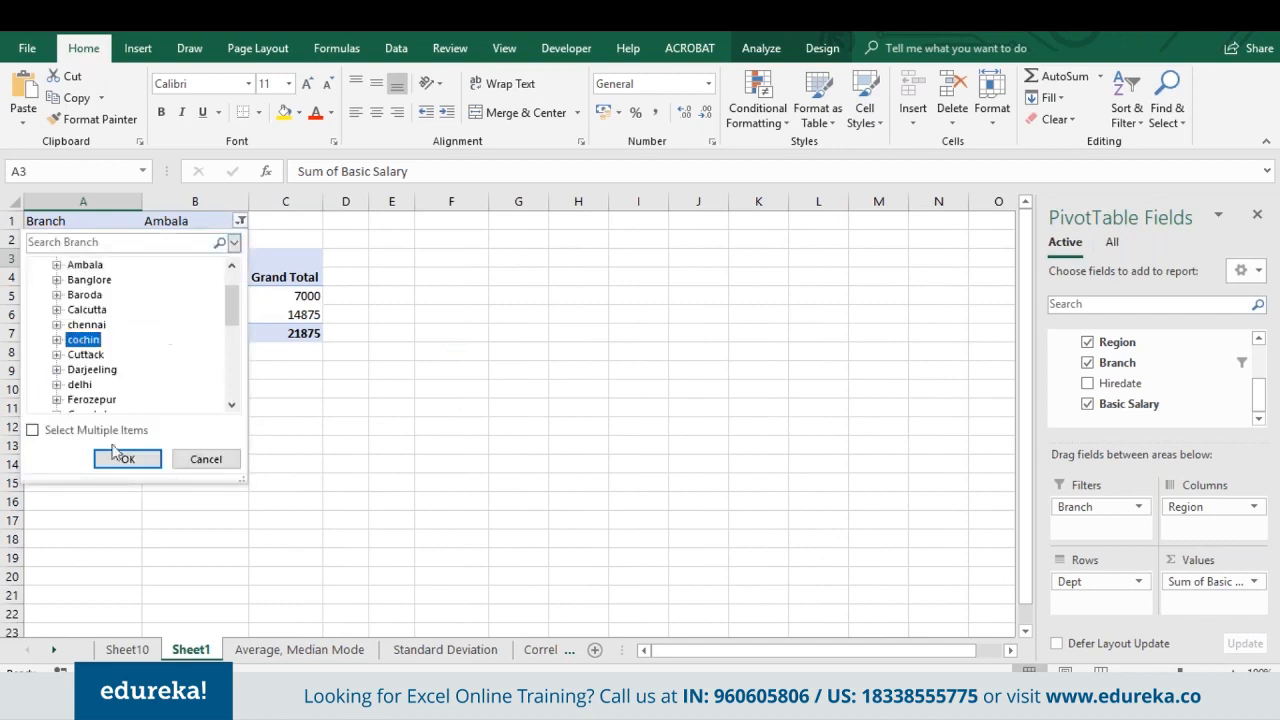
{"action": "left_click", "coordinate": [33, 430]}
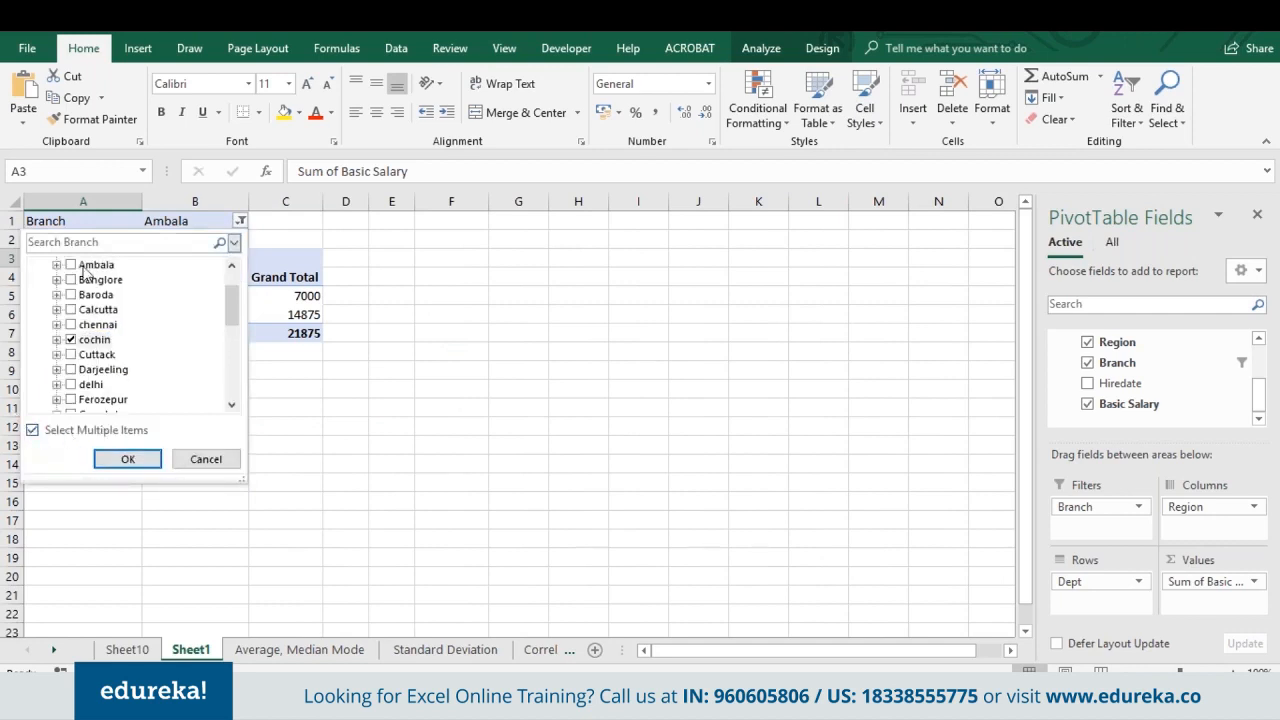
{"action": "left_click", "coordinate": [72, 311]}
{"action": "left_click", "coordinate": [130, 461]}
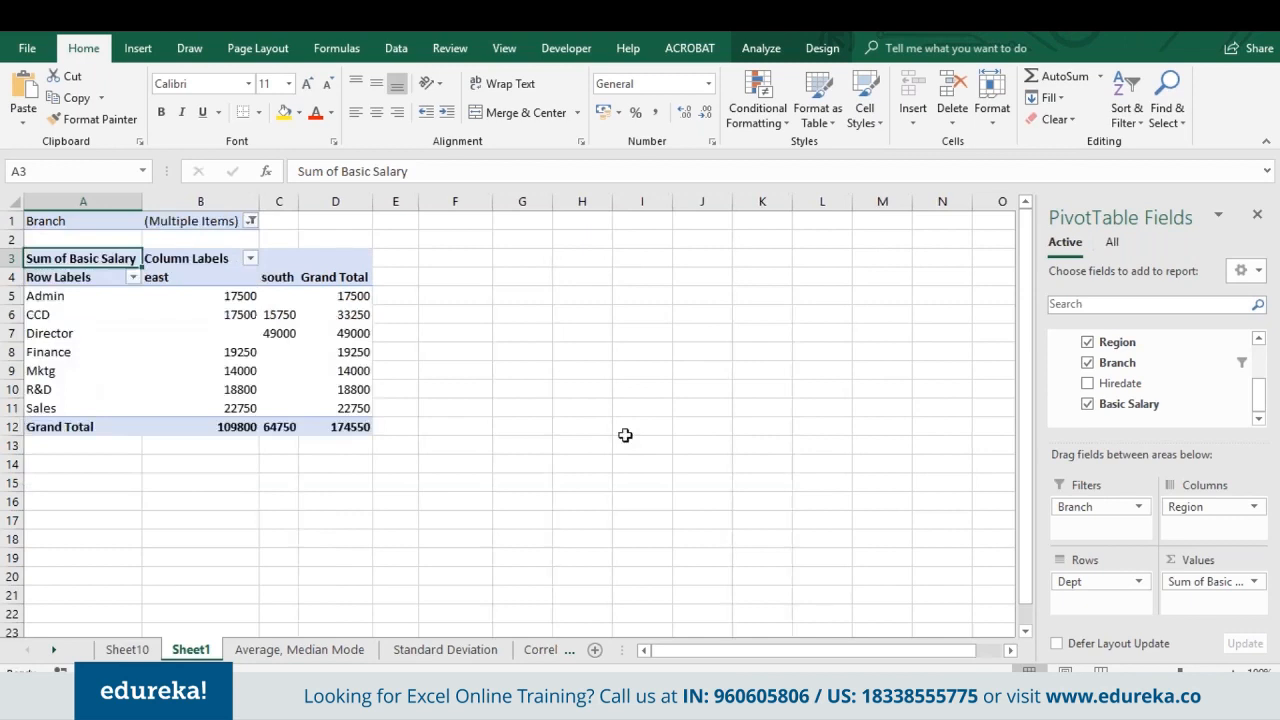
Step: Examine the available calculation types in the value field settings for the Basic Salary field
{"action": "left_click", "coordinate": [1215, 581]}
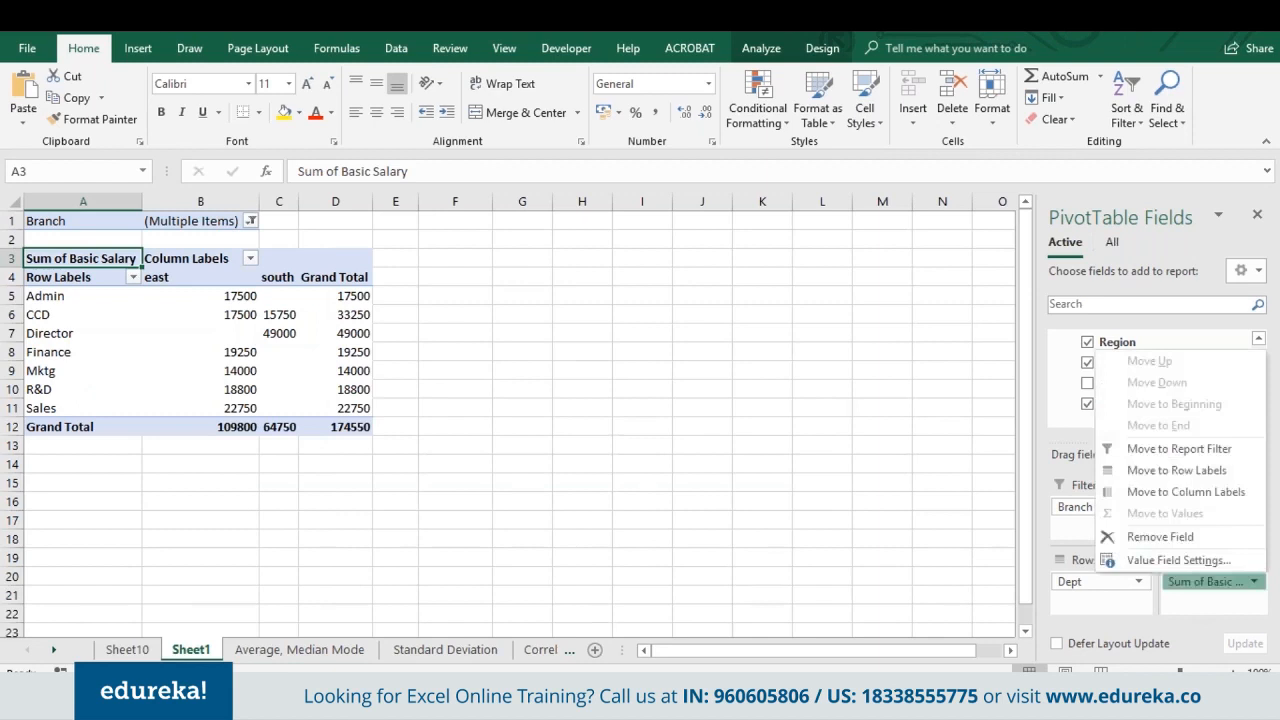
{"action": "left_click", "coordinate": [1136, 566]}
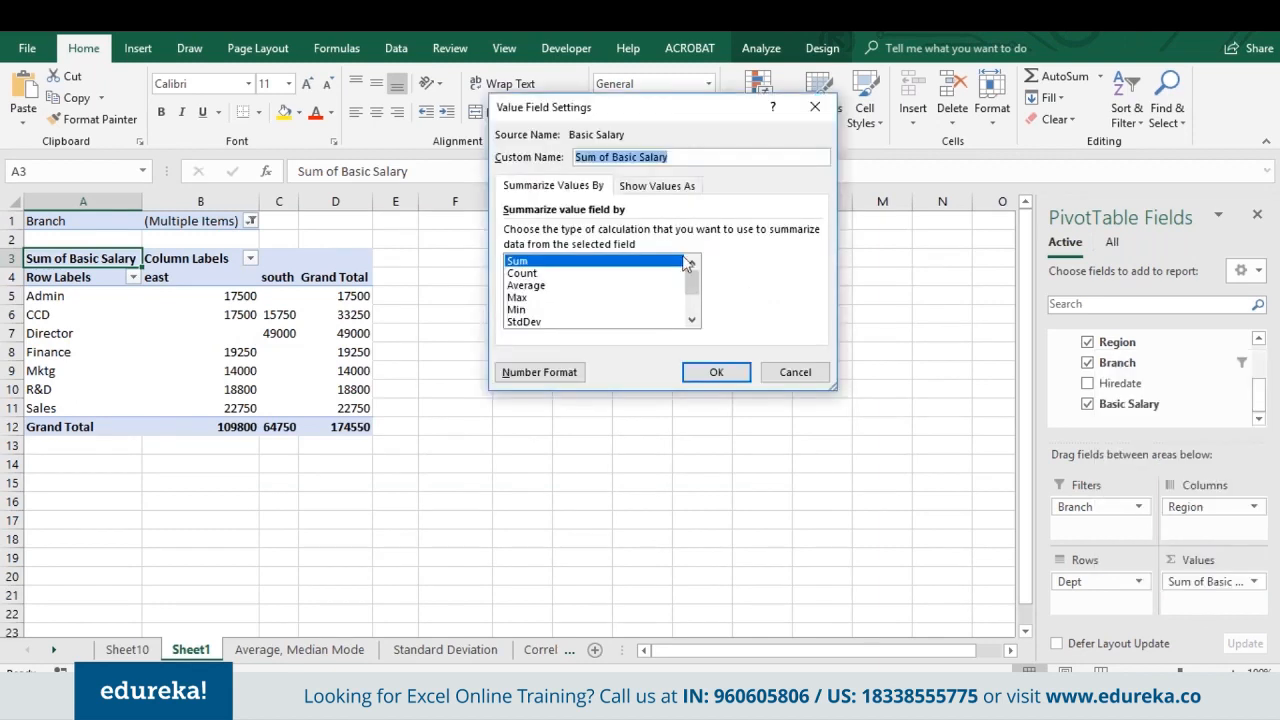
{"action": "left_click", "coordinate": [795, 372]}
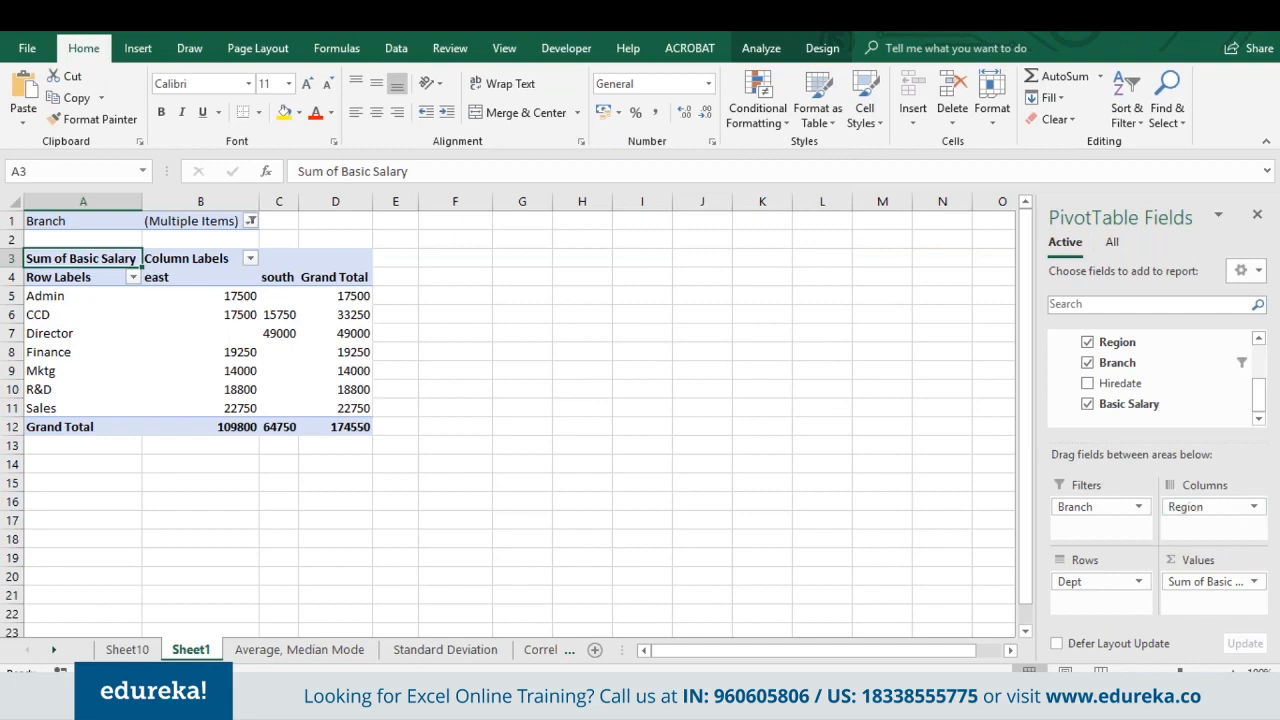
Step: Remove the Region field from the PivotTable's columns and the Branch field from its filters
{"action": "left_click_drag", "start_coordinate": [1190, 506], "coordinate": [1170, 404]}
{"action": "left_click", "coordinate": [165, 330]}
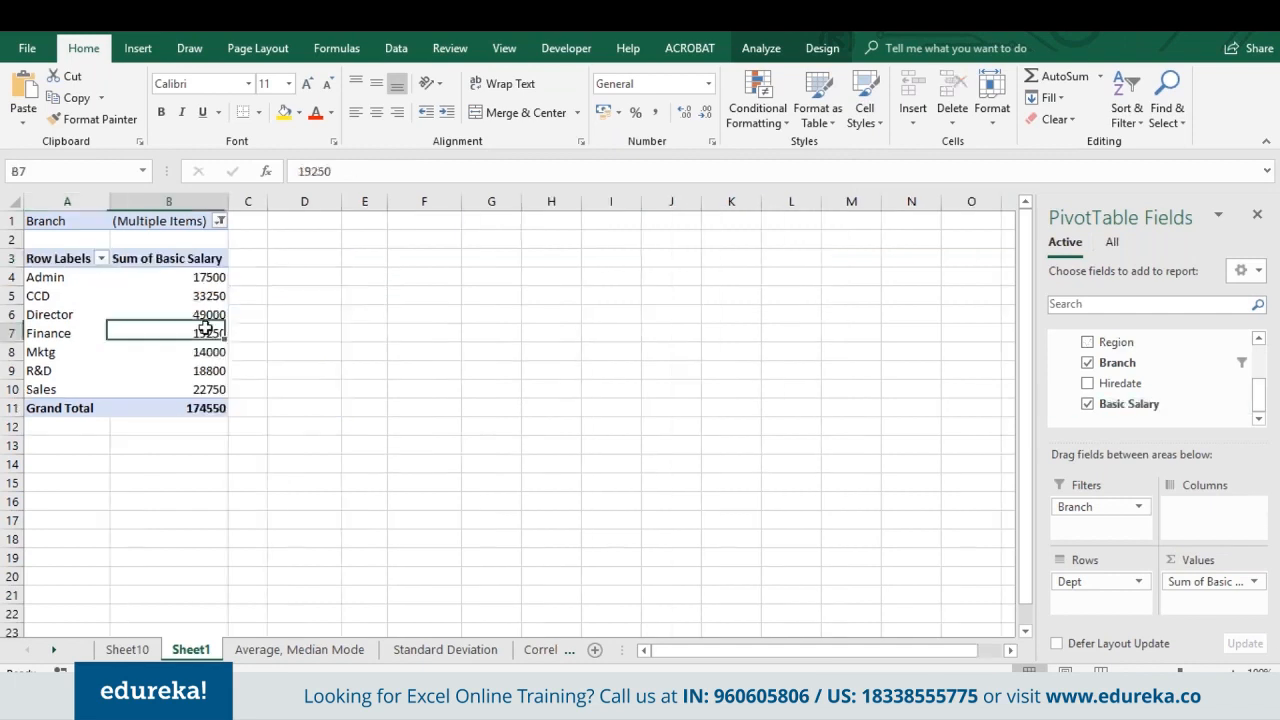
{"action": "left_click", "coordinate": [197, 280]}
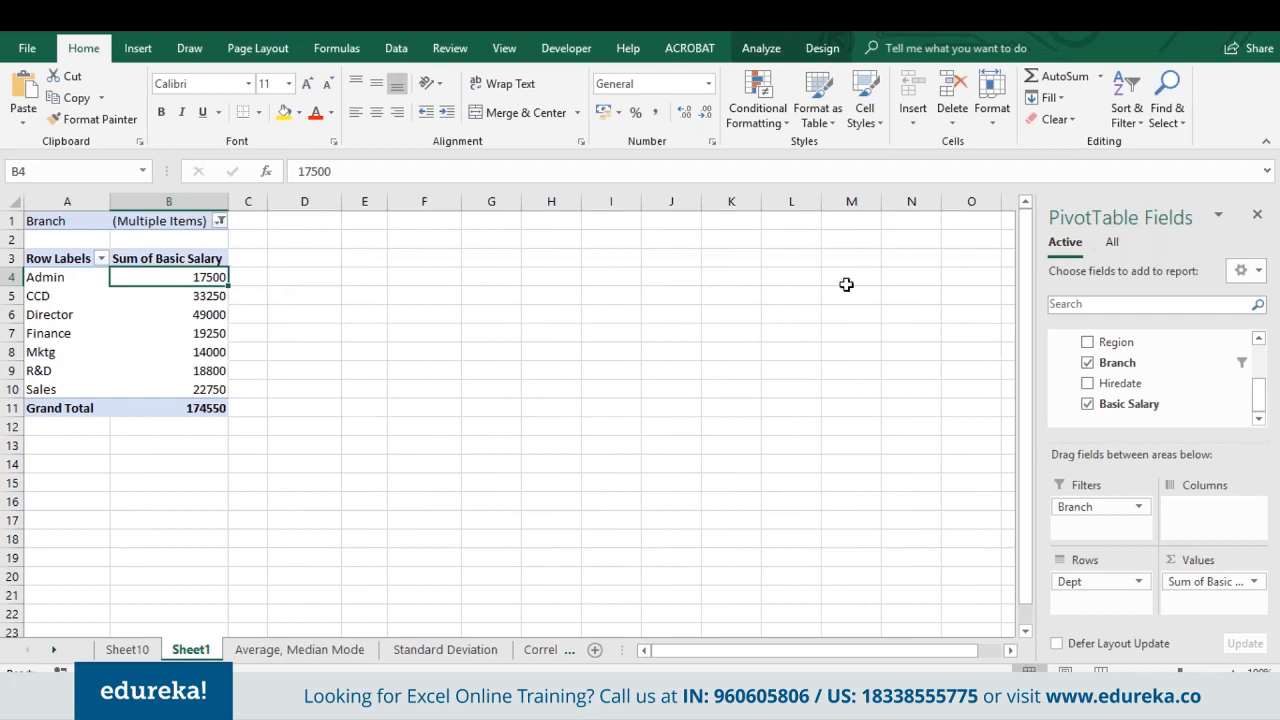
{"action": "left_click_drag", "start_coordinate": [1092, 508], "coordinate": [1120, 350]}
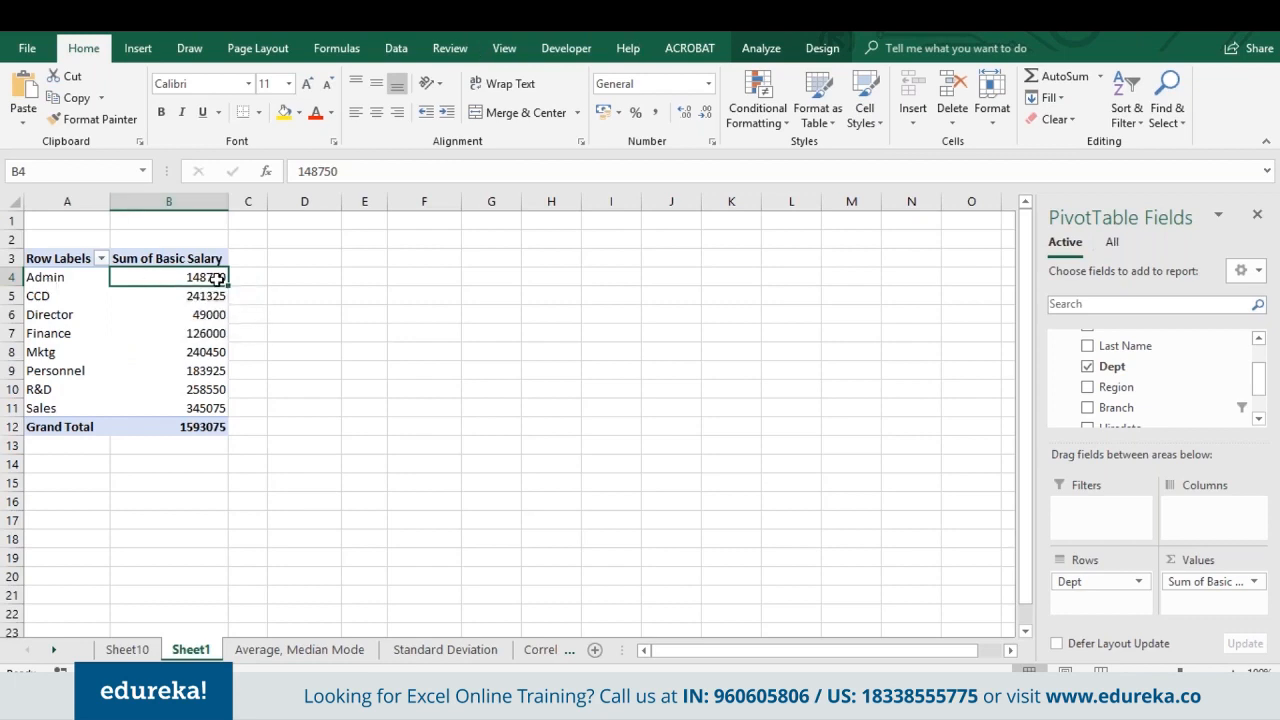
Step: Sort the PivotTable's departments by their sum of basic salary from largest to smallest
{"action": "mouse_move", "coordinate": [214, 280]}
{"action": "left_click", "coordinate": [190, 314]}
{"action": "mouse_move", "coordinate": [190, 314]}
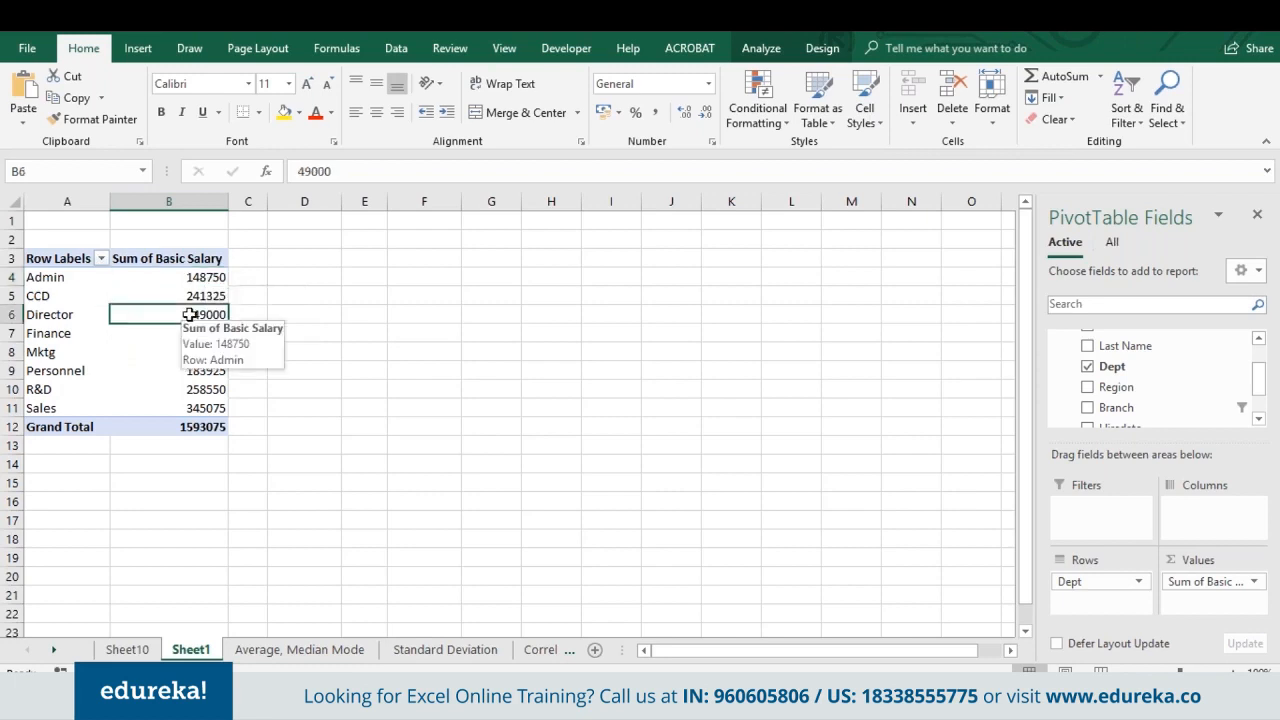
{"action": "left_click", "coordinate": [396, 48]}
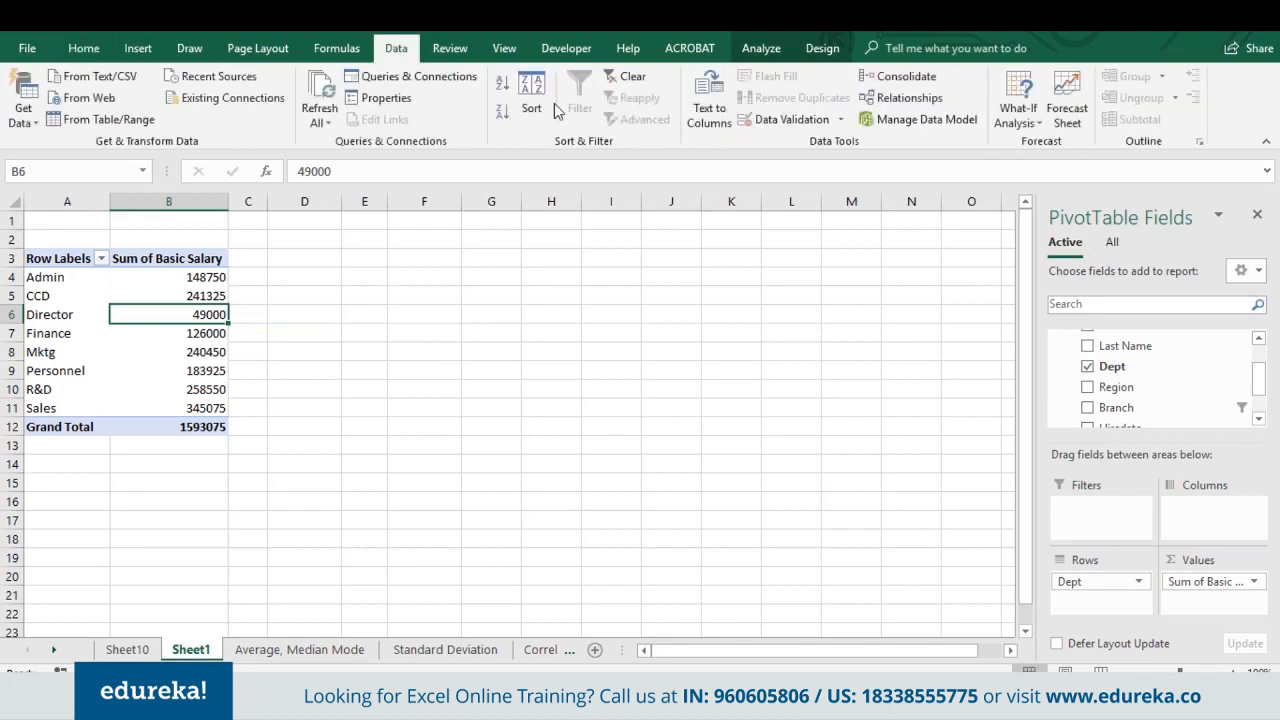
{"action": "left_click", "coordinate": [532, 100]}
{"action": "left_click", "coordinate": [565, 211]}
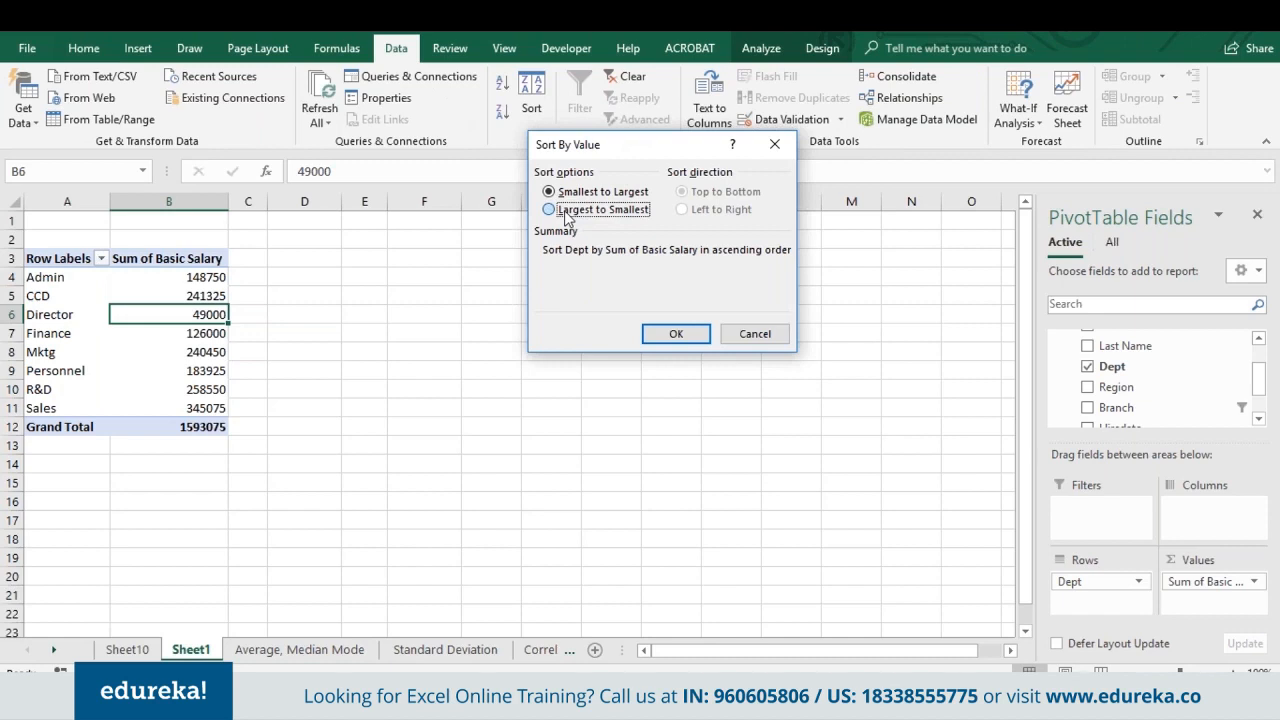
{"action": "left_click", "coordinate": [566, 211]}
{"action": "left_click", "coordinate": [677, 334]}
{"action": "left_click", "coordinate": [178, 280]}
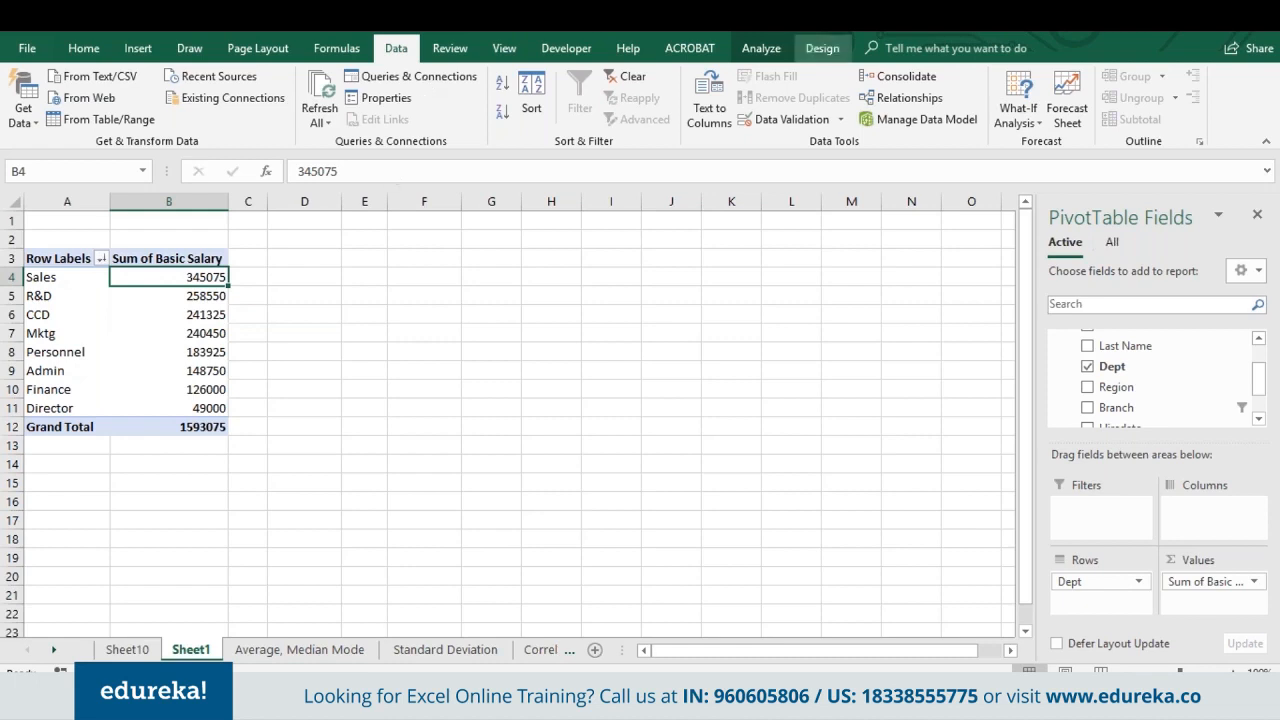
{"action": "left_click", "coordinate": [1258, 338]}
{"action": "left_click", "coordinate": [1258, 338]}
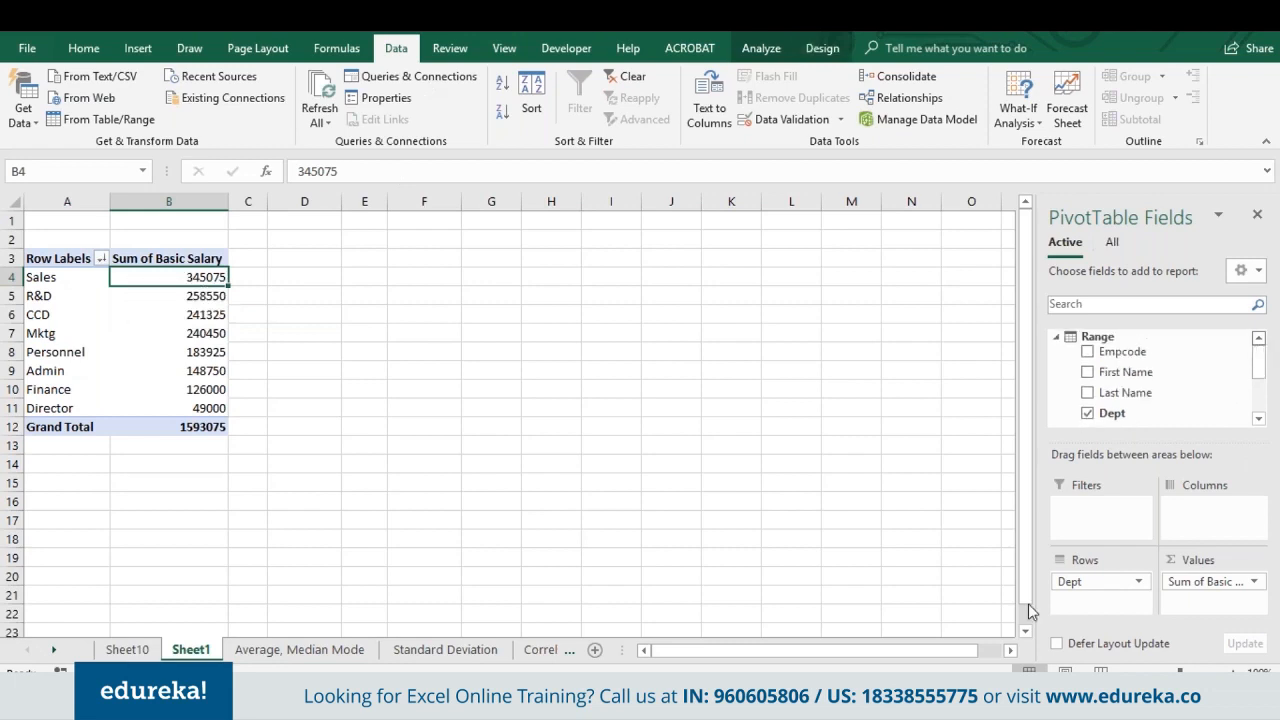
{"action": "left_click", "coordinate": [1206, 403]}
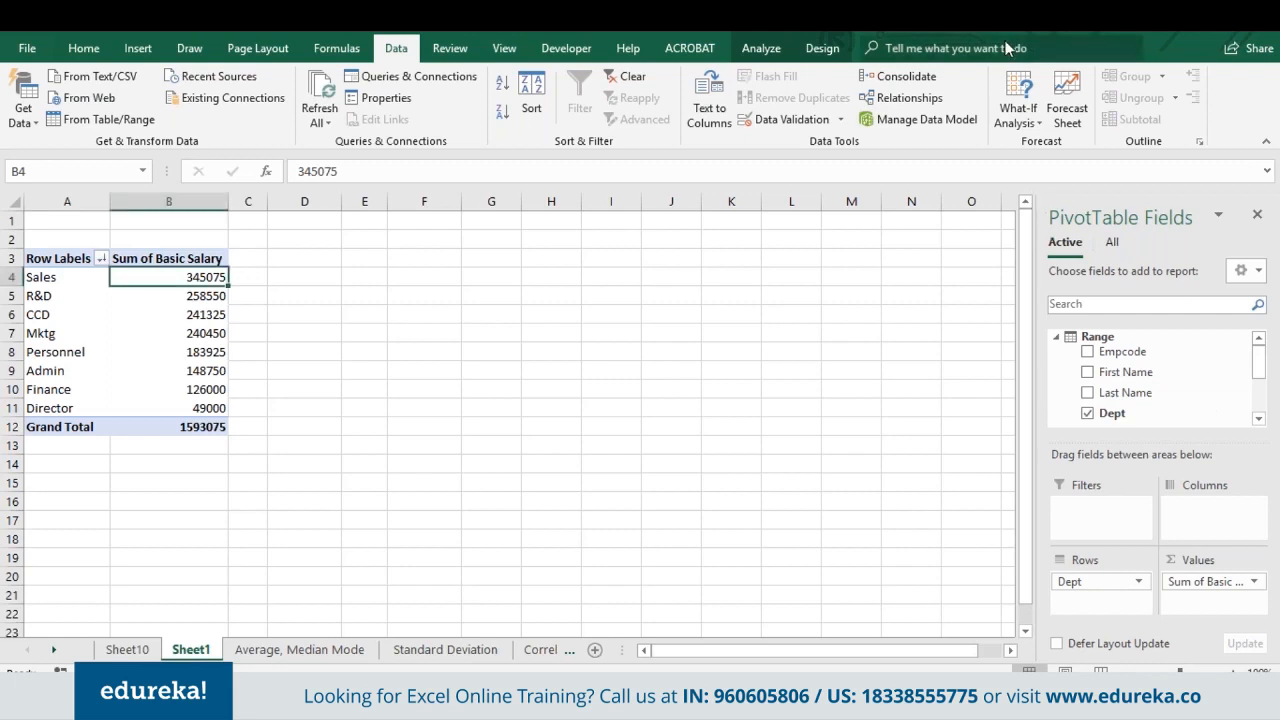
{"action": "left_click", "coordinate": [760, 54]}
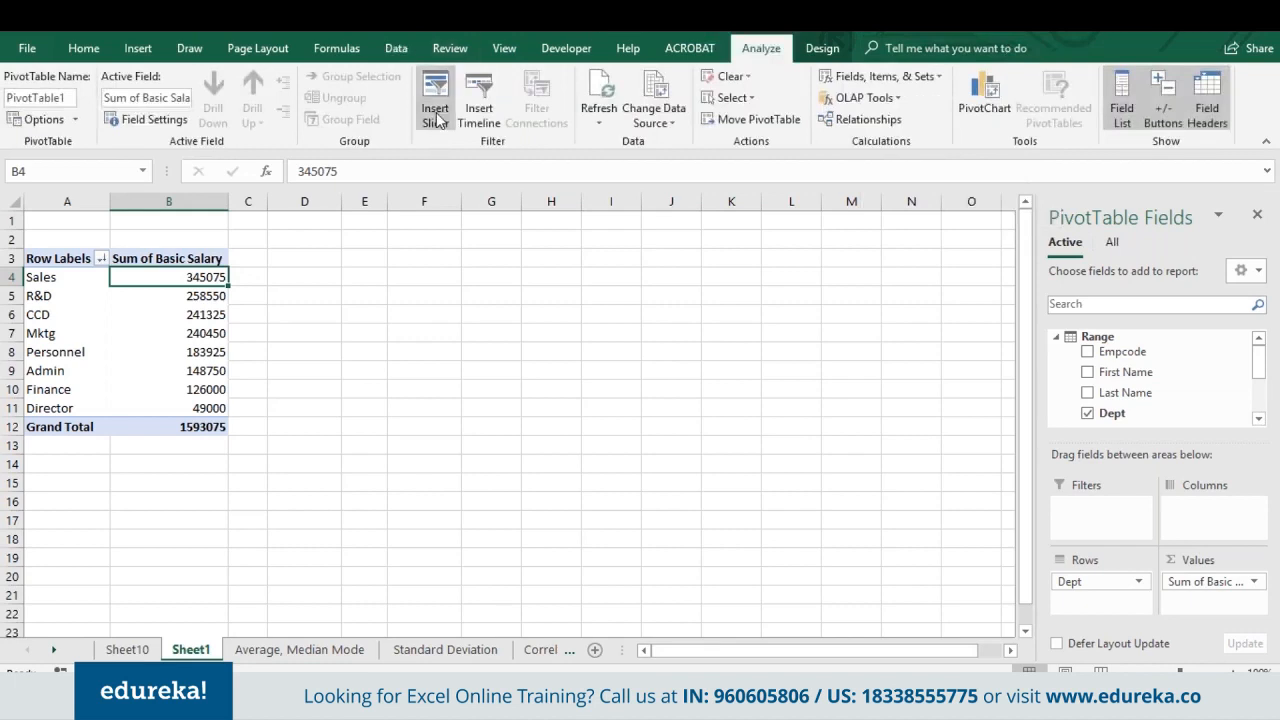
{"action": "left_click", "coordinate": [391, 348]}
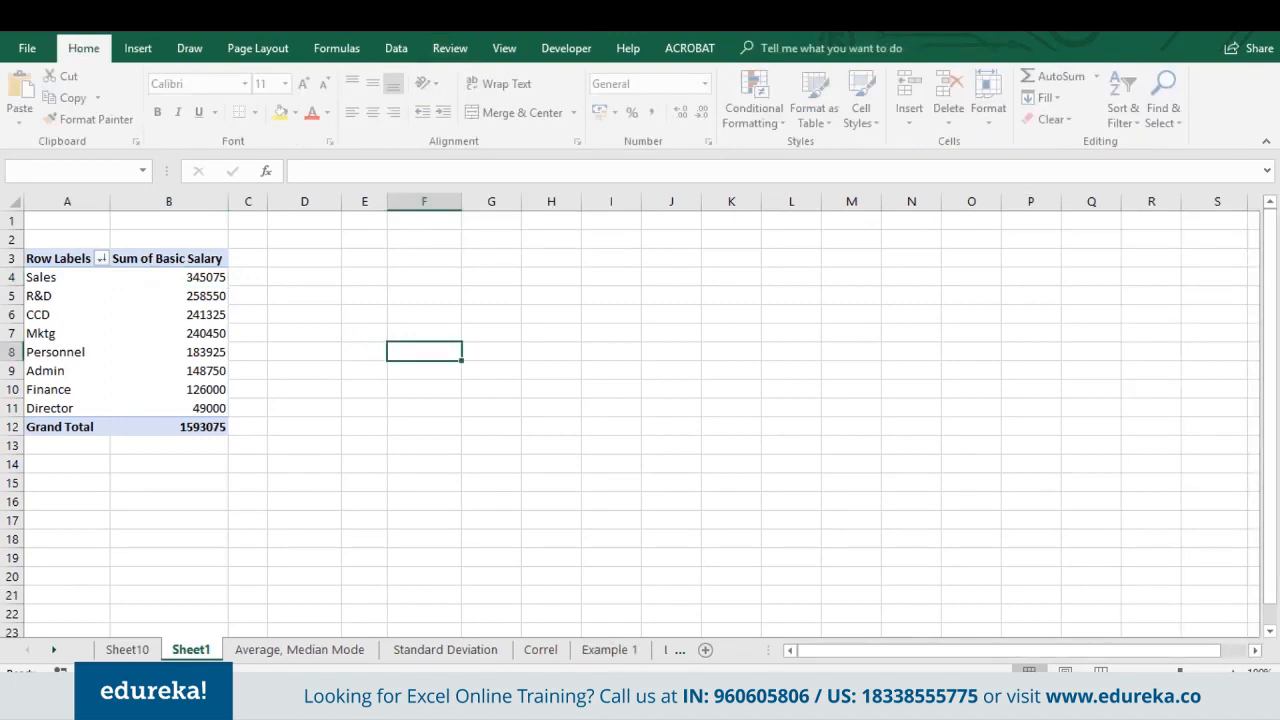
{"action": "key", "text": "Up"}
{"action": "key", "text": "Up"}
{"action": "key", "text": "Up"}
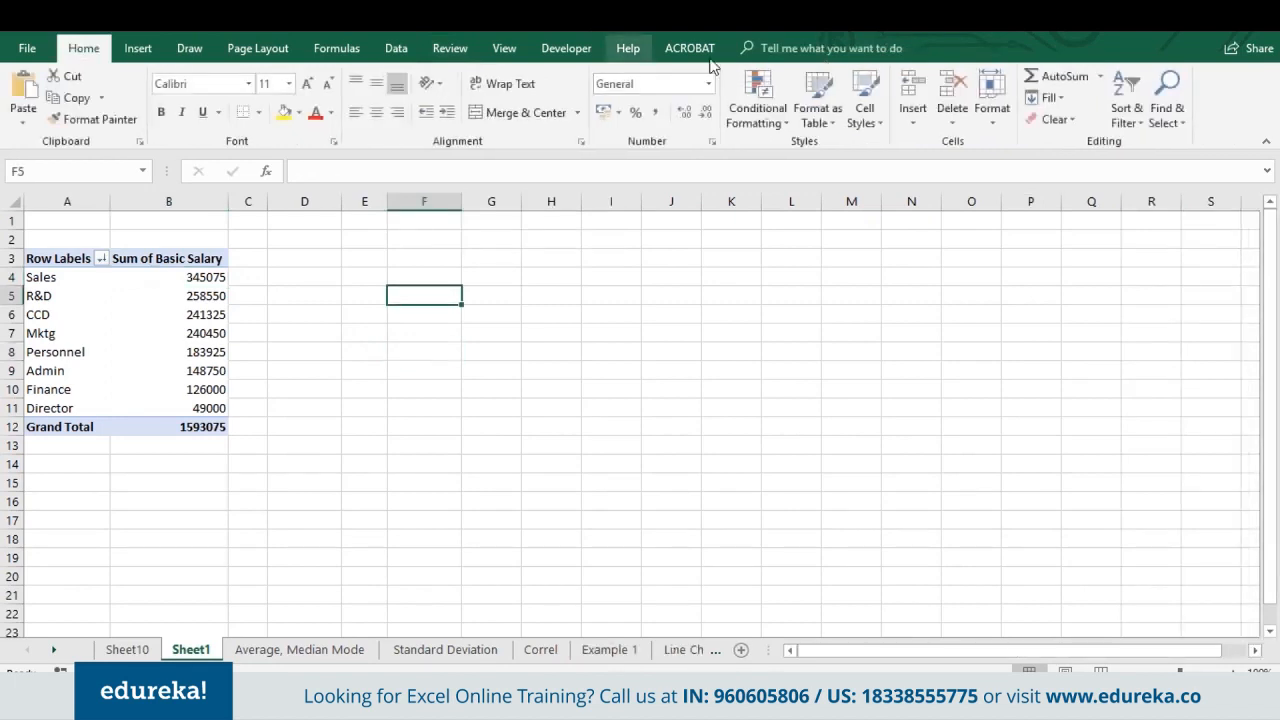
Step: Insert a slicer for the Hiredate field of the PivotTable
{"action": "left_click", "coordinate": [82, 372]}
{"action": "left_click", "coordinate": [189, 351]}
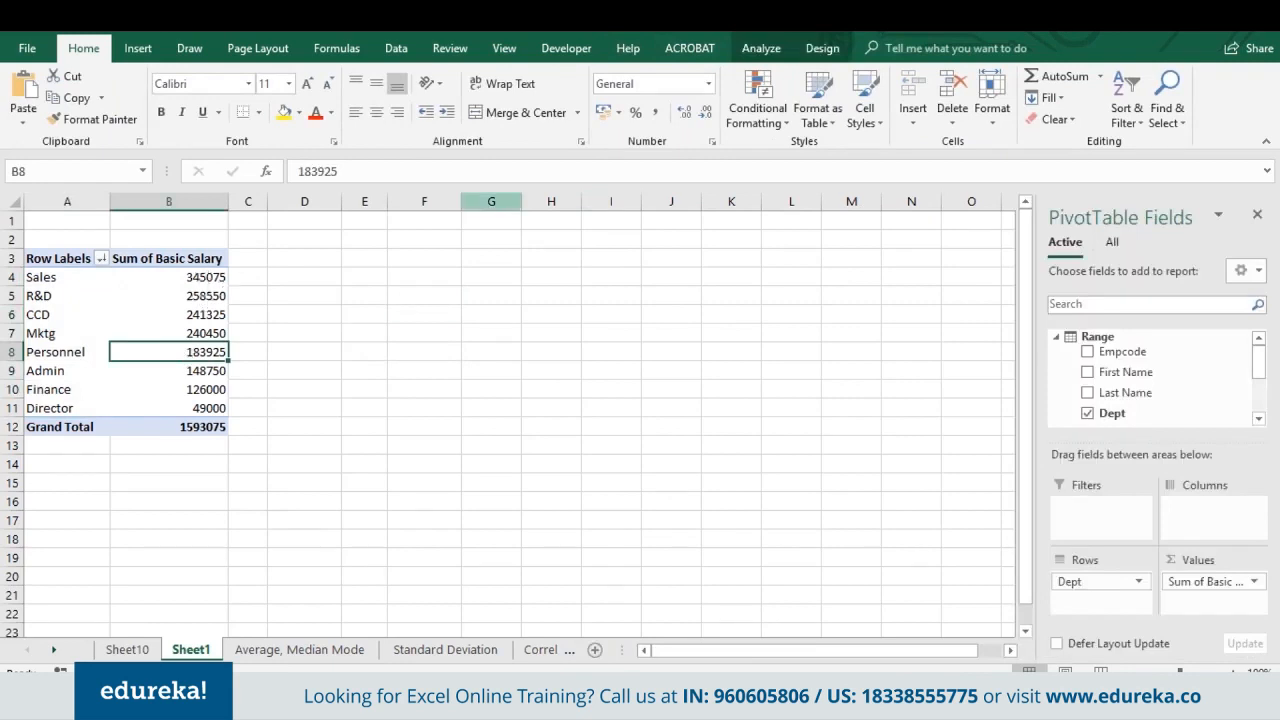
{"action": "left_click", "coordinate": [770, 50]}
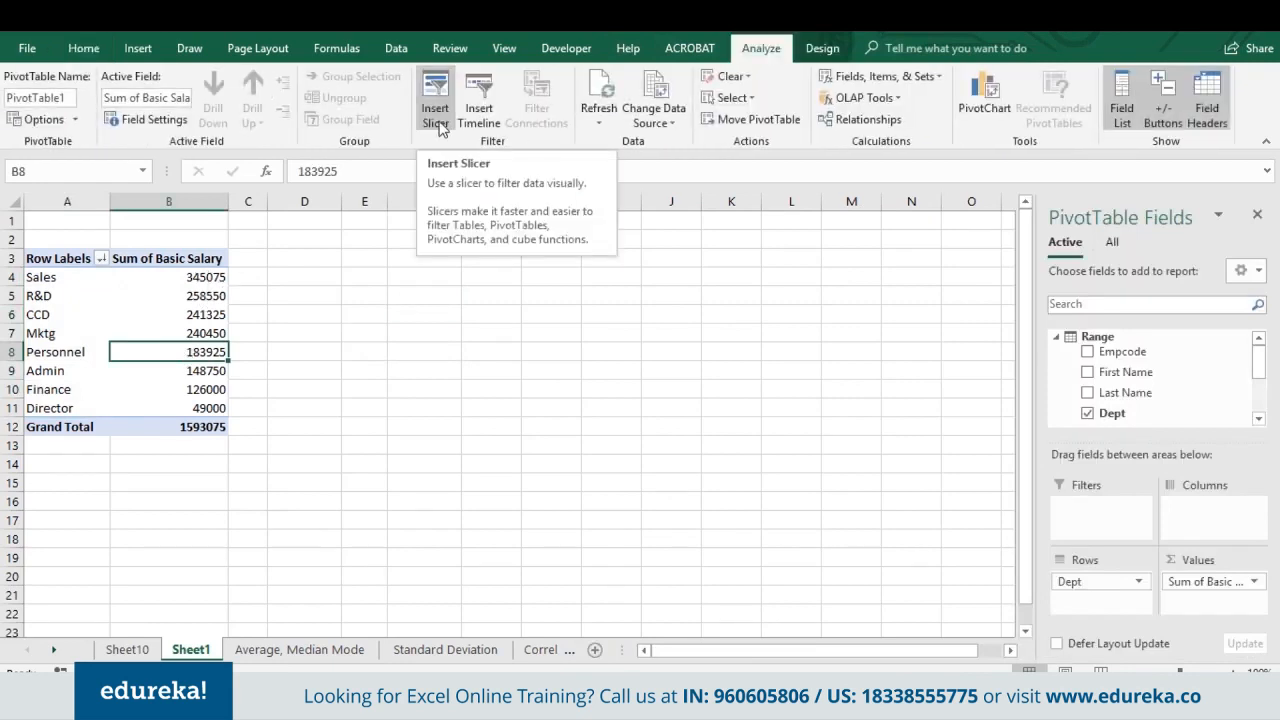
{"action": "left_click", "coordinate": [437, 115]}
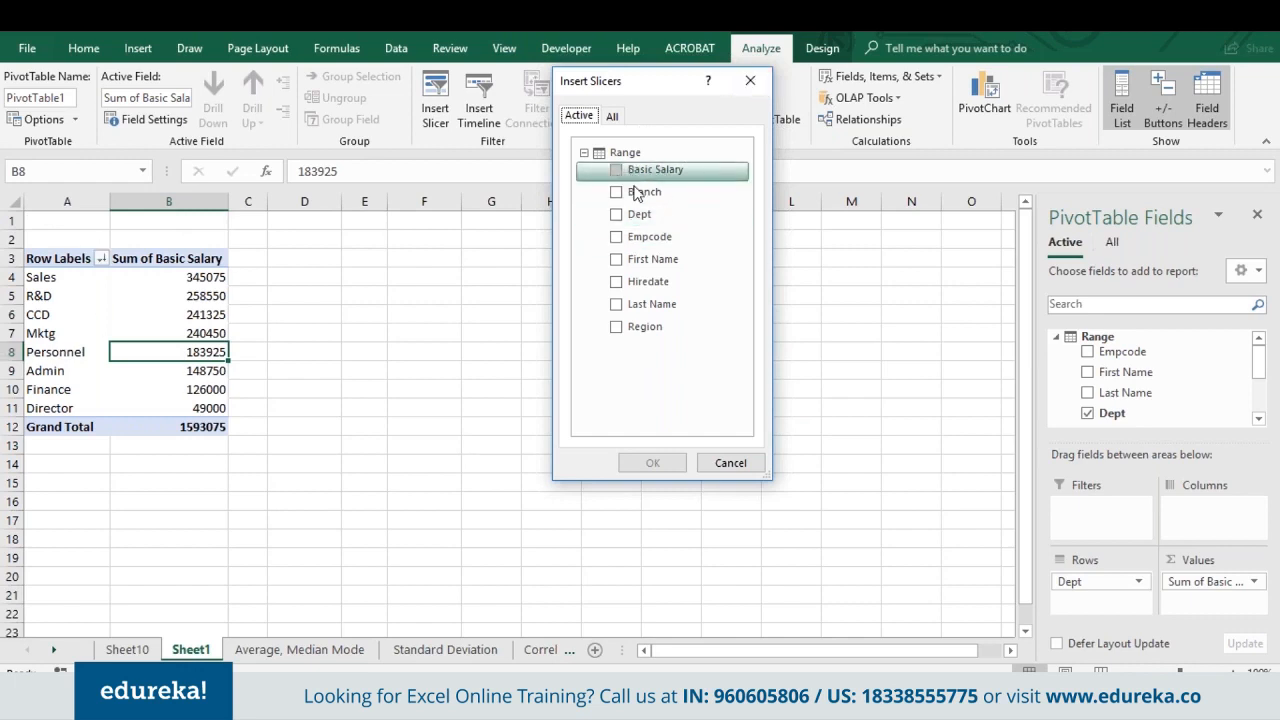
{"action": "left_click", "coordinate": [620, 286]}
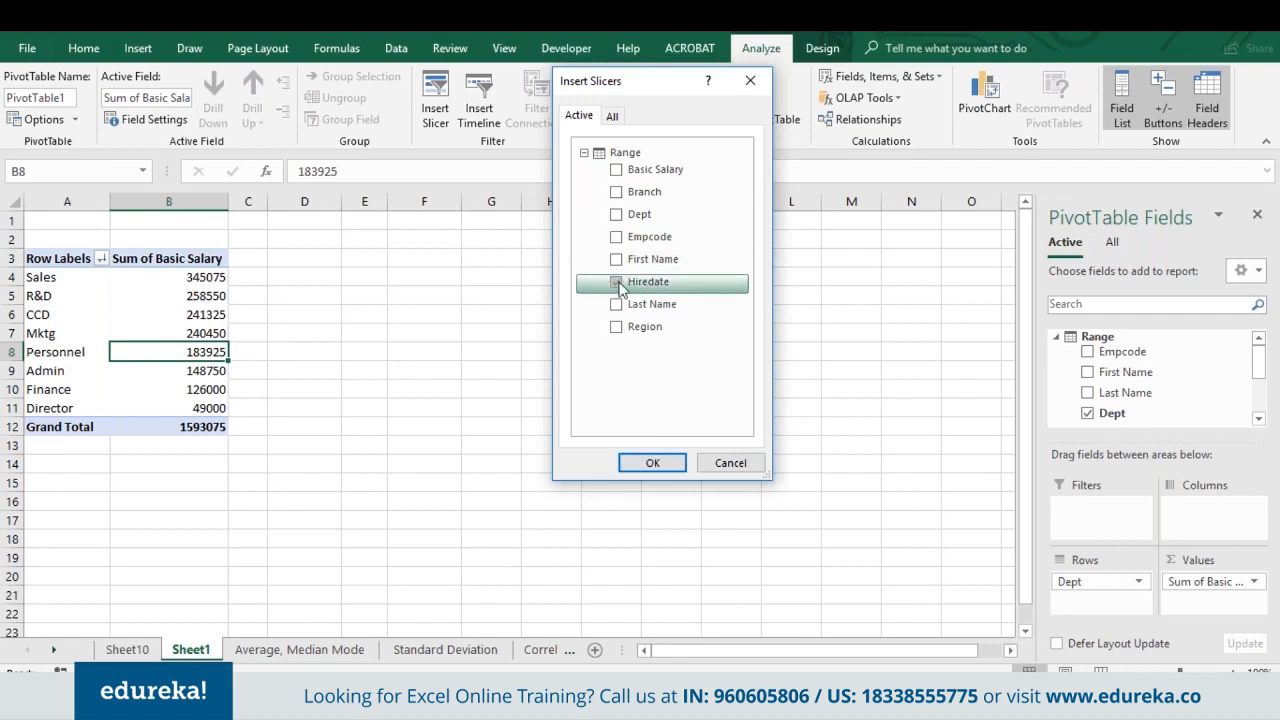
{"action": "left_click", "coordinate": [650, 465]}
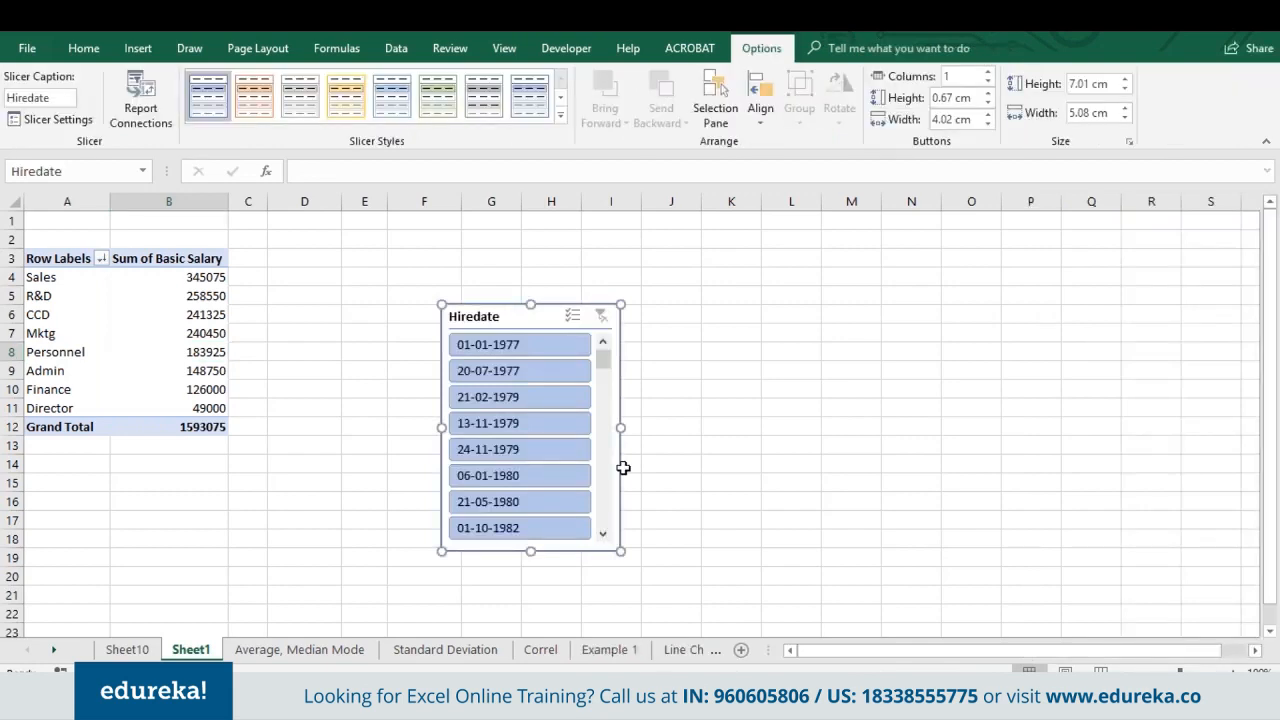
Step: Use the Hiredate slicer to filter the PivotTable by single dates: 21-02-1979, 01-01-1977, 21-02-1979 again and finally 06-01-1980
{"action": "left_click", "coordinate": [519, 397]}
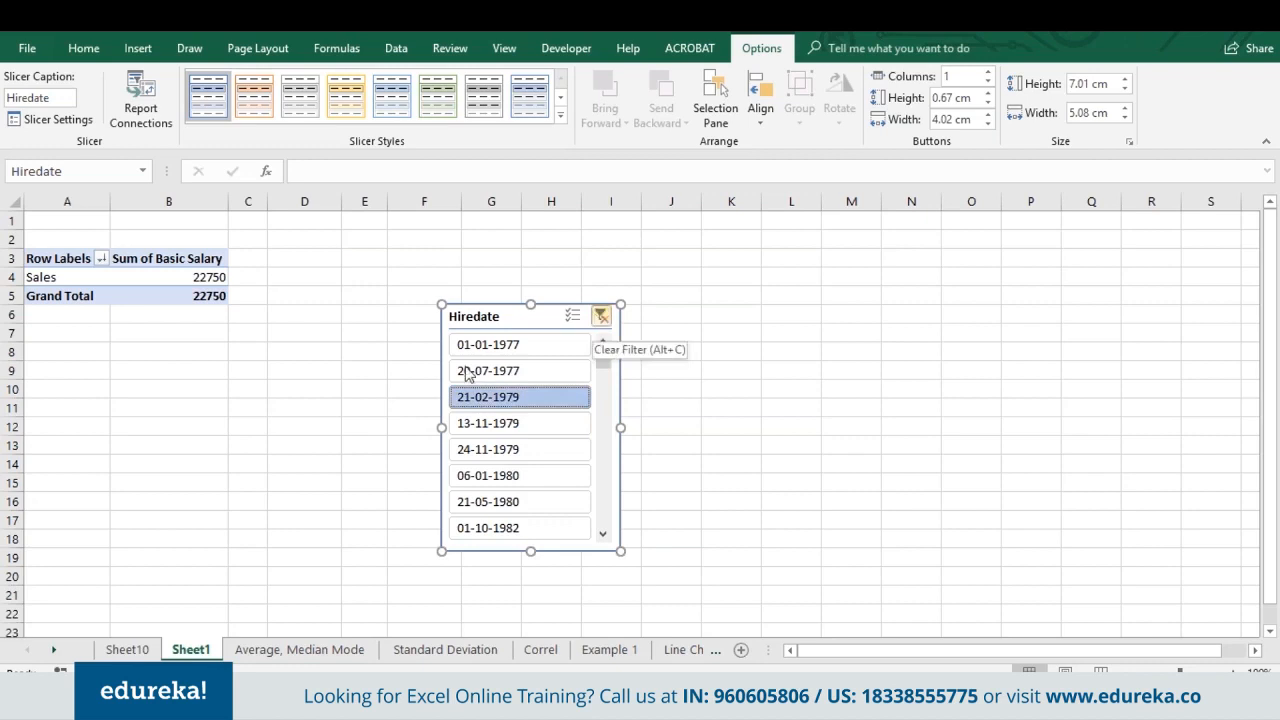
{"action": "left_click", "coordinate": [488, 345]}
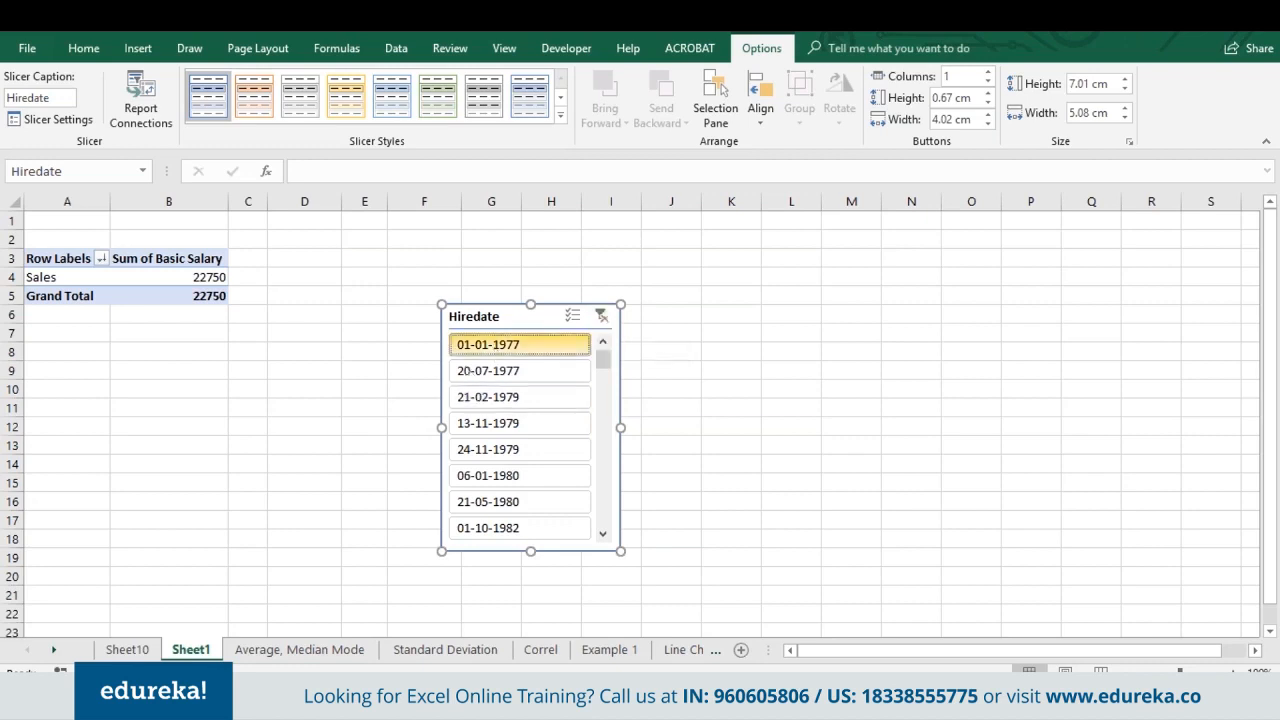
{"action": "left_click", "coordinate": [560, 397]}
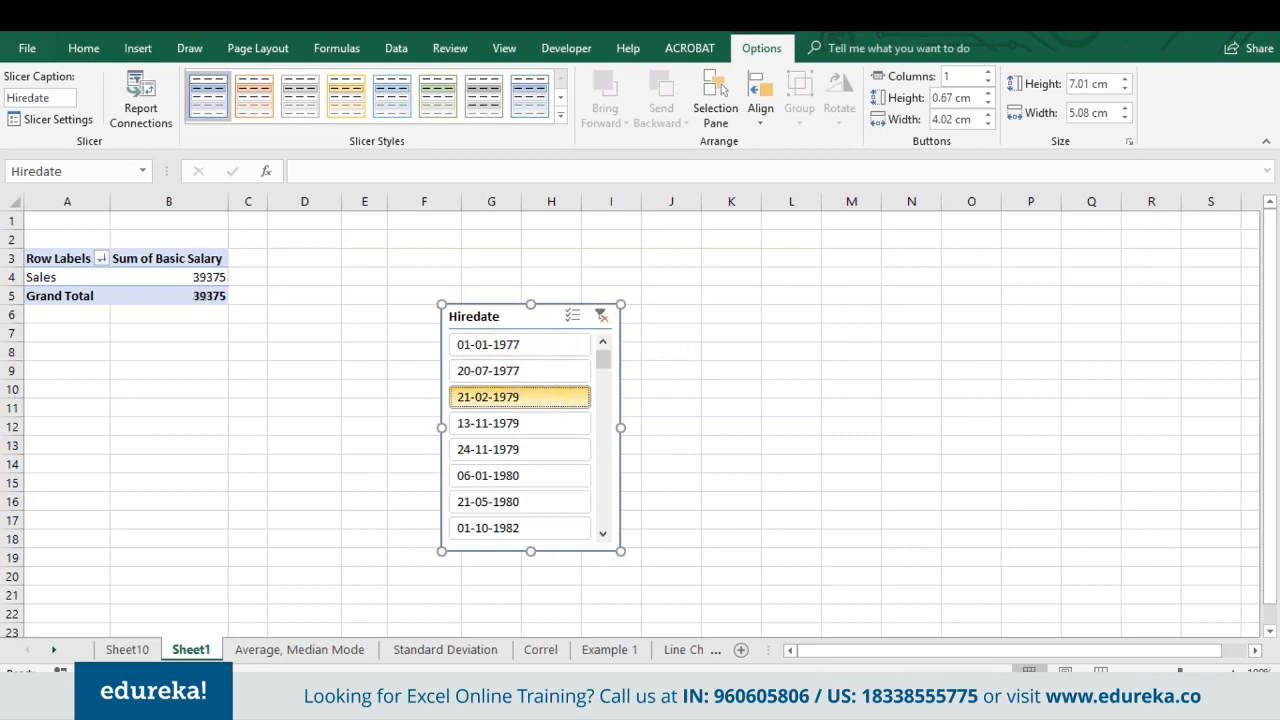
{"action": "left_click", "coordinate": [560, 476]}
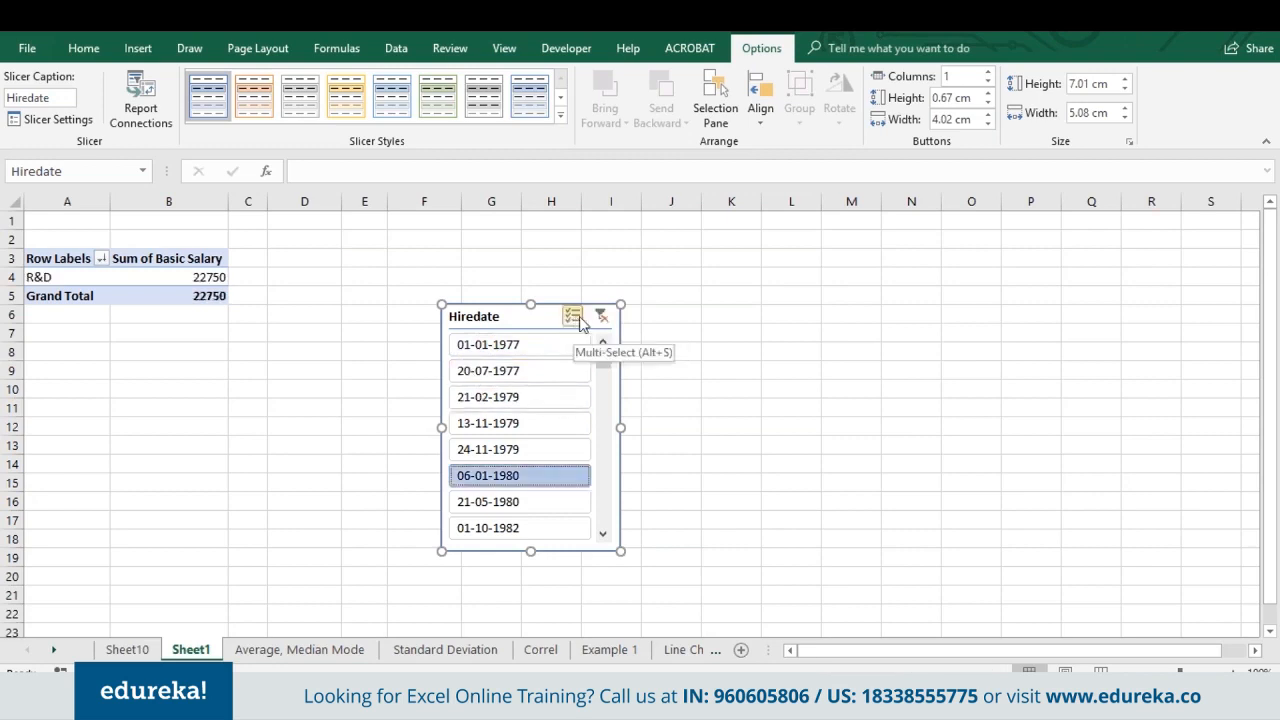
Step: Turn on multiple selection in the Hiredate slicer and add the dates 20-07-1977 and 13-11-1979 to the filter
{"action": "left_click", "coordinate": [576, 324]}
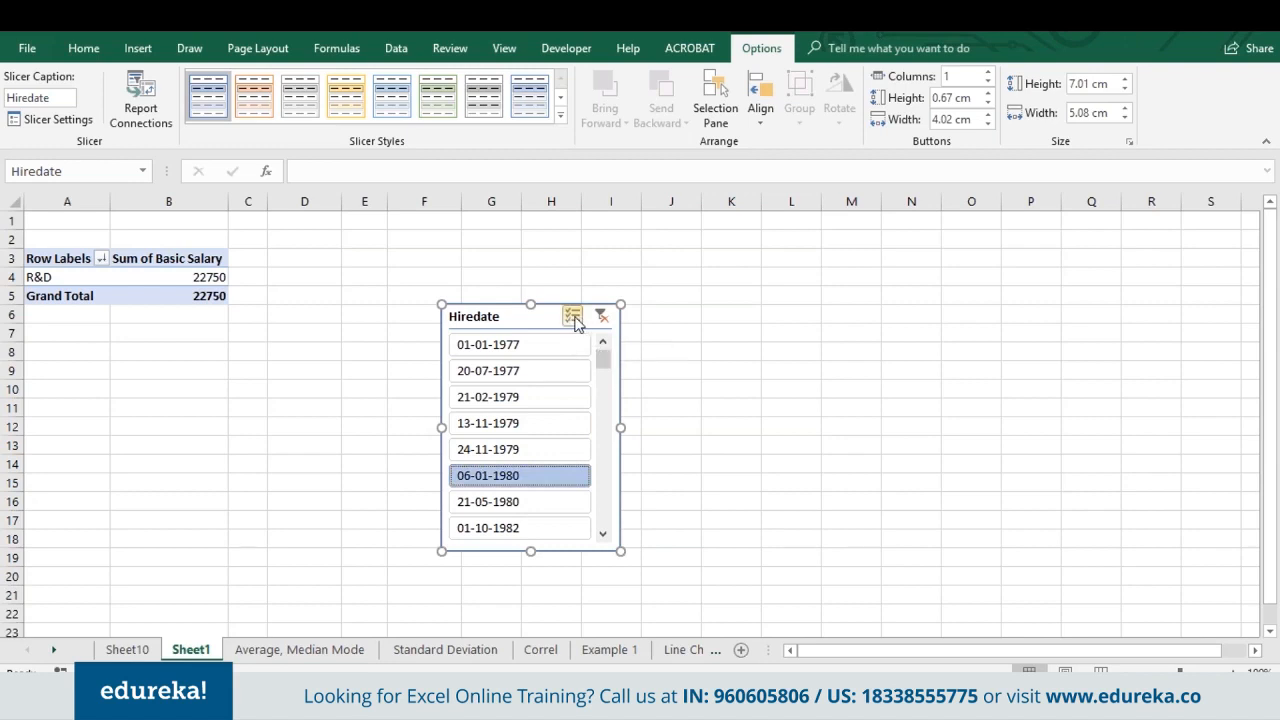
{"action": "left_click", "coordinate": [519, 374]}
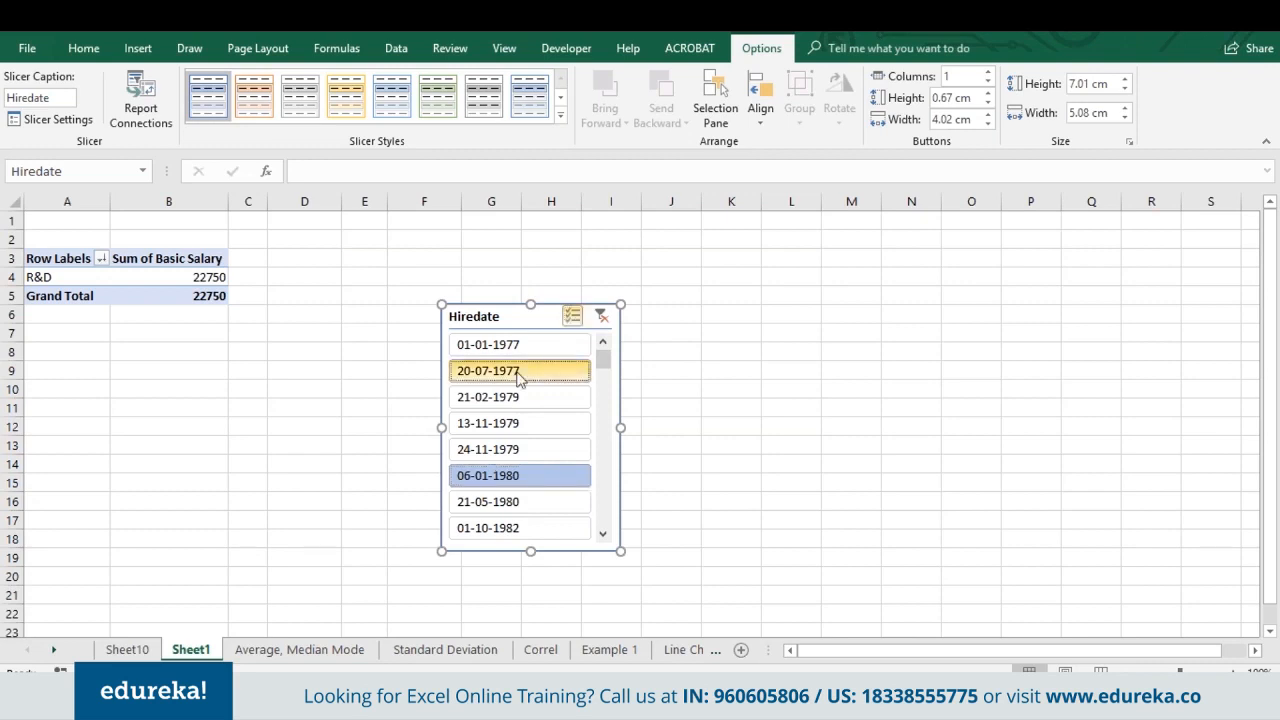
{"action": "left_click", "coordinate": [538, 425]}
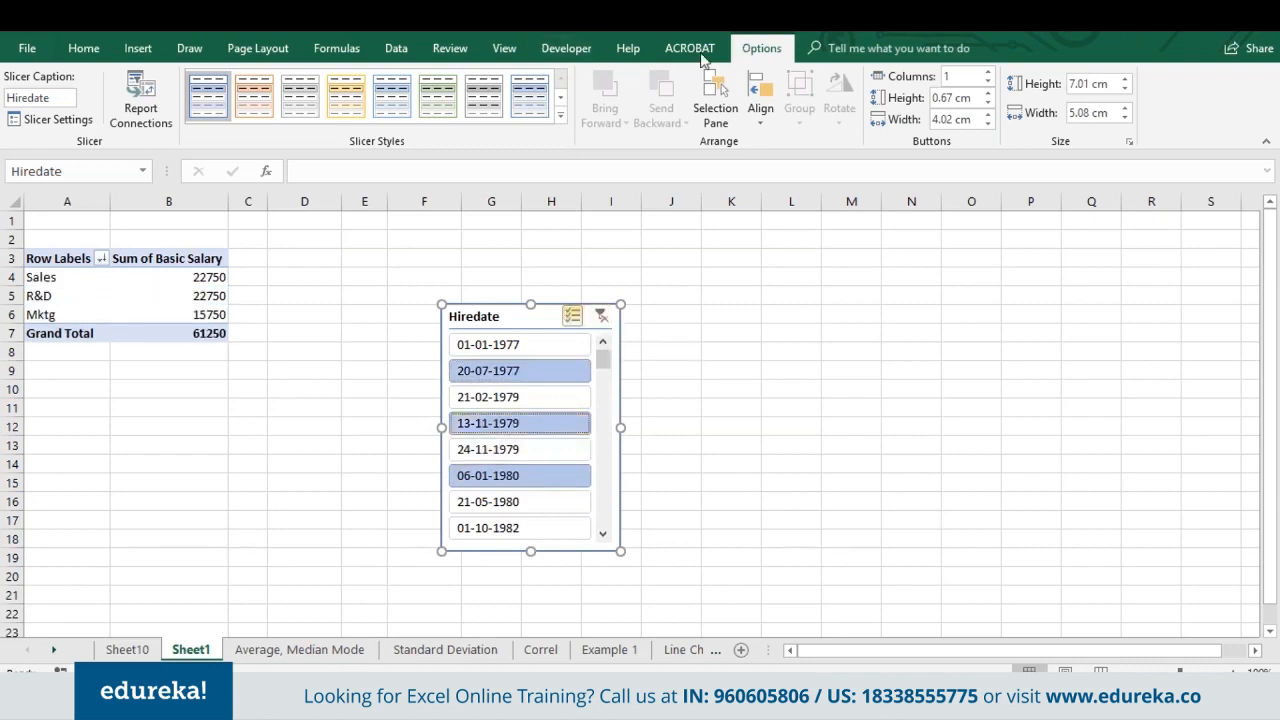
Step: Insert a slicer for the Branch field and filter the PivotTable to the Calcutta branch with it
{"action": "left_click", "coordinate": [160, 277]}
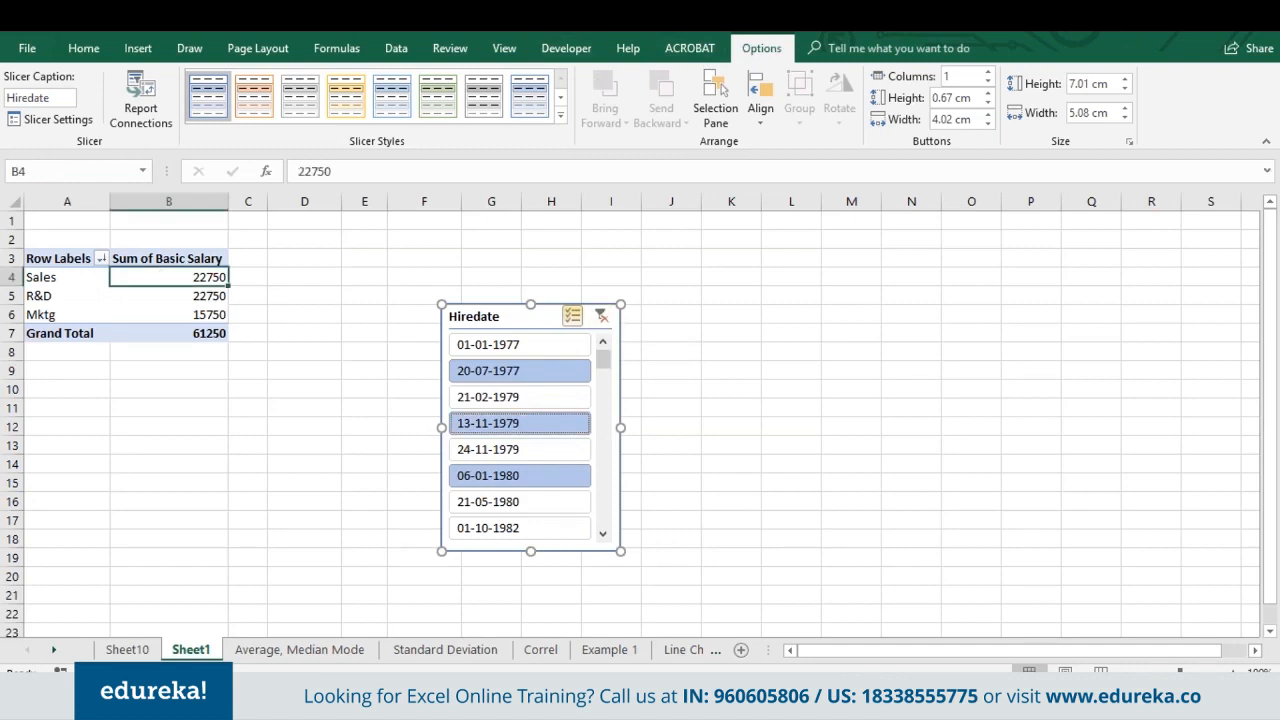
{"action": "left_click", "coordinate": [761, 48]}
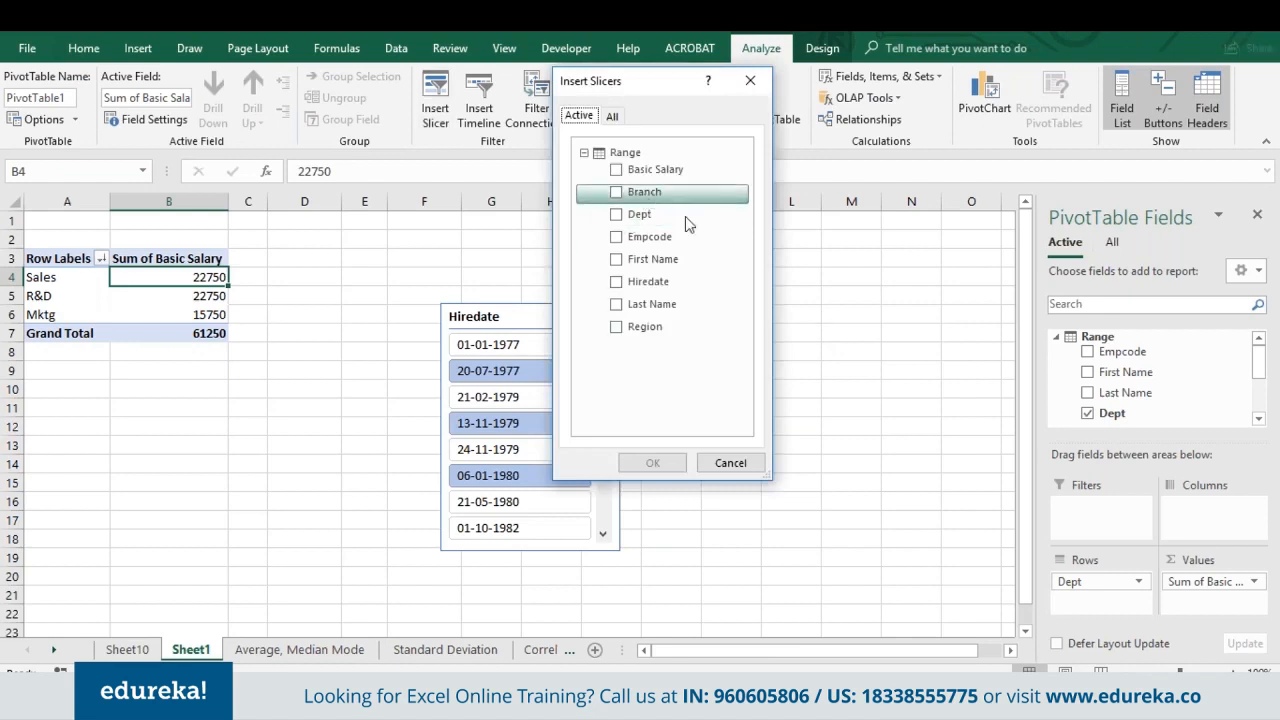
{"action": "left_click", "coordinate": [635, 195]}
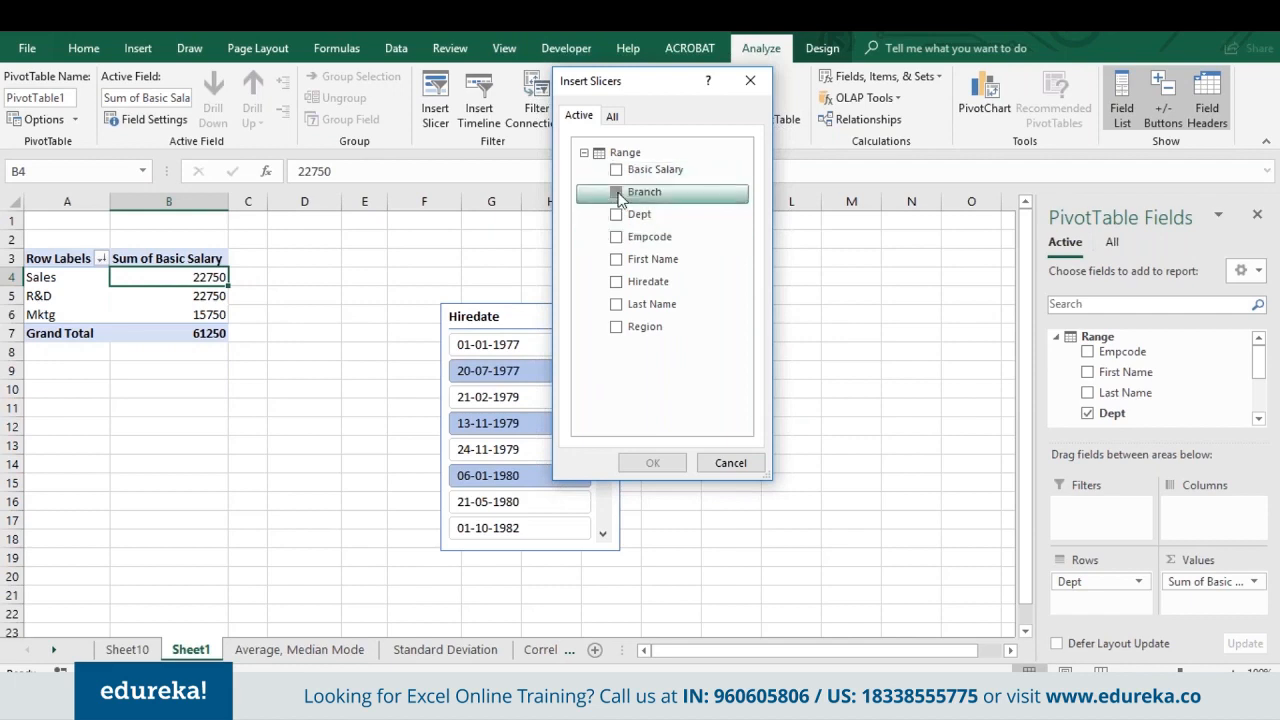
{"action": "left_click", "coordinate": [616, 191]}
{"action": "left_click", "coordinate": [652, 463]}
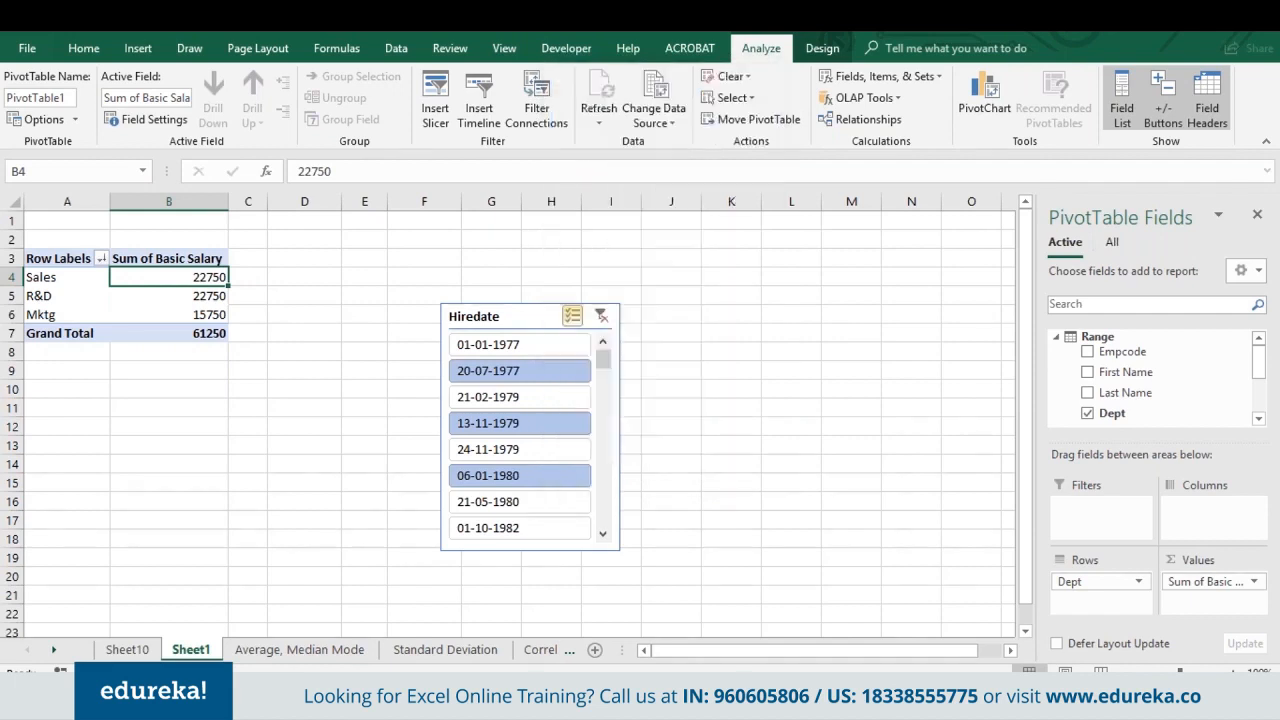
{"action": "left_click", "coordinate": [521, 348]}
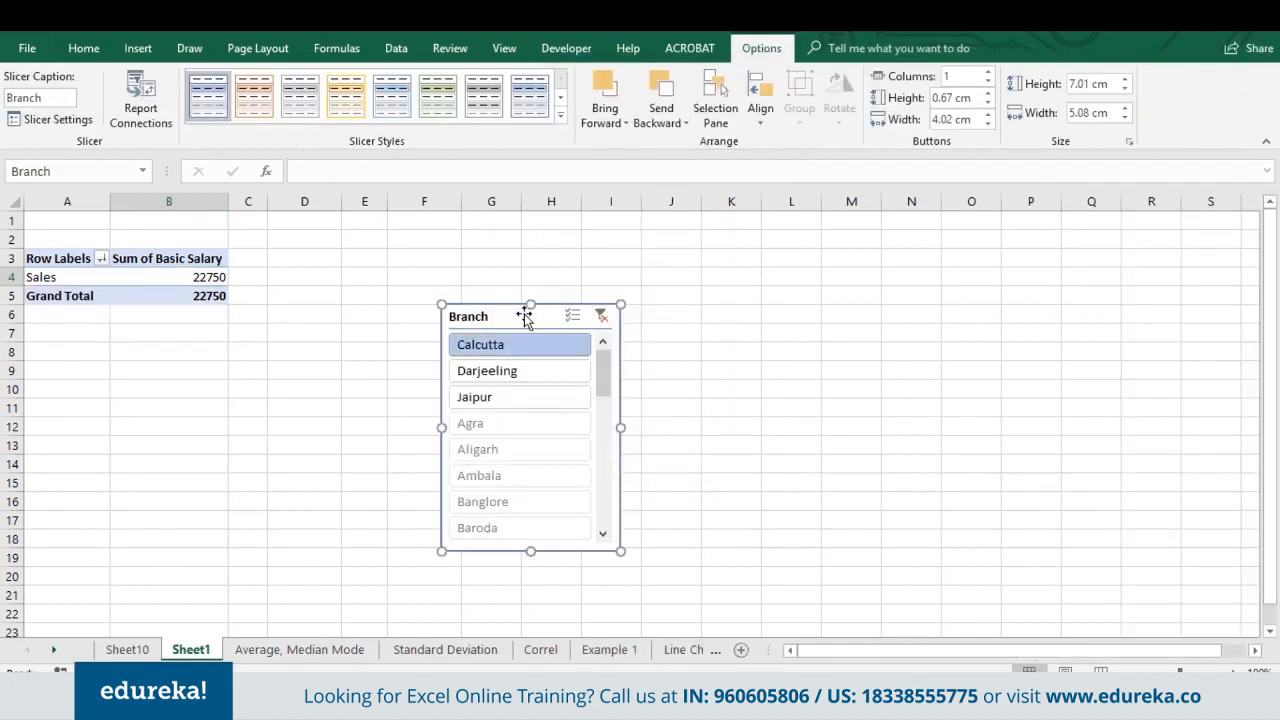
Step: Move the Branch slicer clear of the Hiredate slicer, turn on its multiple selection and add Darjeeling and Jaipur to the filter
{"action": "left_click_drag", "start_coordinate": [533, 316], "coordinate": [825, 250]}
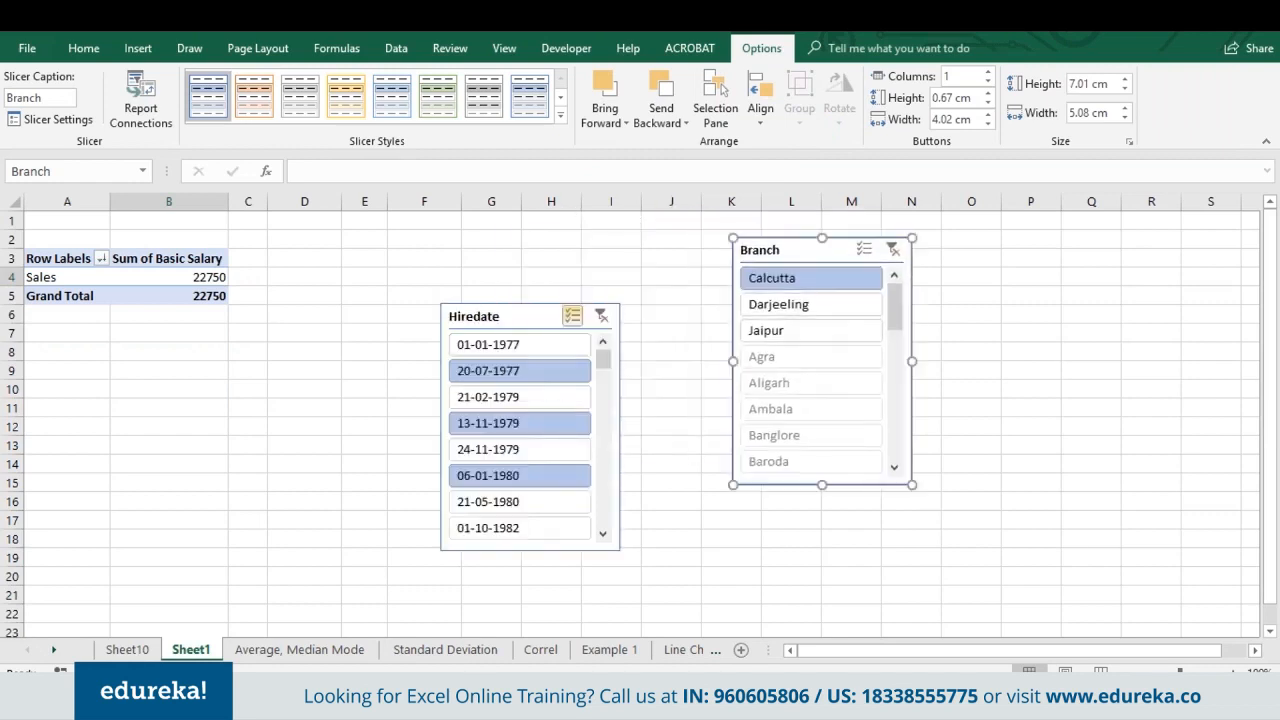
{"action": "left_click", "coordinate": [866, 252]}
{"action": "left_click", "coordinate": [803, 307]}
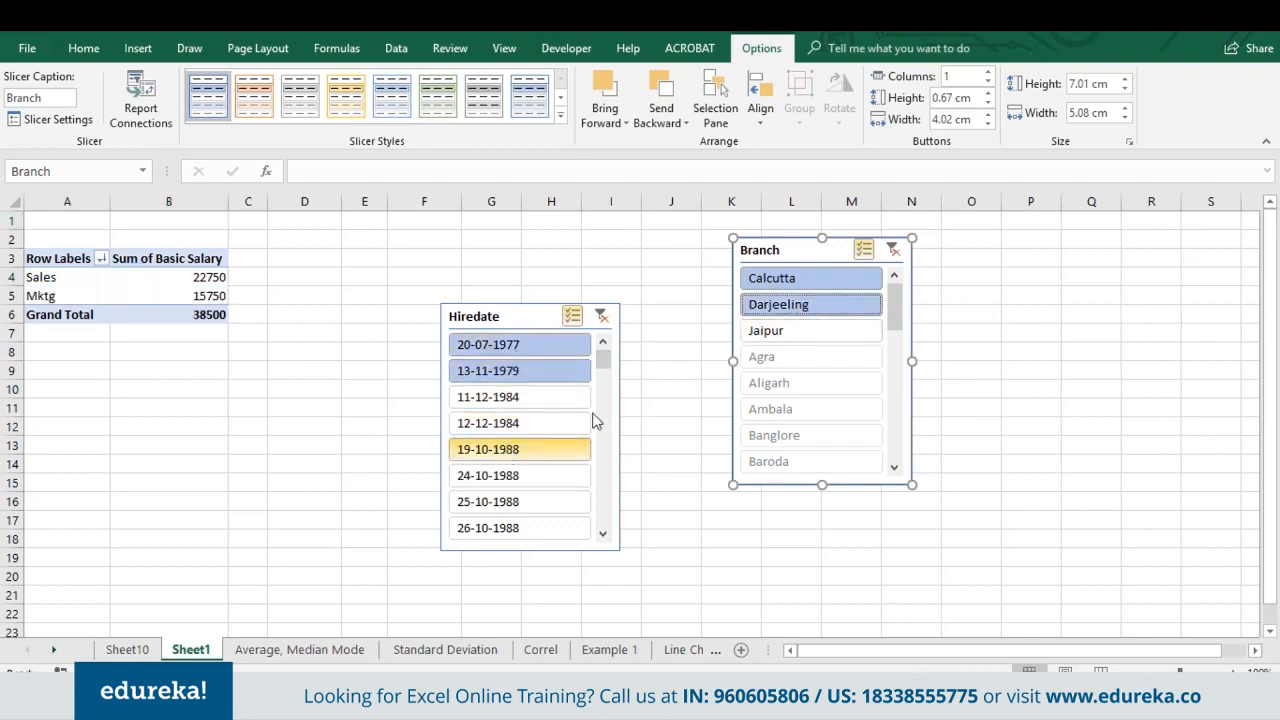
{"action": "left_click", "coordinate": [820, 331]}
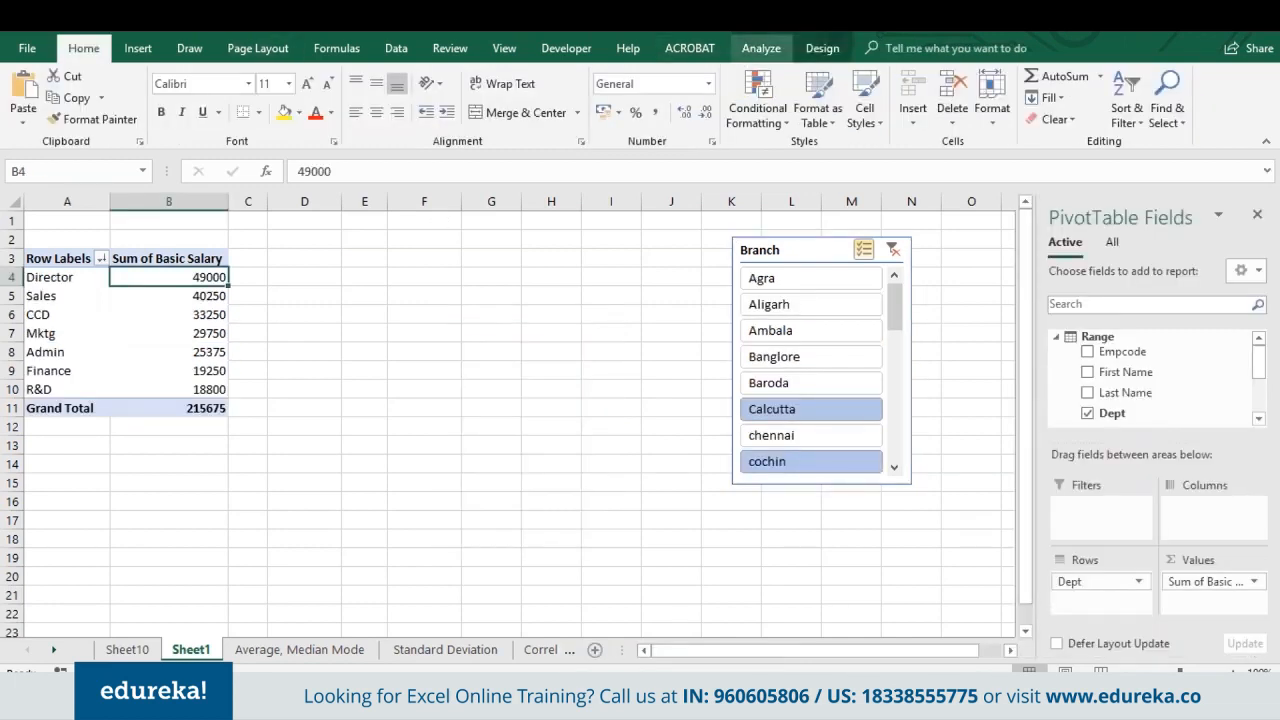
Step: Clear the Branch filter from the PivotTable and delete the Branch slicer
{"action": "left_click", "coordinate": [761, 48]}
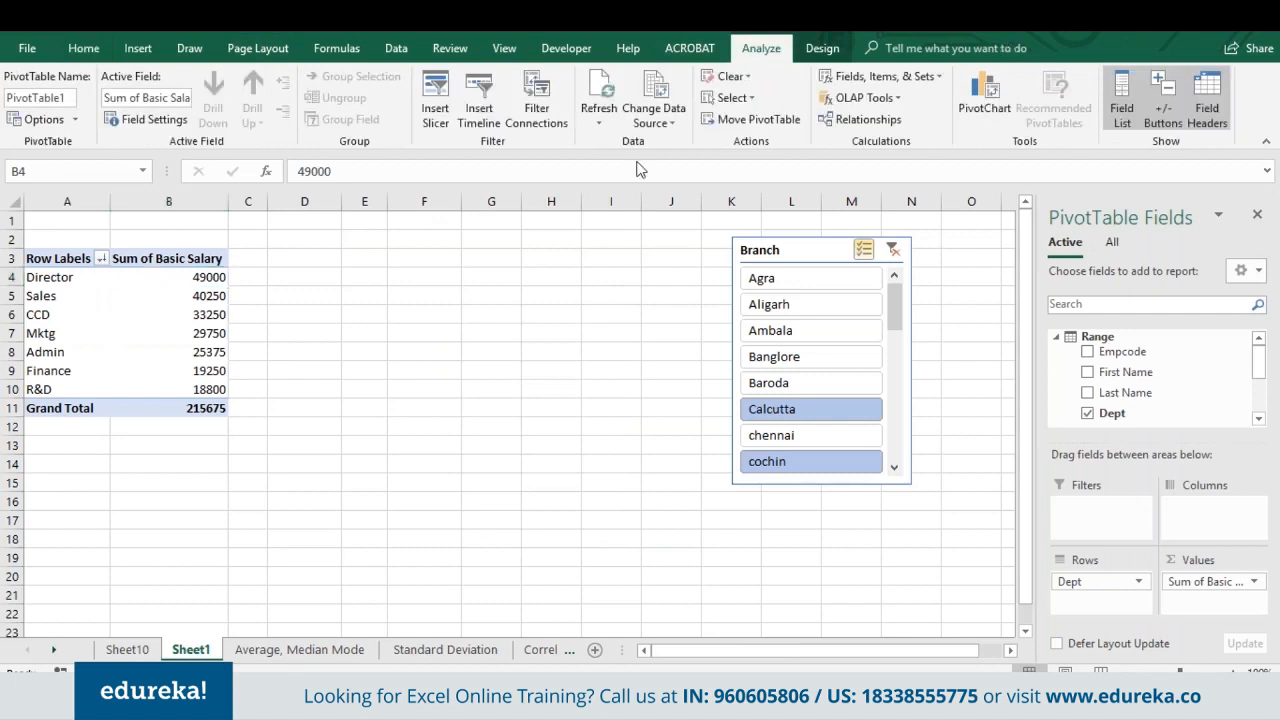
{"action": "left_click", "coordinate": [120, 333]}
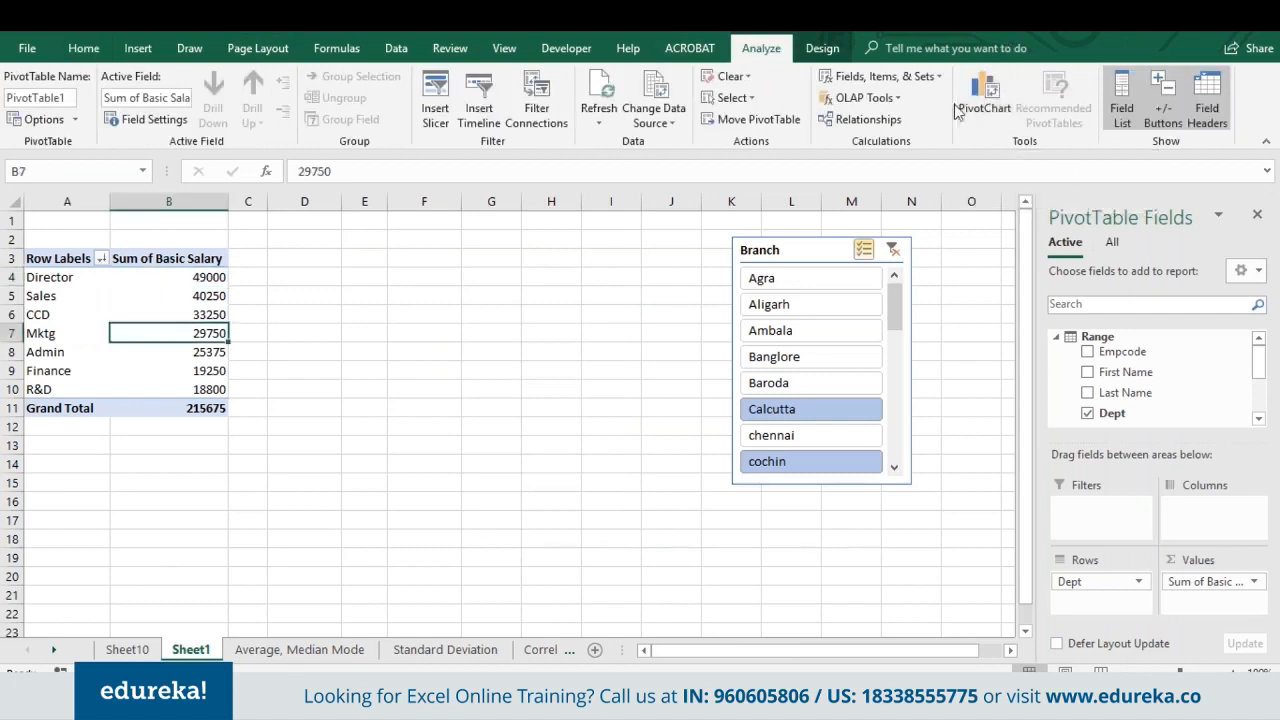
{"action": "left_click", "coordinate": [798, 250]}
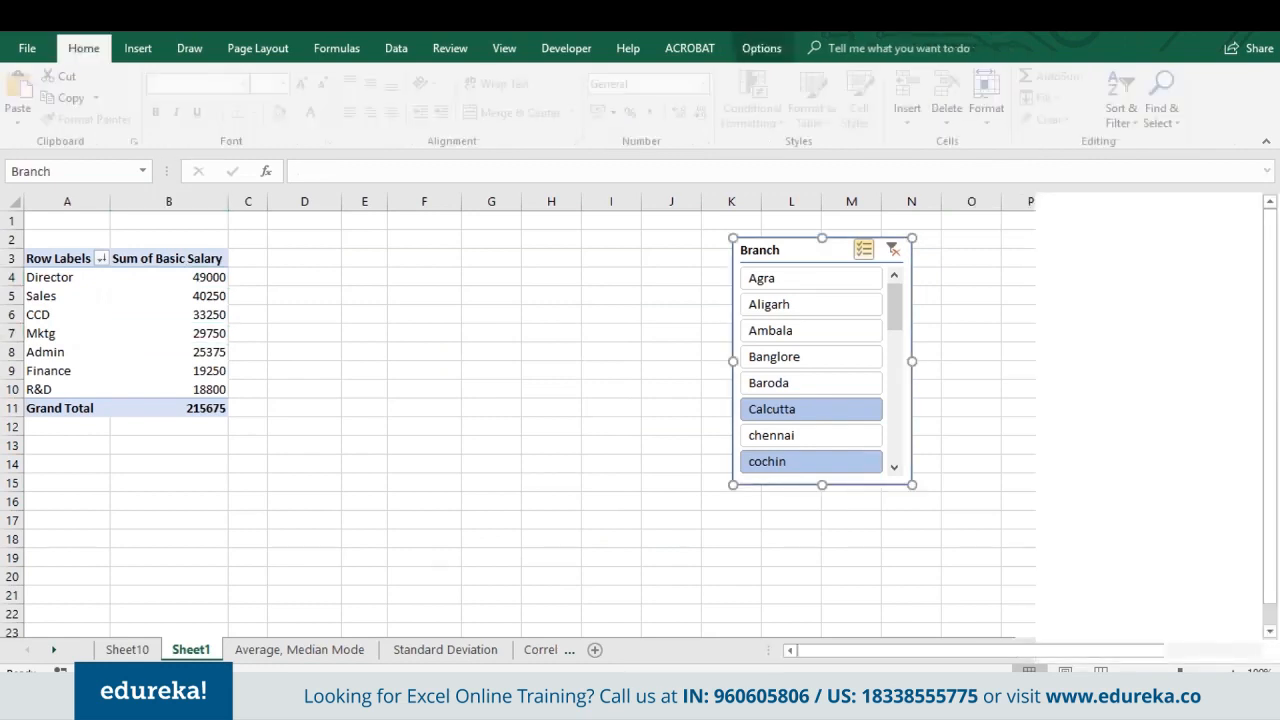
{"action": "left_click", "coordinate": [168, 333]}
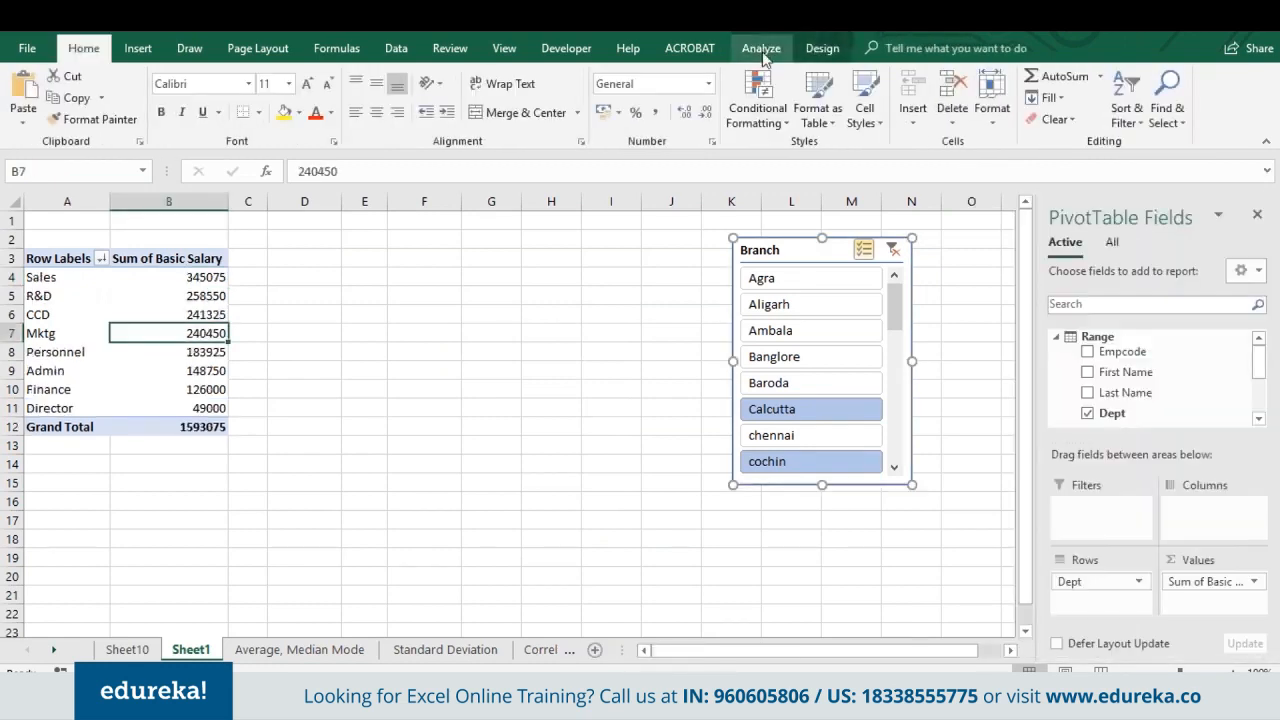
{"action": "left_click", "coordinate": [761, 48]}
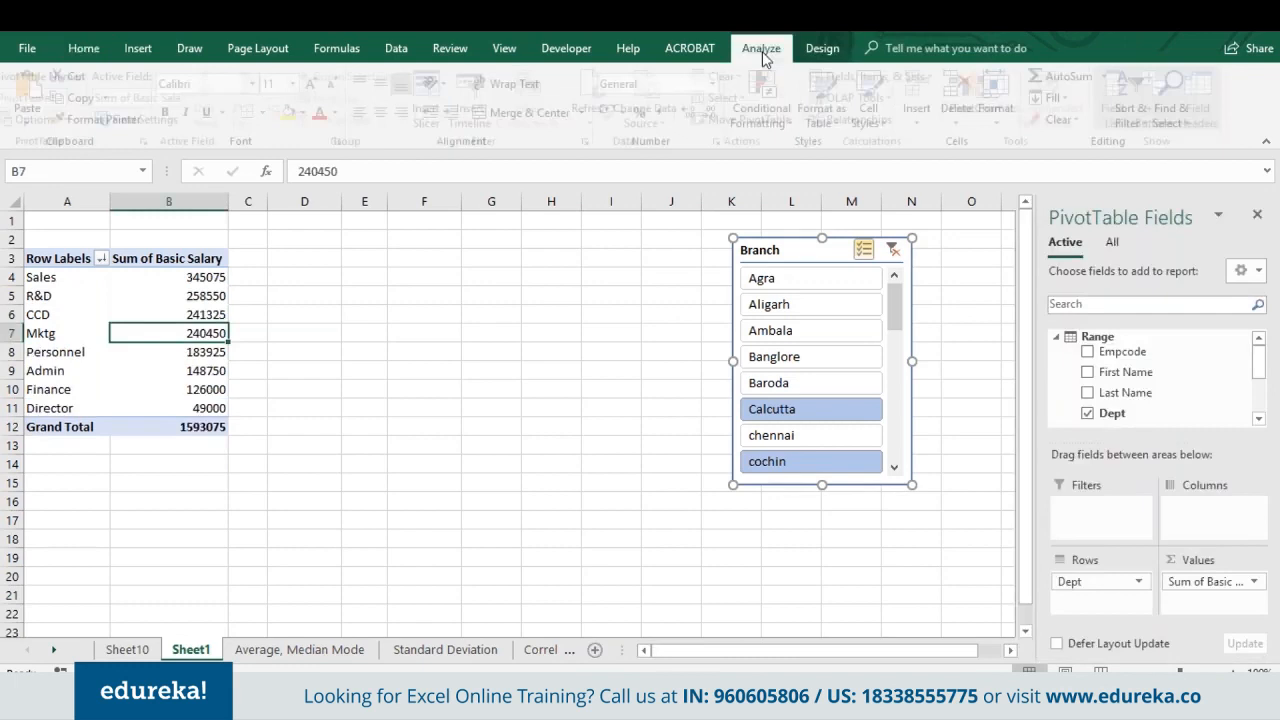
{"action": "key", "text": "Delete"}
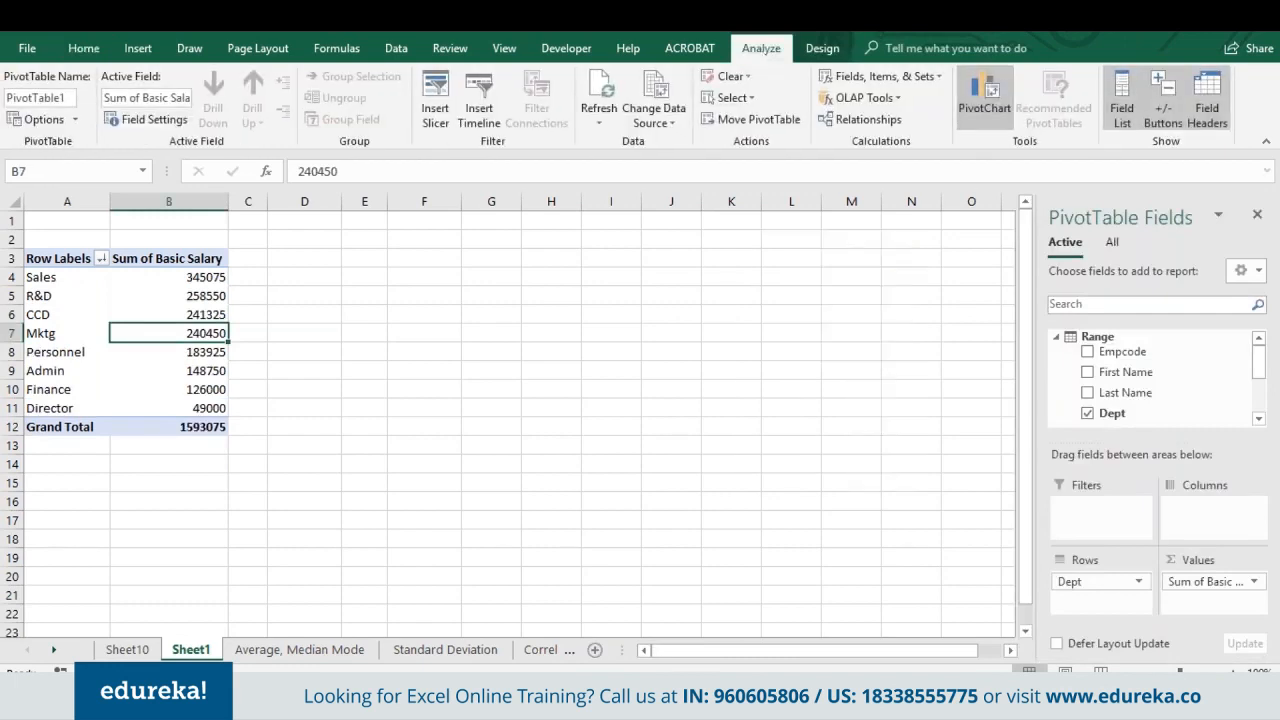
Step: Insert a clustered column PivotChart of basic salary by department and add data labels to its columns
{"action": "left_click", "coordinate": [984, 97]}
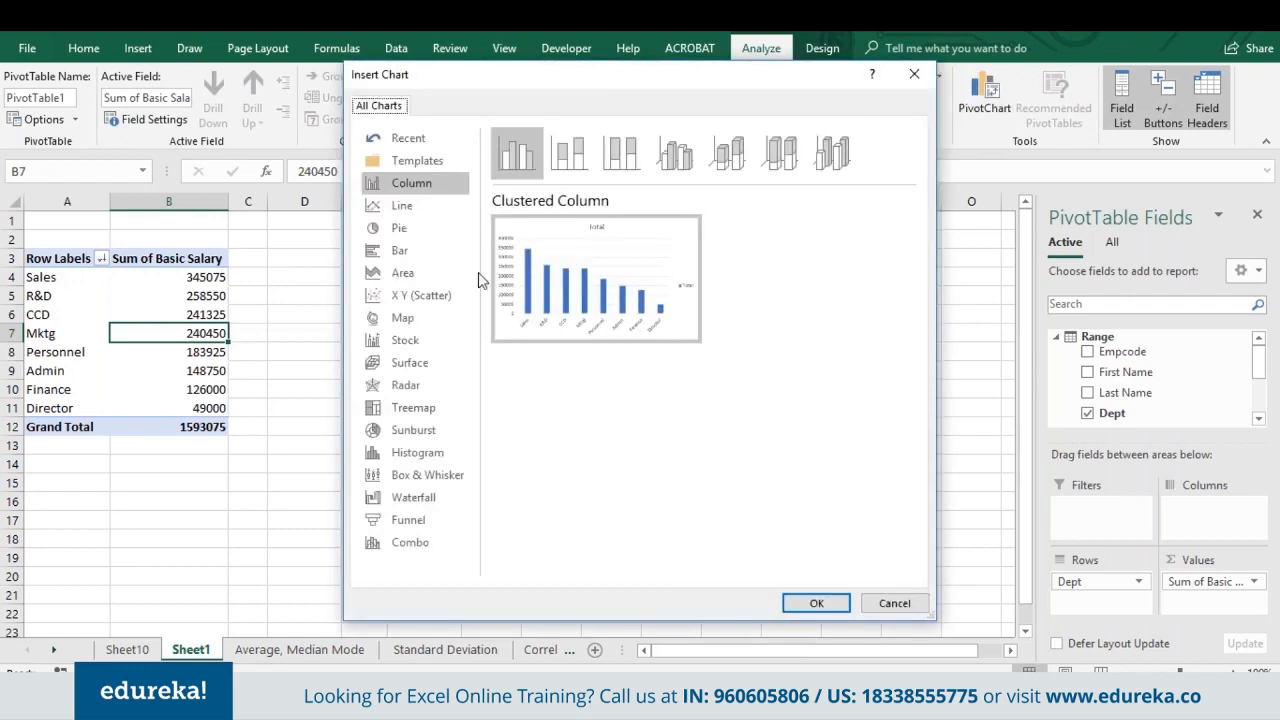
{"action": "left_click", "coordinate": [816, 603]}
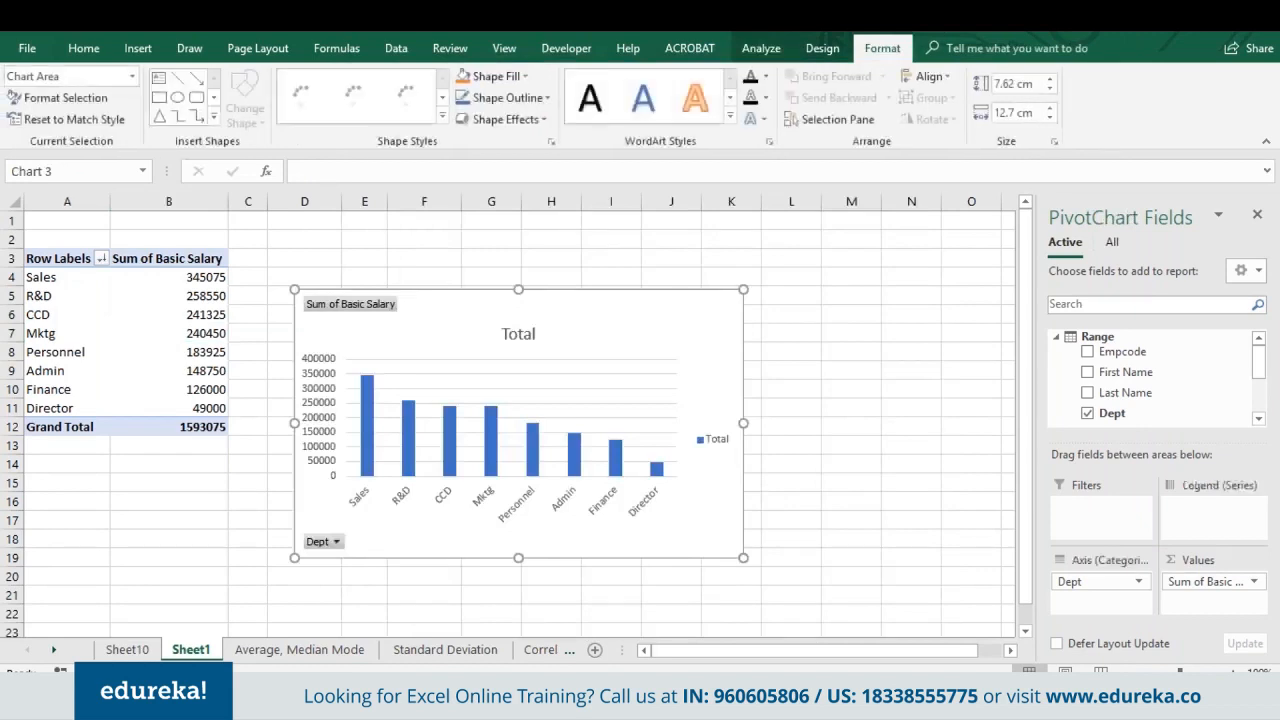
{"action": "left_click", "coordinate": [520, 337]}
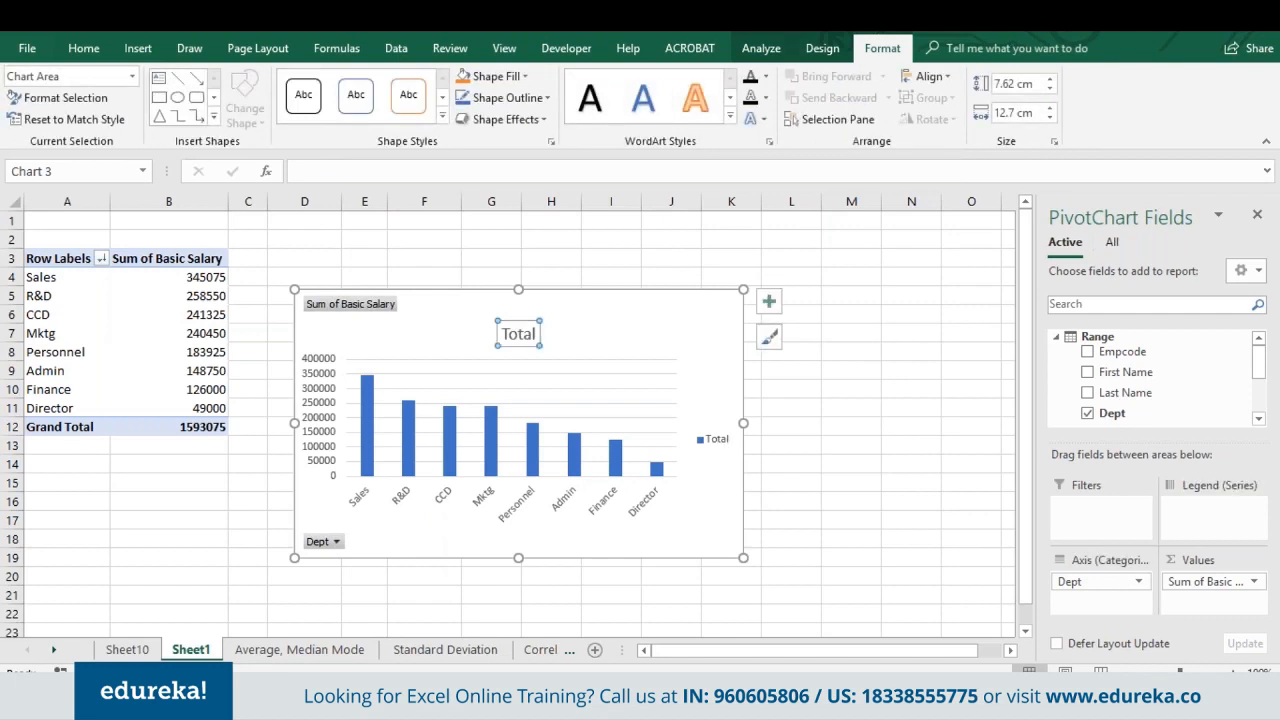
{"action": "double_click", "coordinate": [518, 334]}
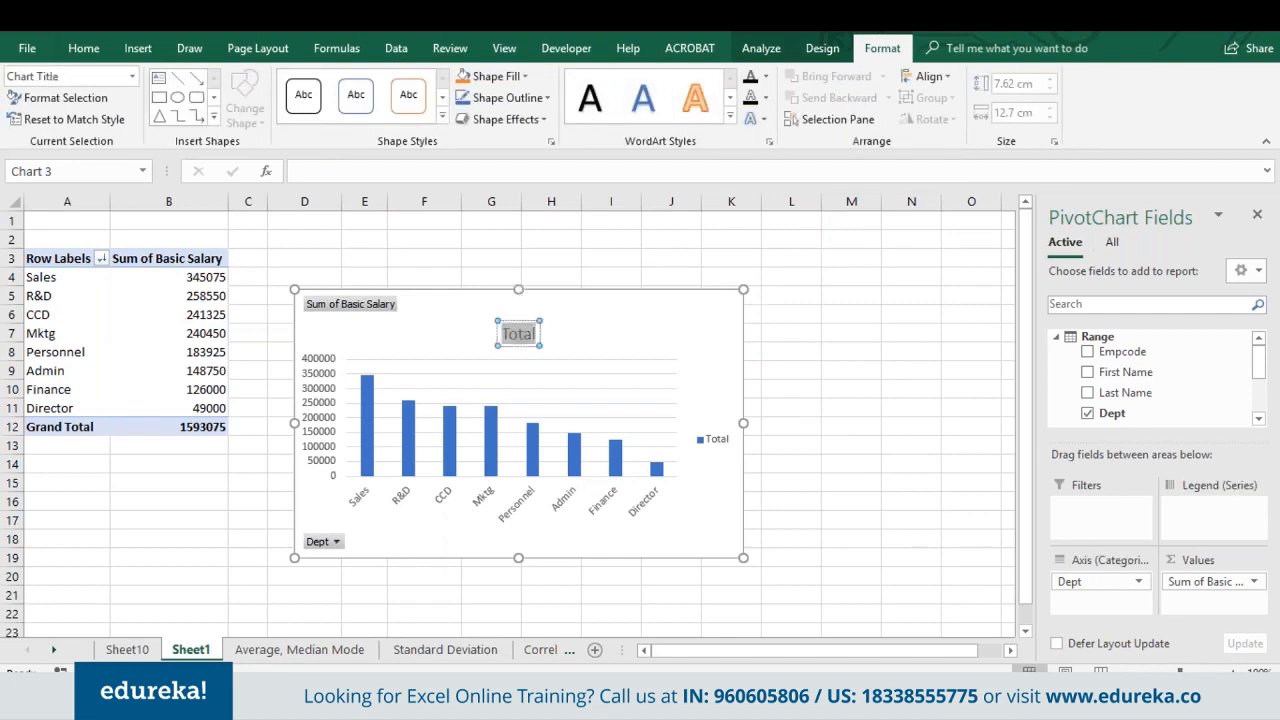
{"action": "left_click", "coordinate": [446, 425]}
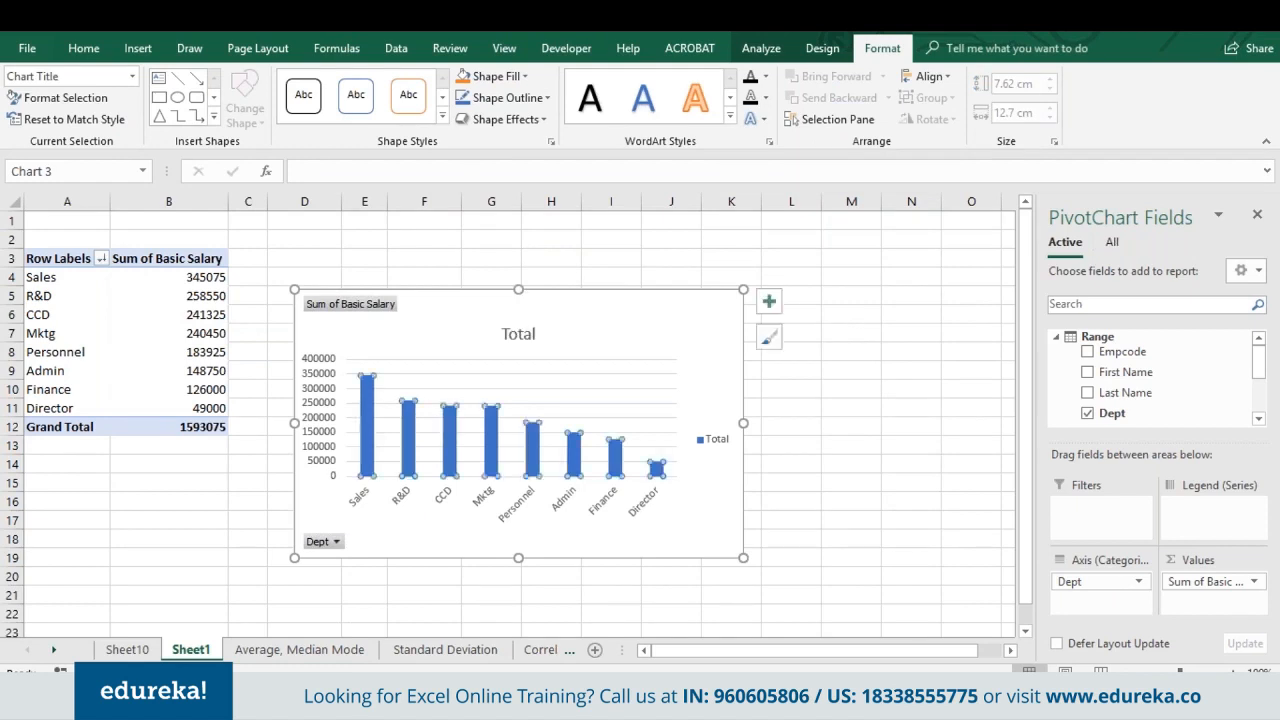
{"action": "left_click", "coordinate": [769, 301]}
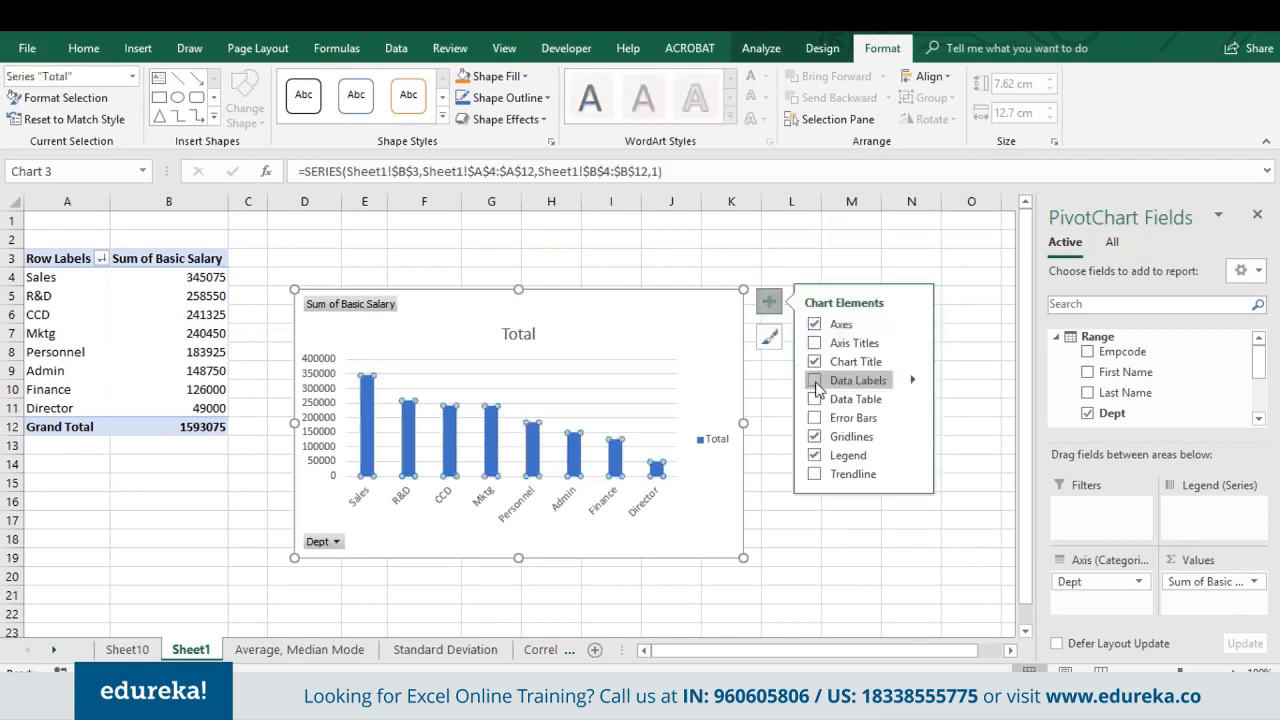
{"action": "left_click", "coordinate": [815, 381]}
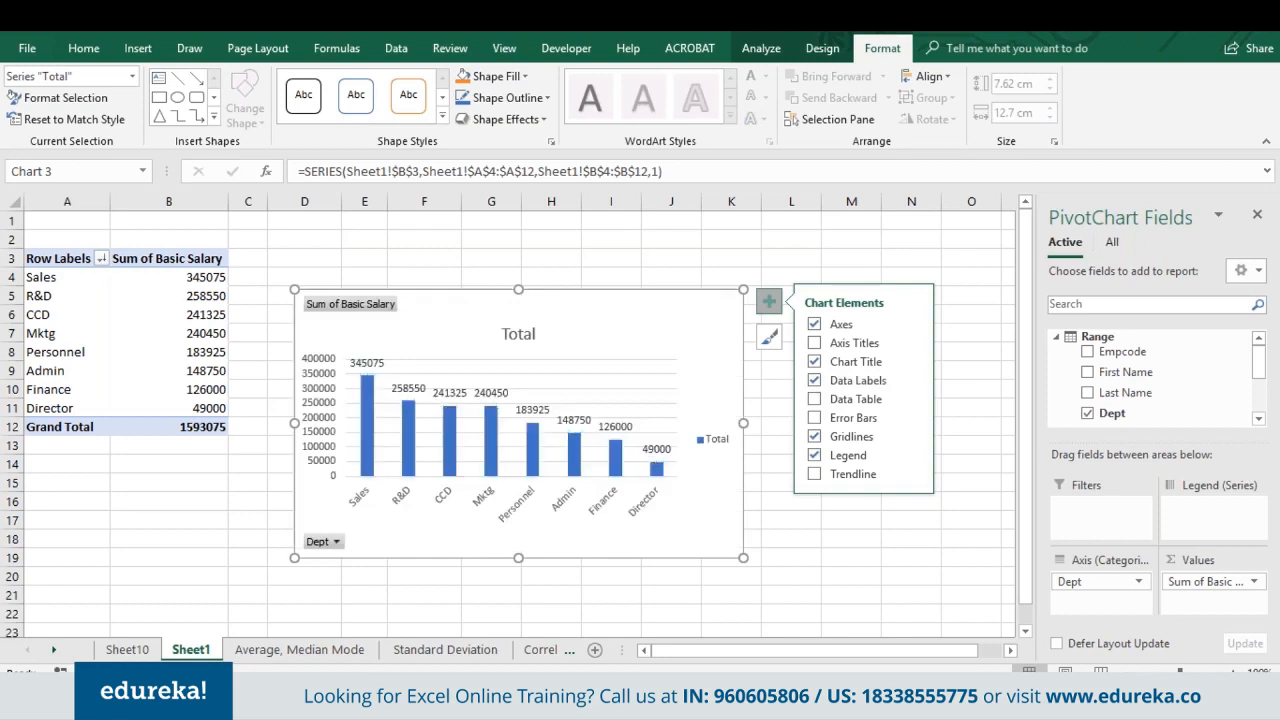
Step: Hide all field buttons on the PivotChart and move the chart farther away from the PivotTable
{"action": "left_click", "coordinate": [362, 308]}
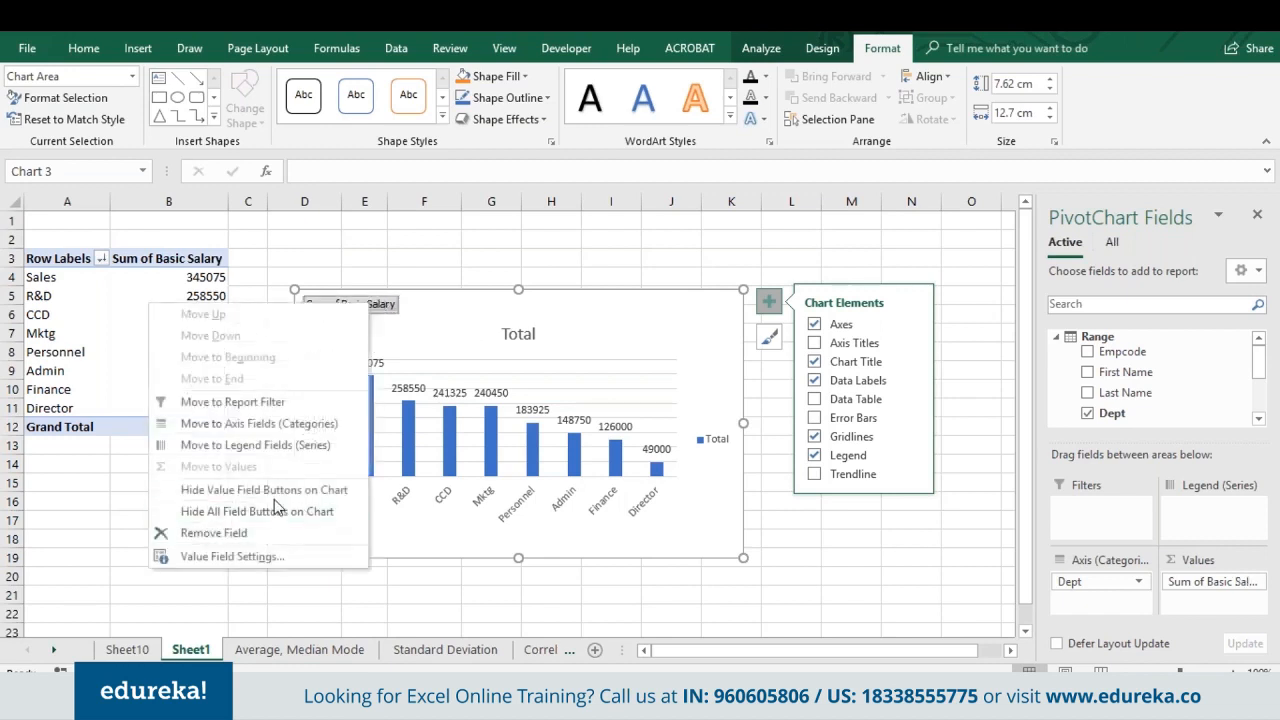
{"action": "left_click", "coordinate": [276, 491]}
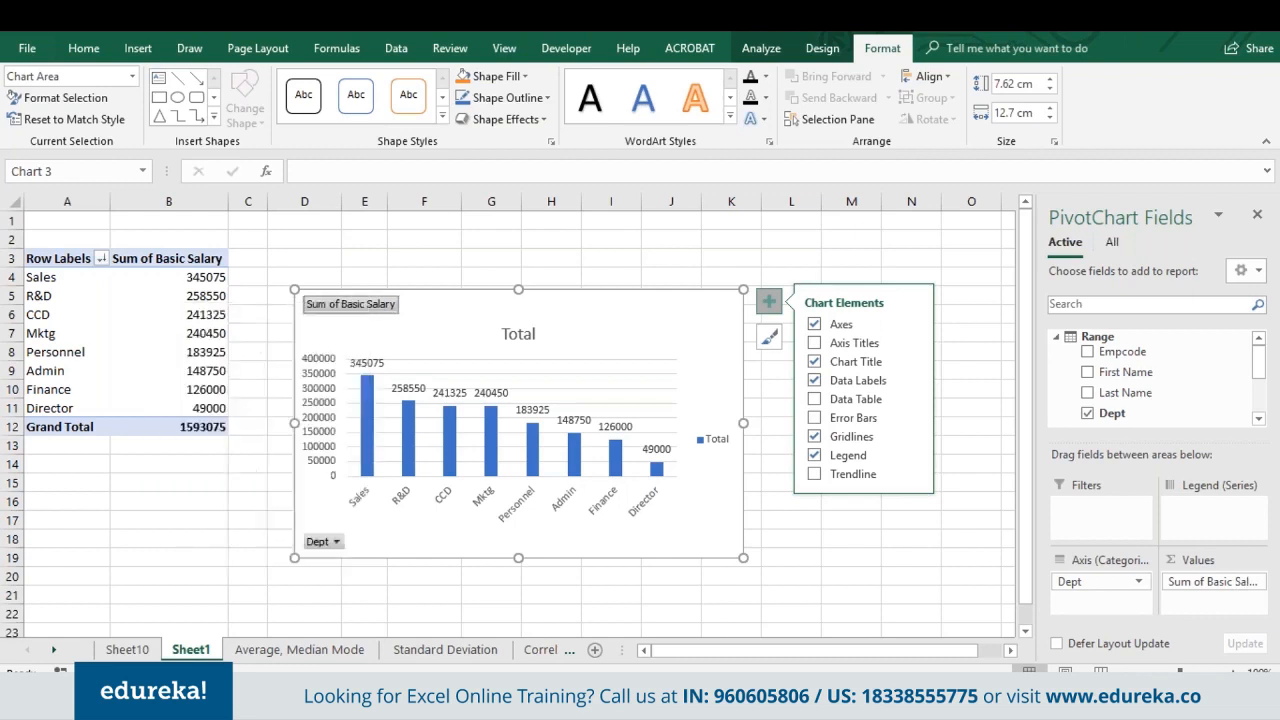
{"action": "left_click", "coordinate": [170, 333]}
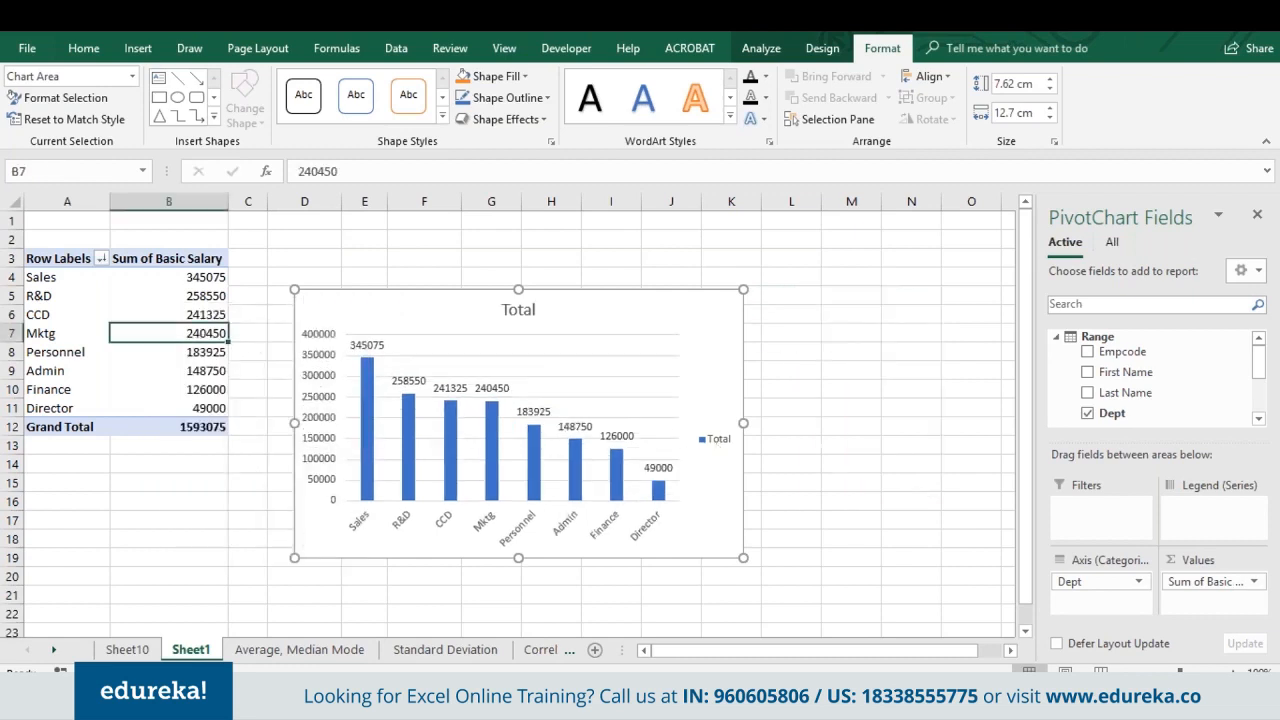
{"action": "left_click", "coordinate": [557, 295]}
{"action": "left_click_drag", "start_coordinate": [557, 295], "coordinate": [757, 277]}
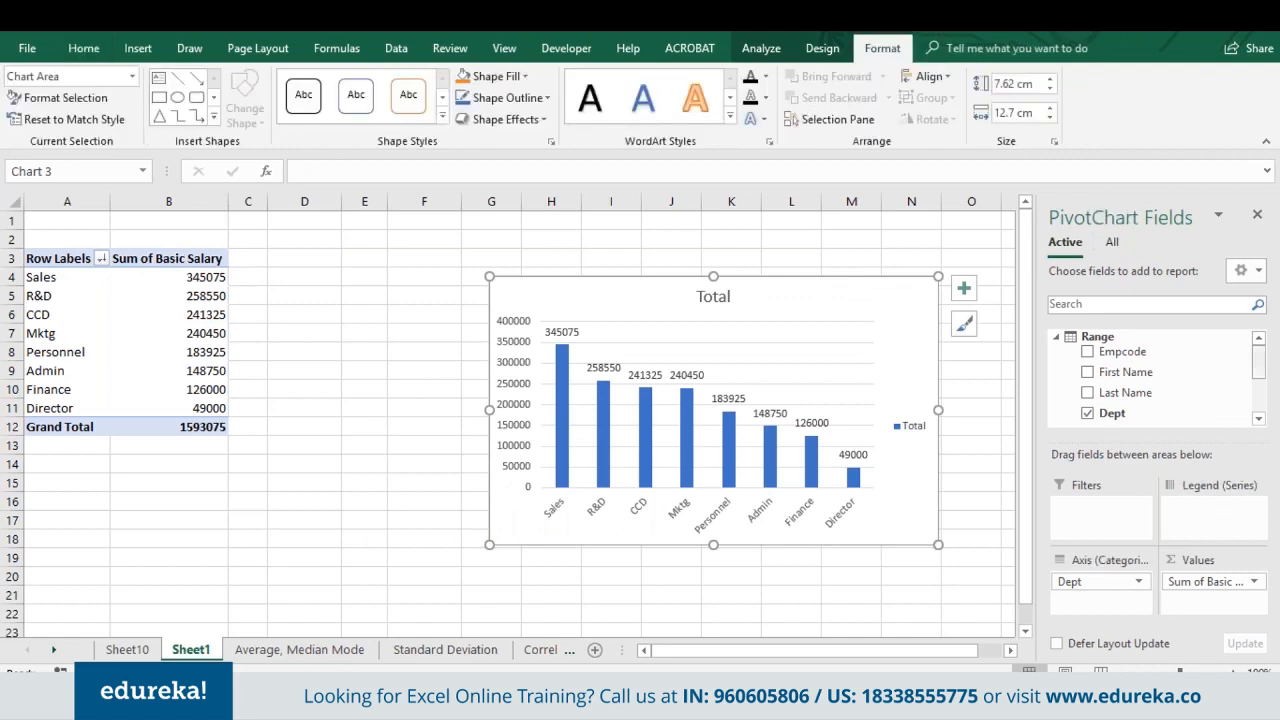
Step: Add the Region field to the PivotChart's legend series and enlarge the chart to about 8 cm high by 16.2 cm wide
{"action": "left_click_drag", "start_coordinate": [1143, 396], "coordinate": [1210, 512]}
{"action": "left_click", "coordinate": [1258, 419]}
{"action": "left_click", "coordinate": [1258, 419]}
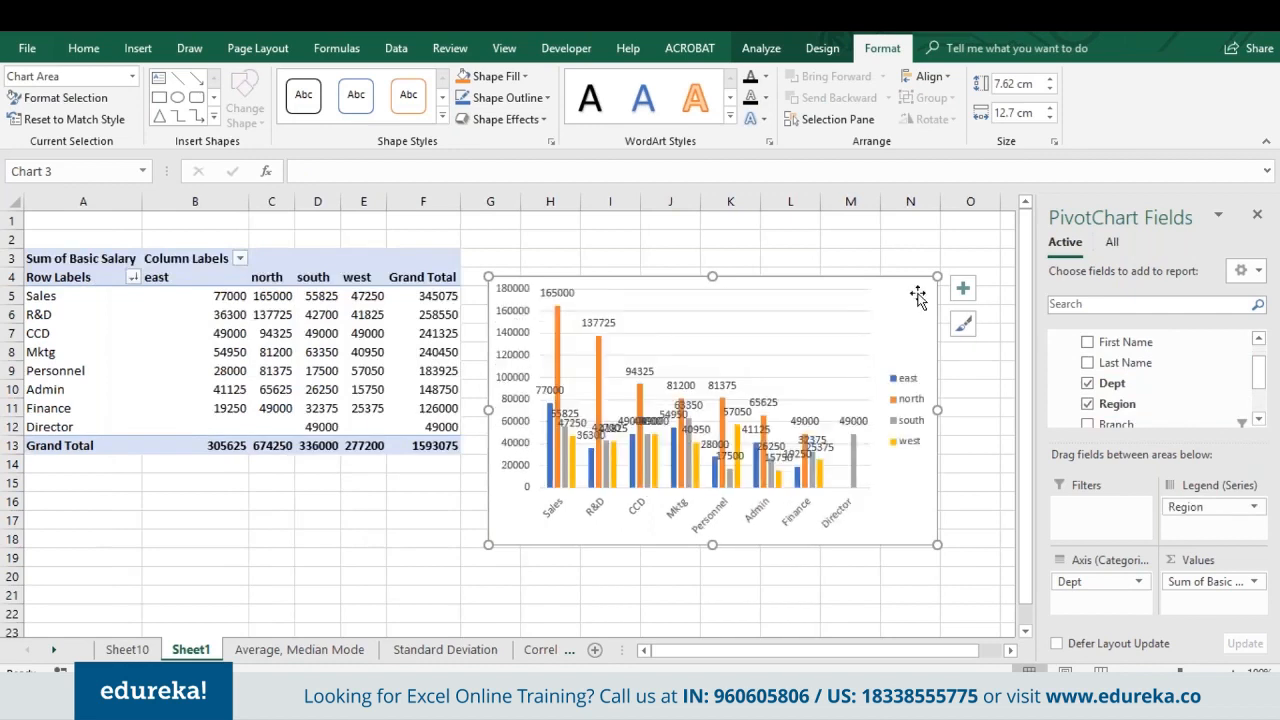
{"action": "left_click_drag", "start_coordinate": [937, 276], "coordinate": [999, 263]}
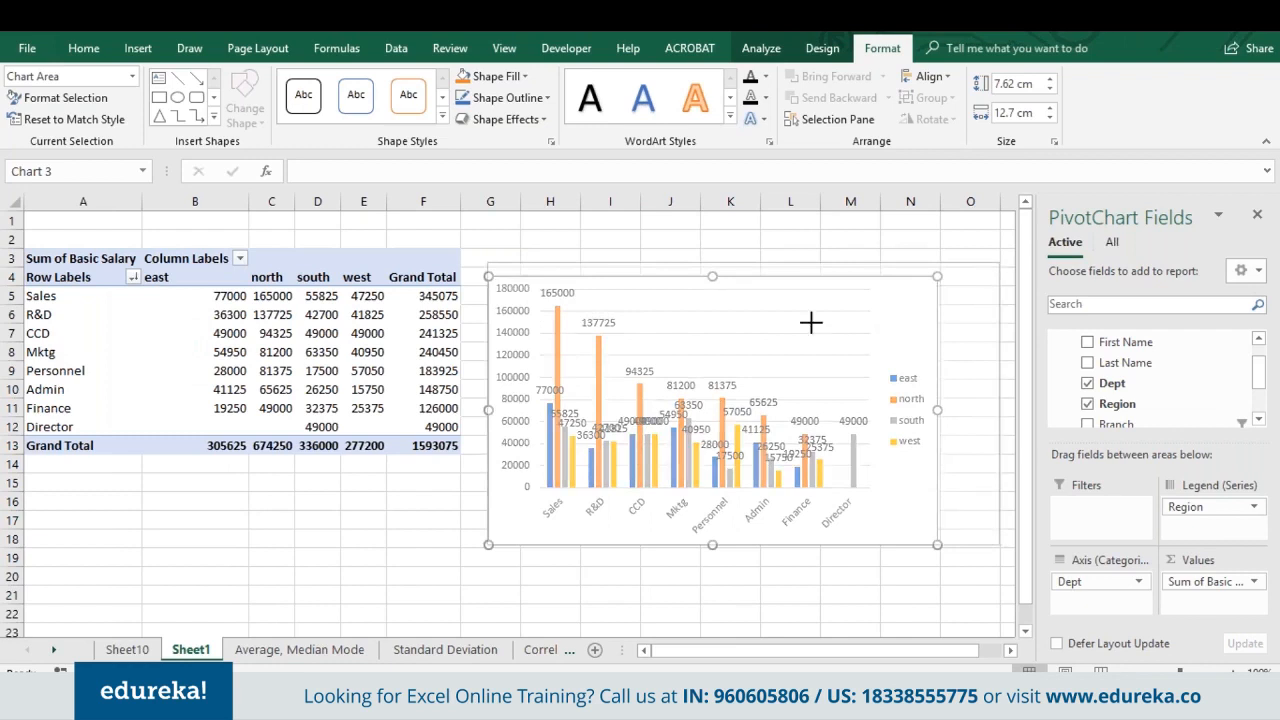
{"action": "left_click_drag", "start_coordinate": [489, 404], "coordinate": [426, 404]}
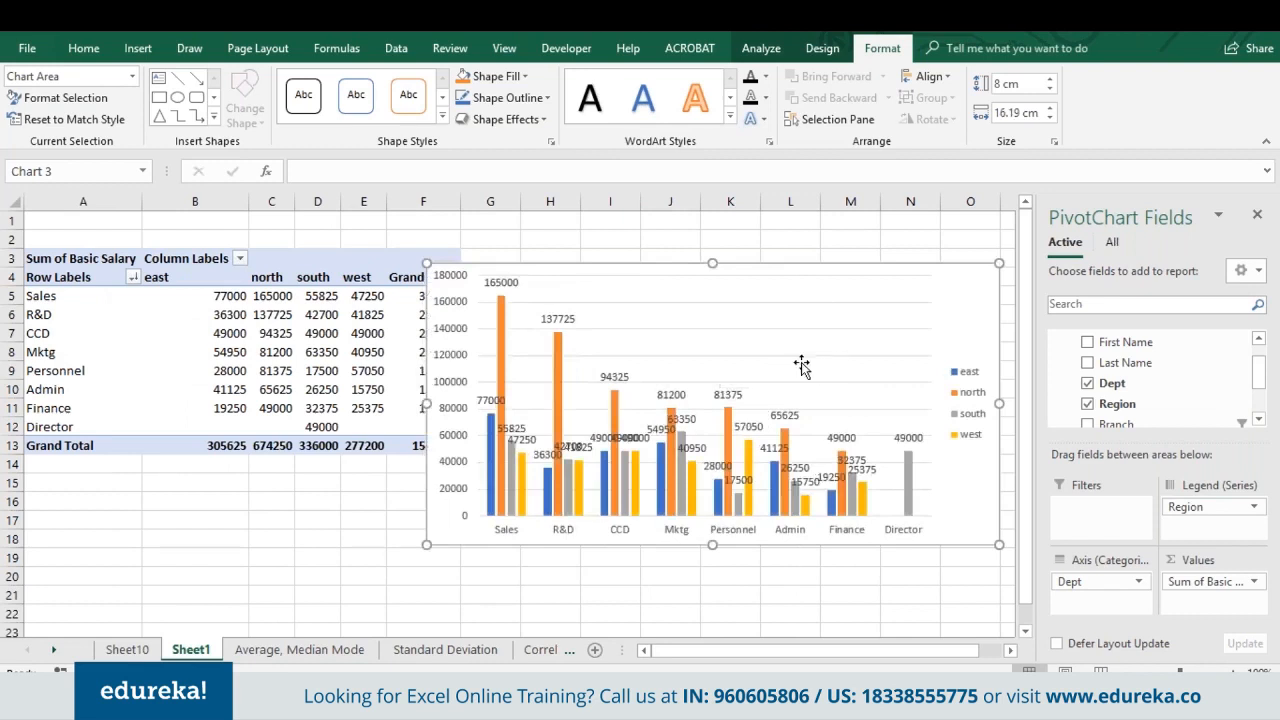
Step: Switch the PivotChart's rows and columns, and switch them back again
{"action": "left_click", "coordinate": [822, 50]}
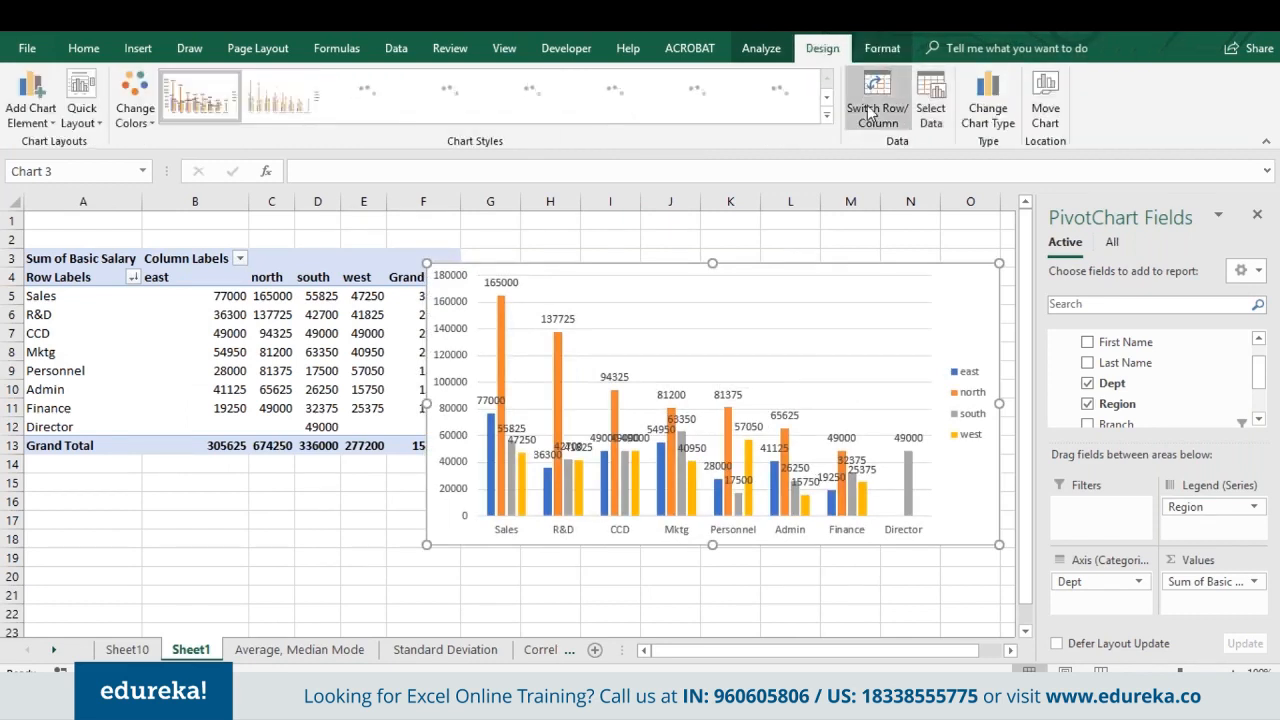
{"action": "left_click", "coordinate": [869, 112]}
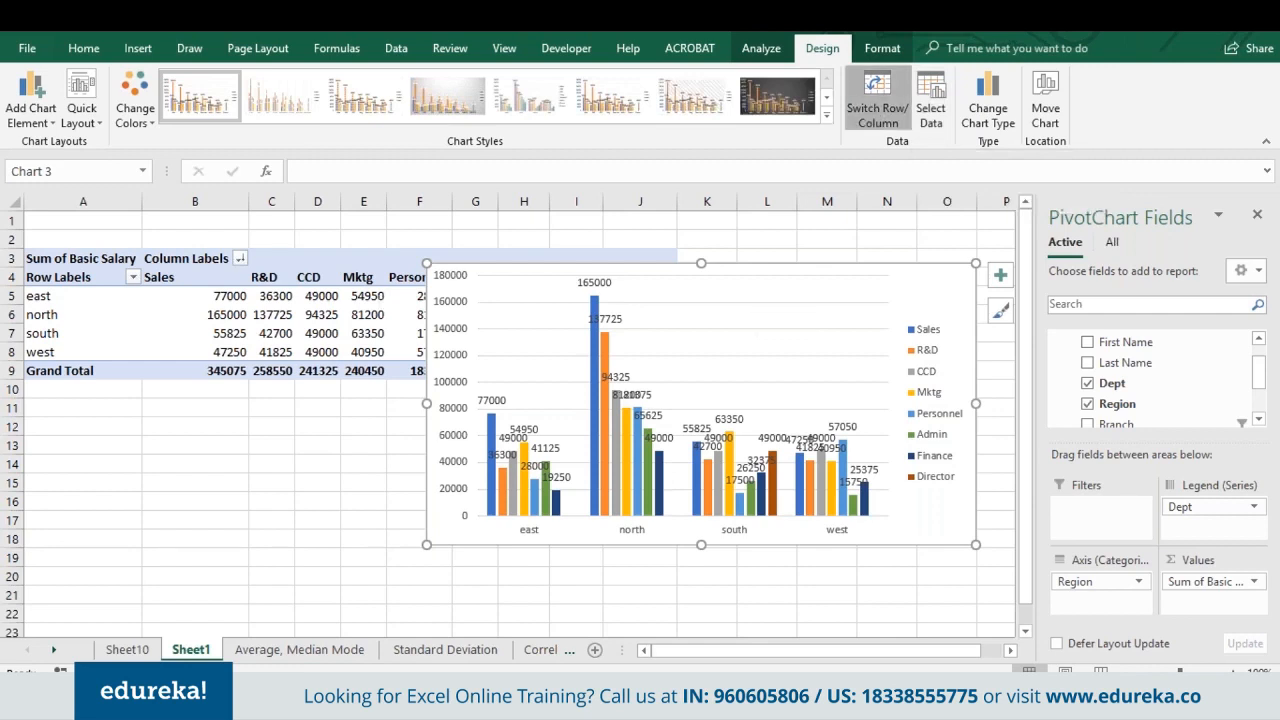
{"action": "left_click", "coordinate": [878, 100]}
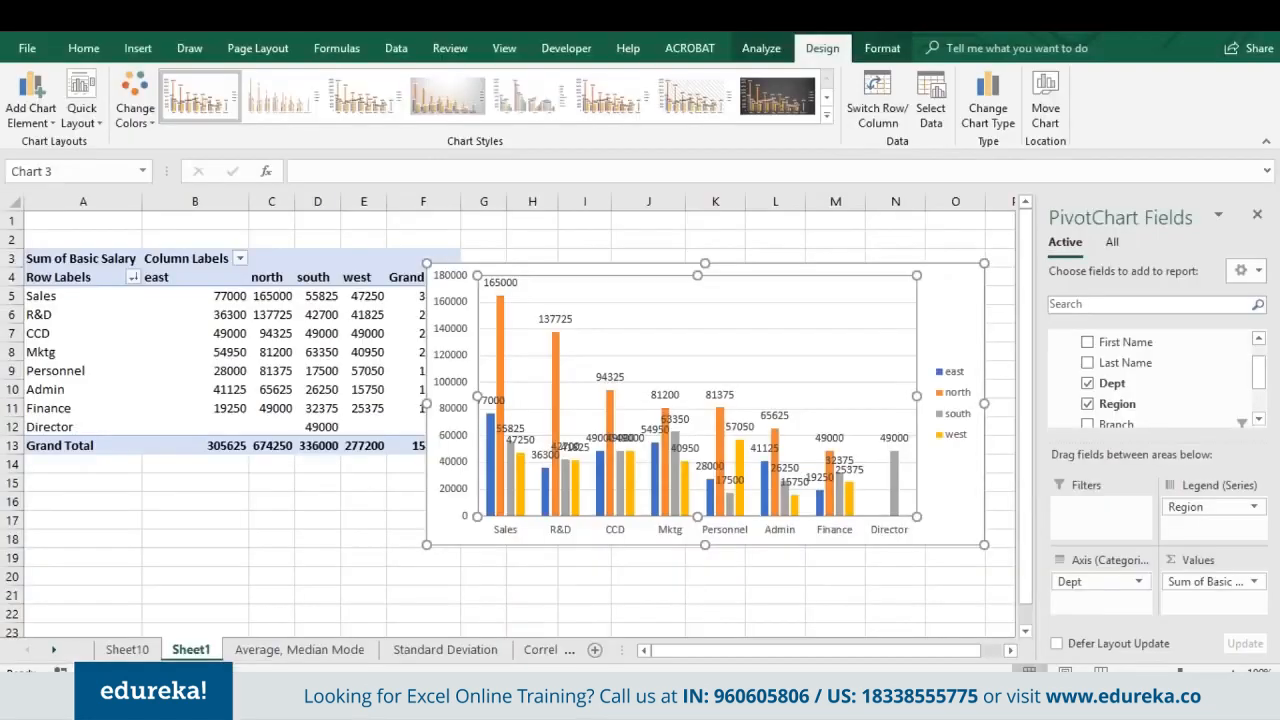
Step: Delete the PivotChart and remove the Region field from the PivotTable's columns
{"action": "left_click", "coordinate": [969, 262]}
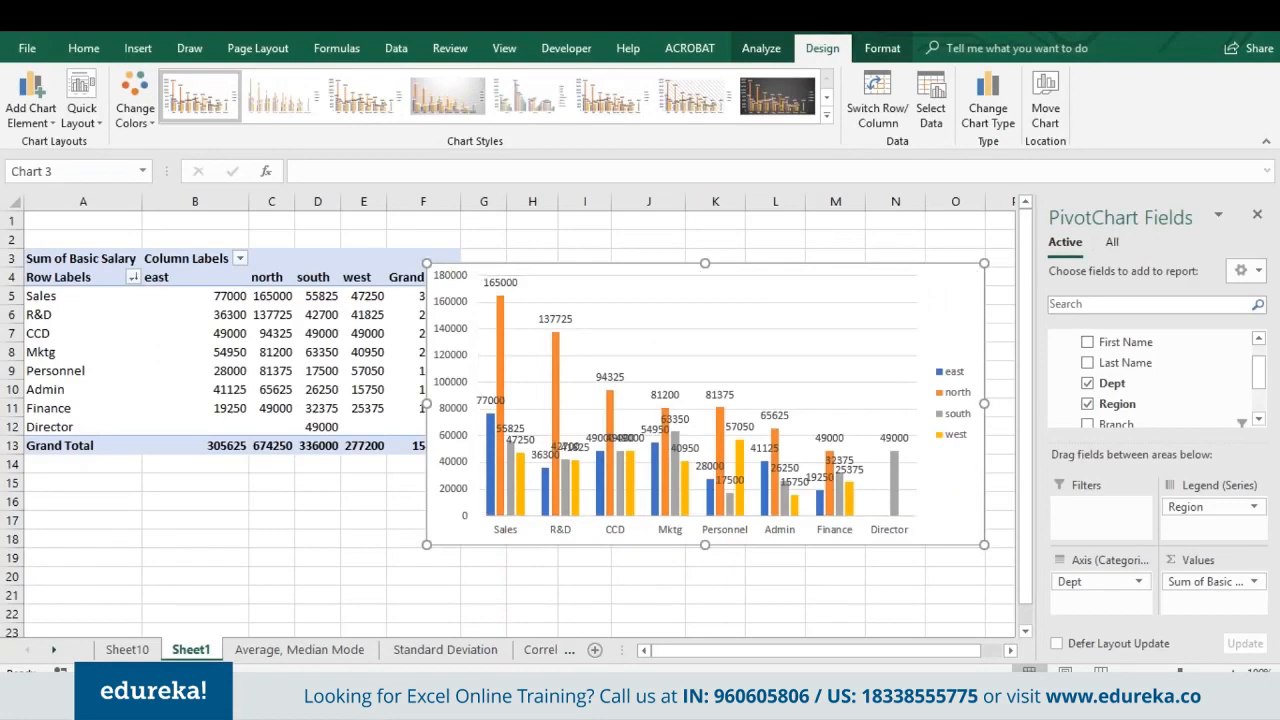
{"action": "left_click", "coordinate": [195, 333]}
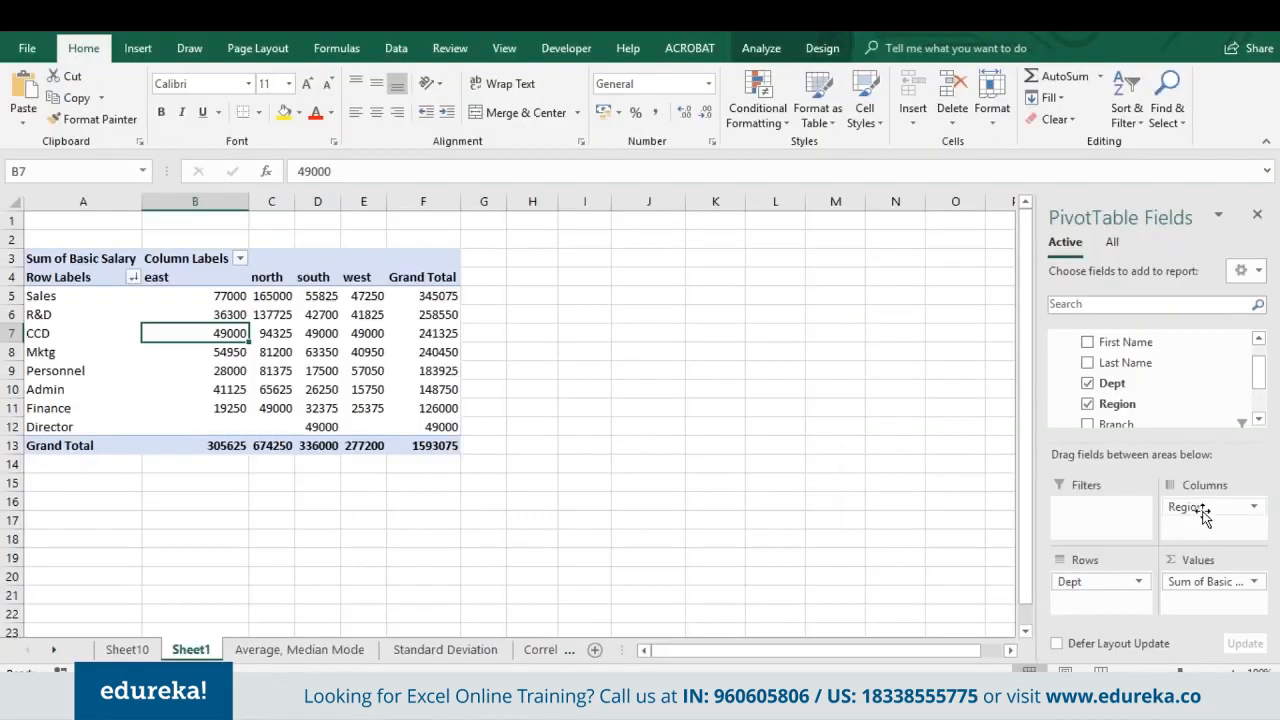
{"action": "left_click_drag", "start_coordinate": [1190, 507], "coordinate": [1159, 350]}
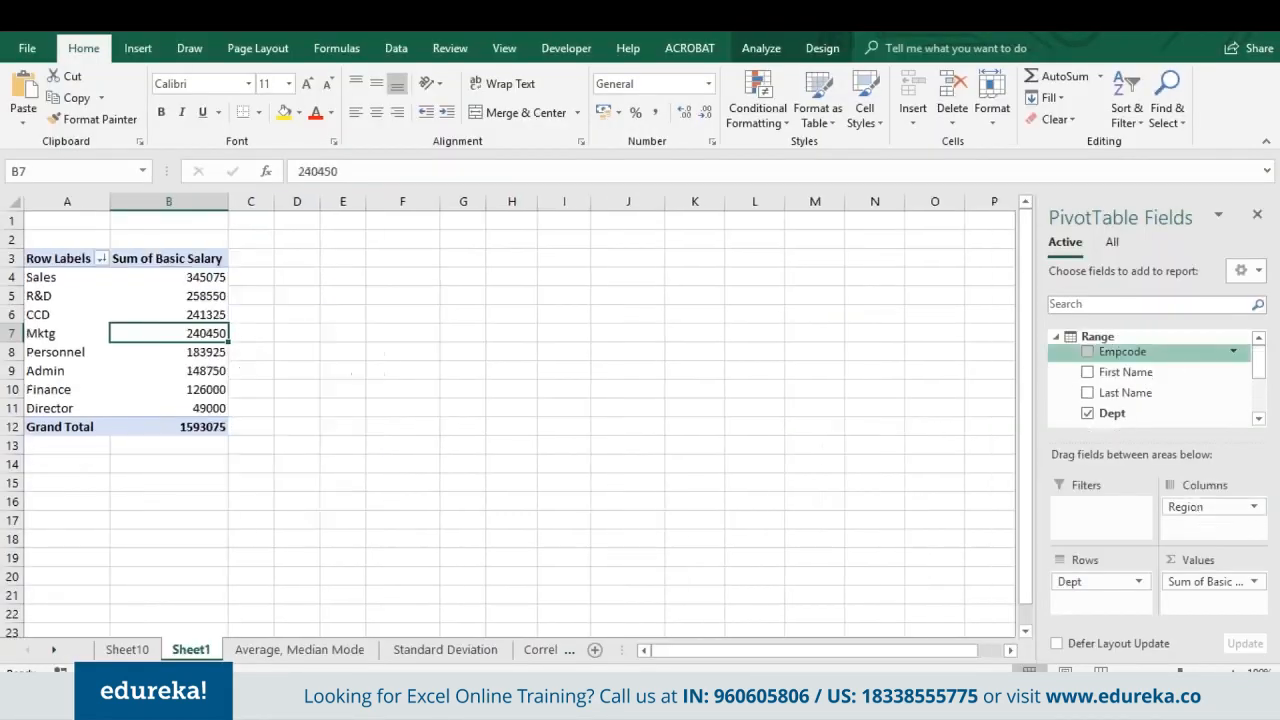
Step: Copy the whole PivotTable in A3:B12 and paste a duplicate of it at cell I3
{"action": "left_click", "coordinate": [40, 290]}
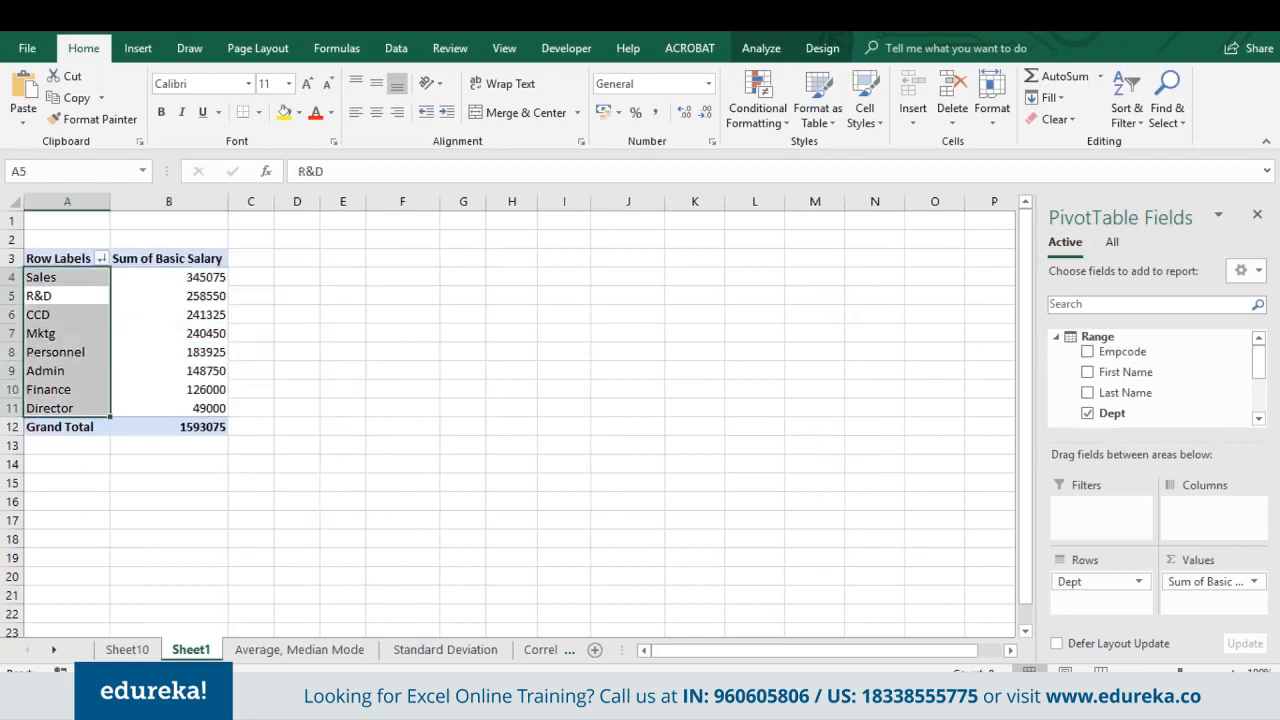
{"action": "left_click", "coordinate": [71, 294]}
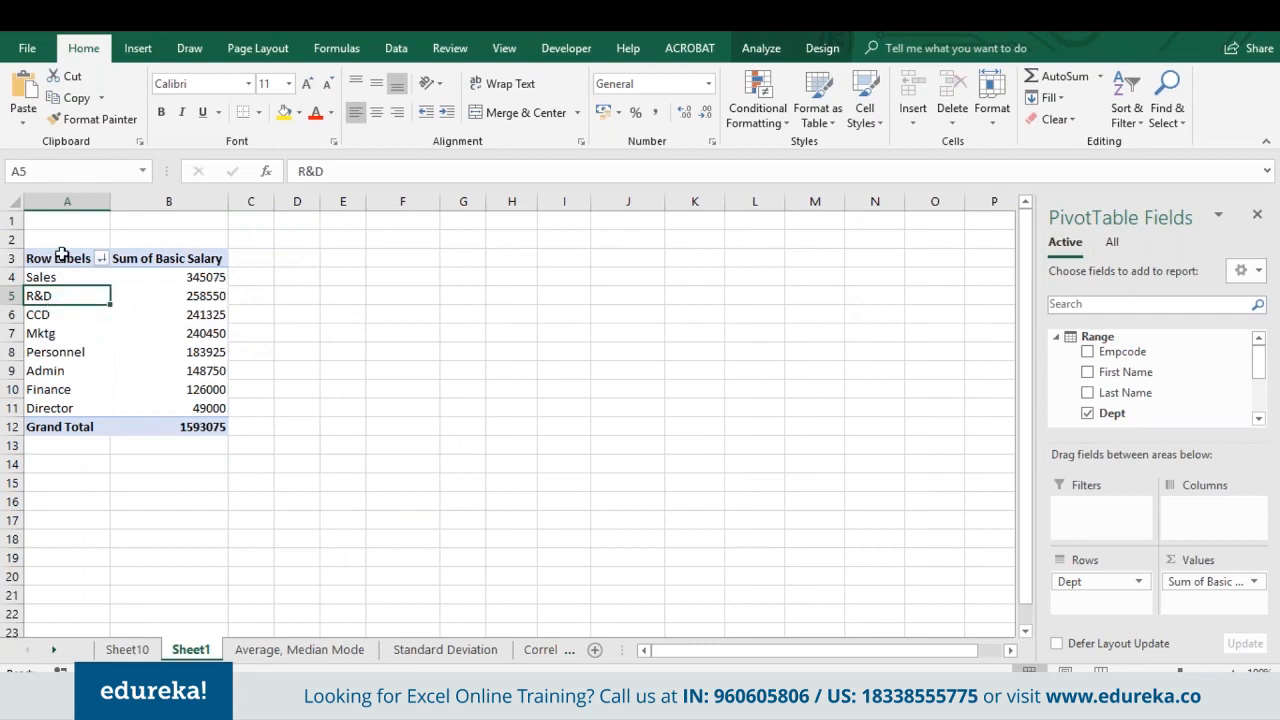
{"action": "left_click", "coordinate": [62, 256]}
{"action": "left_click_drag", "start_coordinate": [213, 260], "coordinate": [209, 429]}
{"action": "key", "text": "ctrl+c"}
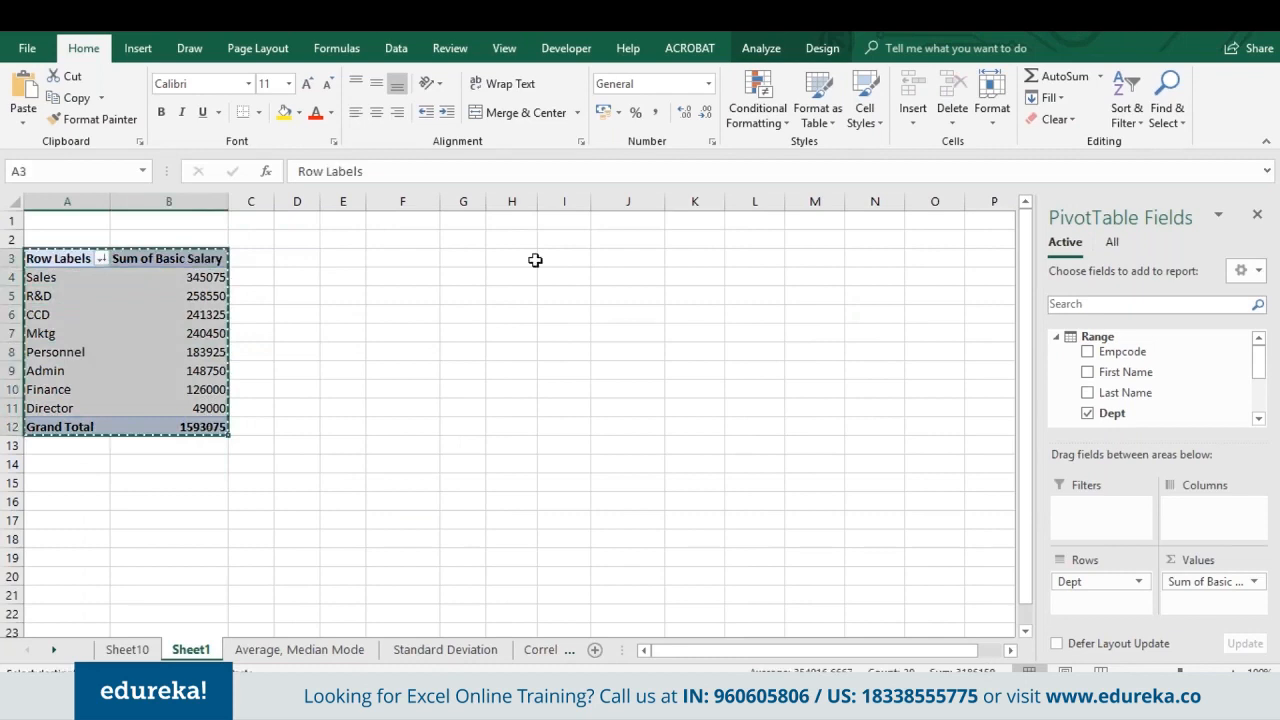
{"action": "left_click", "coordinate": [574, 257]}
{"action": "key", "text": "ctrl+v"}
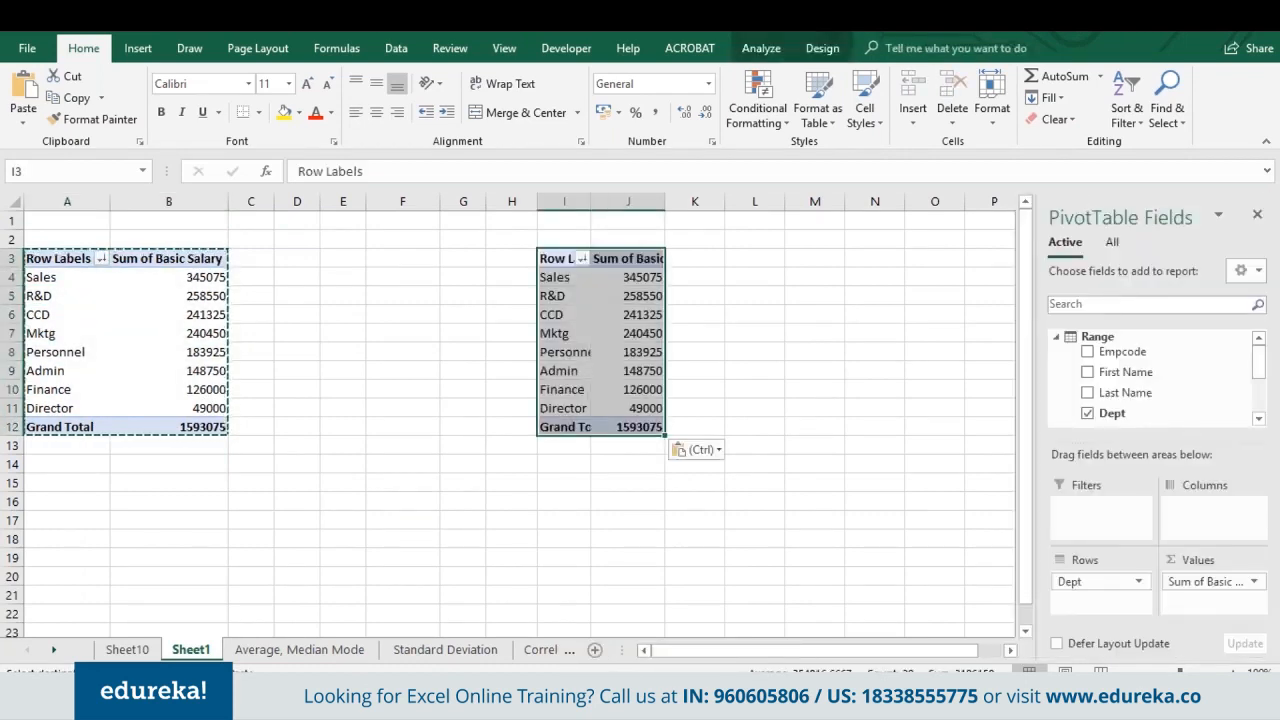
Step: Replace the Dept field with Region in the rows of the copied PivotTable
{"action": "left_click_drag", "start_coordinate": [1095, 581], "coordinate": [1118, 594]}
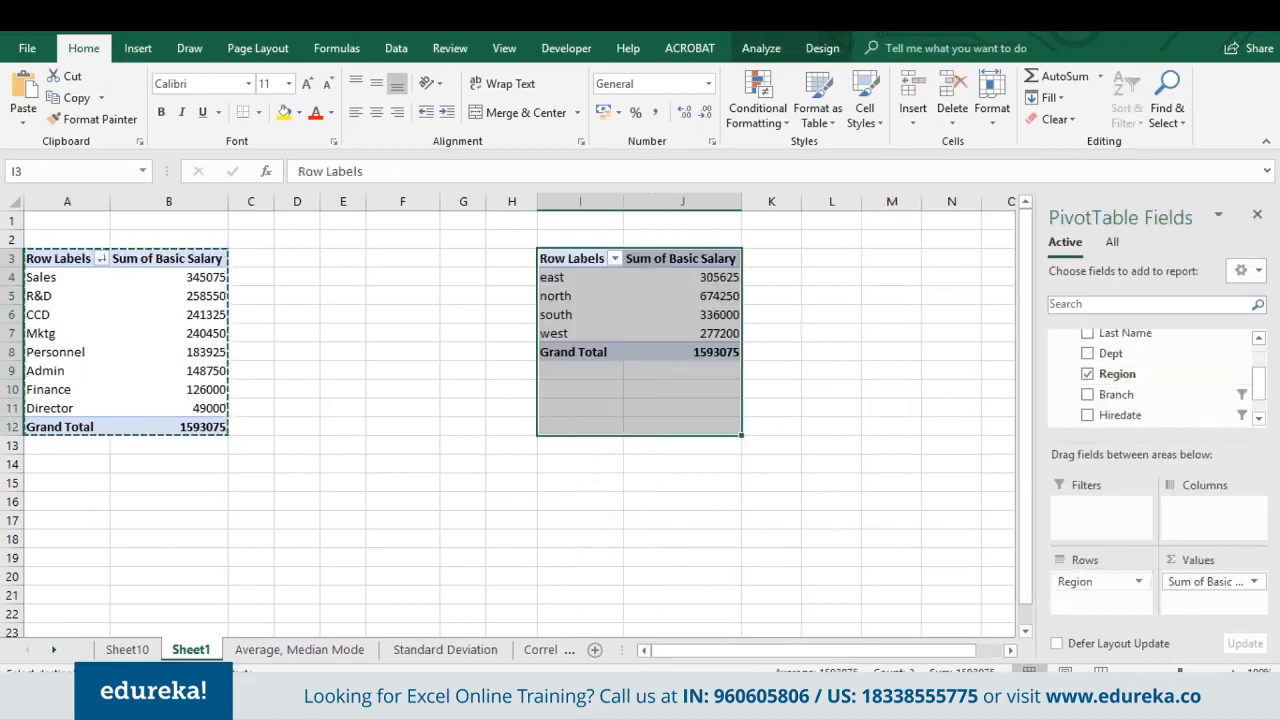
{"action": "left_click", "coordinate": [677, 334]}
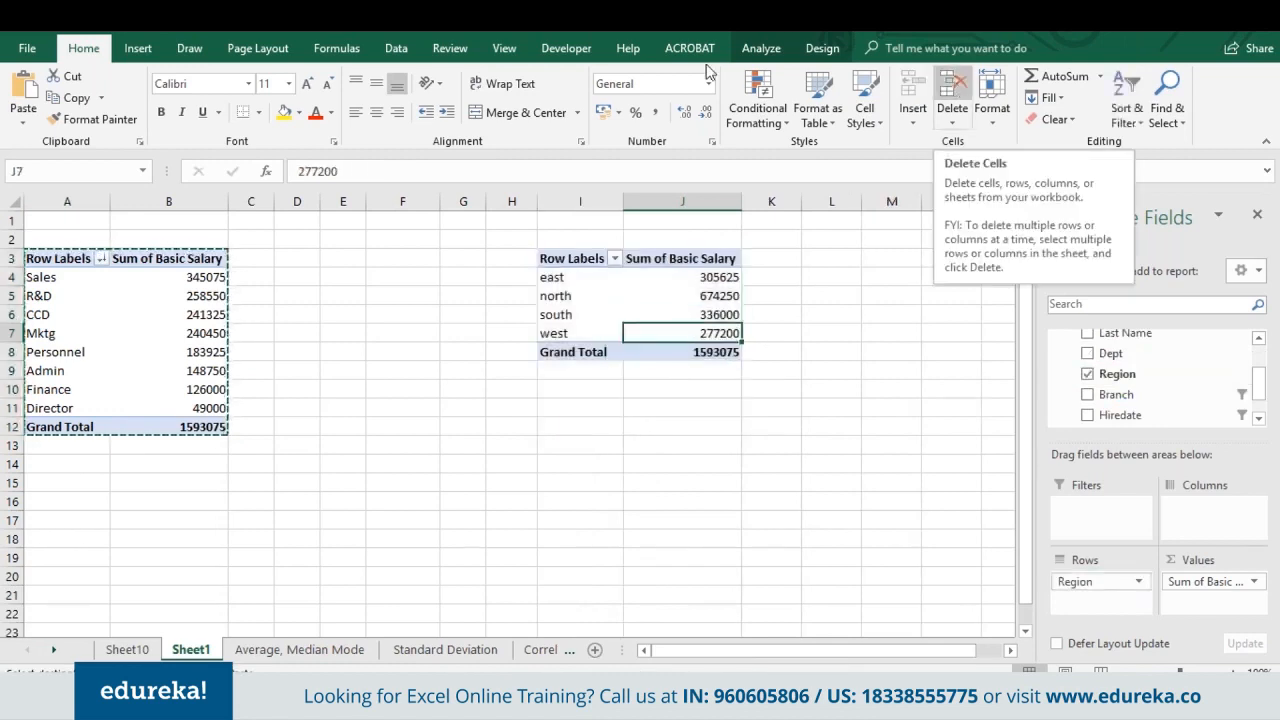
Step: Insert a Branch slicer for the region PivotTable and place it between the two PivotTables with its filter cleared
{"action": "left_click", "coordinate": [760, 48]}
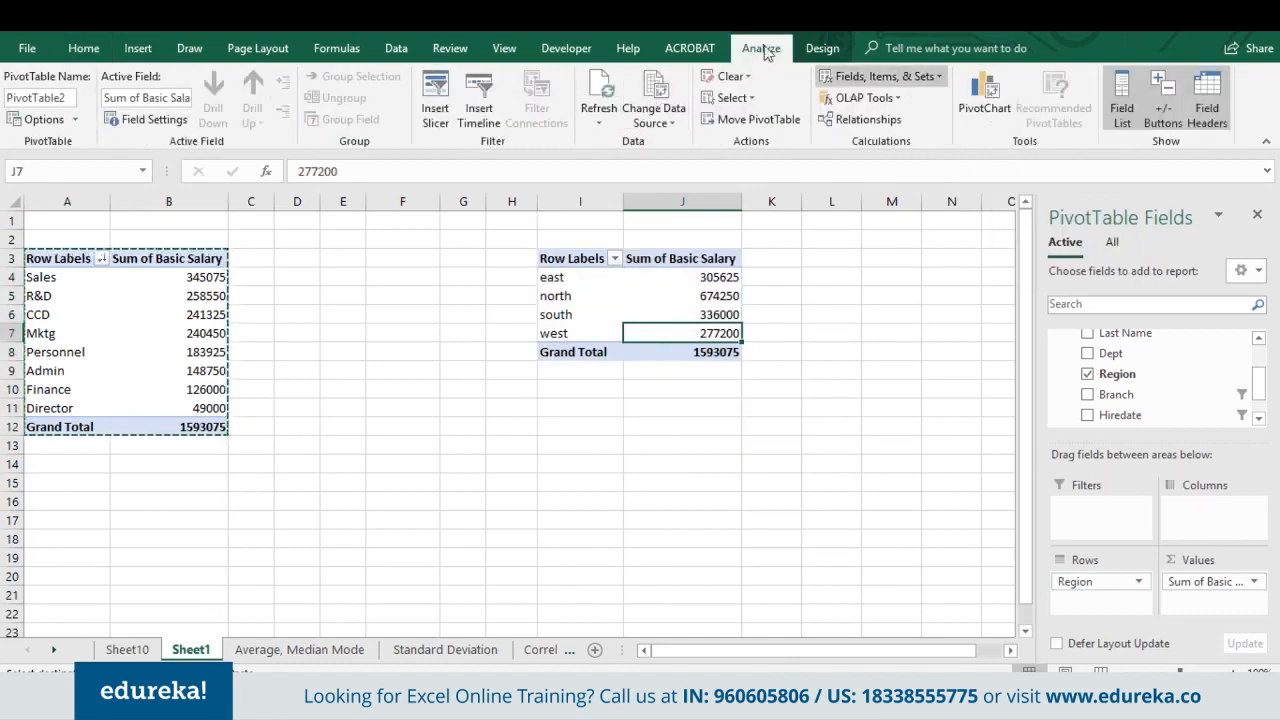
{"action": "left_click", "coordinate": [436, 108]}
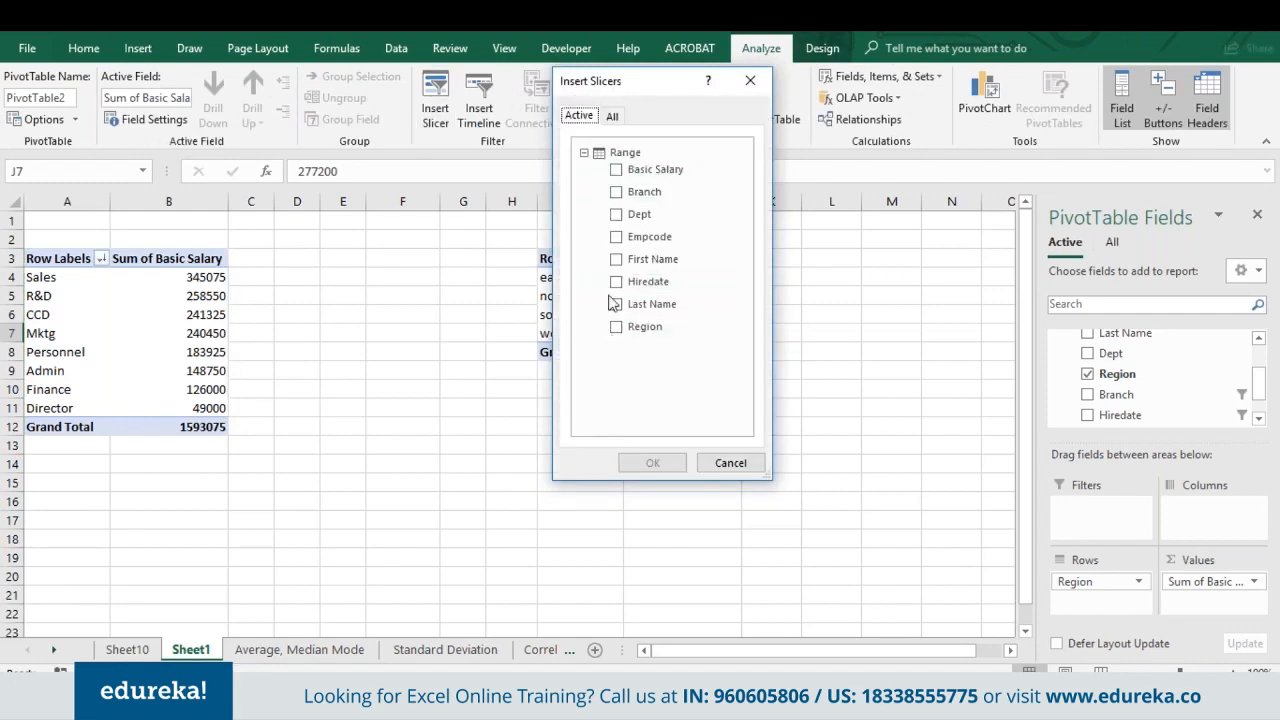
{"action": "left_click", "coordinate": [616, 192]}
{"action": "left_click", "coordinate": [651, 463]}
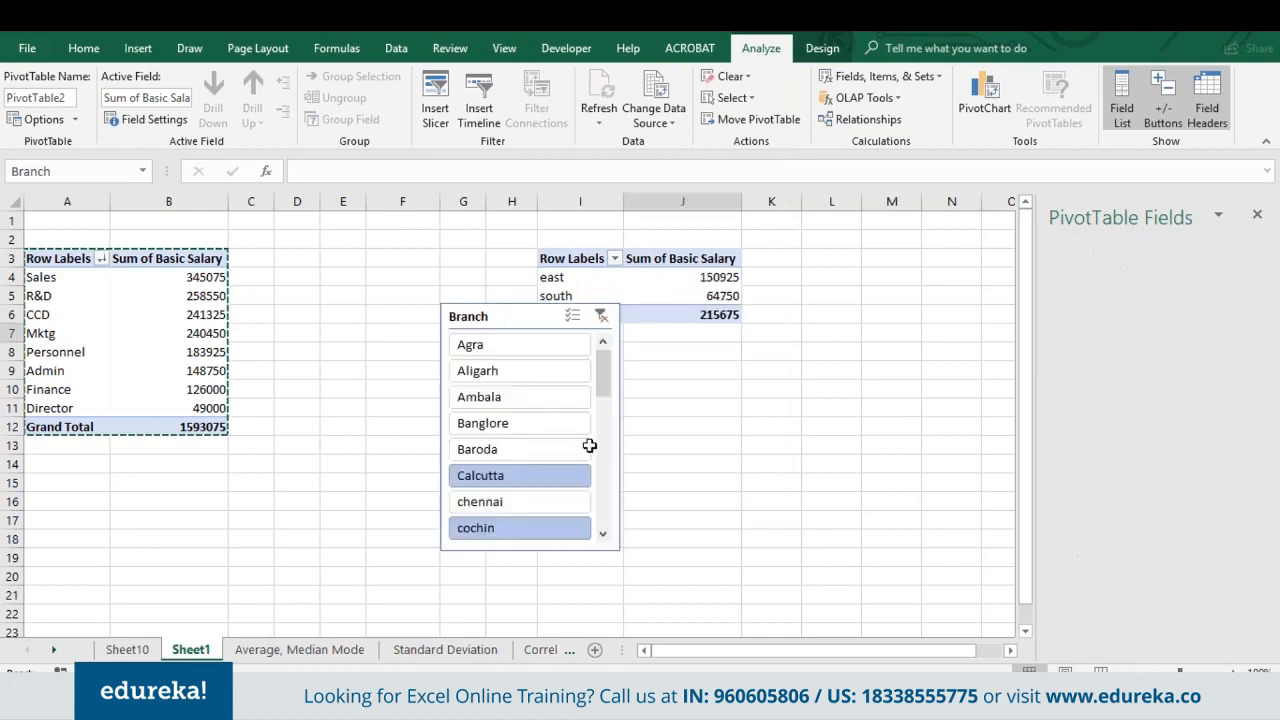
{"action": "left_click", "coordinate": [519, 325]}
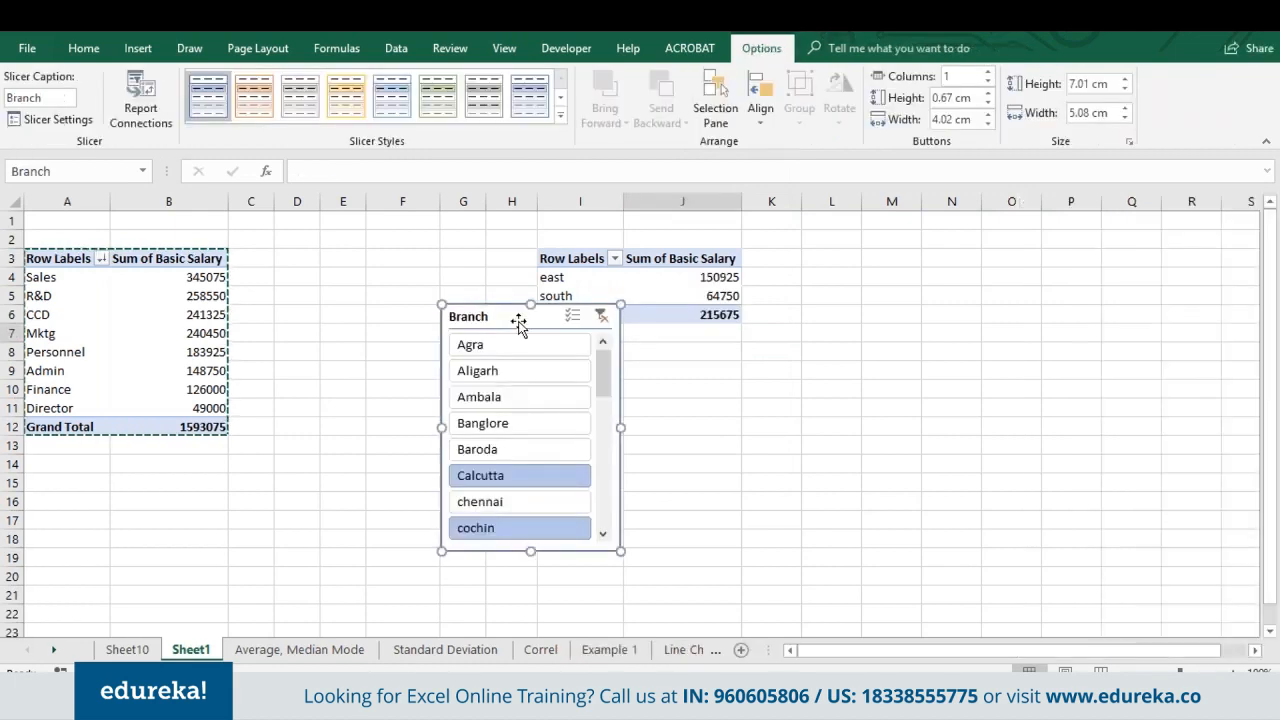
{"action": "left_click_drag", "start_coordinate": [519, 325], "coordinate": [410, 240]}
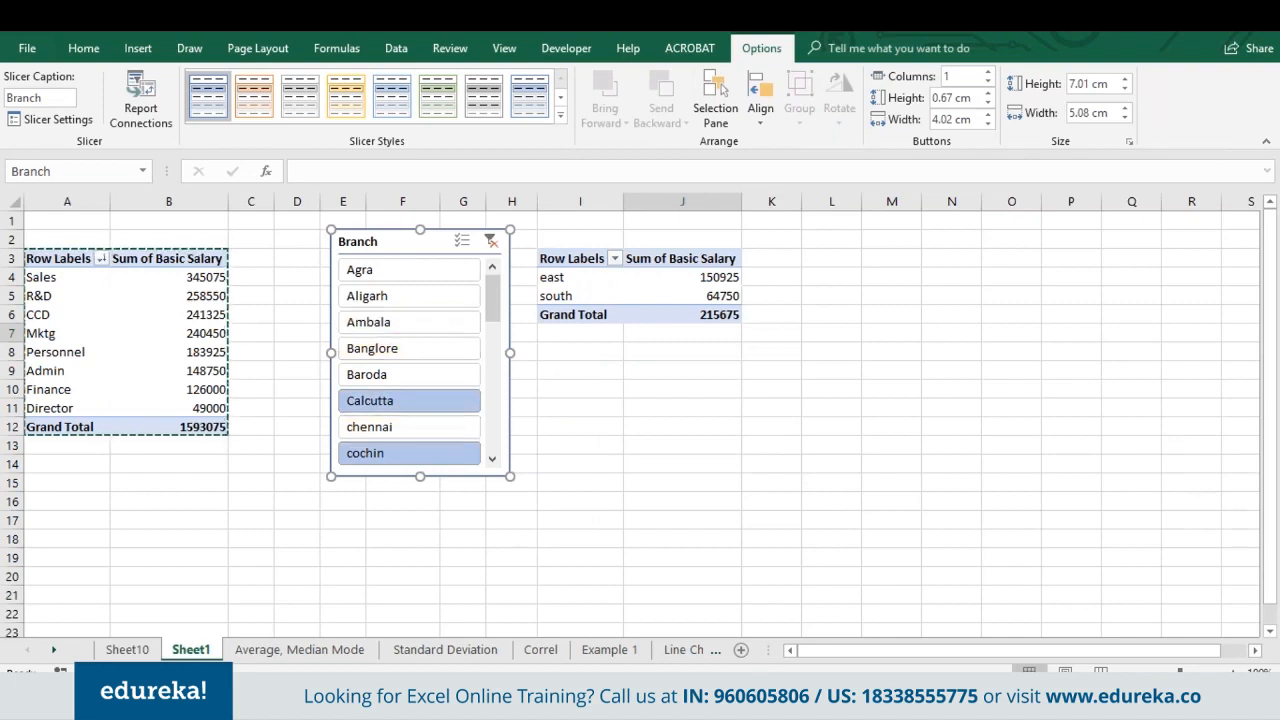
{"action": "left_click", "coordinate": [490, 241]}
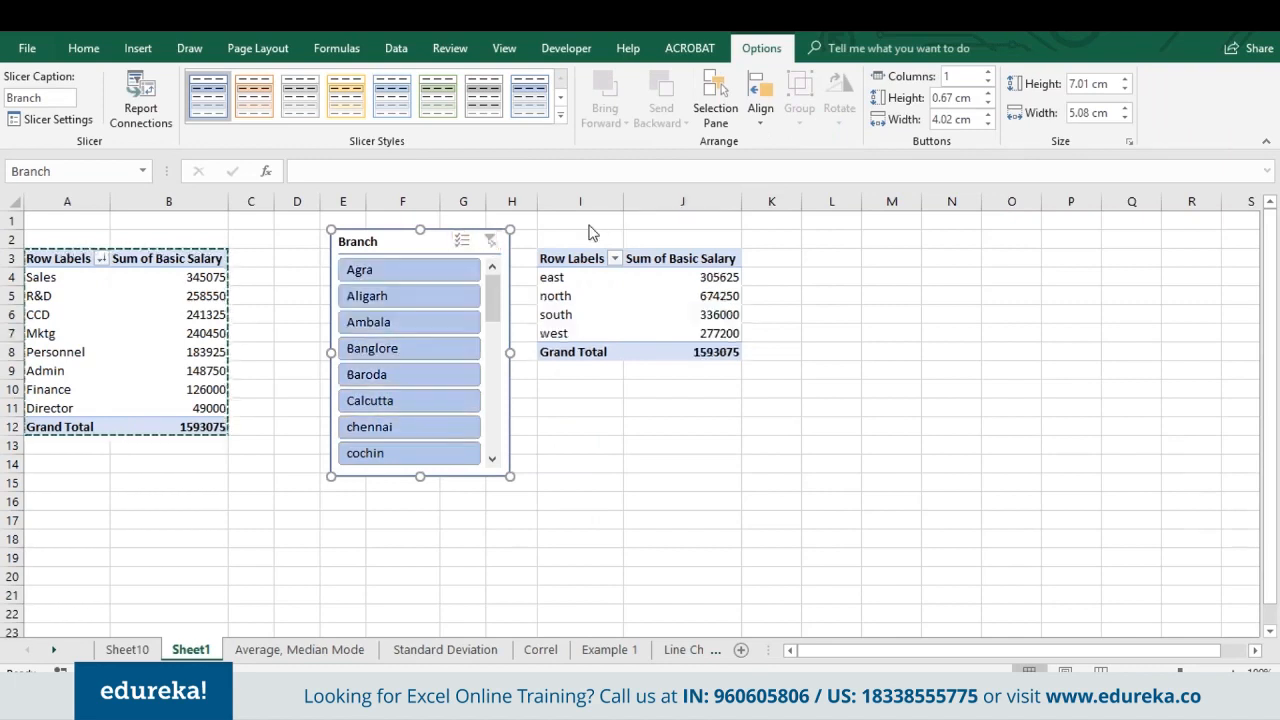
Step: Filter the region PivotTable to the Ambala branch with the slicer and clear the filter again
{"action": "left_click", "coordinate": [682, 296]}
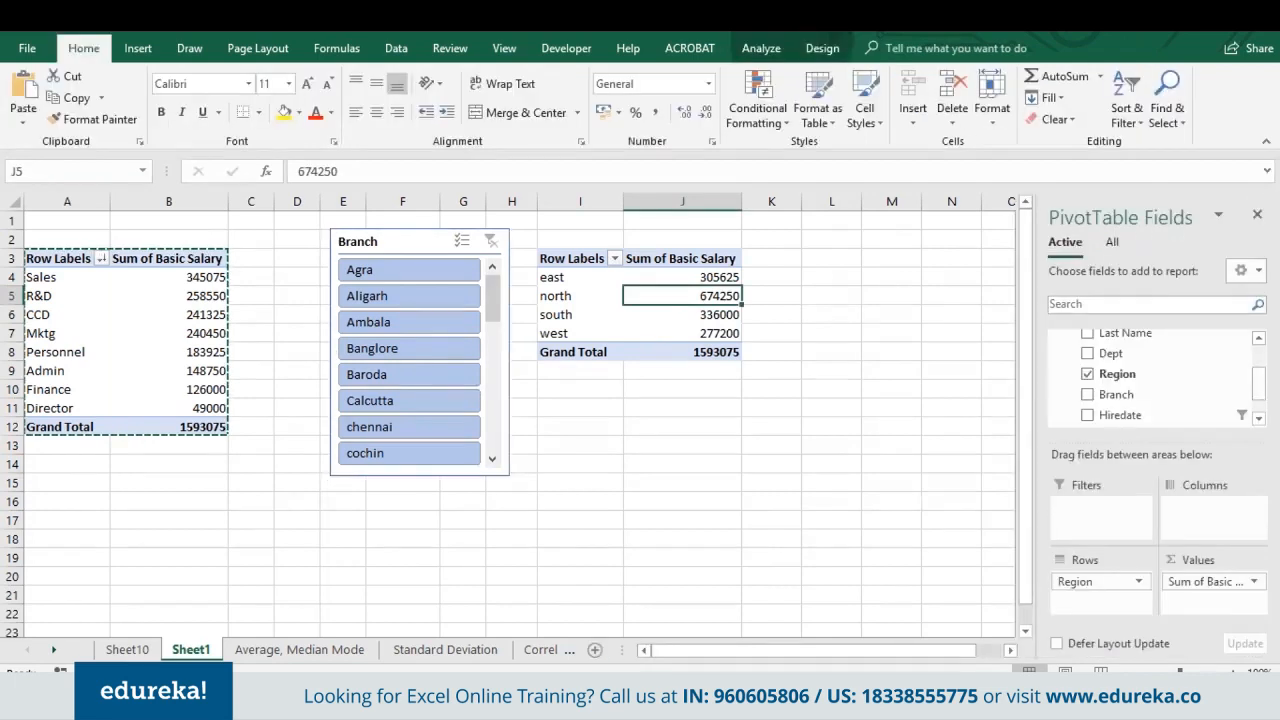
{"action": "left_click", "coordinate": [67, 314]}
{"action": "left_click", "coordinate": [400, 321]}
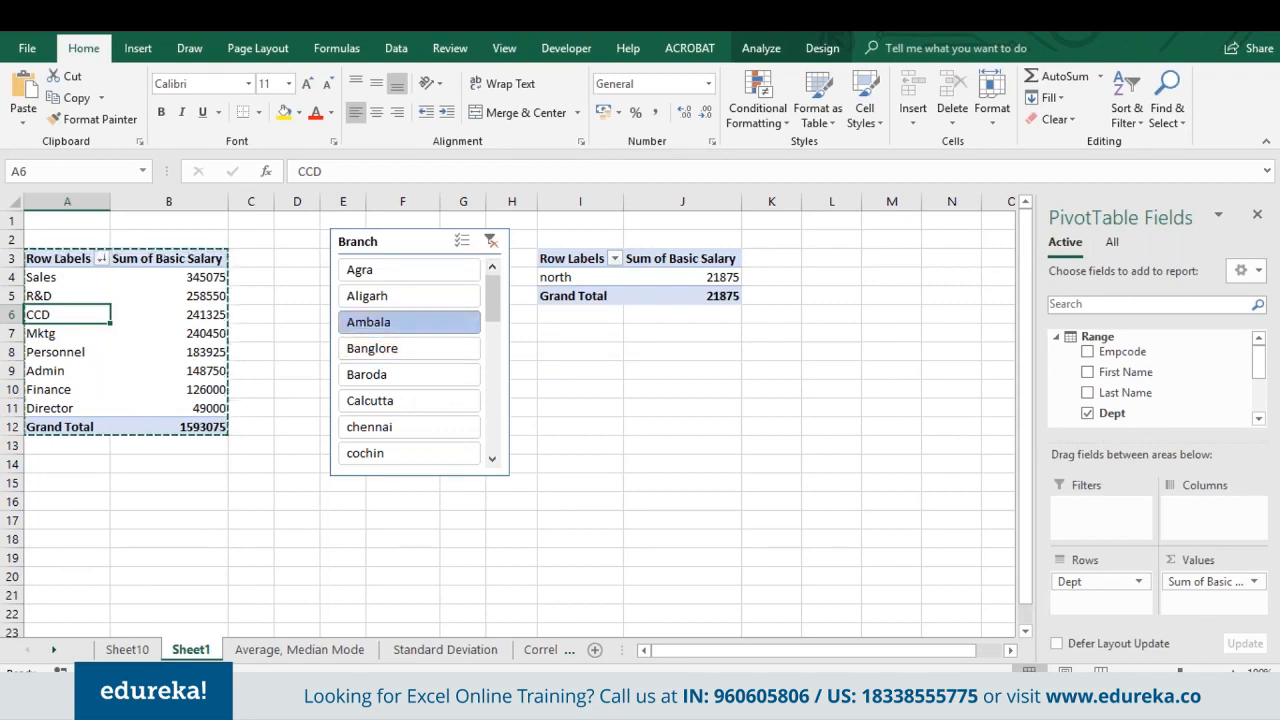
{"action": "left_click", "coordinate": [461, 241]}
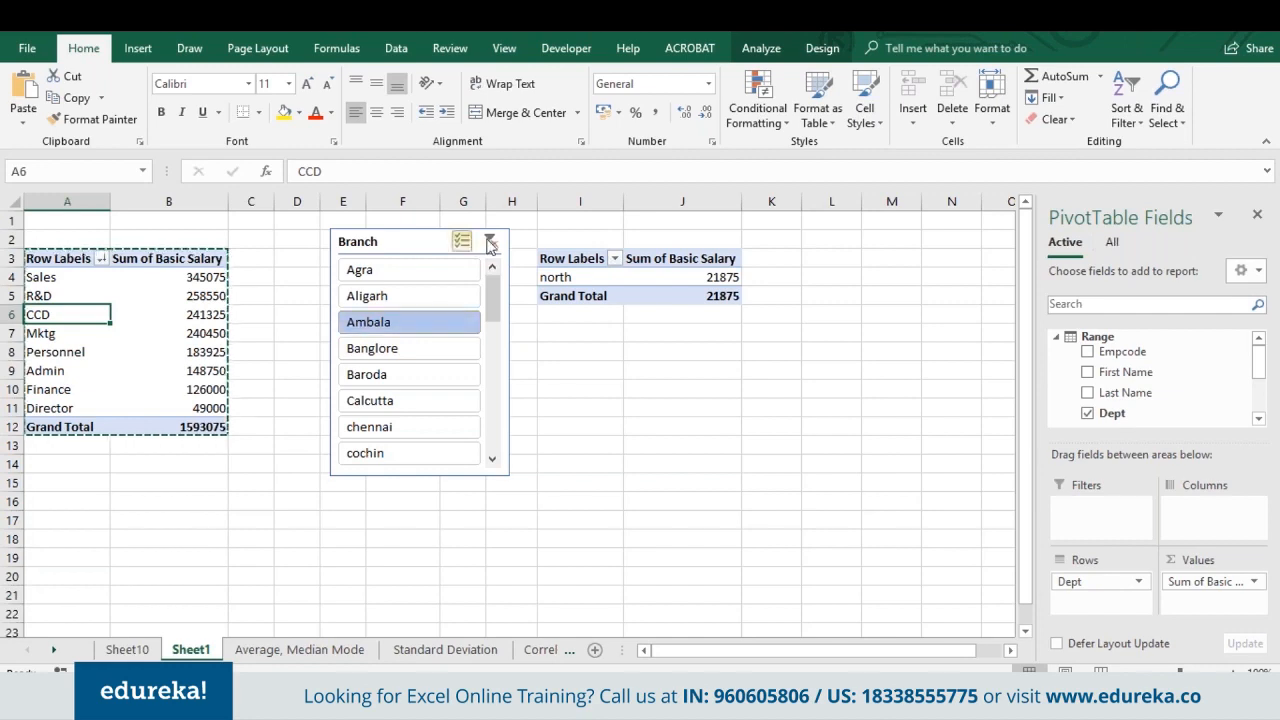
{"action": "left_click", "coordinate": [490, 242]}
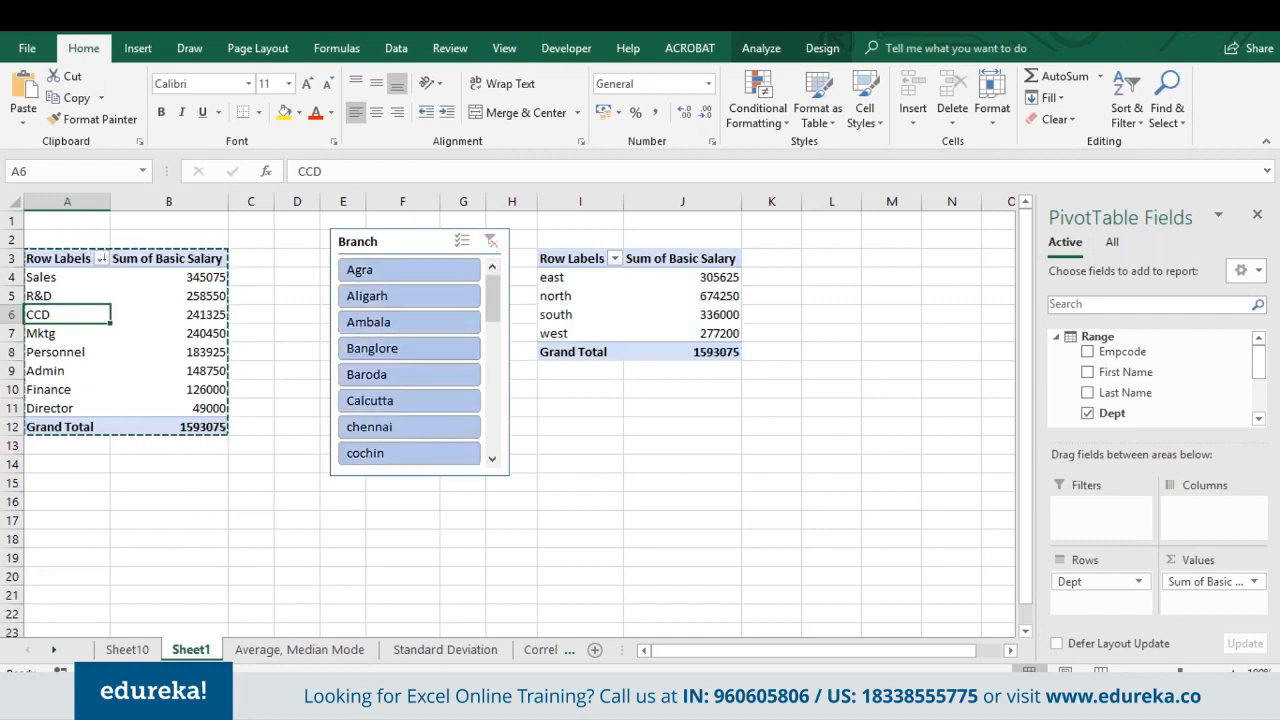
Step: Connect the Branch slicer to PivotTable1 on Sheet1 as well, keeping its connection to PivotTable2
{"action": "right_click", "coordinate": [410, 240]}
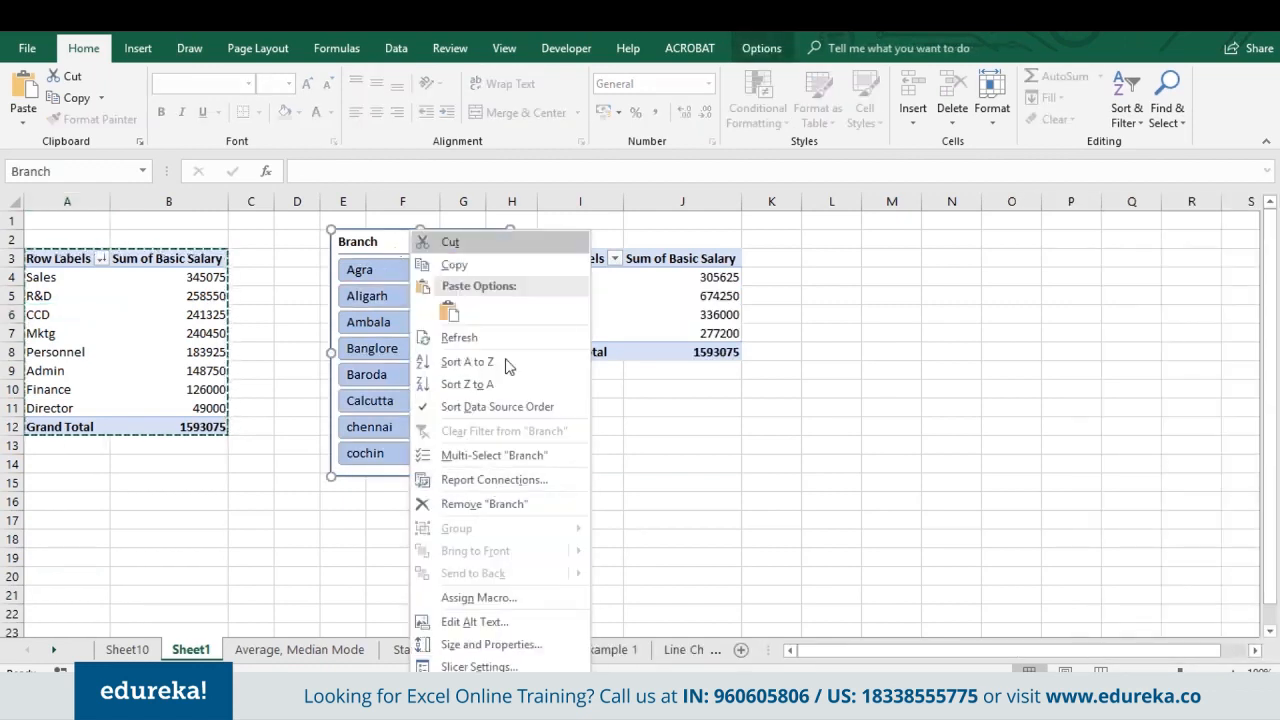
{"action": "left_click", "coordinate": [497, 481]}
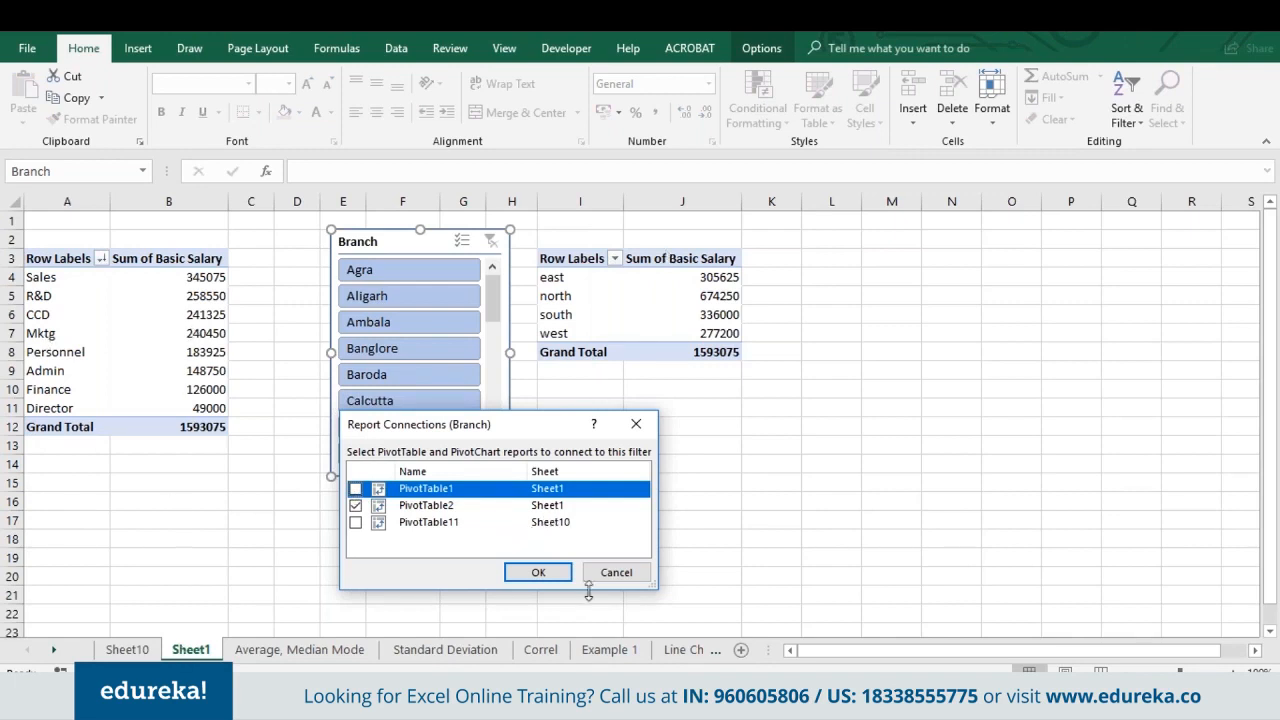
{"action": "left_click", "coordinate": [356, 489]}
{"action": "left_click", "coordinate": [538, 572]}
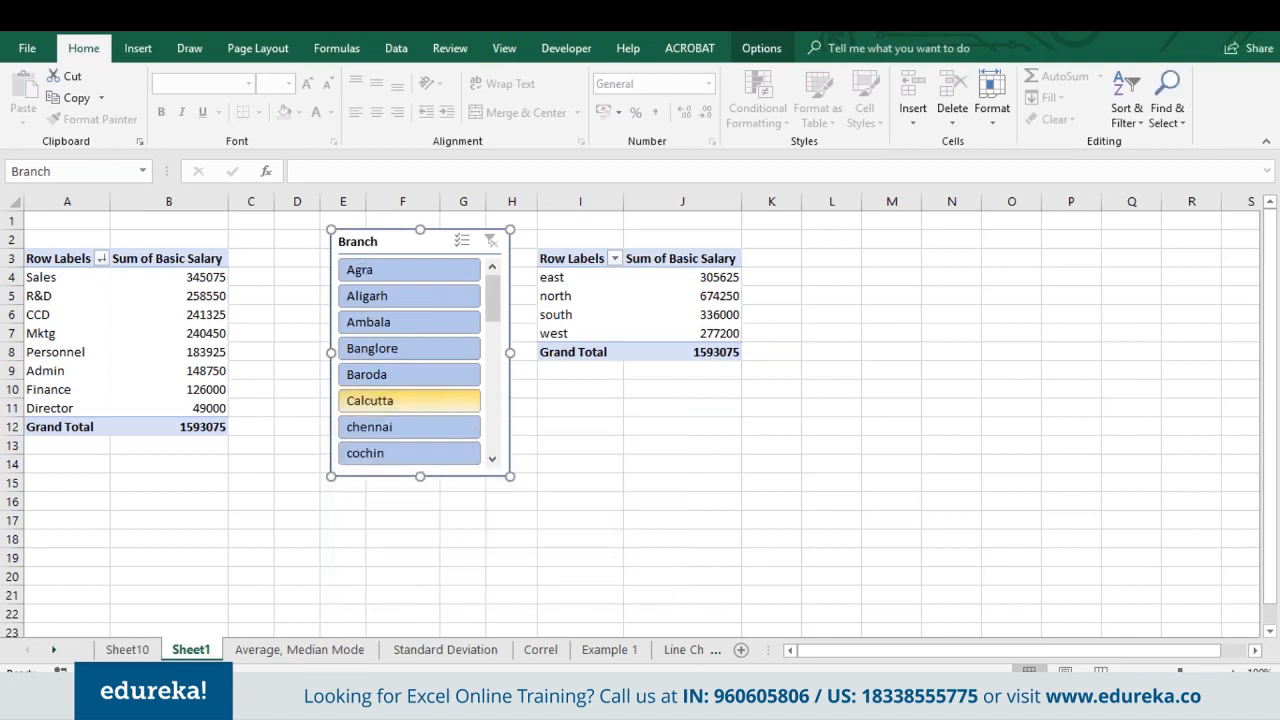
Step: Filter both PivotTables with the Branch slicer by Banglore, by cochin, and finally by Aligarh and Ambala together
{"action": "left_click", "coordinate": [407, 355]}
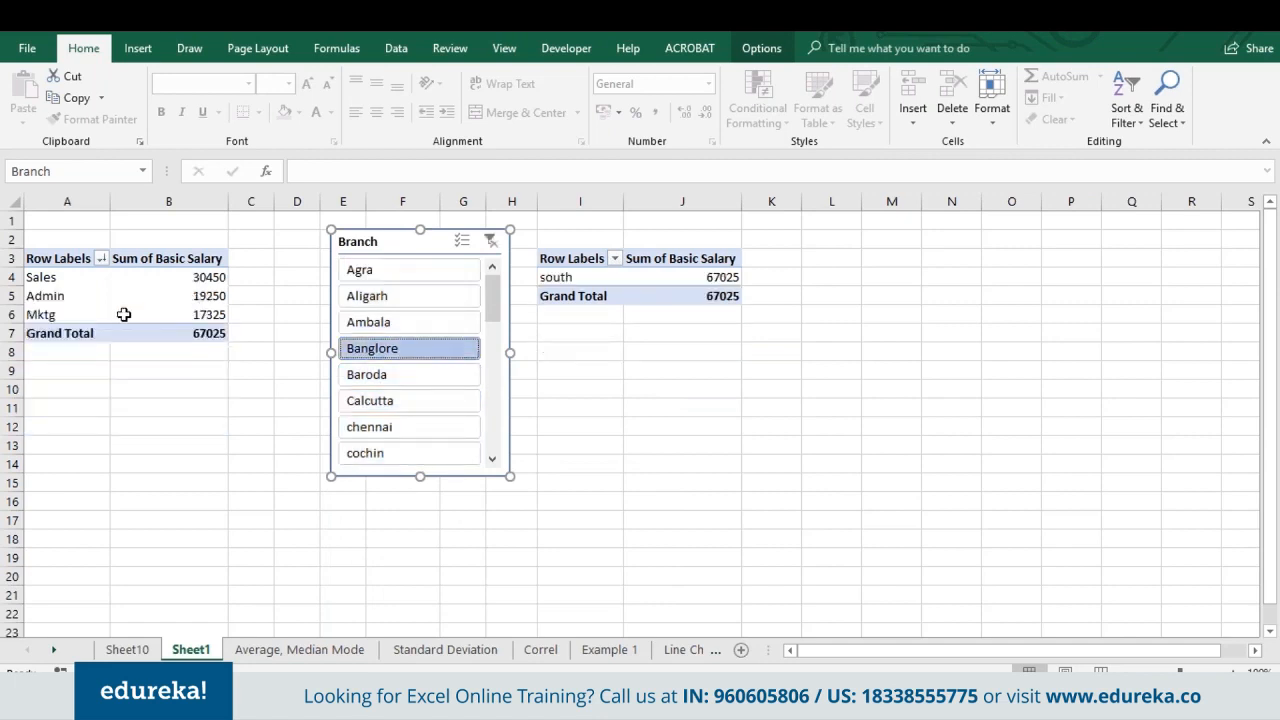
{"action": "left_click", "coordinate": [370, 453]}
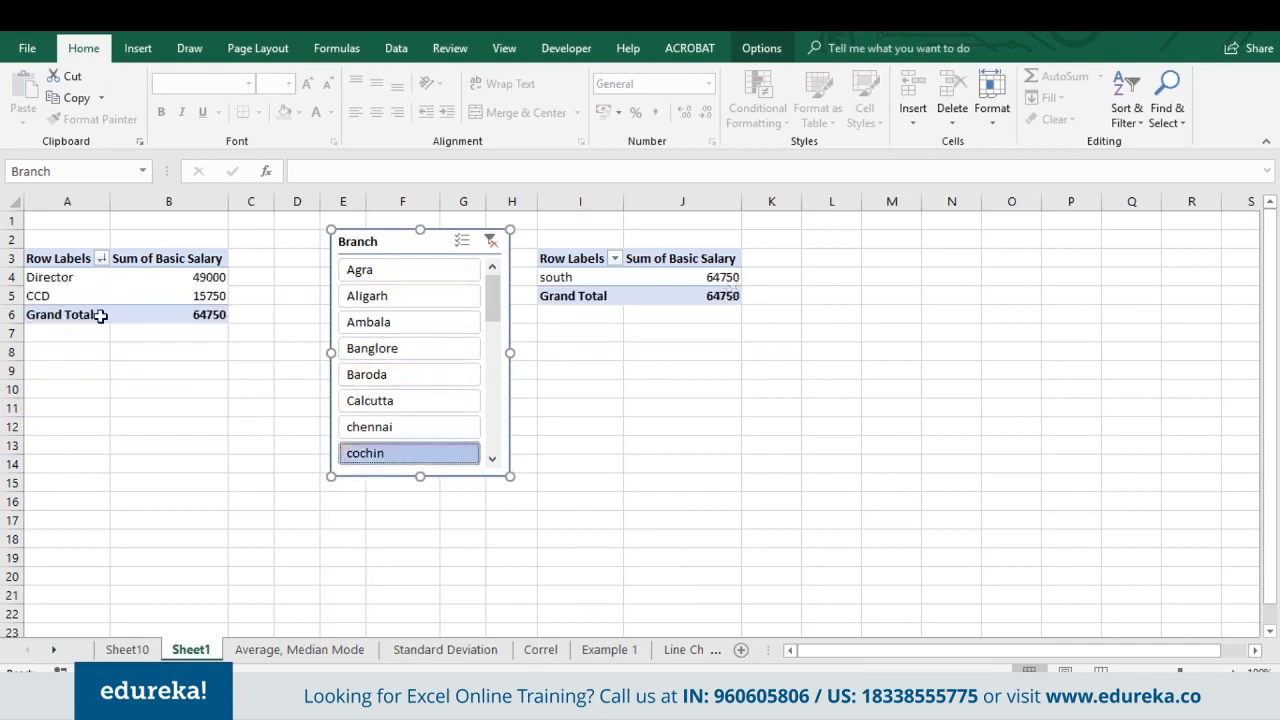
{"action": "left_click", "coordinate": [420, 296]}
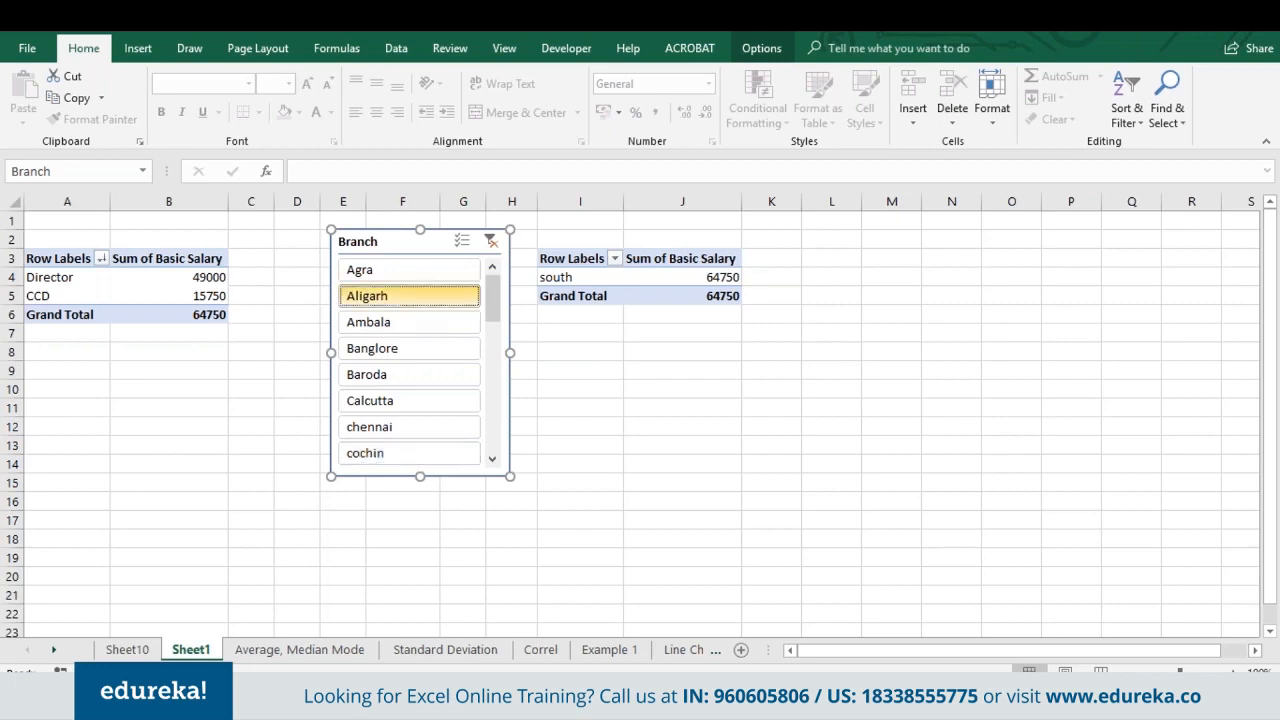
{"action": "left_click", "coordinate": [395, 322], "text": "ctrl"}
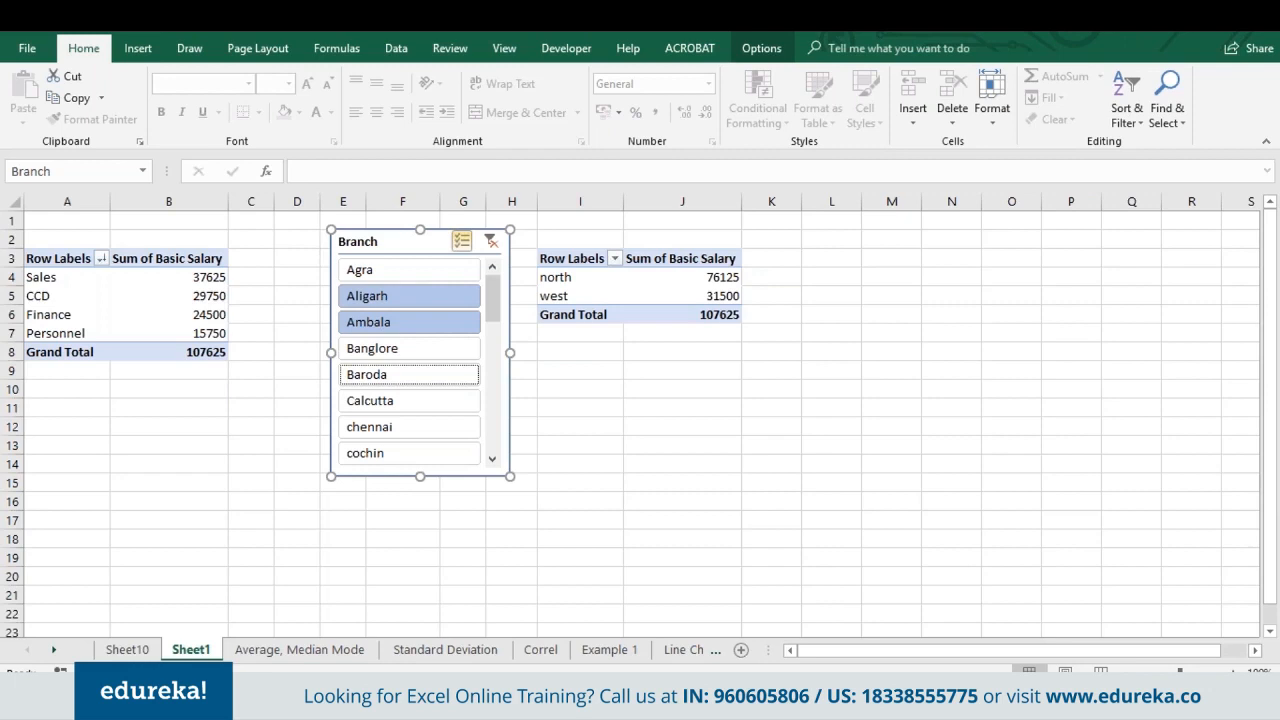
{"action": "key", "text": "Return"}
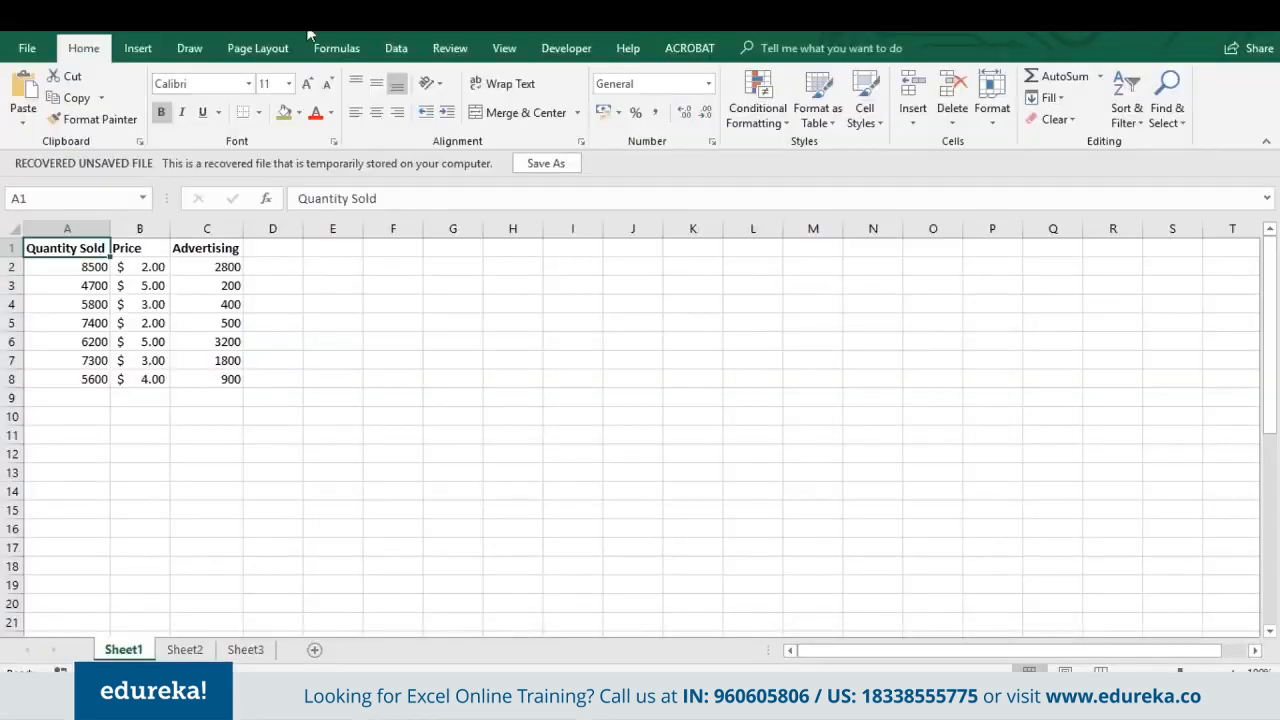
Step: Try to activate the Analysis ToolPak by selecting it in the add-ins list of the program options
{"action": "left_click", "coordinate": [24, 48]}
{"action": "left_click", "coordinate": [40, 589]}
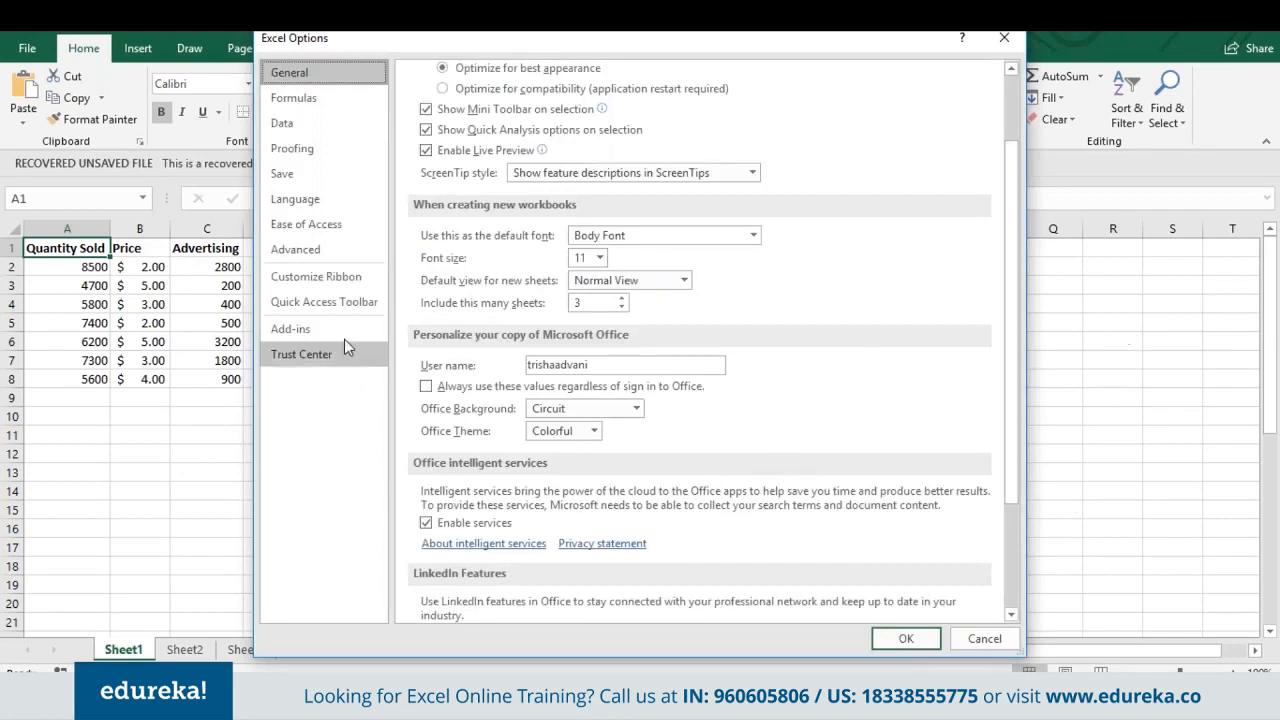
{"action": "left_click", "coordinate": [314, 328]}
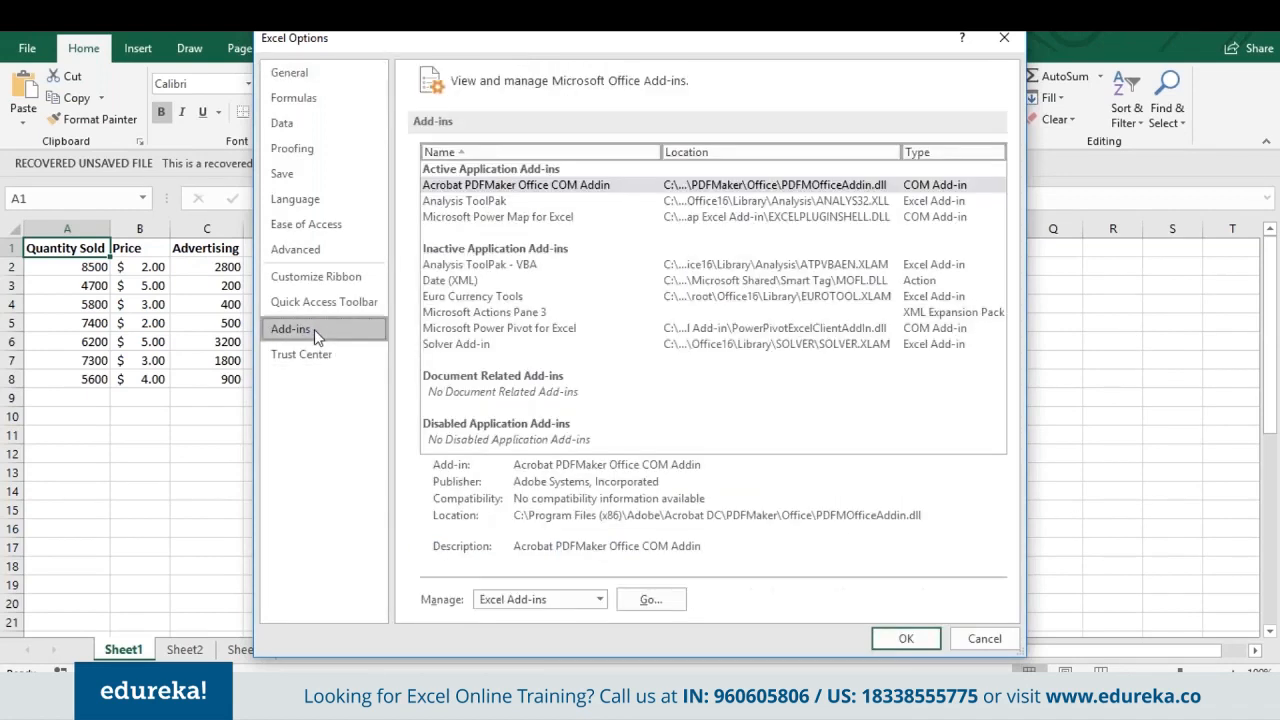
{"action": "left_click", "coordinate": [490, 201]}
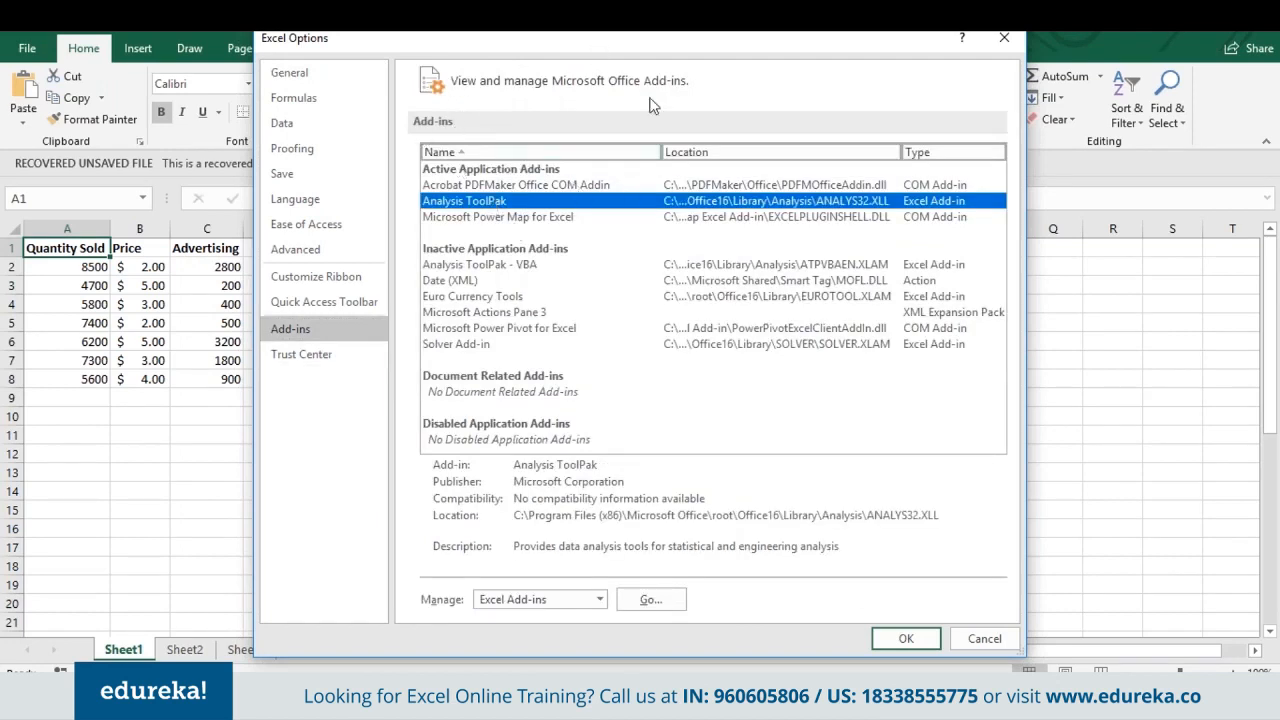
{"action": "left_click", "coordinate": [912, 646]}
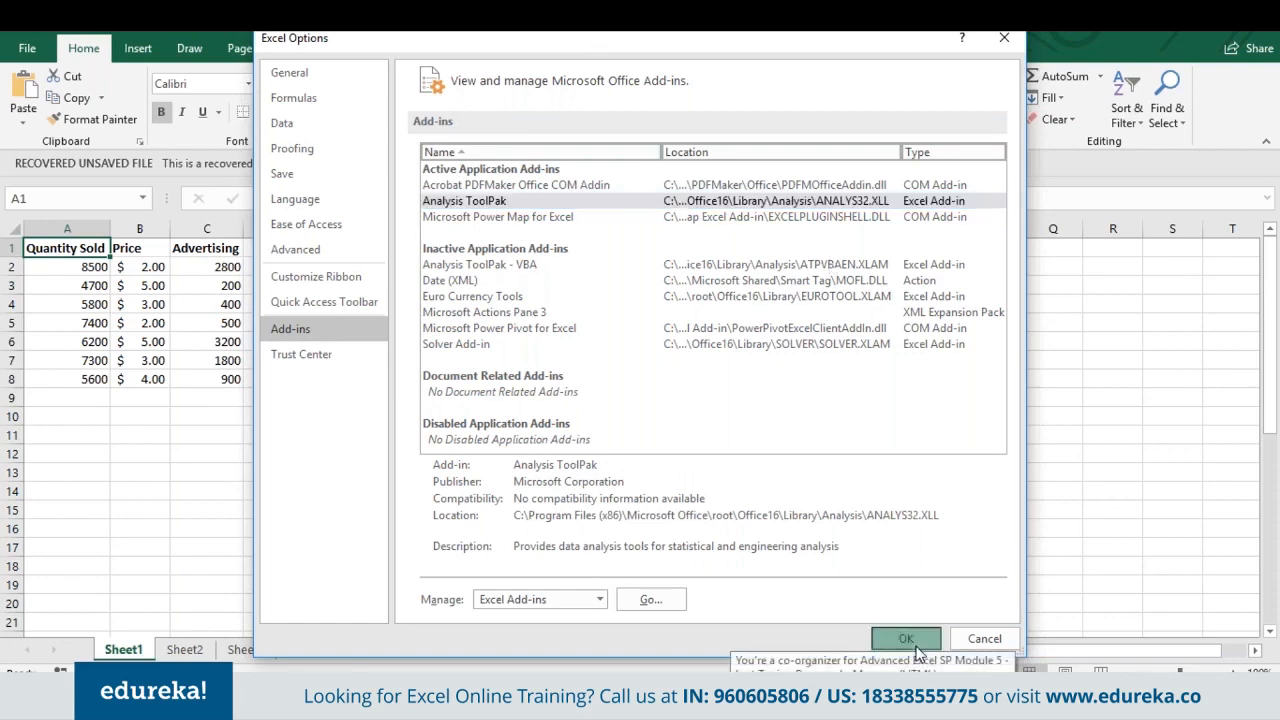
{"action": "left_click", "coordinate": [916, 648]}
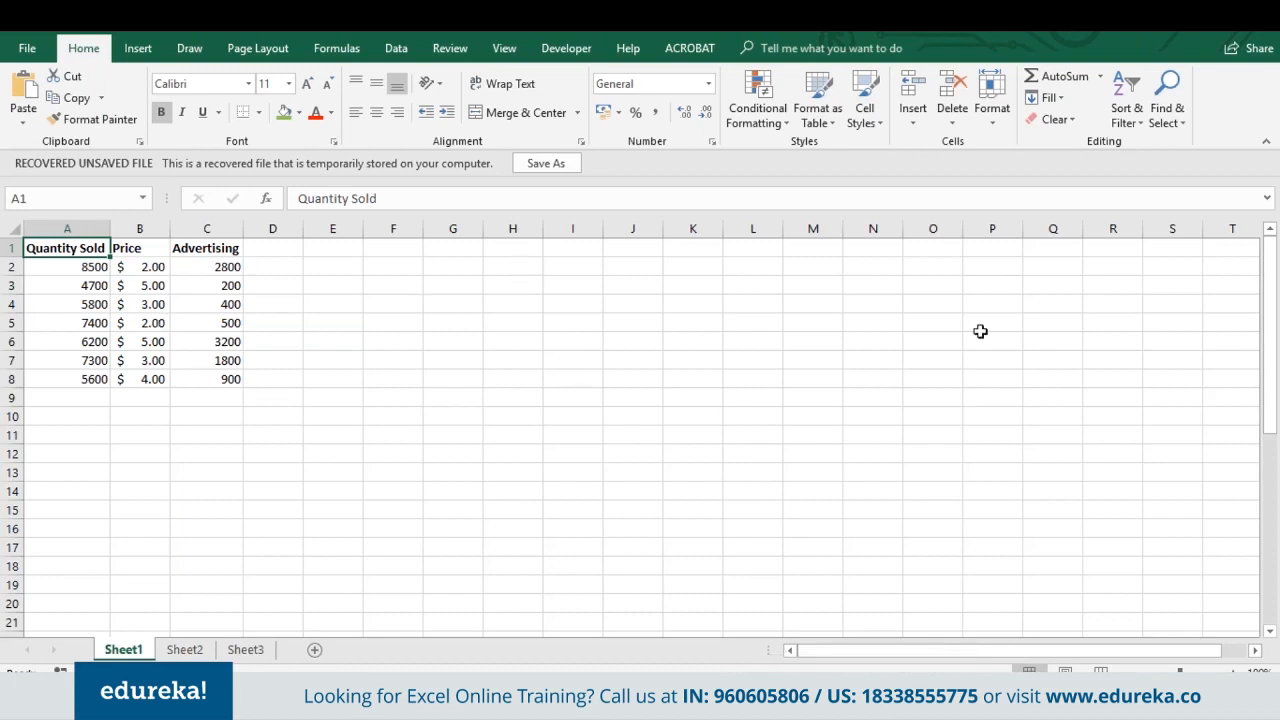
Step: Enable the Analysis ToolPak through the Excel Add-ins manager and bring up the data commands
{"action": "left_click", "coordinate": [27, 48]}
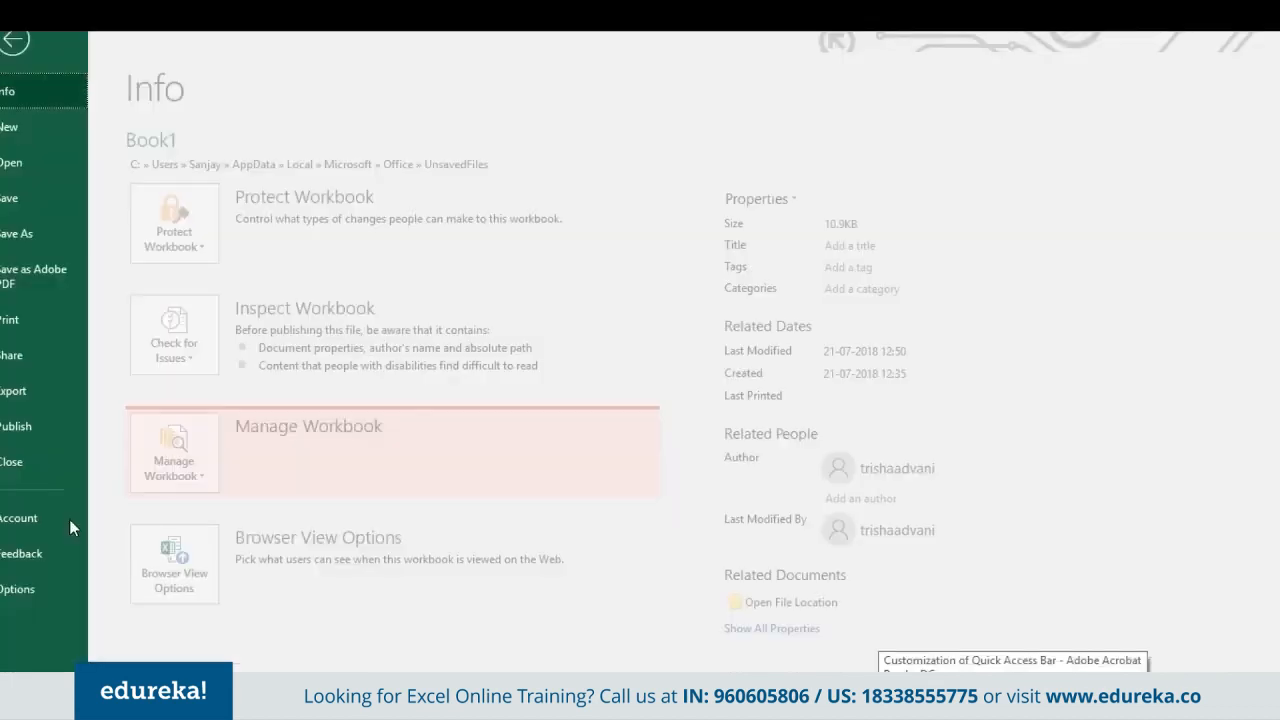
{"action": "left_click", "coordinate": [42, 586]}
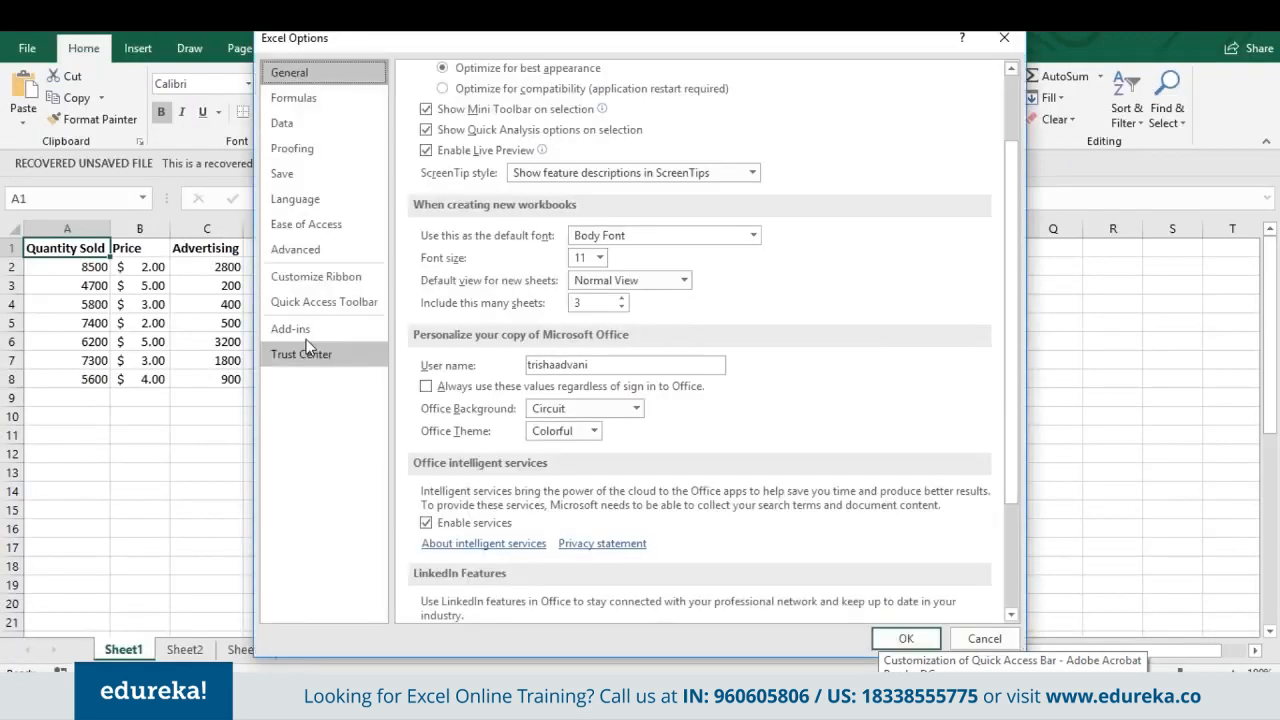
{"action": "left_click", "coordinate": [303, 330]}
{"action": "left_click", "coordinate": [496, 202]}
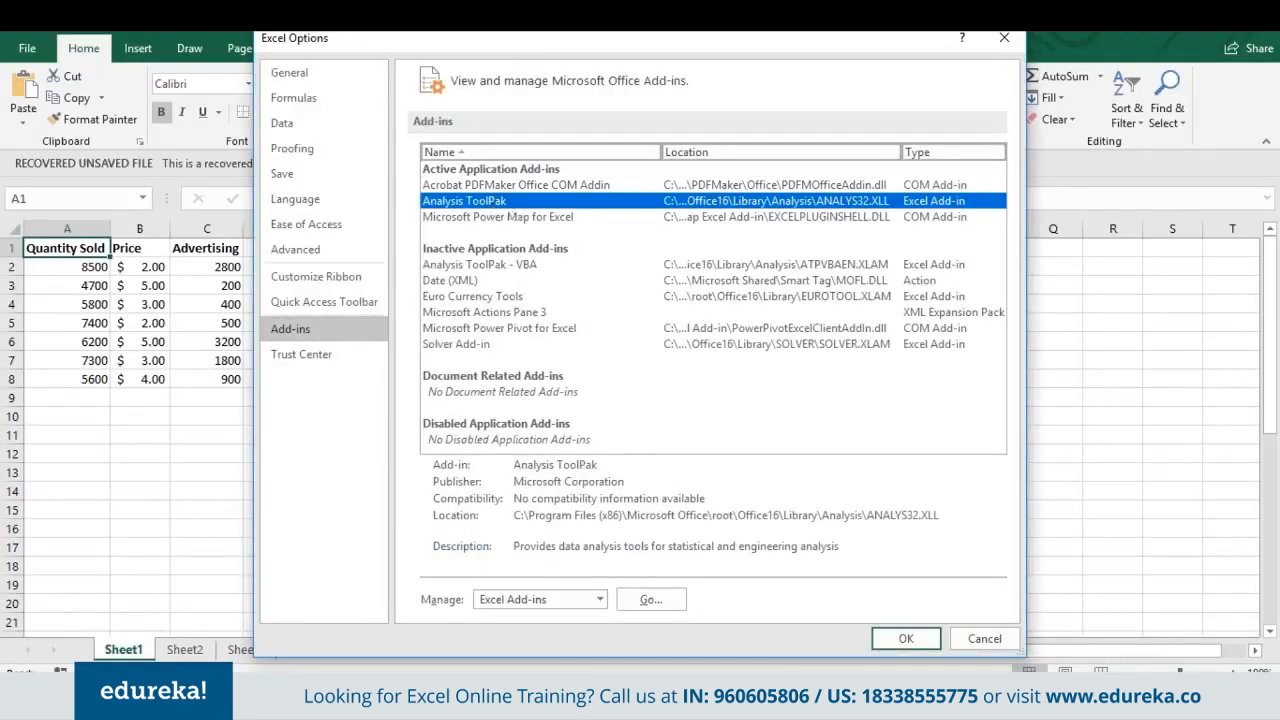
{"action": "left_click", "coordinate": [651, 599]}
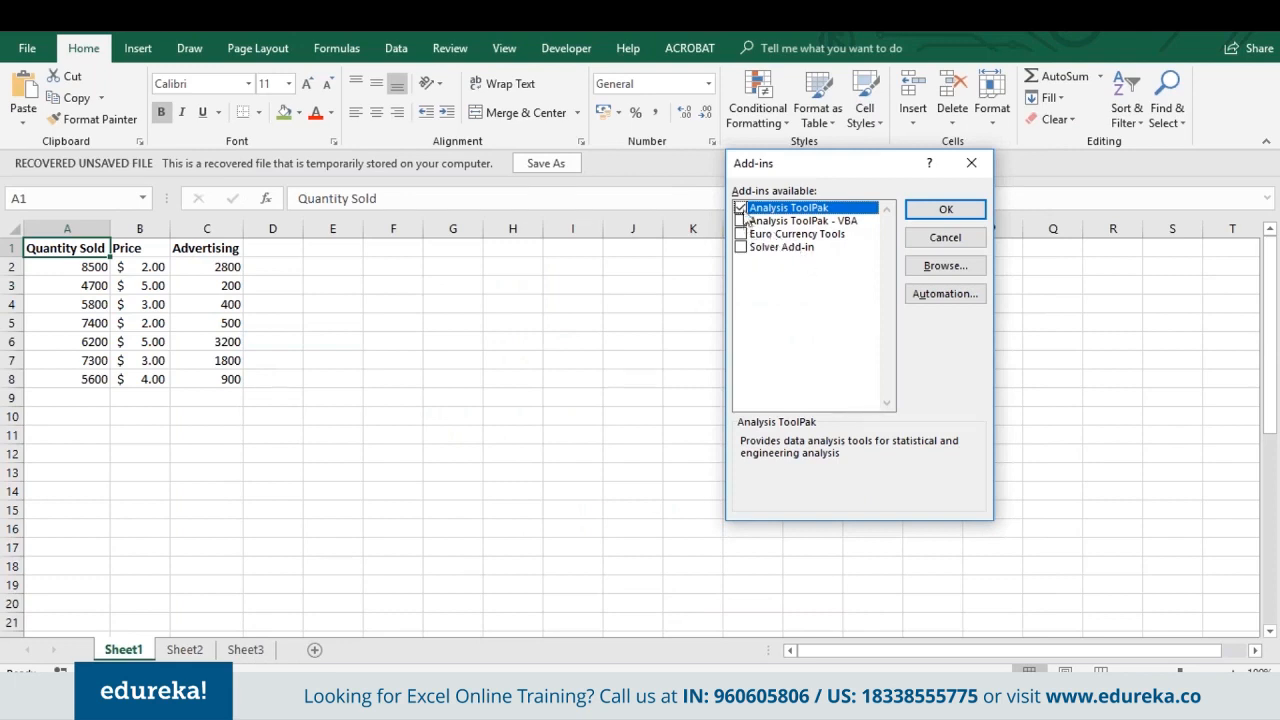
{"action": "left_click", "coordinate": [945, 209]}
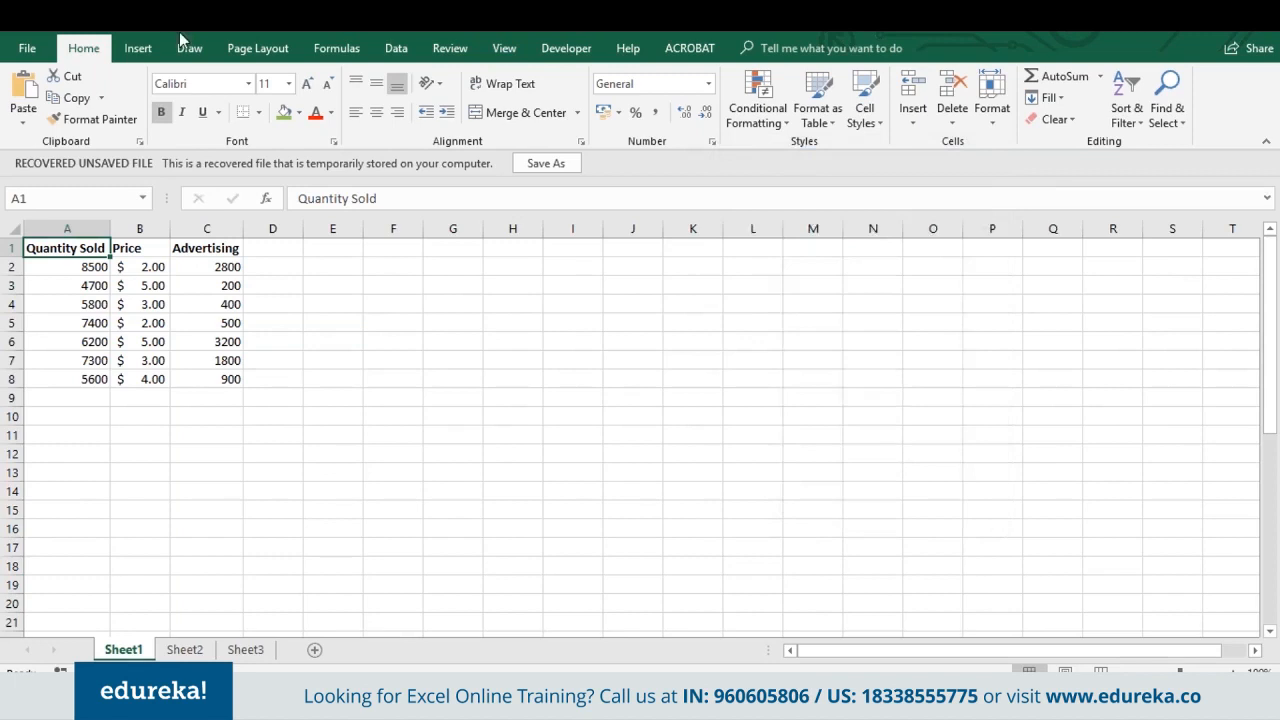
{"action": "left_click", "coordinate": [396, 52]}
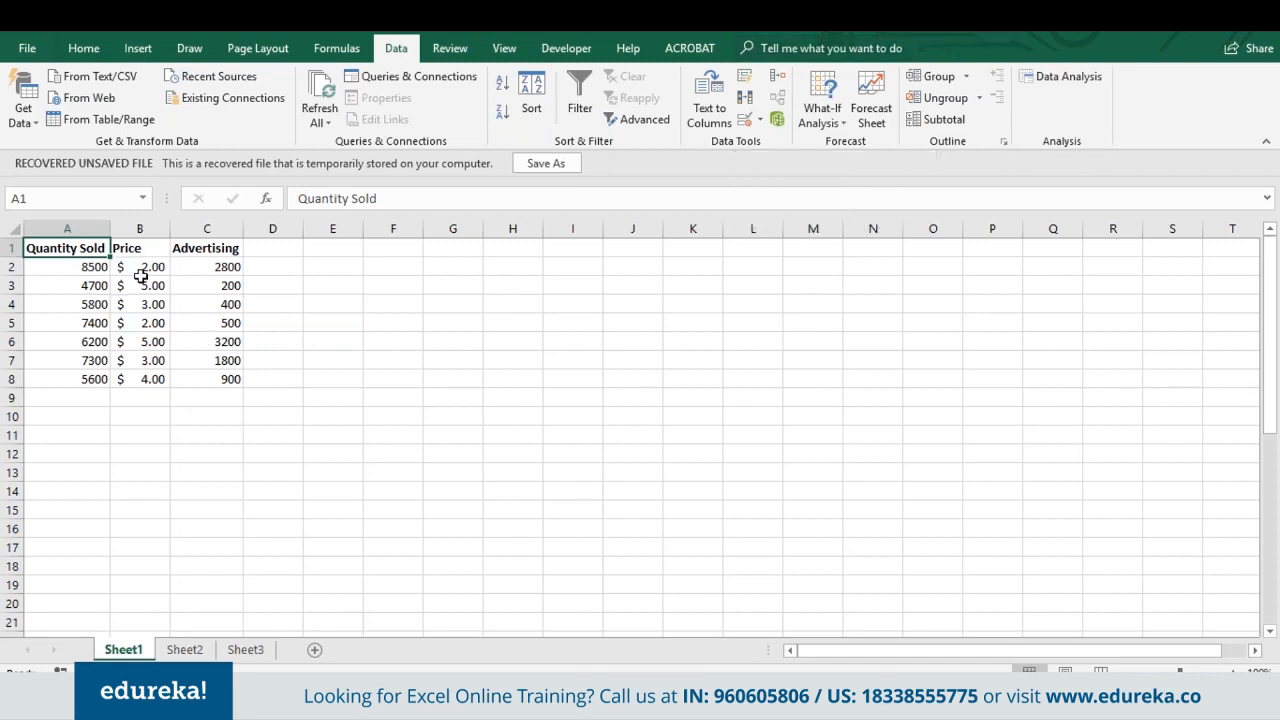
Step: Examine the Quantity Sold column and the Price and Advertising columns of the data in A1:C8
{"action": "left_click_drag", "start_coordinate": [80, 248], "coordinate": [80, 341]}
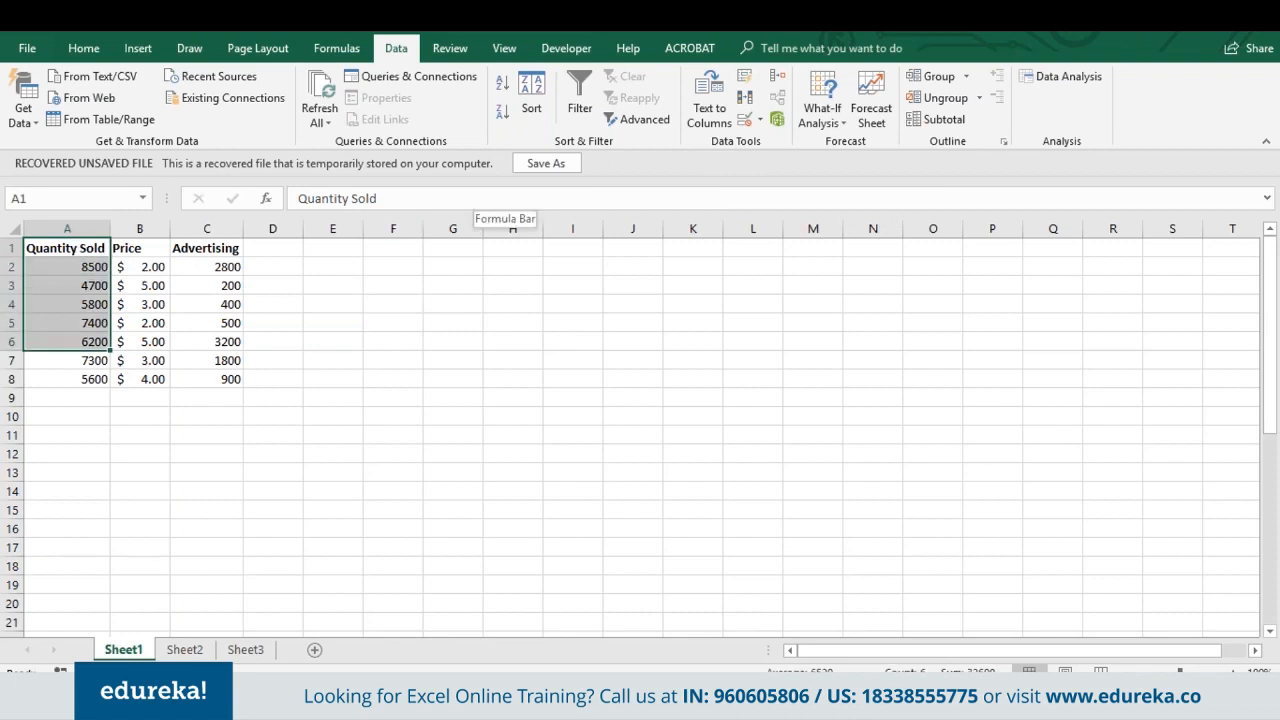
{"action": "left_click", "coordinate": [136, 246]}
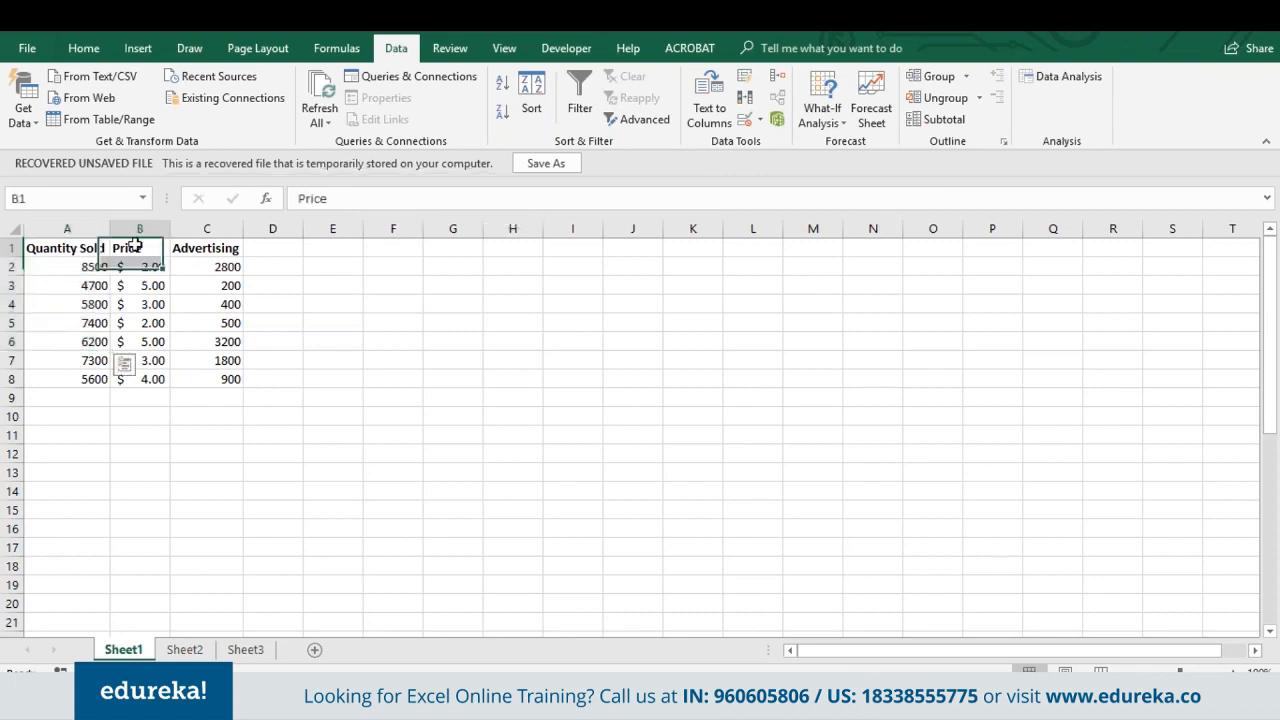
{"action": "left_click", "coordinate": [194, 253]}
{"action": "left_click", "coordinate": [46, 251]}
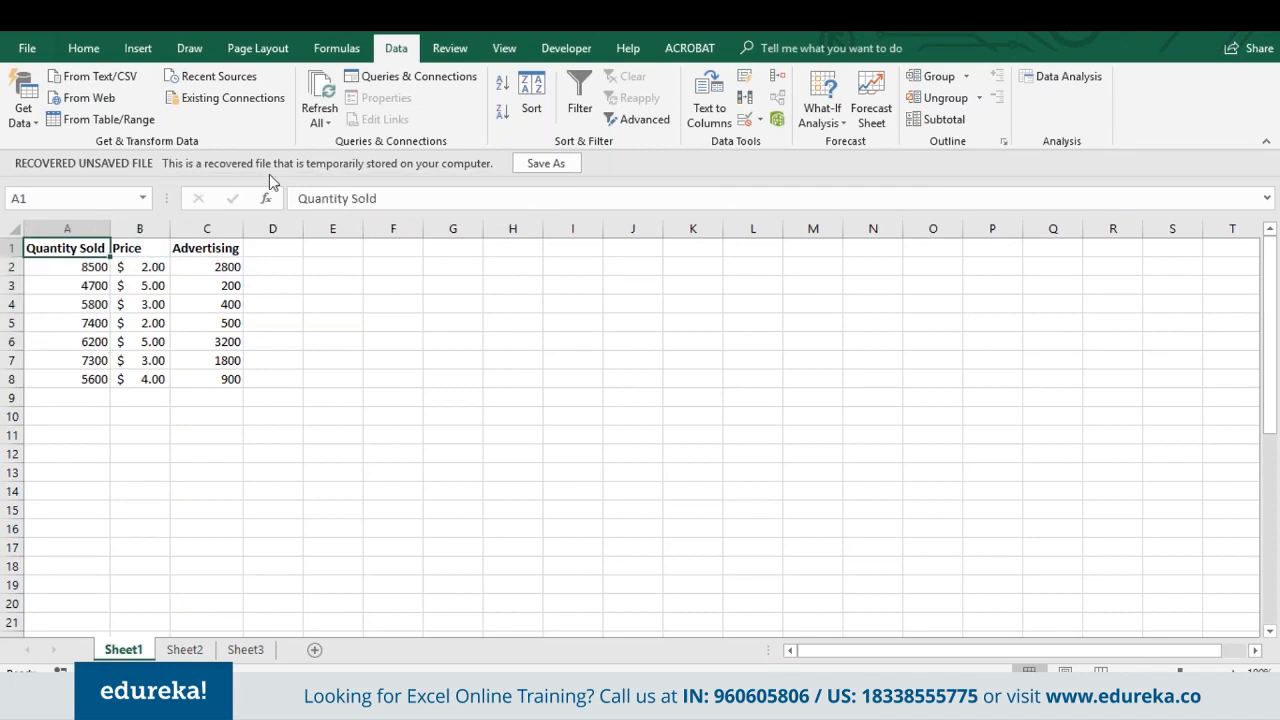
{"action": "left_click_drag", "start_coordinate": [137, 248], "coordinate": [218, 266]}
{"action": "left_click", "coordinate": [222, 262]}
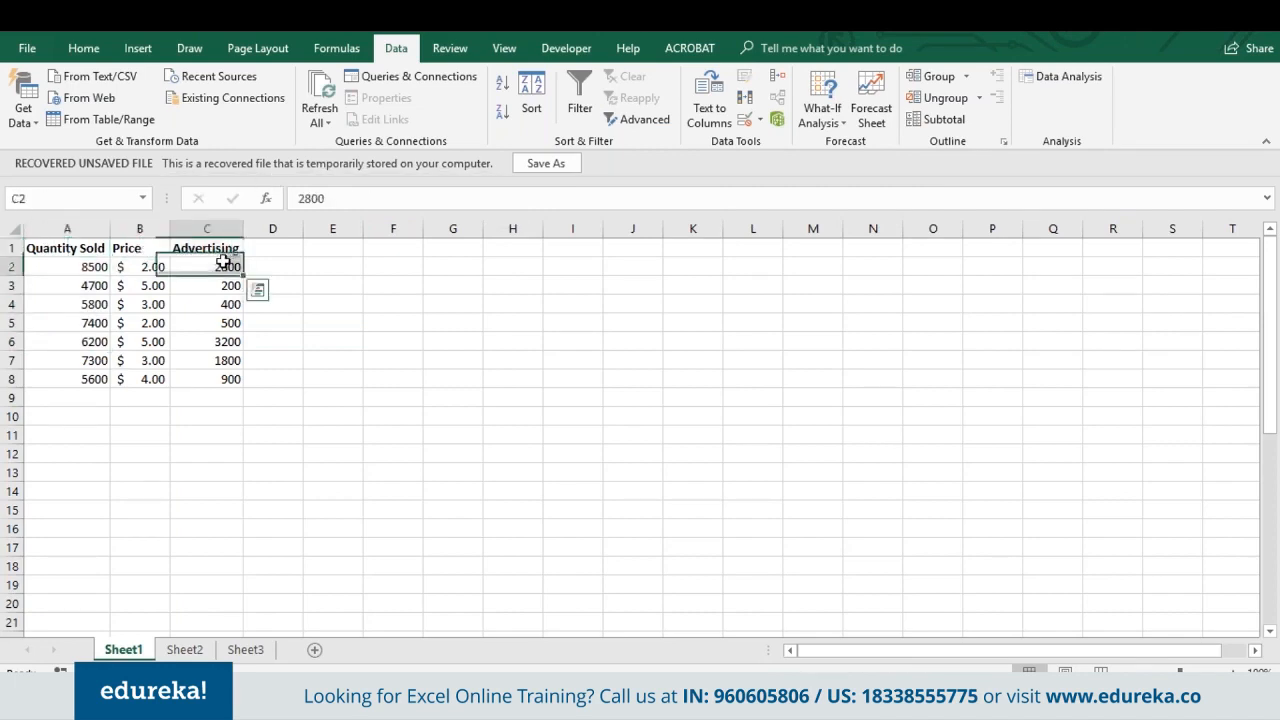
{"action": "left_click", "coordinate": [222, 262]}
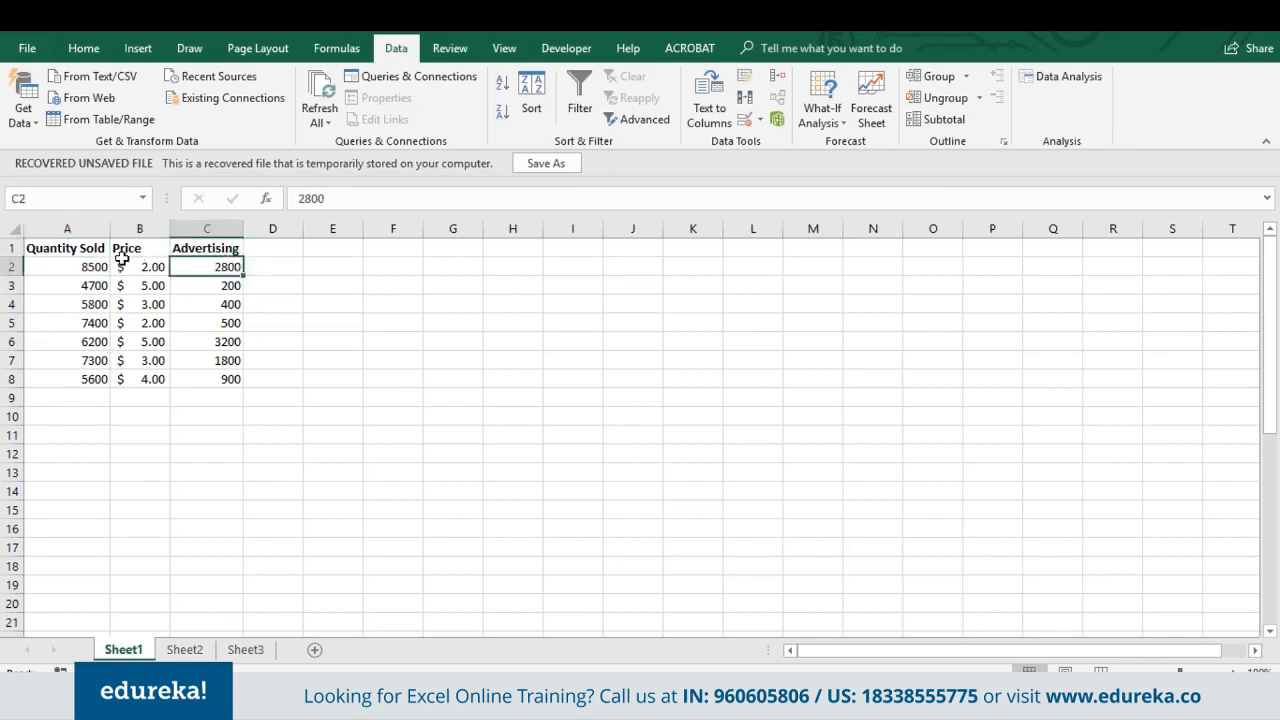
{"action": "left_click", "coordinate": [70, 248]}
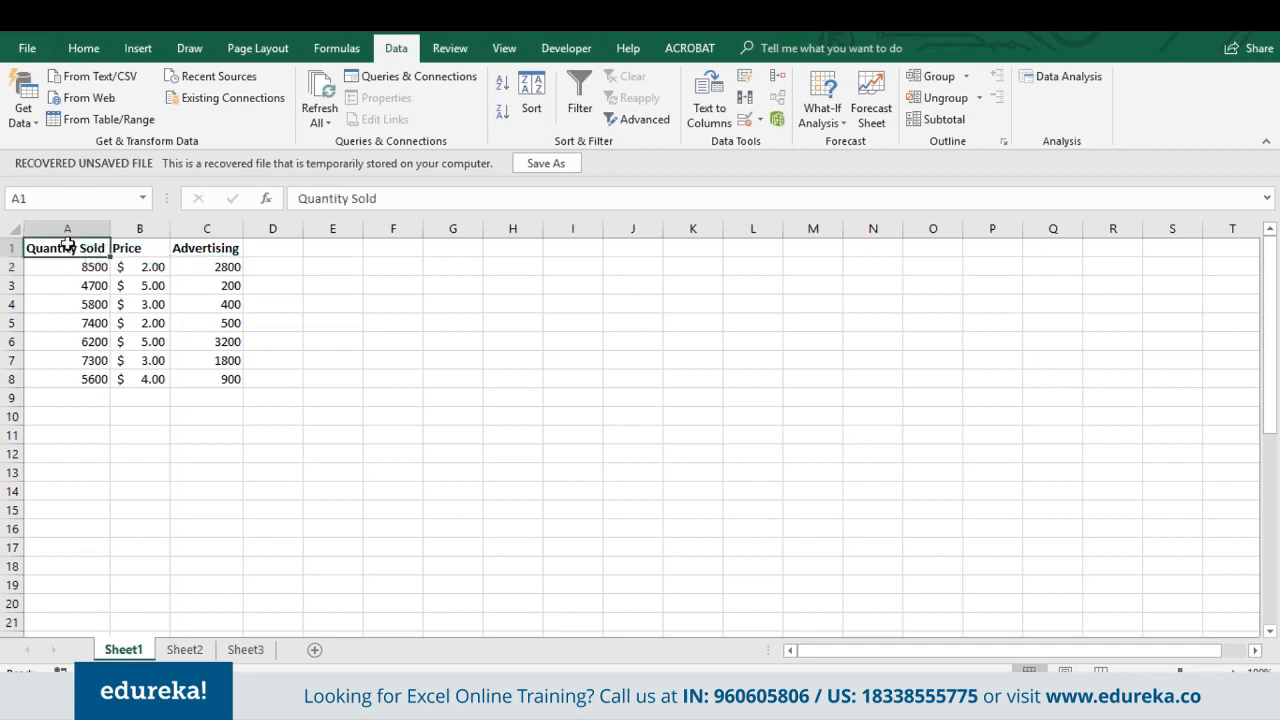
{"action": "right_click", "coordinate": [70, 248]}
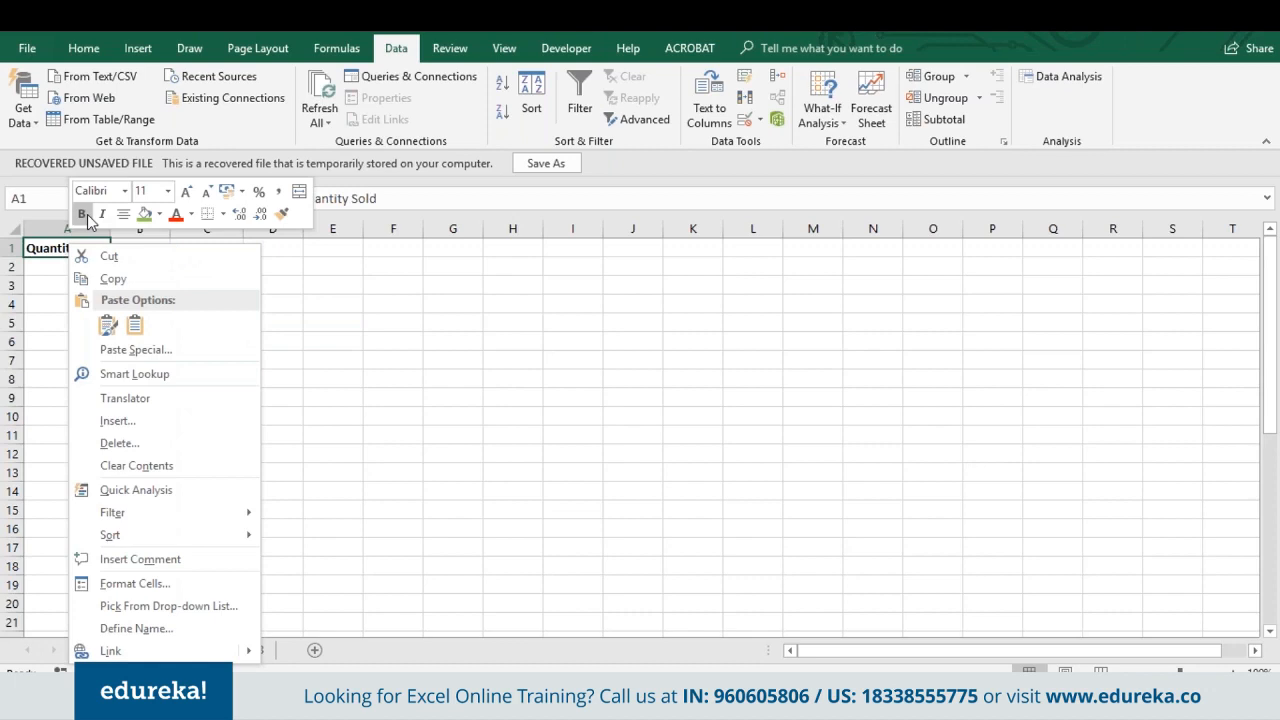
{"action": "key", "text": "Escape"}
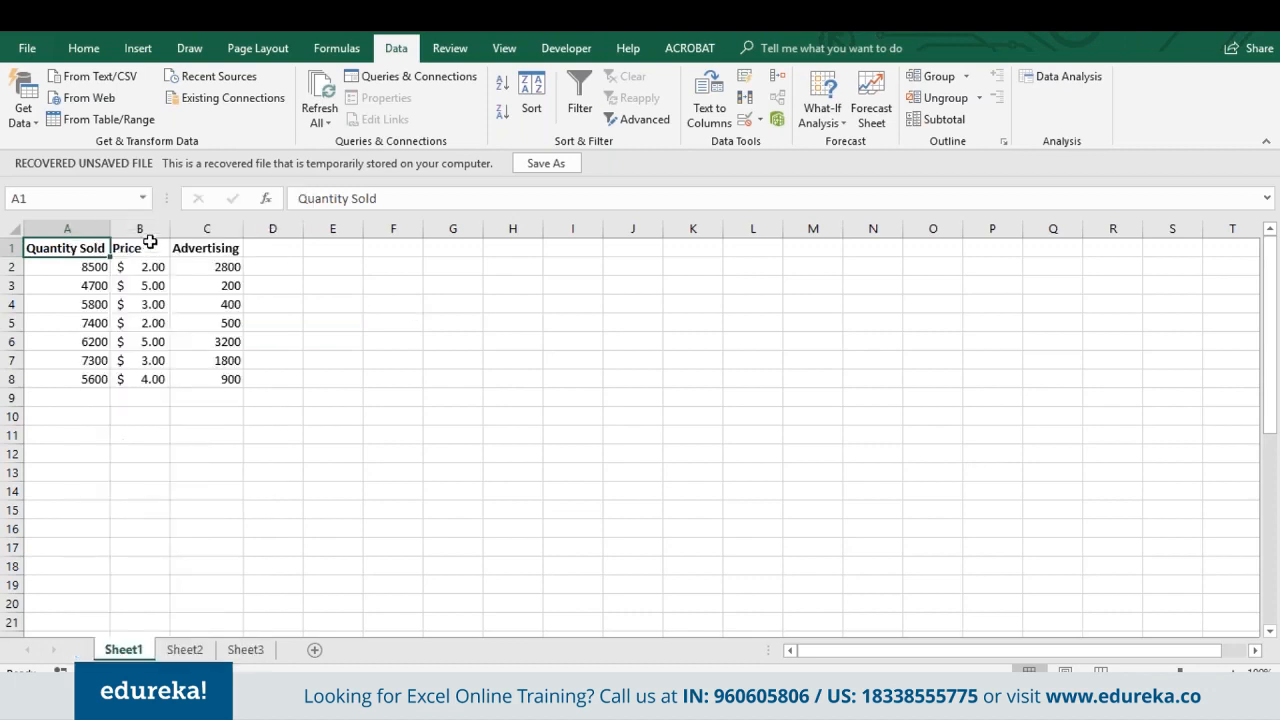
{"action": "left_click_drag", "start_coordinate": [155, 229], "coordinate": [208, 229]}
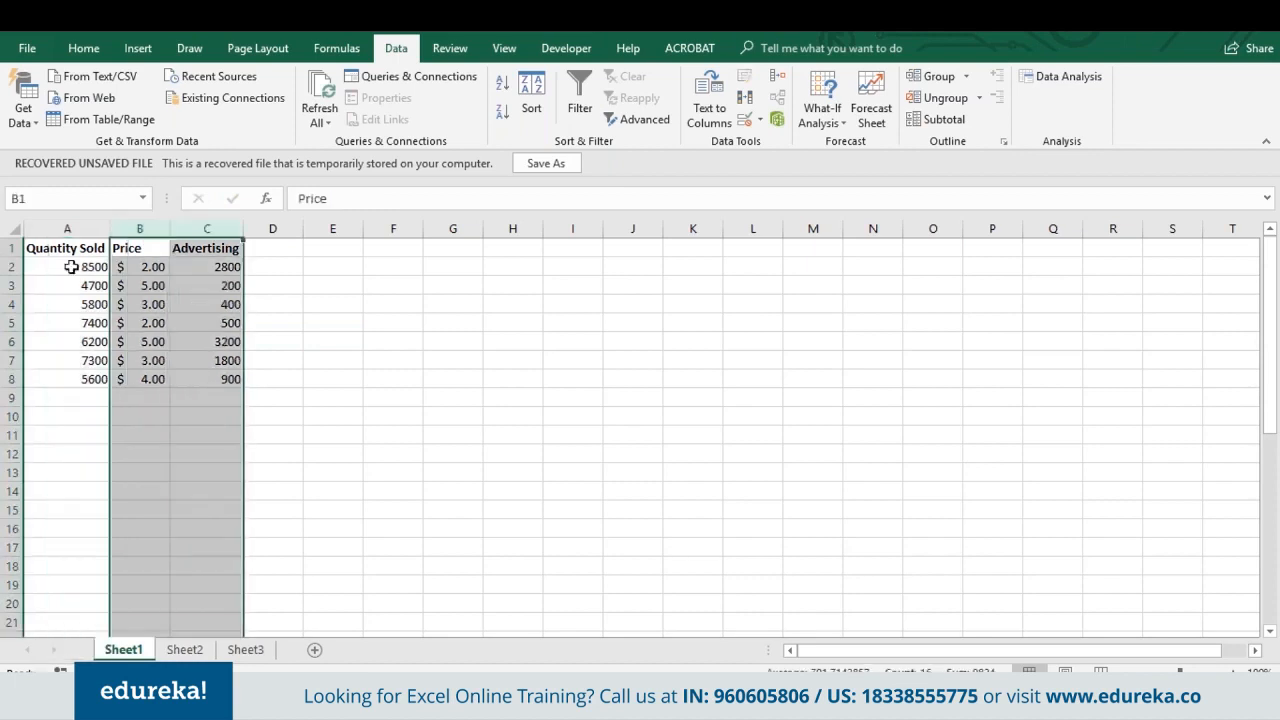
{"action": "left_click", "coordinate": [72, 267]}
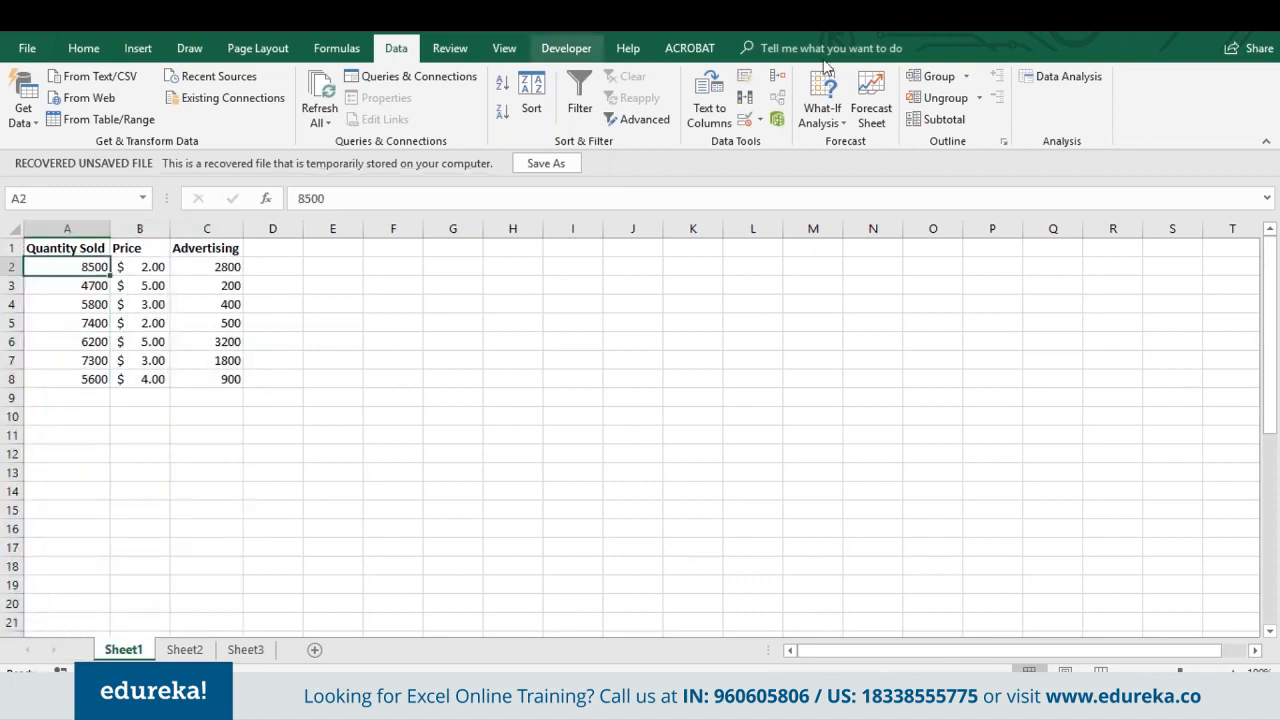
Step: Start the Regression tool from the Data Analysis tools
{"action": "left_click", "coordinate": [1060, 85]}
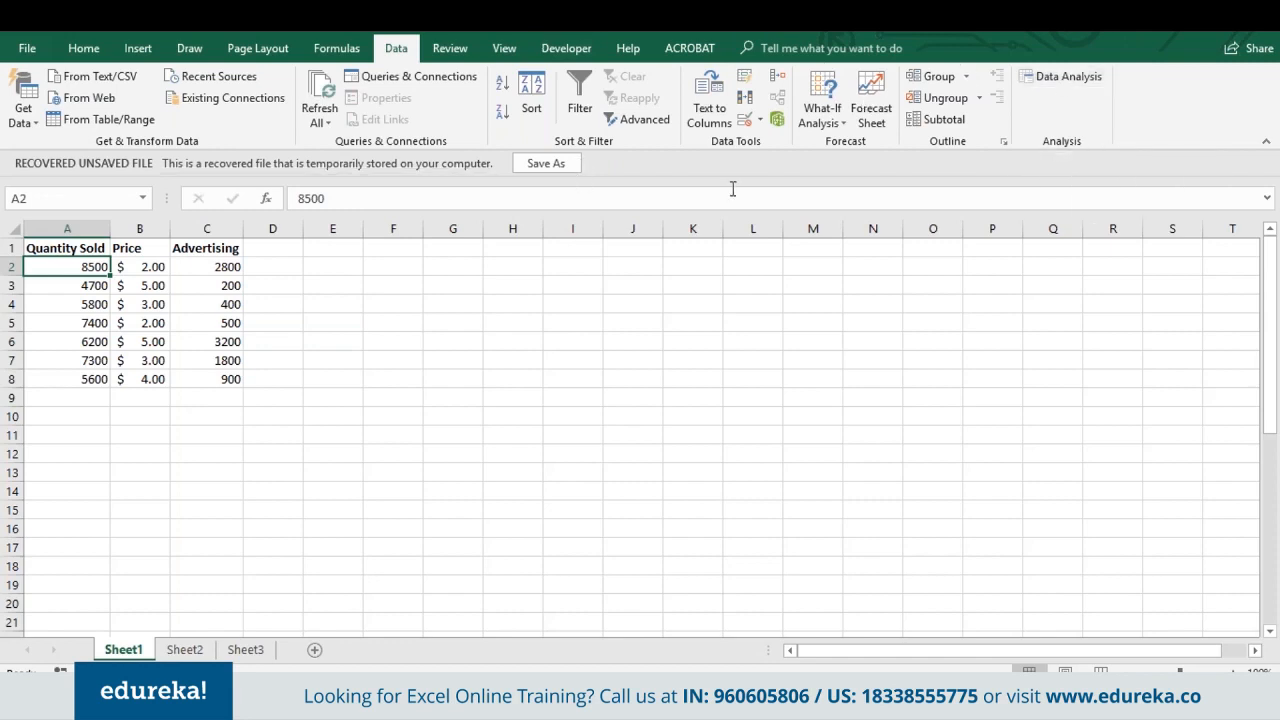
{"action": "left_click", "coordinate": [1078, 85]}
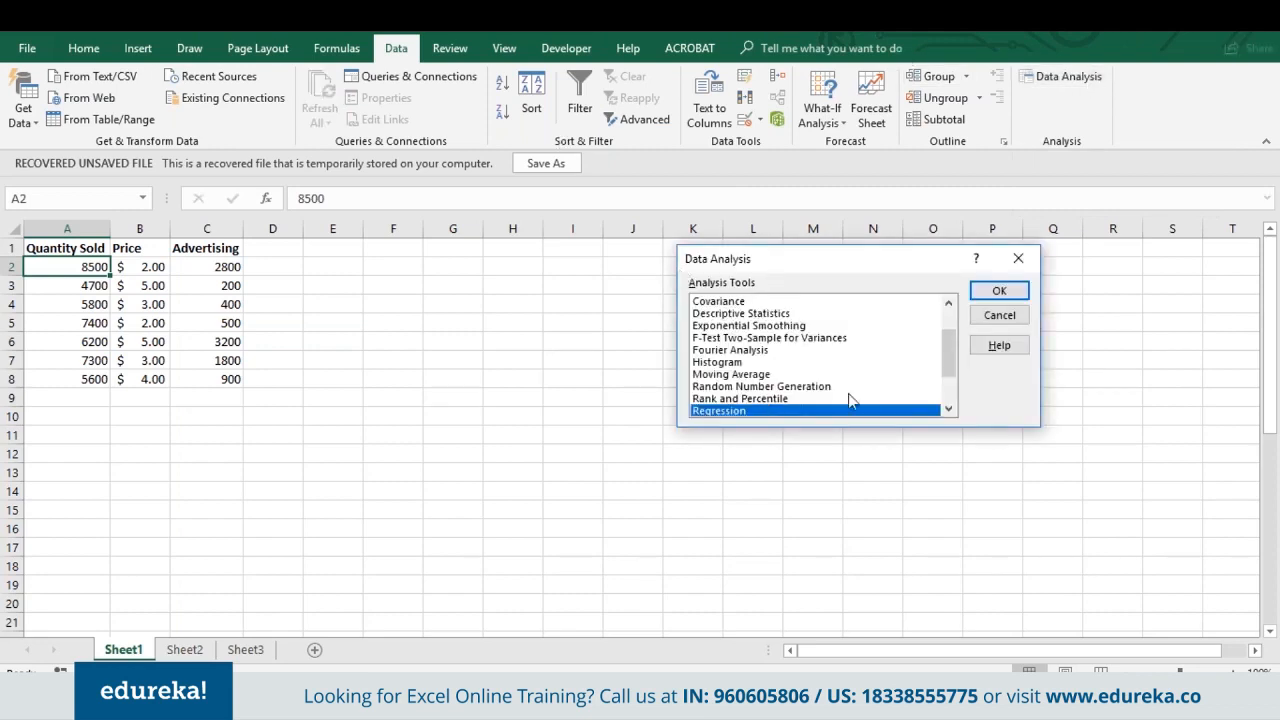
{"action": "left_click", "coordinate": [999, 290]}
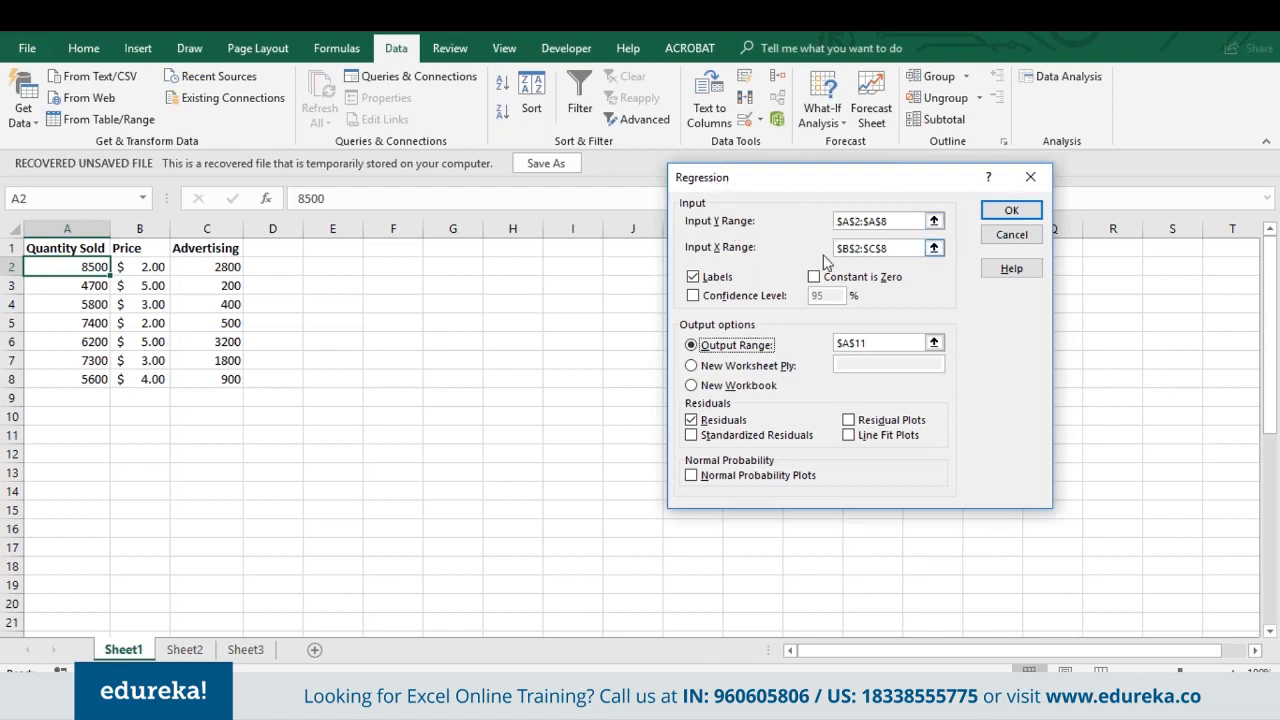
Step: Clear both regression input ranges and set the Y range to the Quantity Sold values in $A$2:$A$8
{"action": "left_click", "coordinate": [912, 222]}
{"action": "key", "text": "BackSpace"}
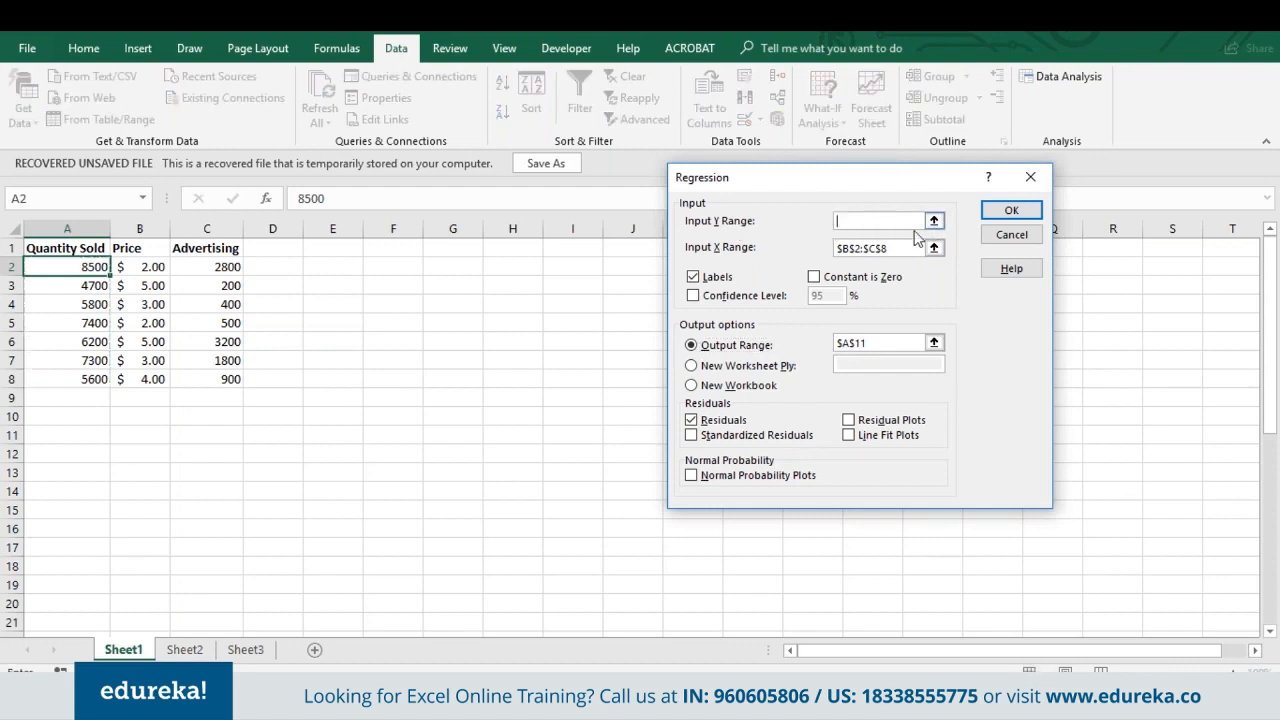
{"action": "left_click", "coordinate": [800, 245]}
{"action": "key", "text": "BackSpace"}
{"action": "left_click", "coordinate": [877, 220]}
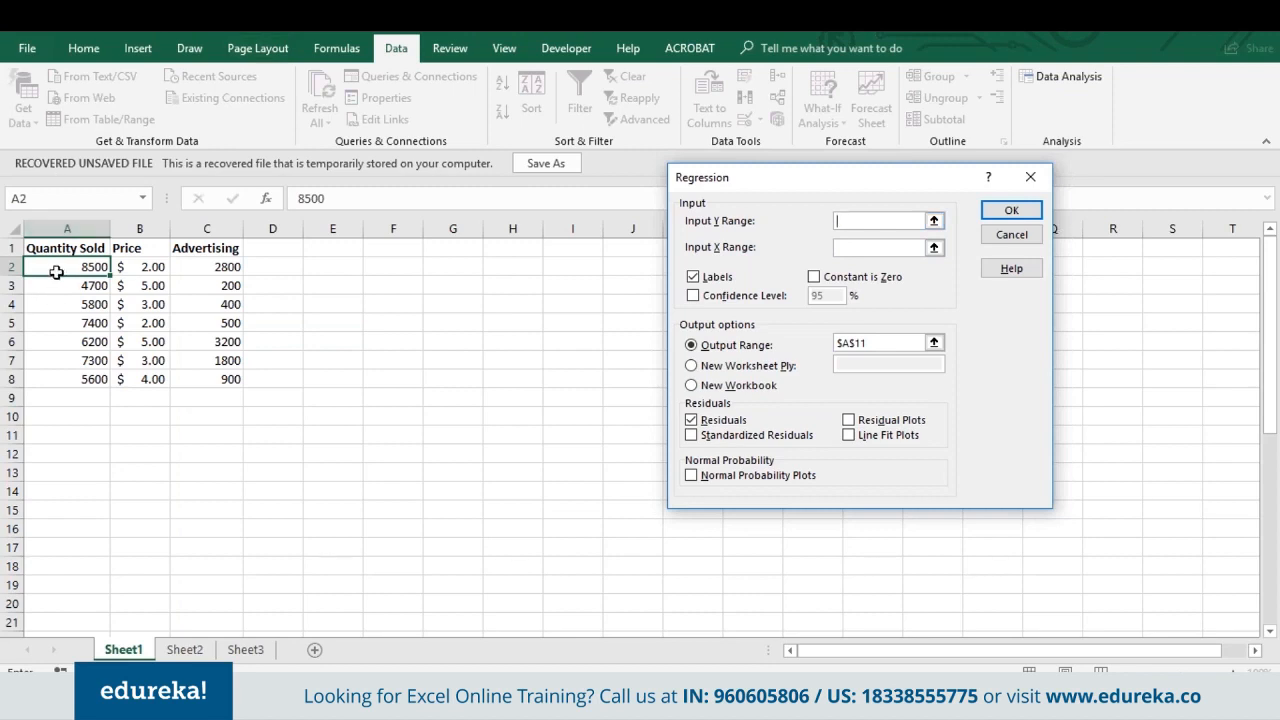
{"action": "left_click", "coordinate": [92, 265]}
{"action": "left_click_drag", "start_coordinate": [92, 265], "coordinate": [92, 379]}
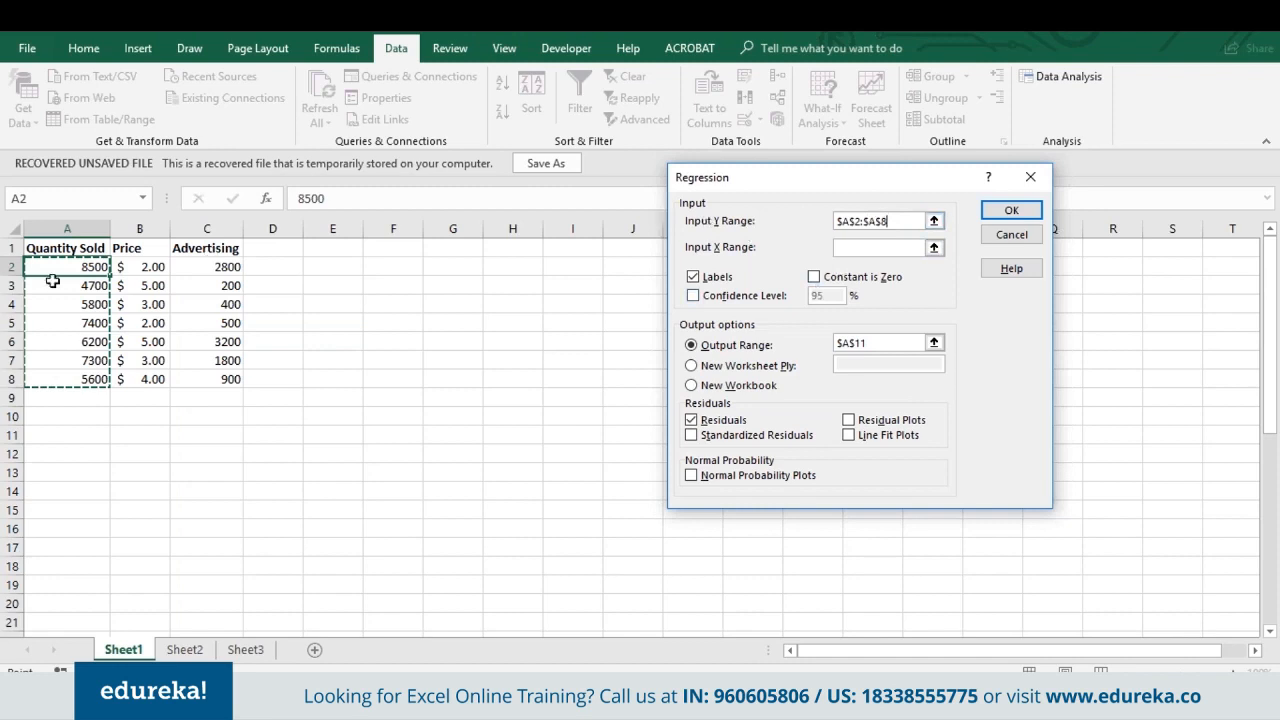
Step: Set the regression's X range to the Price and Advertising values in $B$2:$C$8
{"action": "left_click", "coordinate": [892, 247]}
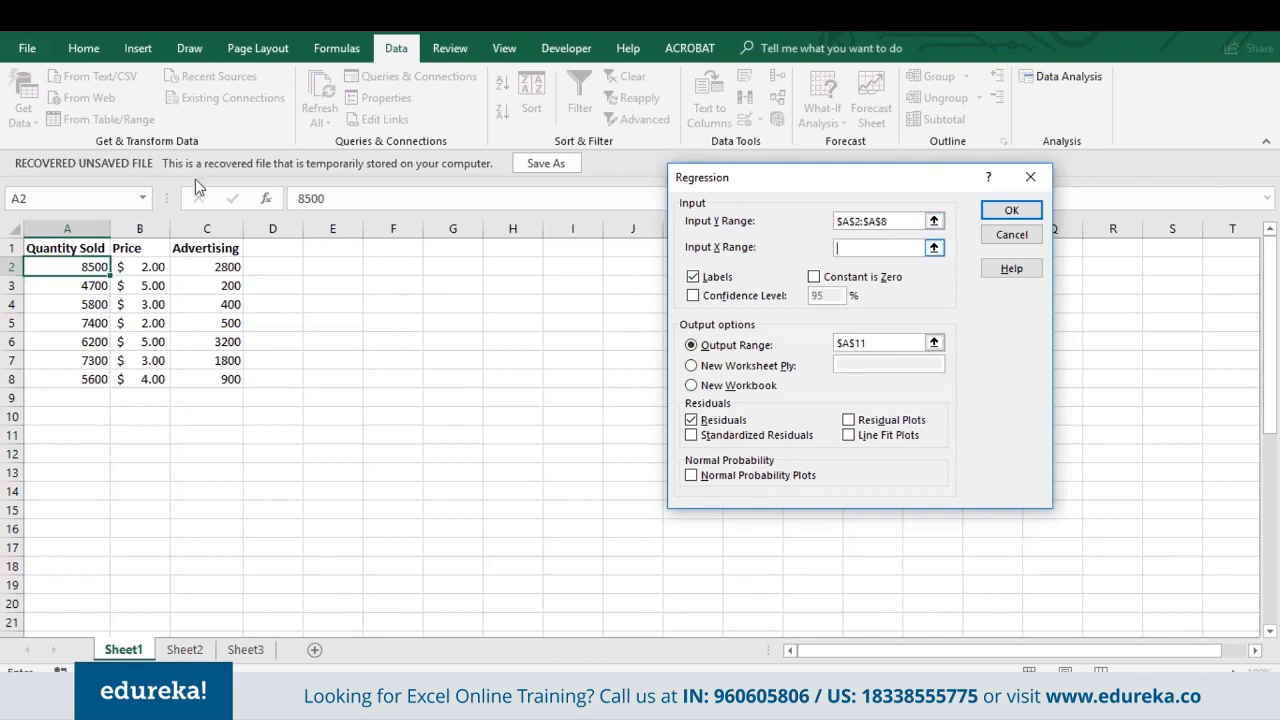
{"action": "left_click", "coordinate": [150, 266]}
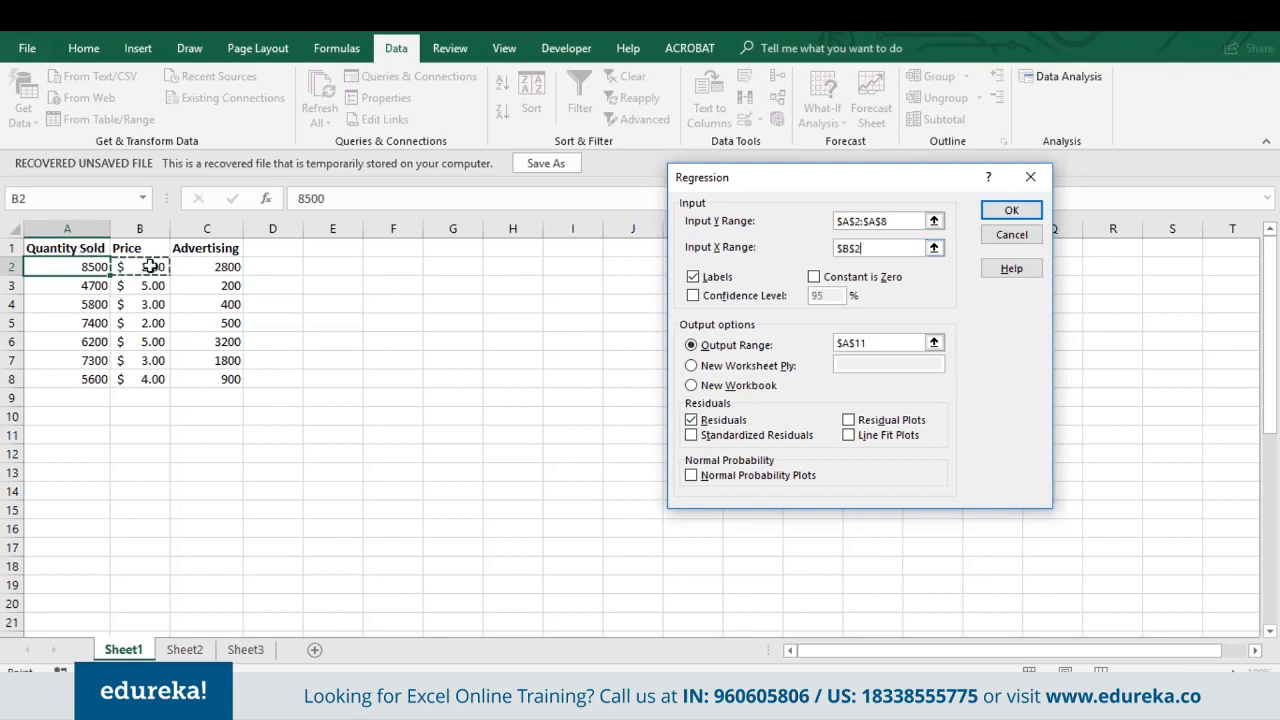
{"action": "left_click_drag", "start_coordinate": [150, 266], "coordinate": [226, 379]}
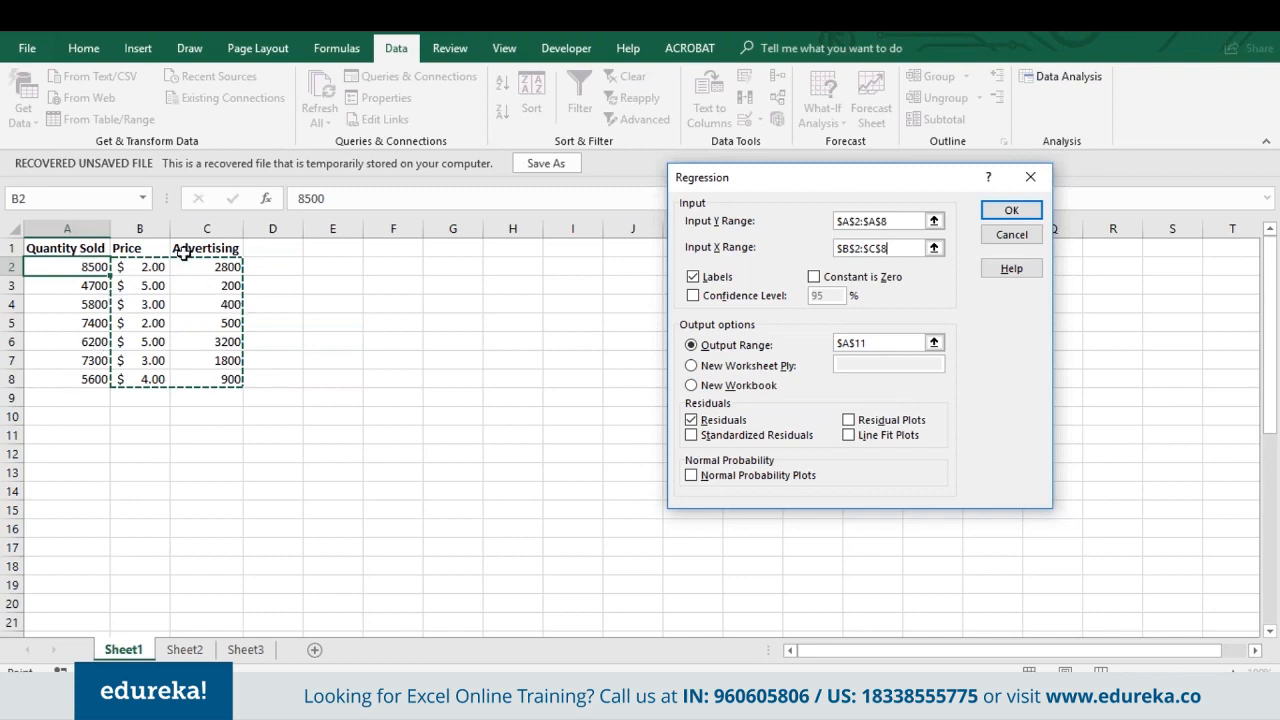
Step: Run the regression with Labels and Residuals enabled and the output range starting at $A$11
{"action": "left_click", "coordinate": [693, 279]}
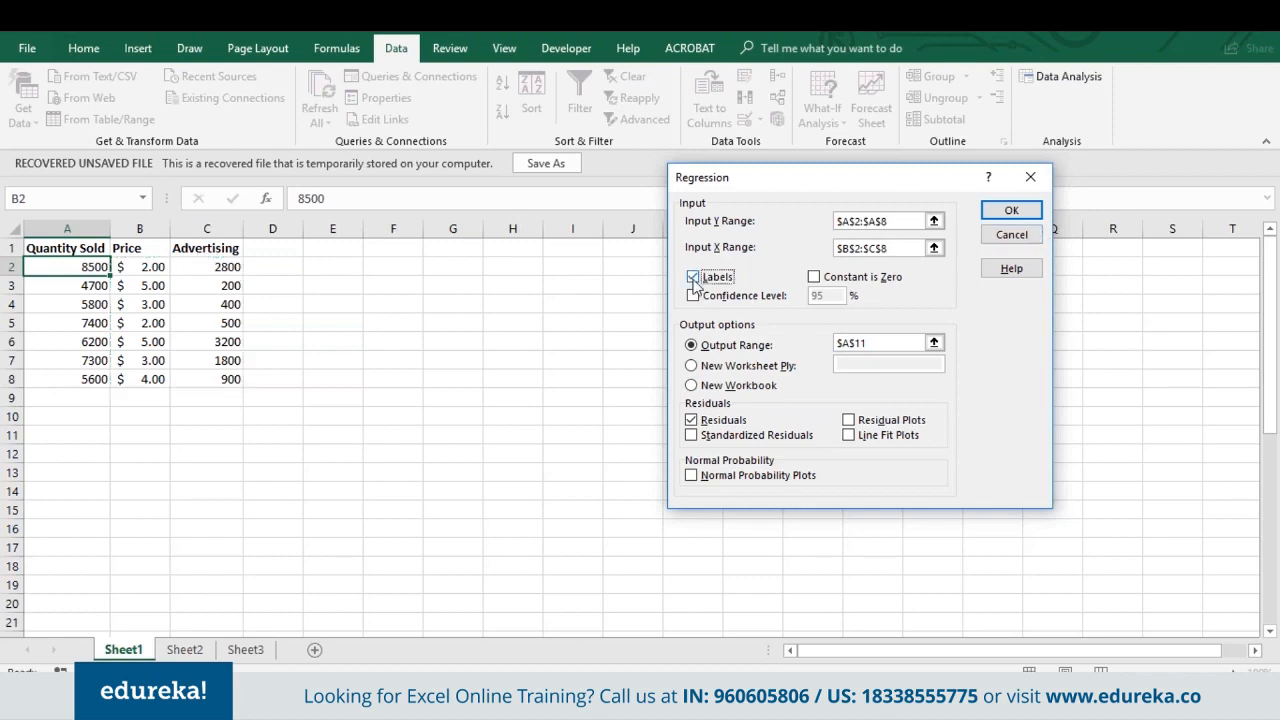
{"action": "left_click", "coordinate": [693, 277]}
{"action": "left_click", "coordinate": [694, 279]}
{"action": "left_click_drag", "start_coordinate": [876, 343], "coordinate": [791, 343]}
{"action": "key", "text": "BackSpace"}
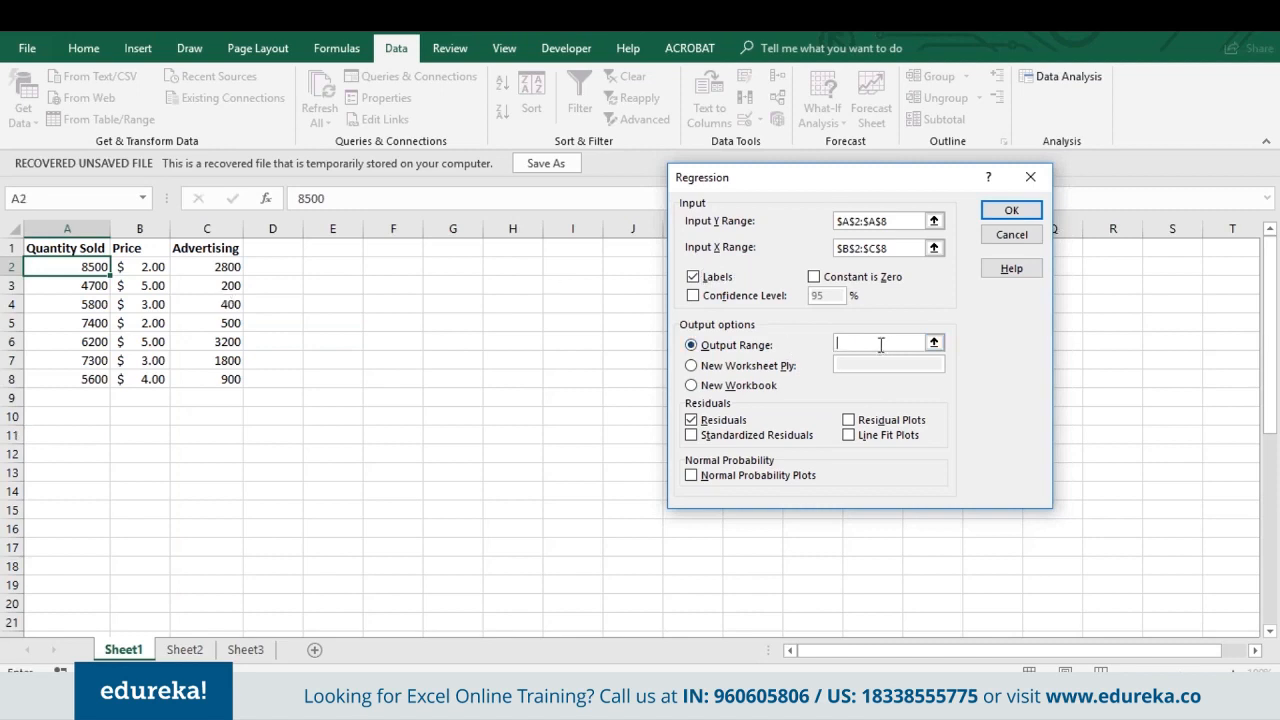
{"action": "left_click", "coordinate": [48, 441]}
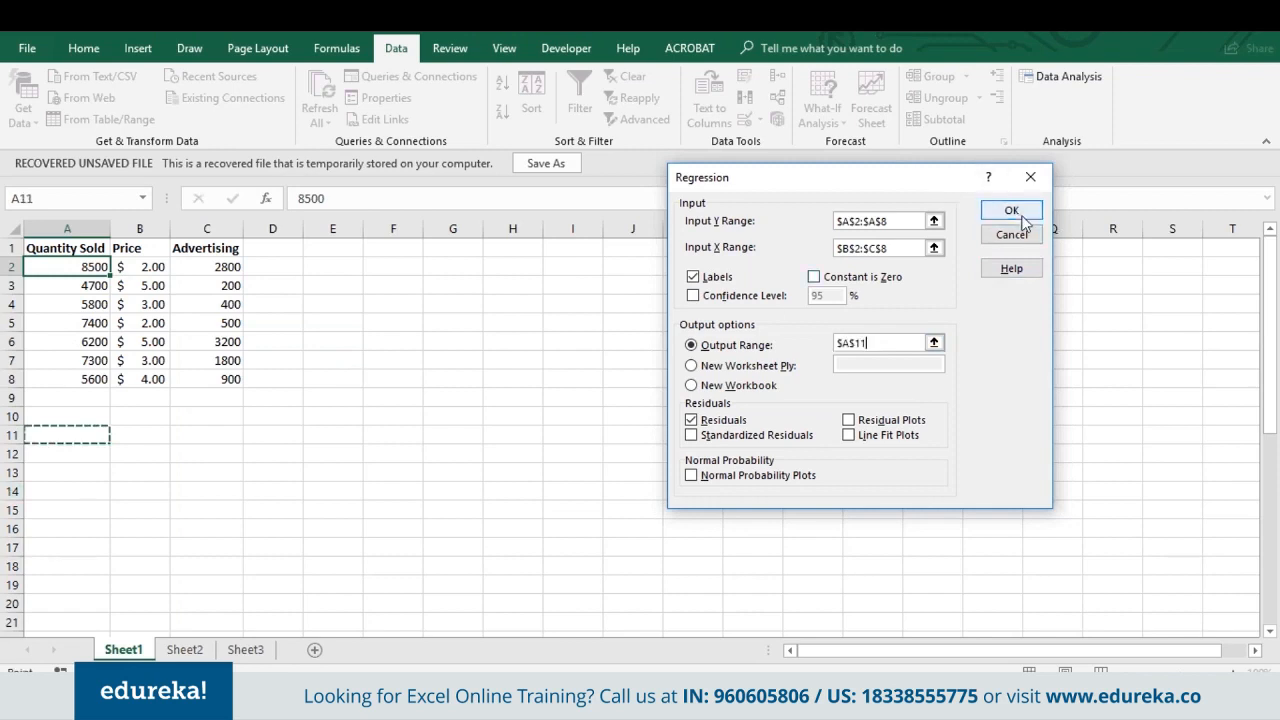
{"action": "left_click", "coordinate": [692, 421]}
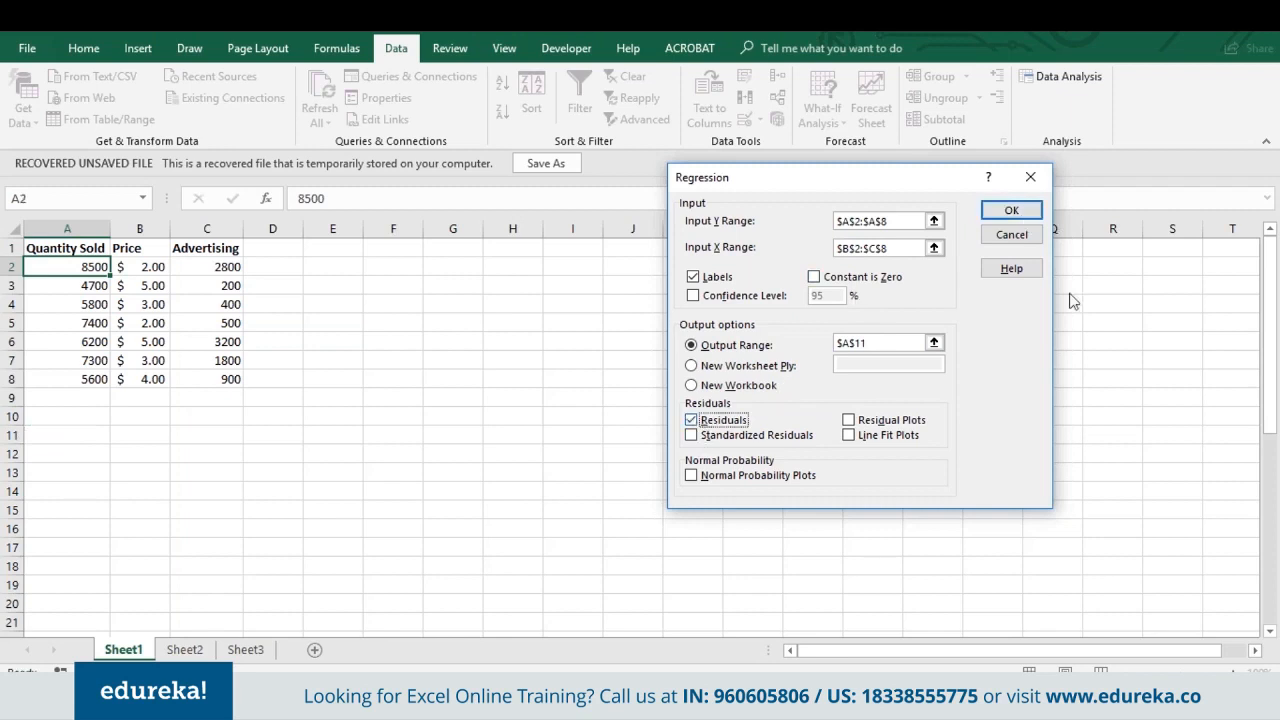
{"action": "left_click", "coordinate": [1031, 218]}
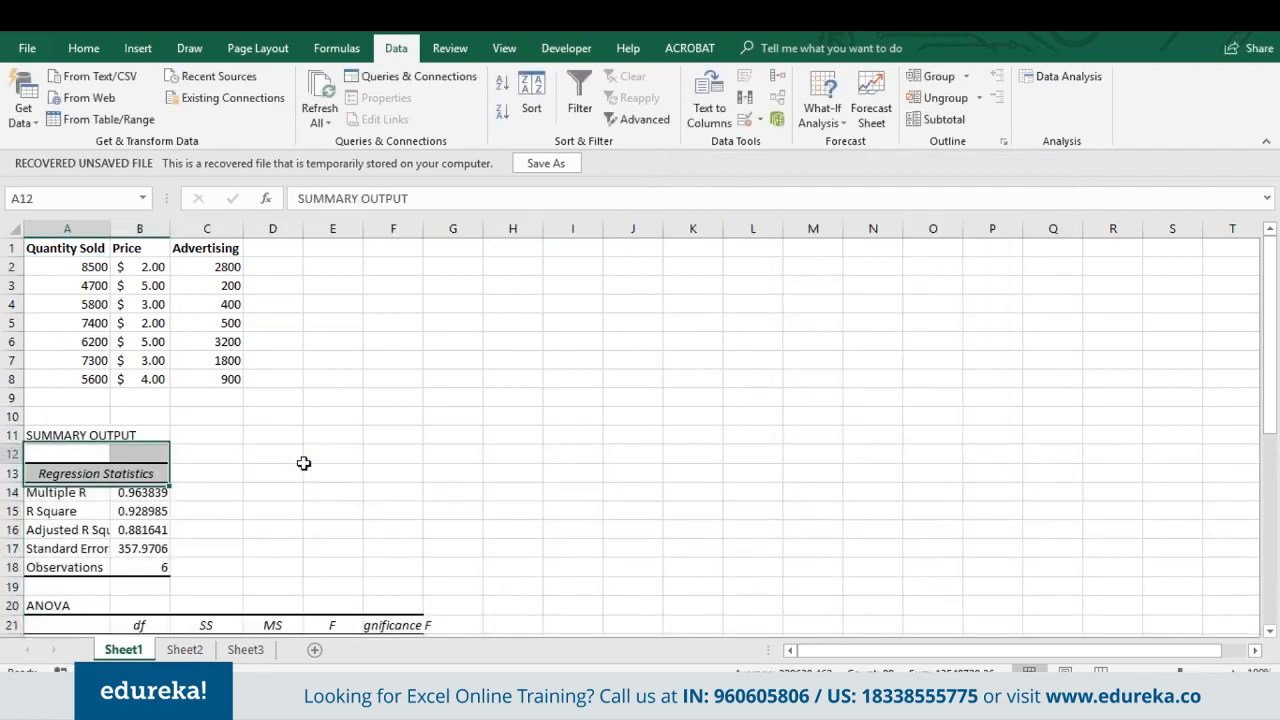
Step: Examine the regression summary output from the Regression Statistics block down to the ANOVA table
{"action": "key", "text": "Down"}
{"action": "key", "text": "Down"}
{"action": "key", "text": "Down"}
{"action": "key", "text": "Down"}
{"action": "key", "text": "Down"}
{"action": "key", "text": "Down"}
{"action": "key", "text": "Down"}
{"action": "key", "text": "Down"}
{"action": "key", "text": "Down"}
{"action": "key", "text": "Down"}
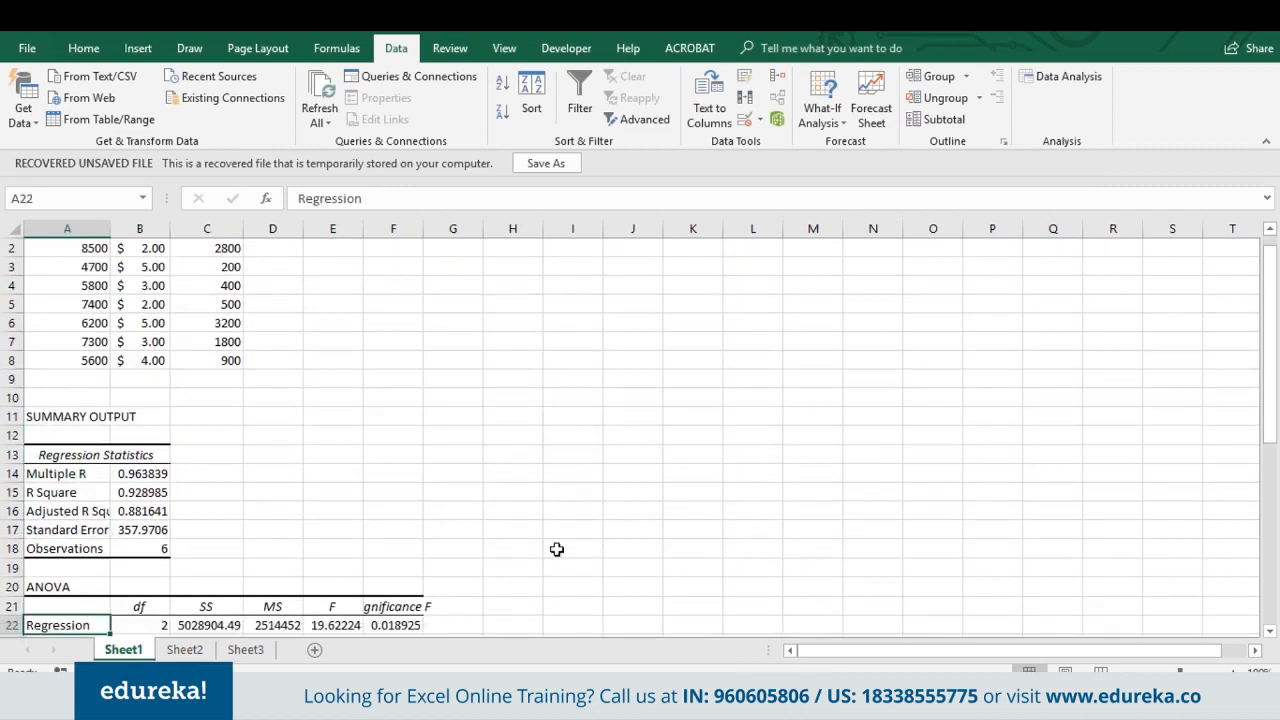
{"action": "left_click", "coordinate": [140, 455]}
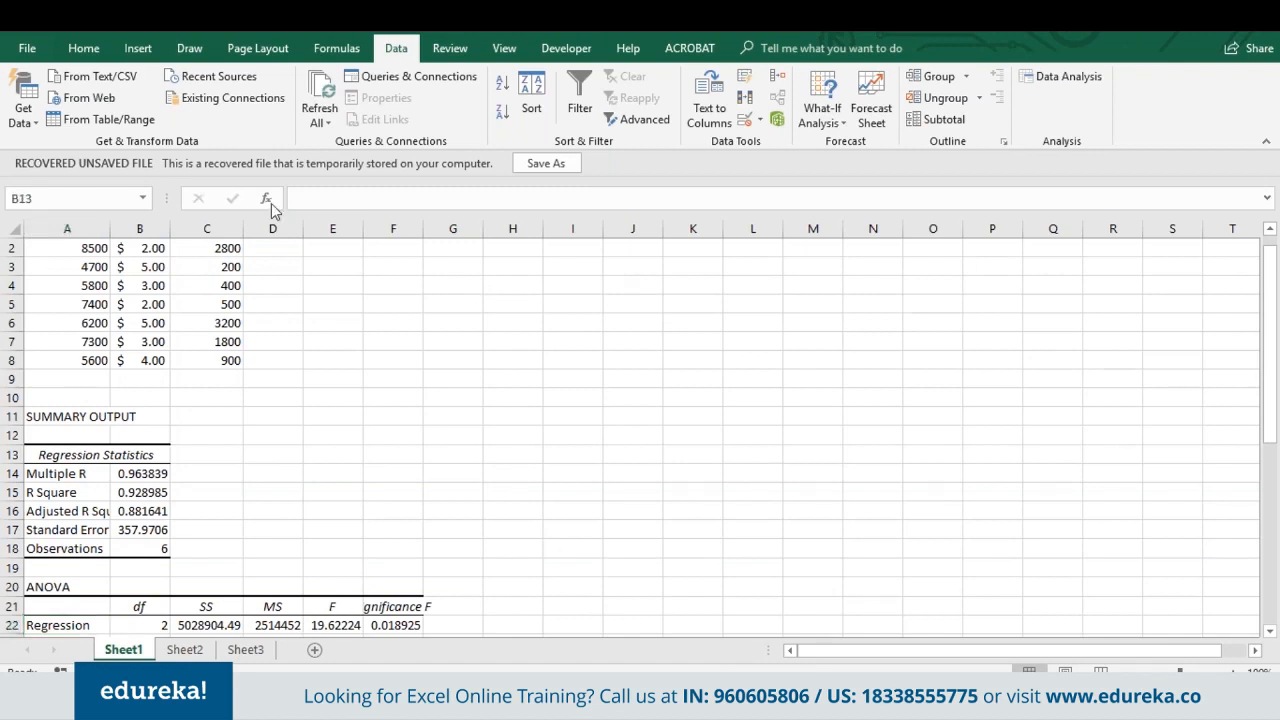
Step: Widen column A to fit the Regression Statistics labels and review the statistics down to Observations
{"action": "left_click", "coordinate": [66, 494]}
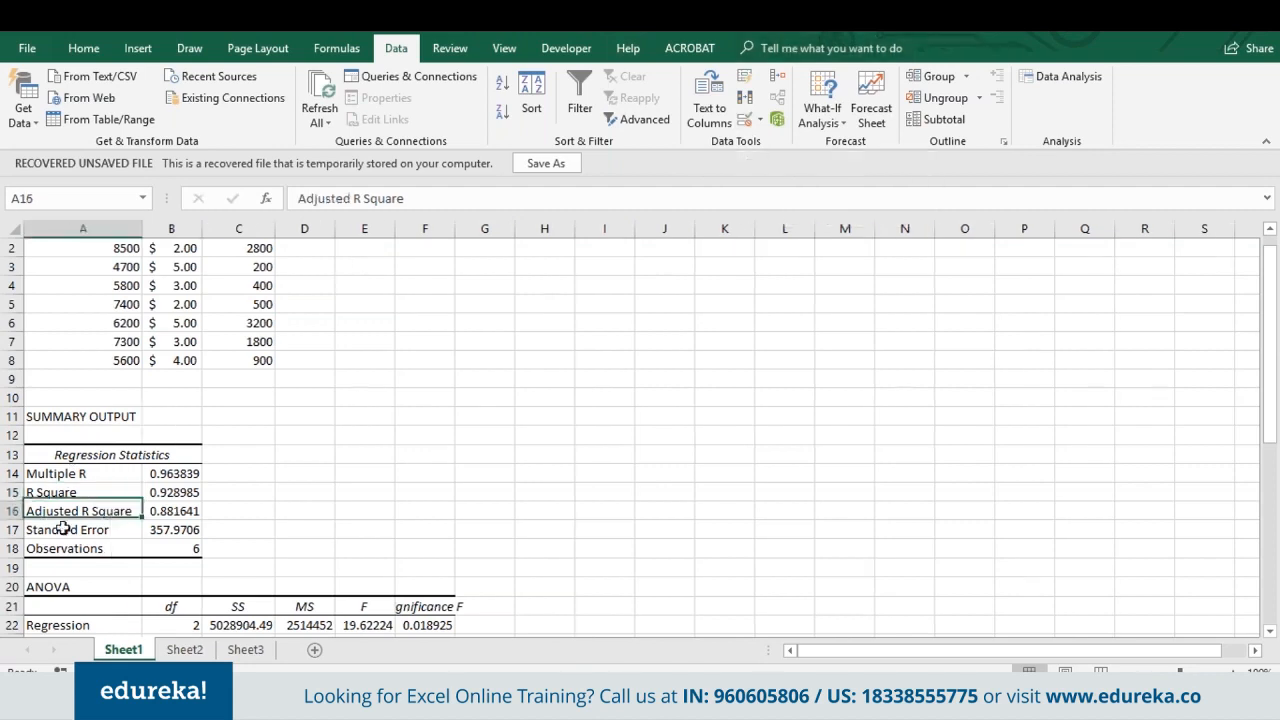
{"action": "key", "text": "Down"}
{"action": "key", "text": "Down"}
{"action": "key", "text": "Right"}
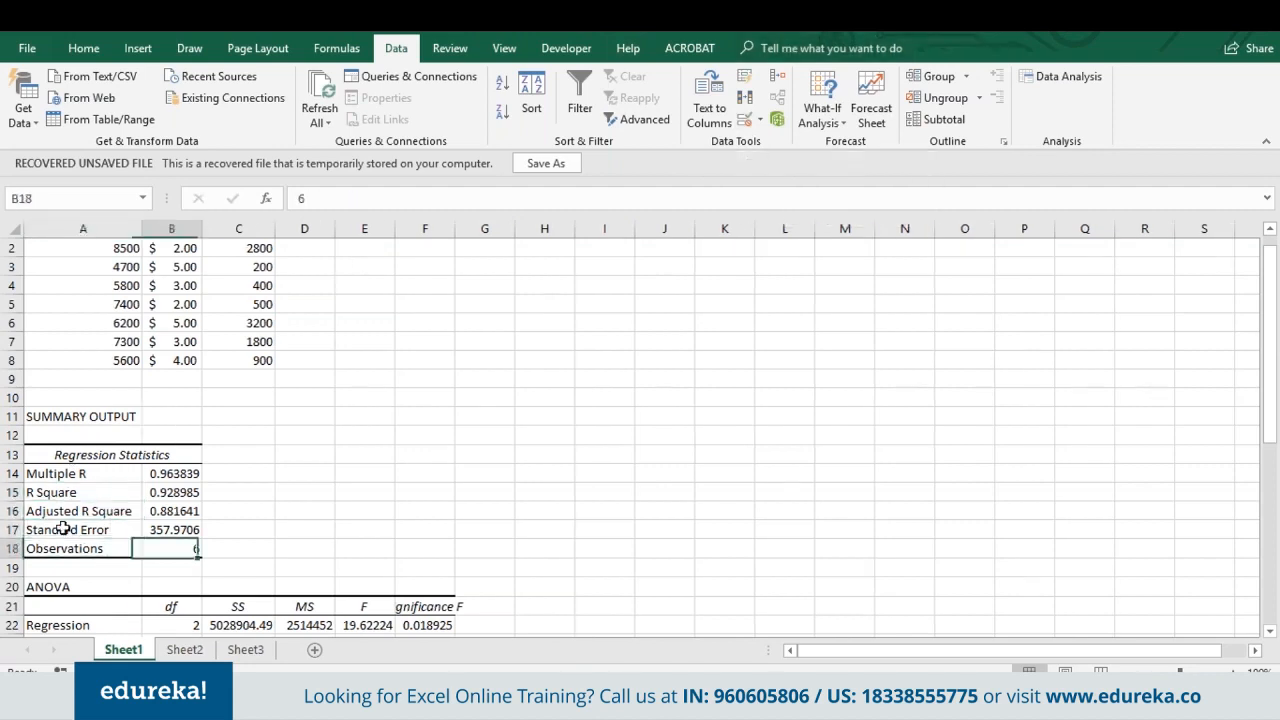
{"action": "key", "text": "Down"}
{"action": "key", "text": "Down"}
{"action": "key", "text": "Down"}
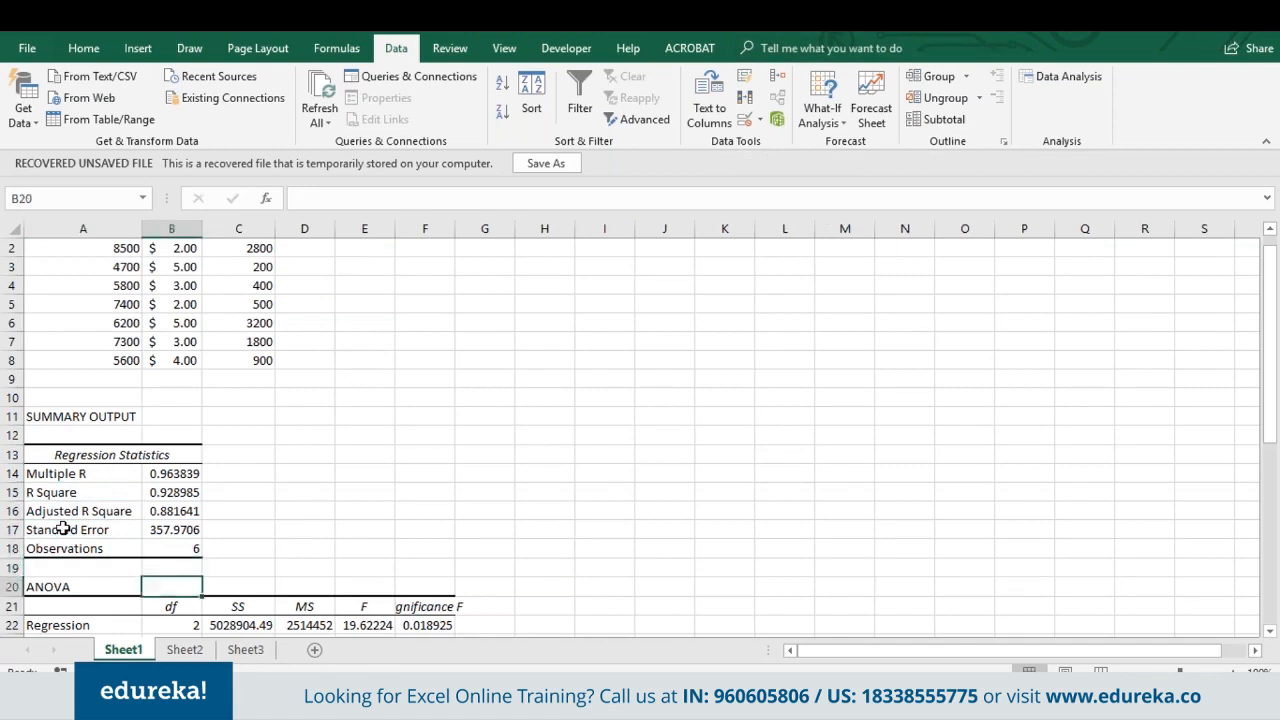
{"action": "key", "text": "Down"}
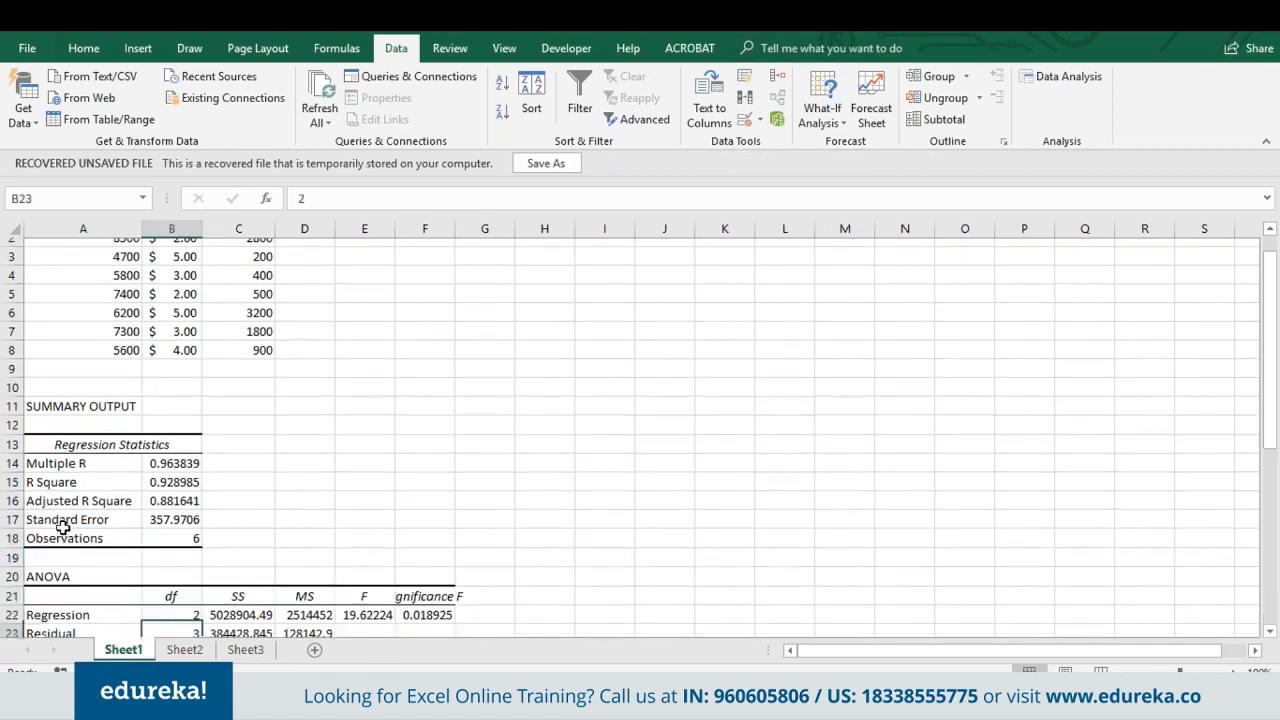
Step: Review the ANOVA headings df, SS, MS and F, and widen column F to fit Significance F
{"action": "scroll", "coordinate": [62, 530], "scroll_direction": "down", "scroll_amount": 2}
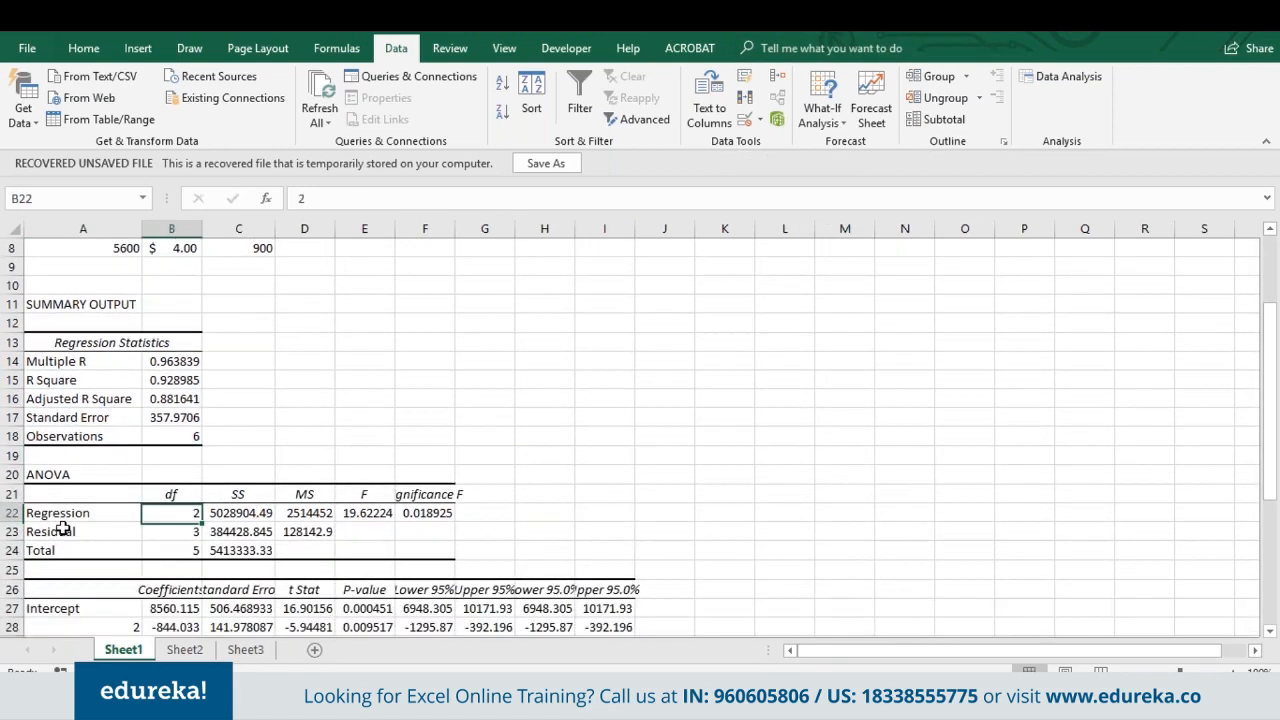
{"action": "key", "text": "Up"}
{"action": "key", "text": "Up"}
{"action": "key", "text": "Down"}
{"action": "key", "text": "Right"}
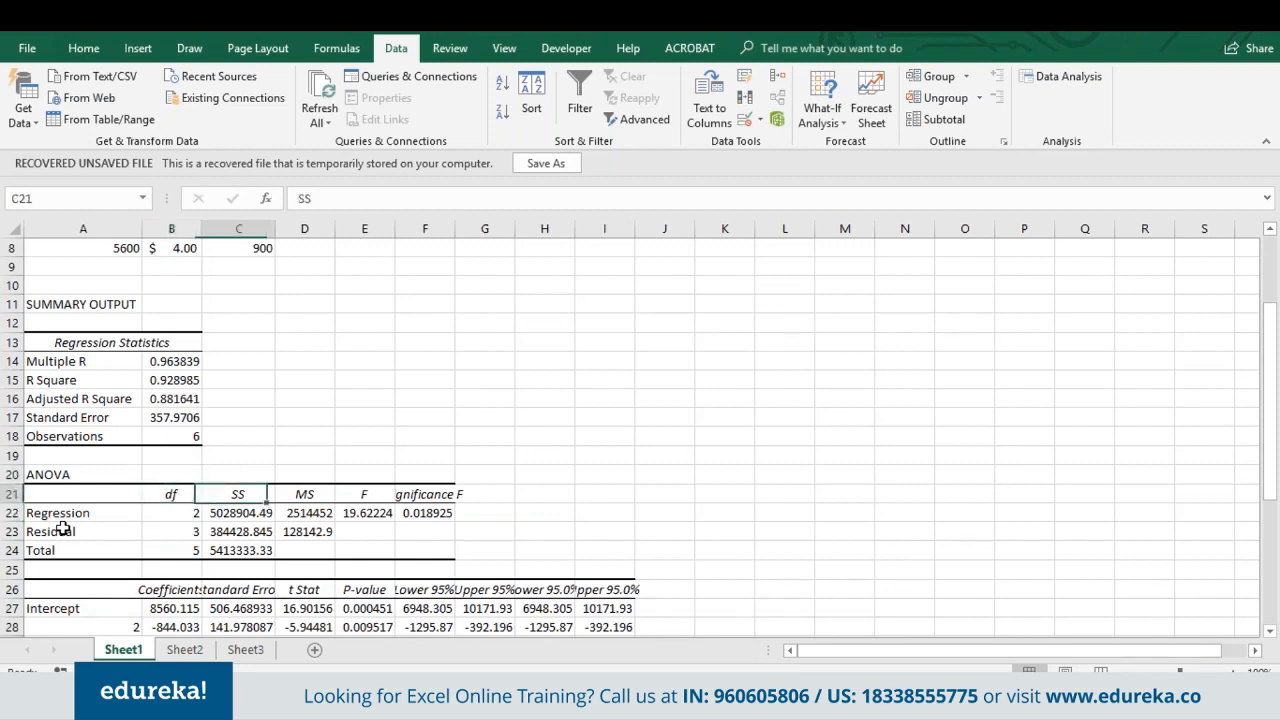
{"action": "key", "text": "Right"}
{"action": "key", "text": "Right"}
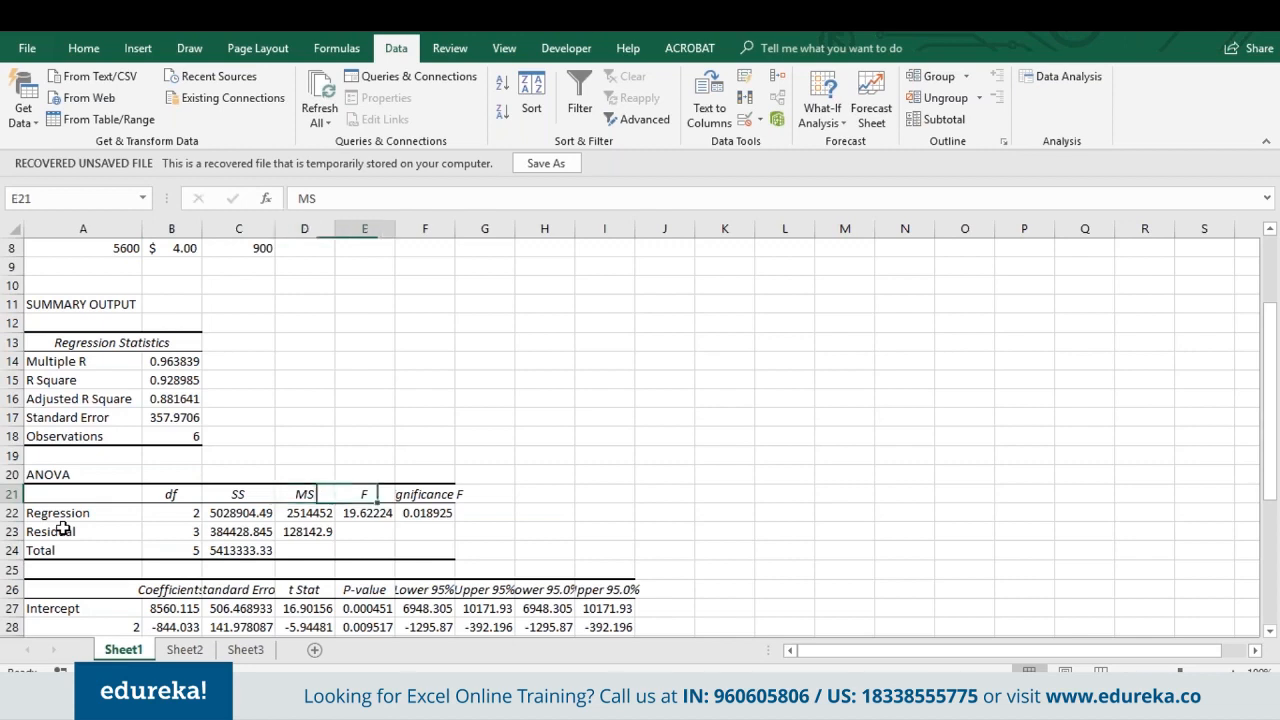
{"action": "key", "text": "Right"}
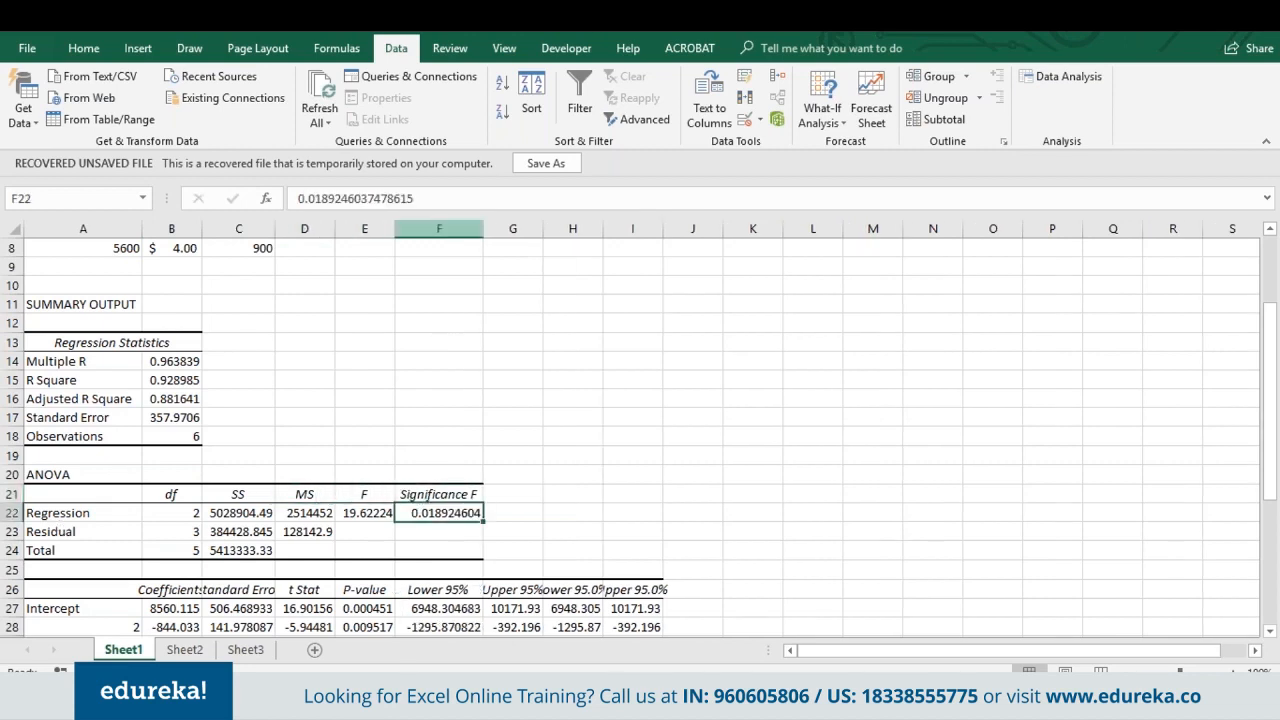
Step: Widen column B to fit the Coefficients heading in the table below ANOVA and select the Intercept coefficient
{"action": "key", "text": "Down"}
{"action": "key", "text": "Down"}
{"action": "key", "text": "Down"}
{"action": "key", "text": "Down"}
{"action": "key", "text": "Down"}
{"action": "key", "text": "Down"}
{"action": "key", "text": "Down"}
{"action": "key", "text": "Down"}
{"action": "key", "text": "Down"}
{"action": "key", "text": "Down"}
{"action": "key", "text": "Down"}
{"action": "key", "text": "Down"}
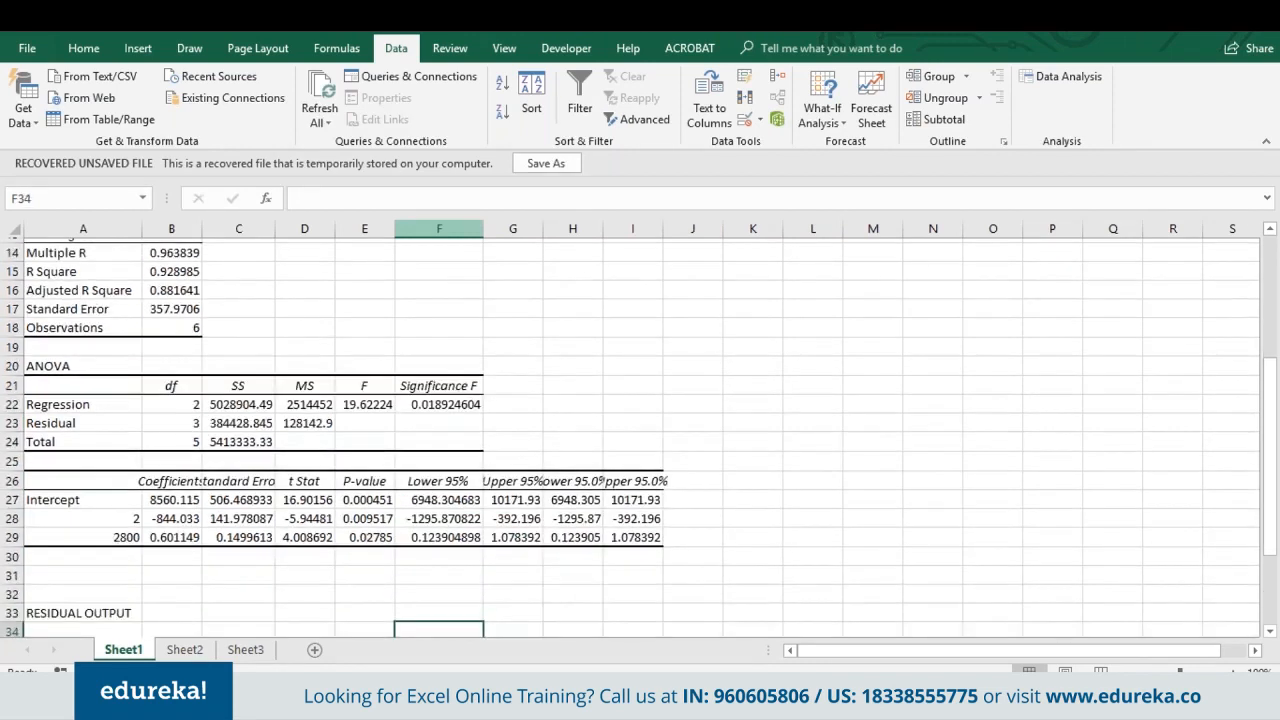
{"action": "left_click", "coordinate": [110, 456]}
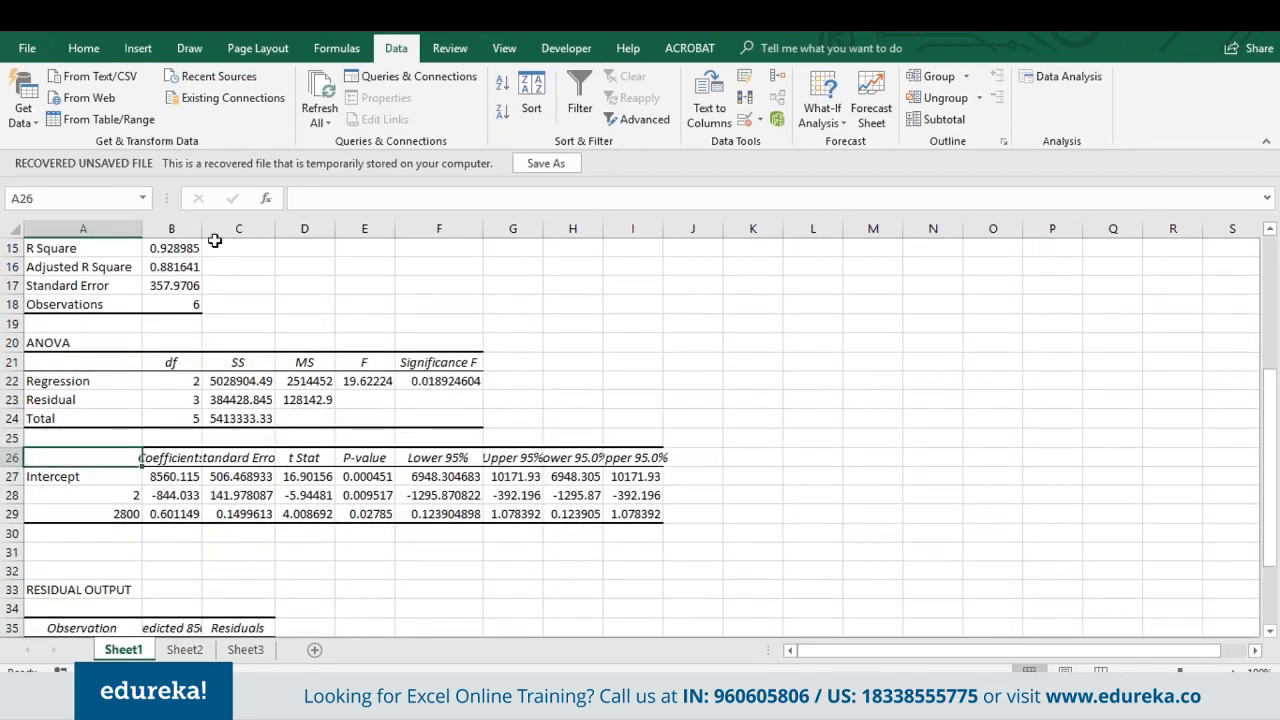
{"action": "left_click_drag", "start_coordinate": [203, 230], "coordinate": [236, 230]}
{"action": "left_click", "coordinate": [191, 477]}
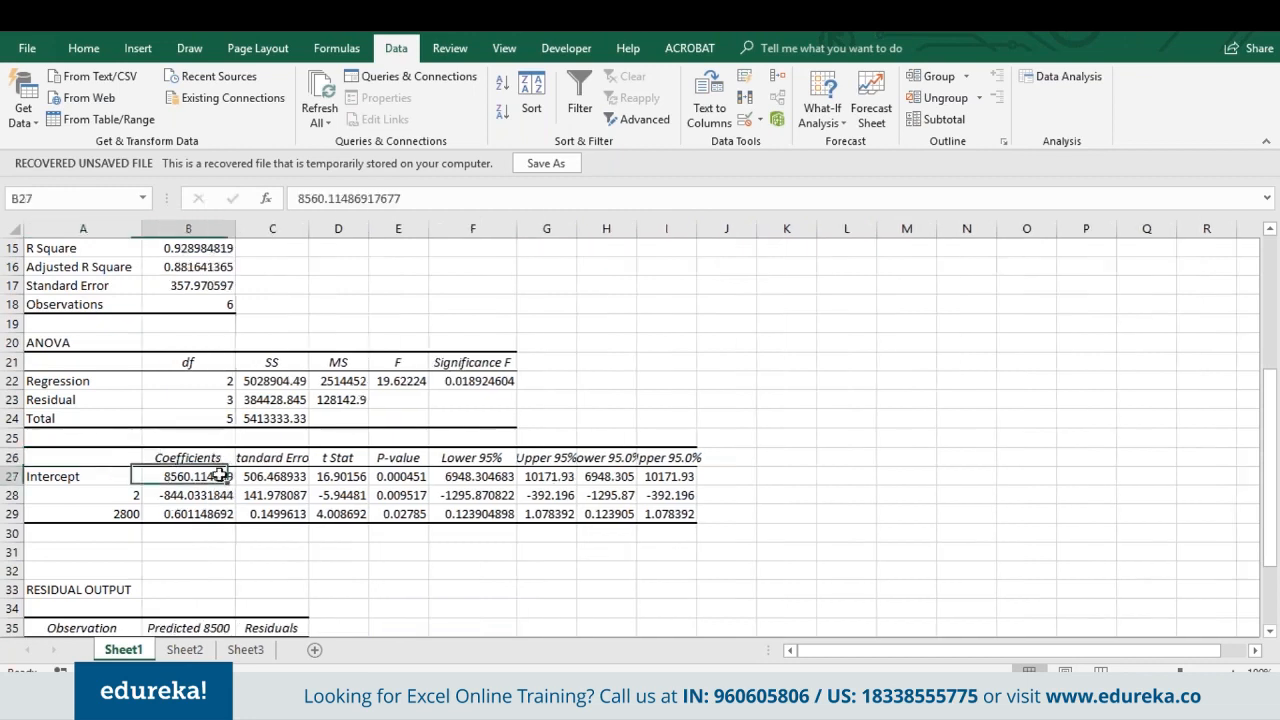
Step: Widen column C to fit the Standard Error heading and check the t Stat and P-value headings
{"action": "key", "text": "Right"}
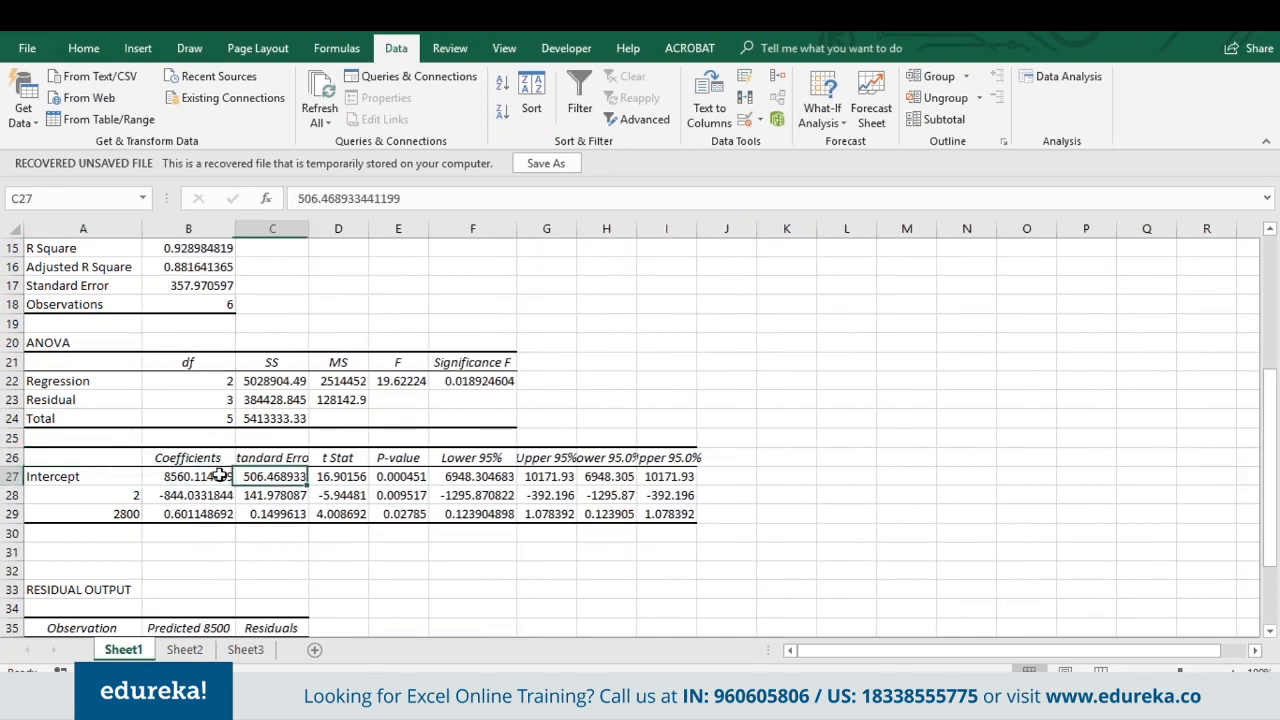
{"action": "key", "text": "Up"}
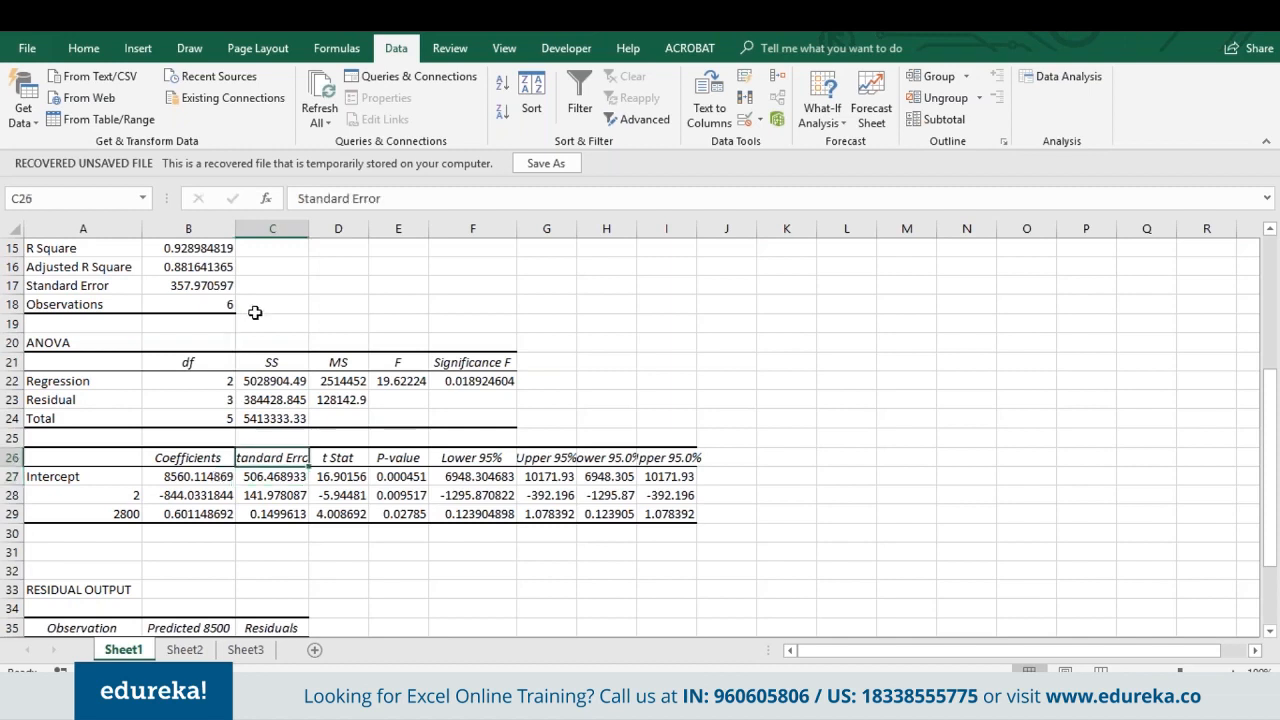
{"action": "left_click_drag", "start_coordinate": [309, 229], "coordinate": [332, 229]}
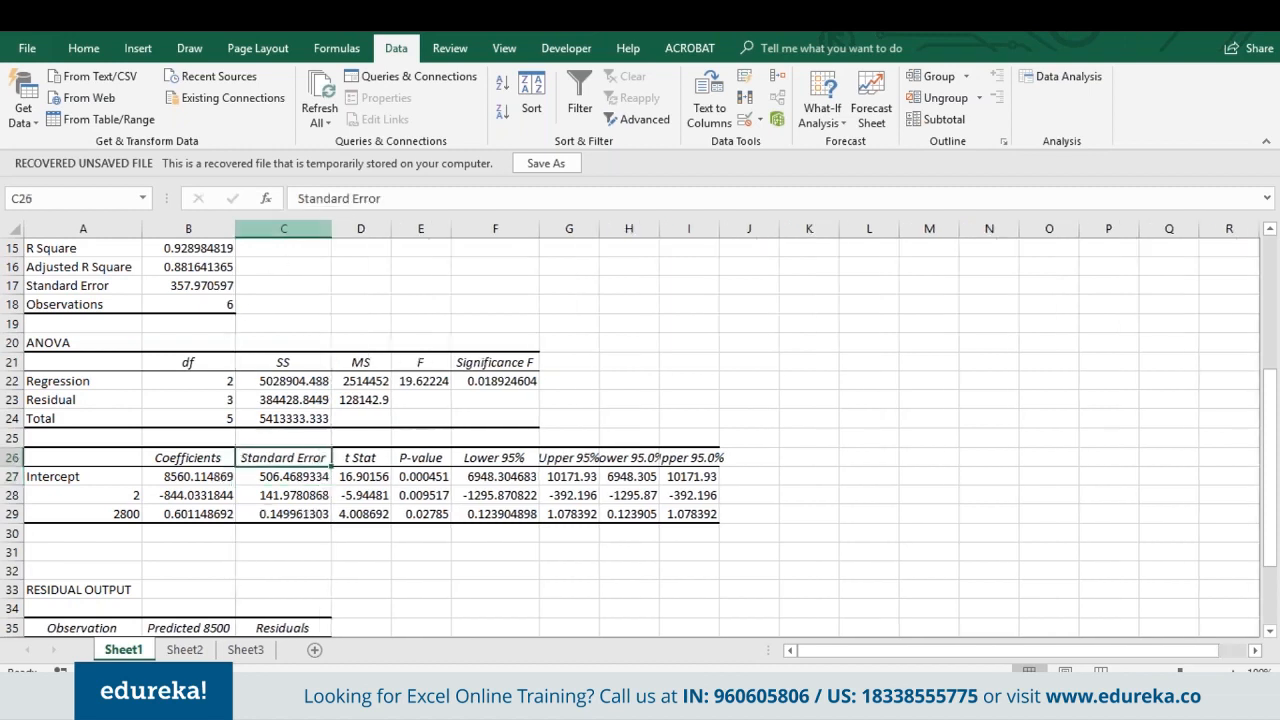
{"action": "left_click", "coordinate": [368, 457]}
{"action": "left_click", "coordinate": [442, 457]}
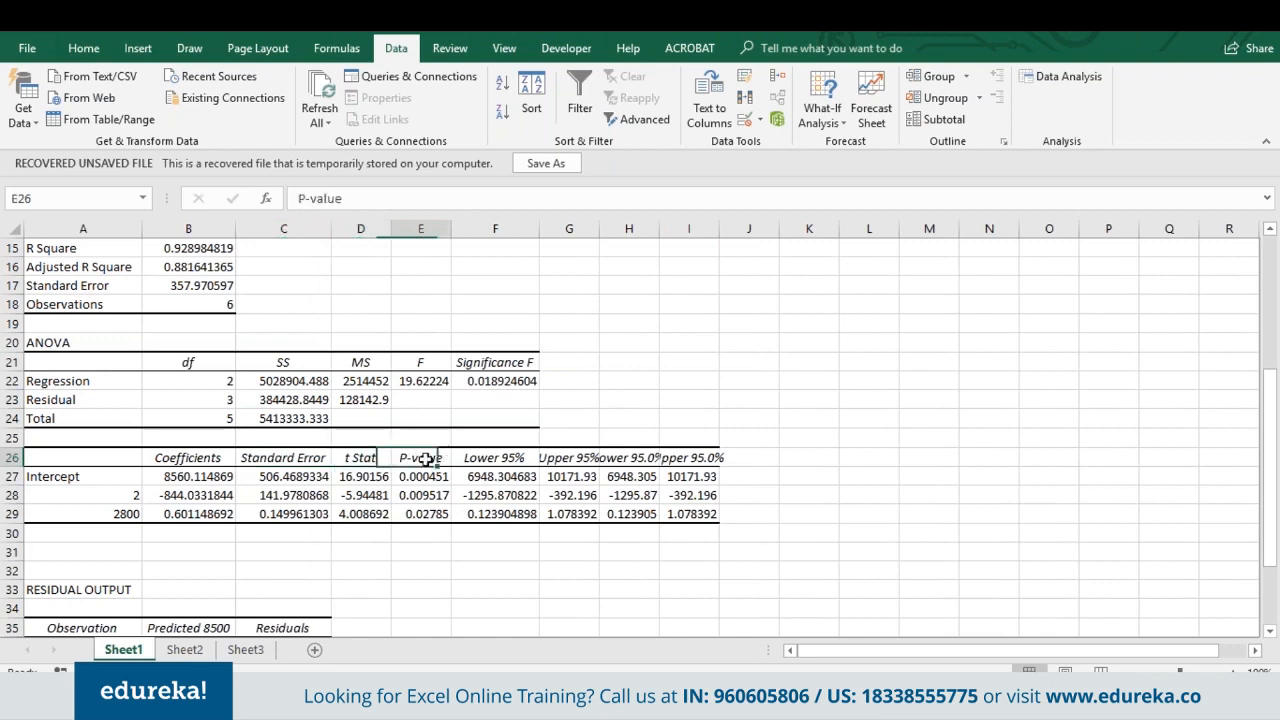
Step: Examine the t Stat, P-value and Lower 95% columns of the coefficients table below ANOVA
{"action": "key", "text": "Right"}
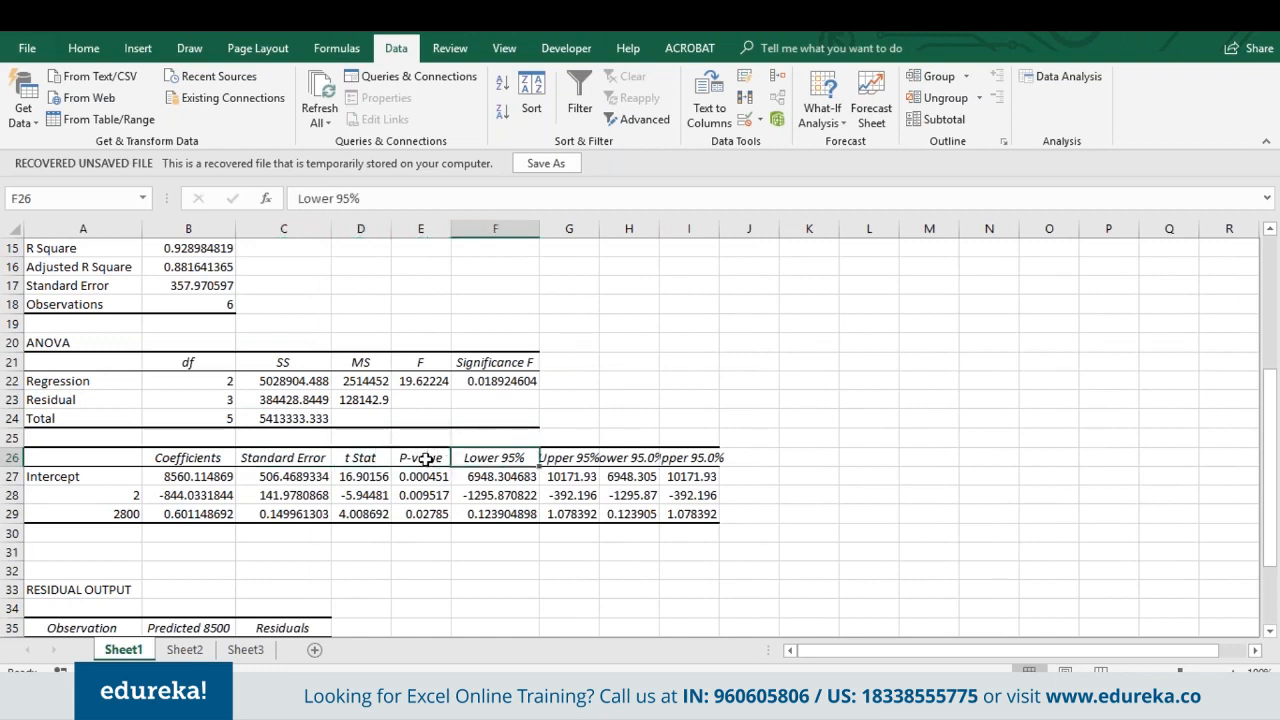
{"action": "left_click", "coordinate": [426, 458]}
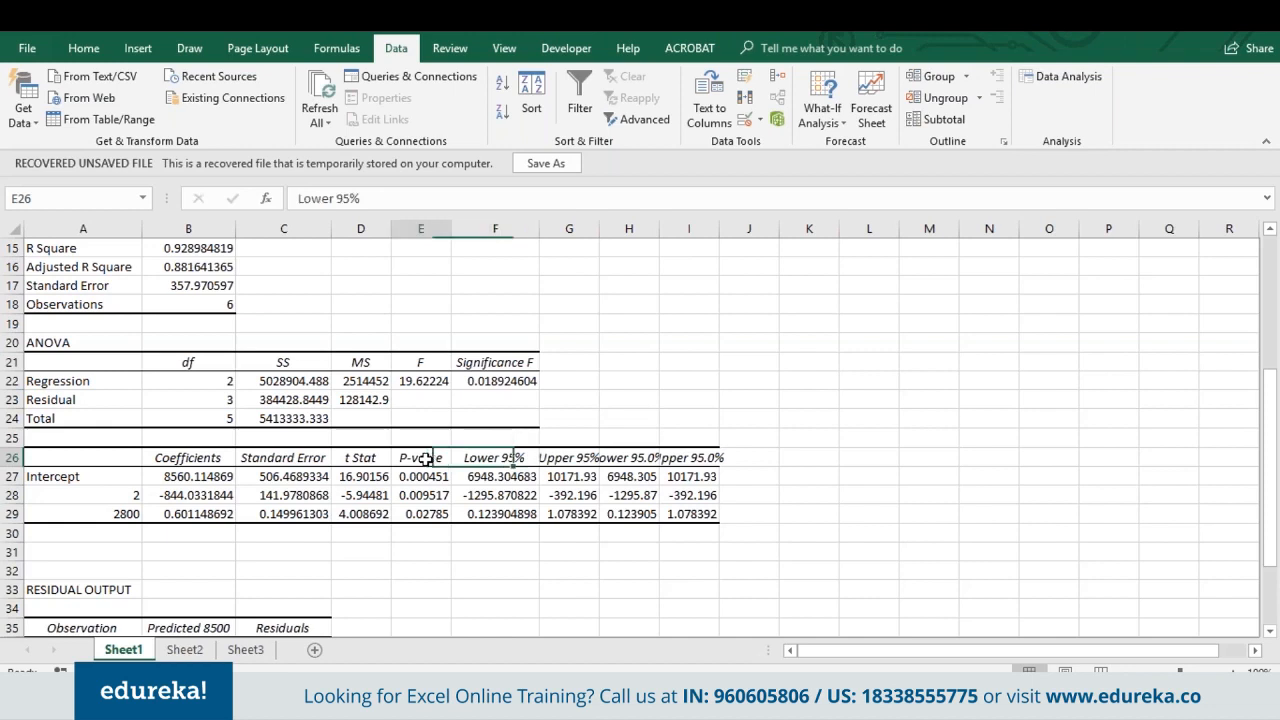
{"action": "key", "text": "Left"}
{"action": "key", "text": "Down"}
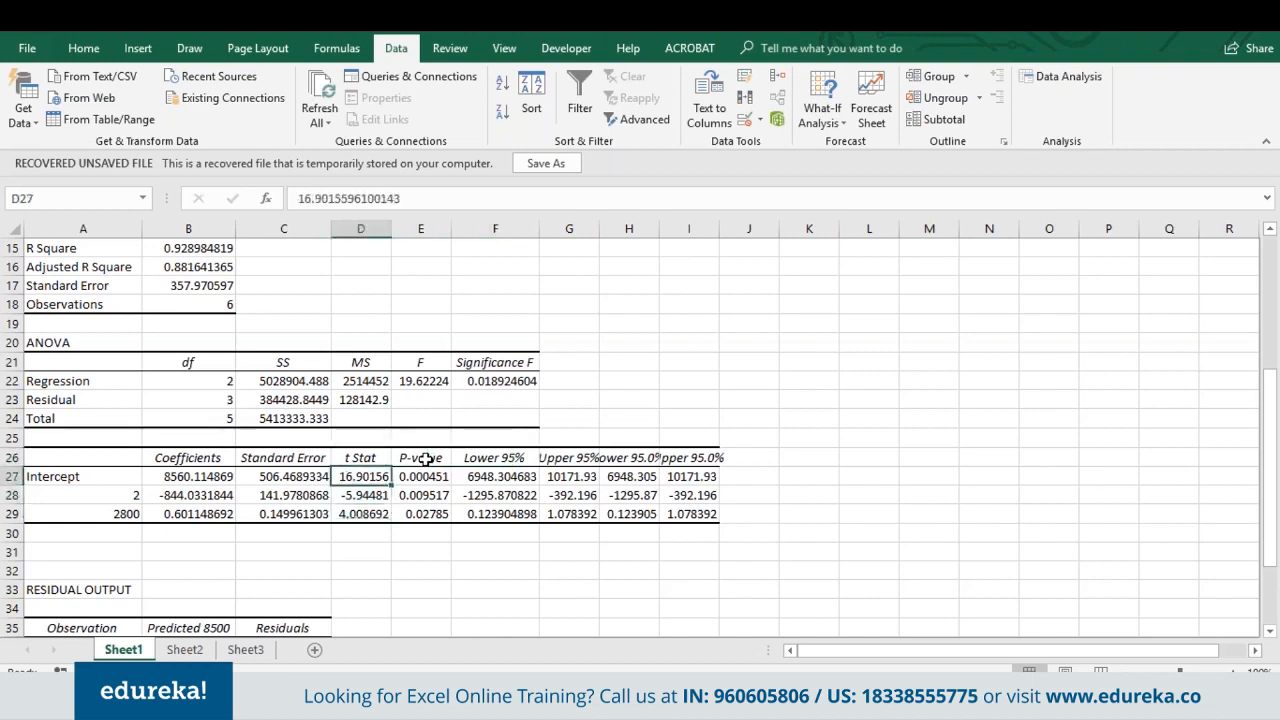
{"action": "key", "text": "Up"}
{"action": "key", "text": "Up"}
{"action": "key", "text": "Right"}
{"action": "key", "text": "Right"}
{"action": "key", "text": "Right"}
{"action": "key", "text": "Down"}
{"action": "key", "text": "Left"}
{"action": "key", "text": "Left"}
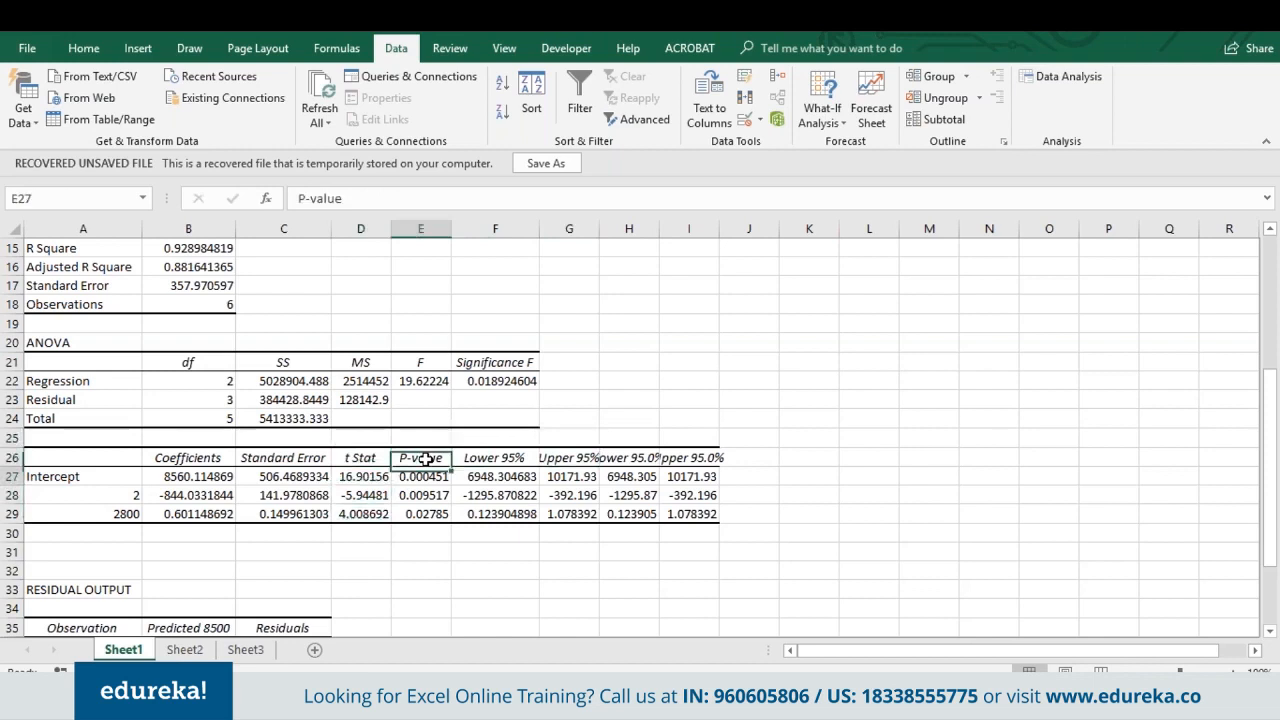
Step: Examine the Residual Output table, covering its Observation, Predicted 8500 and Residuals columns down to the last observation
{"action": "key", "text": "Down"}
{"action": "key", "text": "Down"}
{"action": "key", "text": "Down"}
{"action": "key", "text": "Down"}
{"action": "key", "text": "Down"}
{"action": "key", "text": "Down"}
{"action": "key", "text": "Down"}
{"action": "key", "text": "Down"}
{"action": "key", "text": "Down"}
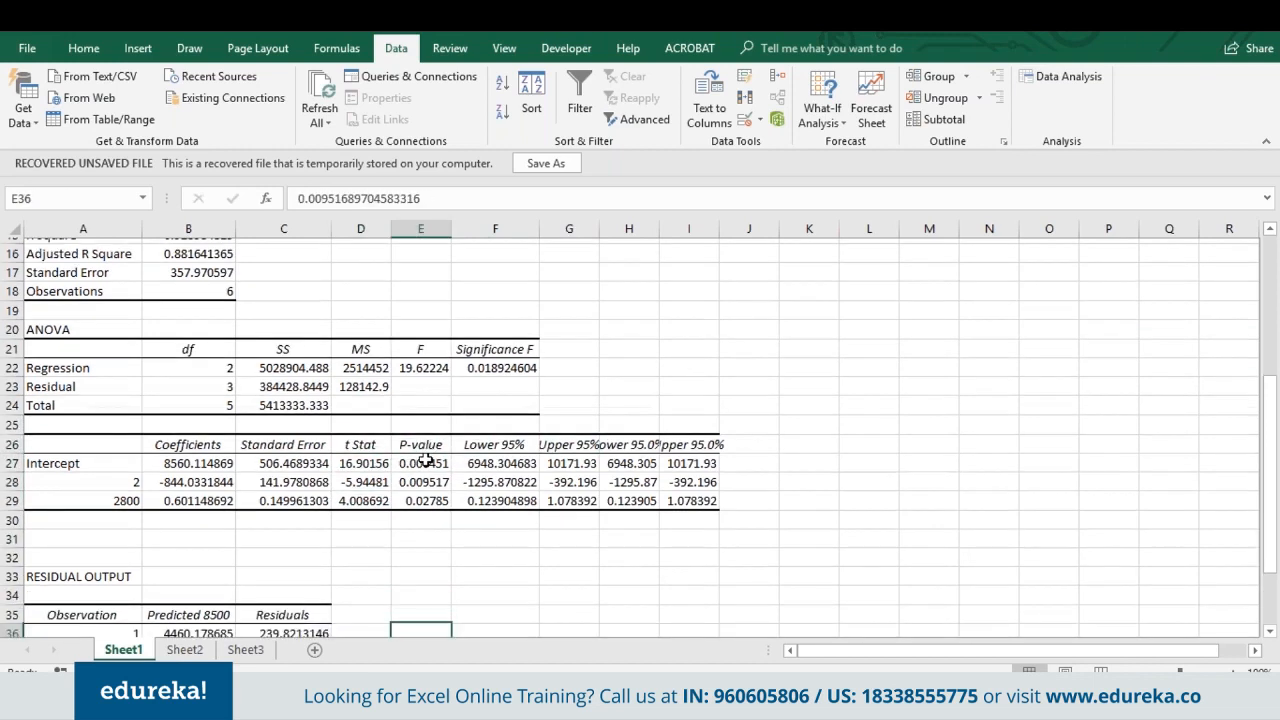
{"action": "key", "text": "Down"}
{"action": "key", "text": "Down"}
{"action": "key", "text": "Down"}
{"action": "key", "text": "Down"}
{"action": "key", "text": "Left"}
{"action": "key", "text": "Left"}
{"action": "key", "text": "Left"}
{"action": "key", "text": "Left"}
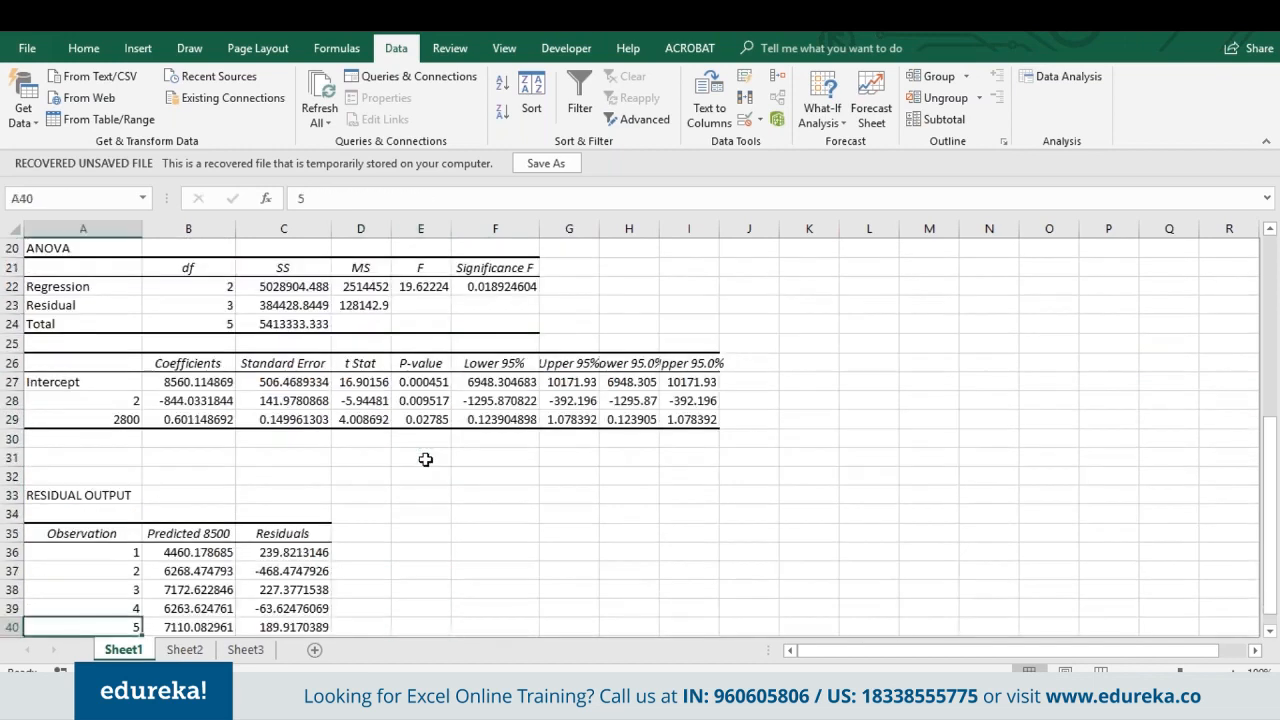
{"action": "key", "text": "Up"}
{"action": "key", "text": "Down"}
{"action": "key", "text": "Down"}
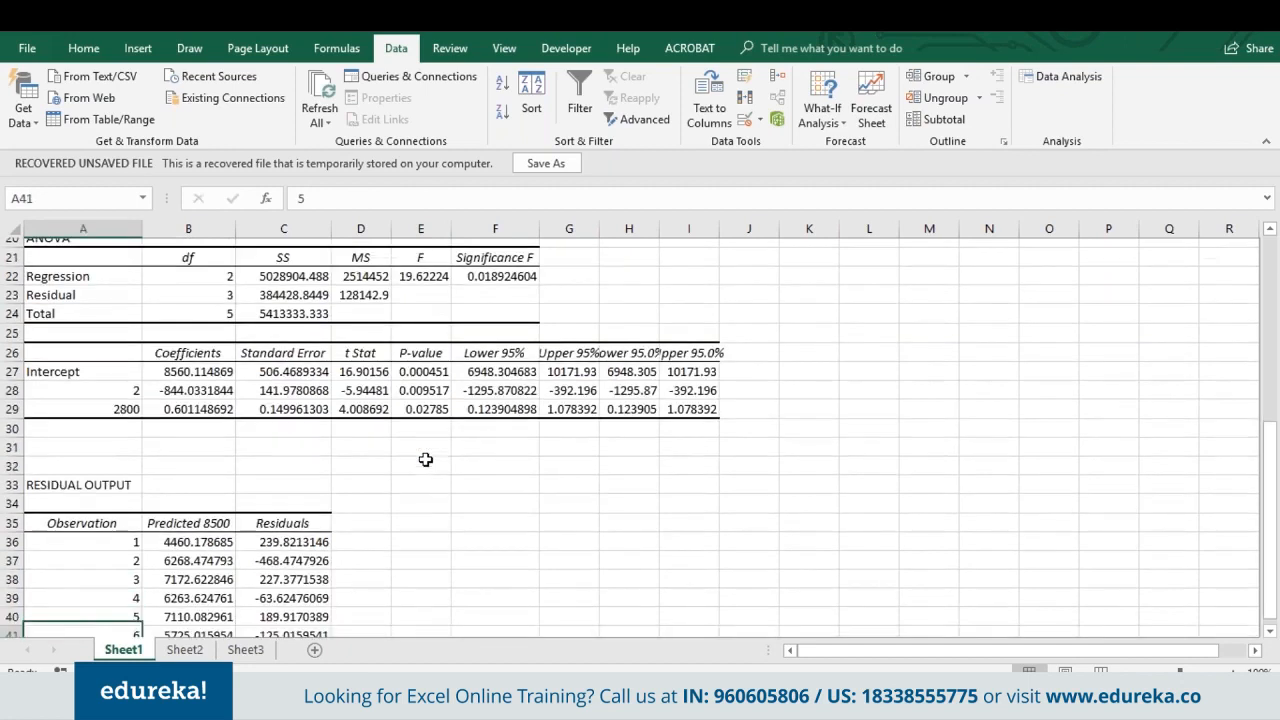
{"action": "key", "text": "Down"}
{"action": "key", "text": "Down"}
{"action": "key", "text": "Down"}
{"action": "key", "text": "Down"}
{"action": "key", "text": "Up"}
{"action": "key", "text": "Up"}
{"action": "key", "text": "Up"}
{"action": "key", "text": "Up"}
{"action": "key", "text": "Up"}
{"action": "key", "text": "Up"}
{"action": "key", "text": "Up"}
{"action": "key", "text": "Up"}
{"action": "key", "text": "Up"}
{"action": "key", "text": "Up"}
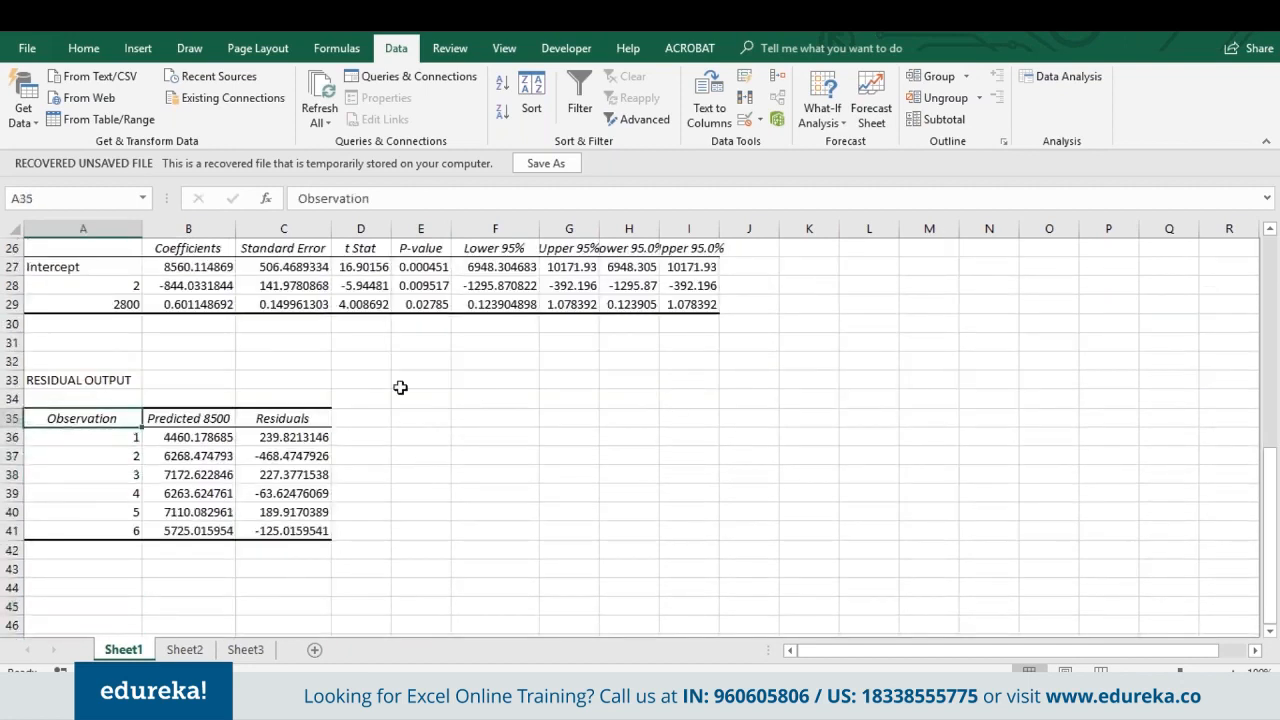
Step: Return to the Quantity Sold data at the start of the sheet and review the whole regression summary down to the Residual Output observations
{"action": "left_click", "coordinate": [357, 362]}
{"action": "key", "text": "ctrl+Home"}
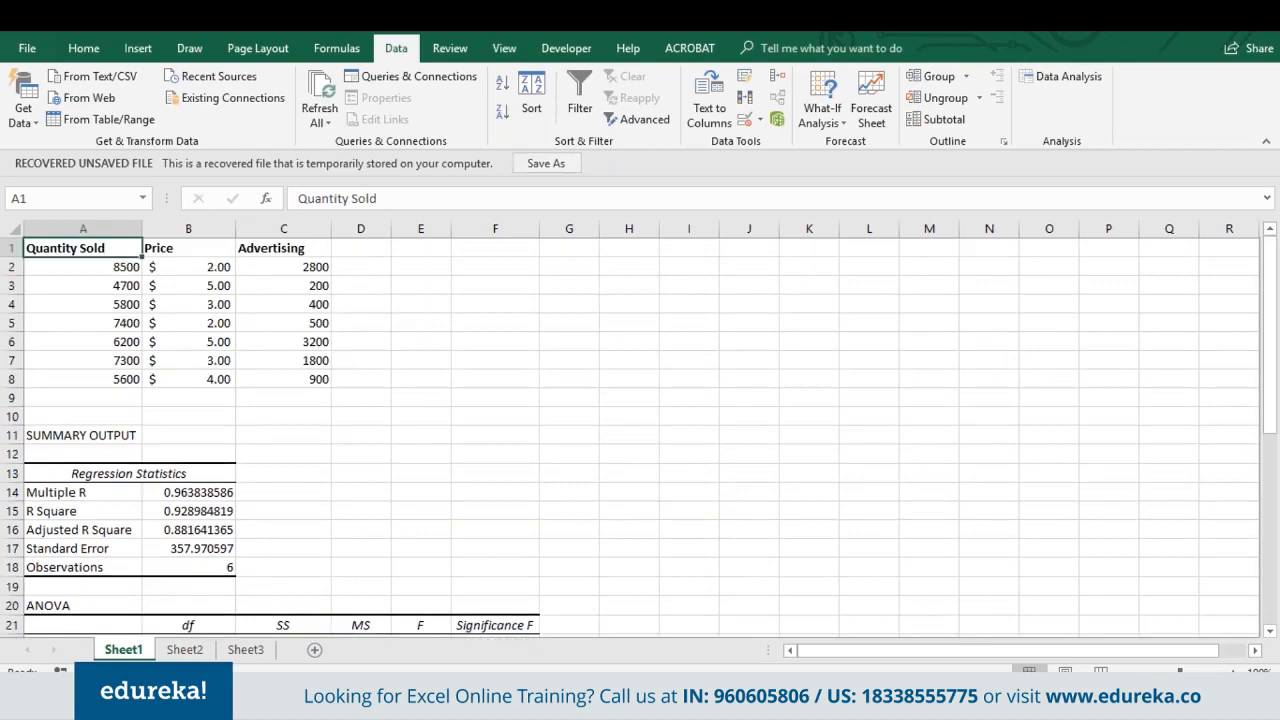
{"action": "left_click", "coordinate": [83, 267]}
{"action": "key", "text": "Down"}
{"action": "key", "text": "Down"}
{"action": "key", "text": "Down"}
{"action": "key", "text": "Down"}
{"action": "key", "text": "Down"}
{"action": "key", "text": "Down"}
{"action": "key", "text": "Down"}
{"action": "key", "text": "Down"}
{"action": "key", "text": "Down"}
{"action": "key", "text": "Down"}
{"action": "key", "text": "Down"}
{"action": "key", "text": "Down"}
{"action": "key", "text": "Down"}
{"action": "key", "text": "Down"}
{"action": "key", "text": "Down"}
{"action": "key", "text": "Down"}
{"action": "key", "text": "Down"}
{"action": "key", "text": "Down"}
{"action": "key", "text": "Down"}
{"action": "key", "text": "Down"}
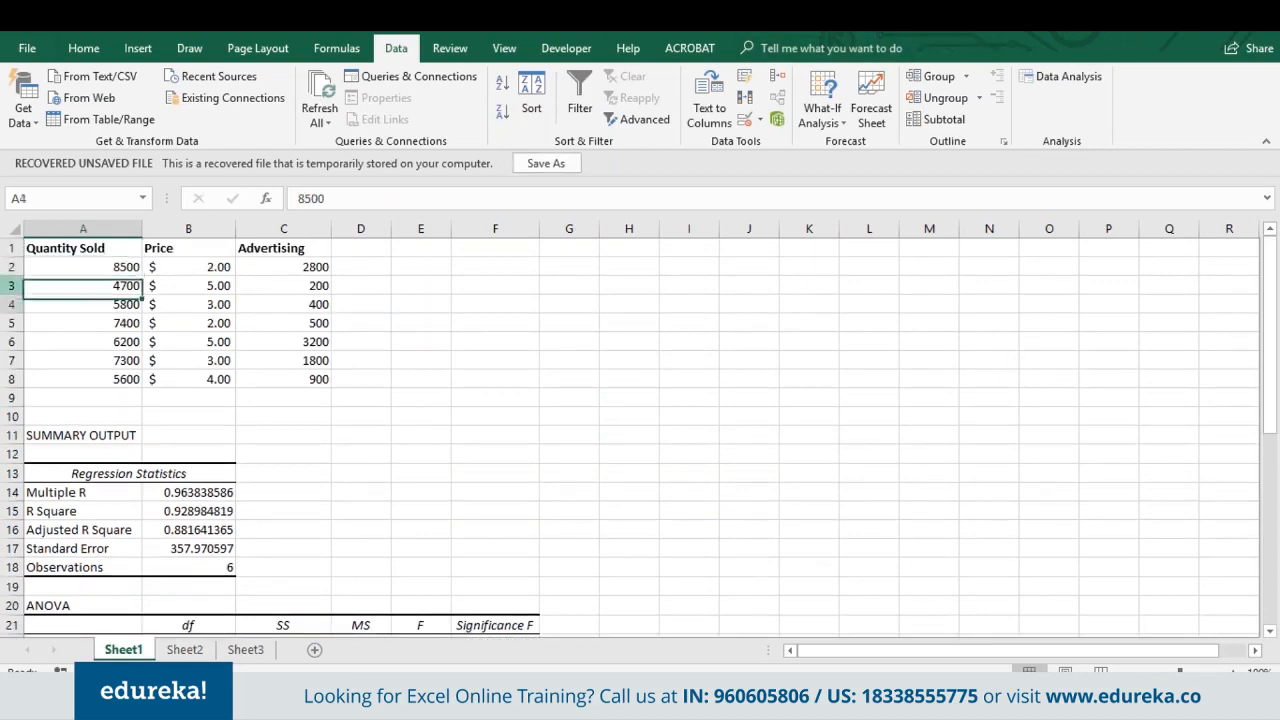
{"action": "key", "text": "Down"}
{"action": "key", "text": "Down"}
{"action": "key", "text": "Down"}
{"action": "key", "text": "Down"}
{"action": "key", "text": "Down"}
{"action": "key", "text": "Down"}
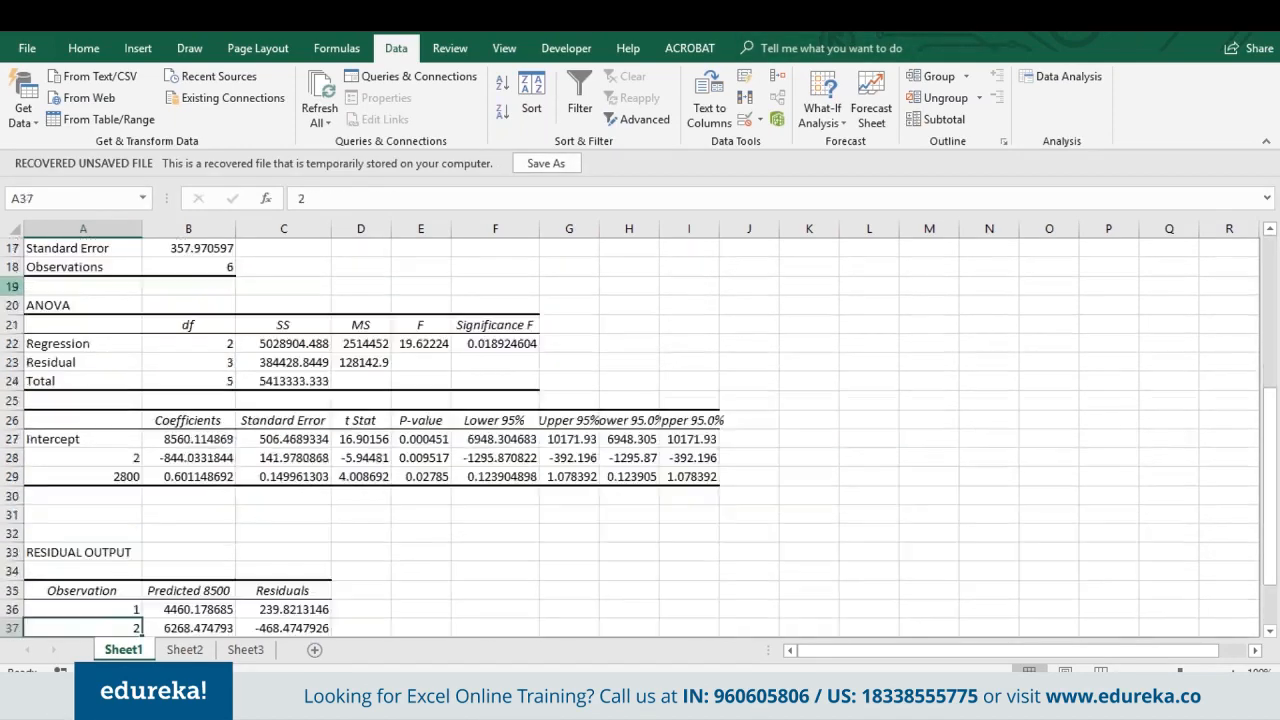